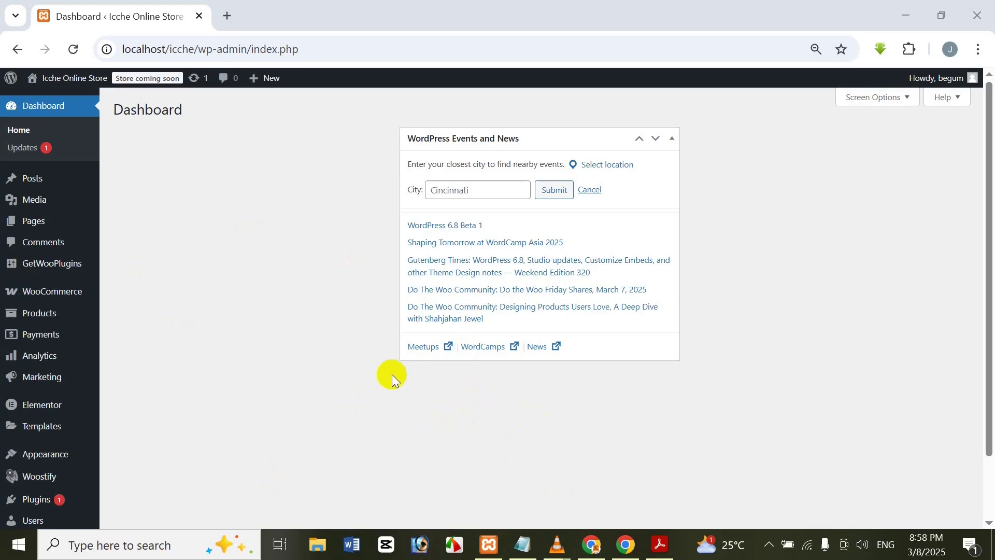
- Move the bubble gun product to the trash in the product list and open a blank new-product form
mouse_move(66, 290)
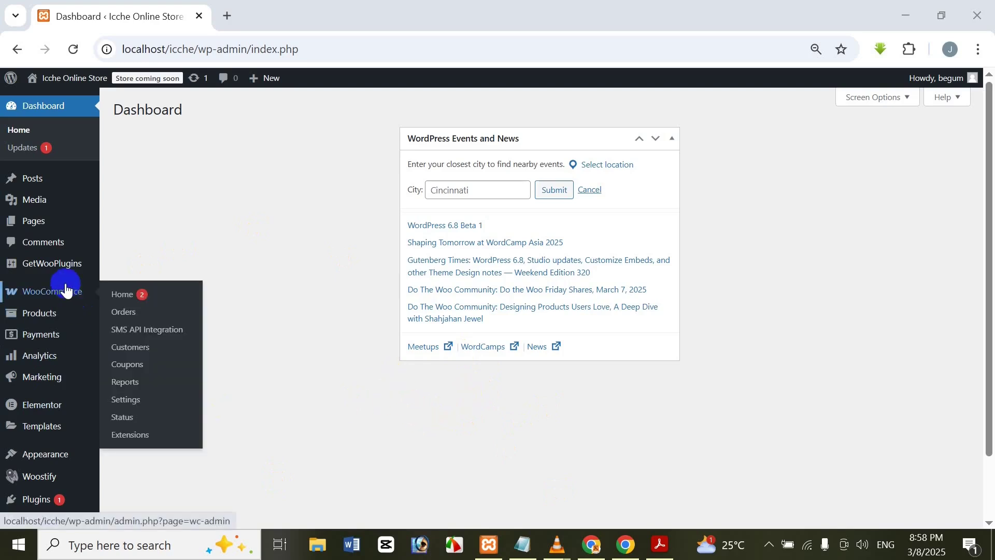
mouse_move(38, 316)
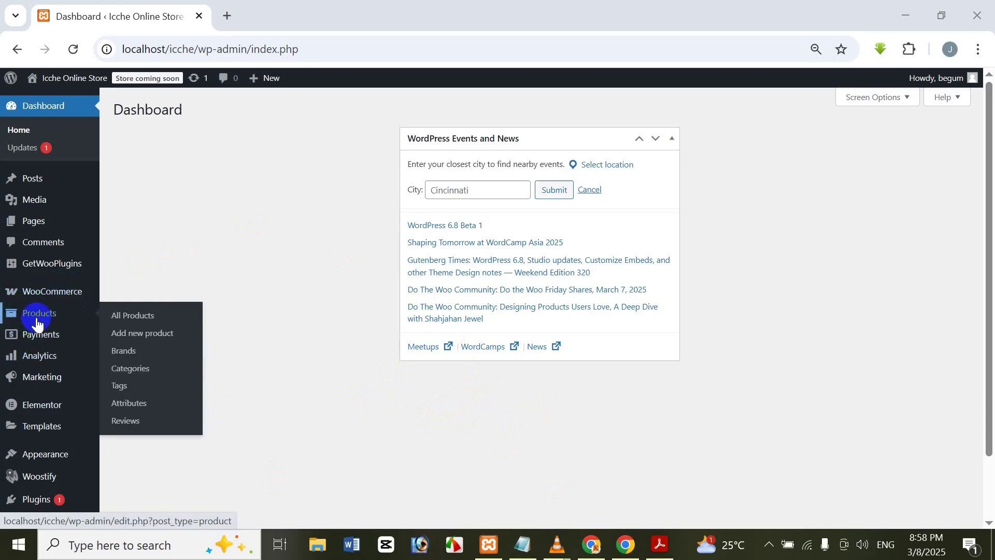
click(163, 317)
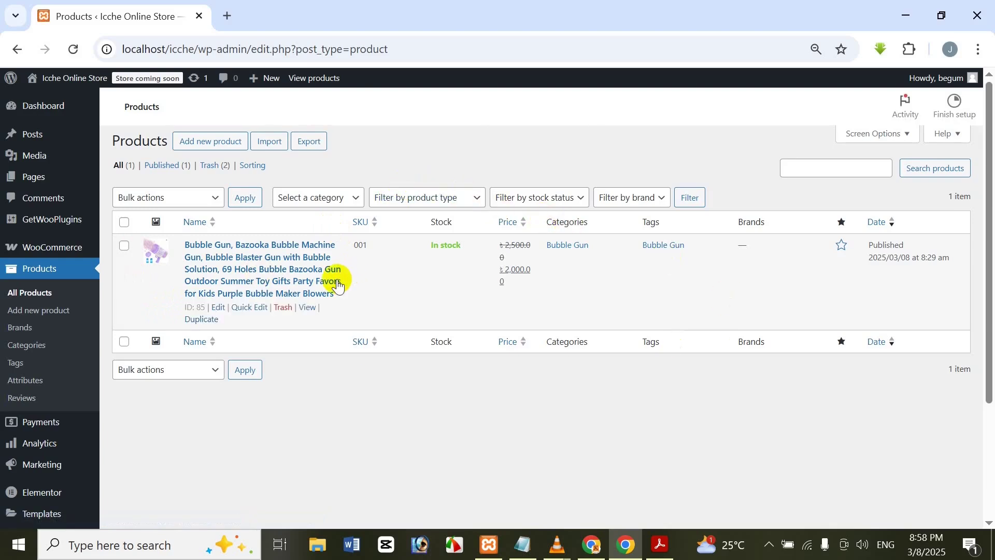
click(284, 310)
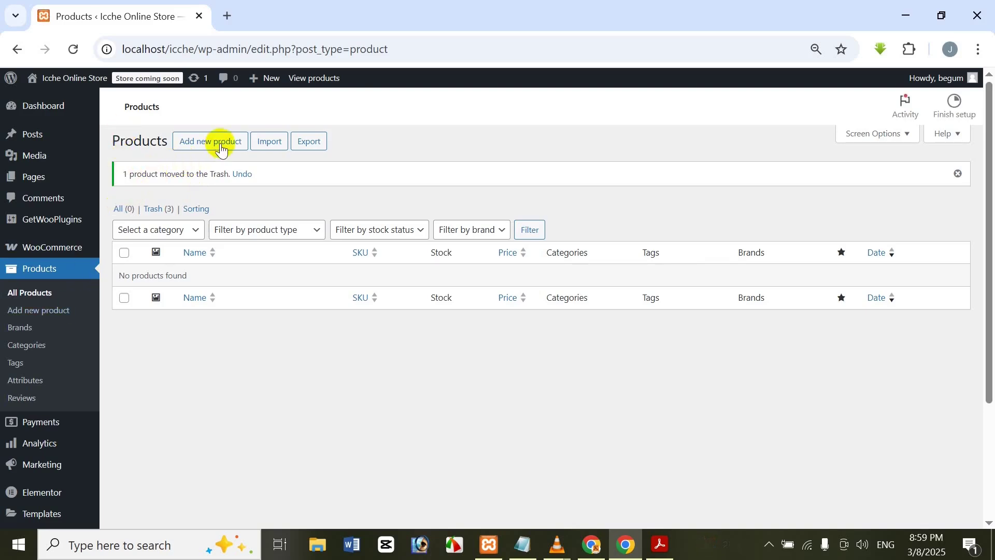
click(69, 313)
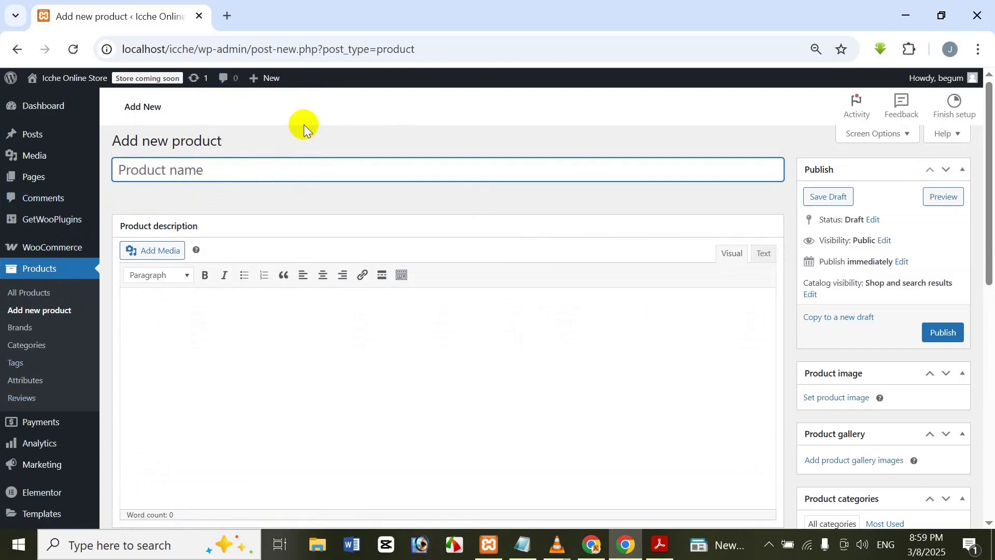
- Open amazon.com in a separate browser tab alongside the new-product form
click(224, 15)
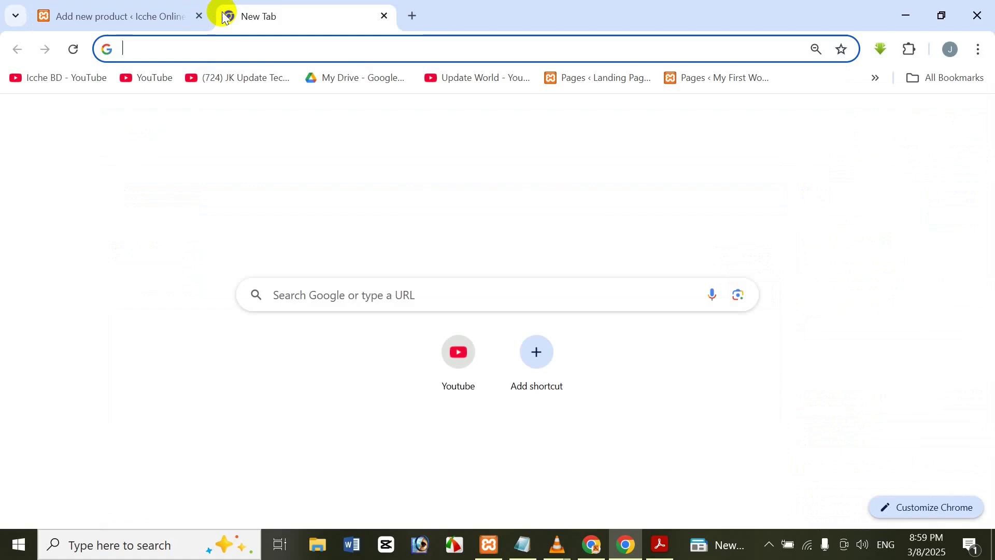
text(a)
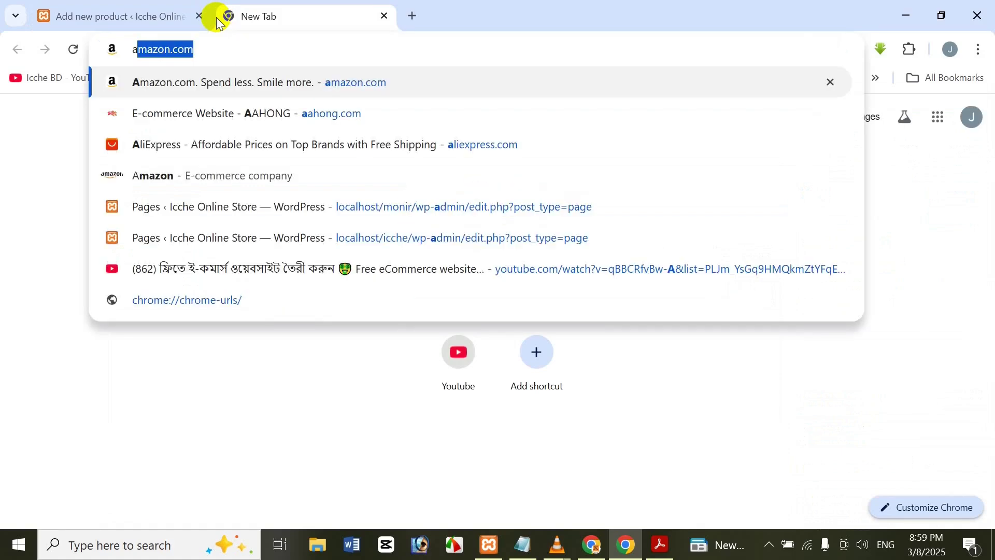
key(Return)
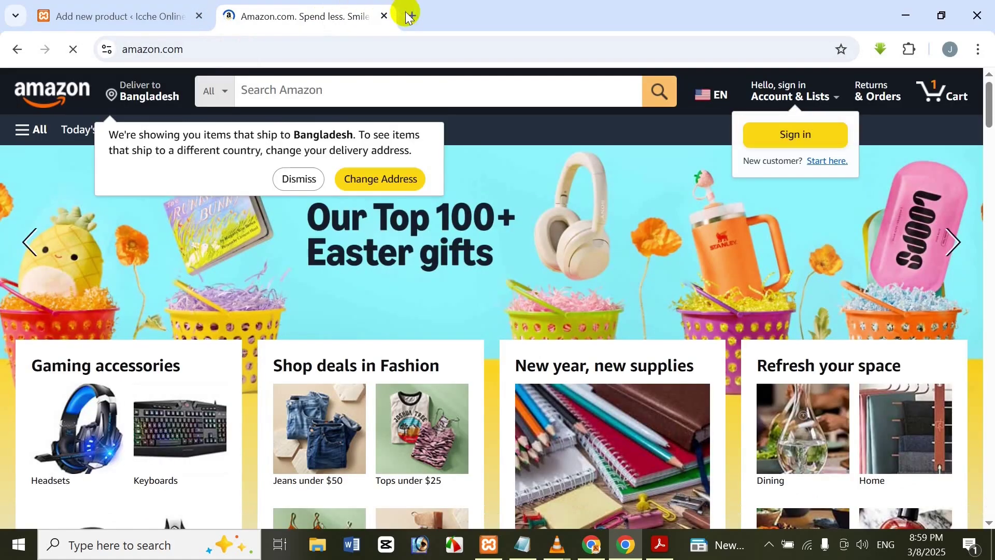
click(408, 16)
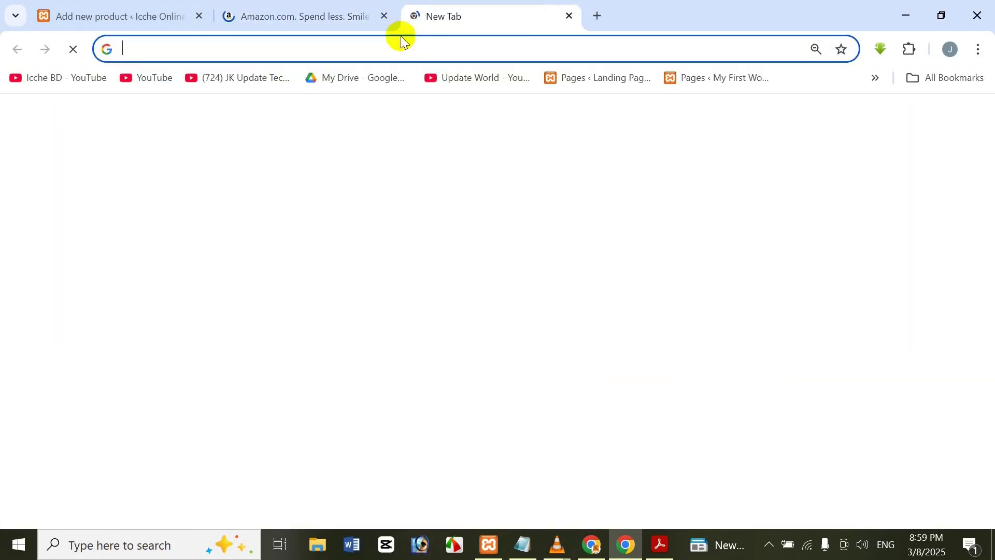
click(572, 16)
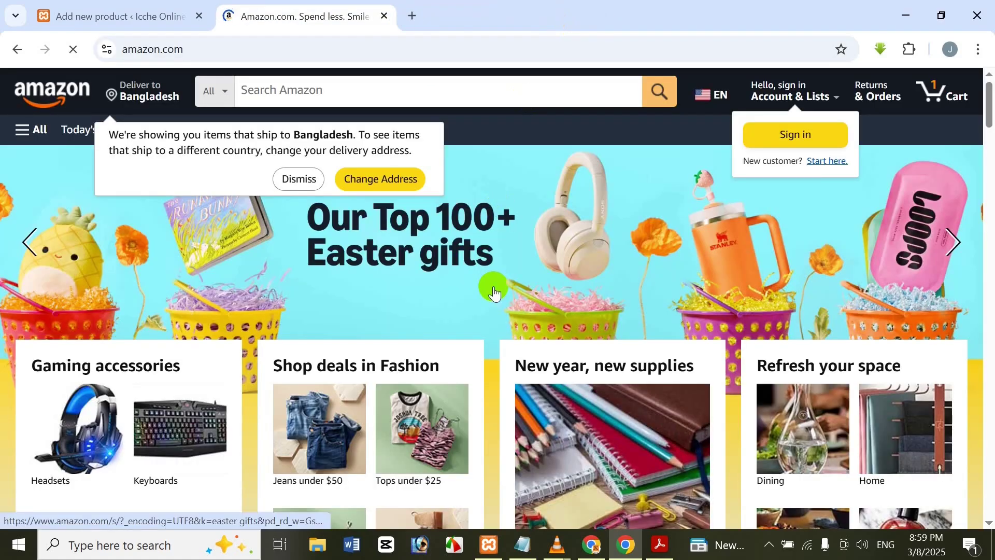
- Search Amazon for "headphones"
click(368, 93)
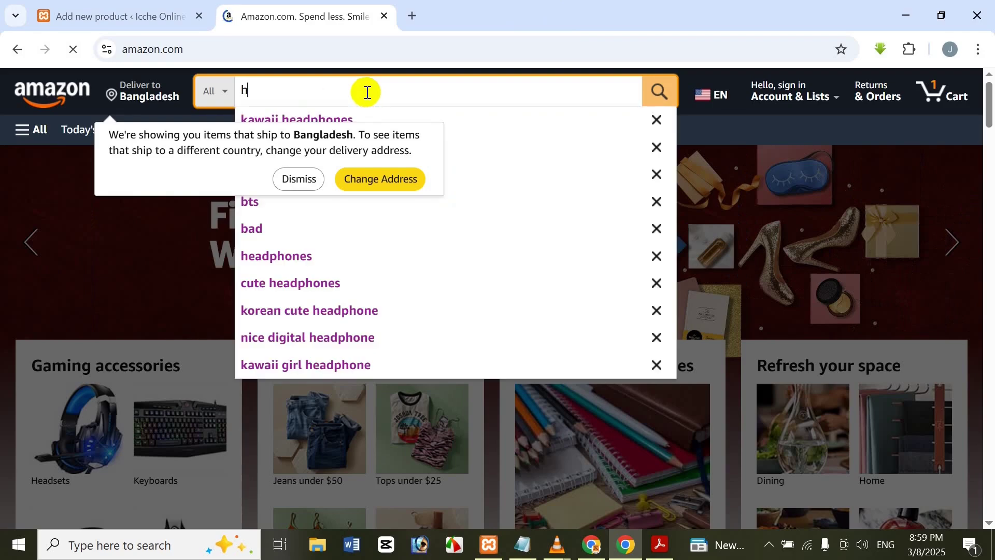
text(he)
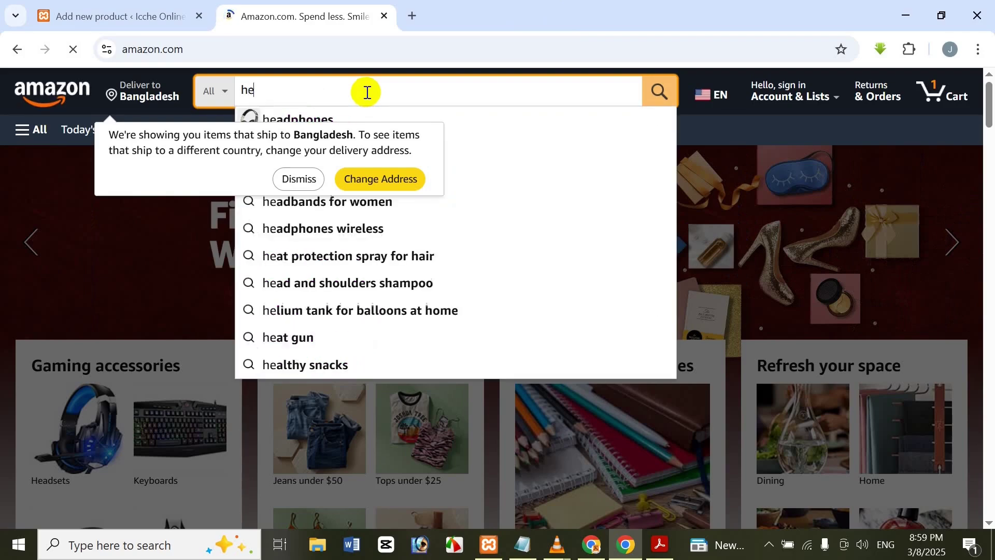
text(adphone)
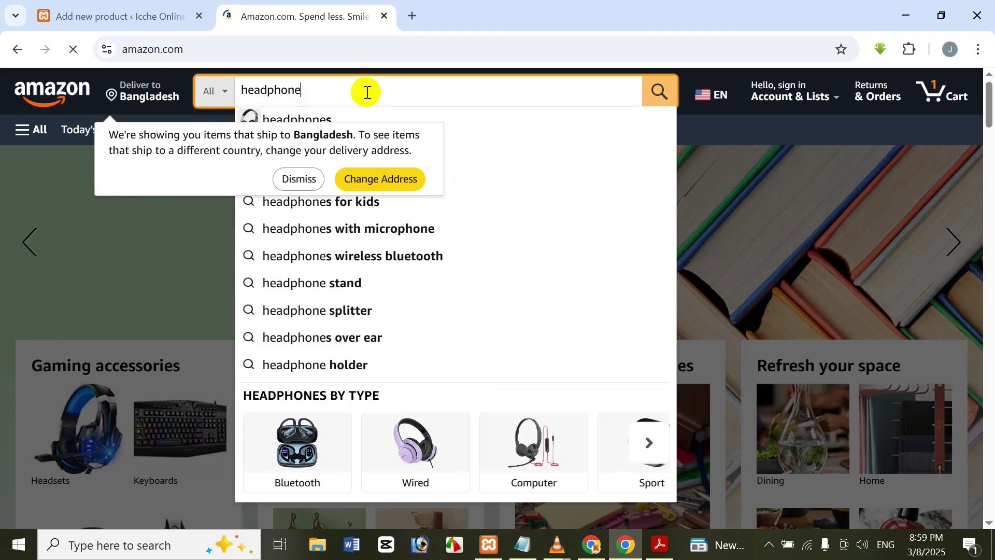
click(333, 117)
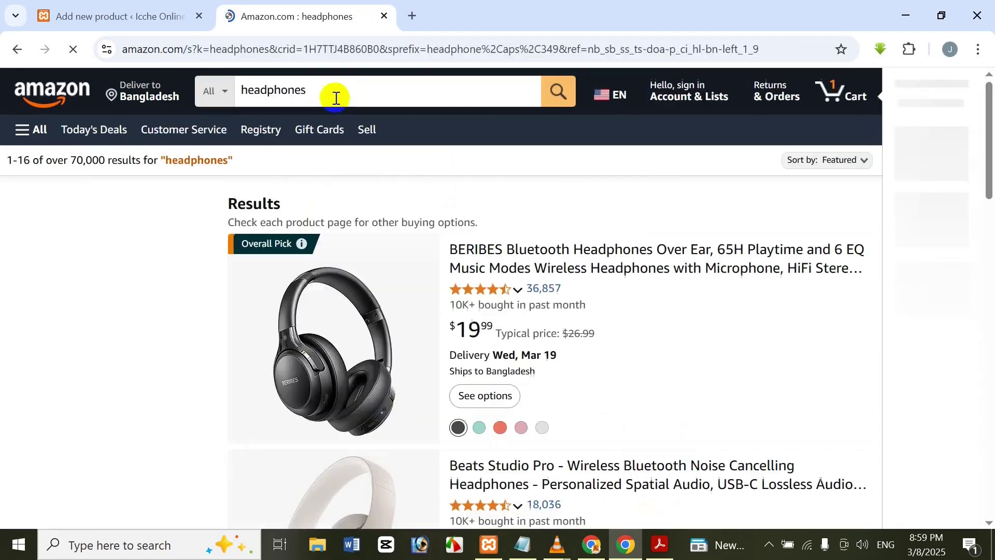
- Browse the headphone results and open the product page of the black Sony WH-CH520 wireless headphones
scroll(406, 155, down, 8)
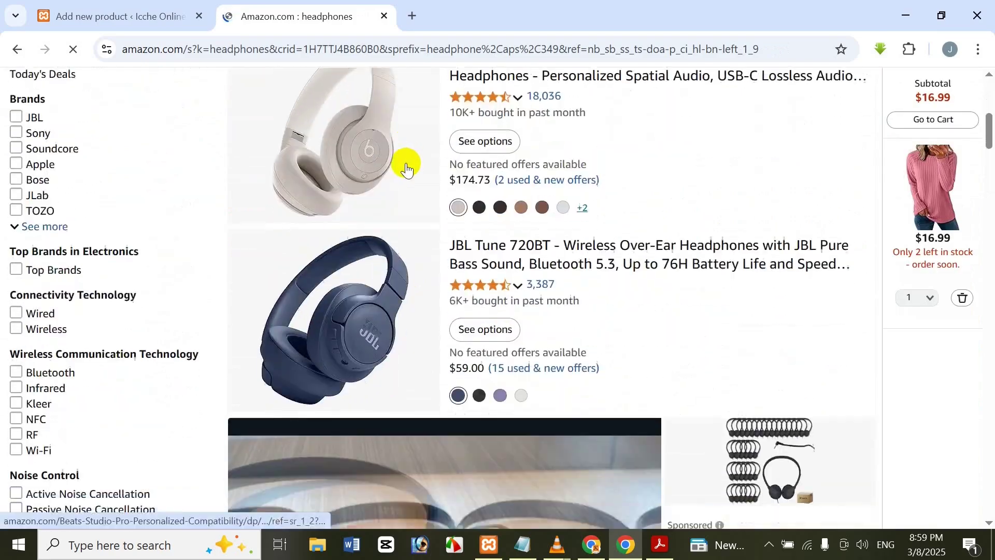
scroll(407, 169, down, 12)
scroll(406, 169, up, 7)
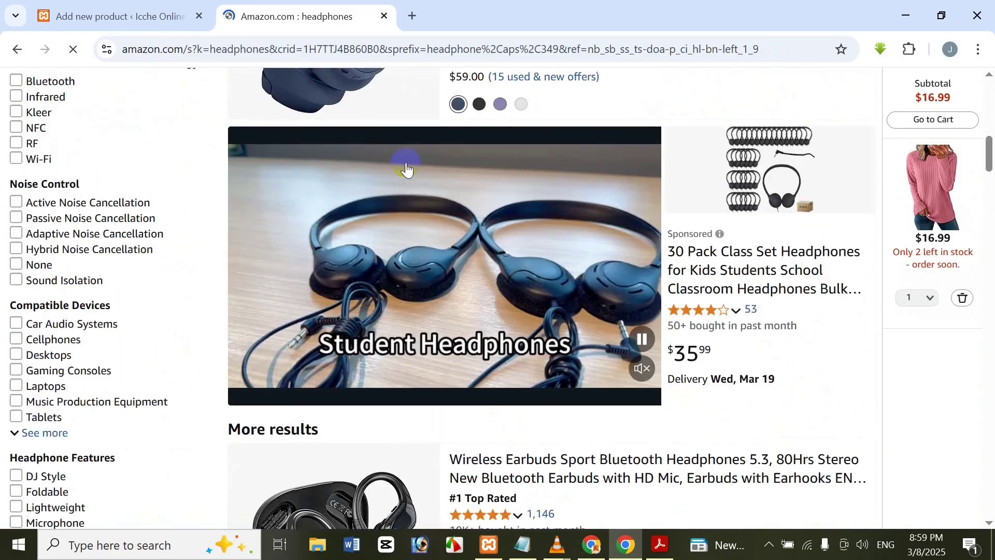
scroll(407, 166, up, 10)
scroll(407, 166, down, 10)
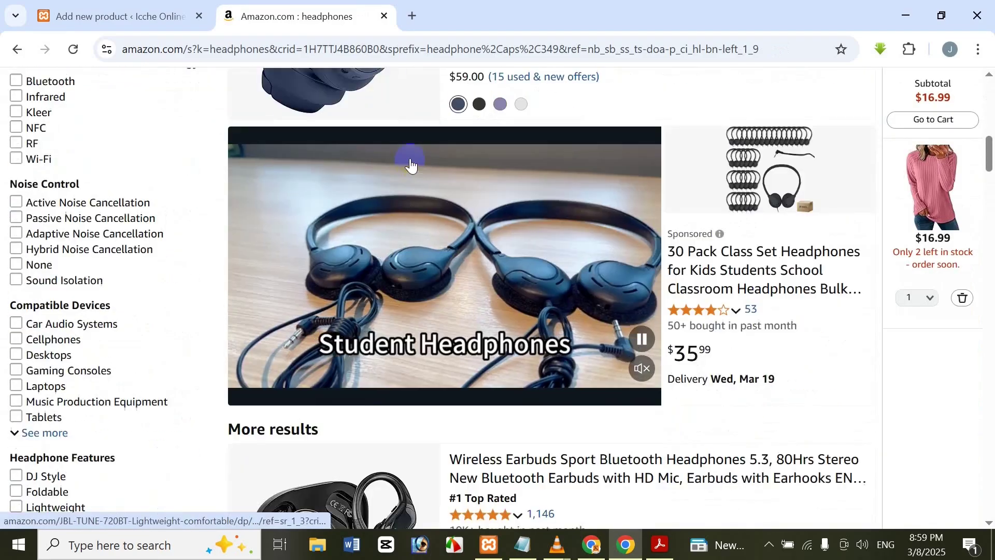
scroll(411, 164, down, 10)
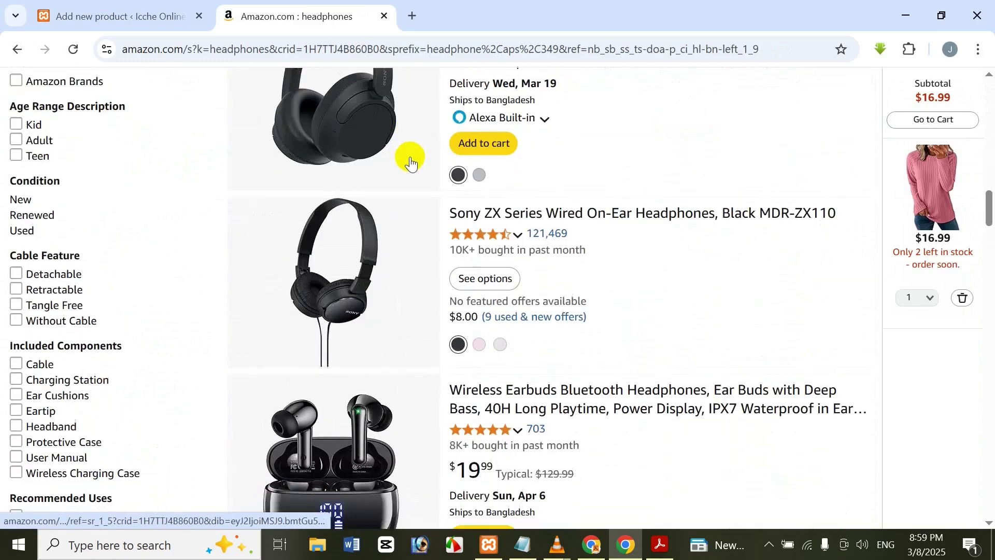
scroll(410, 162, down, 10)
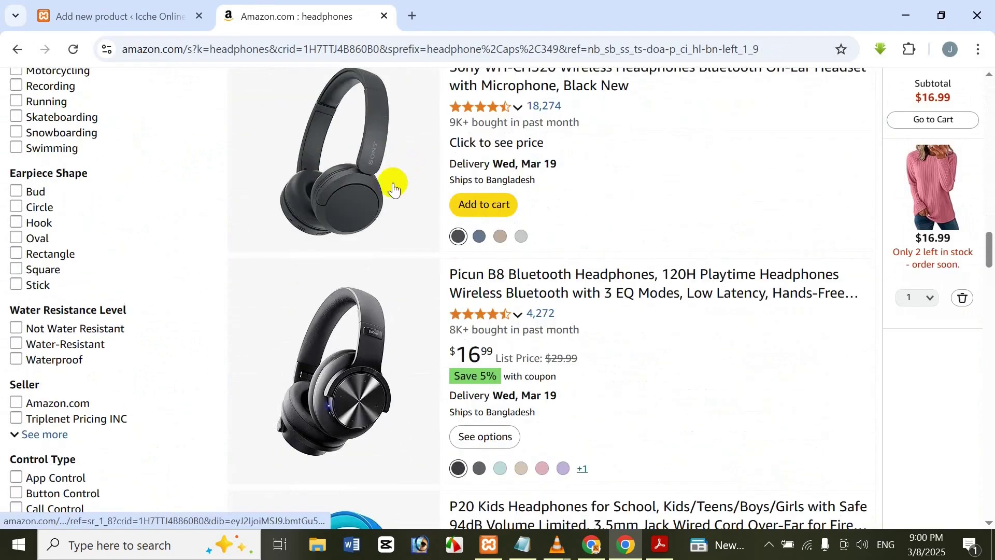
scroll(394, 190, up, 1)
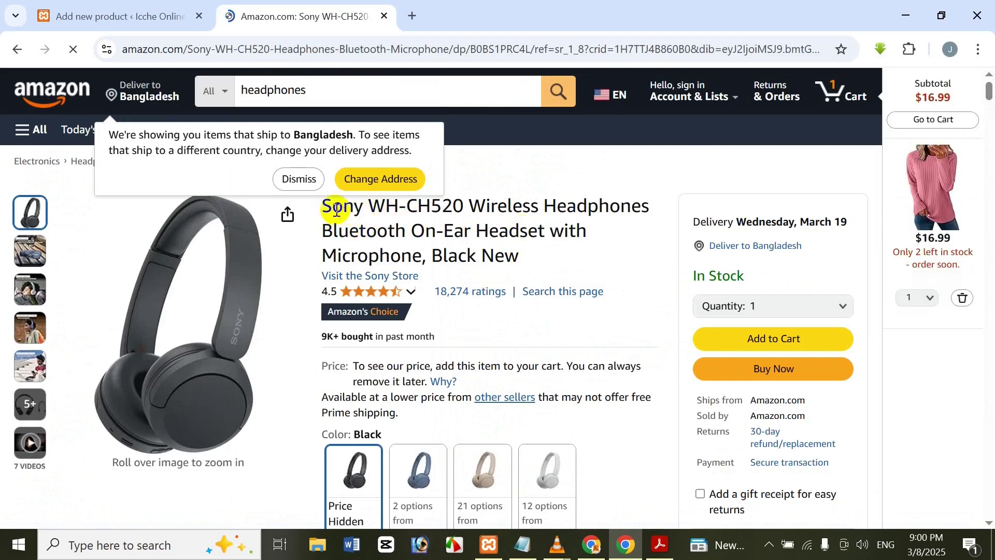
- Copy the Amazon title "Sony WH-CH520 Wireless Headphones Bluetooth On-Ear Headset with Microphone, Black New" into the product name of the new WordPress product
drag(324, 205, 534, 267)
key(ctrl+c)
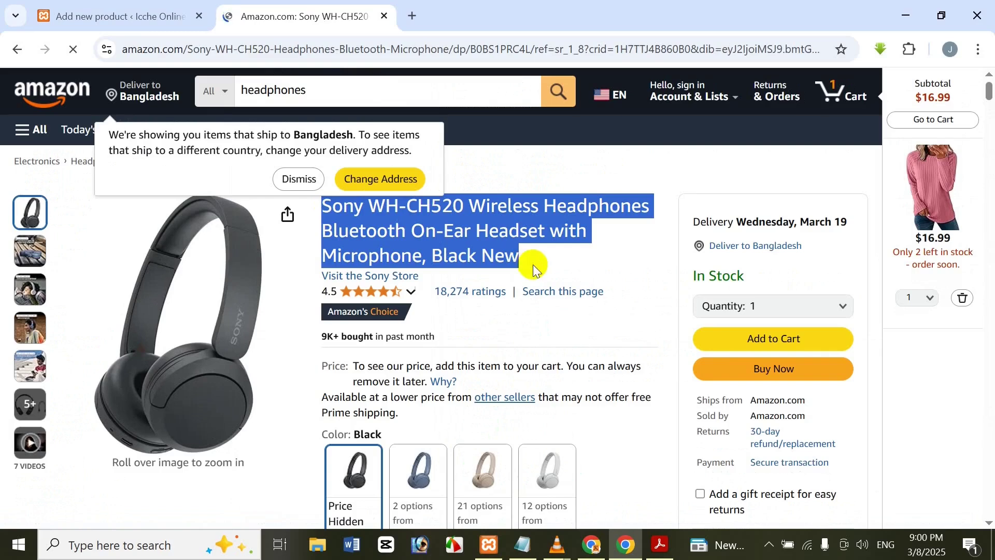
click(155, 6)
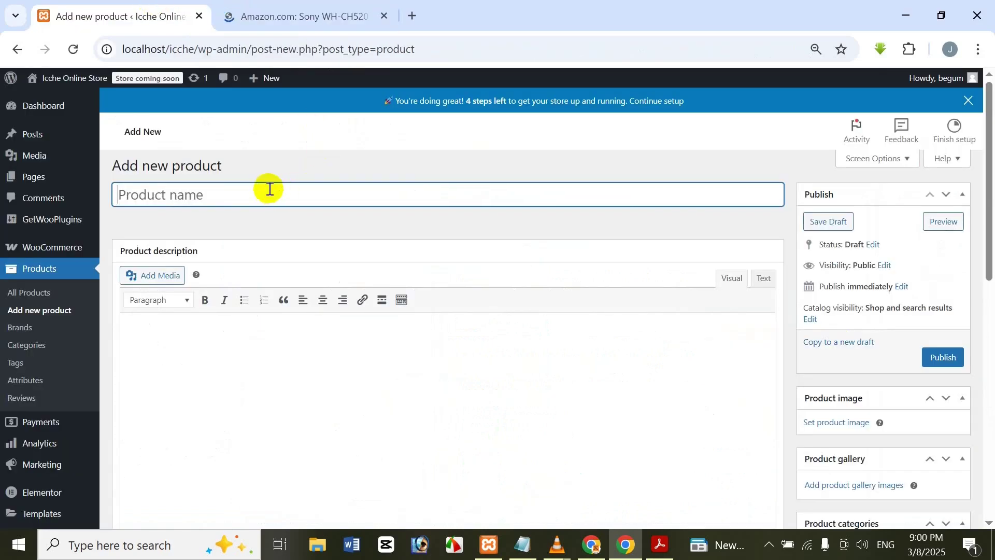
key(ctrl+v)
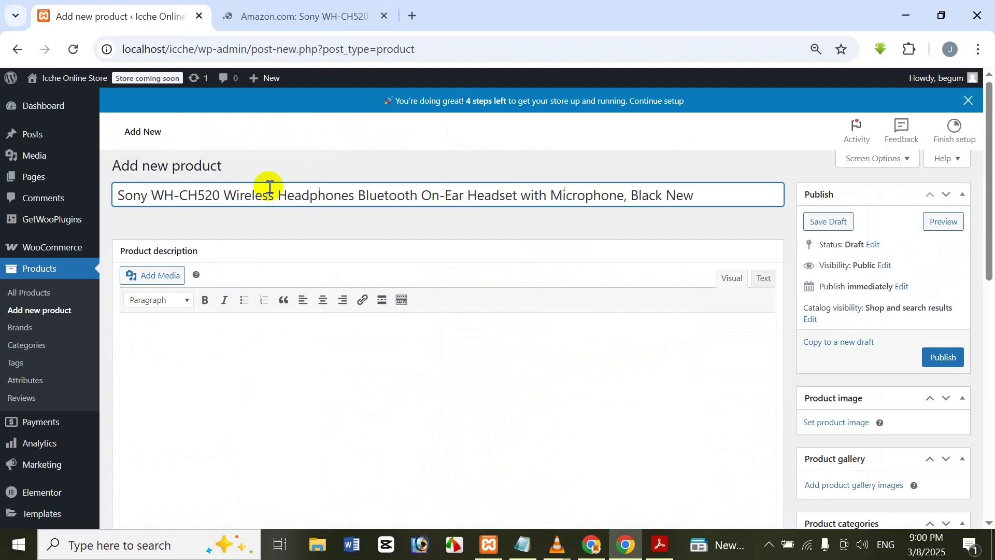
click(293, 13)
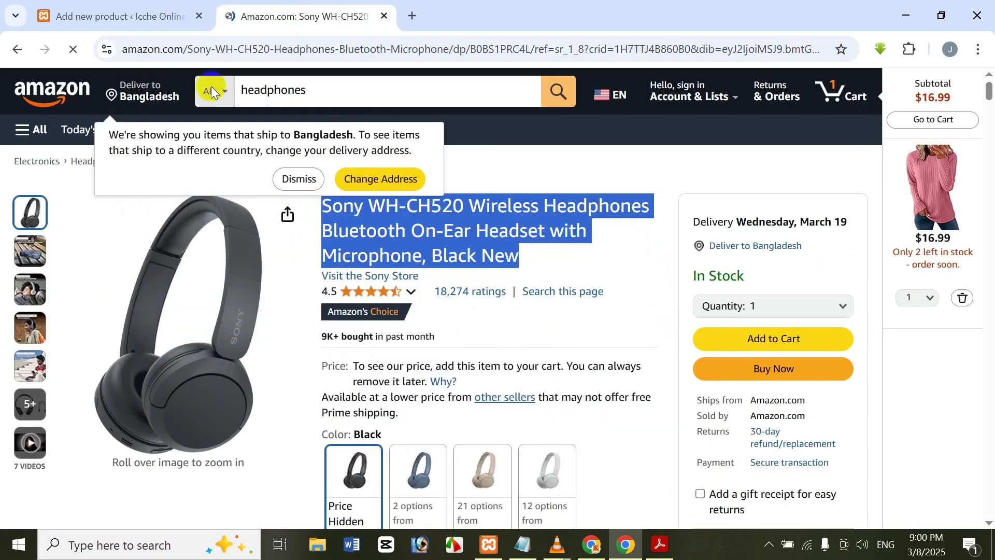
click(171, 15)
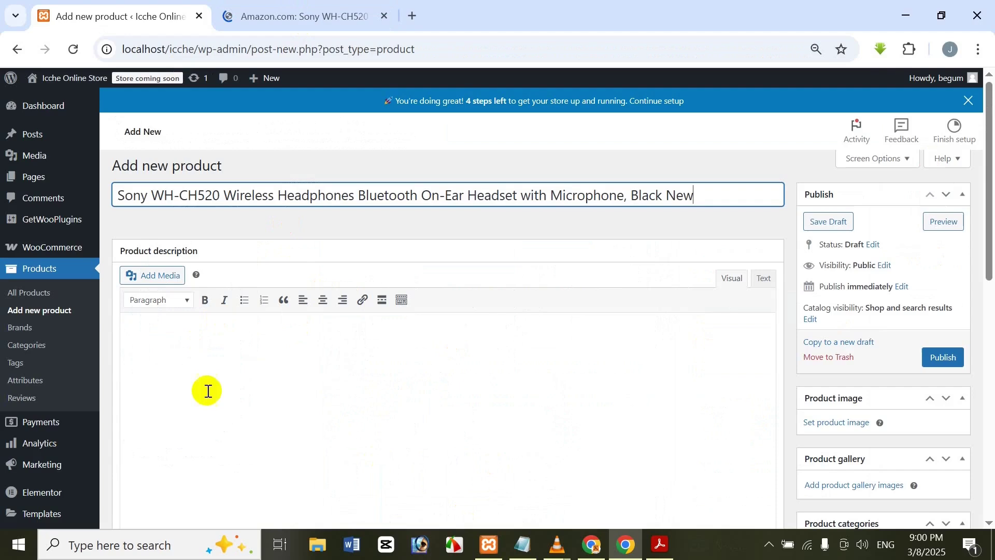
- Copy the "About this item" heading and its full bullet list from the Amazon page into the WordPress product description
click(257, 369)
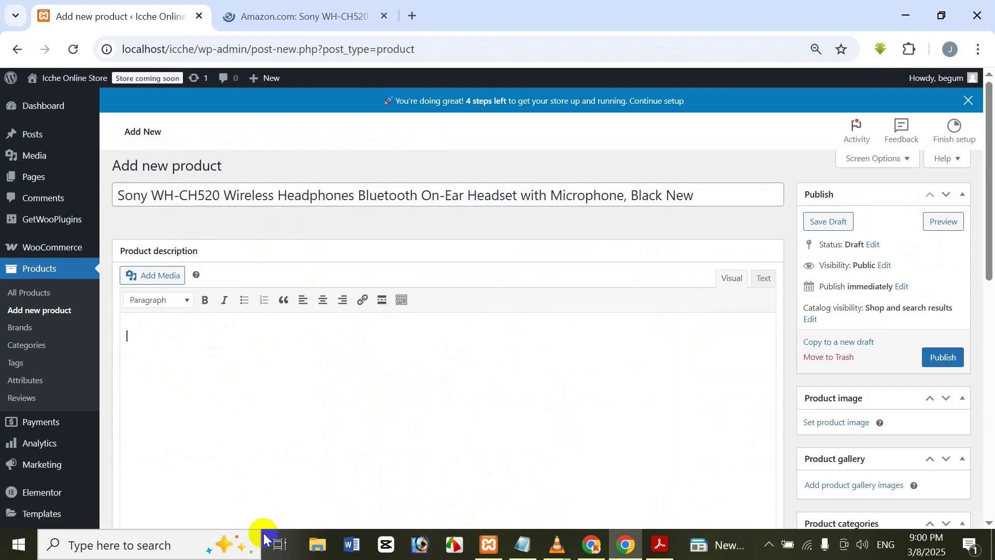
click(228, 11)
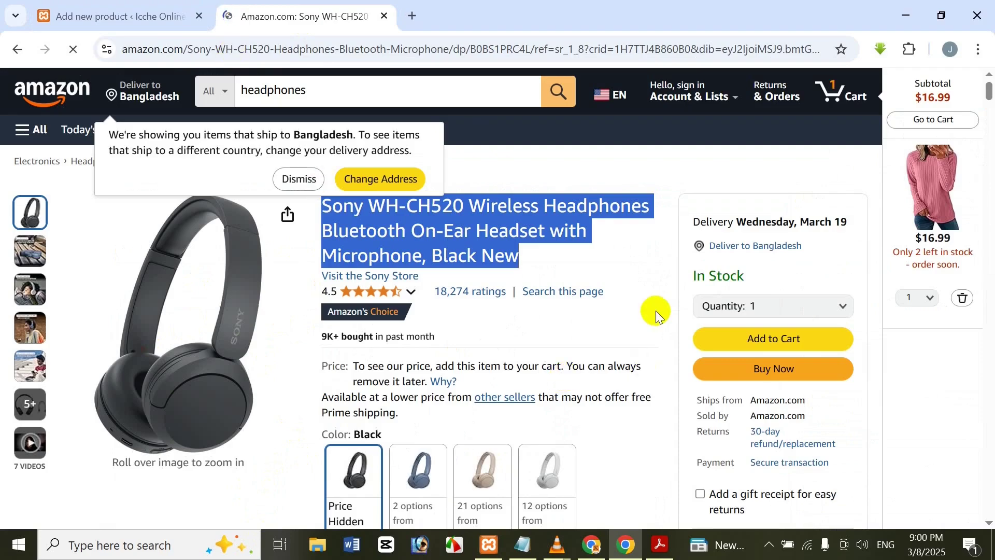
scroll(989, 102, down, 7)
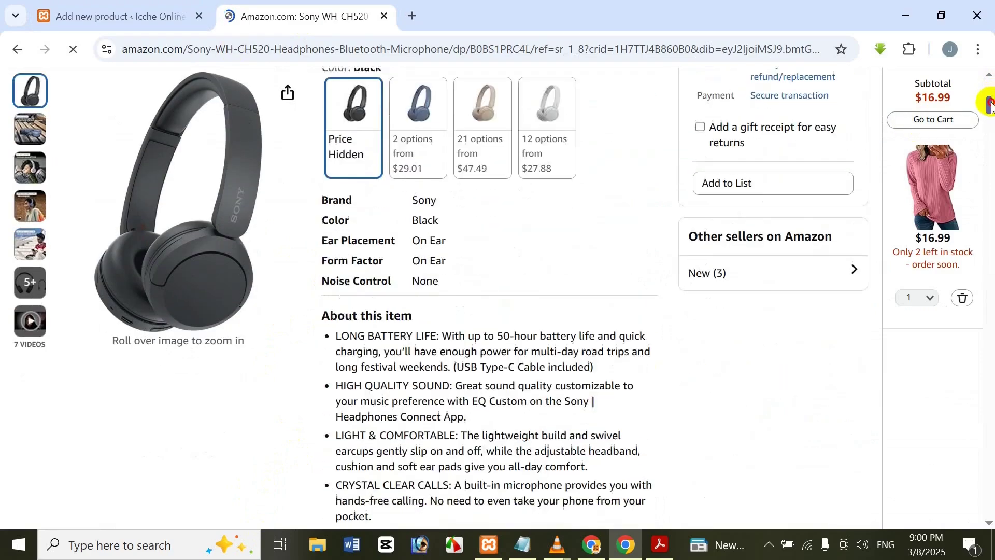
scroll(989, 103, down, 3)
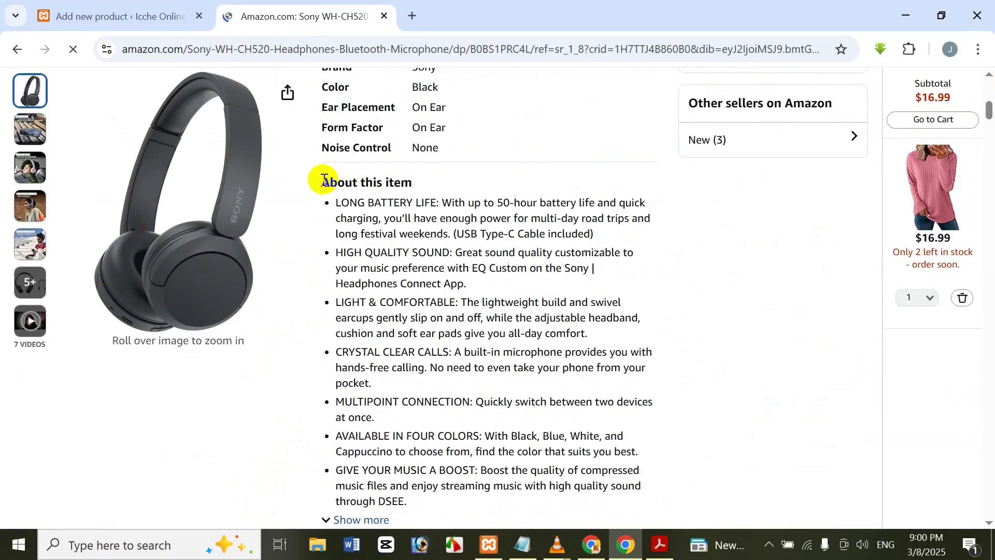
drag(330, 183, 430, 506)
key(ctrl+c)
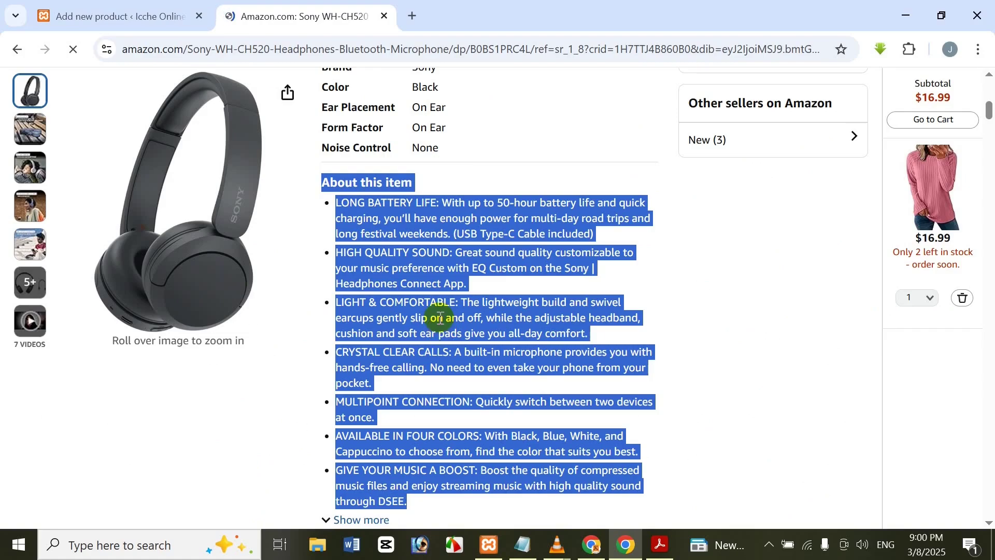
click(130, 4)
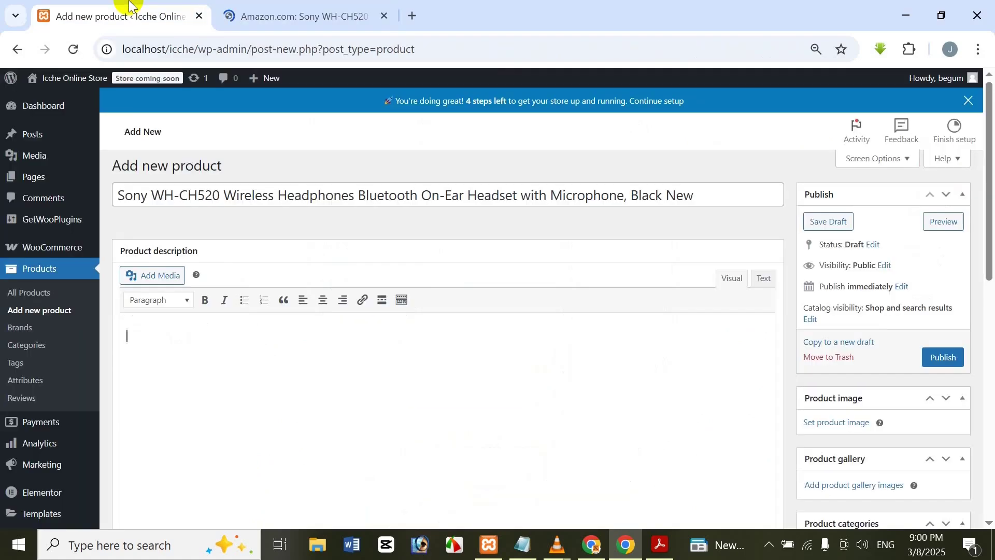
click(237, 349)
key(ctrl+v)
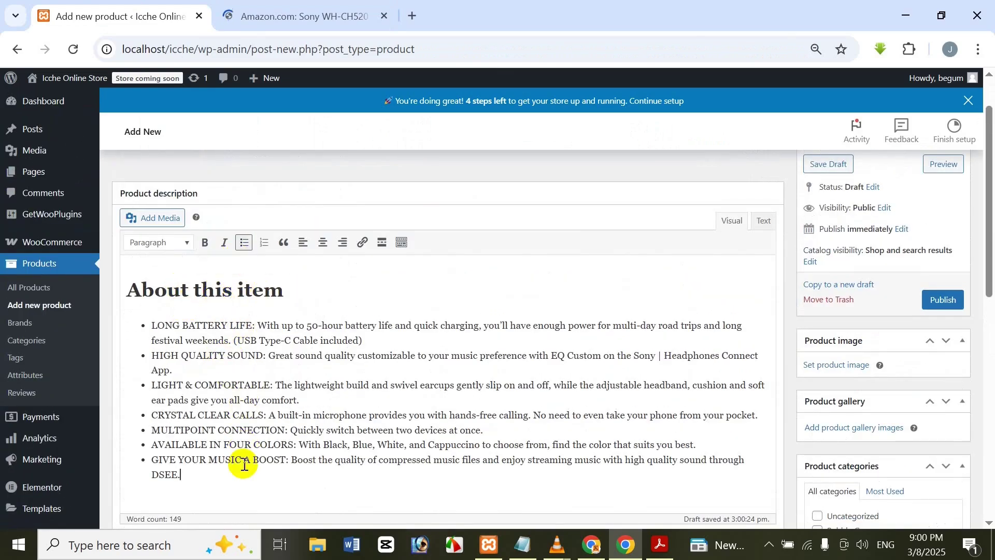
- Copy the "Product information" heading and its full specification table from the Amazon page to below the bullet list in the WordPress product description
click(262, 14)
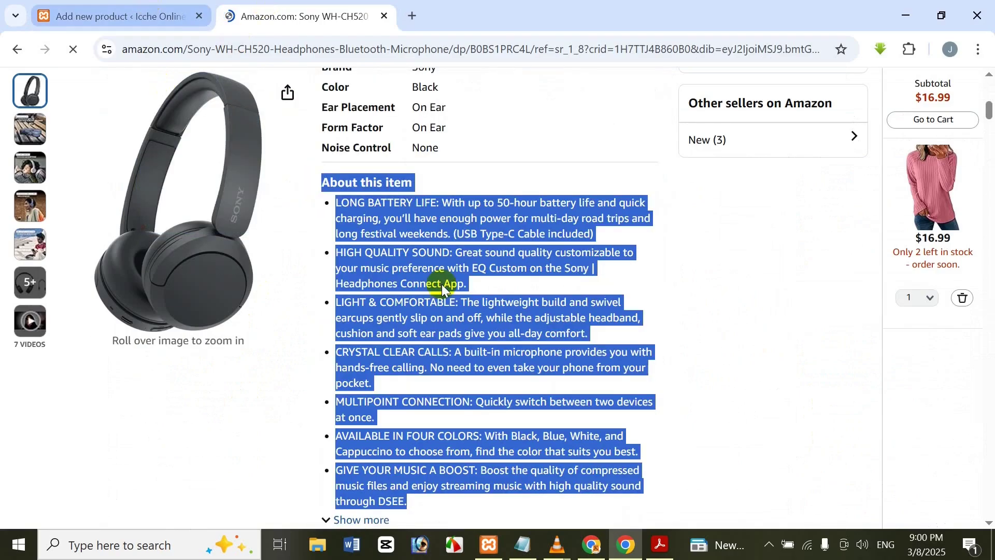
drag(989, 109, 949, 291)
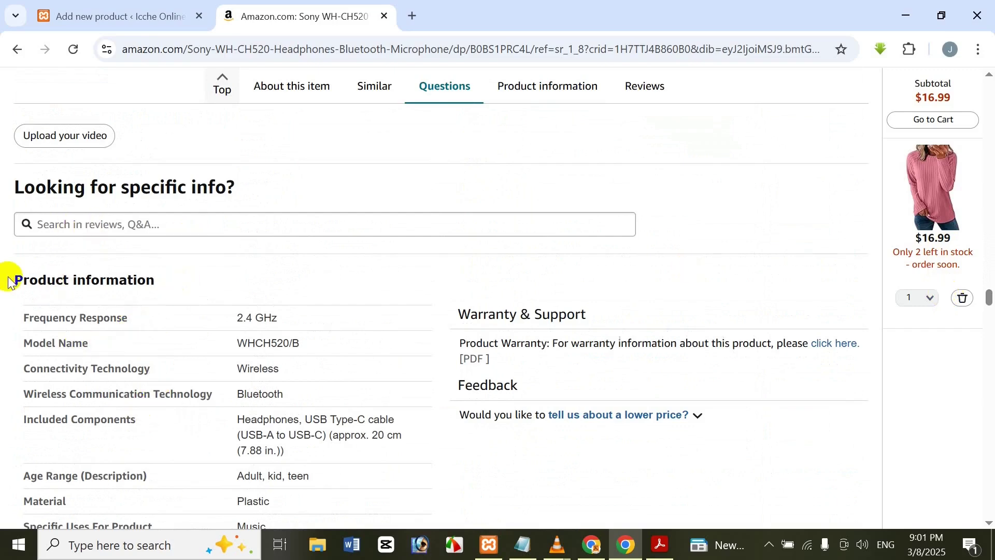
drag(20, 281, 268, 436)
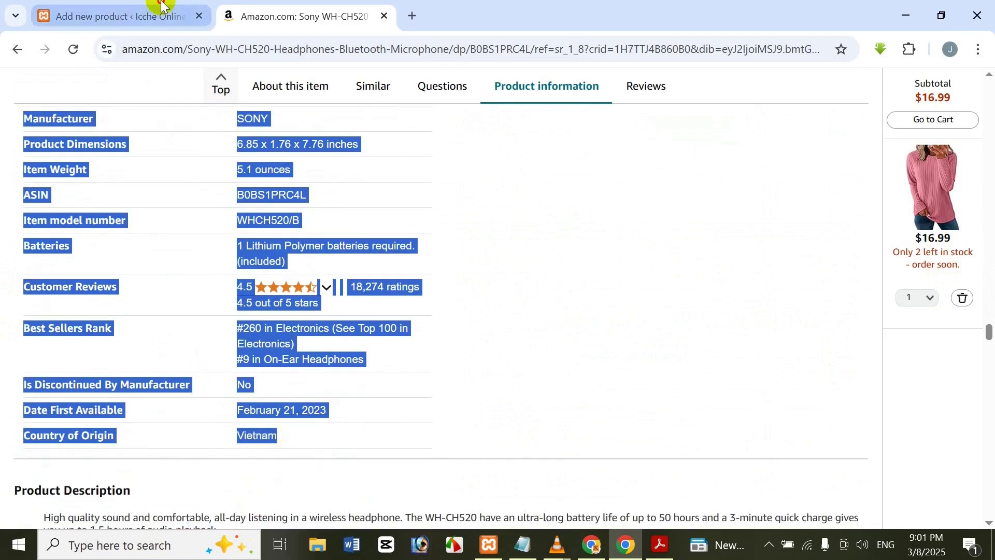
click(155, 16)
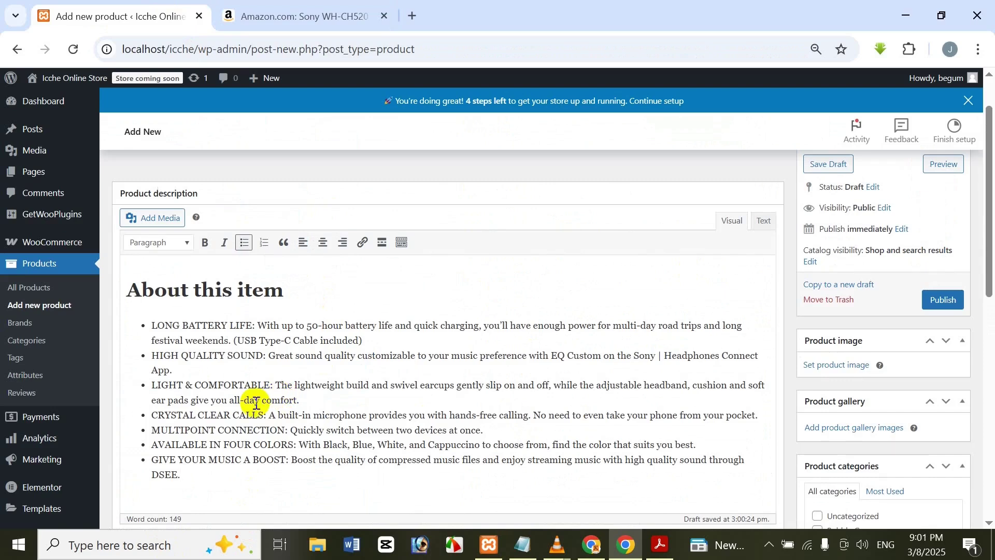
key(Return)
key(Return)
key(ctrl+v)
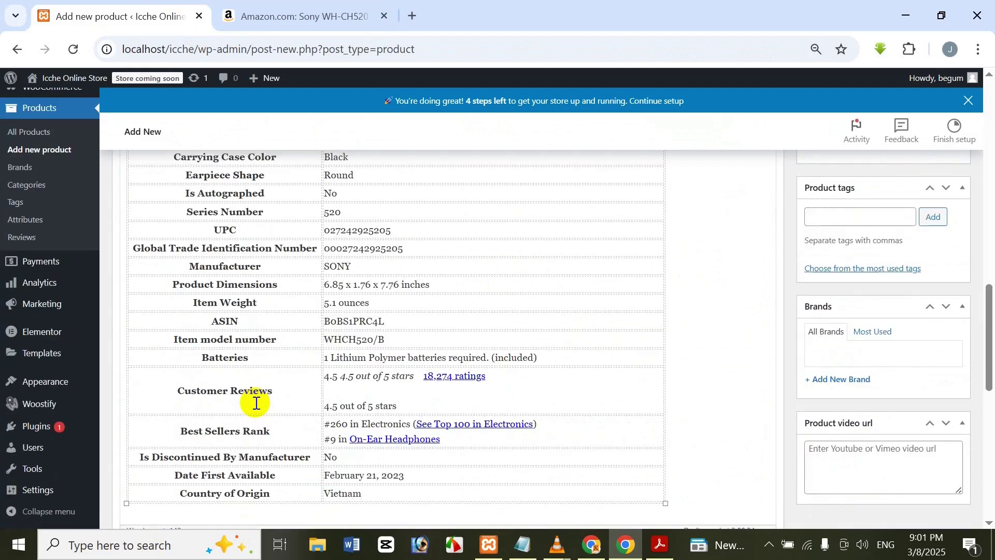
- Review the product name and the full description, including the "About this item" list and the product information table
scroll(664, 373, up, 15)
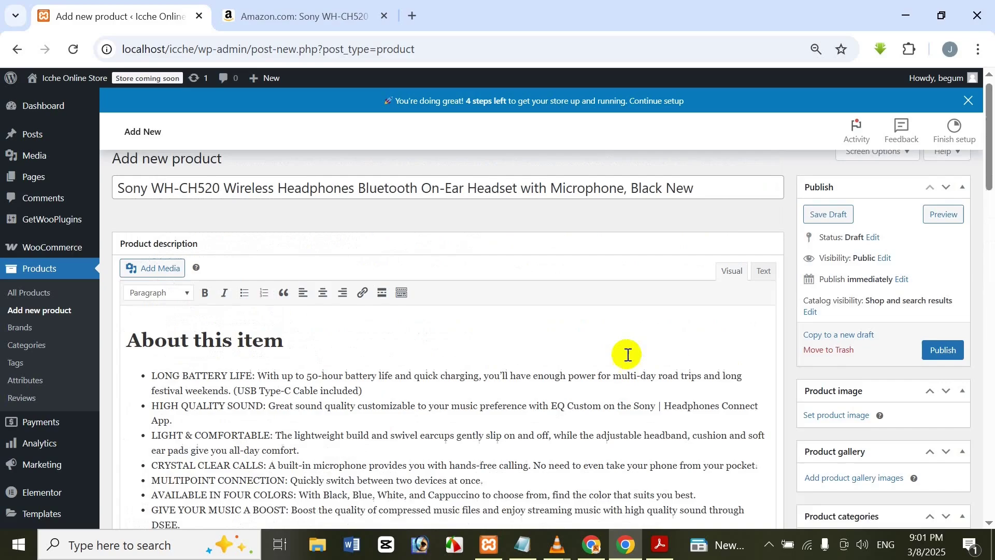
scroll(628, 354, down, 2)
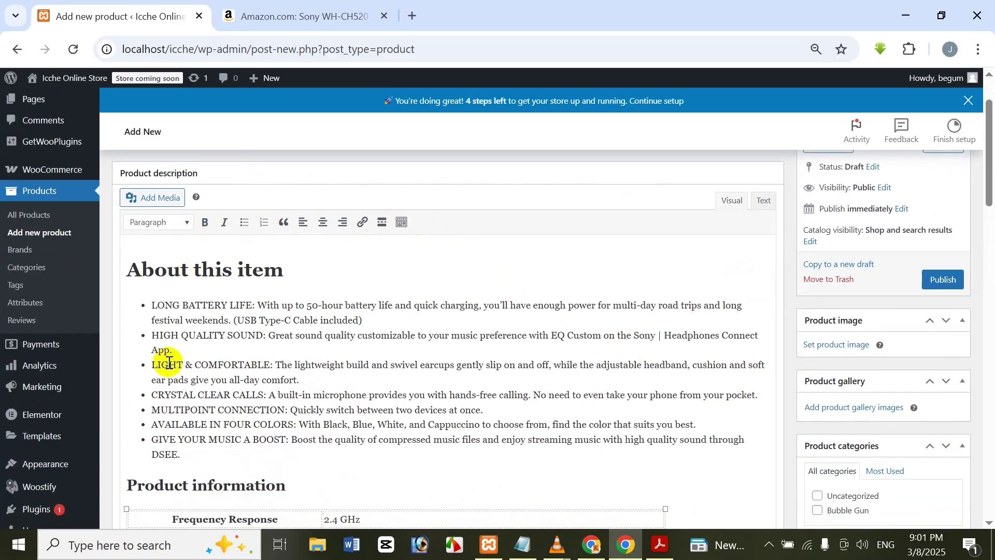
scroll(240, 251, down, 9)
scroll(239, 381, up, 11)
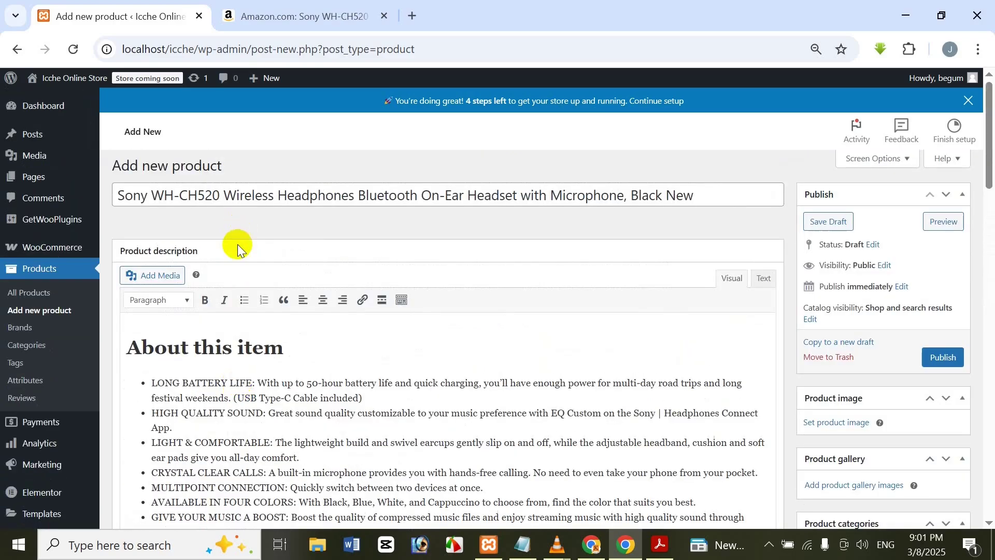
scroll(227, 317, down, 3)
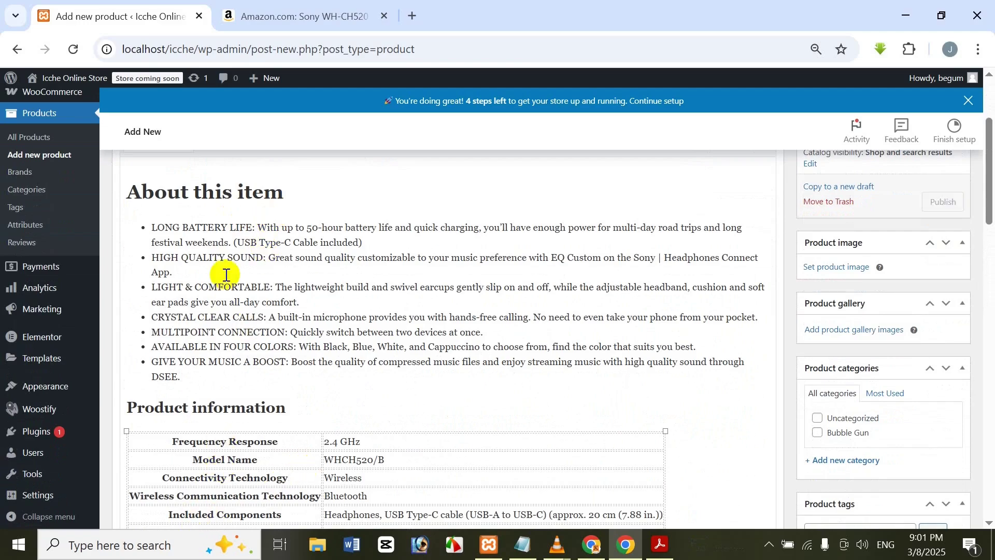
scroll(244, 225, down, 3)
scroll(238, 246, up, 5)
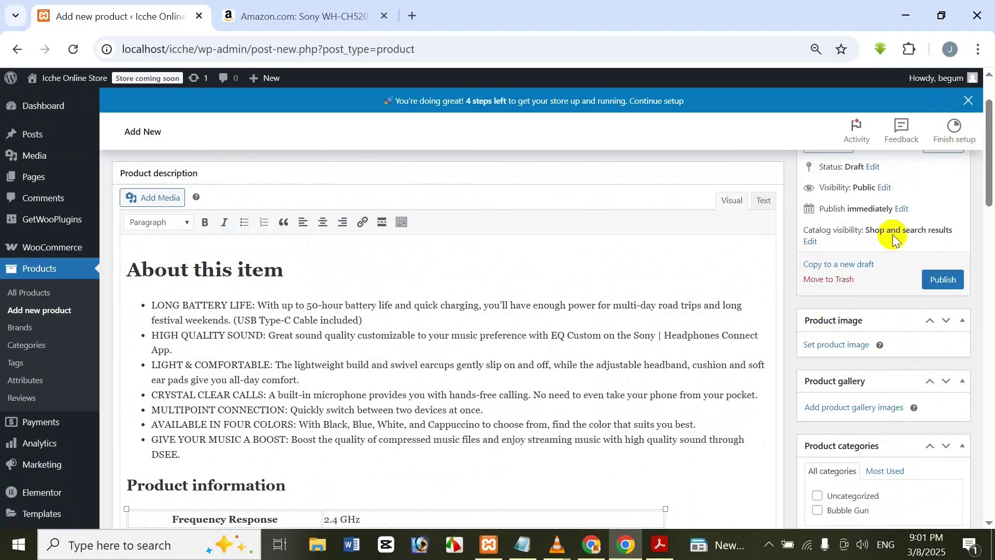
- Choose Simple product as the product type and look over the other available types
drag(991, 139, 990, 401)
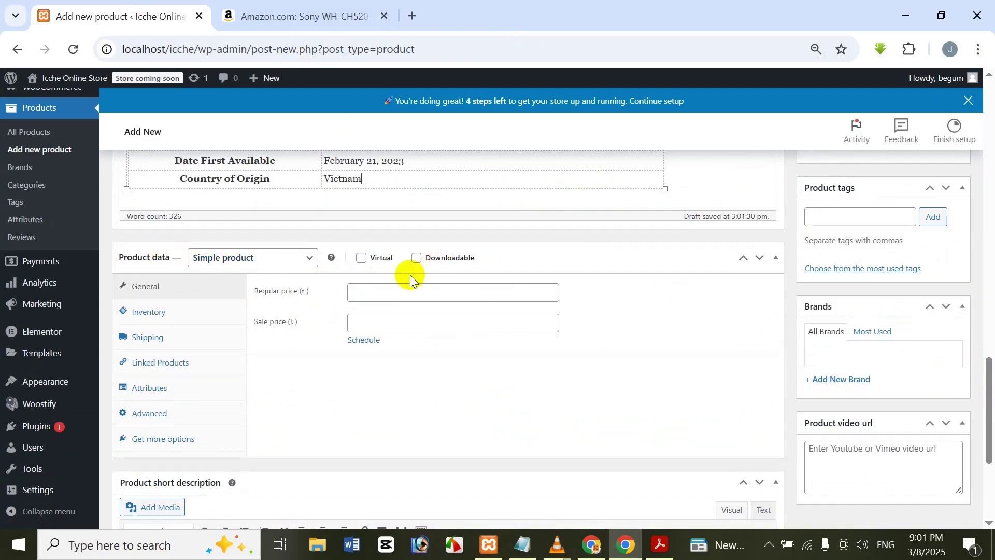
click(311, 258)
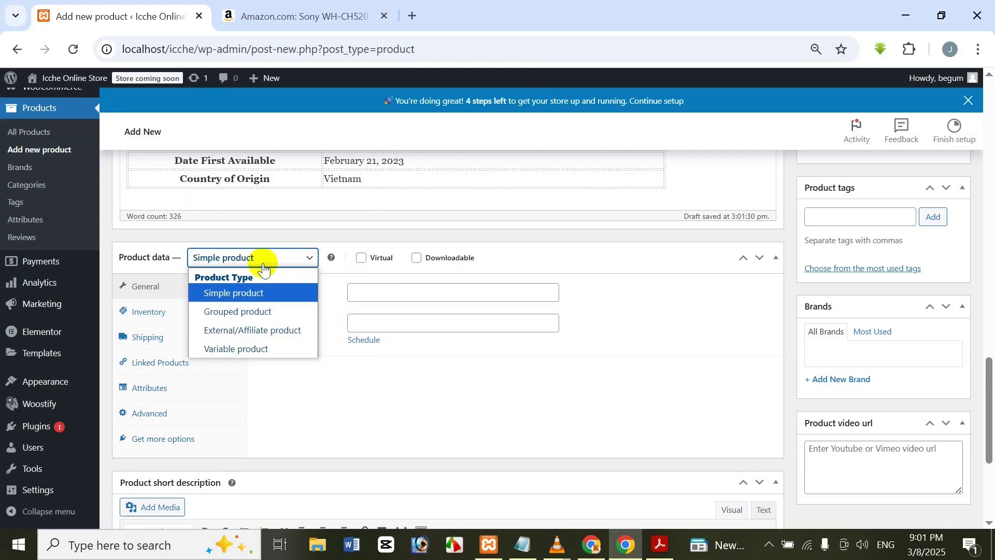
click(281, 299)
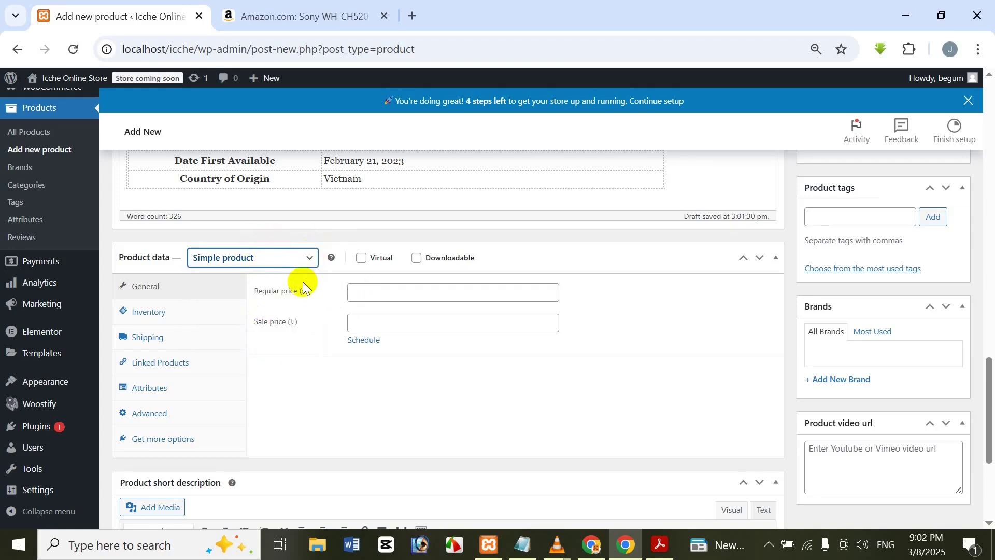
click(300, 263)
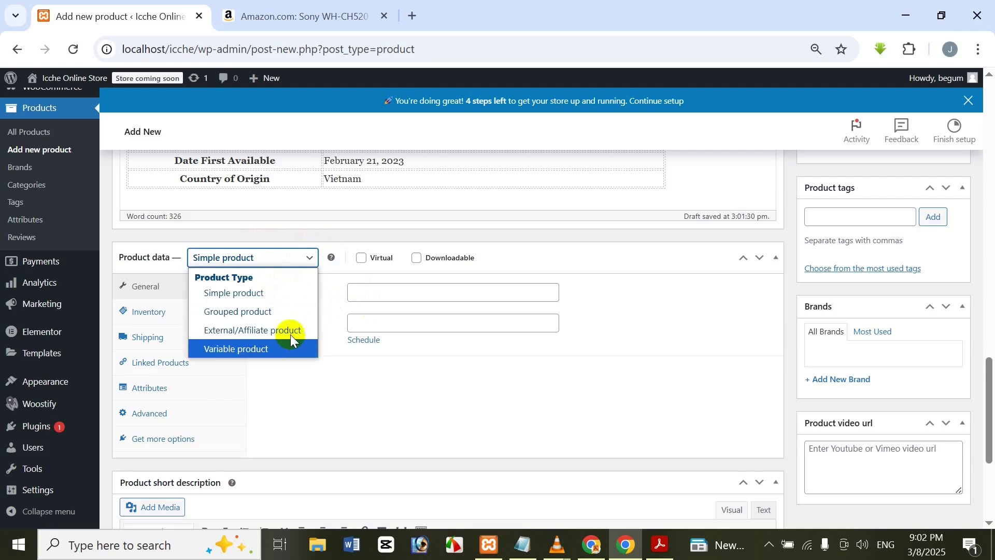
click(300, 408)
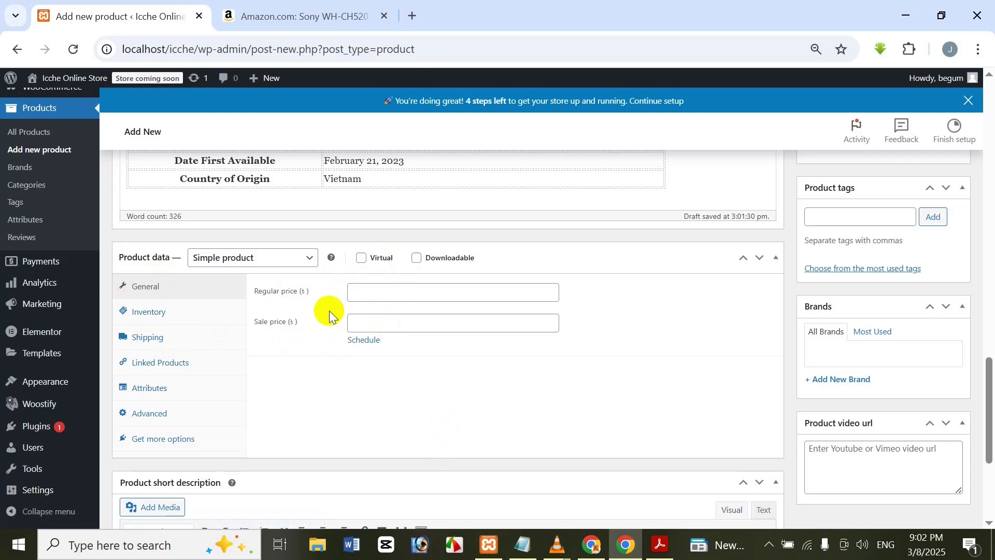
- Set the regular price to 2500 and the sale price to 2100, without scheduling sale dates
click(372, 291)
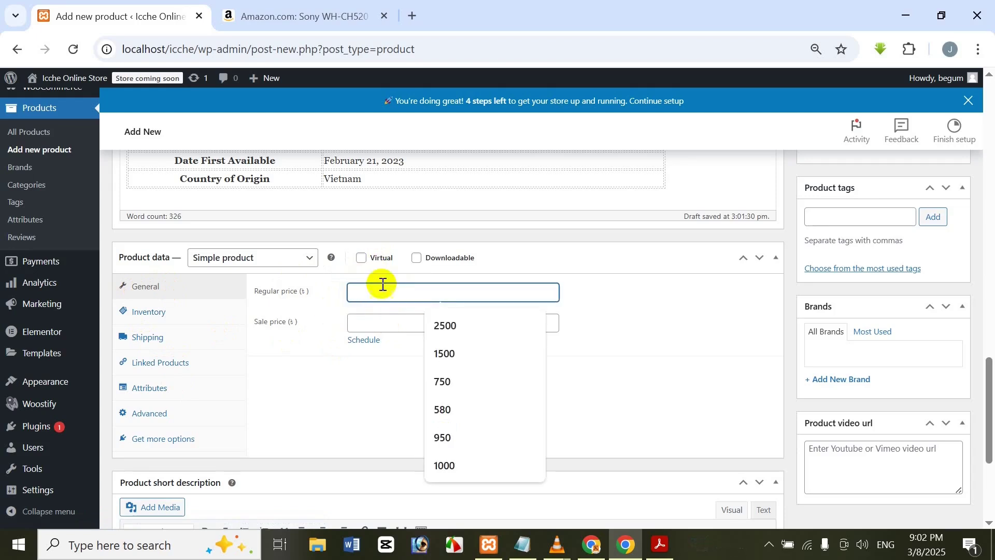
text(2500)
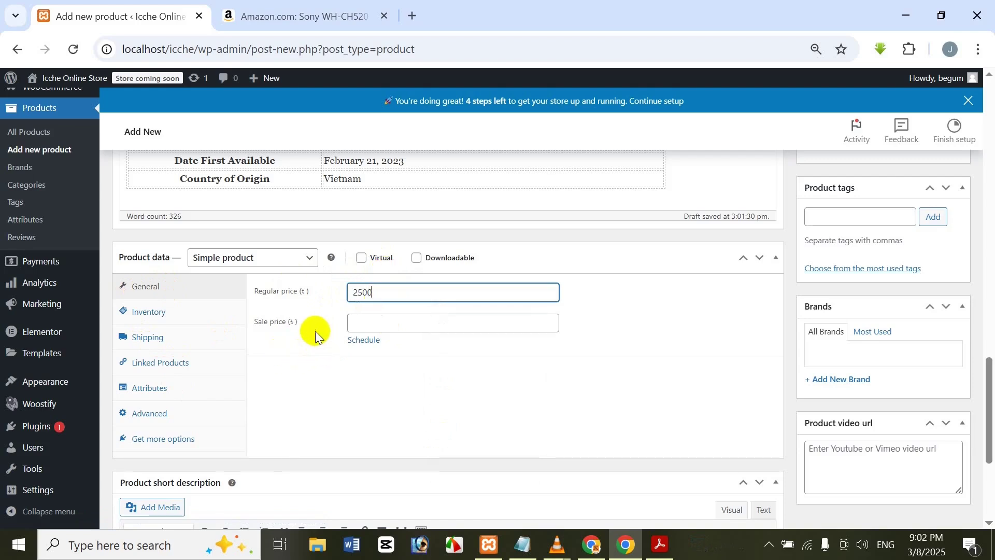
click(368, 321)
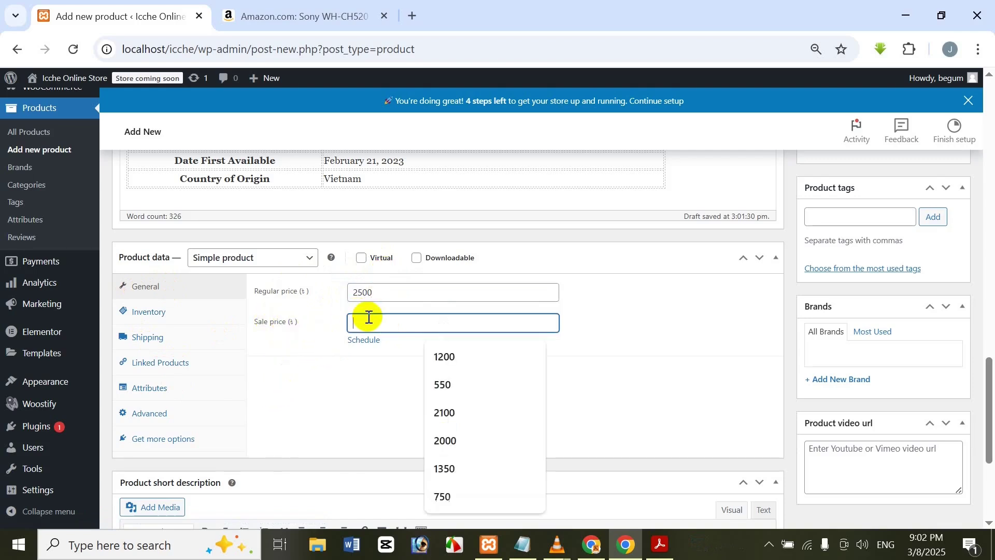
text(2100)
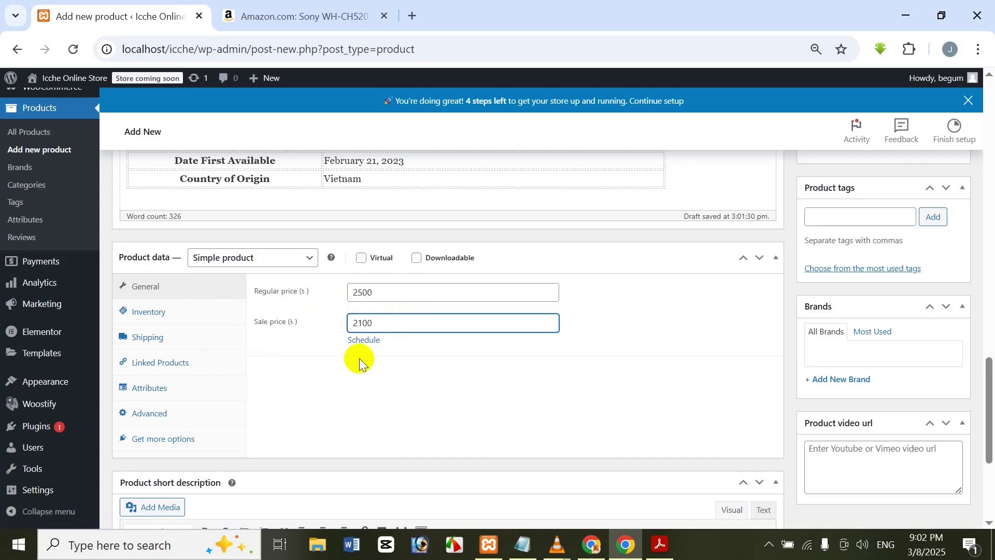
click(363, 339)
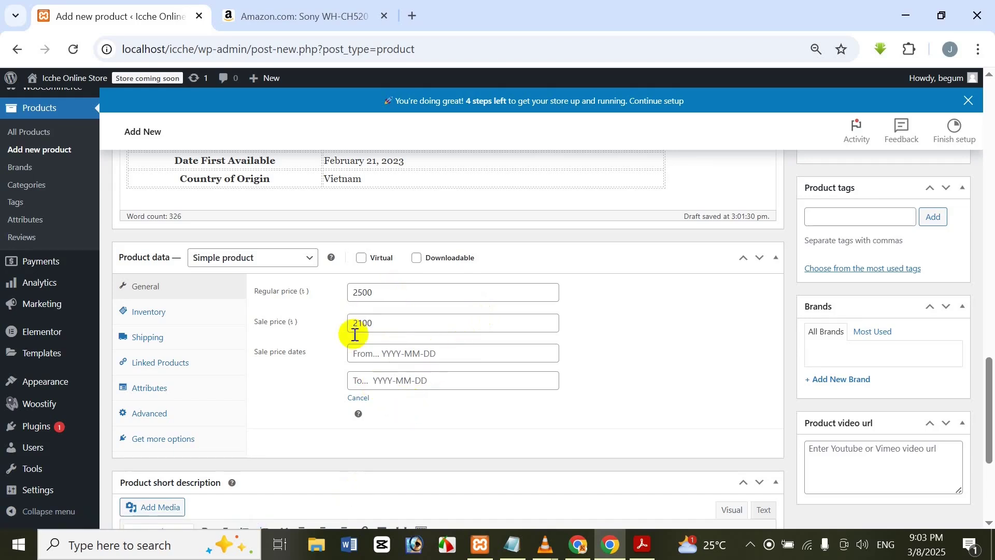
click(367, 398)
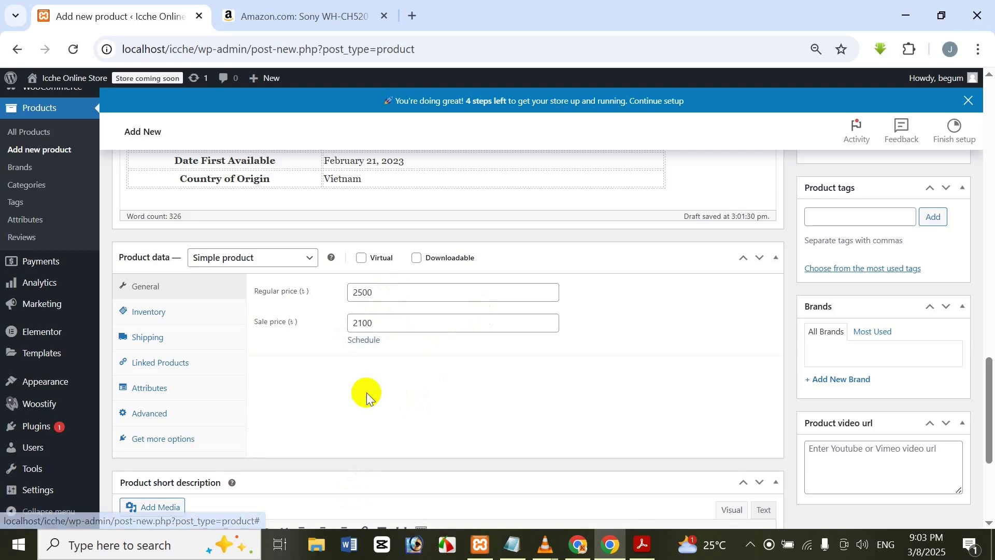
- Copy the model code "WH-CH520" from the product name into the SKU in the inventory settings
click(162, 314)
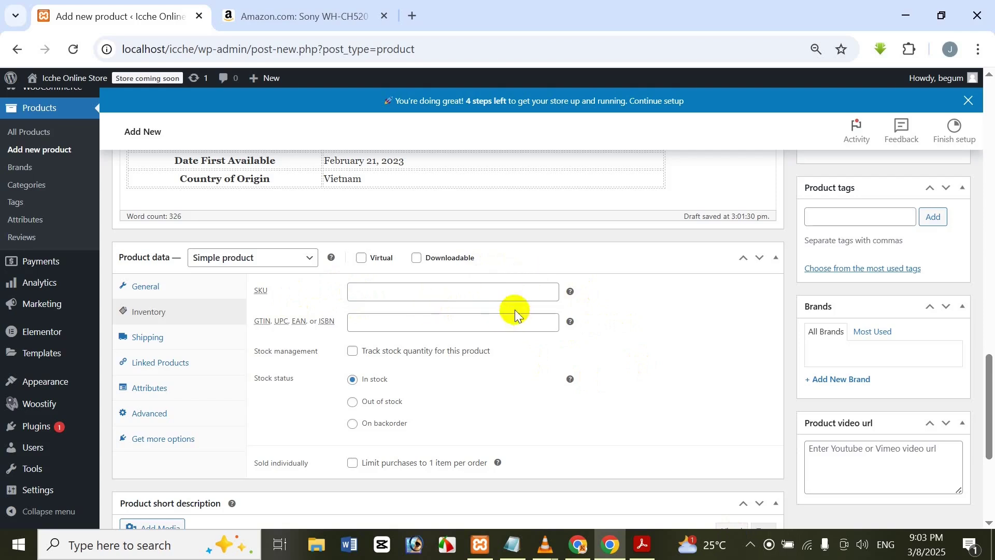
click(542, 290)
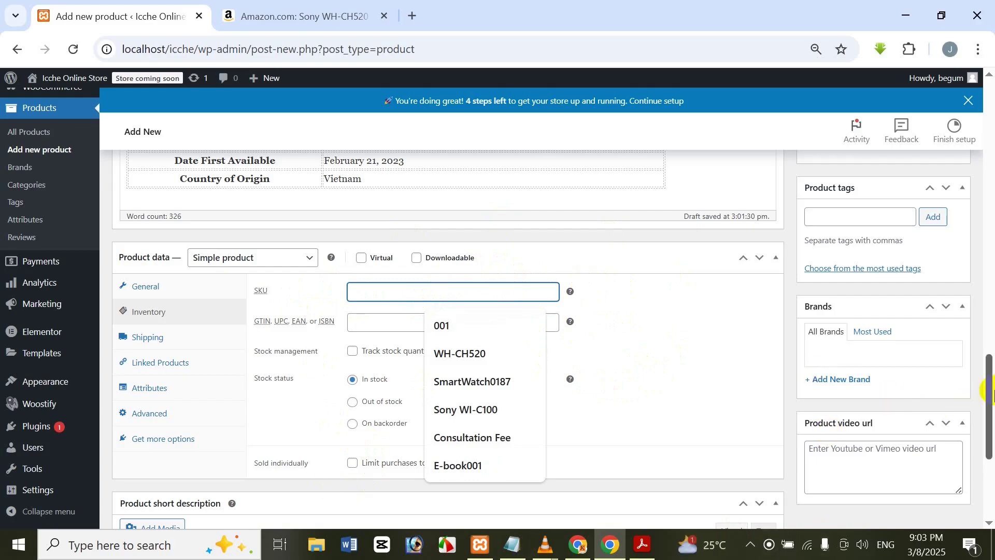
drag(989, 394, 991, 73)
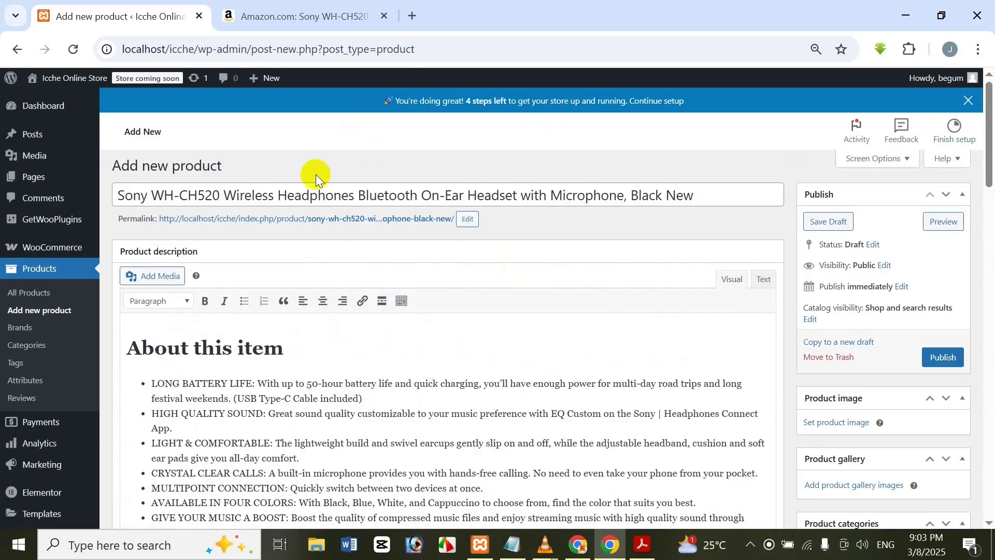
drag(152, 195, 220, 195)
key(ctrl+c)
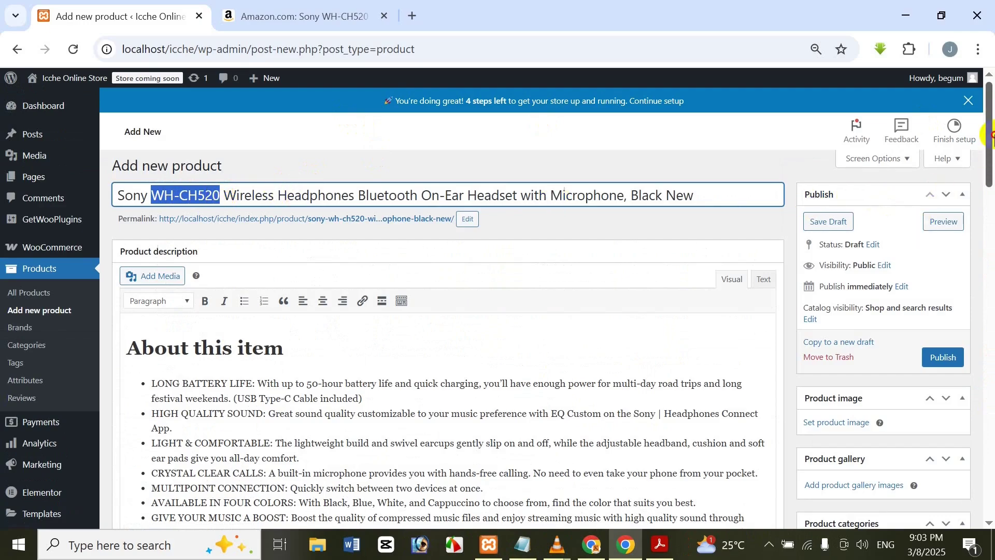
drag(989, 148, 986, 415)
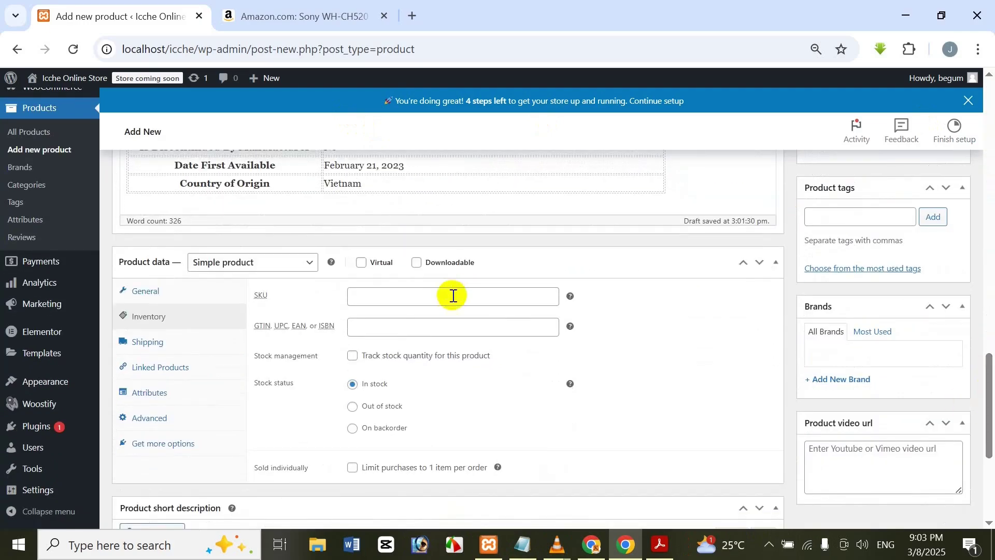
click(441, 298)
key(ctrl+v)
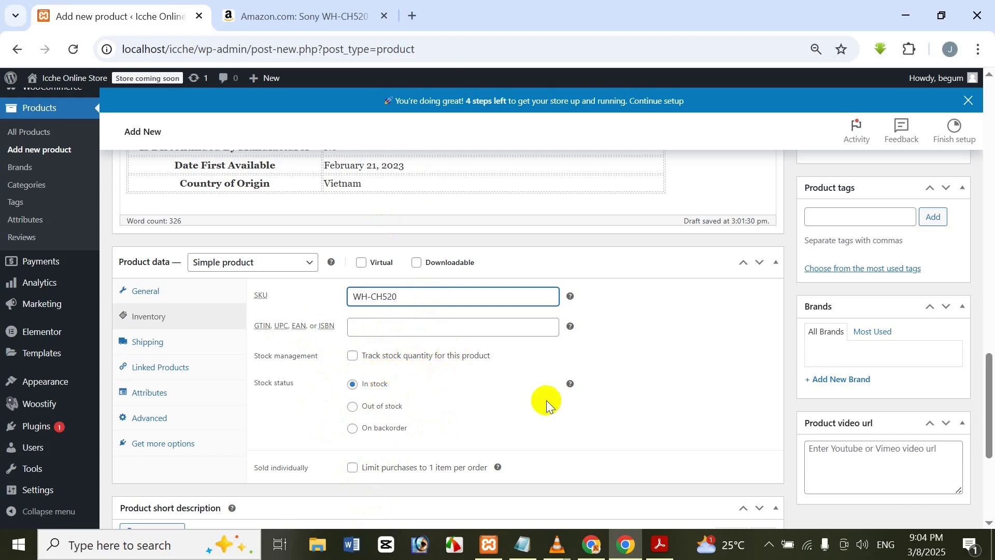
click(352, 355)
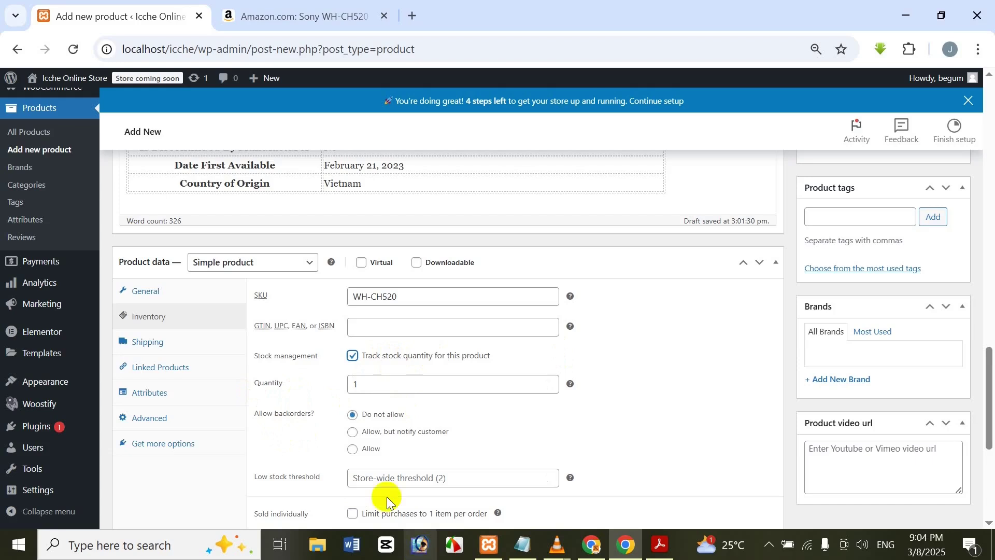
click(397, 384)
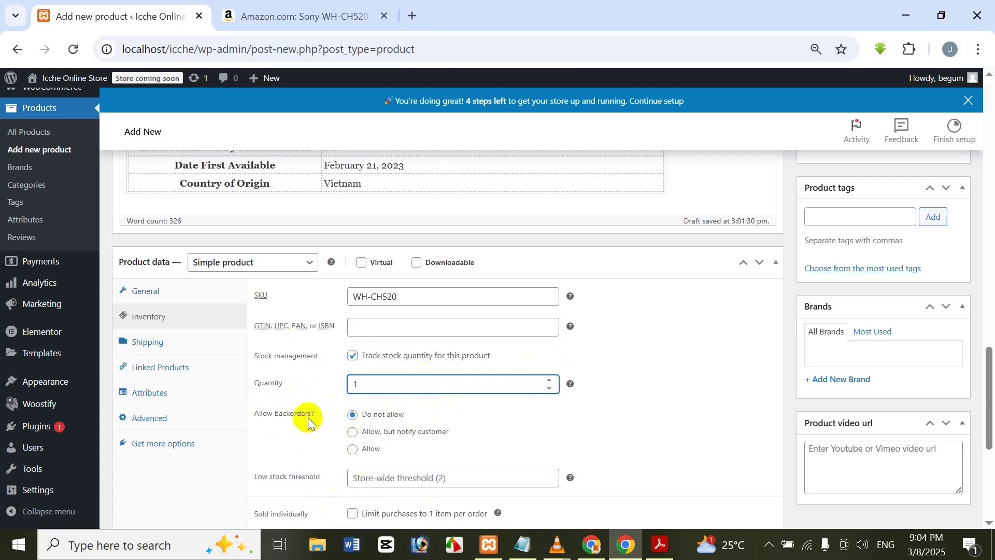
click(353, 356)
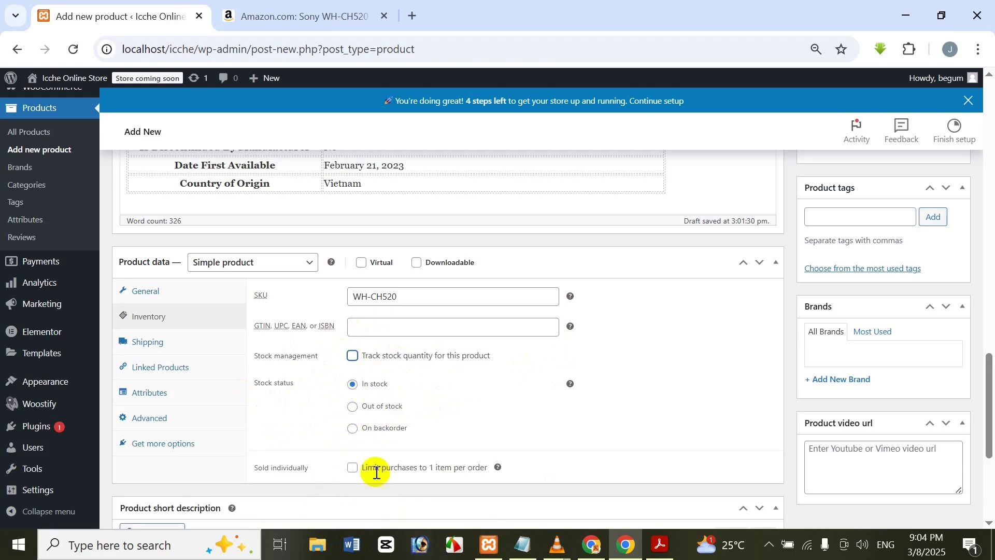
click(395, 542)
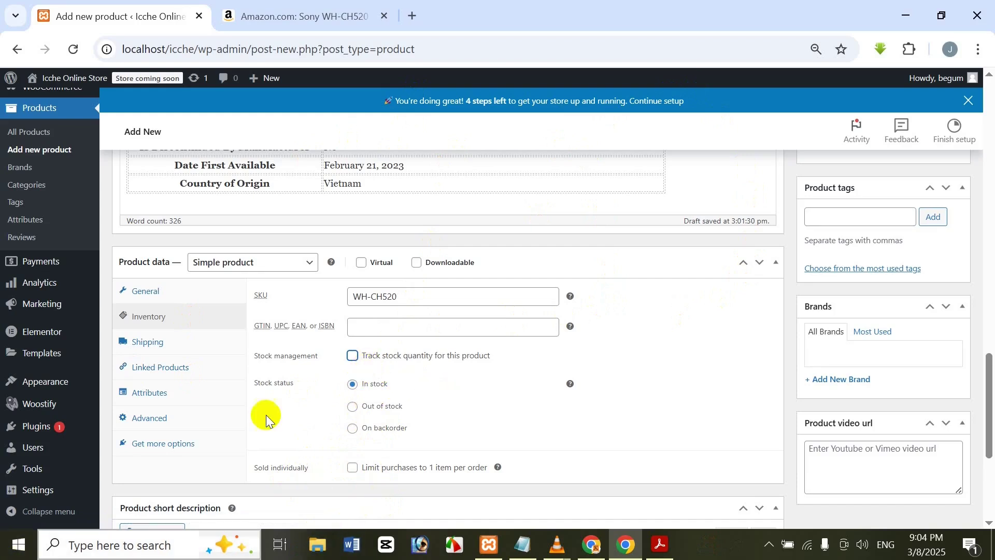
- Enable stock quantity tracking for the product with a quantity of 50 and a low stock threshold of 3
click(355, 357)
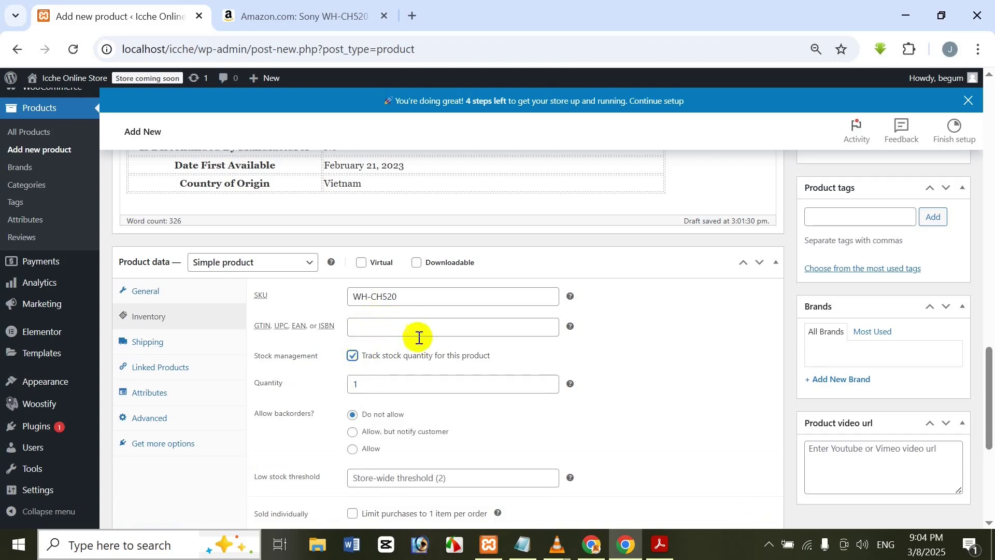
click(411, 384)
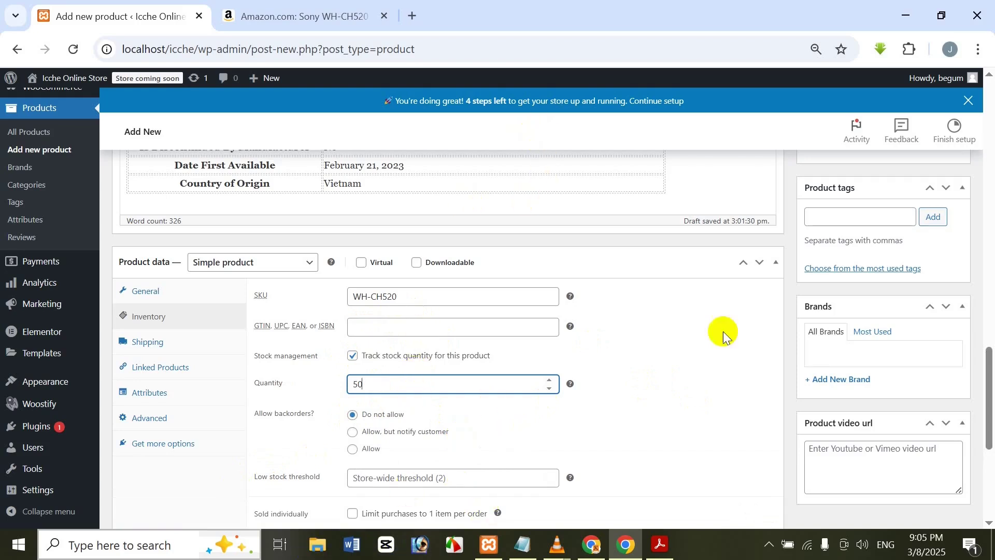
scroll(984, 389, down, 2)
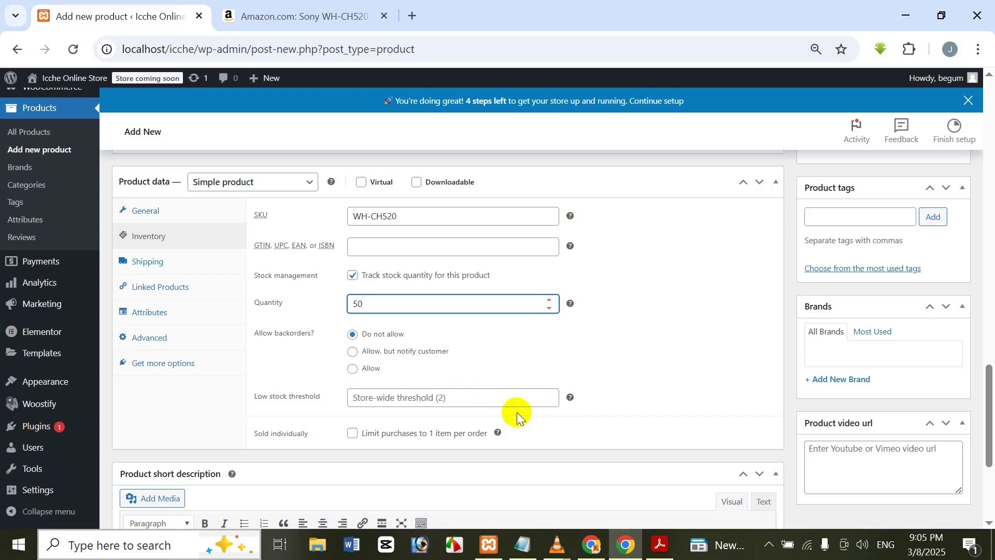
click(508, 396)
text(3)
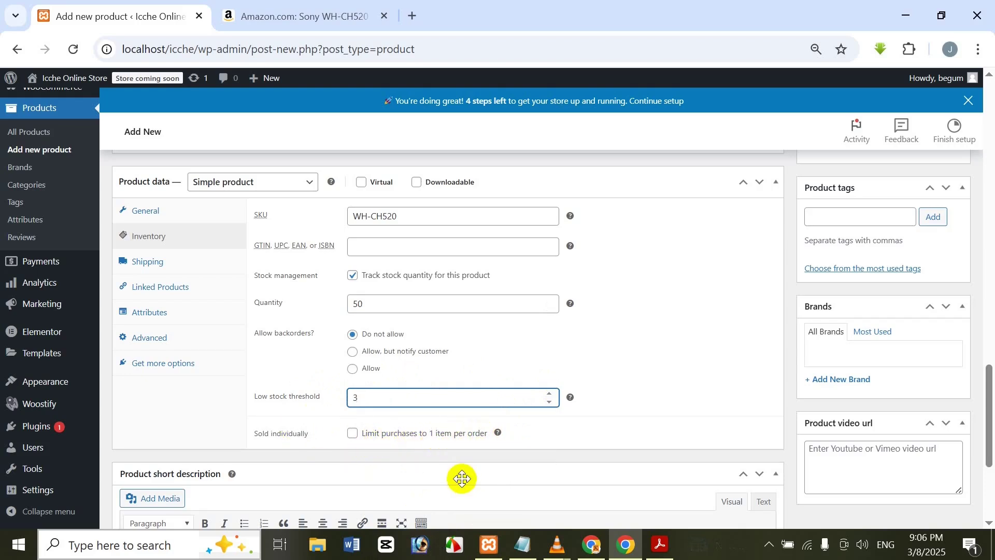
- Try limiting purchases to 1 item per order and clear that option again
click(352, 433)
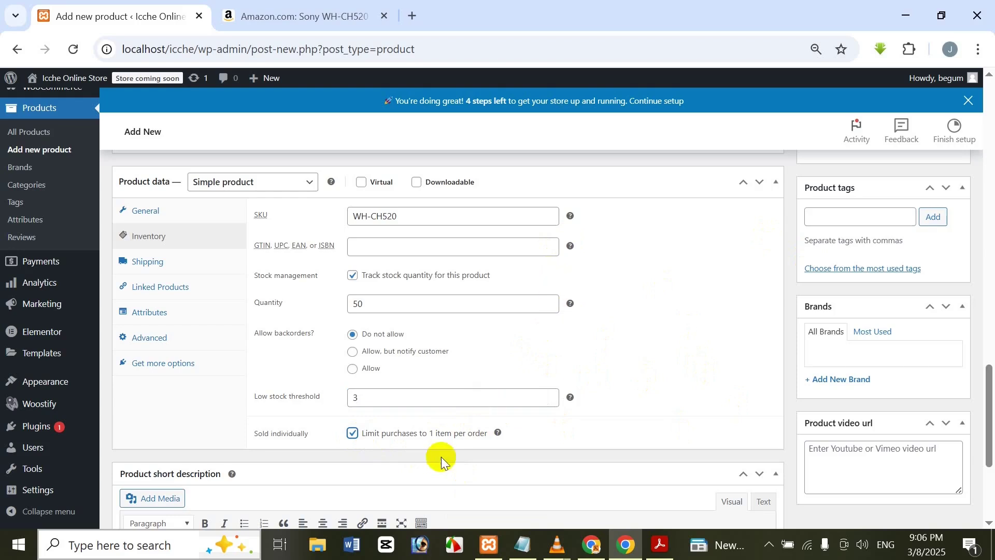
click(353, 433)
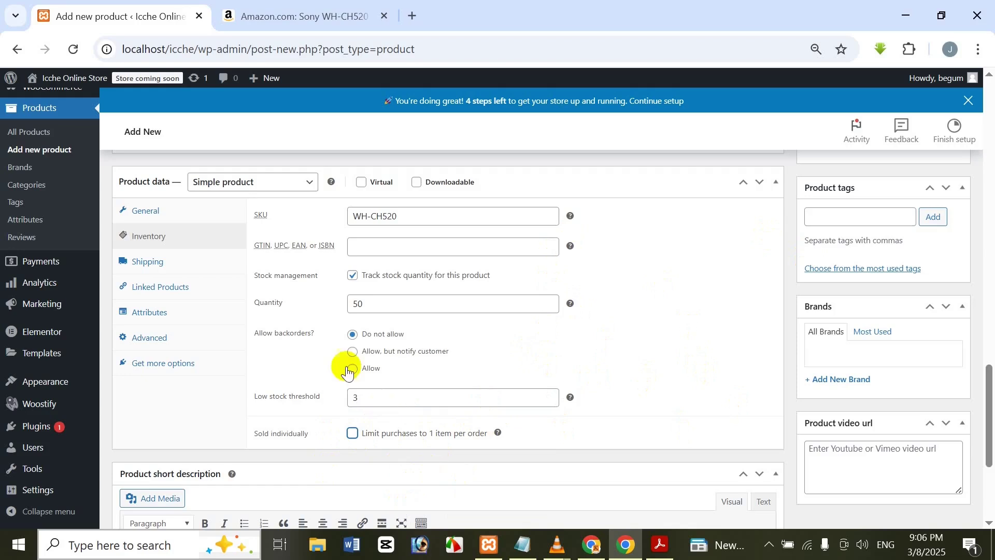
- Set the product's weight to 750 g in the shipping settings
click(166, 262)
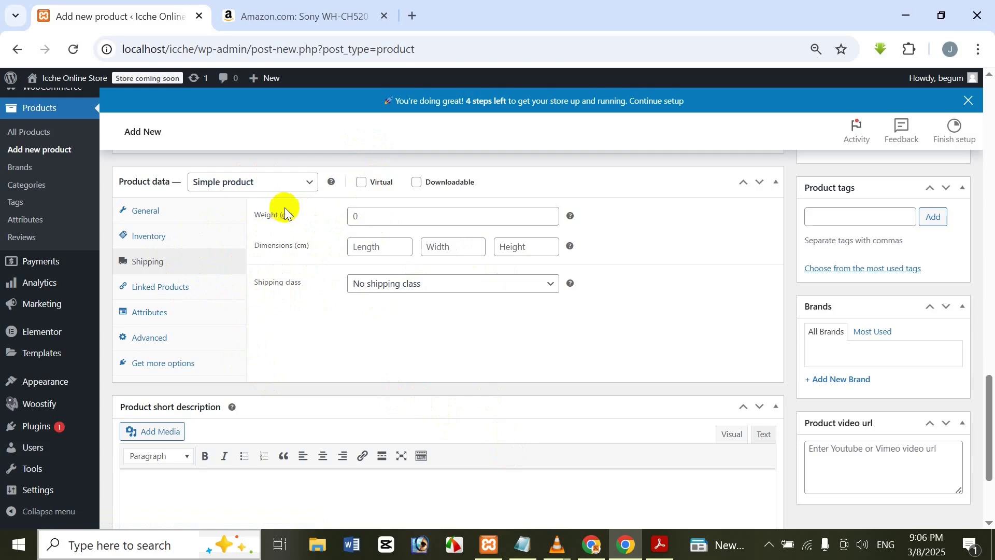
click(406, 216)
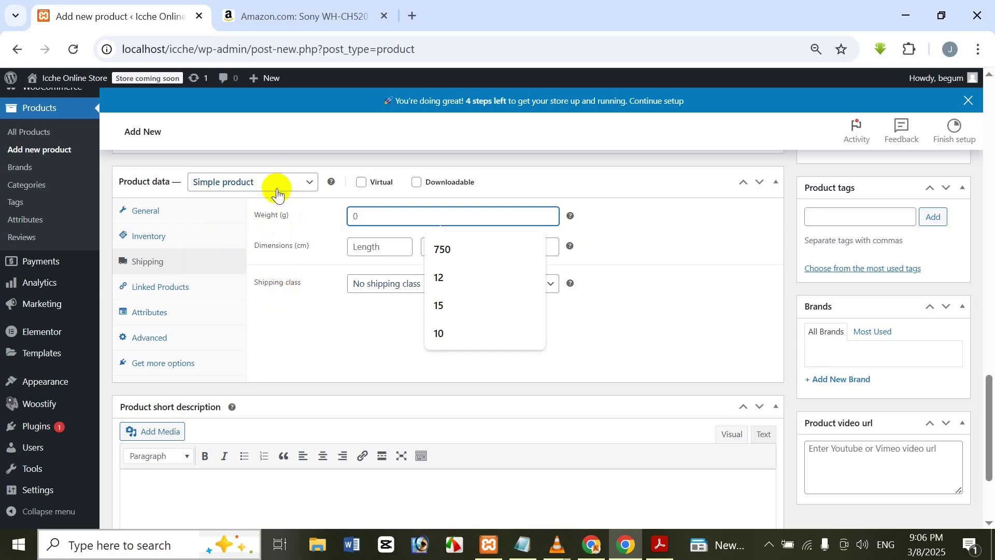
text(750)
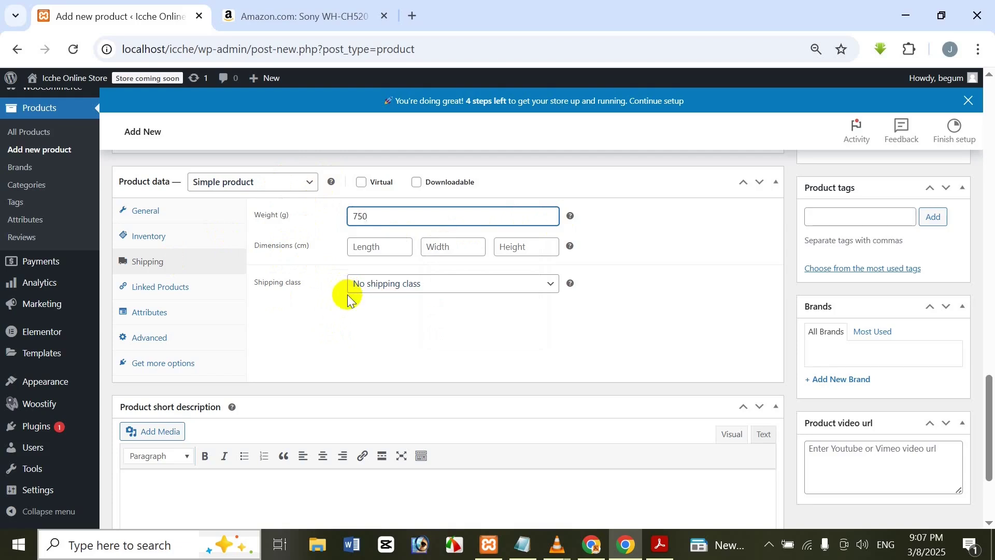
- Set the product dimensions to length 25, width 600 and height 800 cm, and assign the headphone shipping class
click(374, 250)
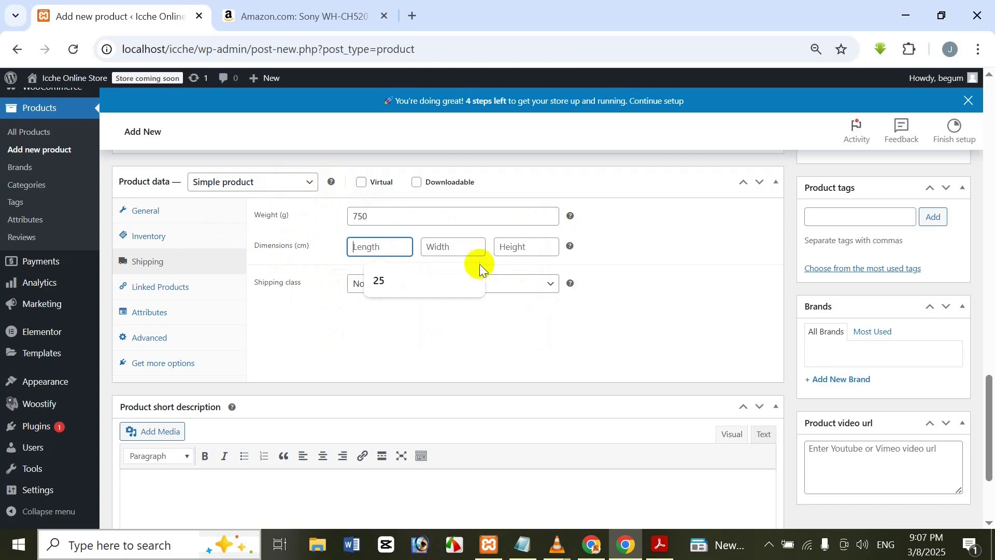
key(Down)
key(Up)
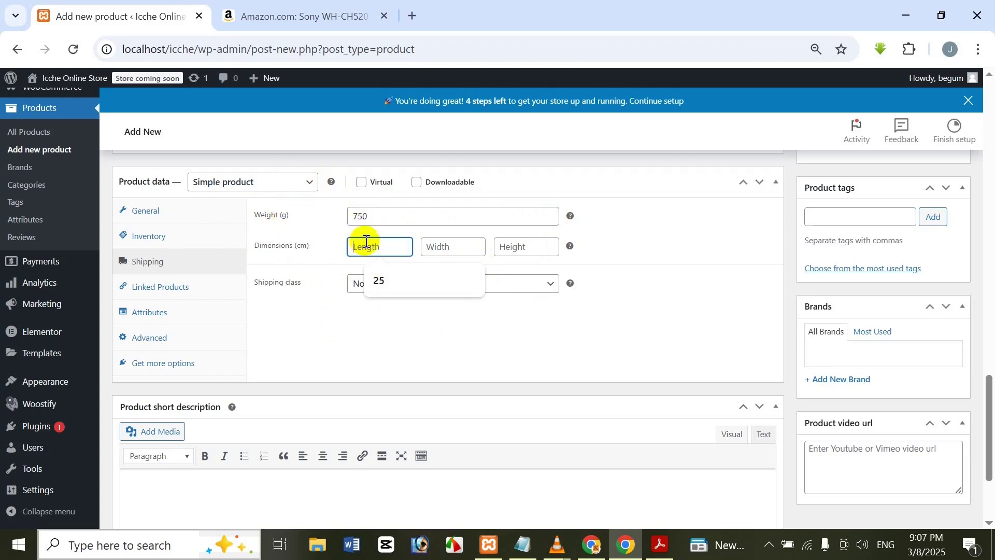
key(Escape)
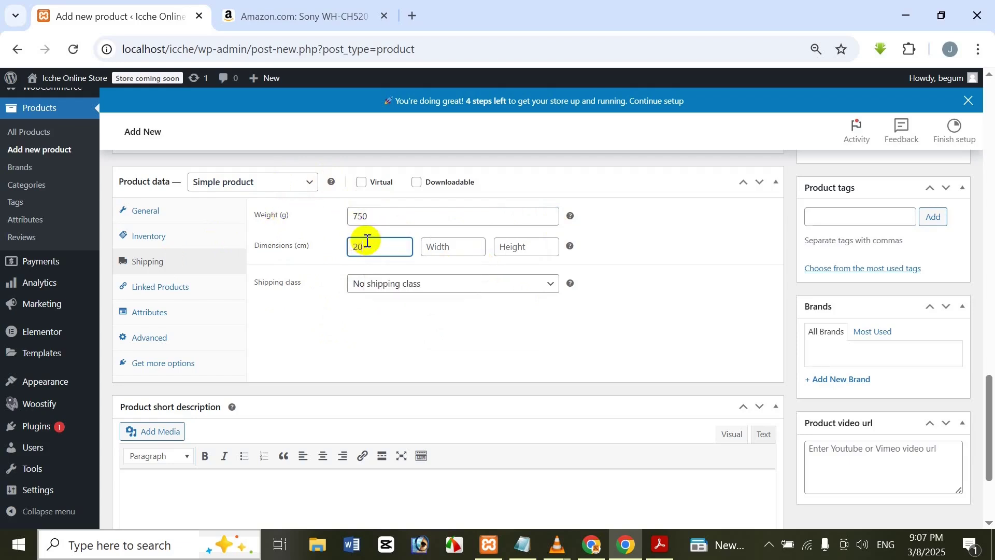
text(2)
key(Down)
key(Return)
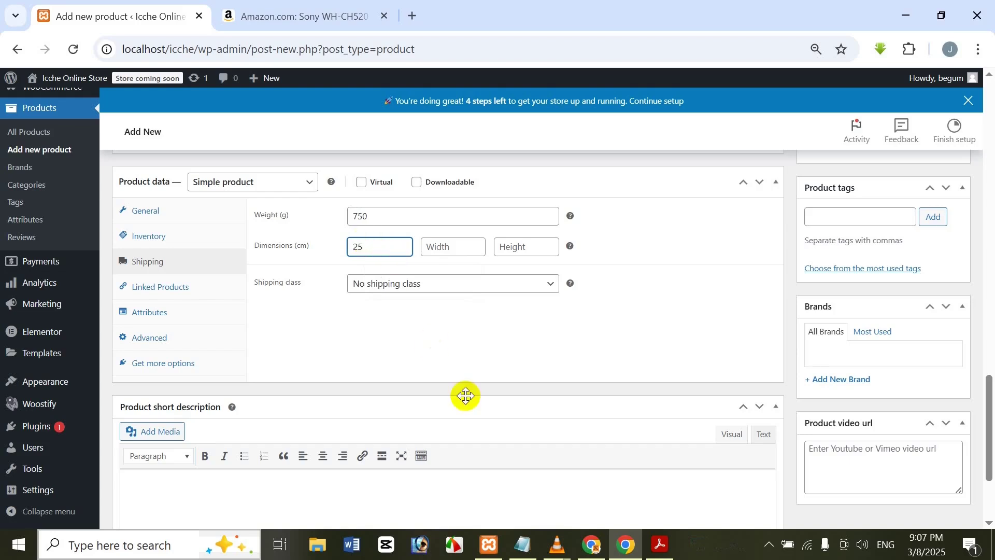
click(446, 243)
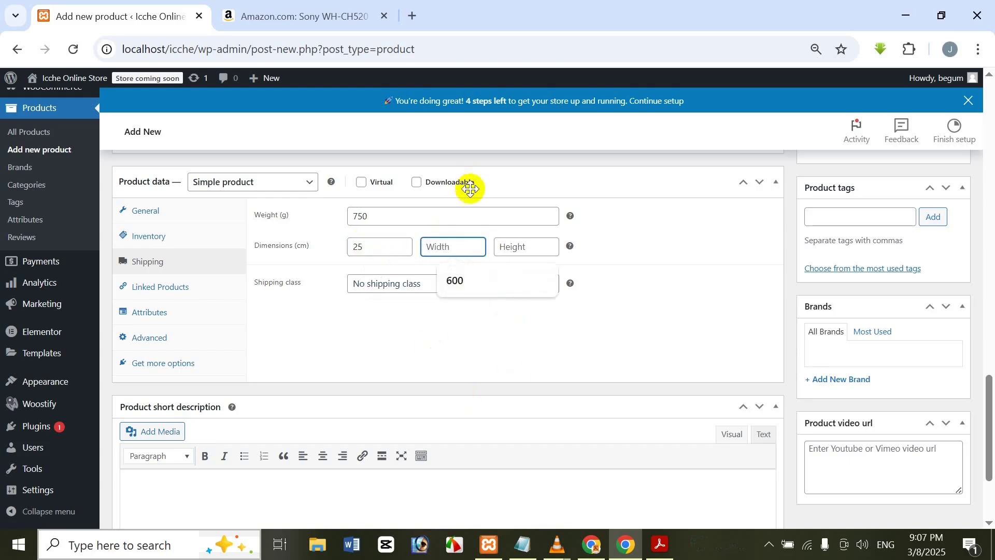
text(600)
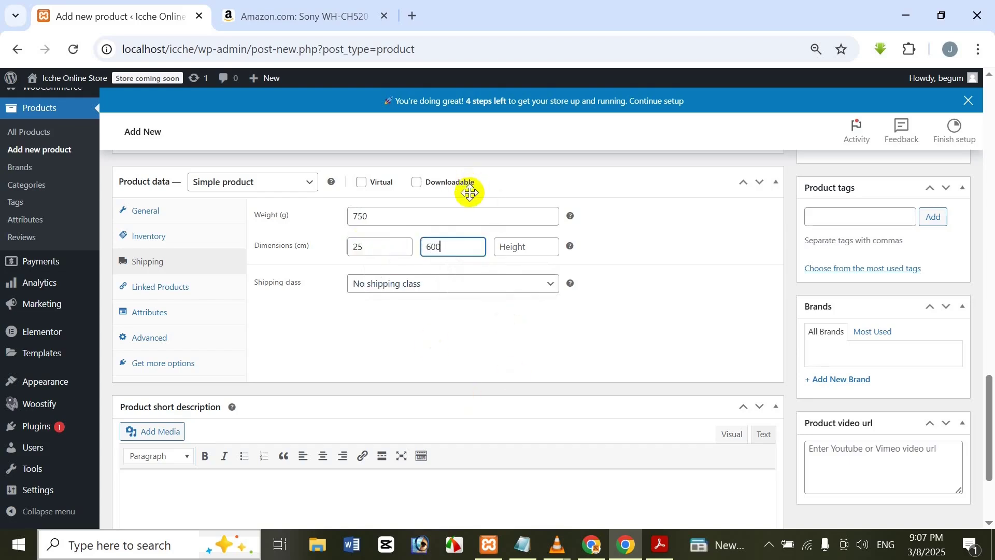
click(530, 246)
text(800)
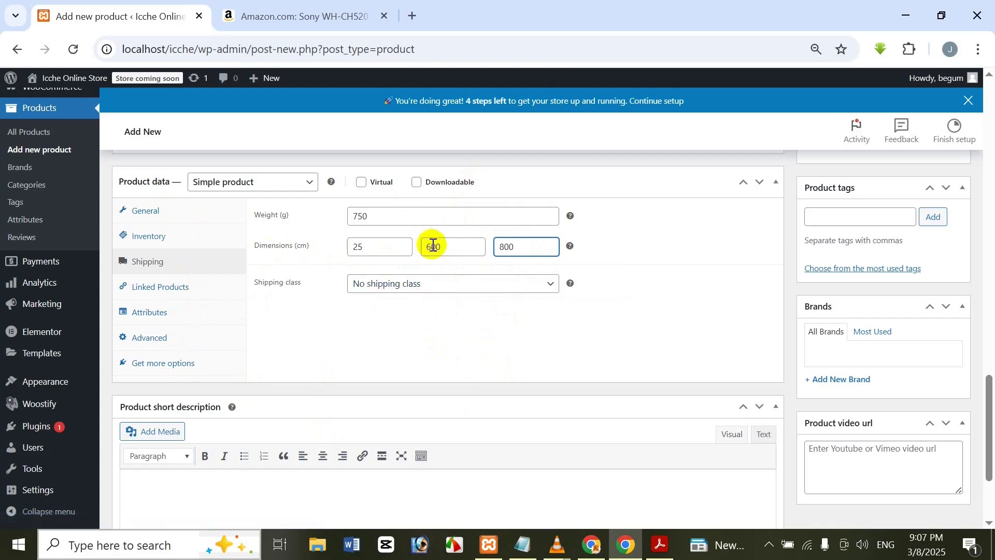
click(446, 285)
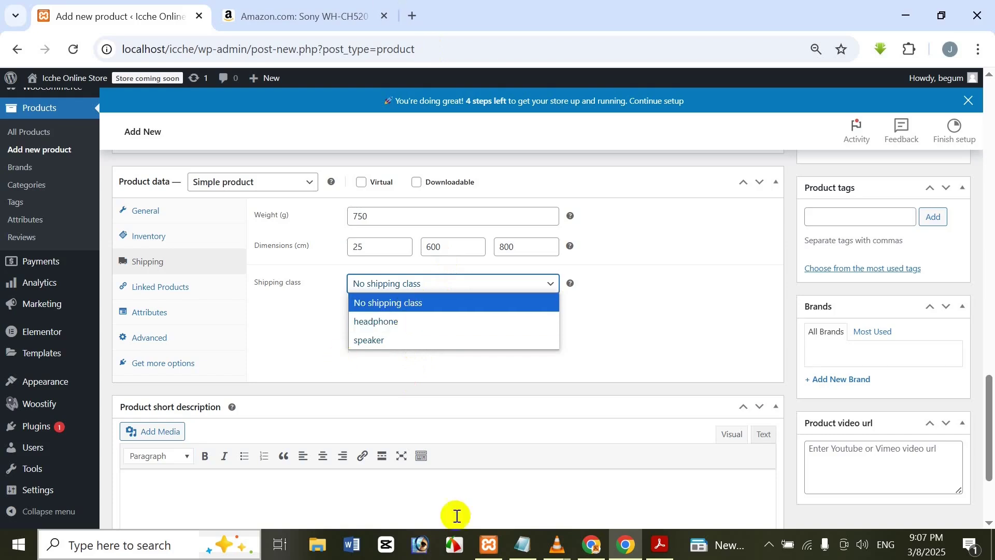
click(401, 320)
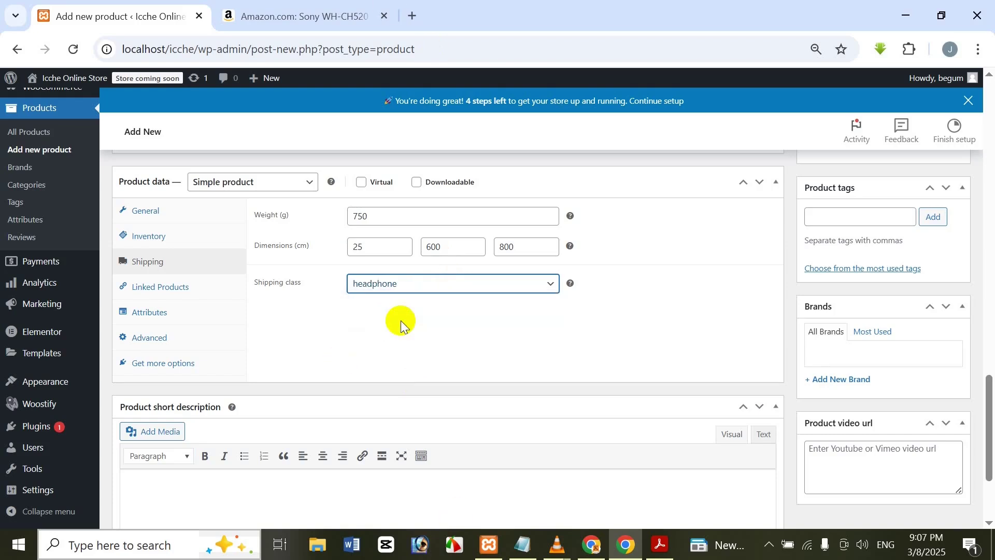
- Look over the product's linked products, attributes and advanced settings, leaving the purchase note empty
click(174, 292)
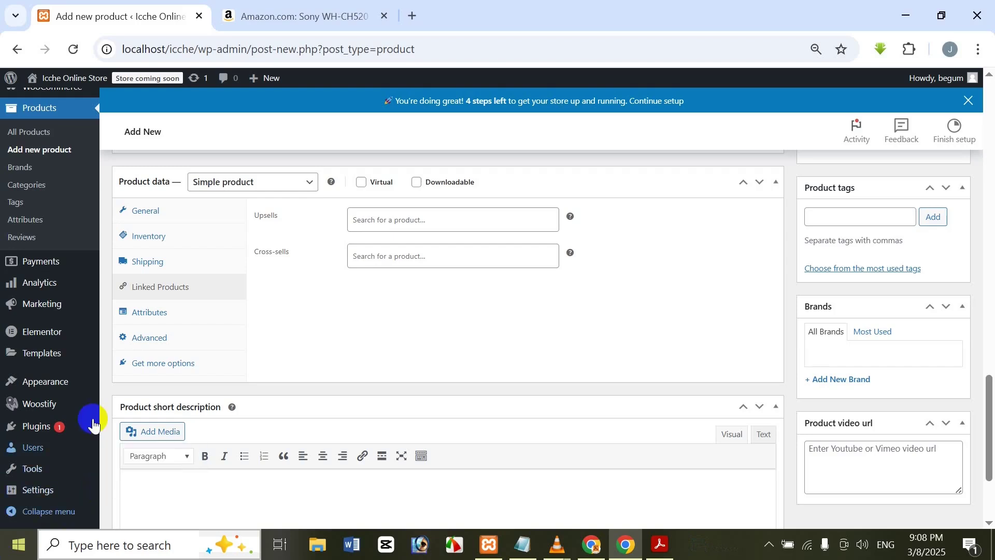
click(143, 320)
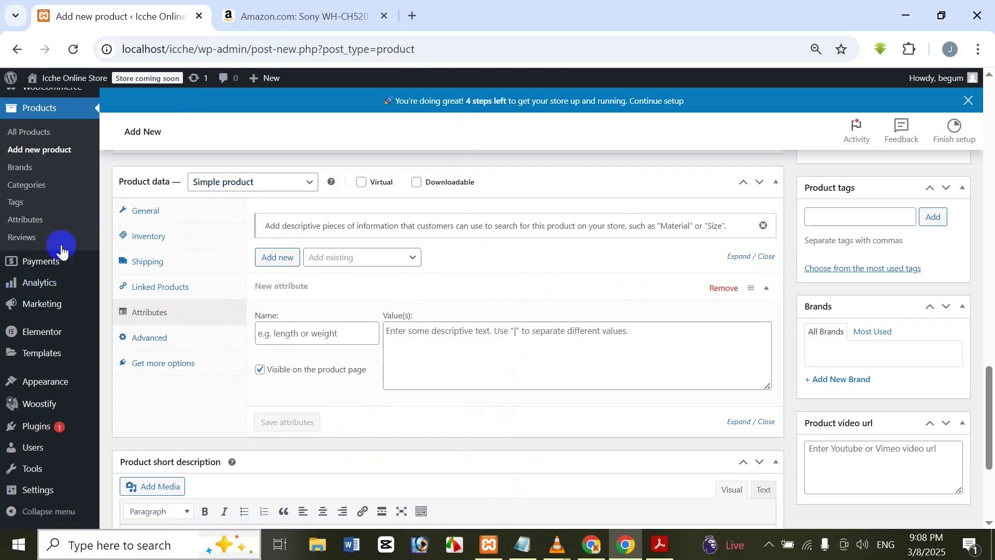
click(156, 338)
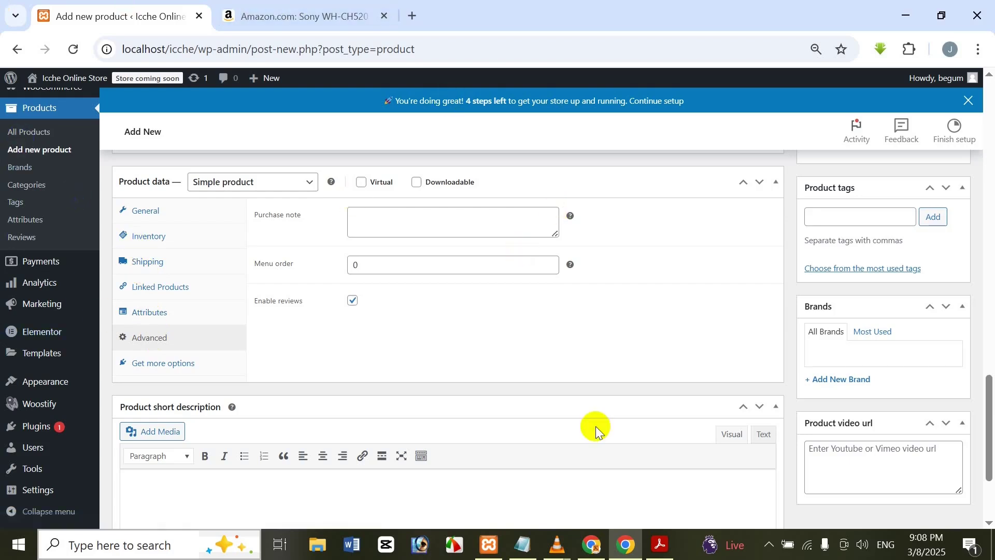
click(366, 207)
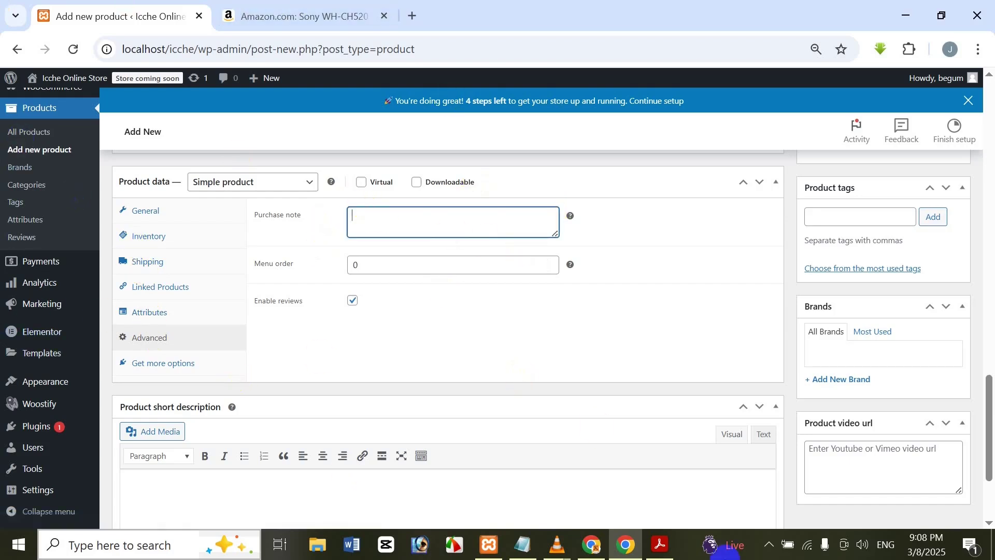
click(484, 326)
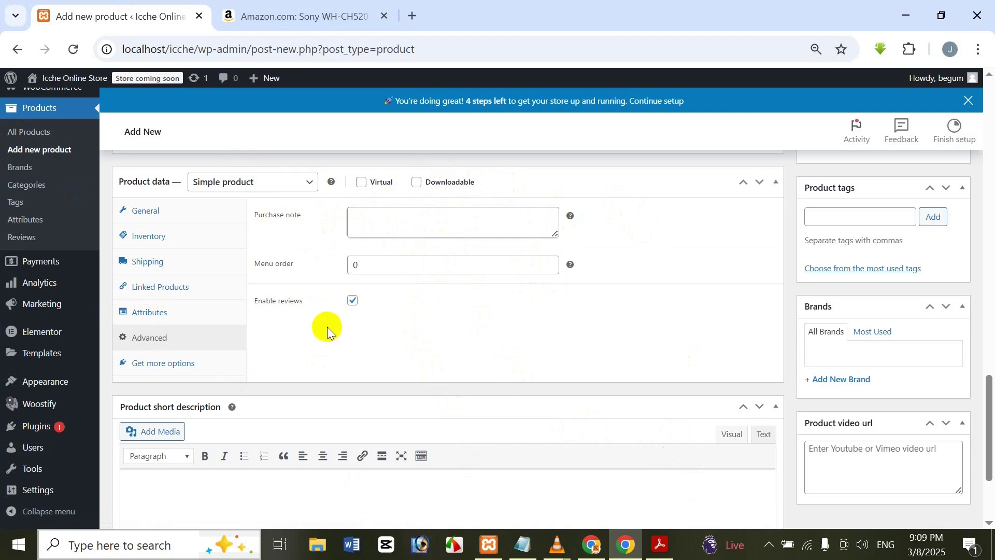
- Try a menu order of 3 for the product and reset it to 0
click(372, 267)
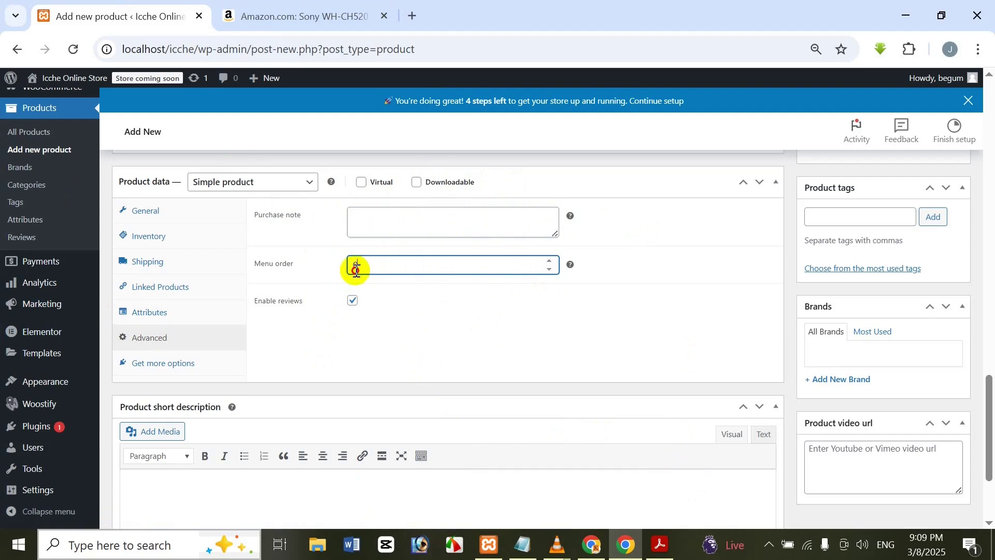
double_click(354, 265)
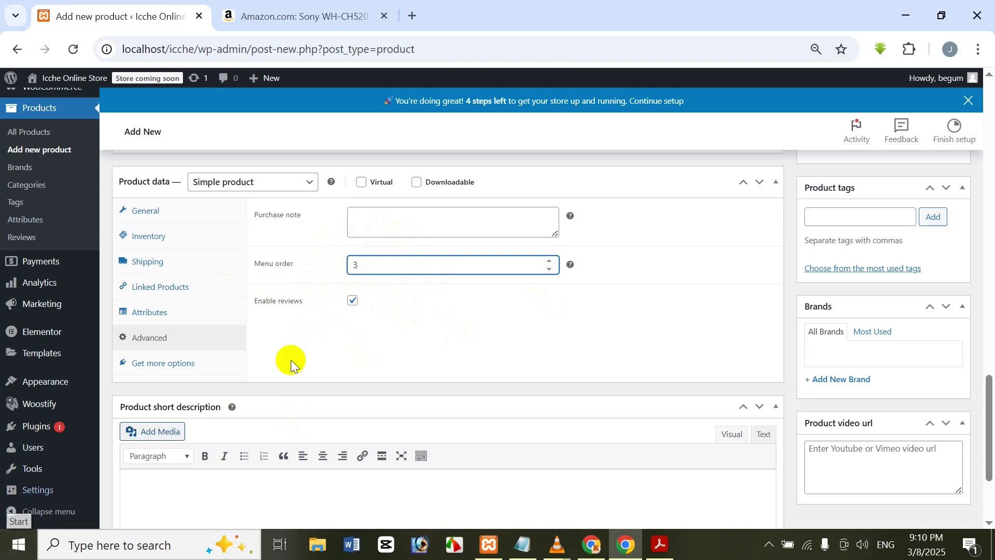
key(BackSpace)
text(0)
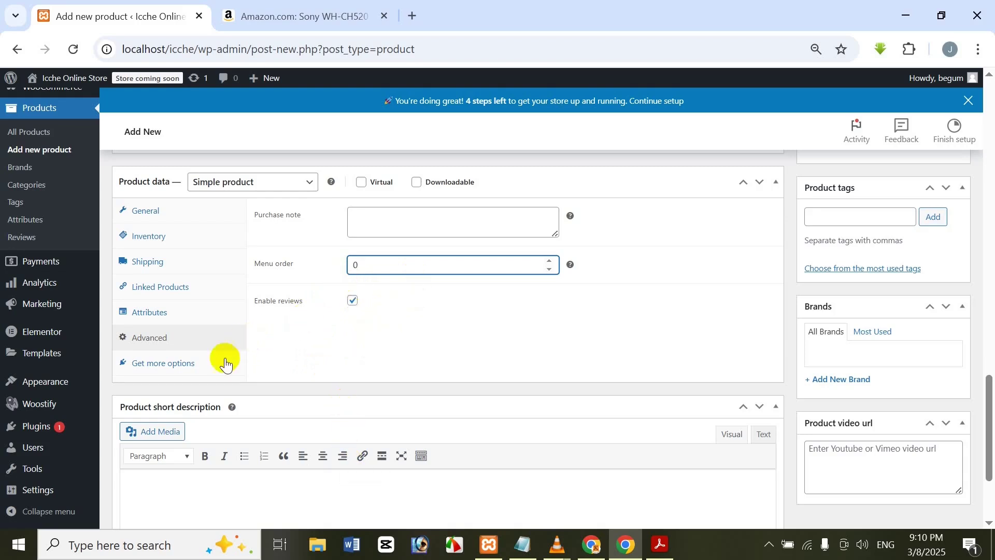
- View the recommended extensions for the product and return to its general price settings
click(169, 371)
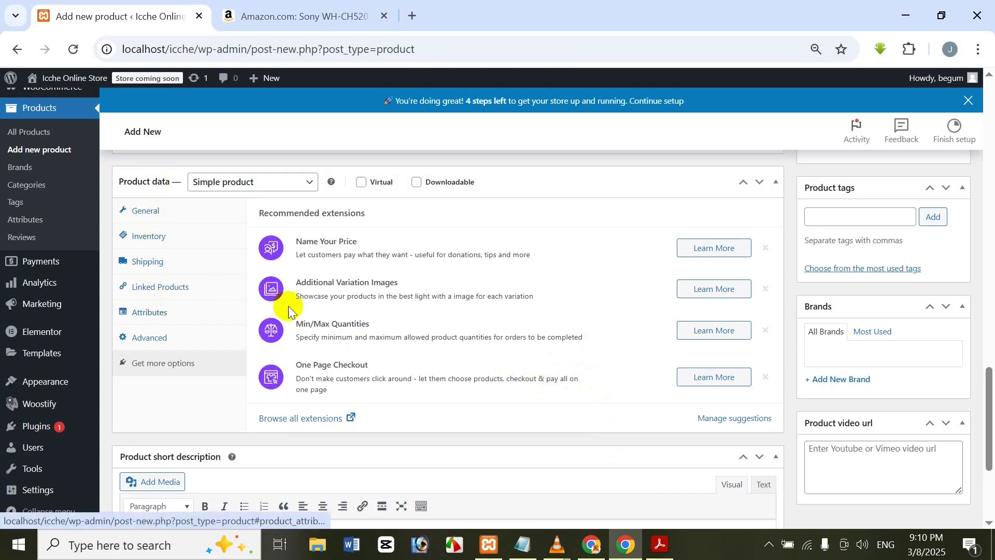
click(153, 208)
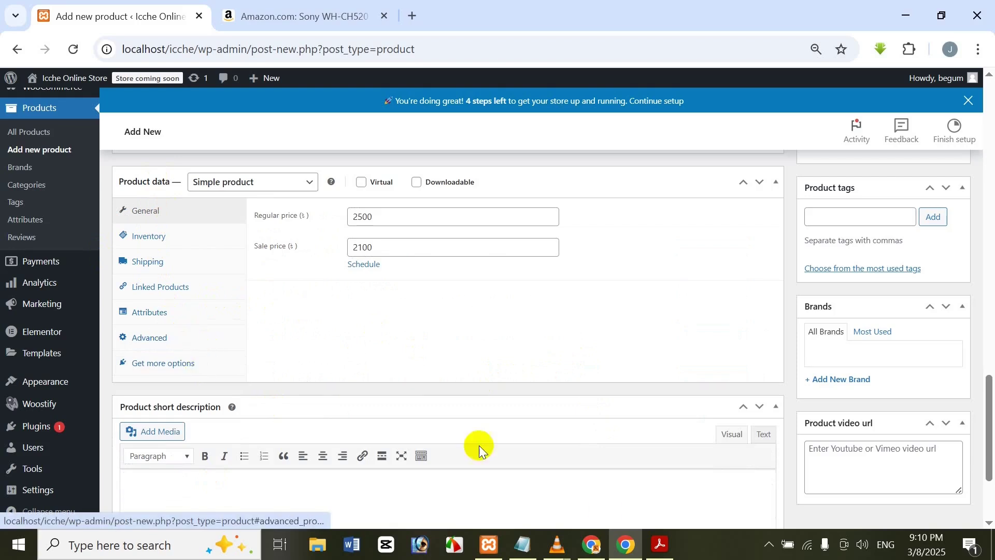
- Copy the Product Description heading and paragraph from the Amazon listing into the product short description
drag(989, 431, 992, 475)
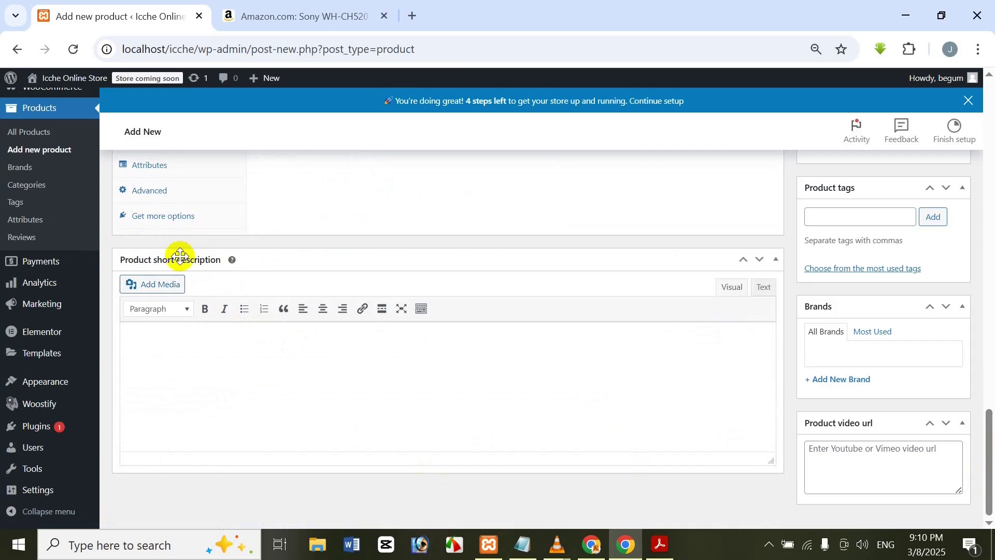
click(177, 332)
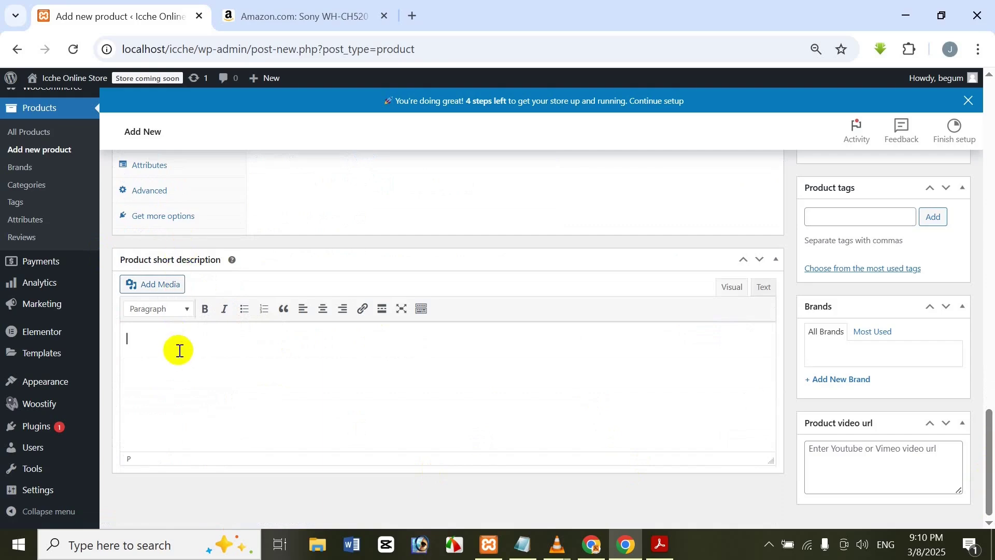
click(299, 8)
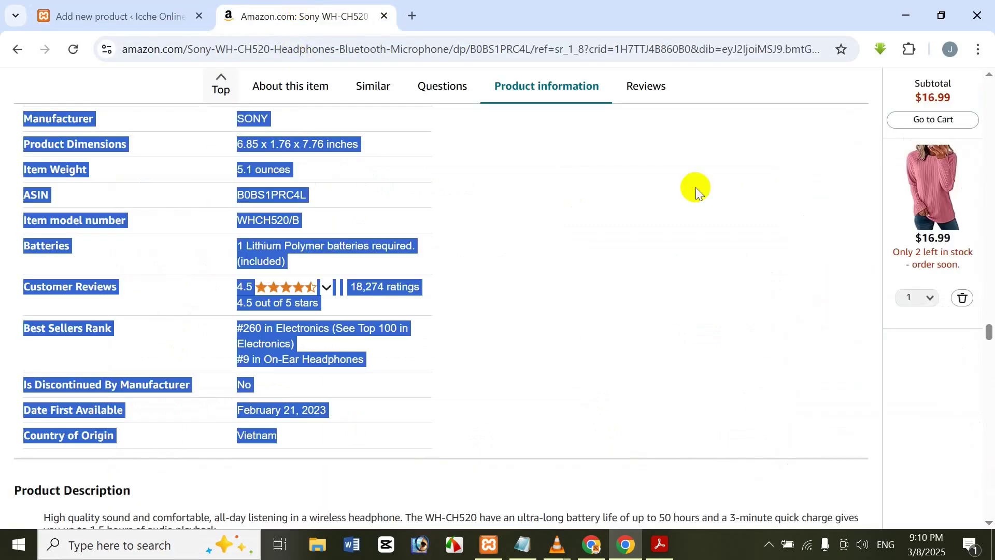
scroll(989, 334, down, 3)
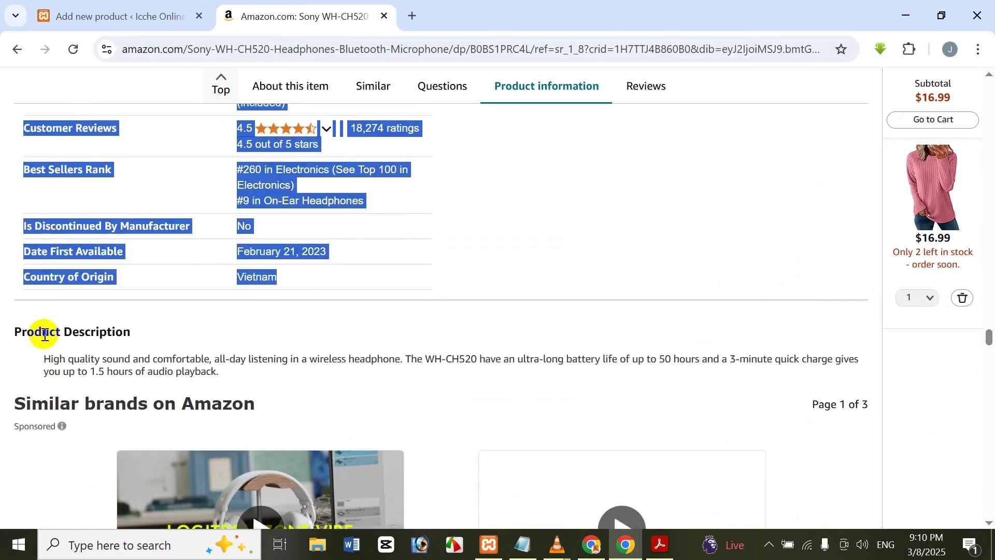
drag(14, 332, 225, 372)
key(ctrl+c)
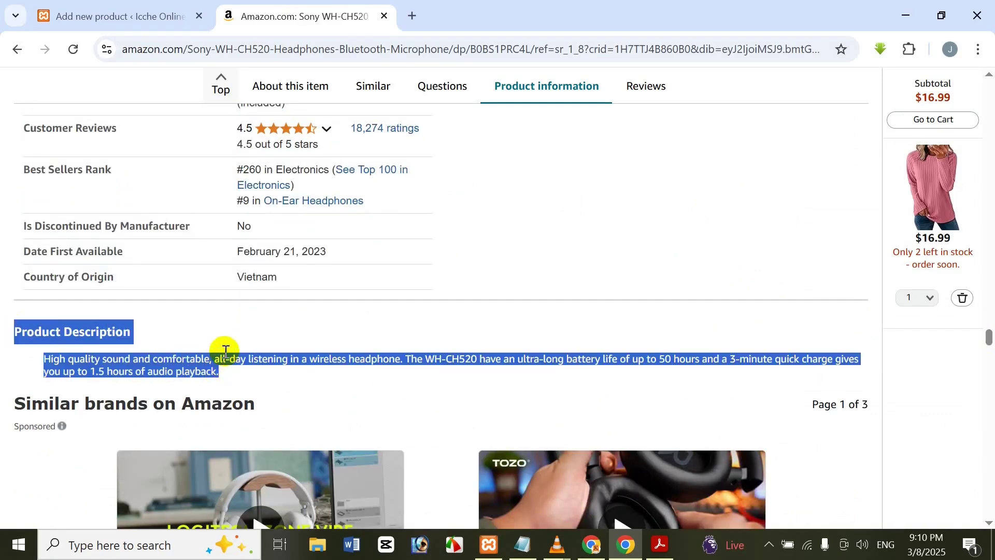
click(86, 7)
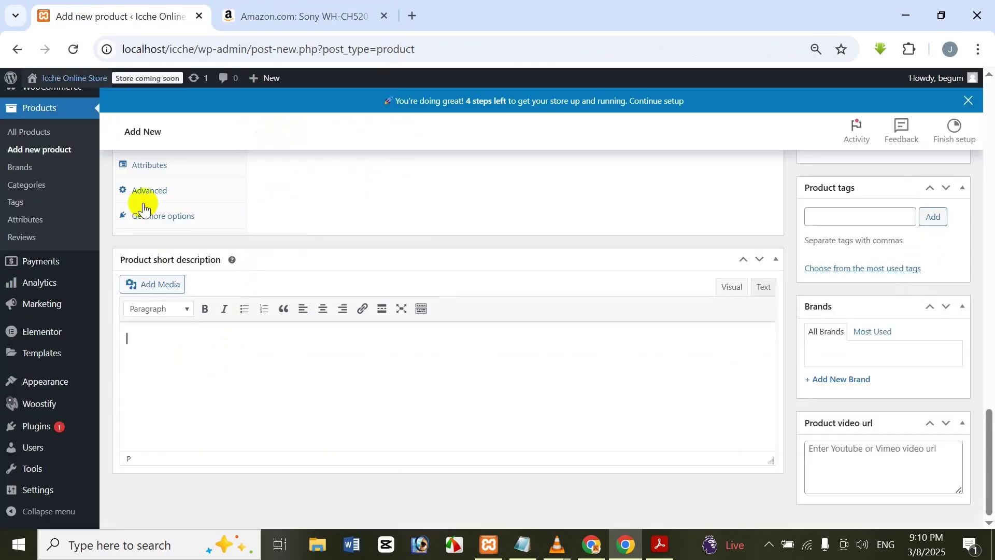
key(ctrl+v)
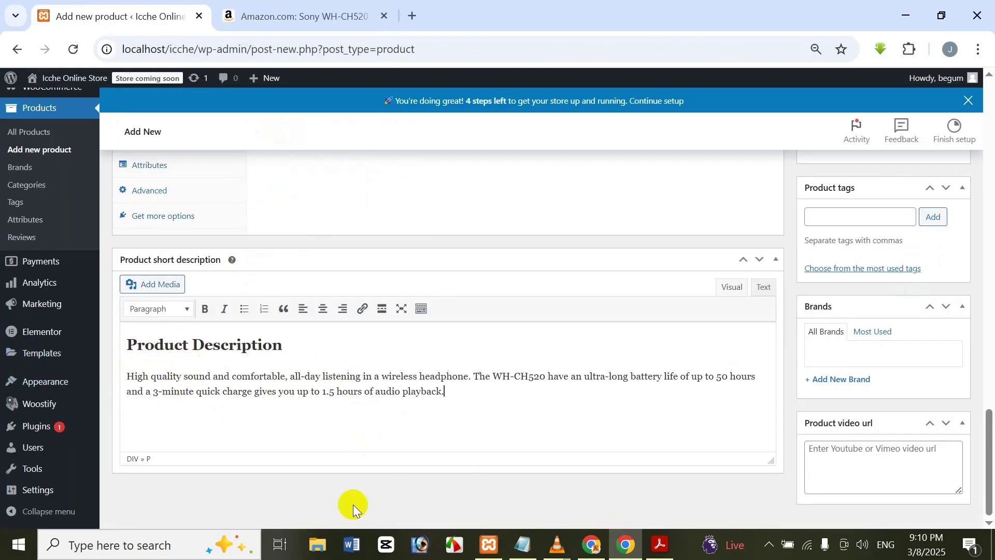
- Review the filled-in product form, from the short description up to the title and publish settings
scroll(223, 313, up, 20)
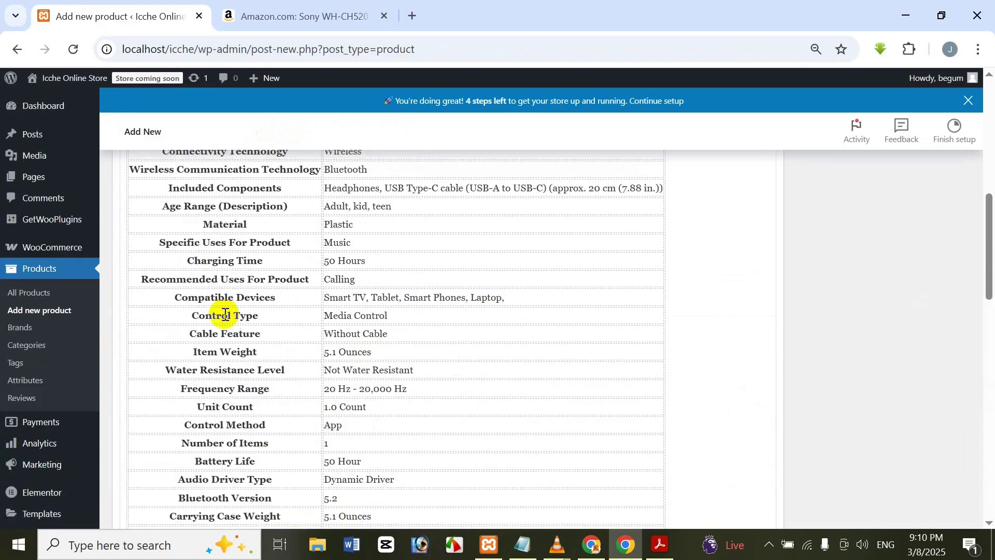
scroll(223, 313, down, 20)
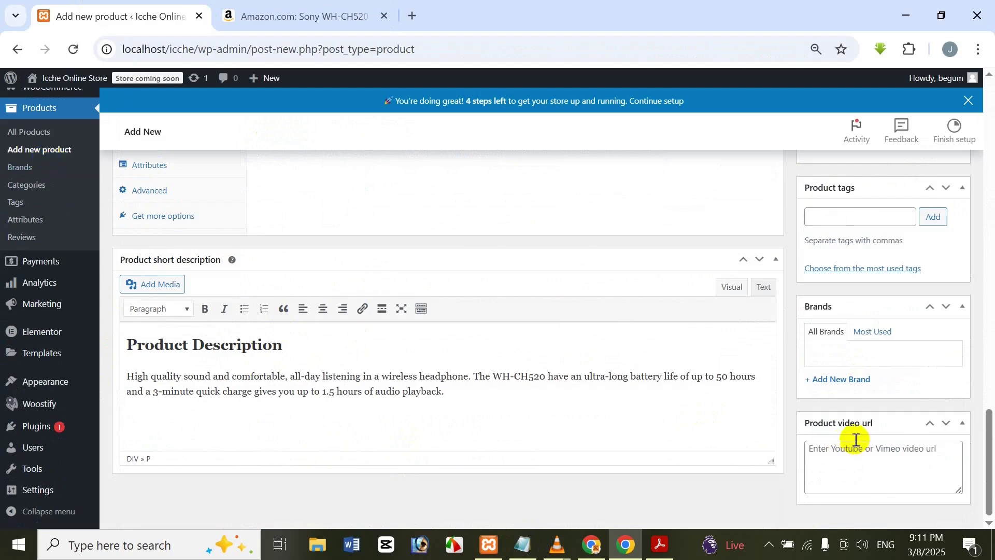
drag(992, 460, 991, 443)
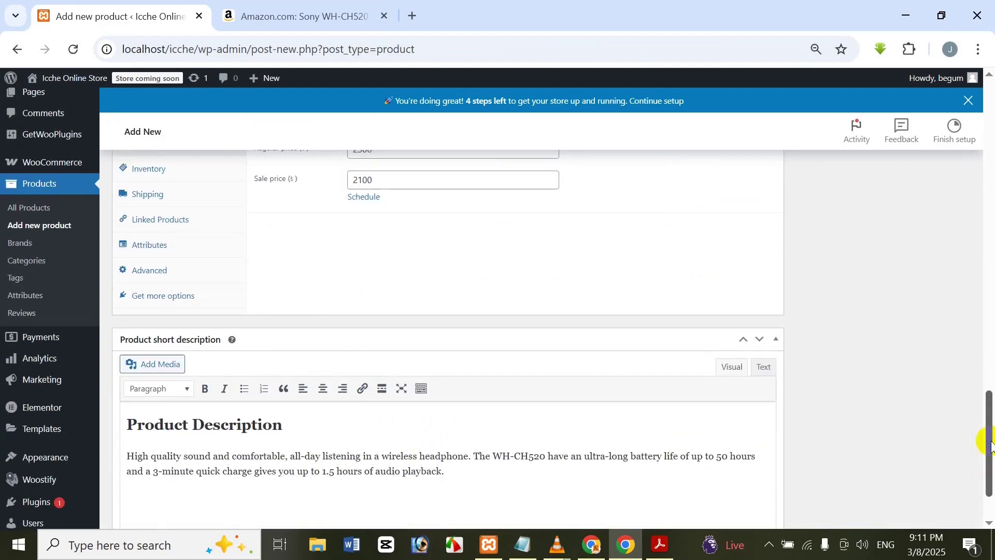
drag(991, 421, 991, 86)
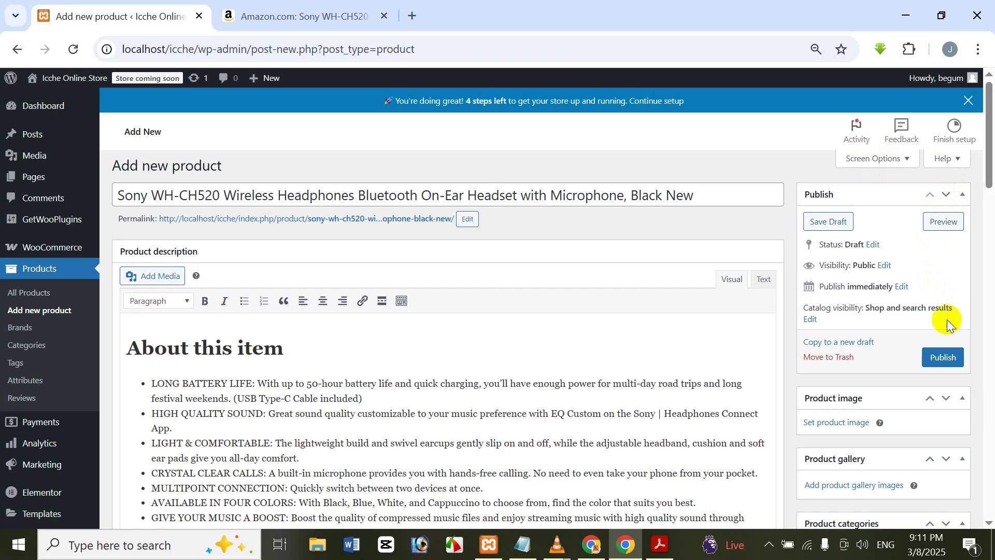
drag(990, 145, 989, 194)
scroll(860, 202, up, 2)
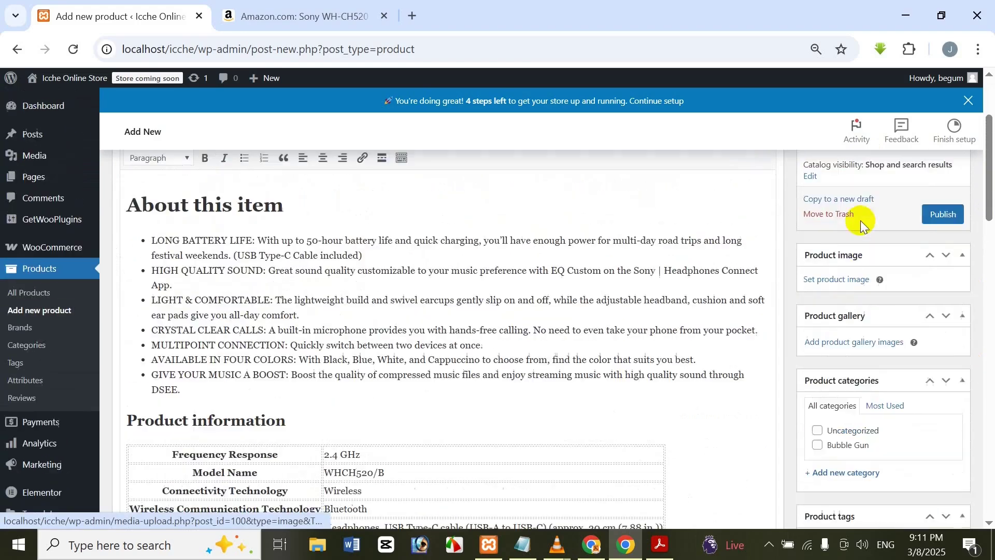
click(851, 286)
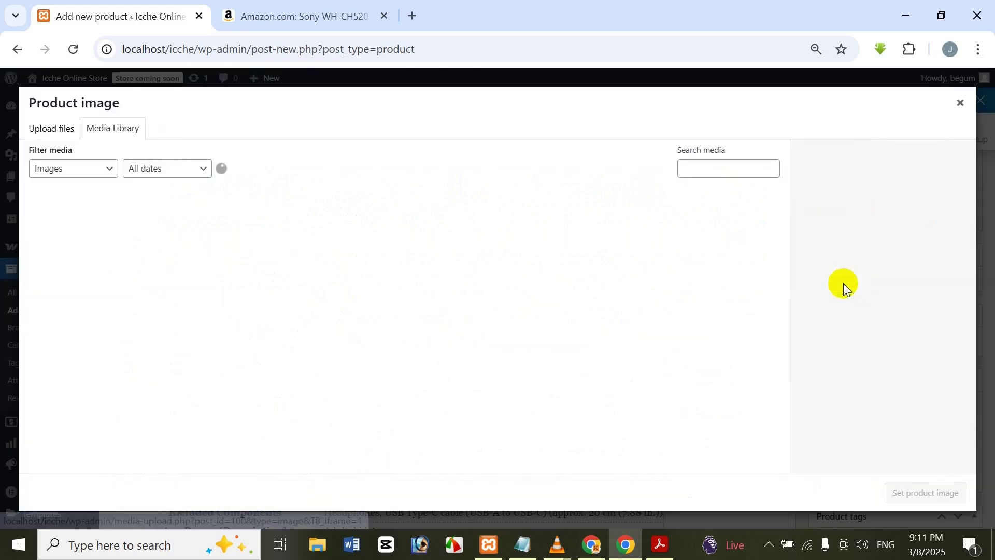
click(960, 103)
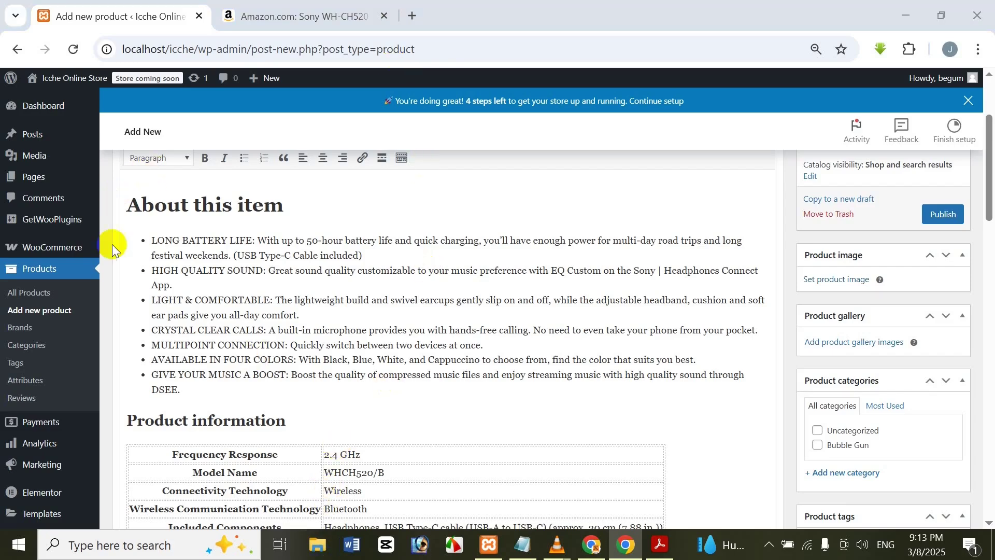
- Switch to File Explorer and open the Products folder inside E-commerce Store Imgs in Downloads
key(super+e)
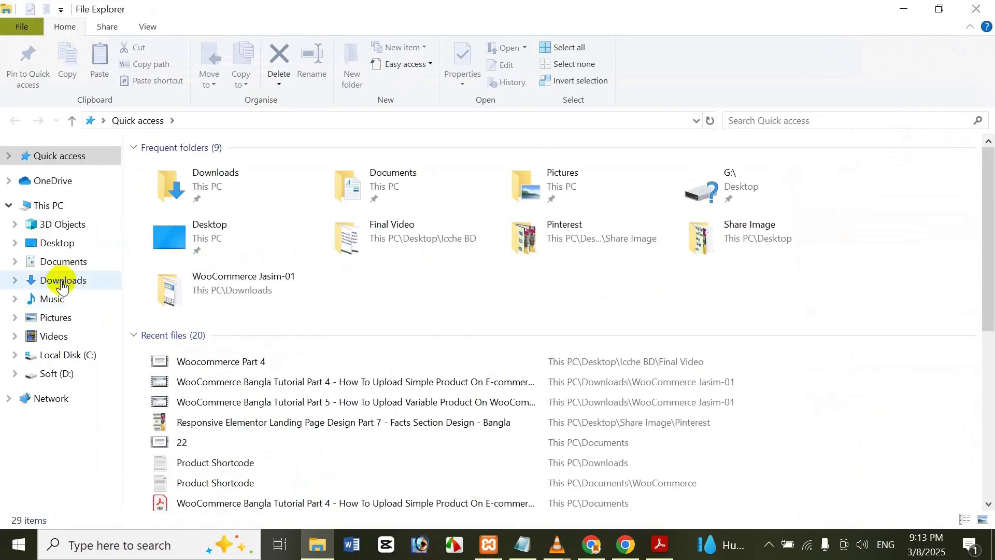
click(62, 285)
double_click(195, 206)
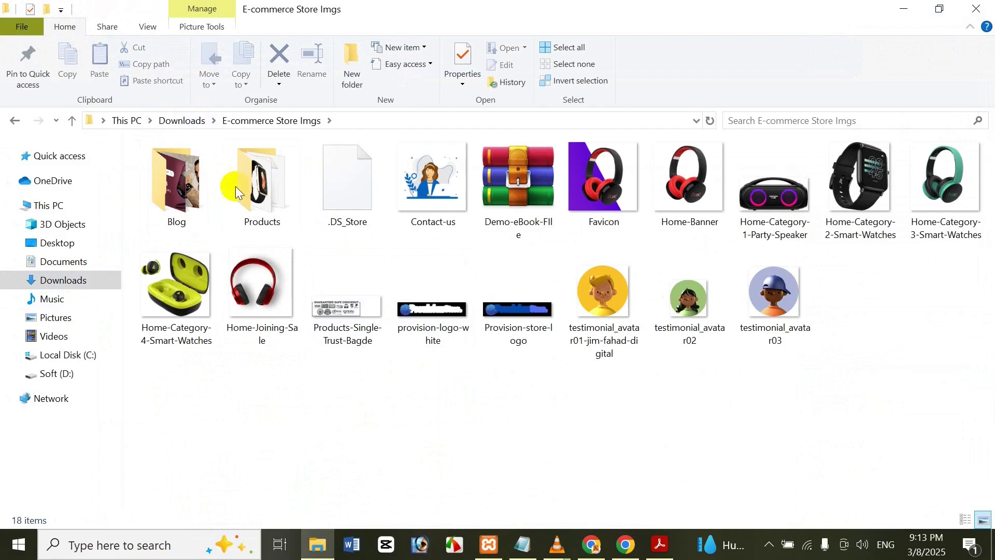
double_click(235, 192)
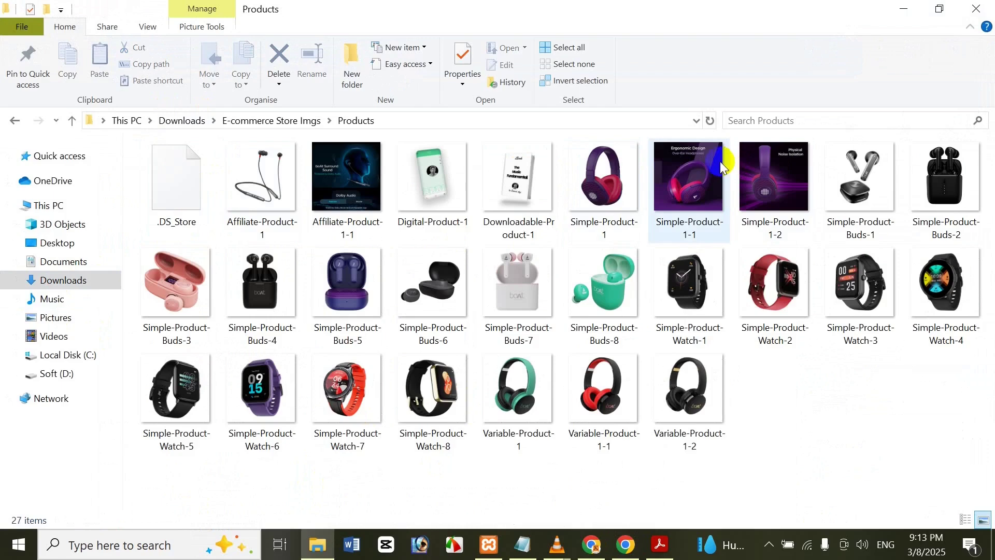
- Examine the product images in the Products folder, especially the three purple headphone pictures, and return to the product form in Chrome
mouse_move(723, 166)
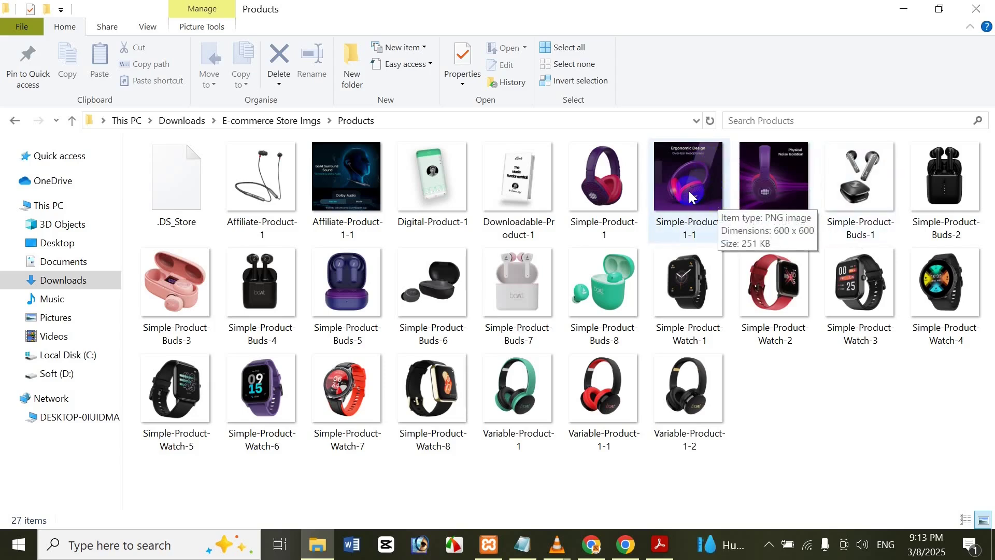
click(643, 191)
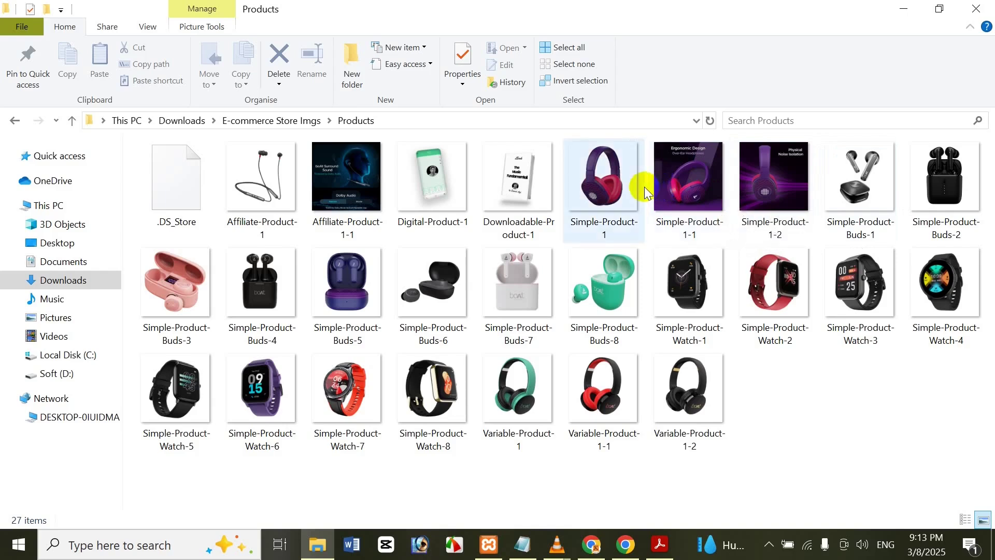
key(Down)
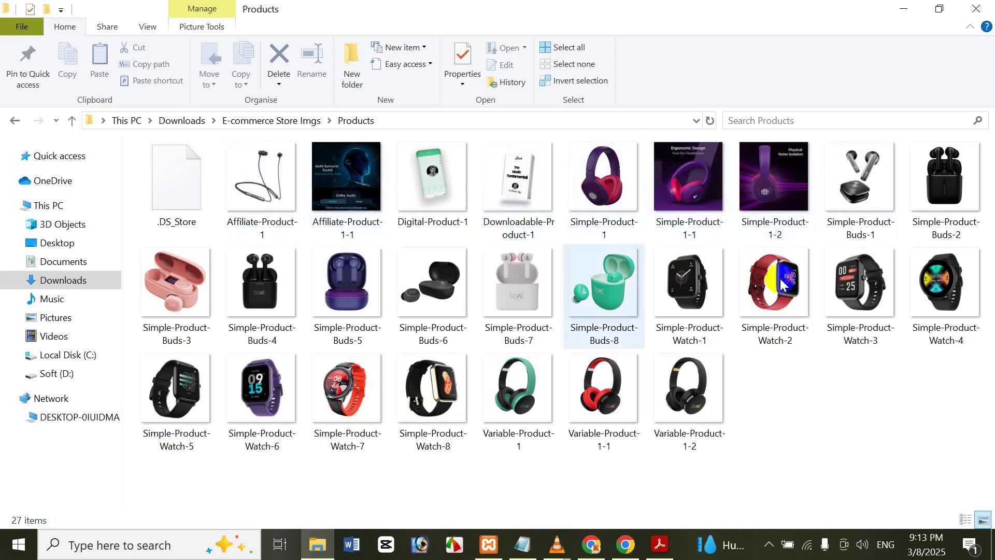
click(783, 283)
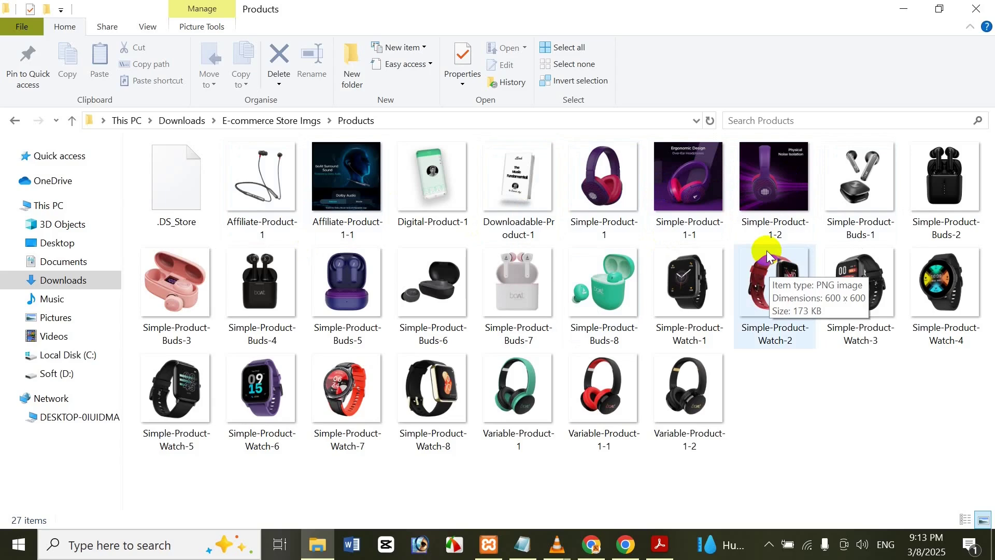
key(Up)
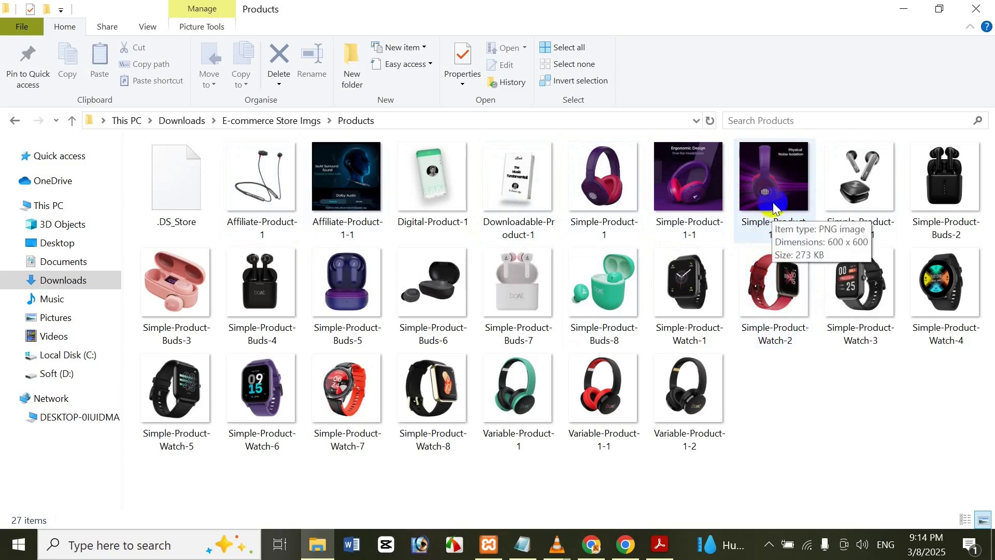
click(847, 258)
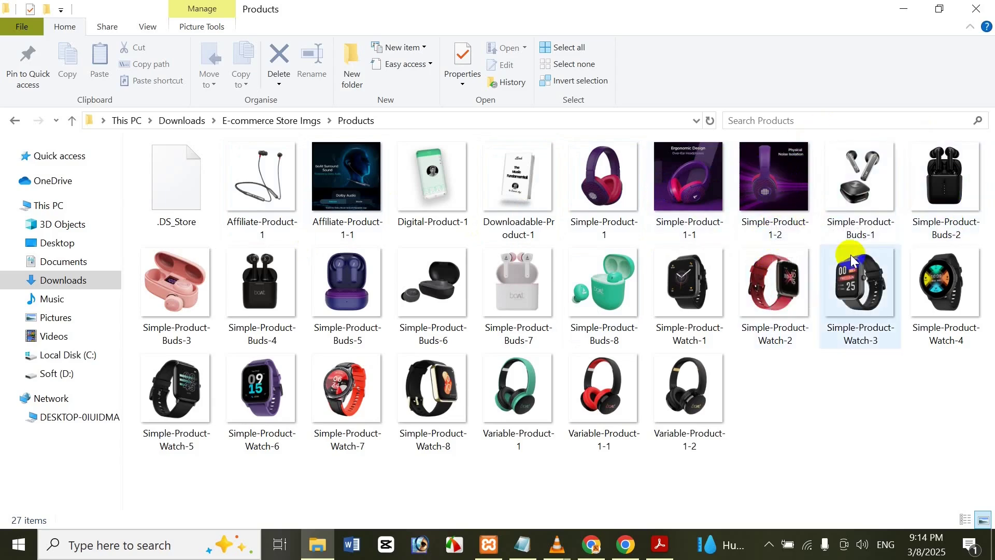
key(Up)
key(Down)
key(Left)
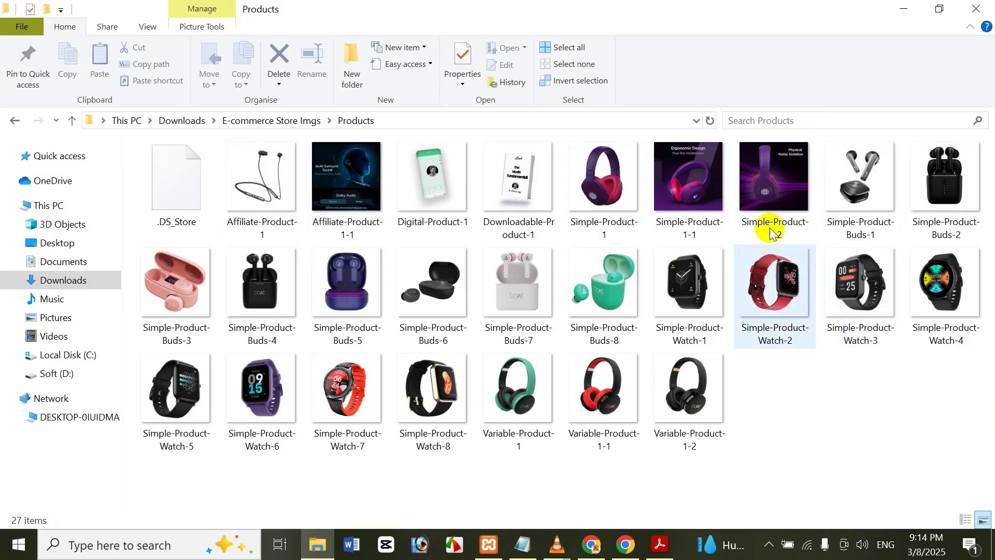
click(785, 214)
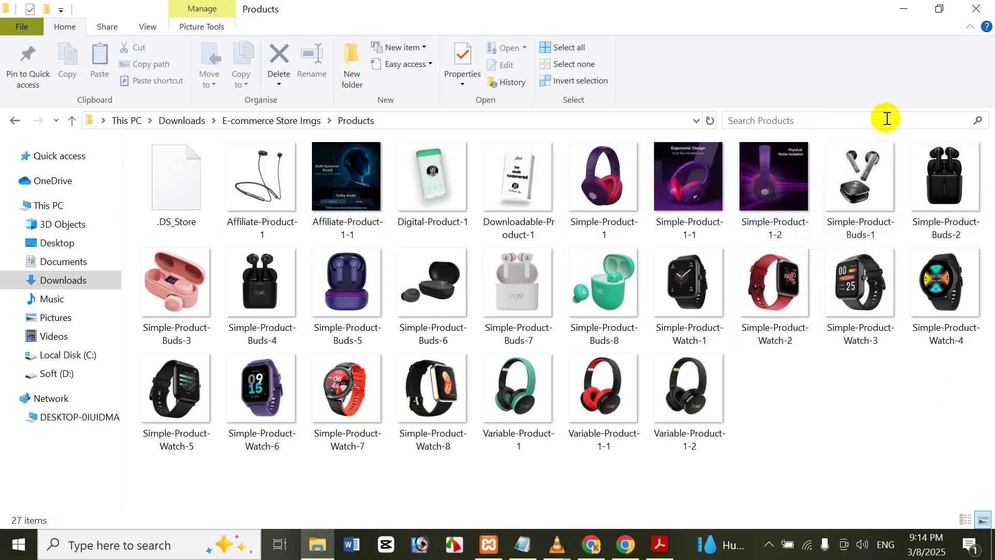
click(899, 6)
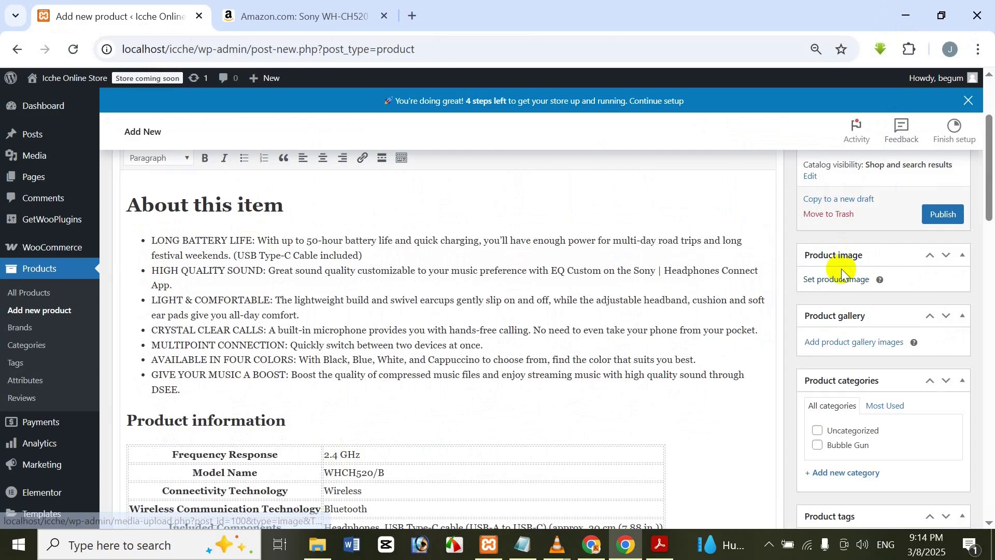
- Upload Simple-Product-1, Simple-Product-1-1 and Simple-Product-1-2 to the media library and set Simple-Product-1.png as the product image
click(847, 282)
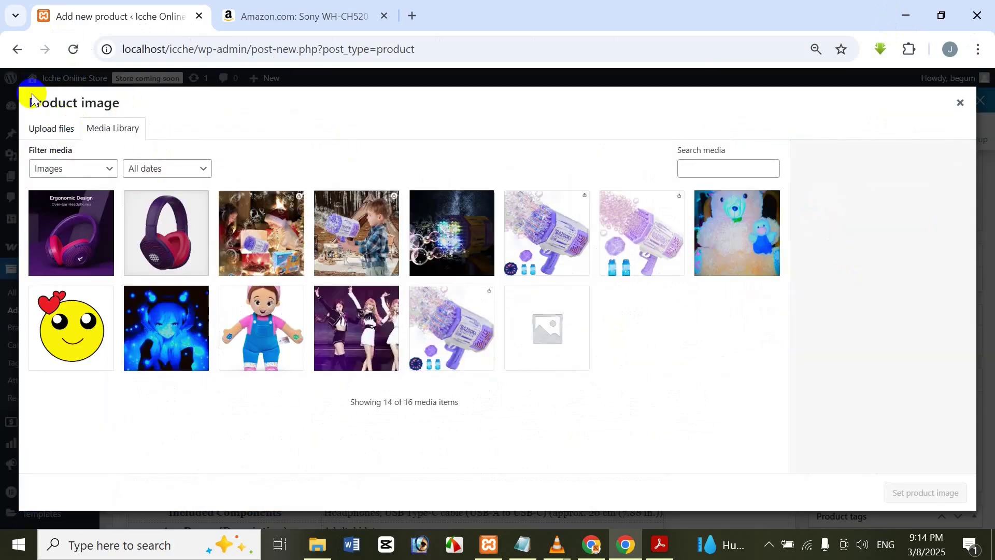
click(36, 128)
click(523, 312)
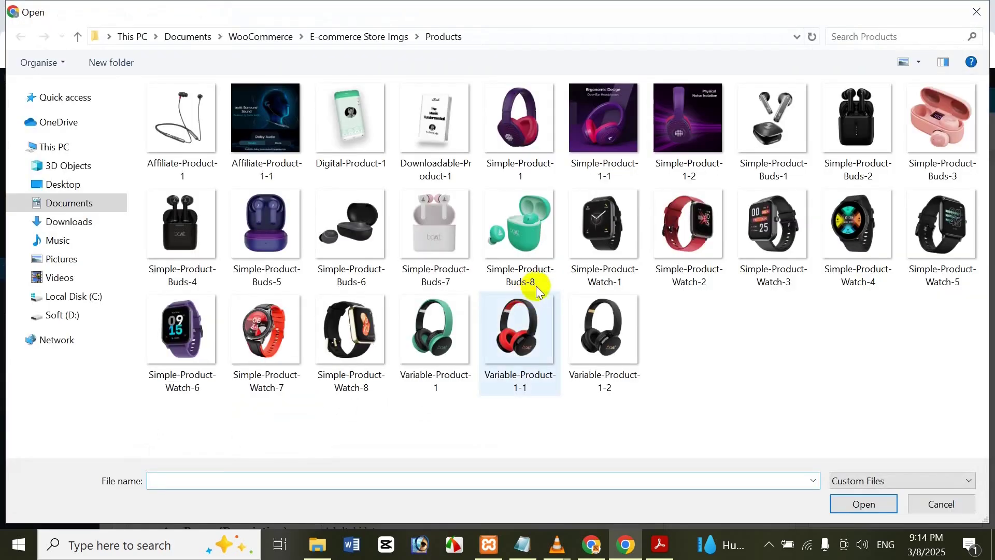
click(516, 109)
ctrl+click(576, 110)
ctrl+click(685, 119)
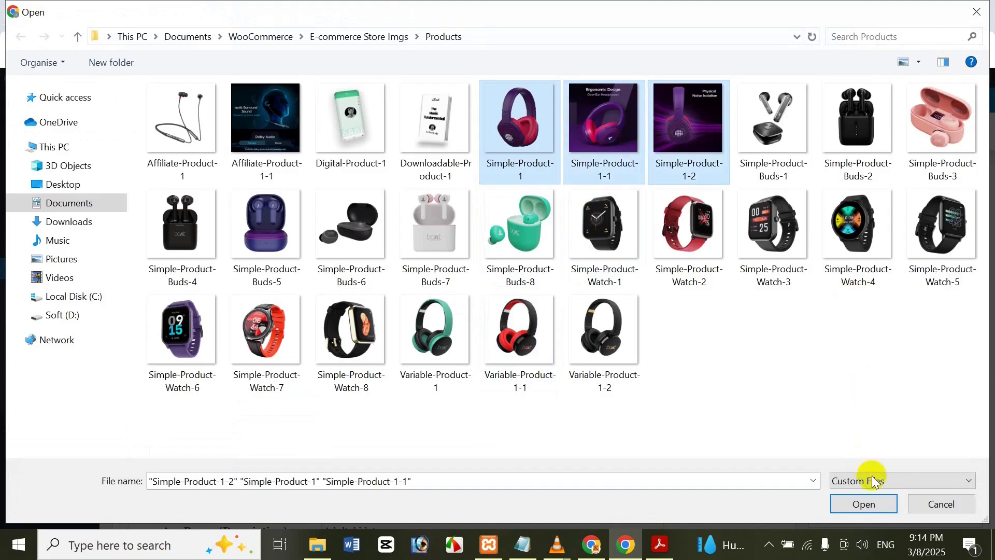
click(876, 501)
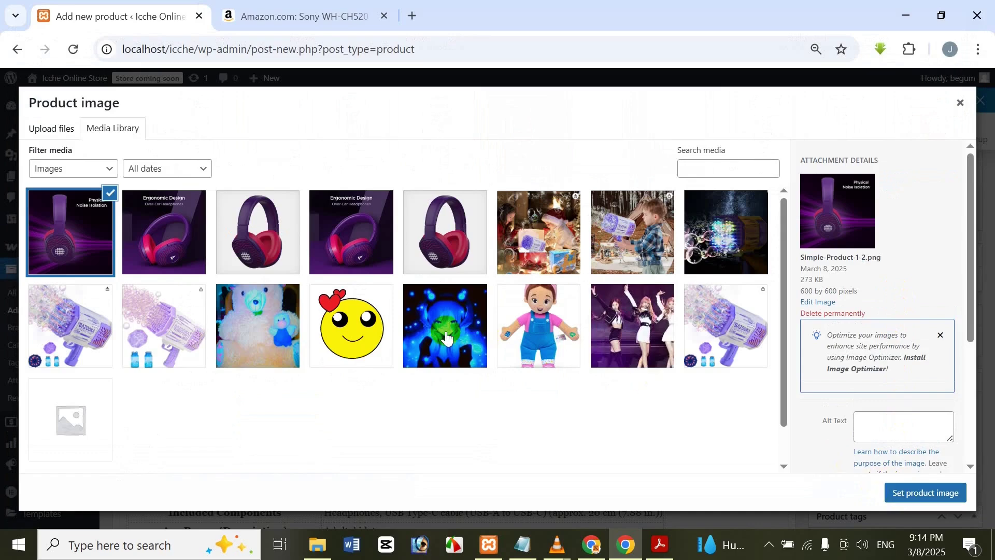
click(265, 251)
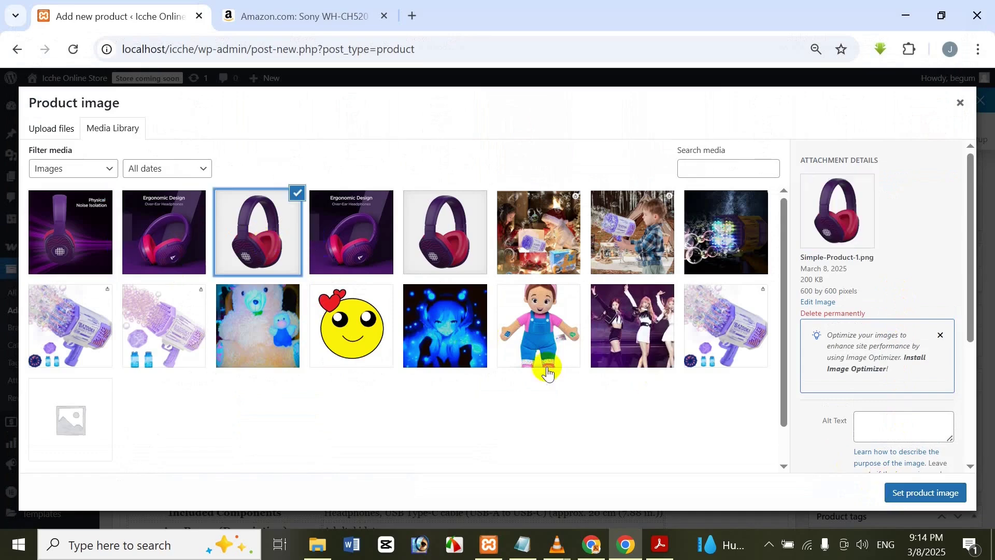
click(943, 490)
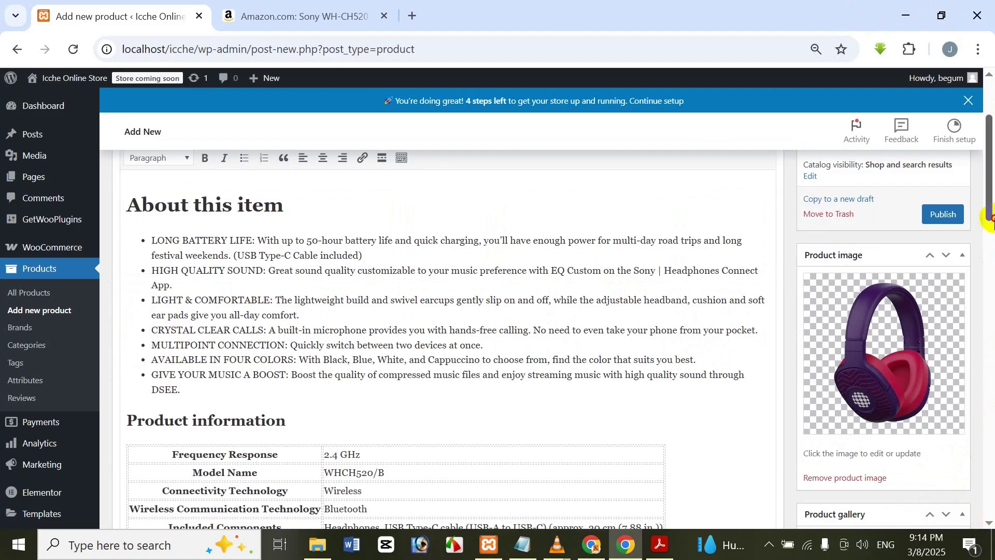
- Add Simple-Product-1-1.png and Simple-Product-1-2.png from the media library to the product gallery
drag(990, 220, 991, 245)
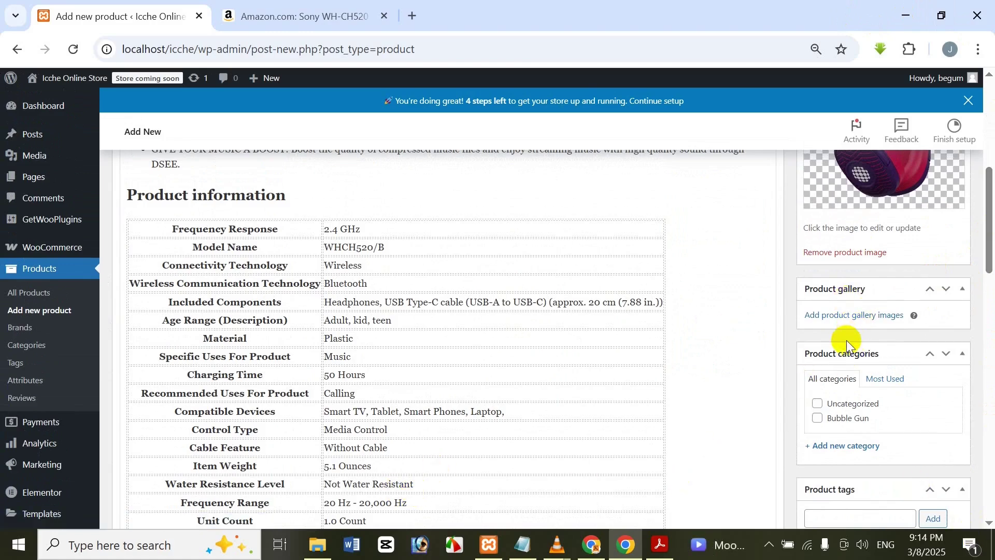
click(861, 315)
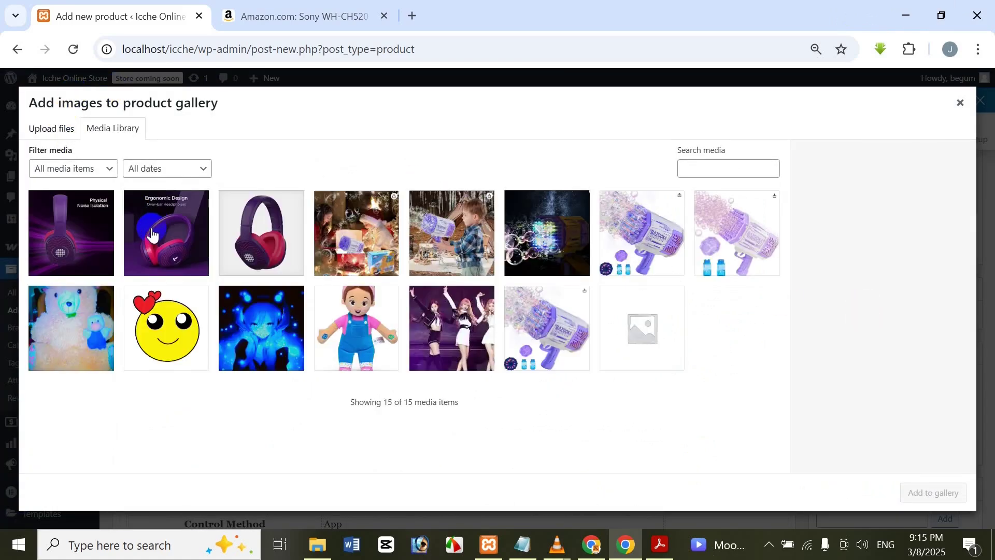
click(152, 232)
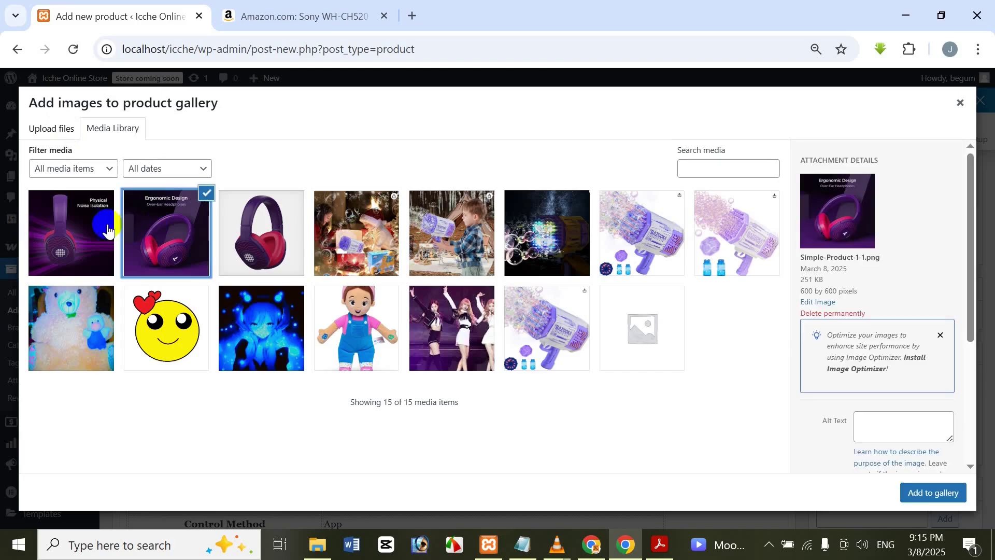
click(104, 215)
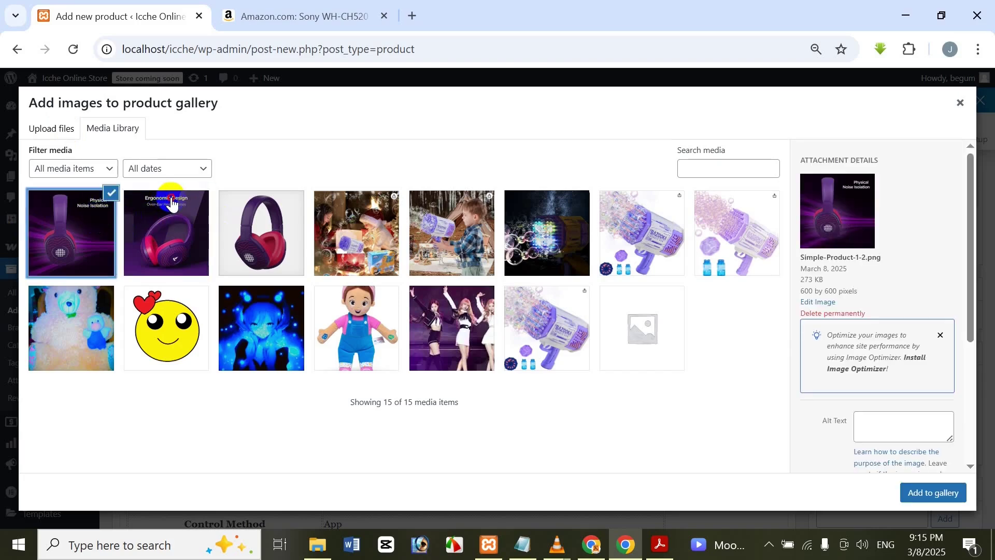
click(150, 209)
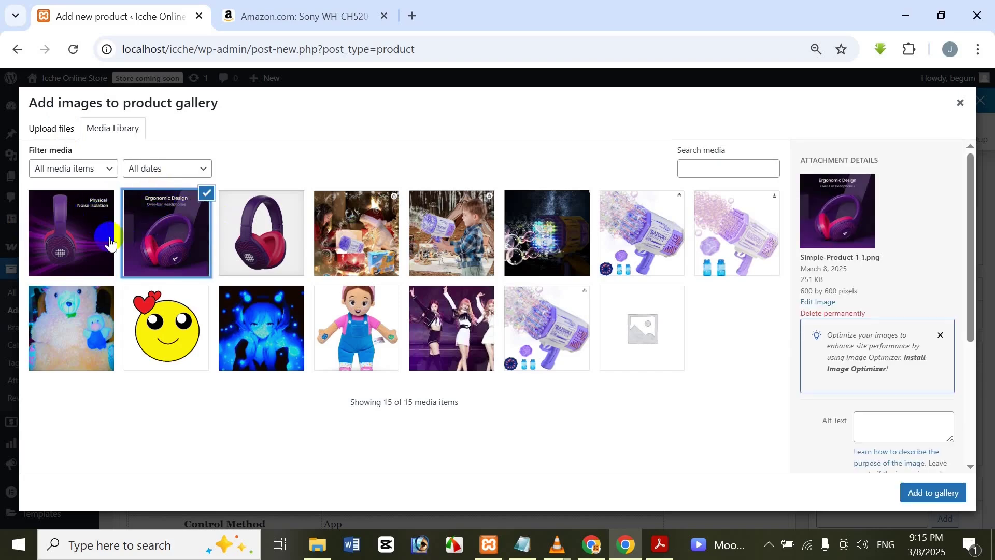
click(96, 257)
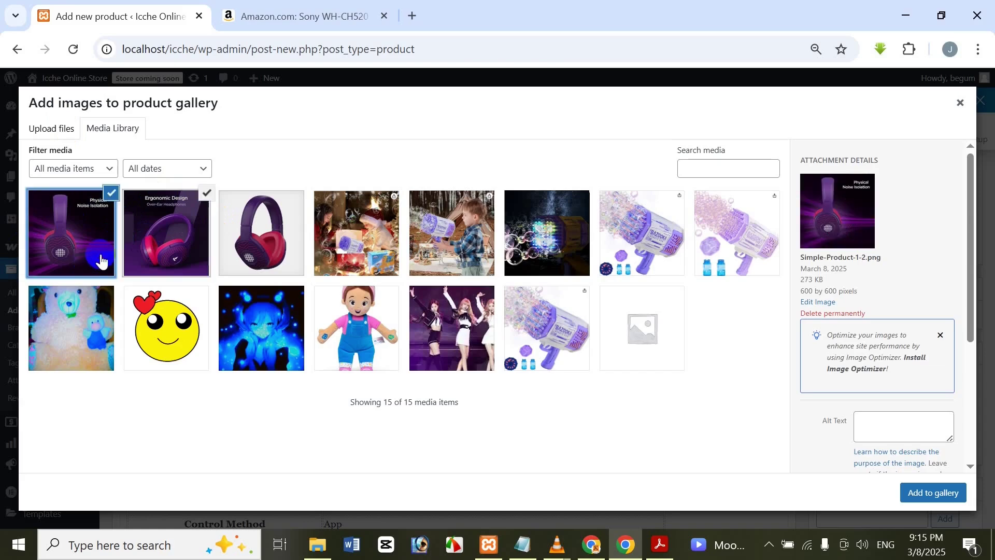
click(945, 494)
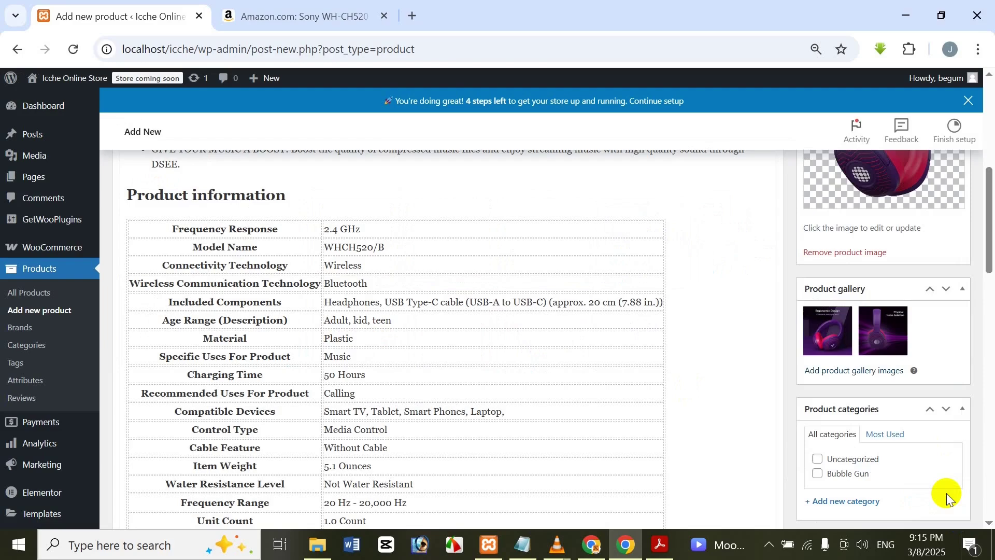
- Create a new product category named Widget without a parent category
drag(987, 207, 986, 231)
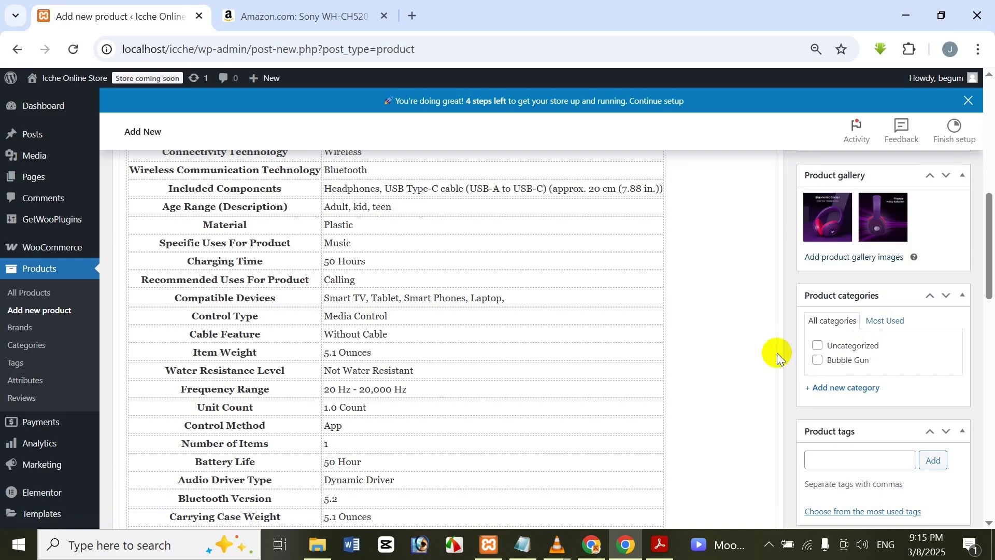
click(833, 388)
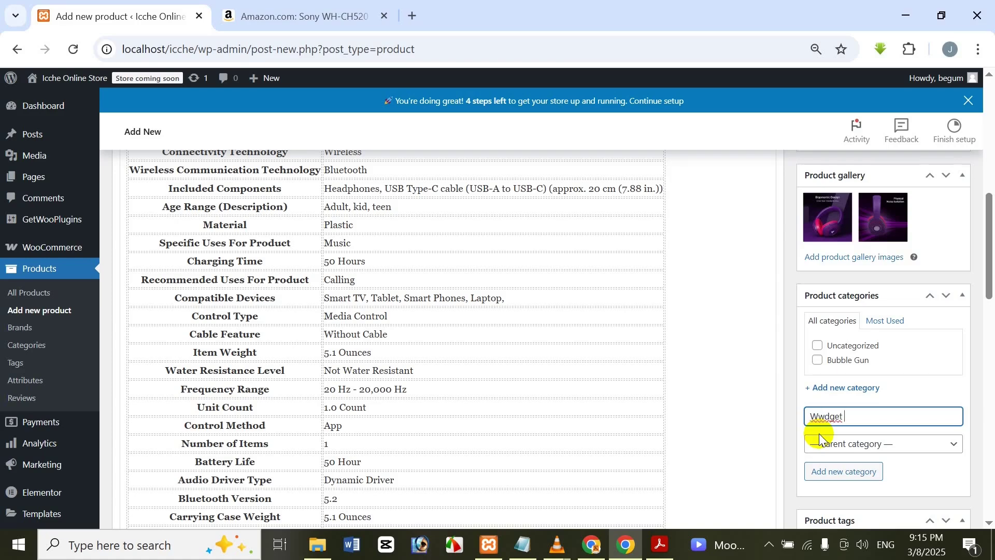
click(825, 416)
key(BackSpace)
text(e)
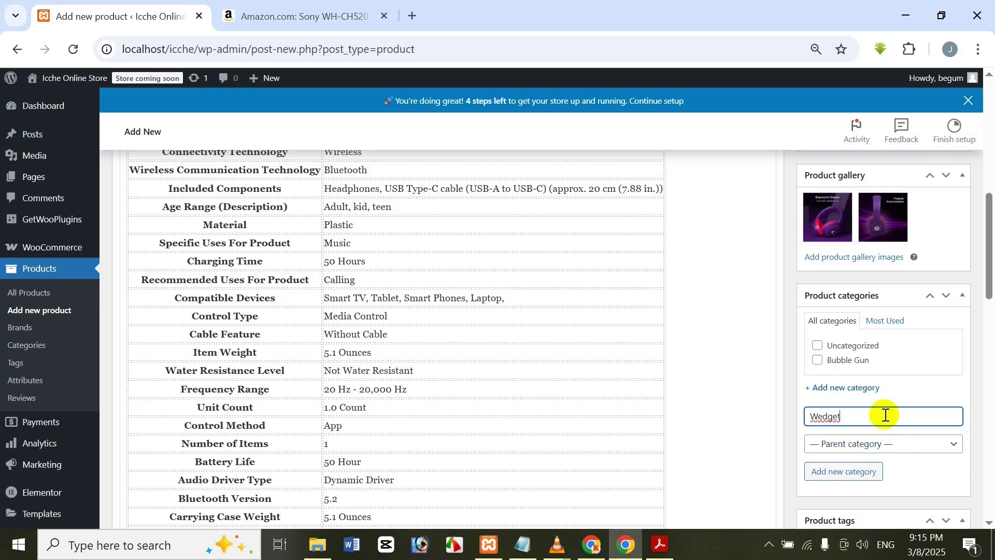
right_click(826, 418)
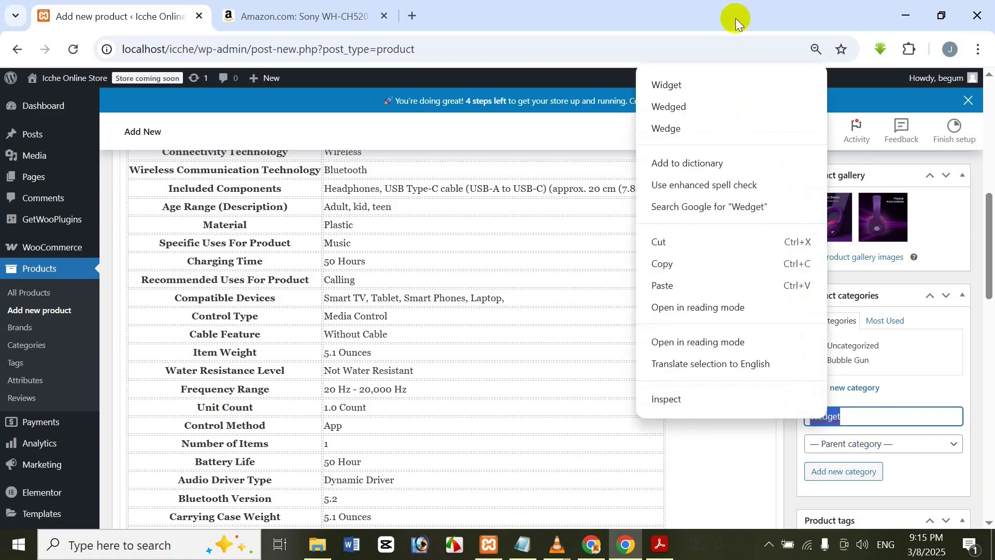
click(718, 87)
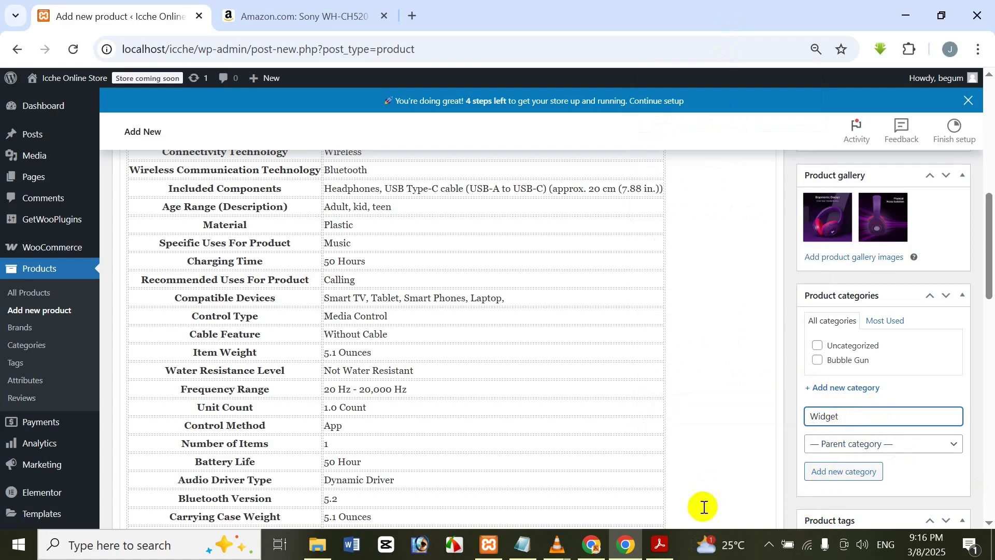
click(869, 478)
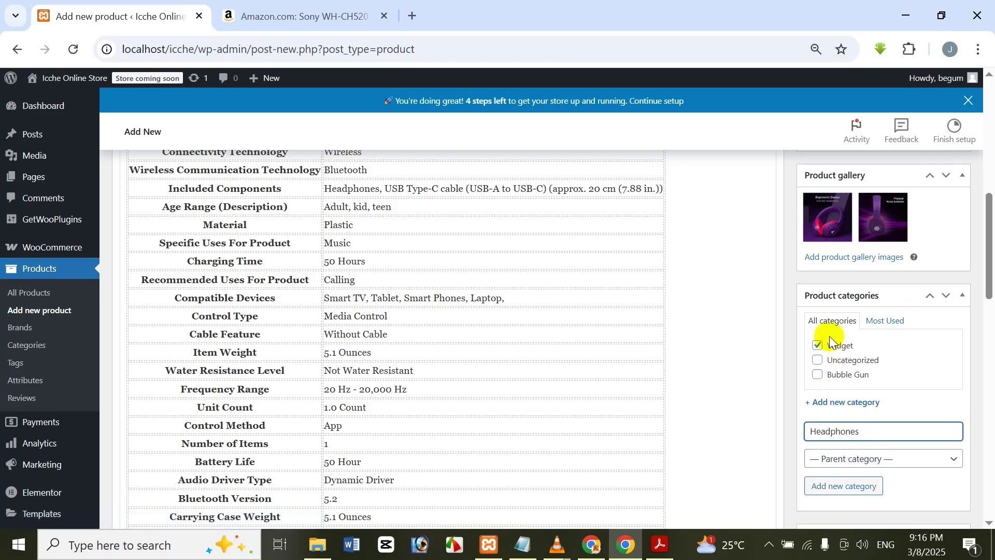
- Create a new product category named Headphones with Widget as its parent category
click(856, 464)
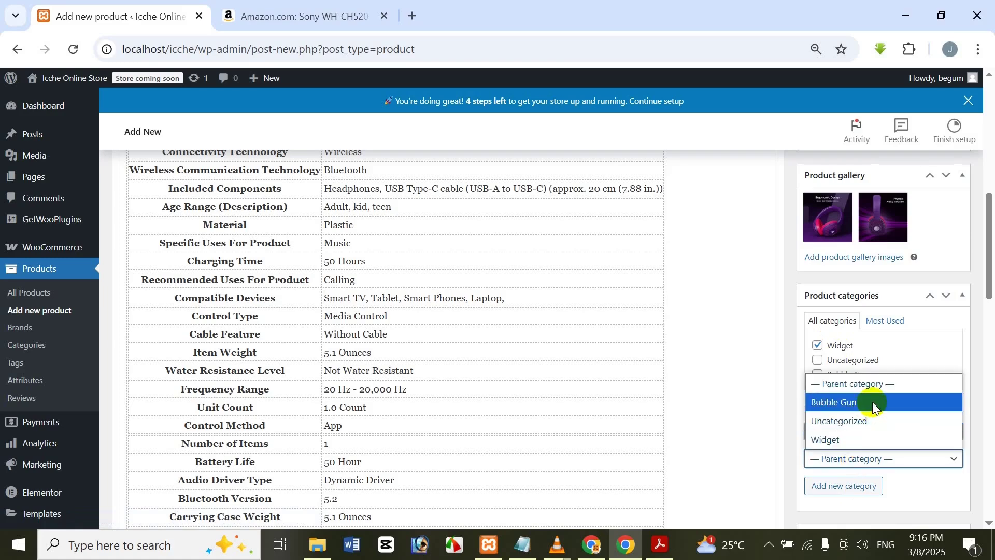
click(860, 438)
click(856, 497)
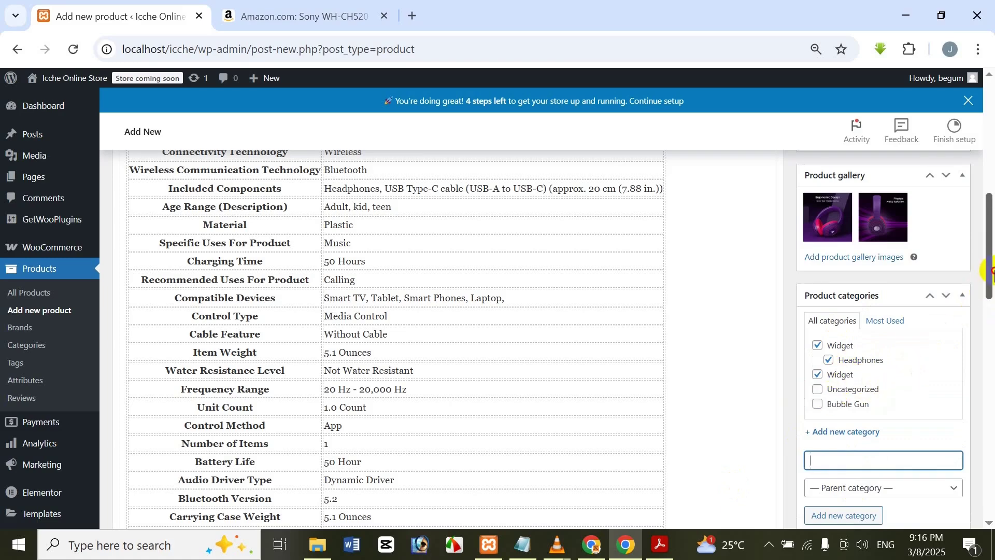
- Add the product tags "Sony WH-CH520 Wireless Headphones Bluetooth", copied from the product title, and "Headphone"
drag(990, 271, 969, 342)
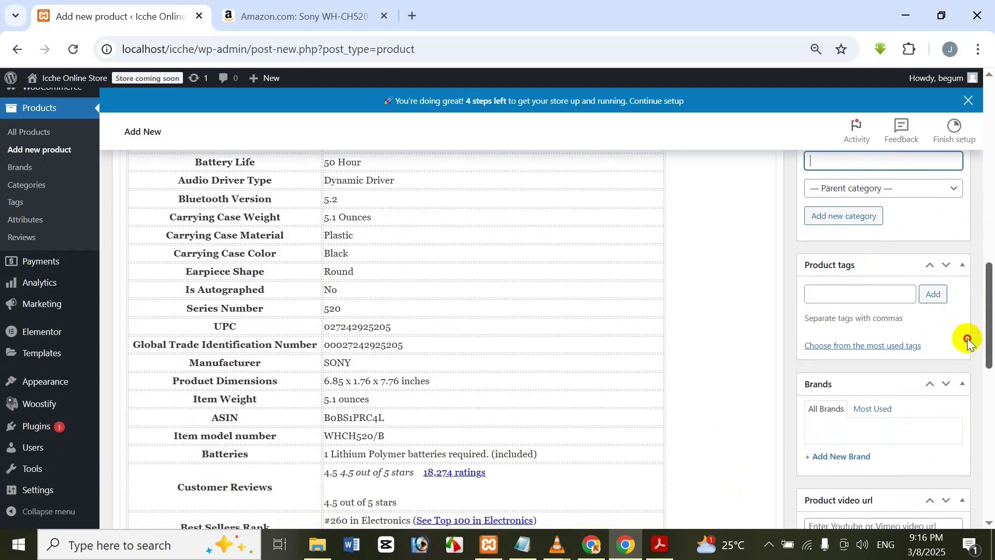
click(872, 295)
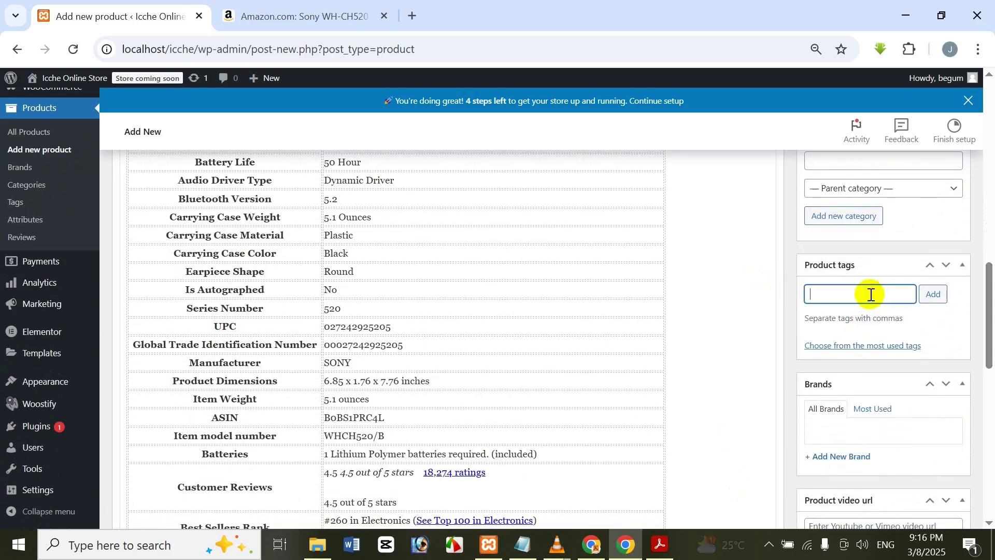
scroll(517, 318, up, 10)
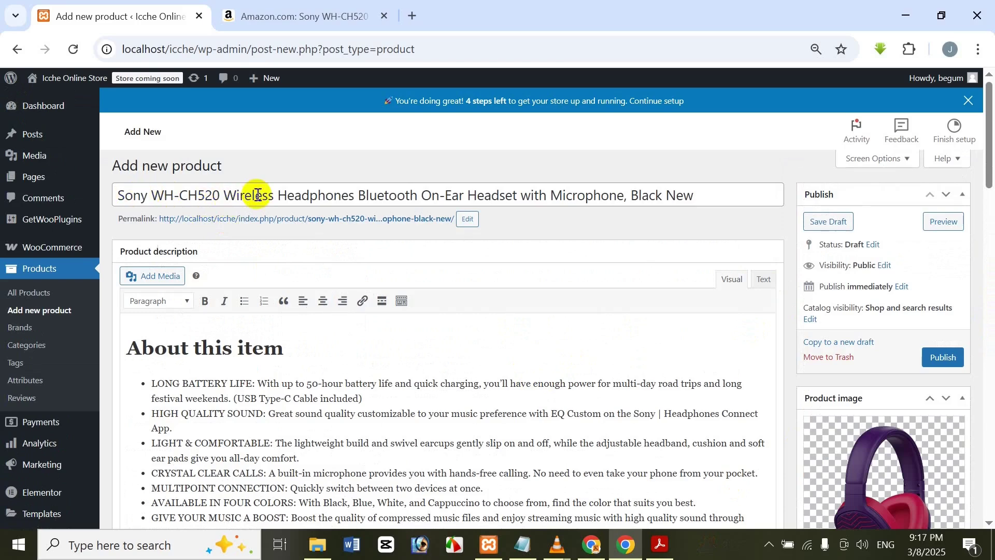
drag(122, 192, 428, 193)
click(468, 193)
scroll(973, 371, down, 10)
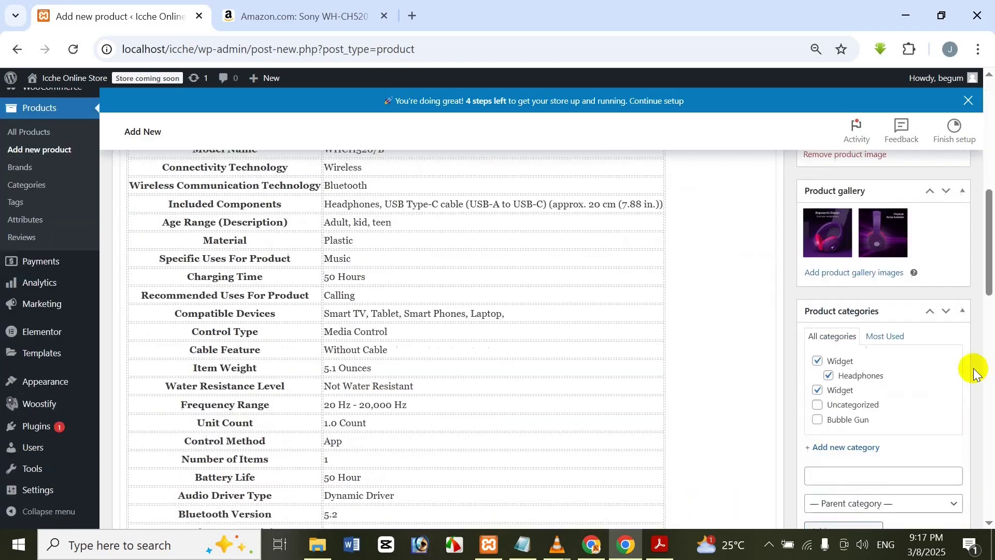
scroll(890, 367, down, 2)
click(846, 375)
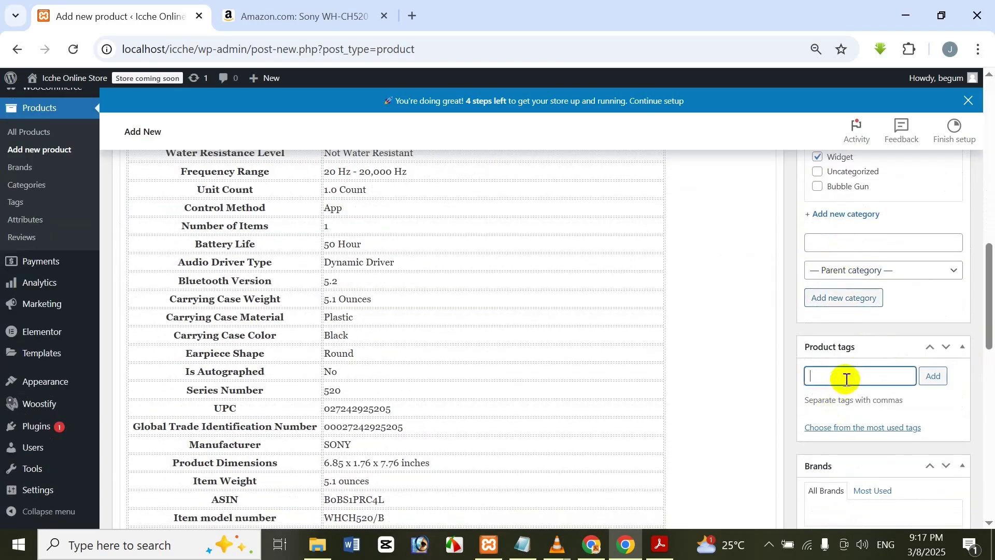
key(ctrl+v)
click(933, 377)
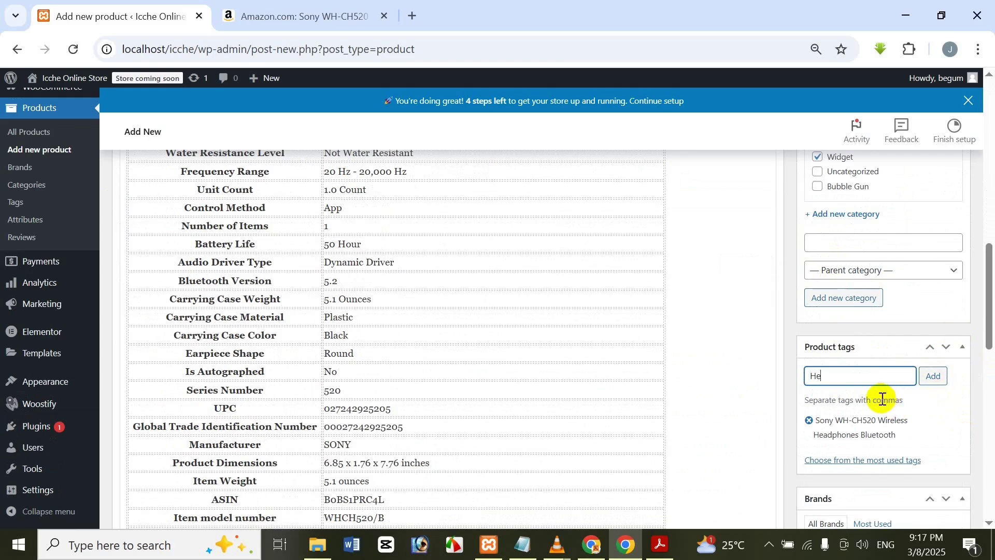
text(Headphone)
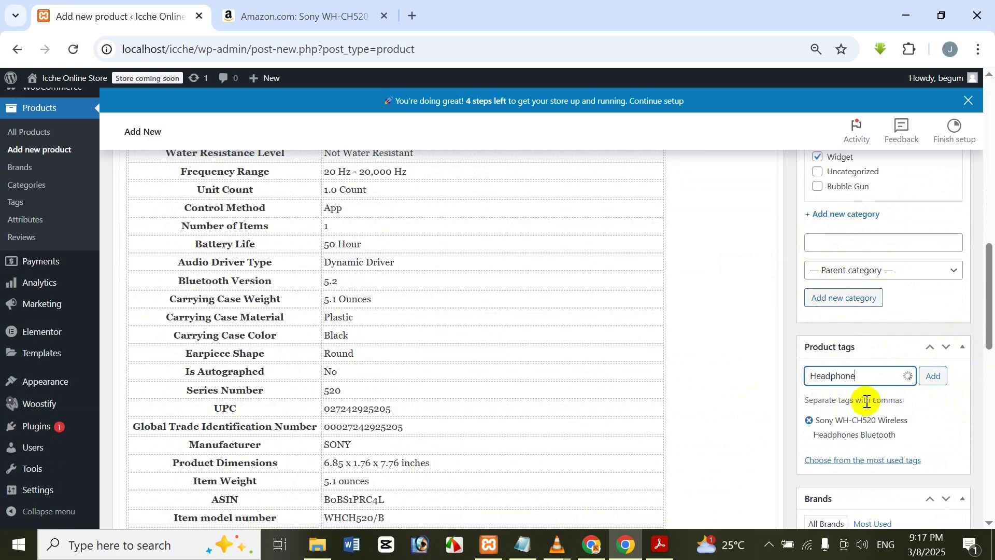
click(937, 376)
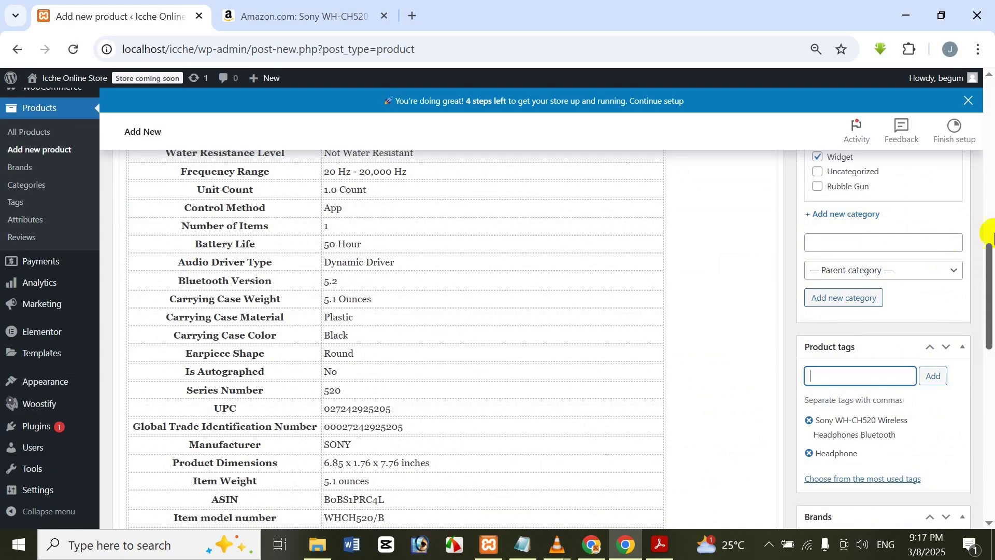
- Leave the product video URL empty and publish the product
drag(991, 295, 951, 371)
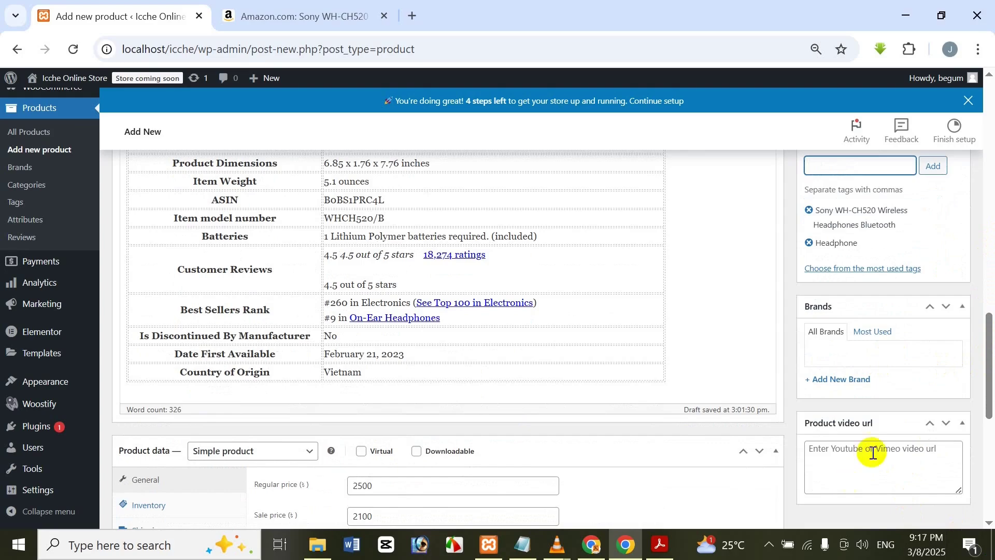
click(861, 452)
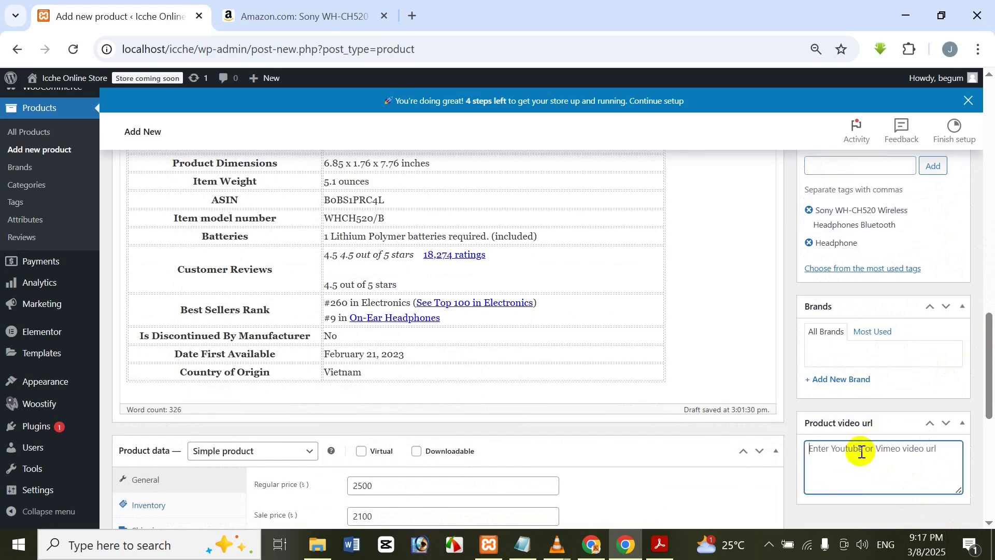
drag(990, 354, 987, 124)
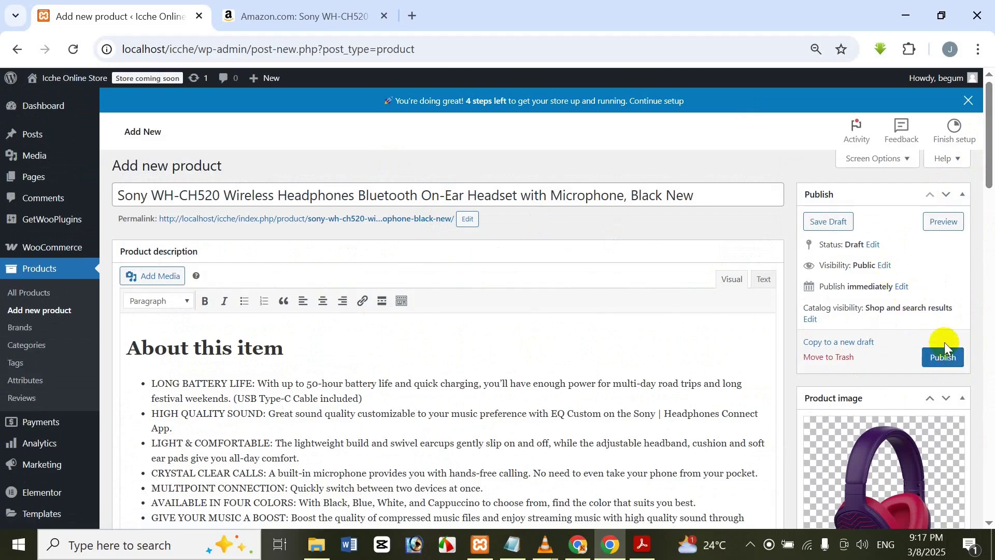
click(951, 357)
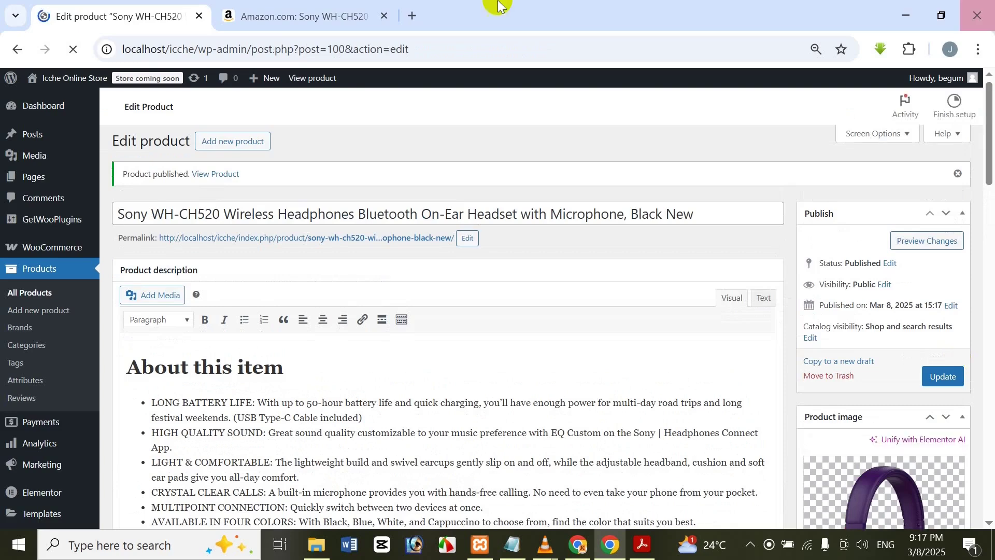
- Open the store's shop page in a new tab and open the Sony WH-CH520 product from it
mouse_move(48, 83)
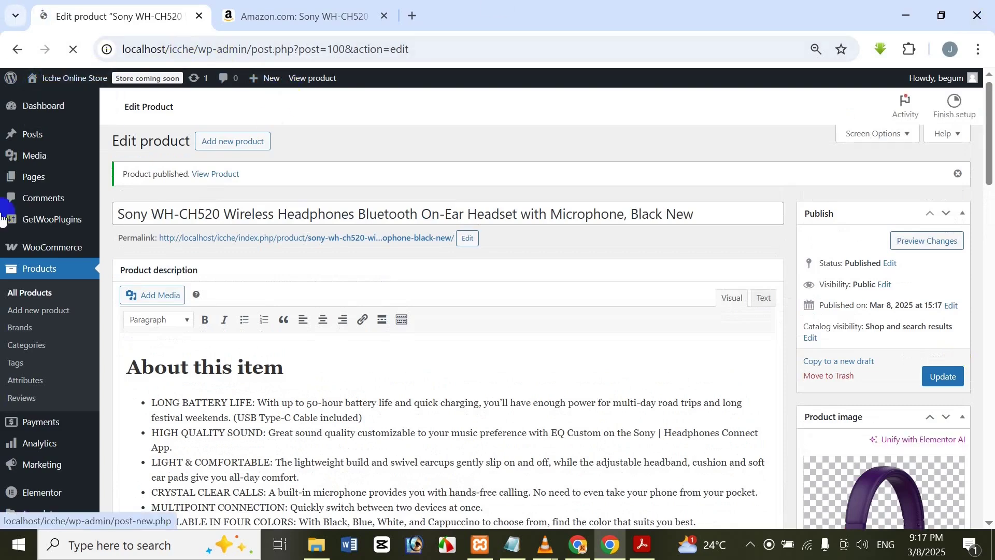
click(35, 102)
mouse_move(48, 82)
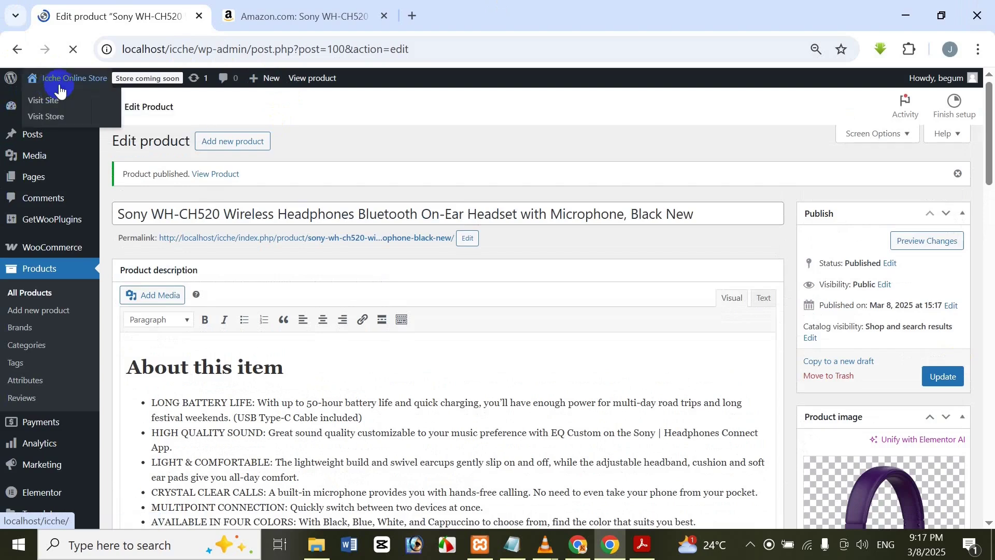
right_click(50, 117)
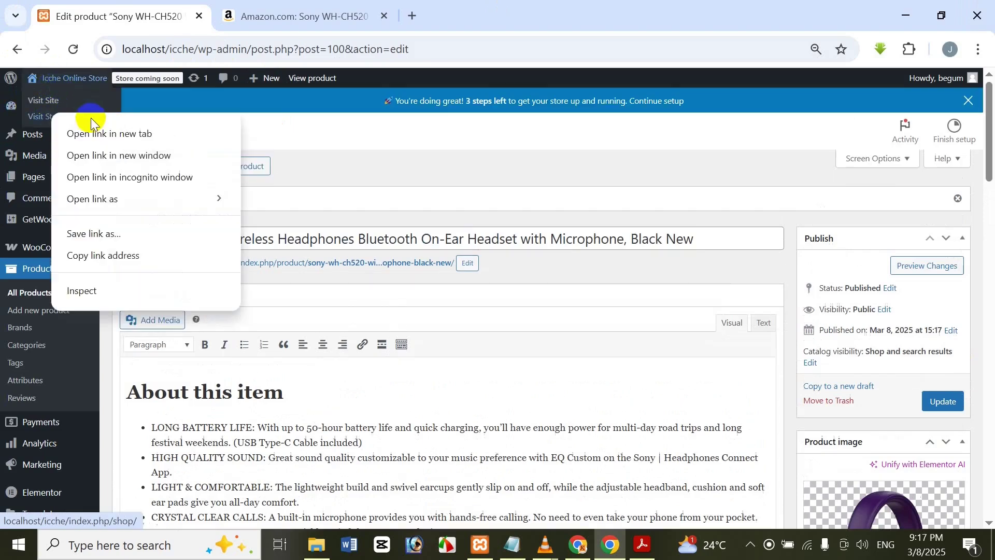
click(85, 131)
click(266, 6)
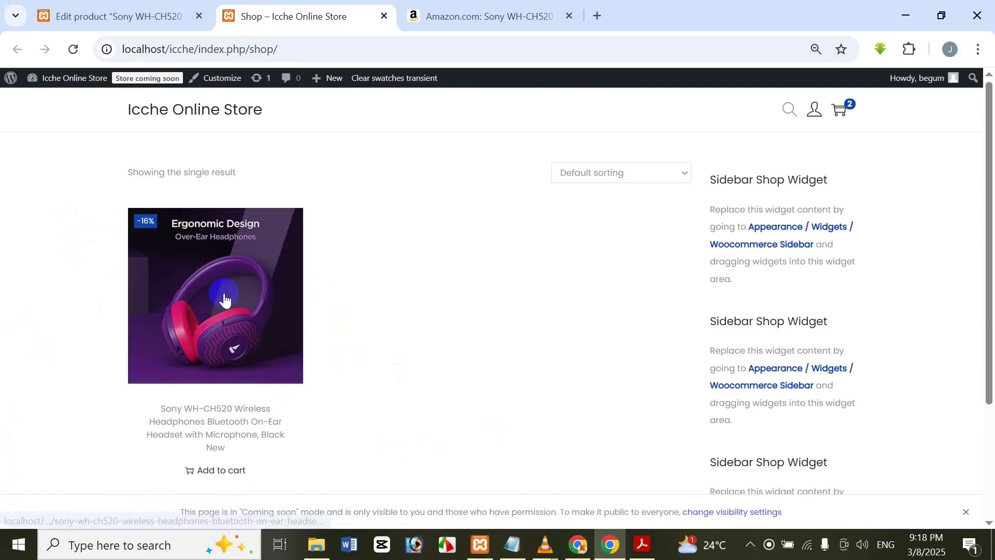
click(224, 299)
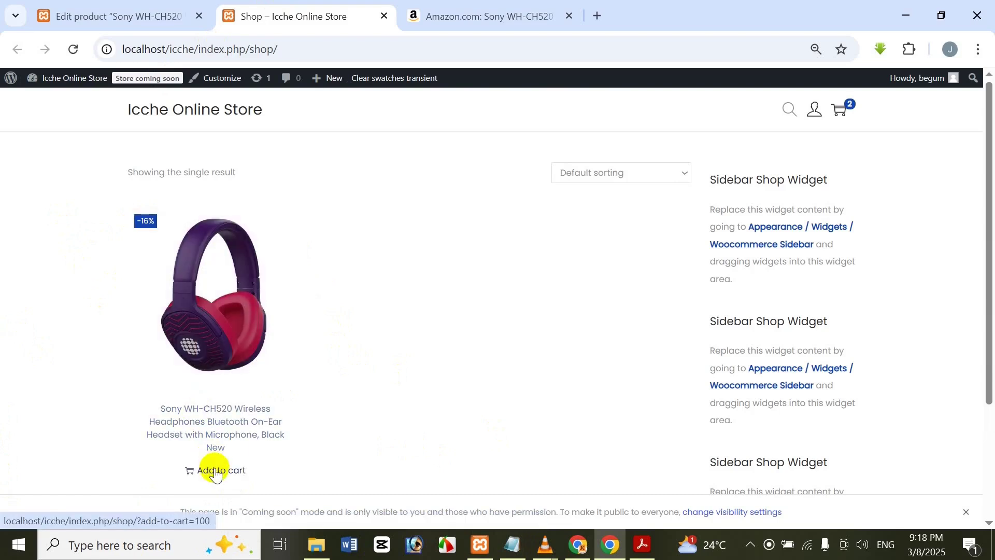
click(226, 280)
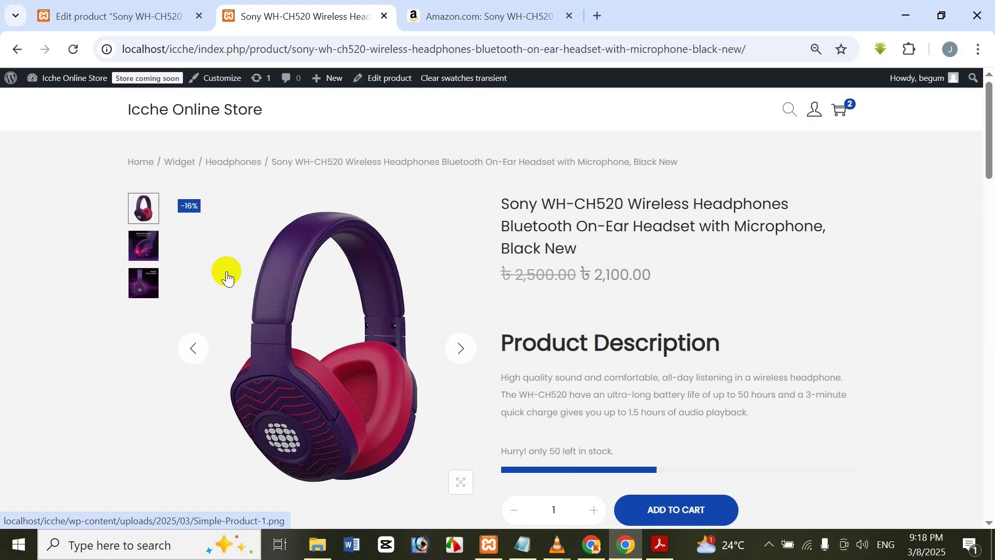
- View each gallery image on the Sony WH-CH520 product page, ending on the main product image
click(147, 243)
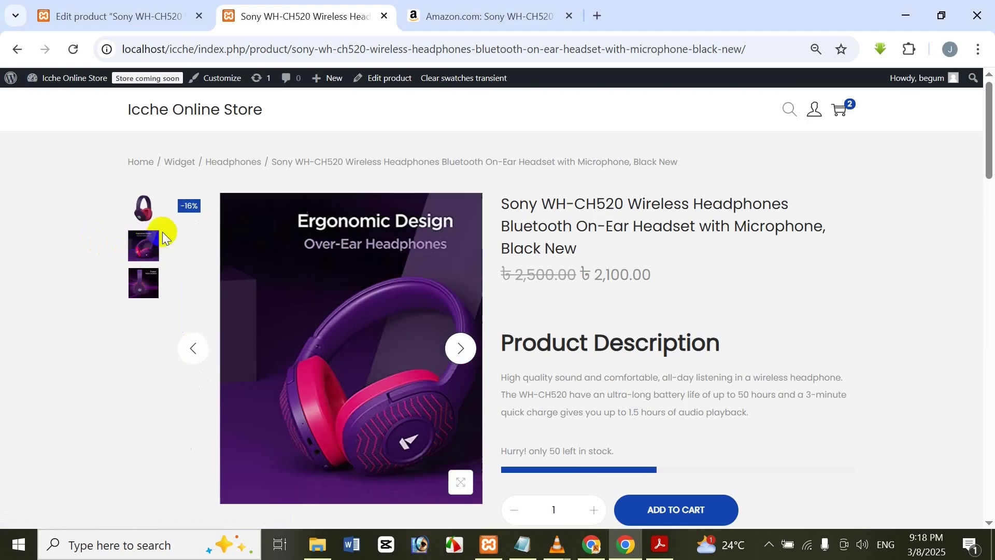
click(144, 208)
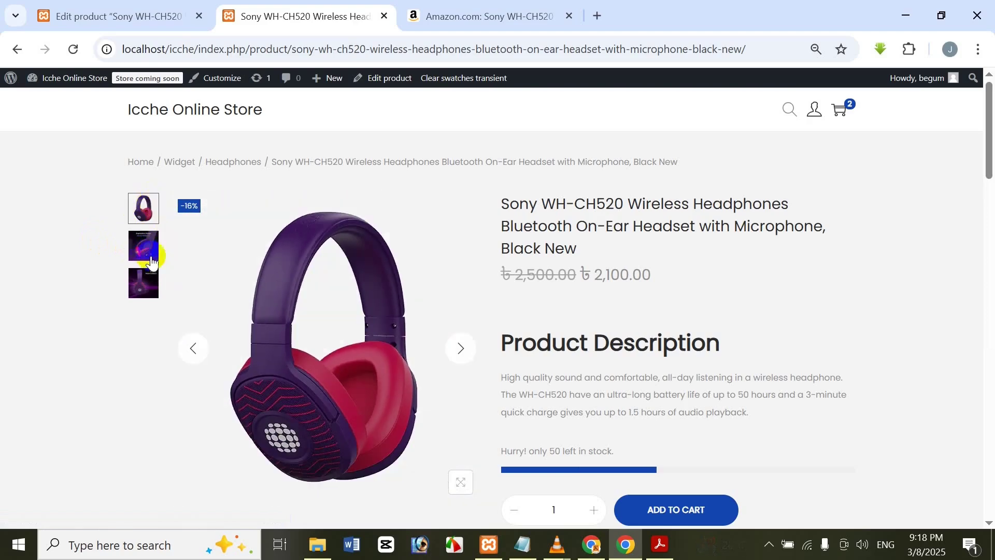
click(151, 259)
click(143, 283)
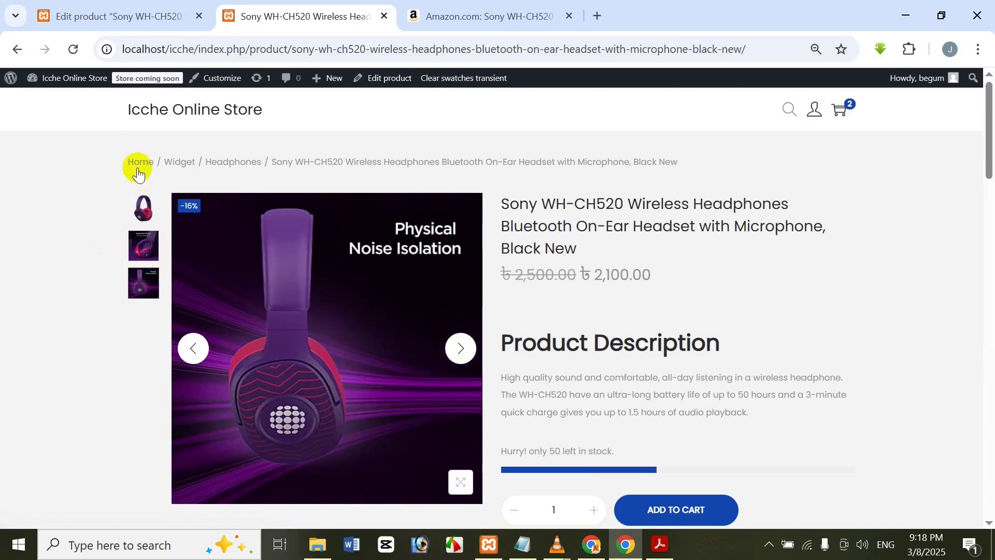
click(148, 211)
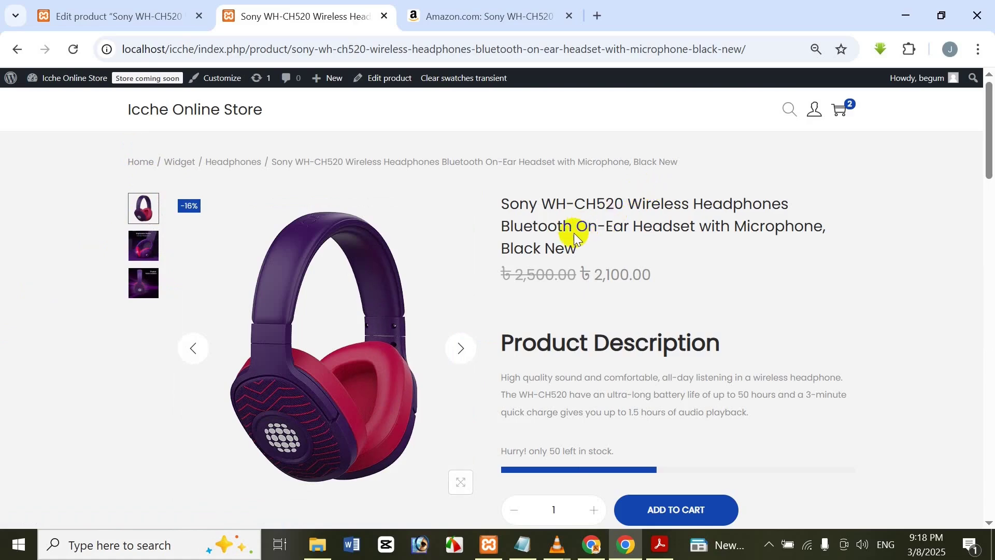
click(182, 15)
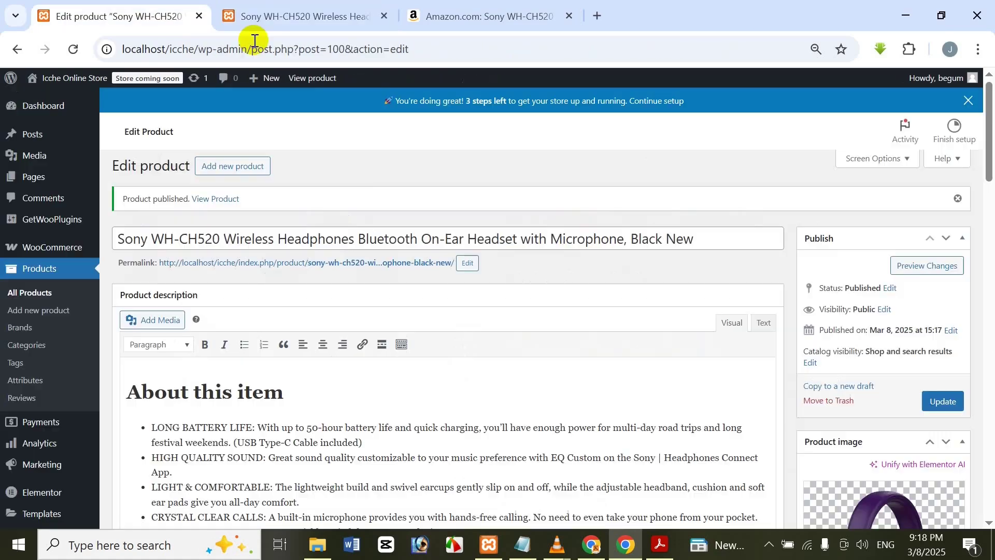
click(302, 6)
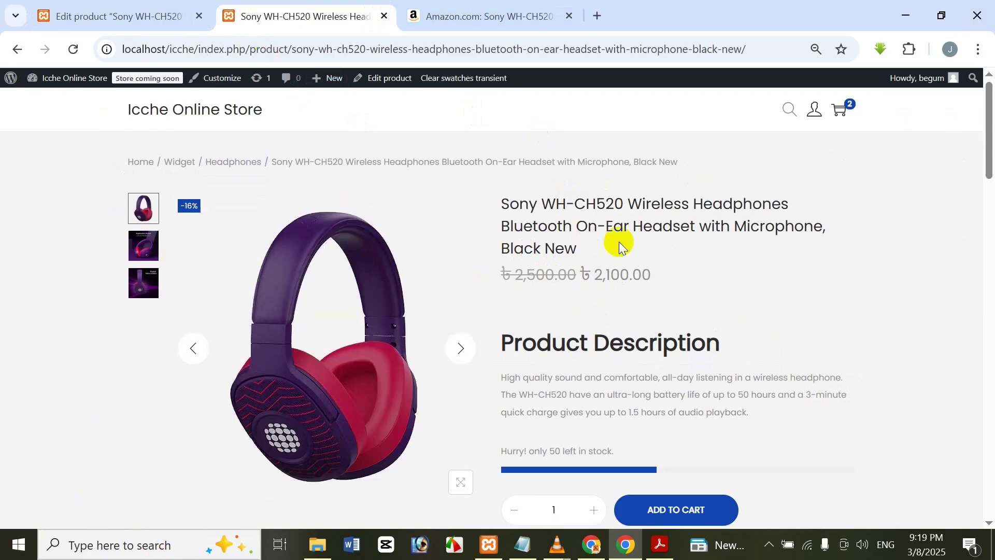
- Examine the published product page's prices, short description, stock, SKU, categories, tags and full description with the specification table
scroll(508, 247, down, 2)
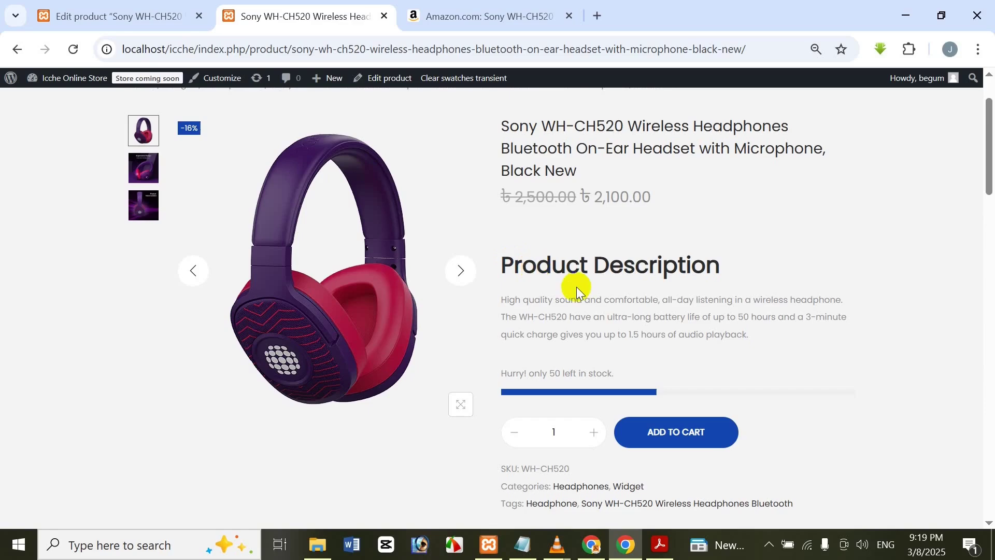
scroll(745, 281, down, 2)
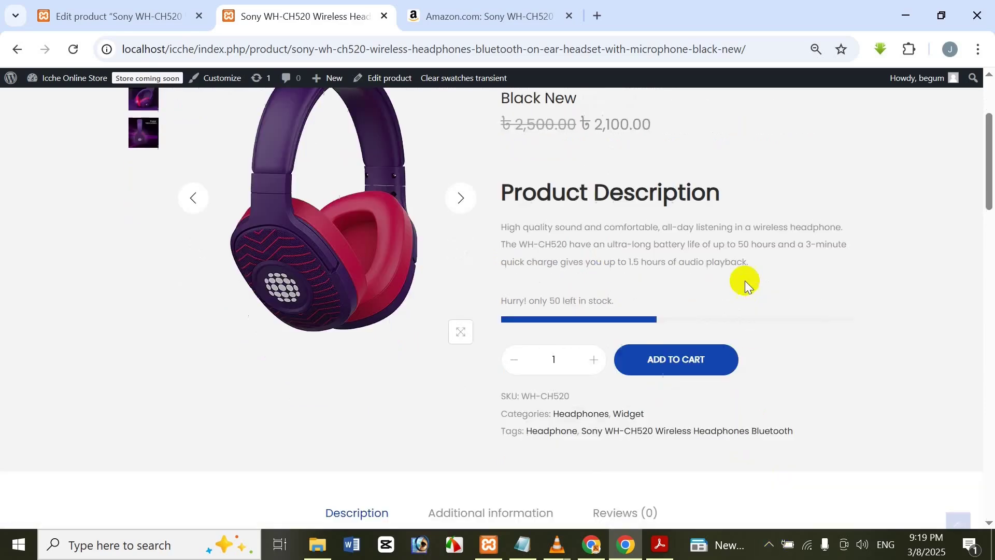
scroll(653, 289, down, 12)
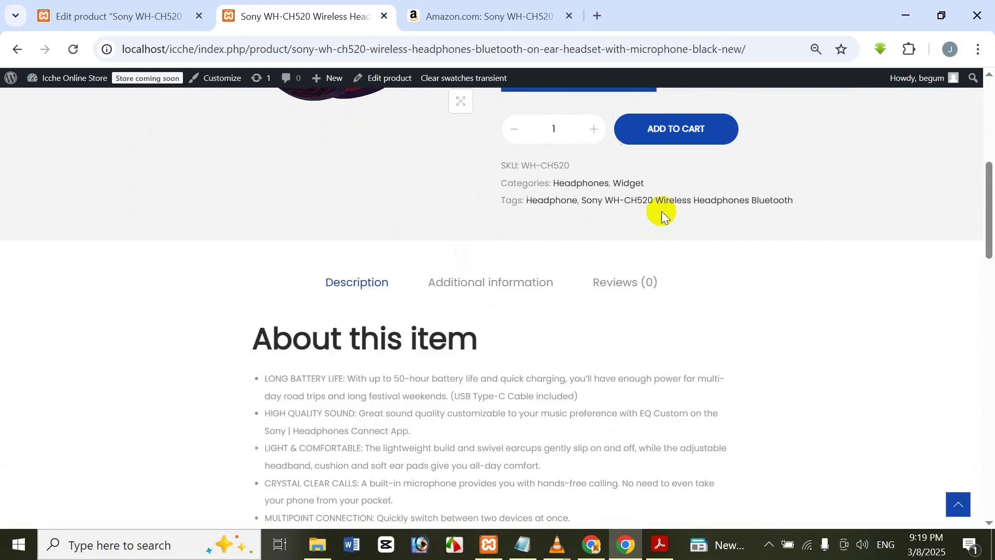
scroll(403, 213, up, 5)
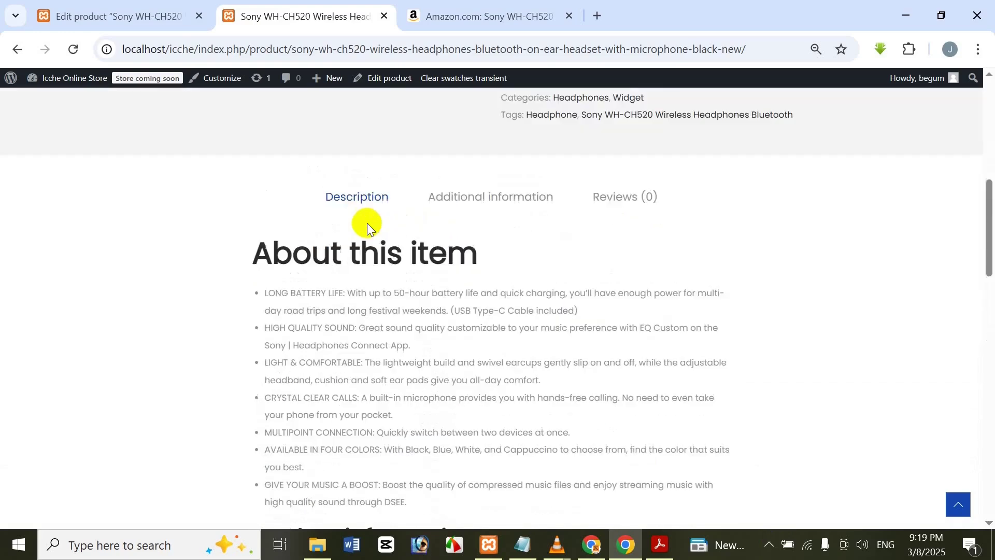
scroll(395, 267, down, 9)
scroll(394, 267, down, 10)
scroll(393, 266, up, 18)
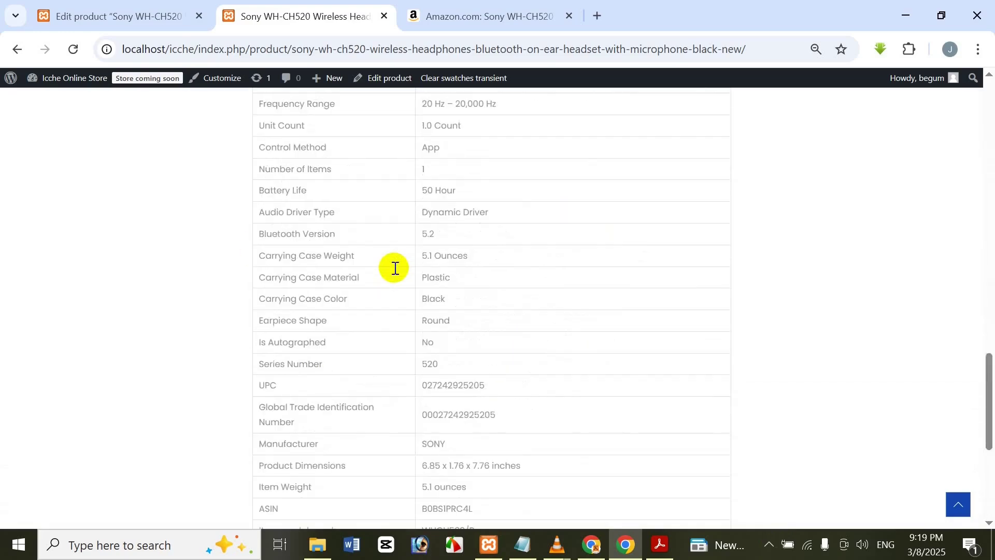
scroll(377, 207, up, 8)
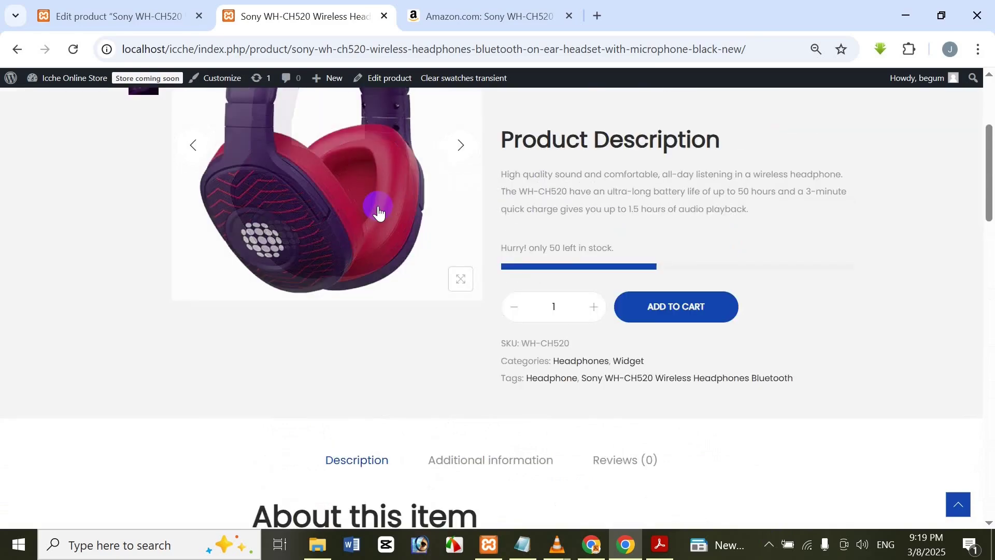
scroll(551, 215, down, 5)
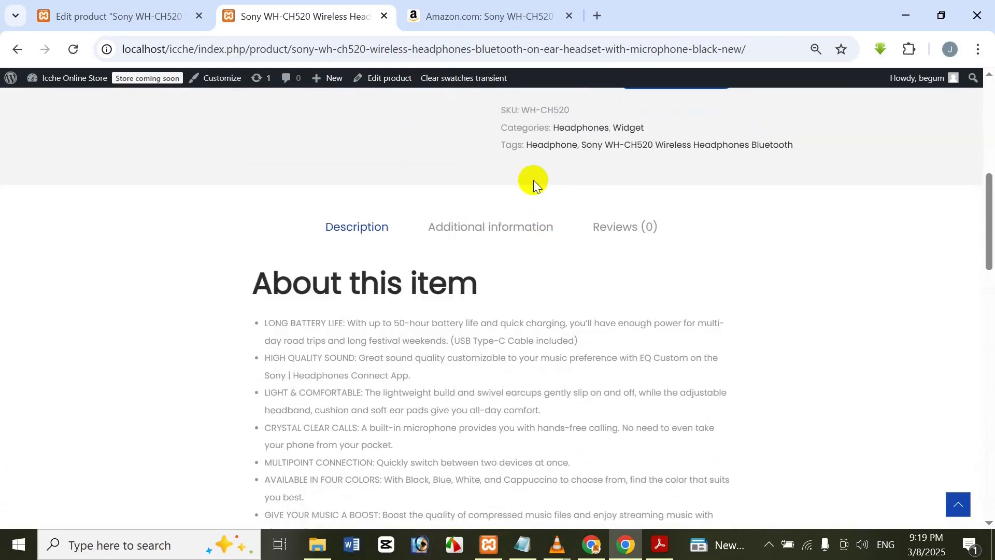
- Raise the order quantity on the product page to 4
scroll(530, 275, up, 6)
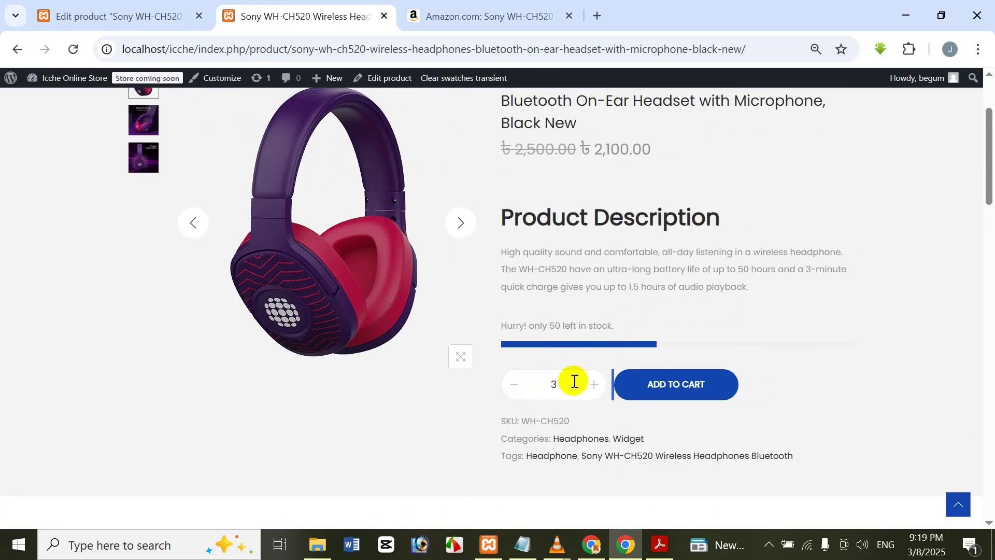
click(590, 389)
click(590, 389)
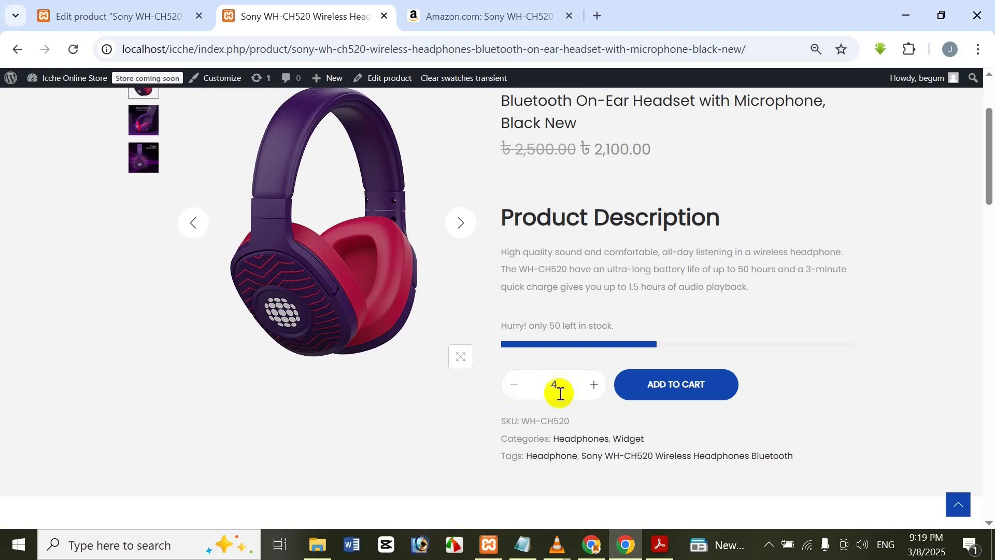
- Set the order quantity to 3, add the headphones to the cart, and close the shopping cart
click(513, 388)
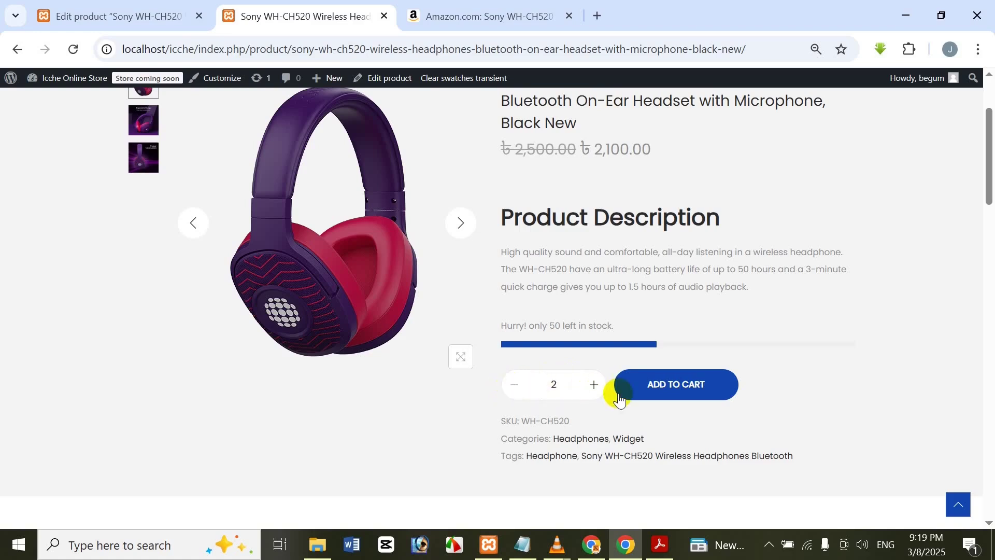
click(596, 387)
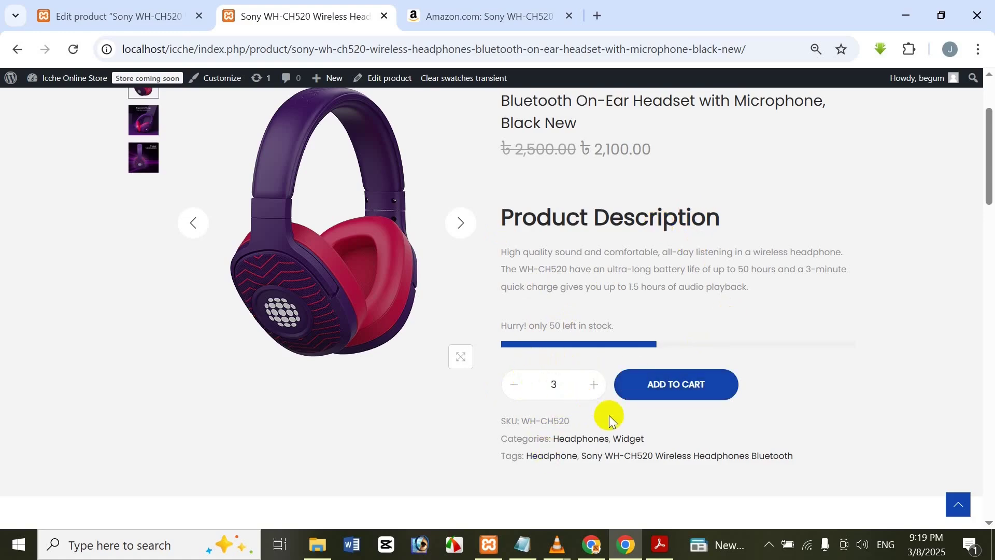
click(662, 406)
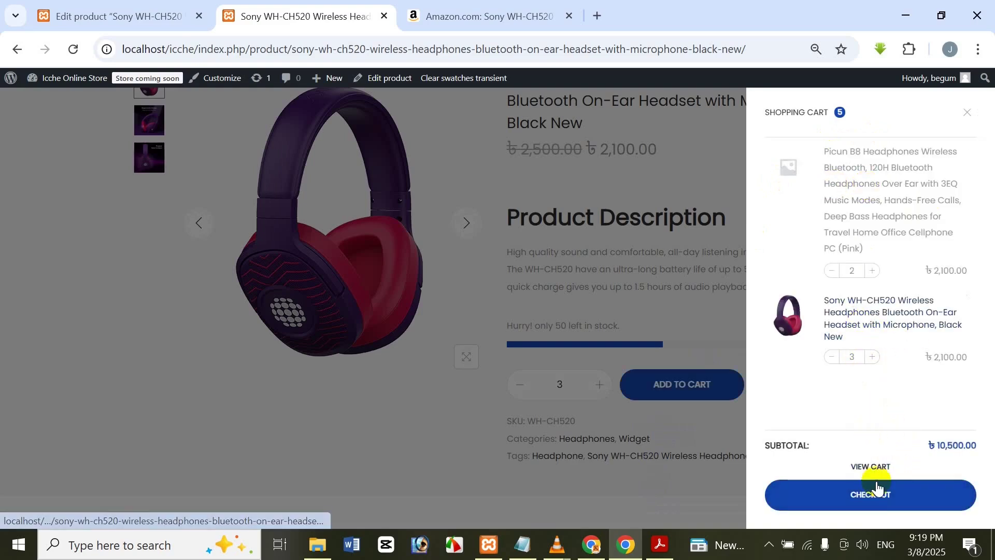
click(877, 511)
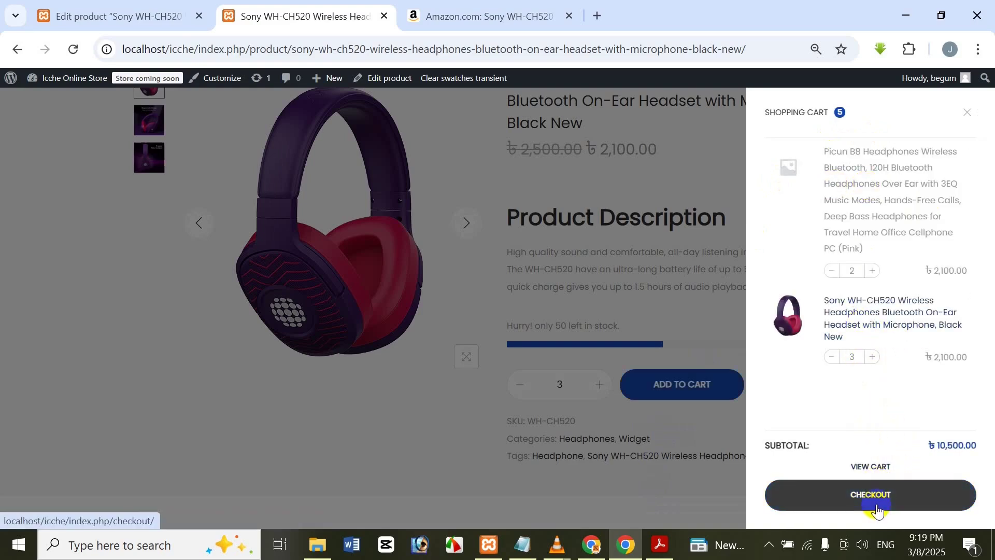
click(967, 112)
scroll(816, 257, up, 3)
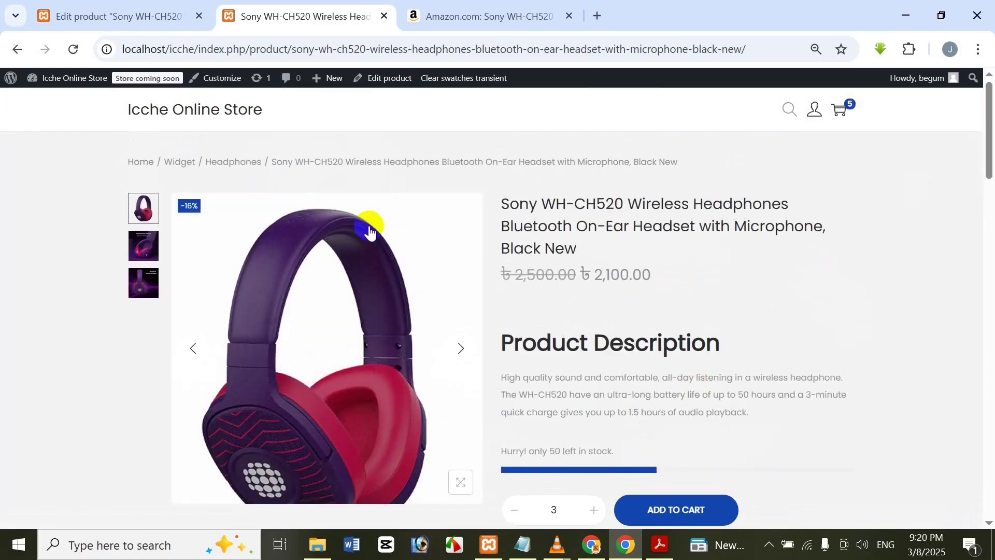
- Return to the product's edit page and switch to the tutorial title PDF in Acrobat
click(67, 12)
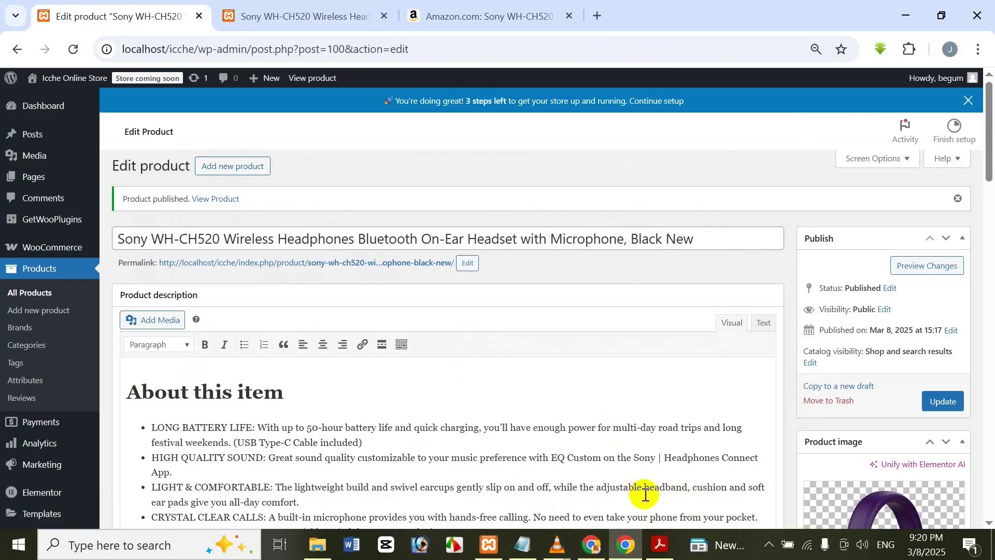
click(660, 544)
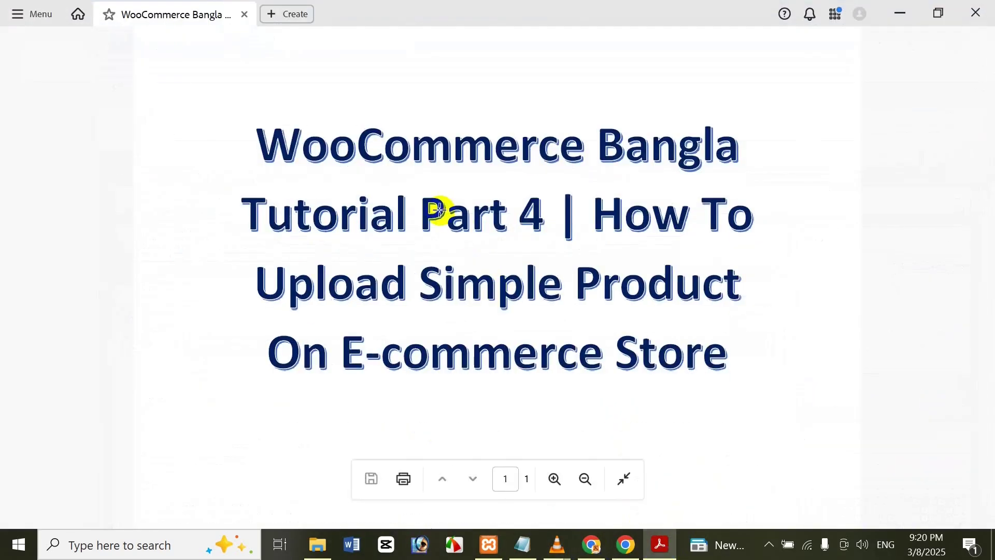
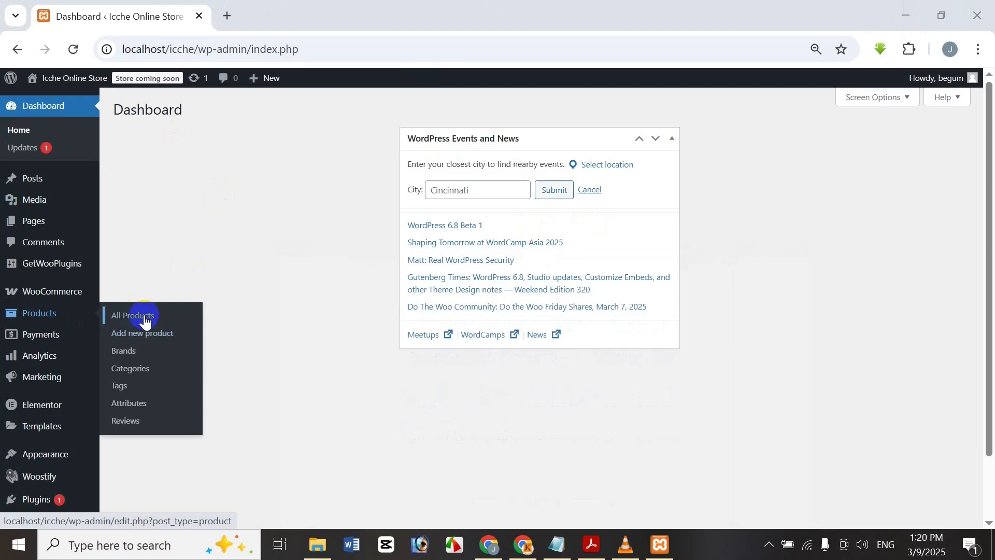
- Open the Sony WH-CH520 product from the product list for editing in a new tab and check its permalink slug
click(145, 318)
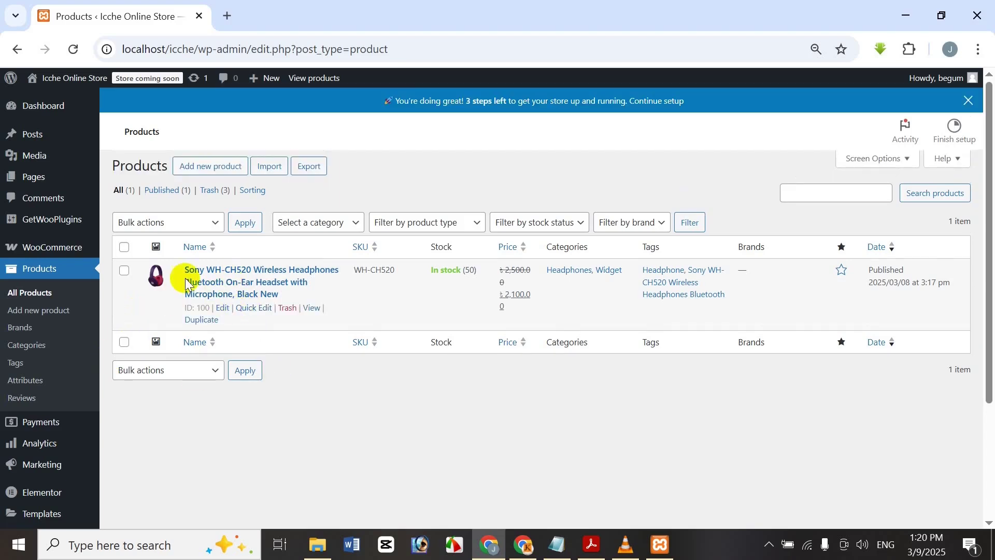
right_click(226, 311)
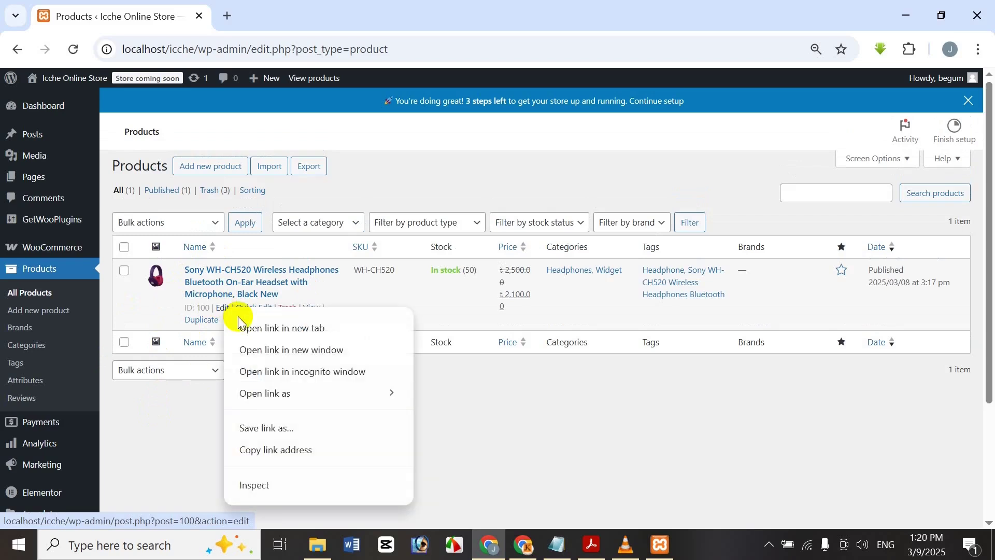
click(271, 328)
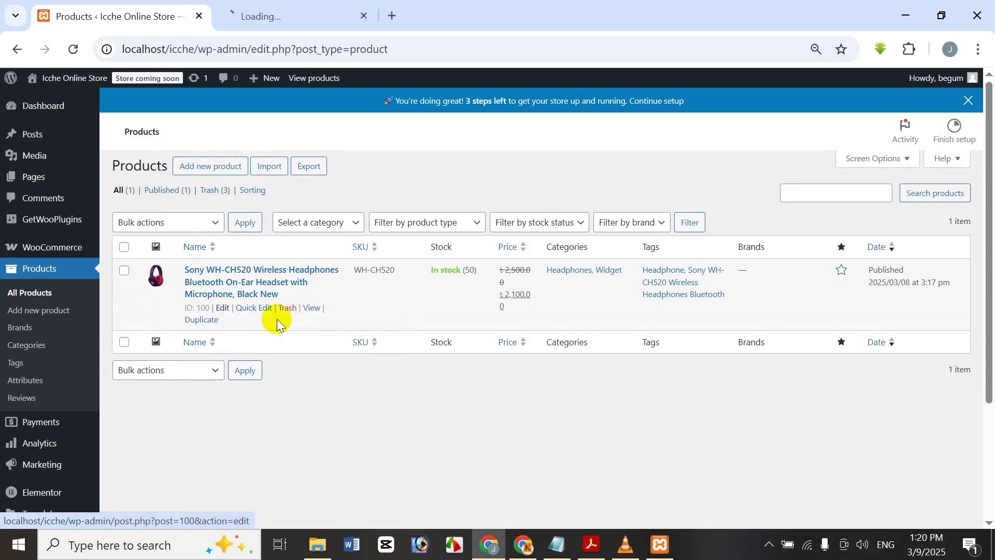
click(293, 8)
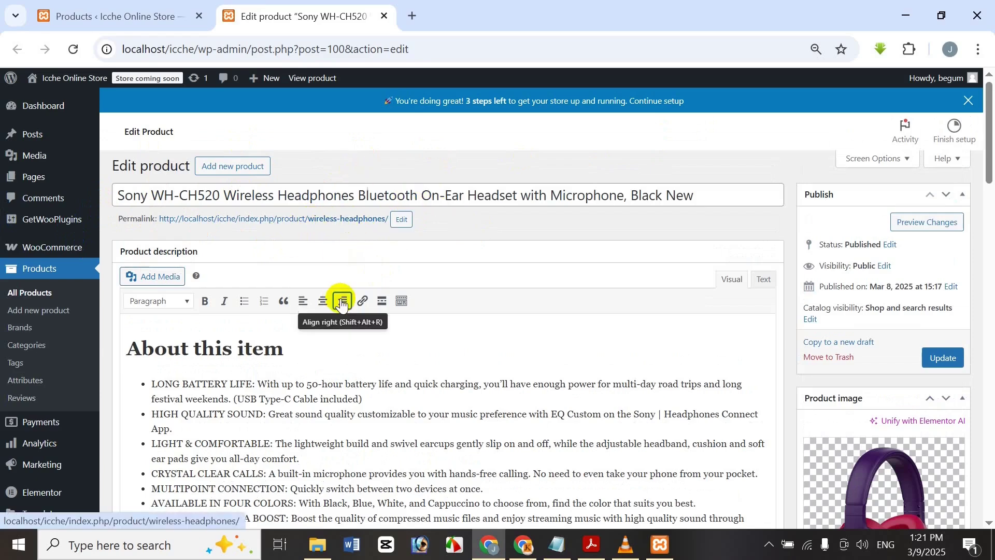
click(400, 220)
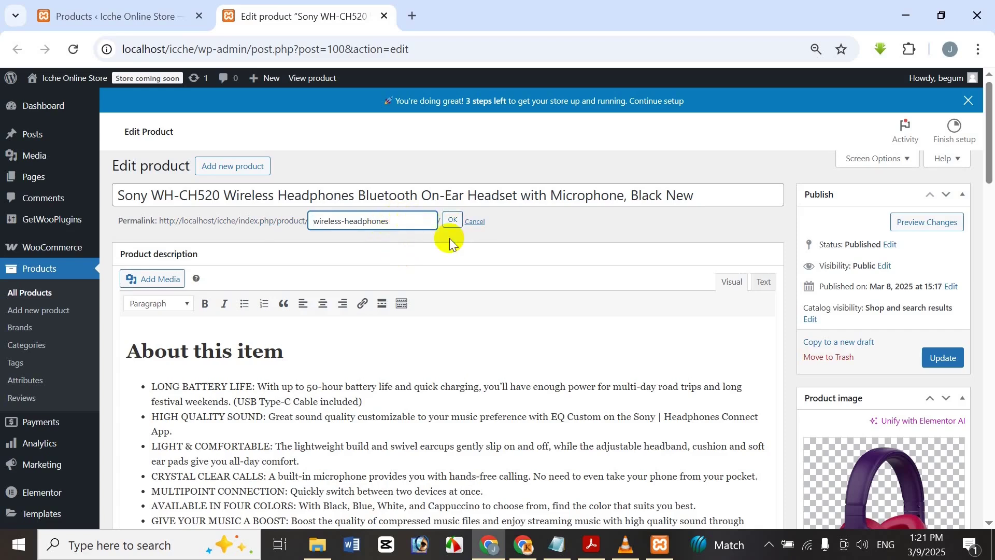
click(453, 222)
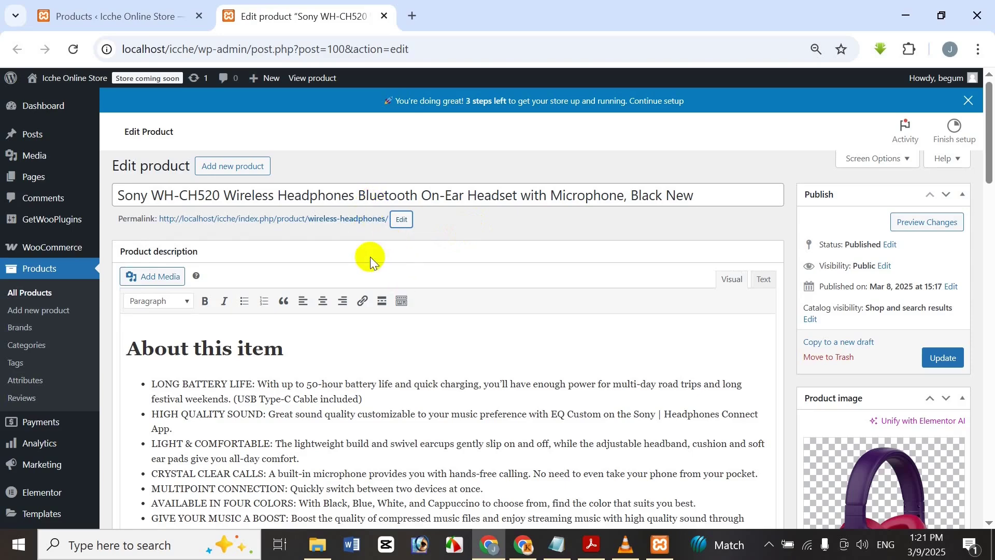
- Open the site's permalink settings in a new tab
click(37, 444)
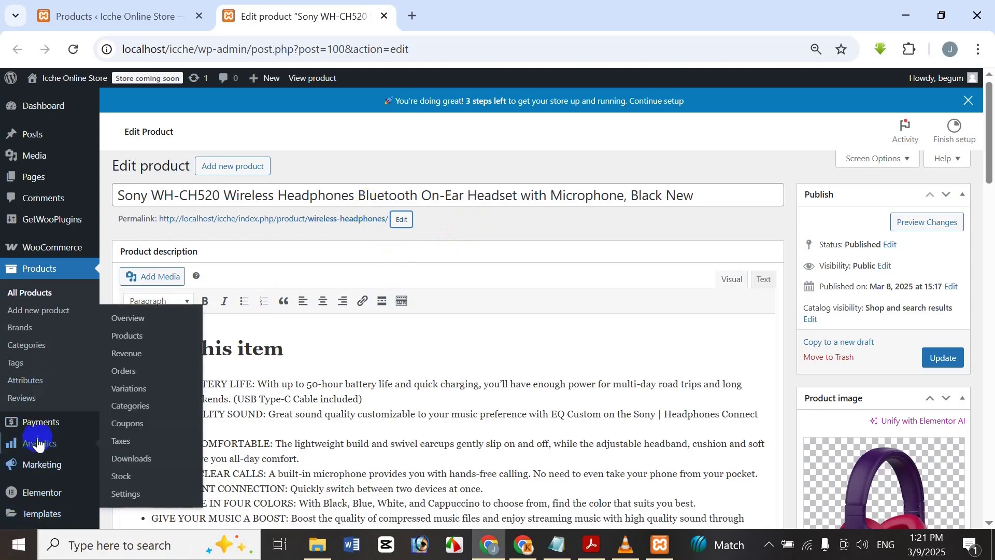
scroll(16, 437, down, 3)
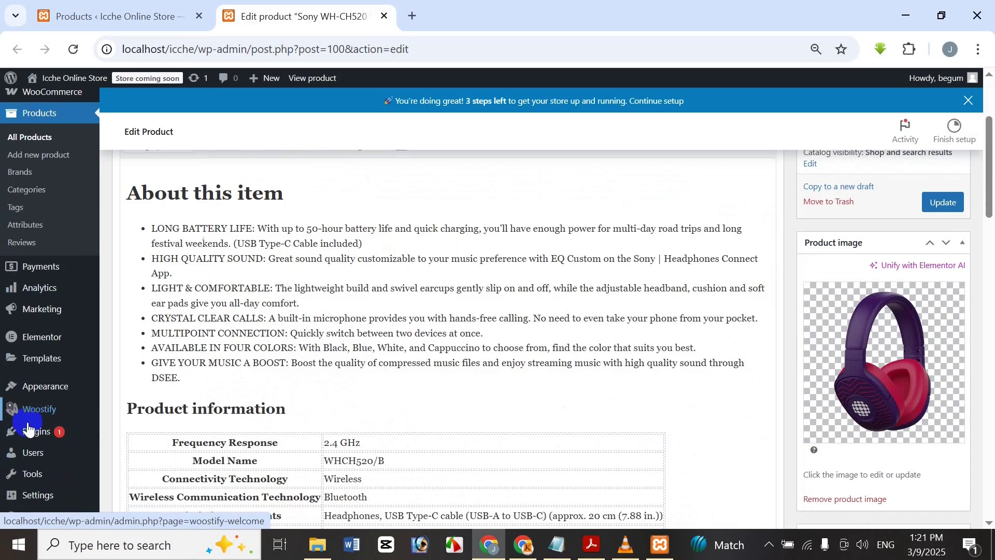
mouse_move(31, 493)
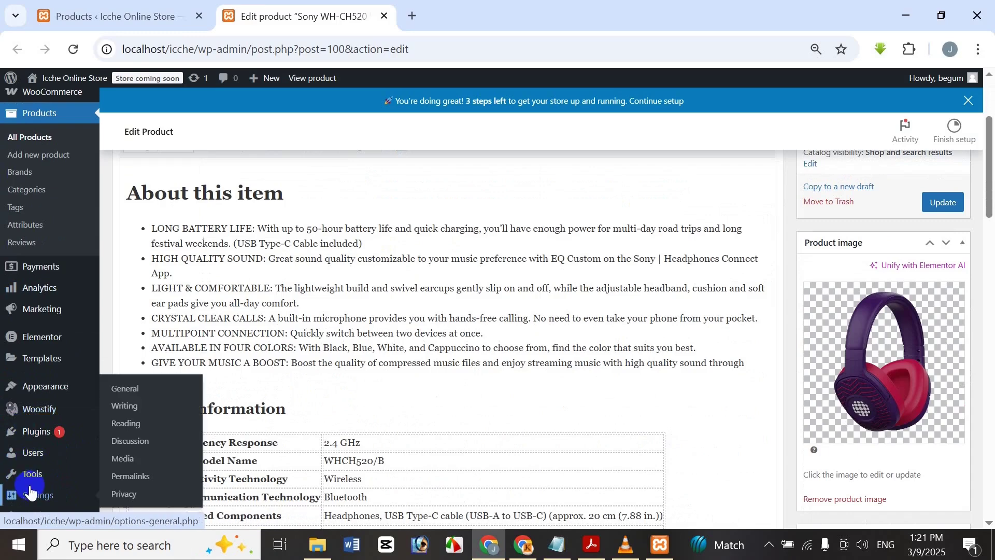
right_click(137, 483)
click(189, 306)
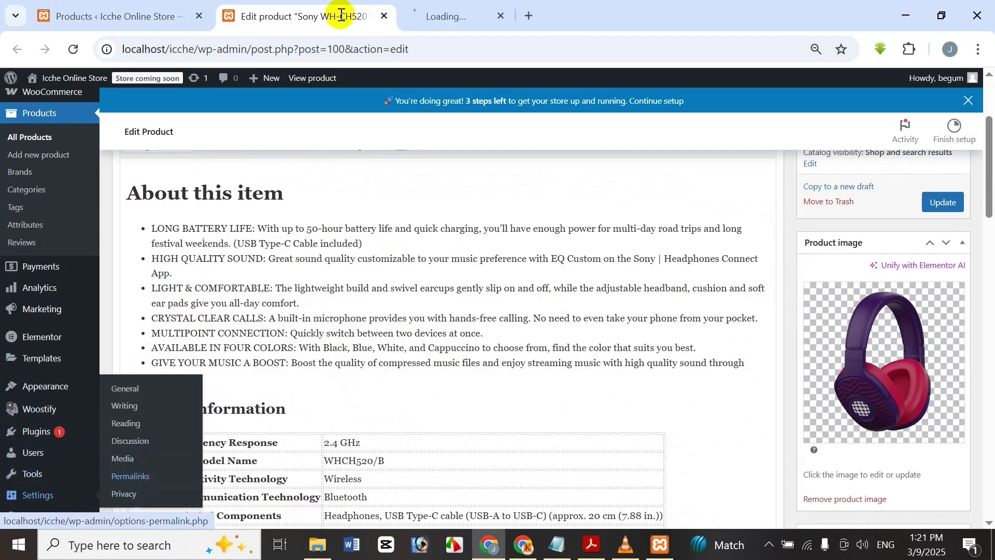
click(446, 15)
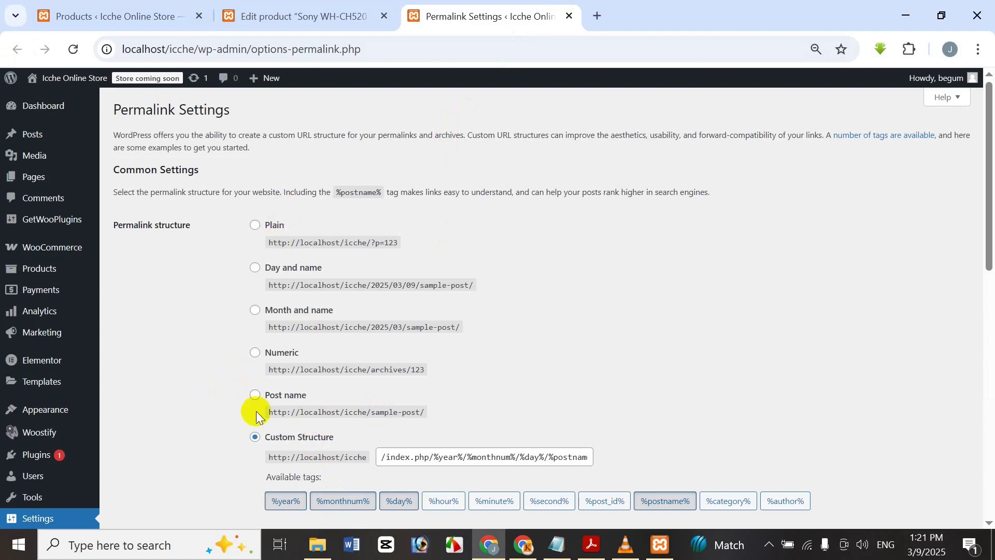
- Set the permalink structure to Post name and save the changes
click(255, 396)
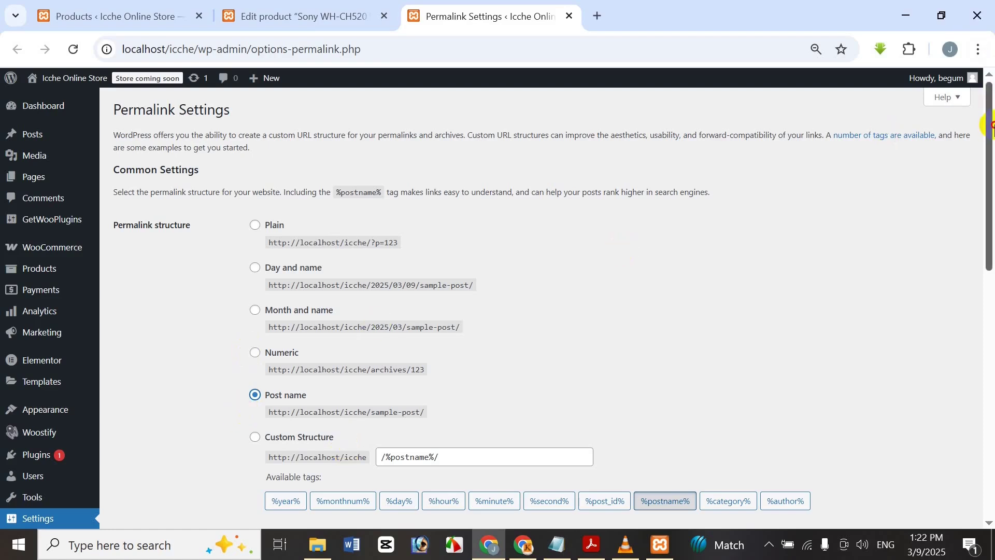
drag(983, 129, 992, 351)
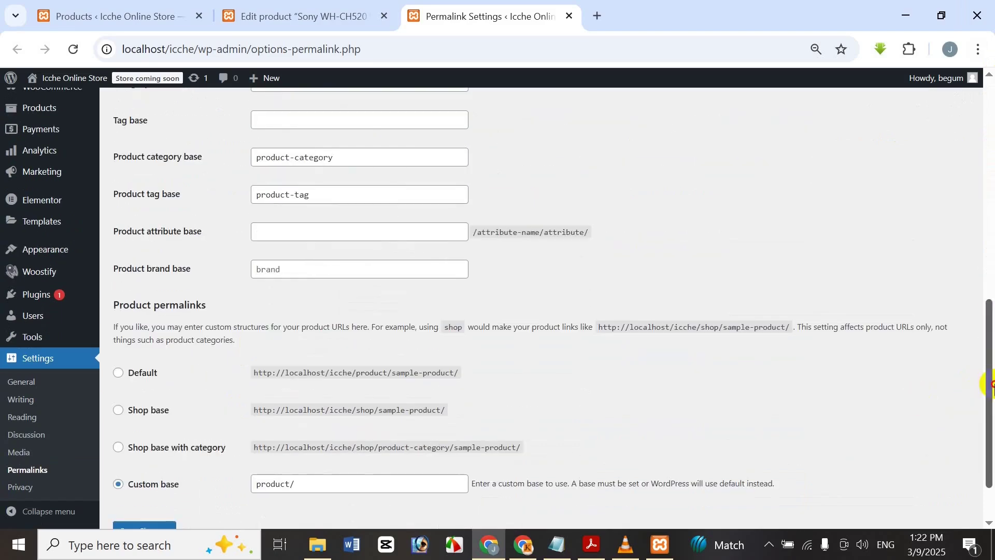
drag(988, 385, 989, 417)
click(151, 469)
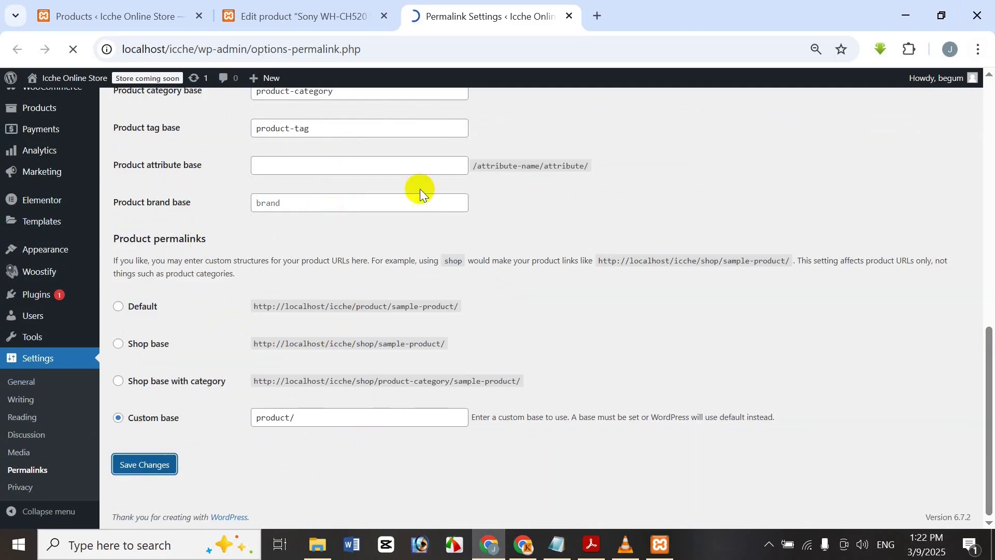
- Close the permalink settings, reload the product's edit page, and check its permalink slug
click(567, 16)
click(73, 48)
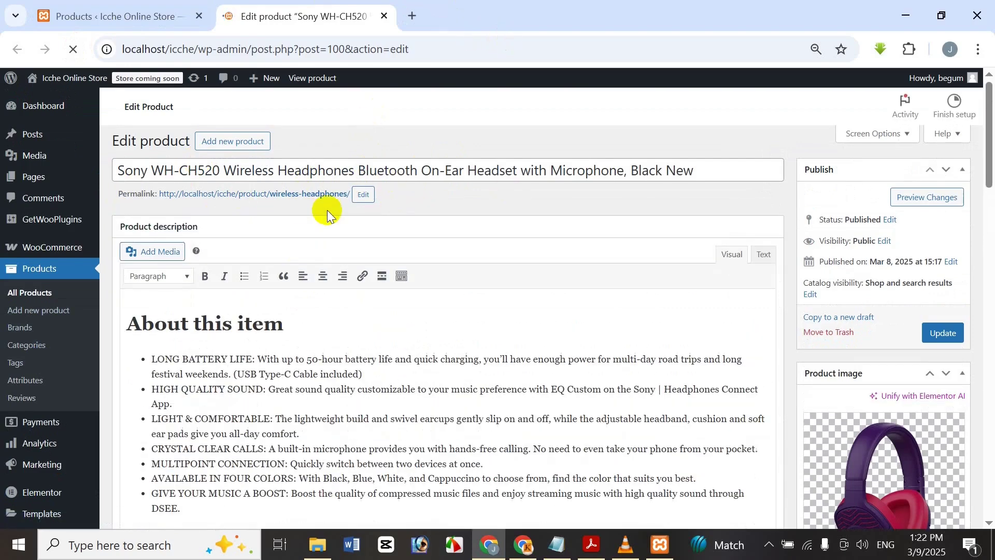
click(361, 196)
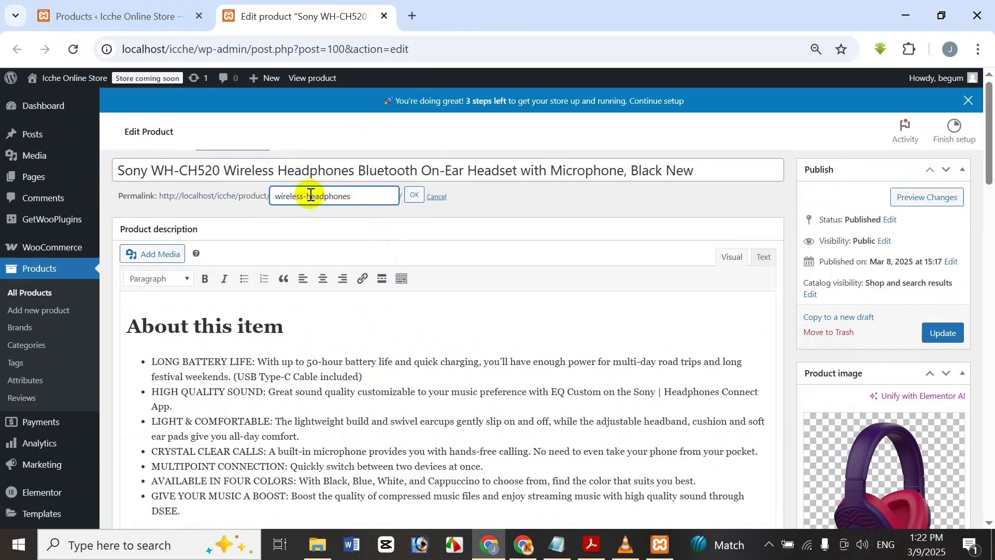
click(437, 222)
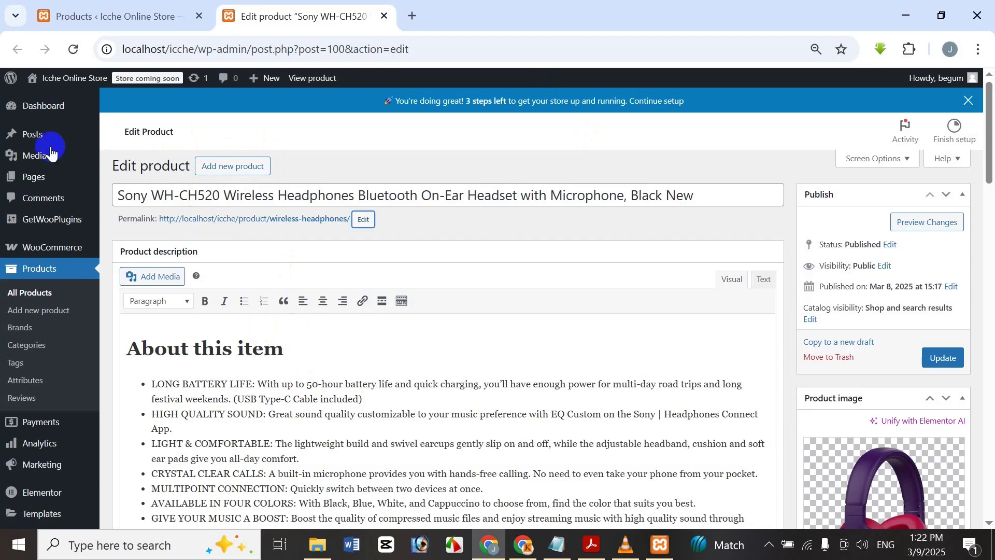
- Open a blank new product form in a new tab
right_click(46, 312)
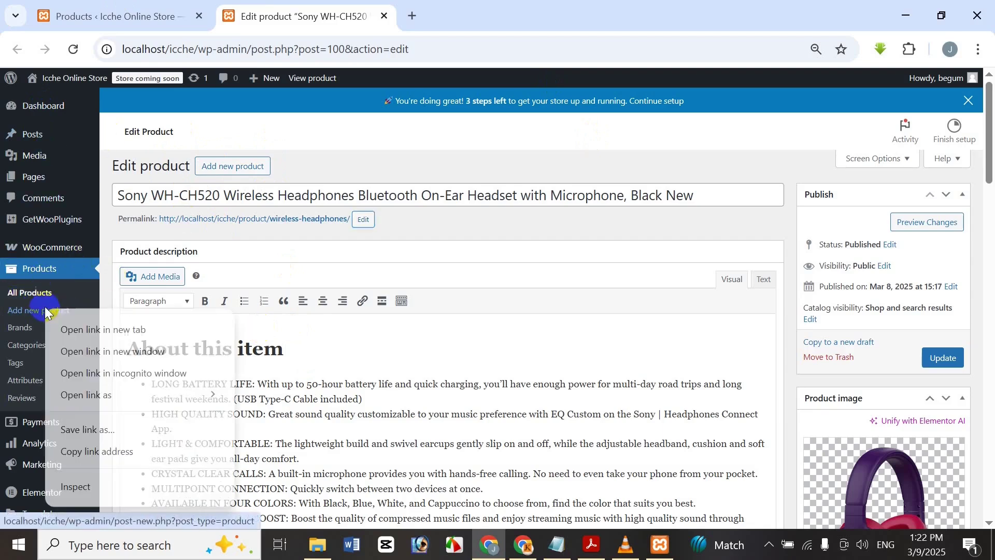
click(109, 332)
click(502, 7)
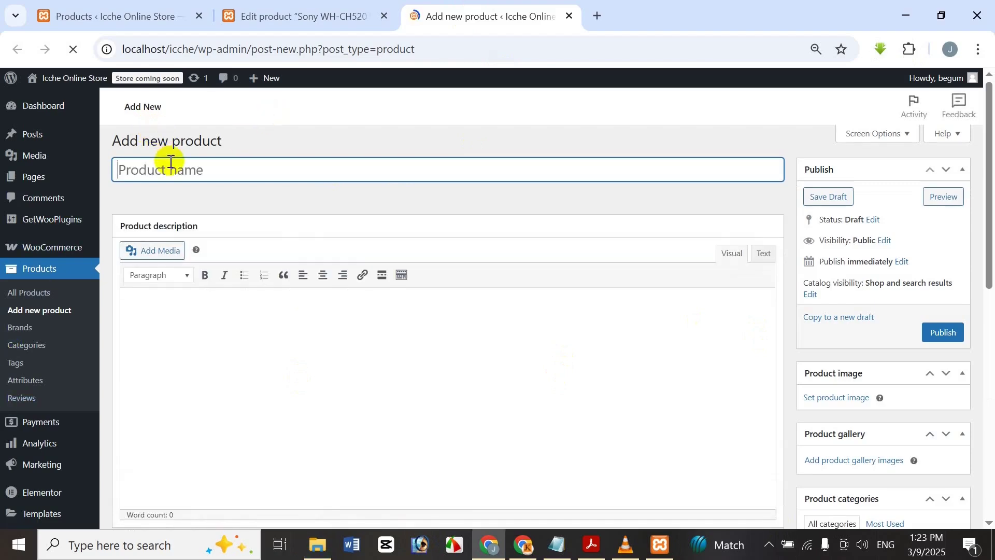
click(311, 15)
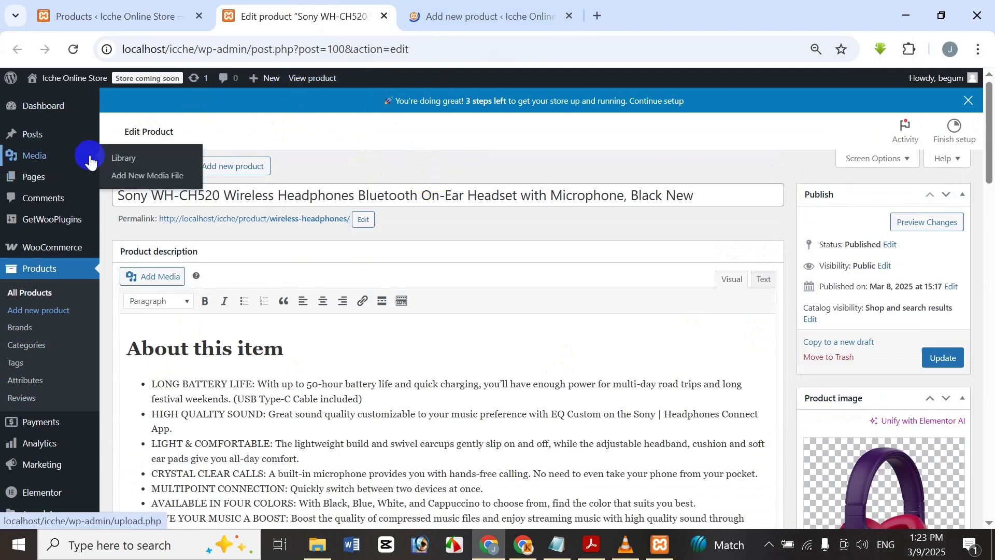
click(469, 5)
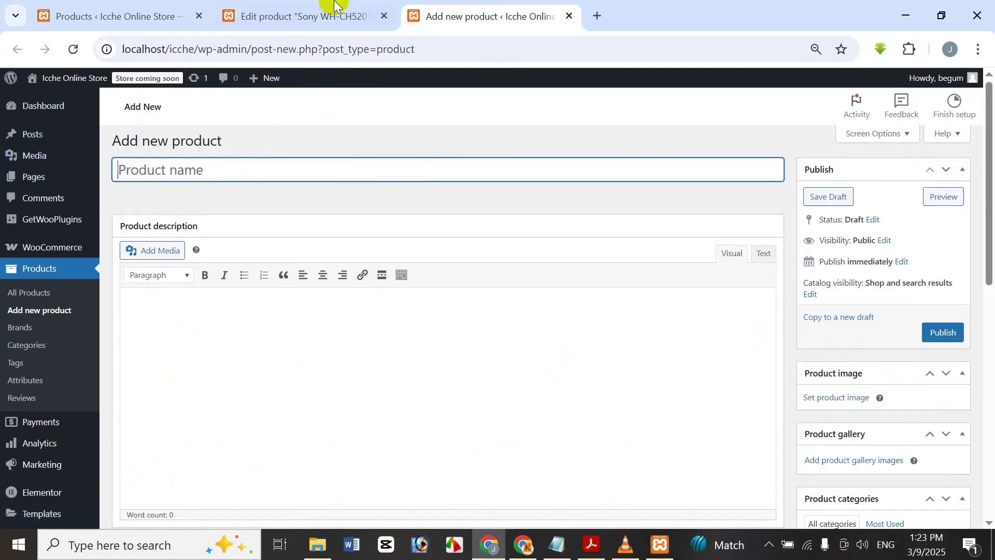
click(331, 10)
click(467, 12)
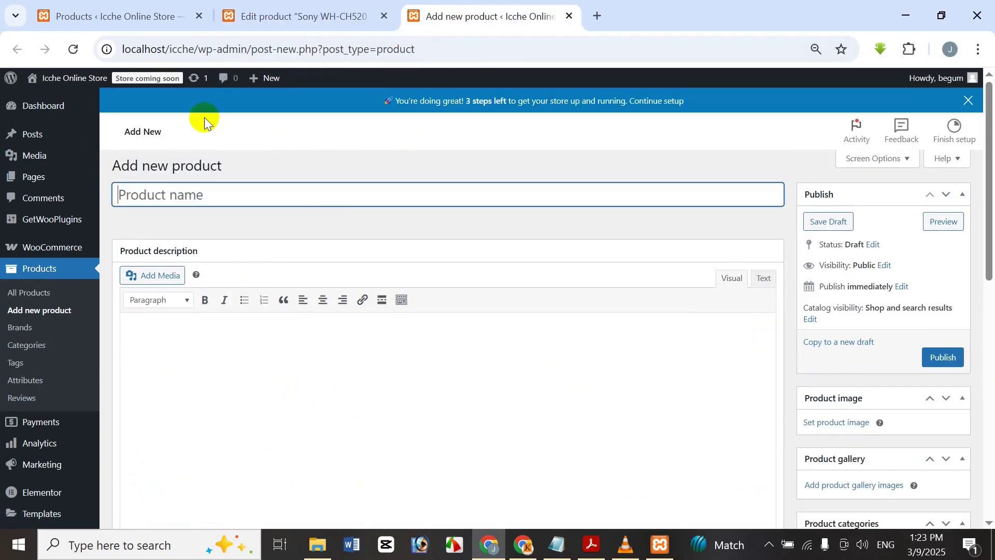
- Copy "Sony WH-CH520 Wireless Headphones Bluetooth" from the existing product's title into the new product's name
click(290, 13)
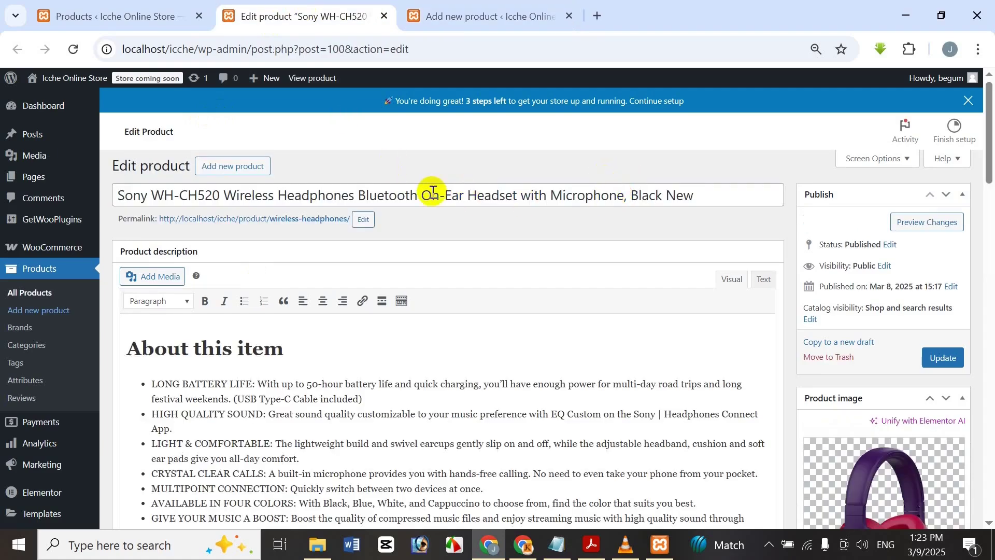
click(628, 196)
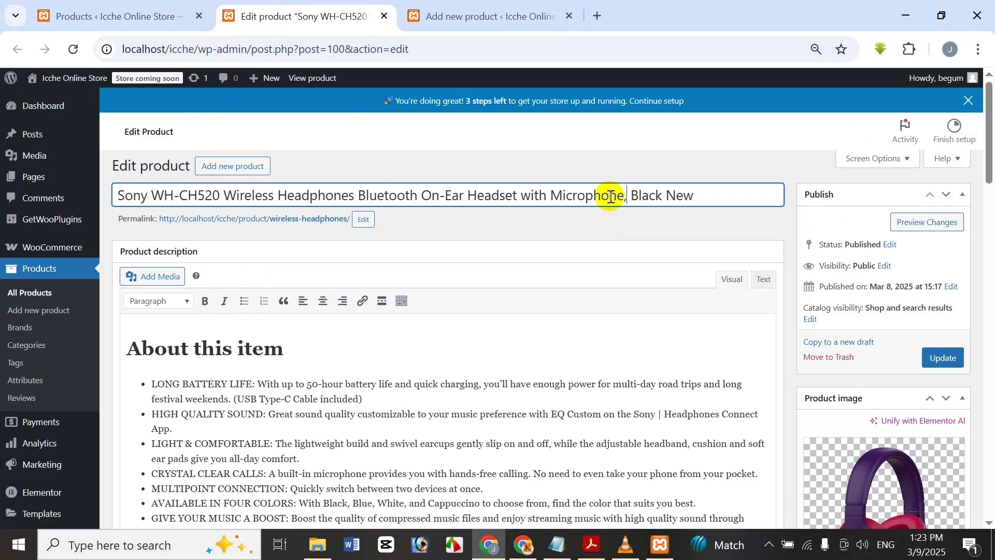
drag(417, 196, 110, 193)
key(ctrl+c)
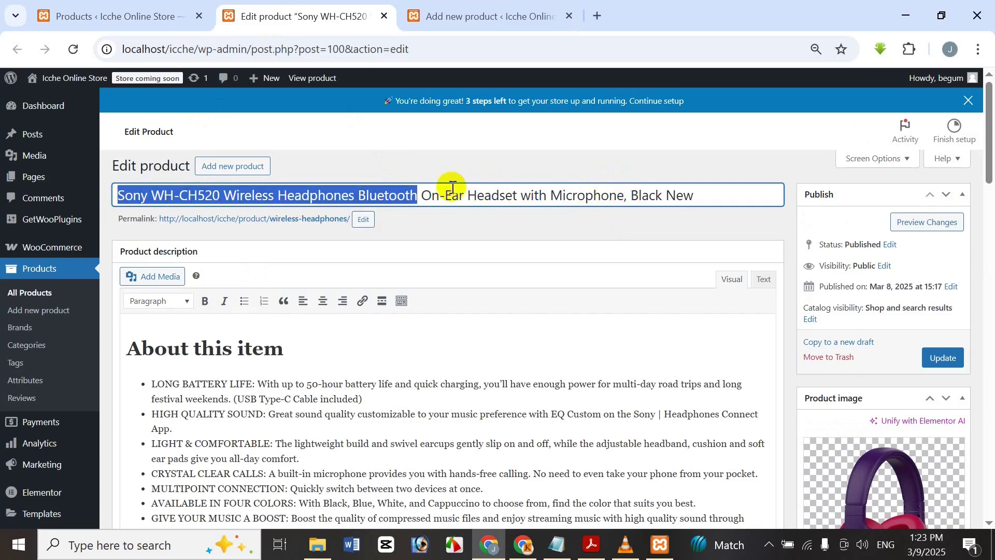
click(472, 9)
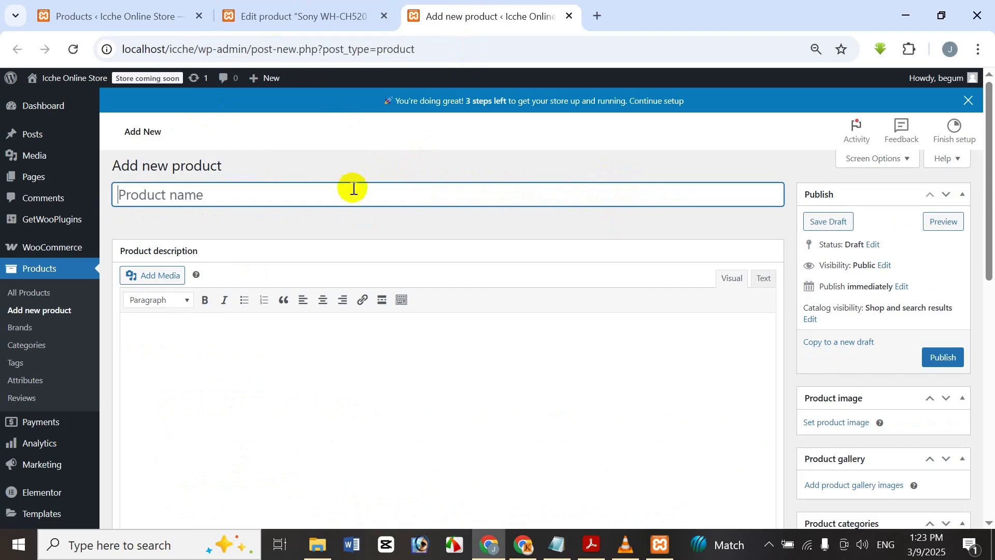
key(ctrl+v)
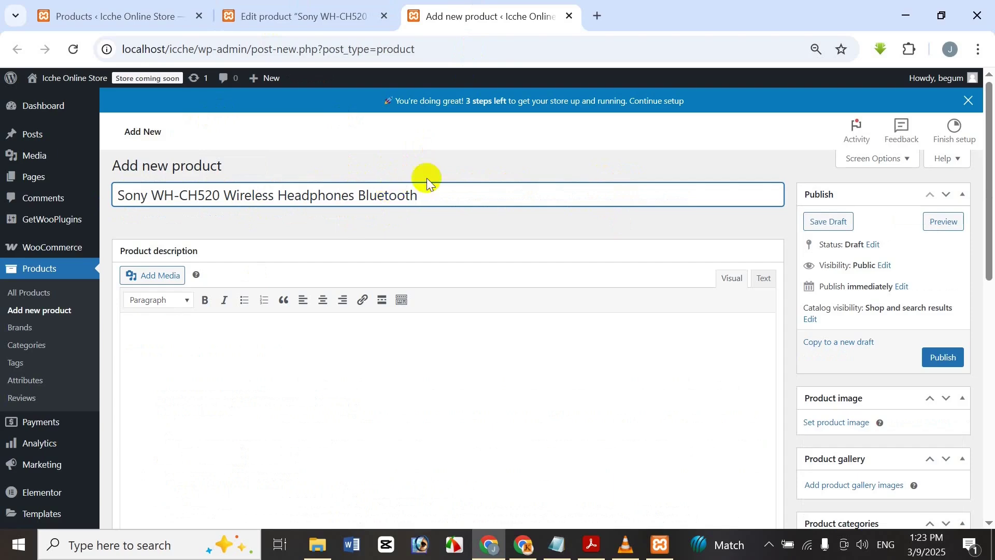
- Copy the entire product description from the existing headphones product into the new product's description
click(435, 330)
click(345, 24)
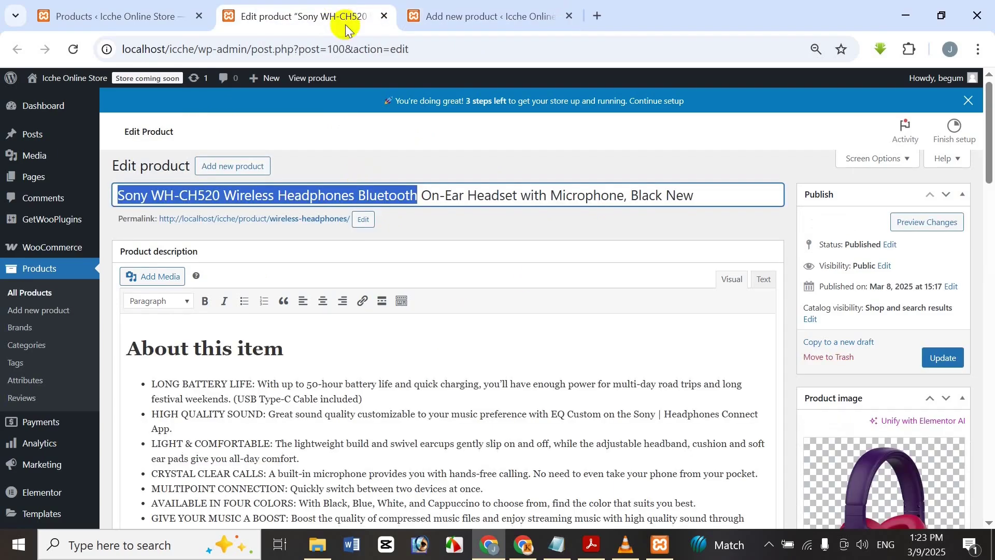
click(415, 153)
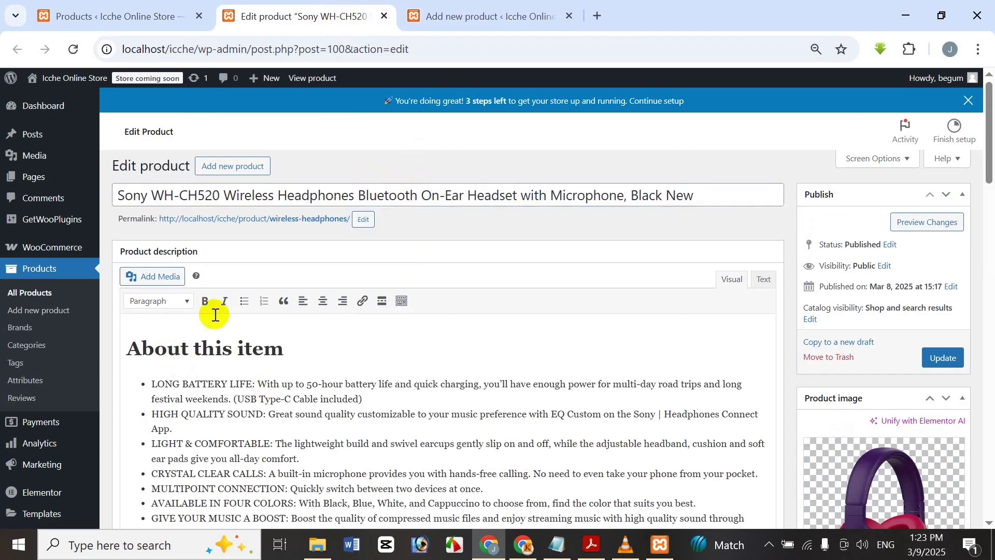
click(256, 404)
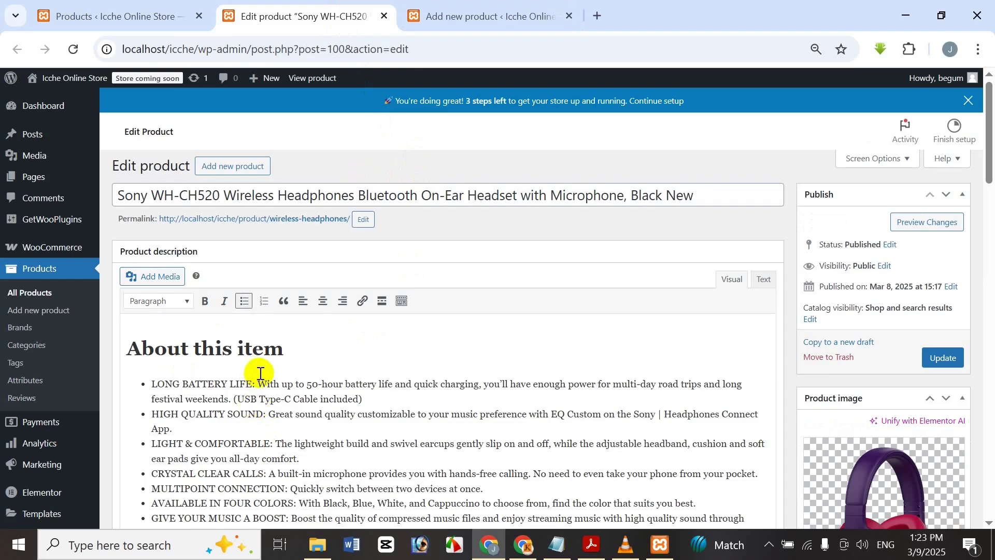
key(ctrl+a)
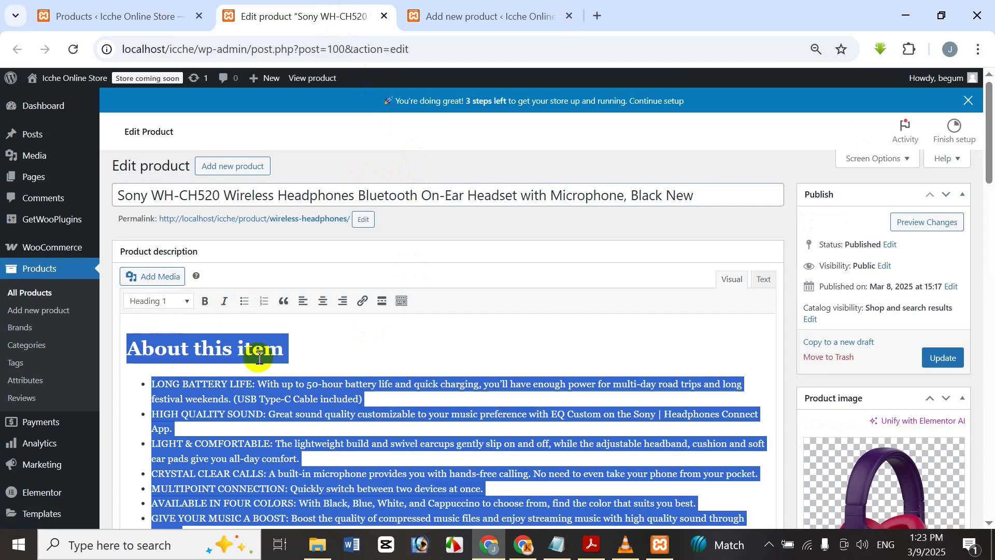
key(ctrl+Tab)
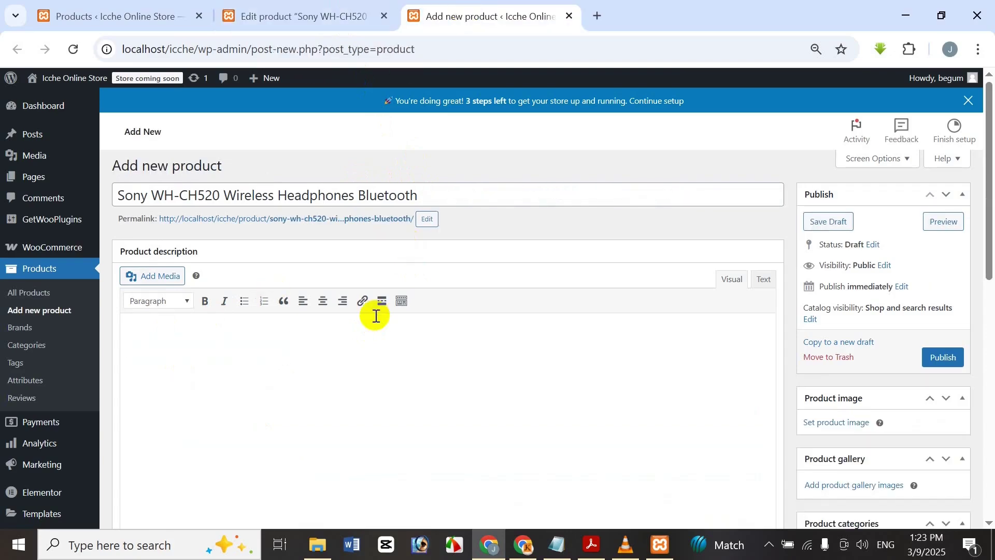
click(376, 317)
key(ctrl+v)
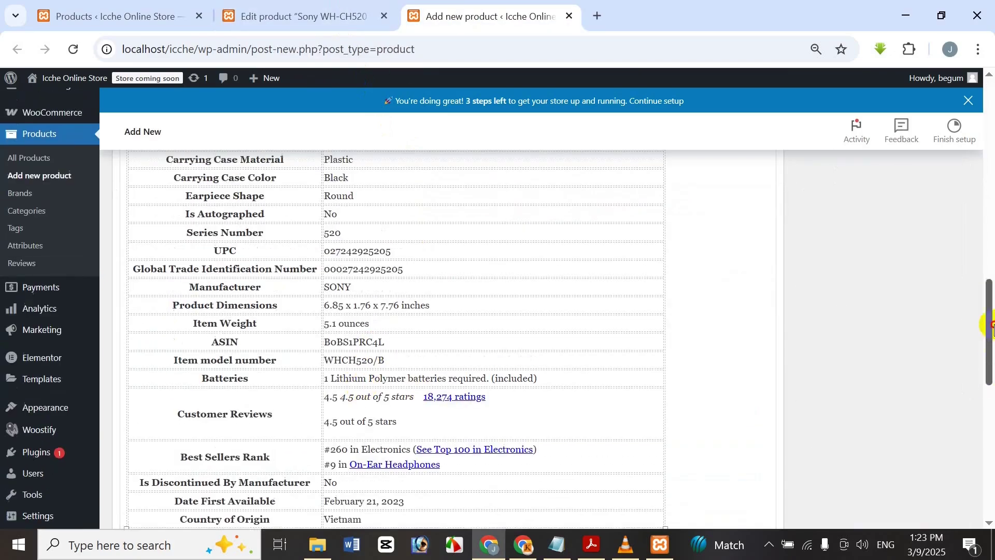
- Set the new product's type to Variable product and dismiss the tip about adding attributes
drag(991, 326, 991, 220)
drag(990, 300, 991, 443)
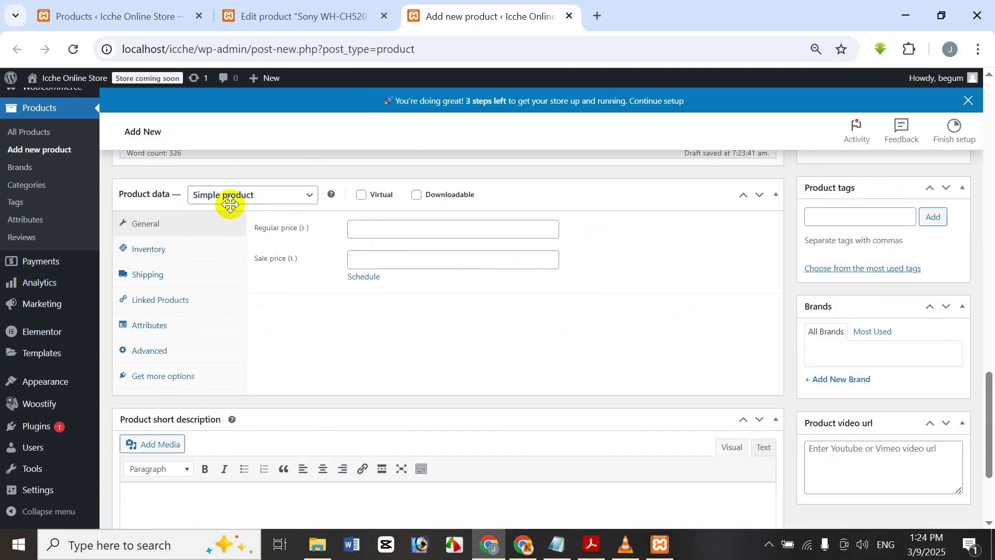
click(309, 199)
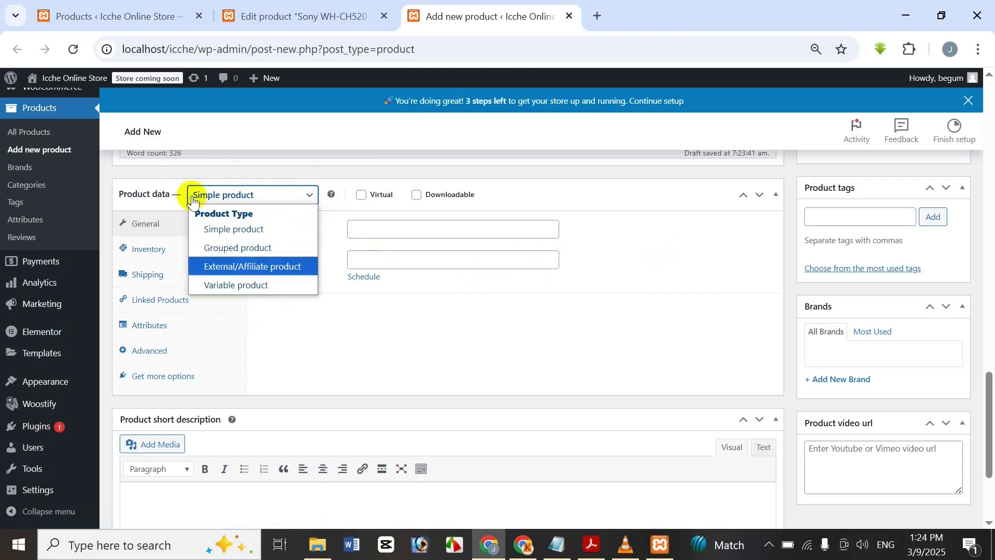
click(250, 287)
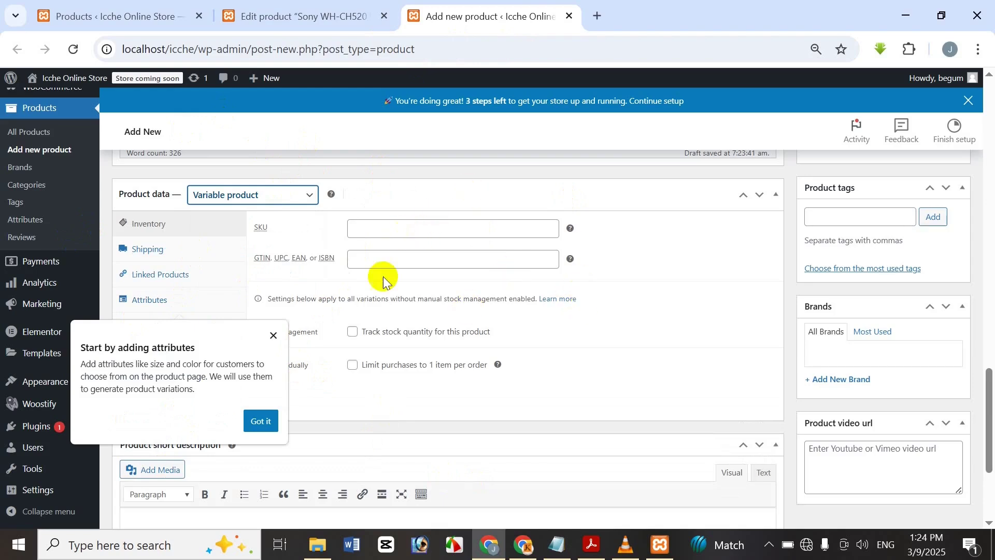
click(401, 301)
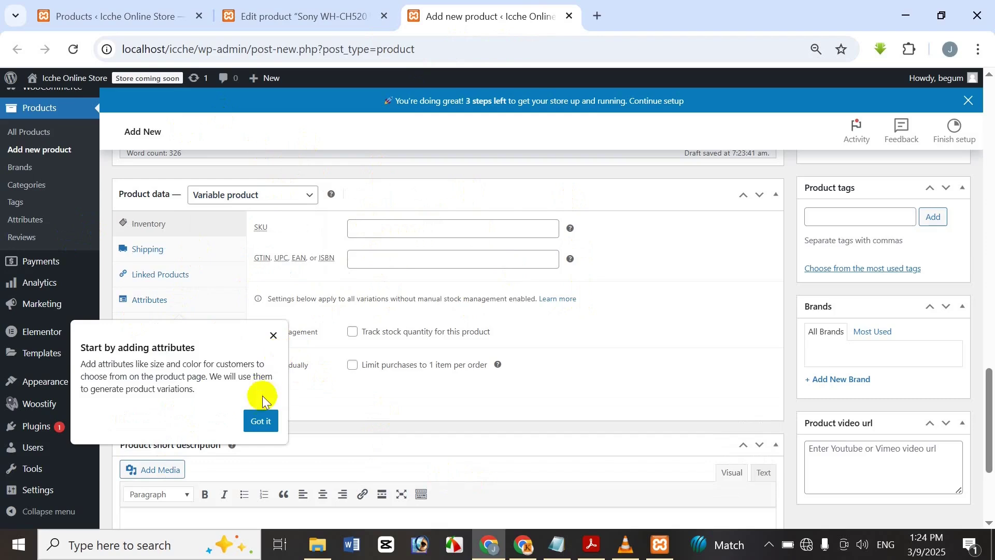
click(271, 335)
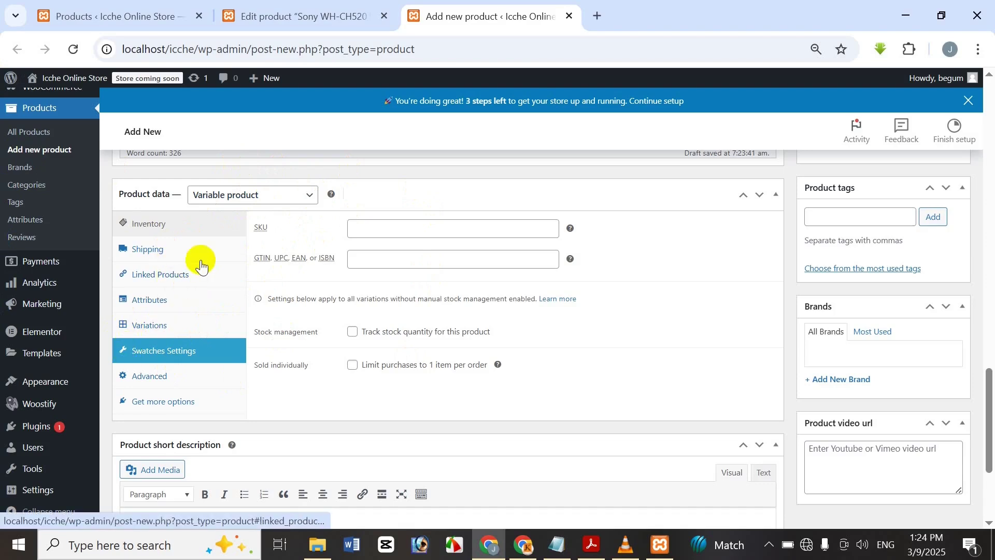
- View the new product's attribute settings and save the product as a draft
click(150, 300)
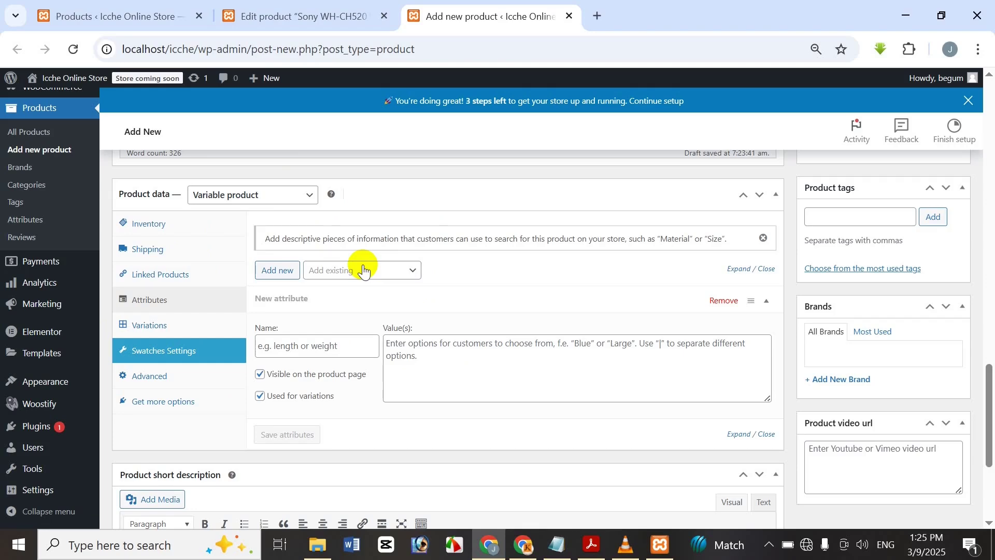
scroll(900, 327, up, 15)
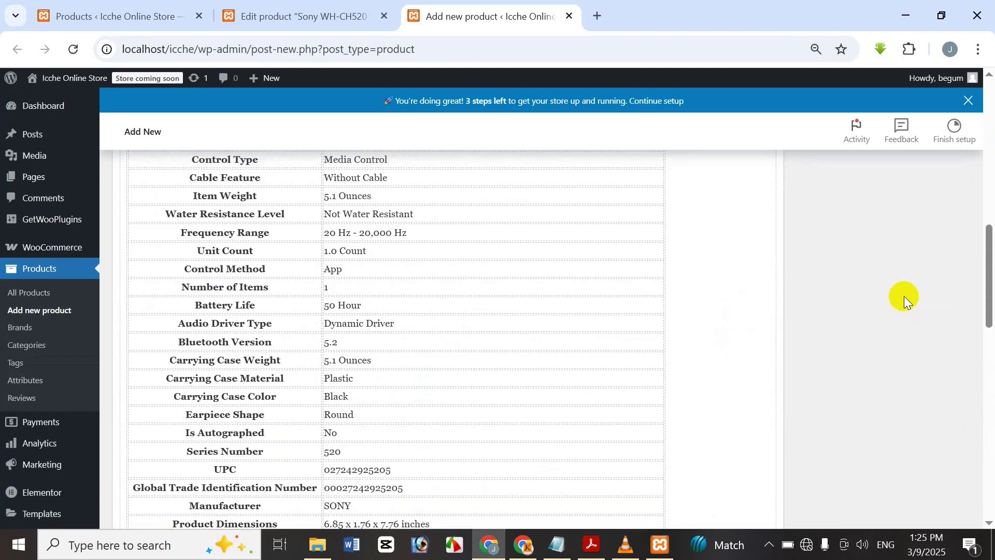
scroll(904, 296, up, 5)
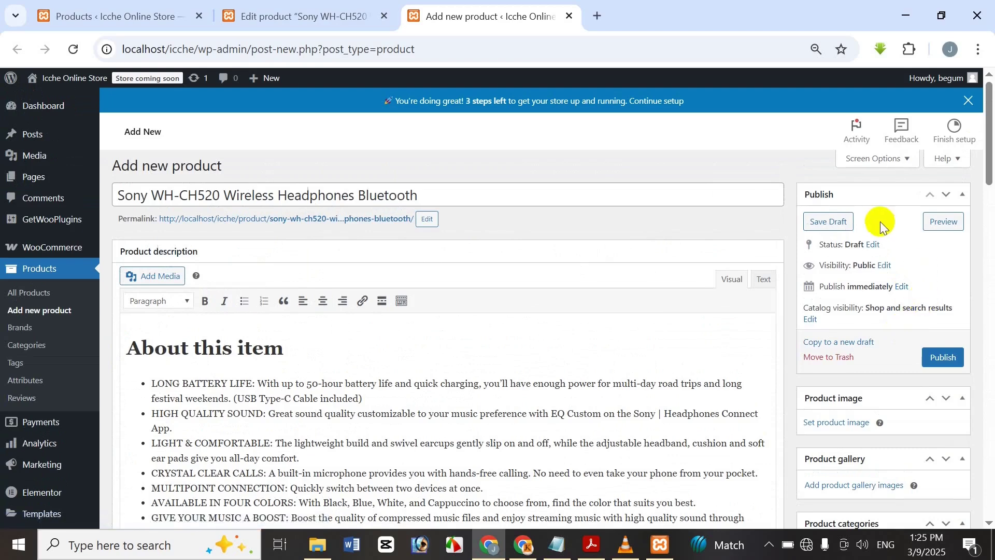
click(847, 227)
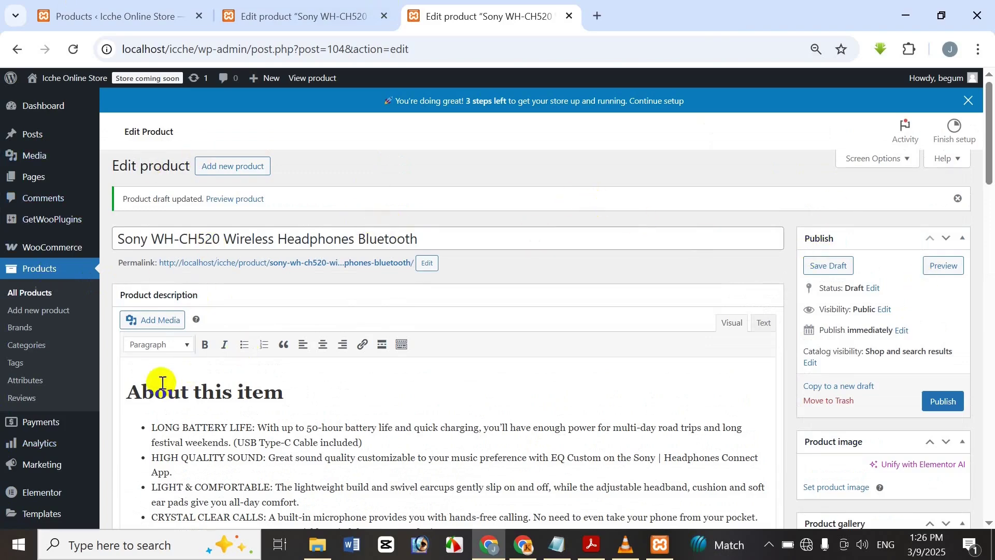
- Return to the products list and open the store-wide product attributes page from there
click(78, 395)
scroll(46, 409, down, 3)
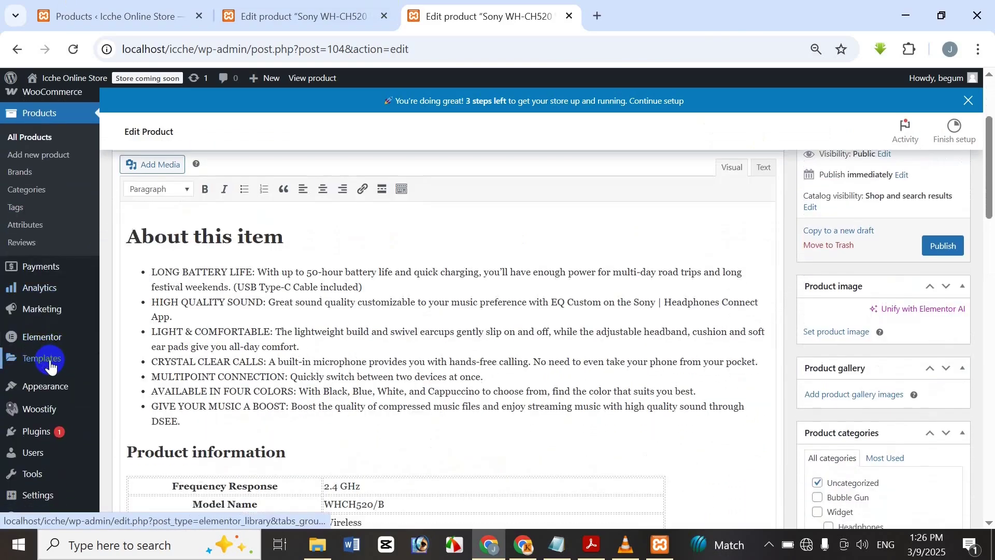
scroll(46, 374, up, 2)
scroll(52, 404, up, 2)
click(160, 9)
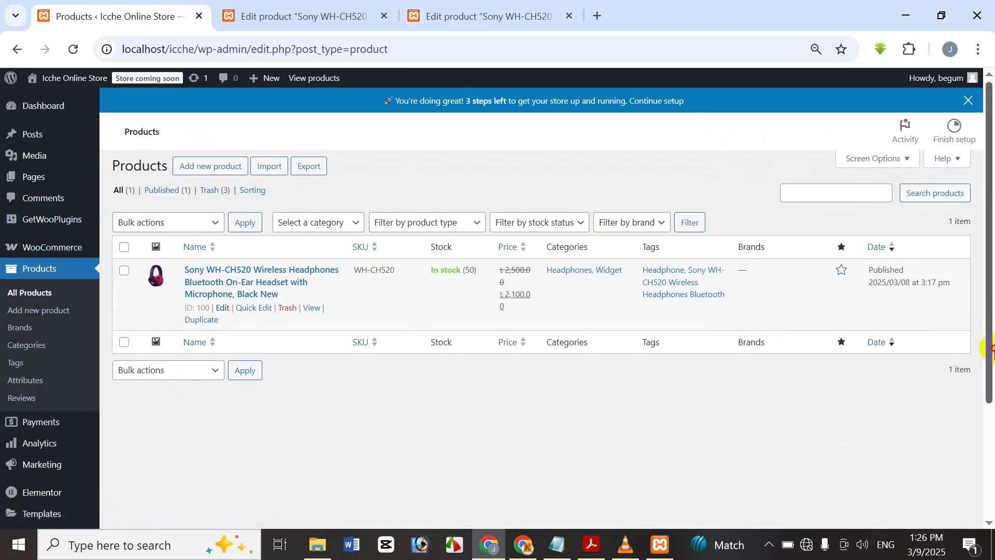
drag(984, 344, 980, 423)
scroll(68, 495, down, 1)
mouse_move(62, 500)
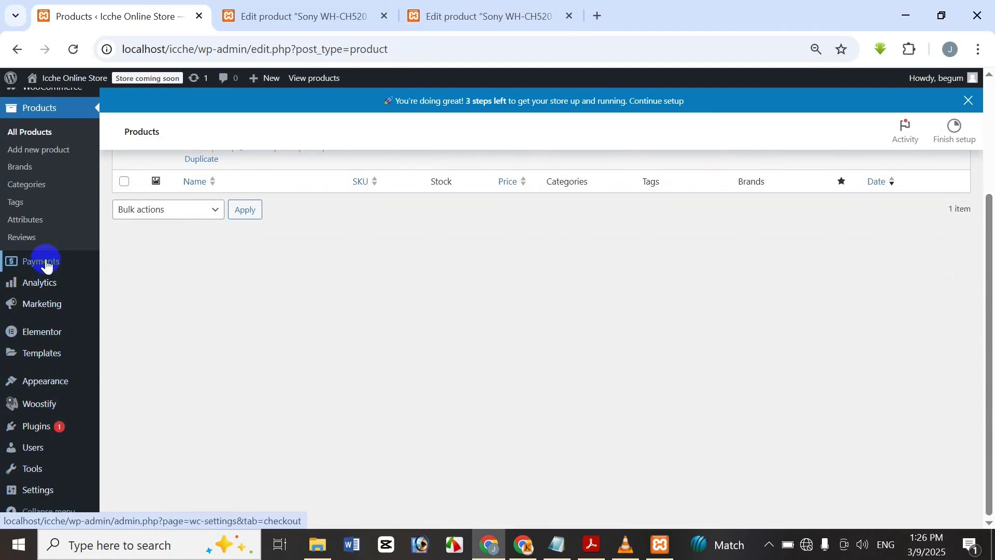
scroll(37, 228, up, 1)
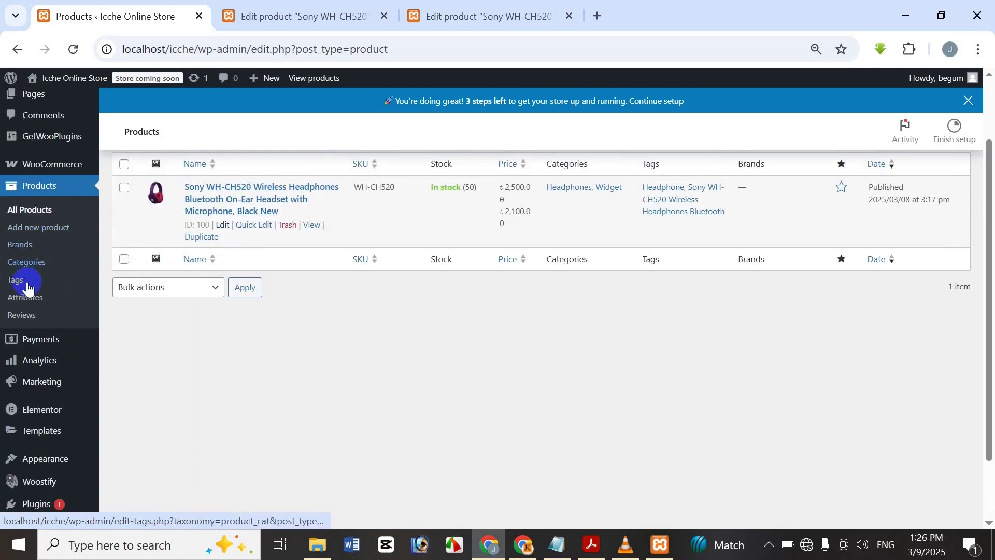
click(34, 305)
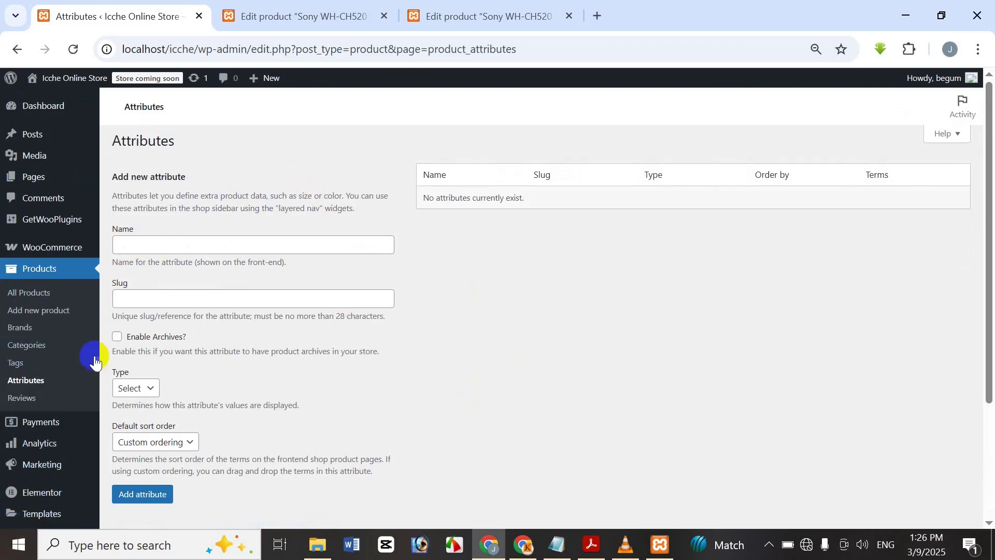
- Add a new product attribute named Color with the type Color
click(149, 249)
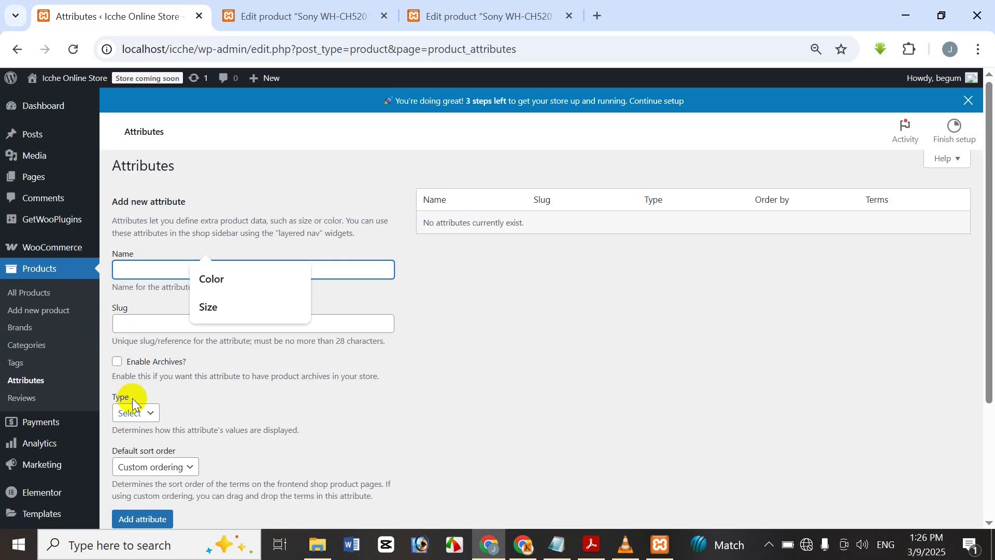
text(Color)
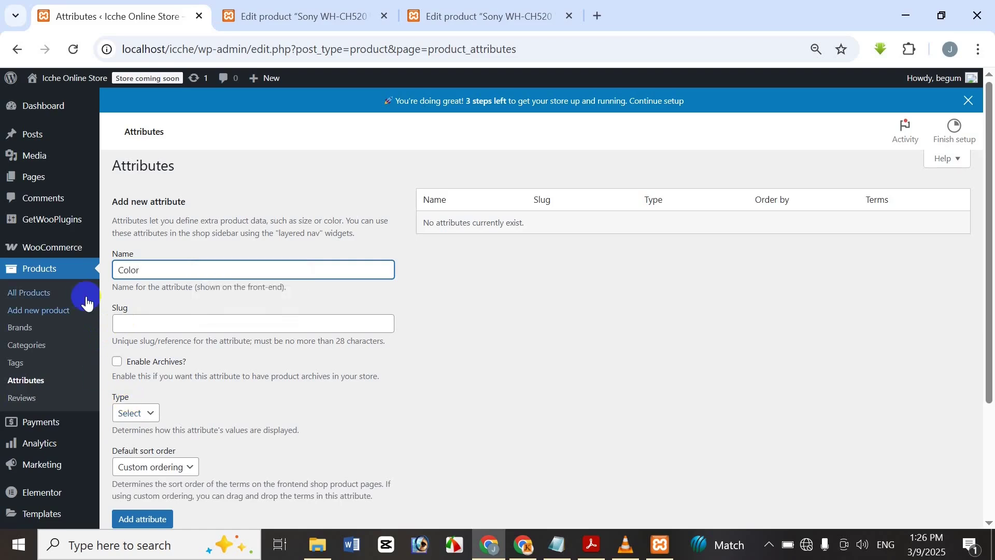
click(151, 414)
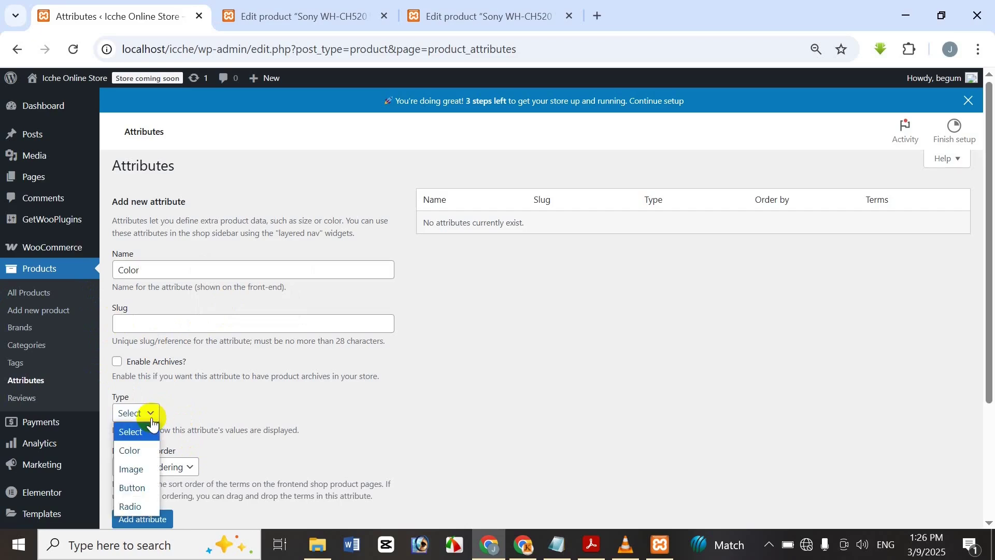
click(131, 451)
scroll(213, 427, down, 1)
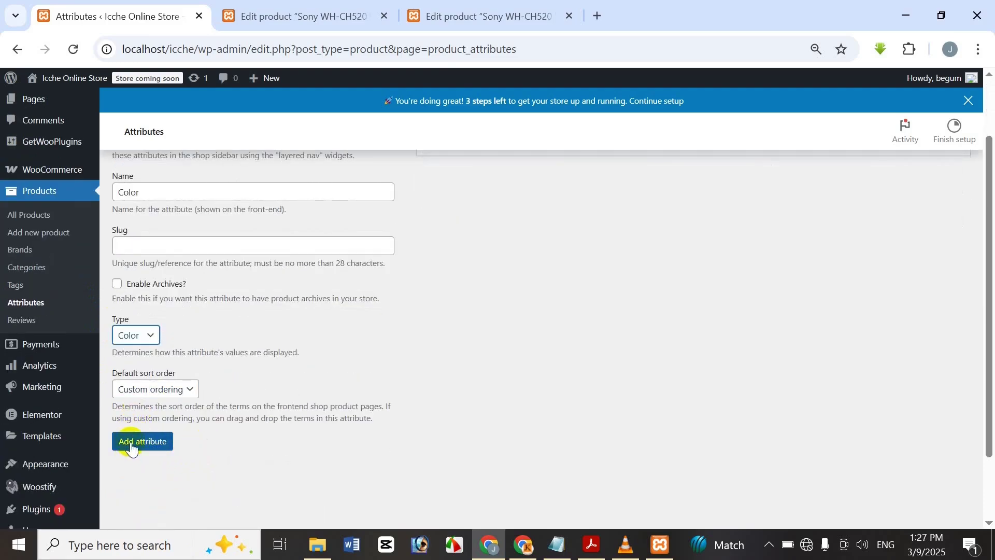
click(151, 393)
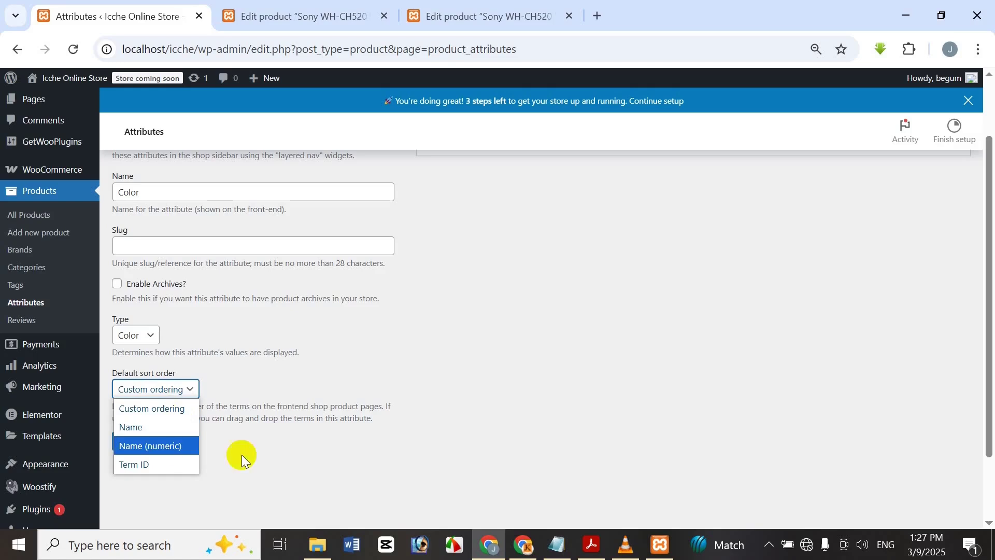
click(249, 413)
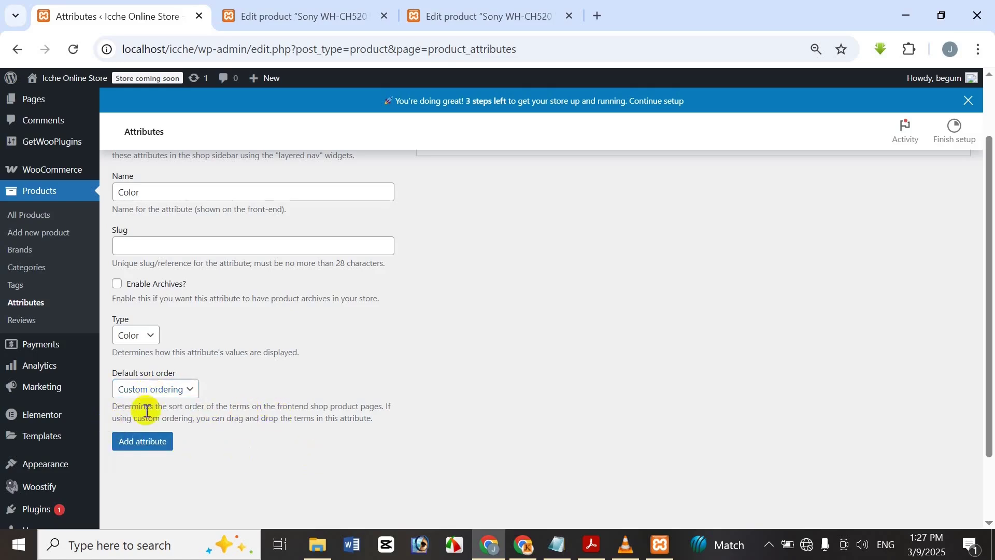
click(142, 442)
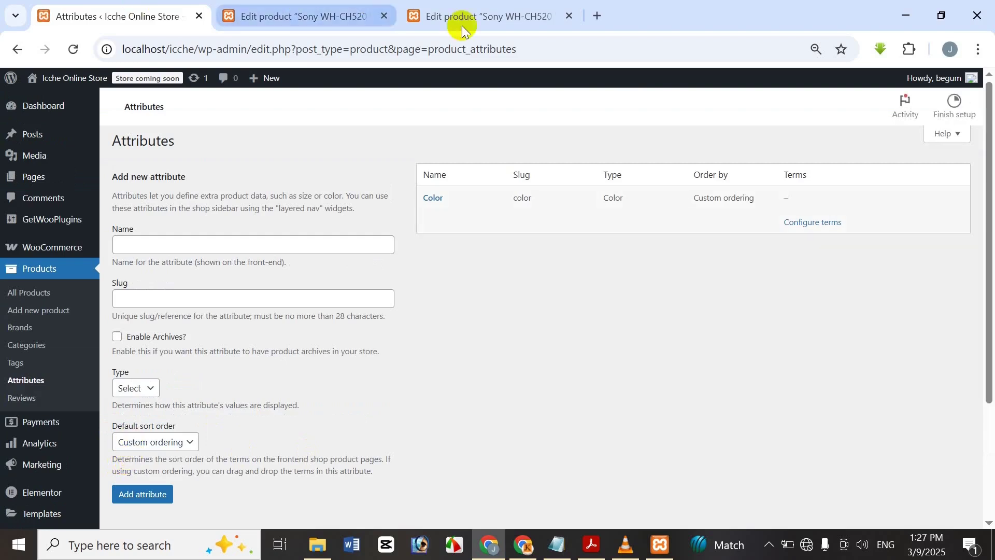
- Open the Color attribute's terms and add a term named Black with the colour #000000
click(815, 223)
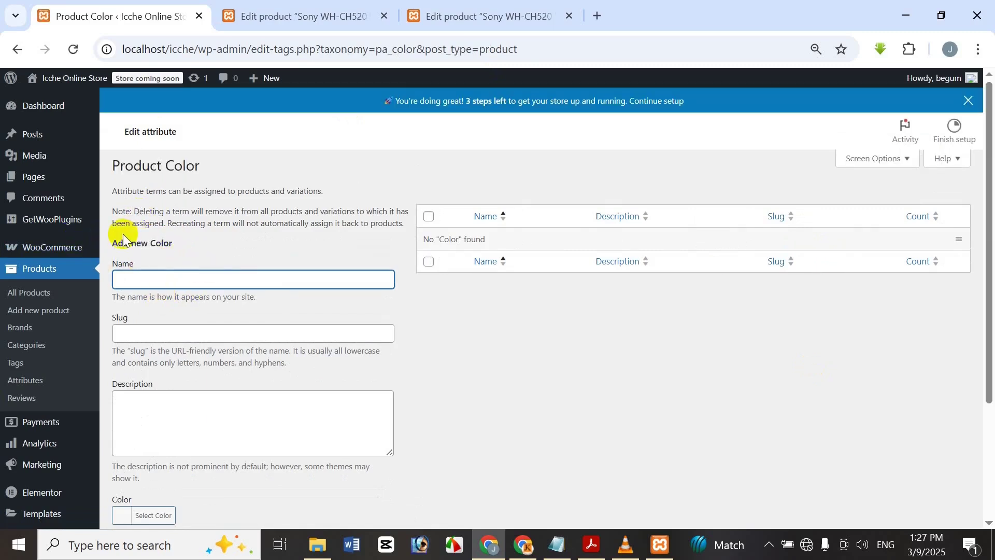
text(Black)
scroll(126, 509, down, 1)
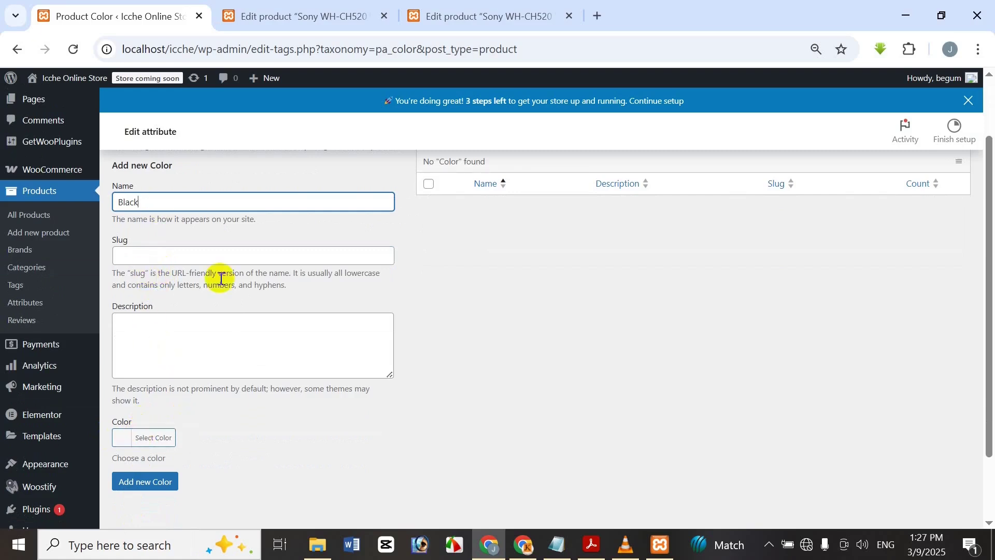
click(62, 372)
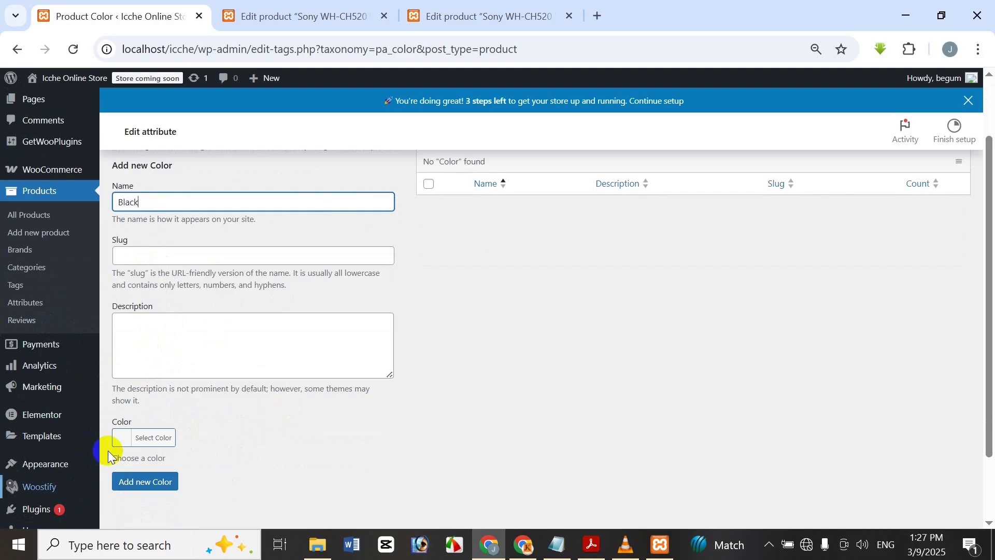
click(136, 437)
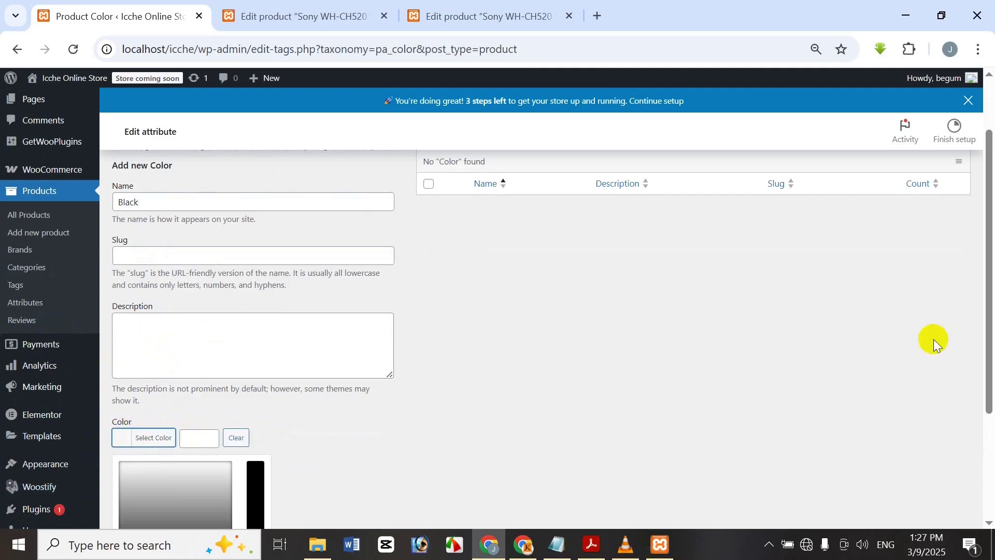
scroll(933, 340, down, 3)
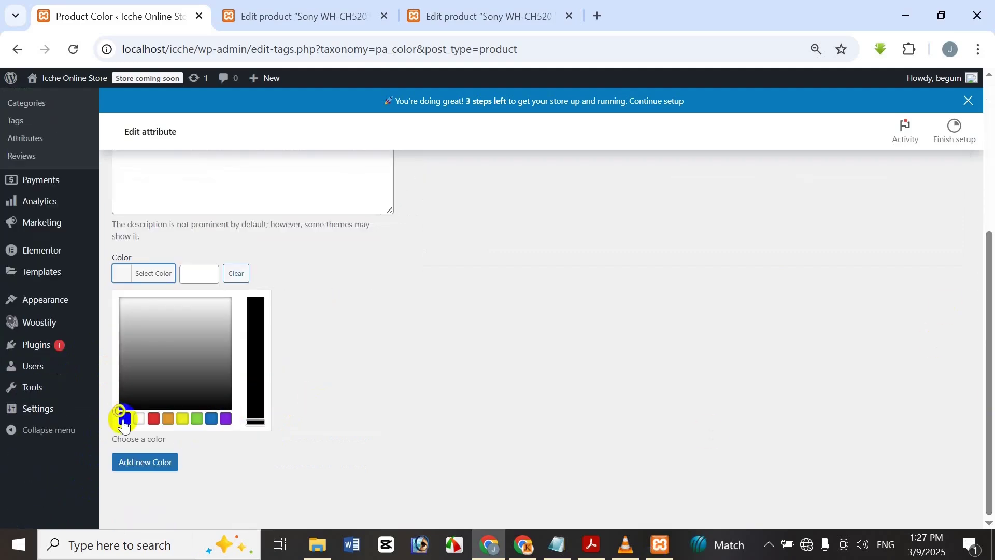
click(124, 420)
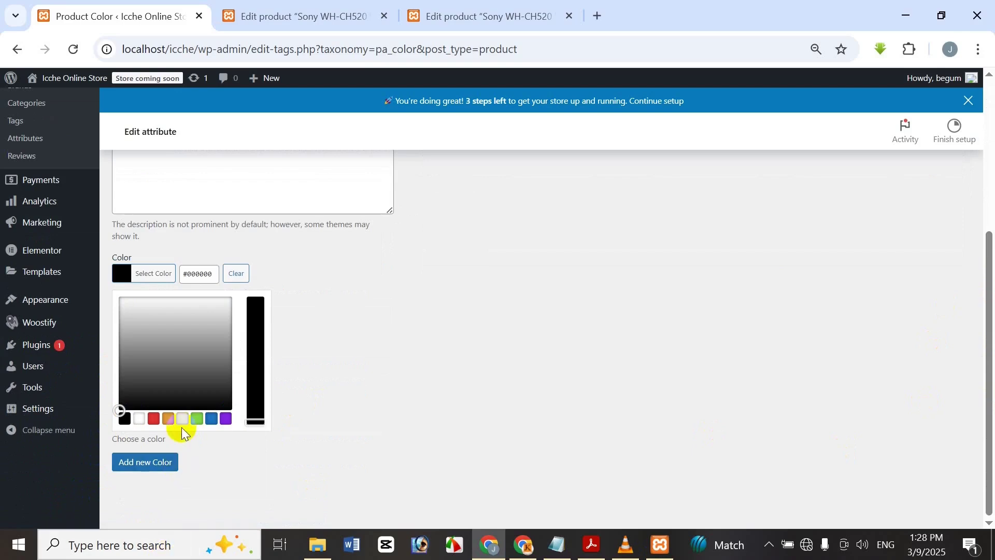
click(307, 342)
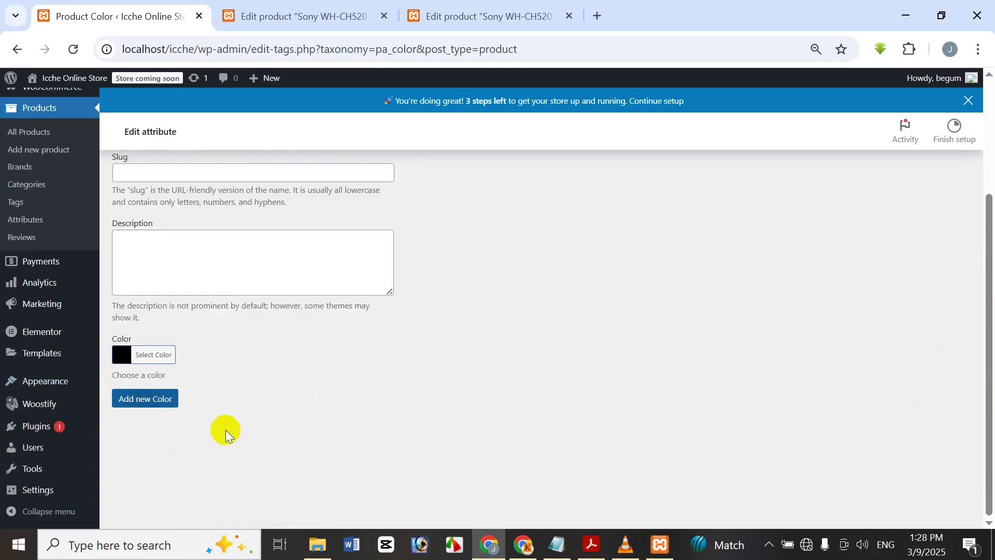
scroll(491, 255, up, 3)
scroll(150, 402, down, 2)
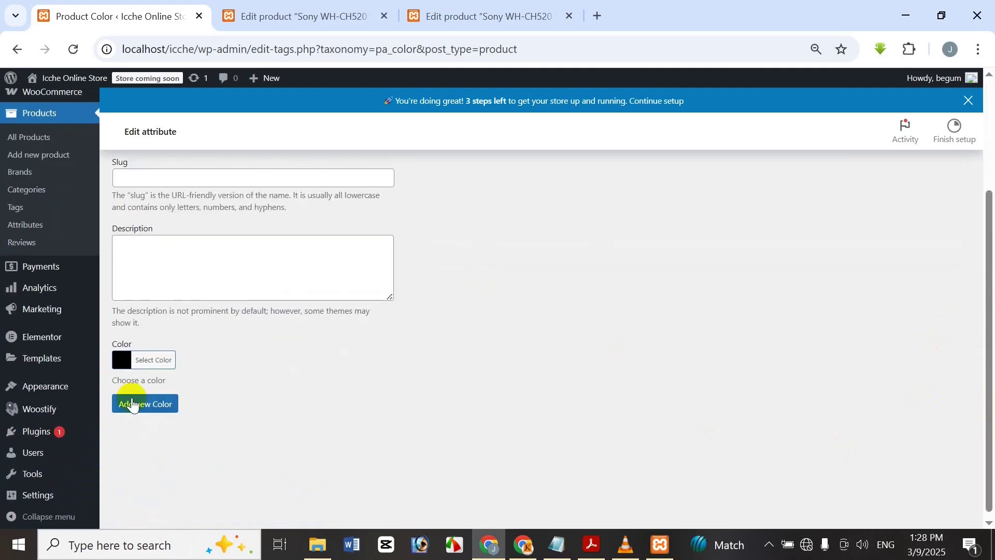
click(132, 405)
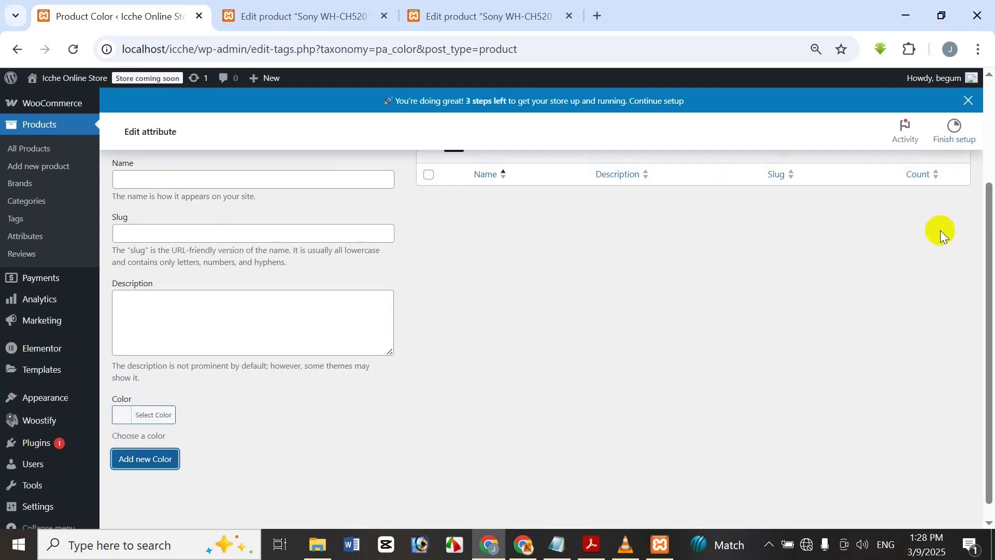
- Add a Color term named Red with the preset red colour #dd3333
scroll(524, 266, up, 3)
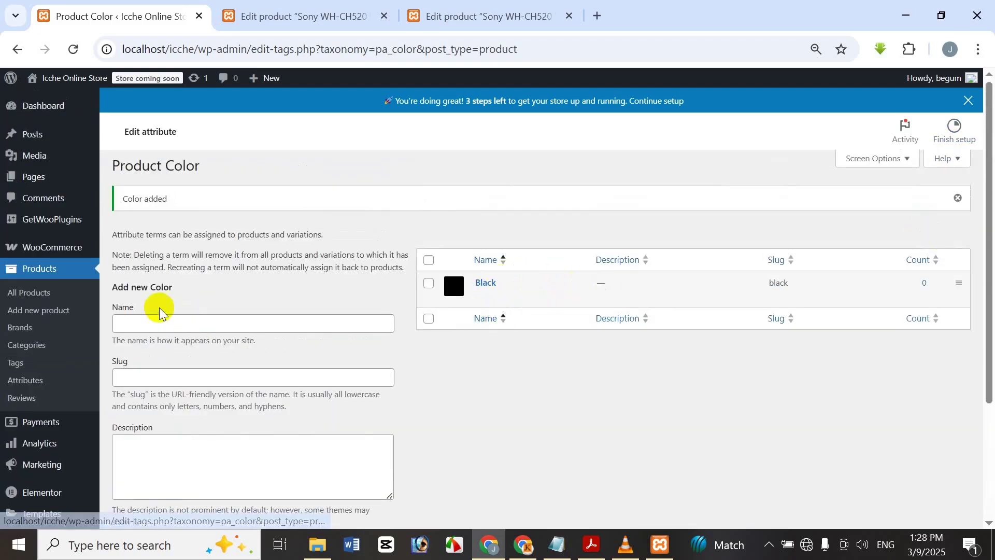
click(215, 324)
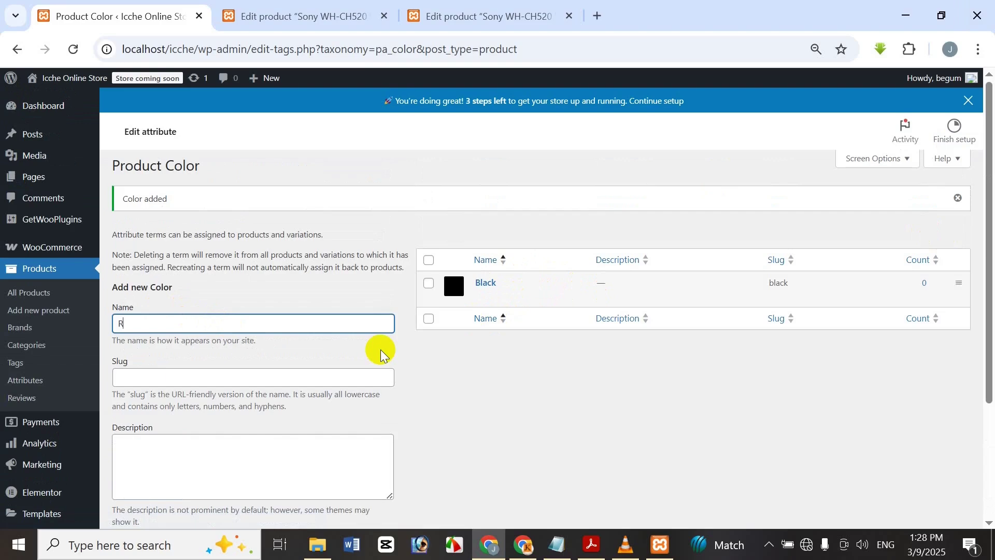
scroll(249, 316, down, 3)
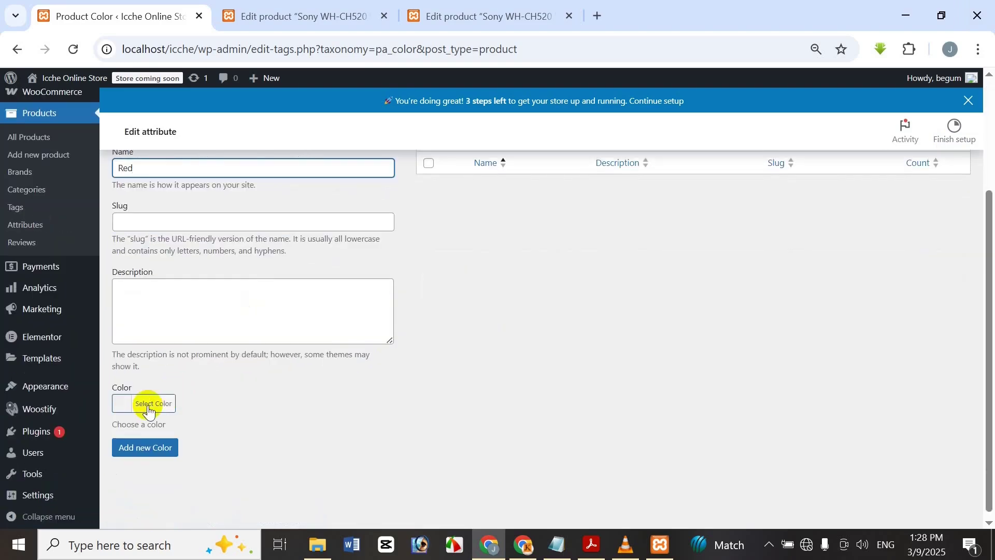
click(141, 405)
scroll(133, 478, down, 3)
click(154, 418)
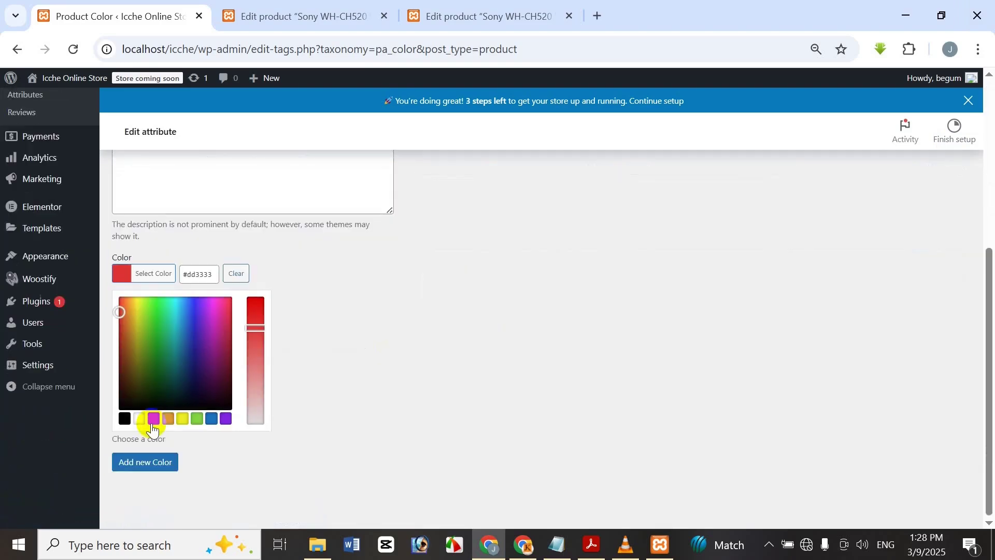
click(453, 312)
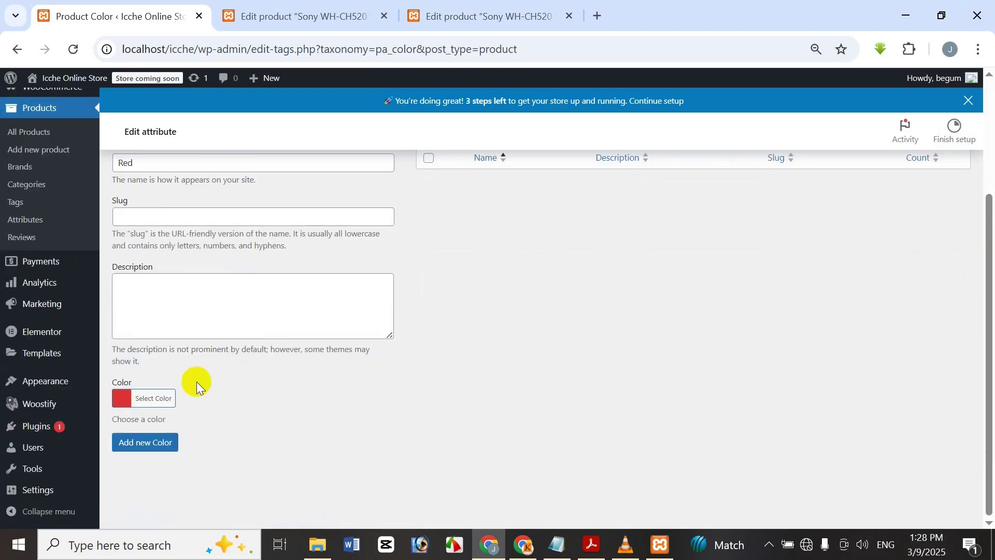
click(154, 439)
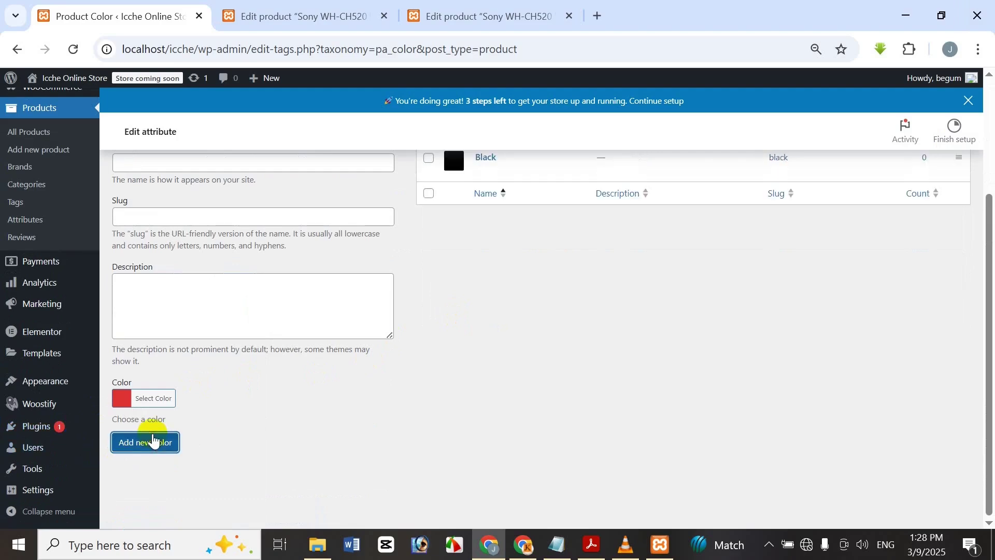
- Add a Color term named Sea Green with the preset green colour #81d742
scroll(244, 316, up, 2)
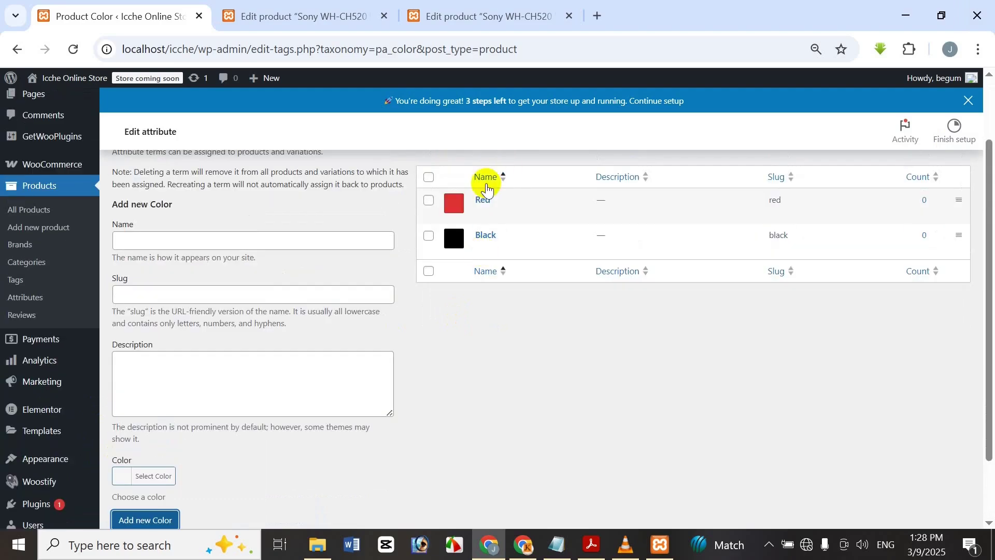
click(212, 242)
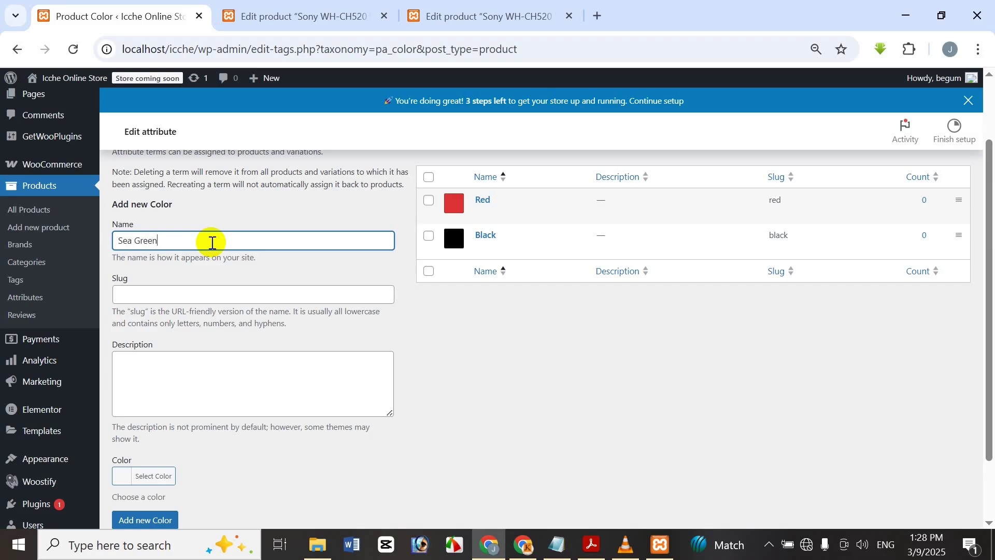
scroll(173, 342, down, 2)
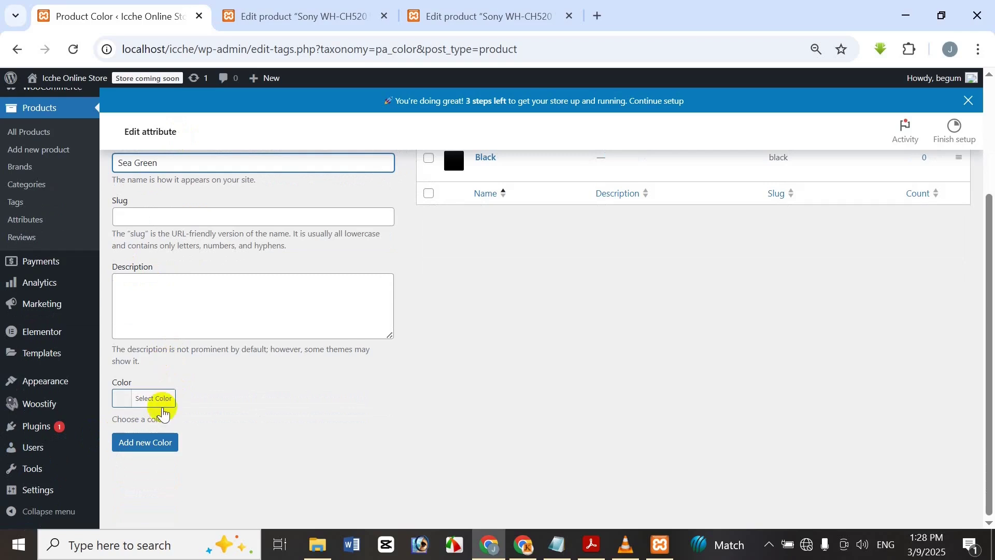
click(157, 410)
scroll(187, 440, down, 3)
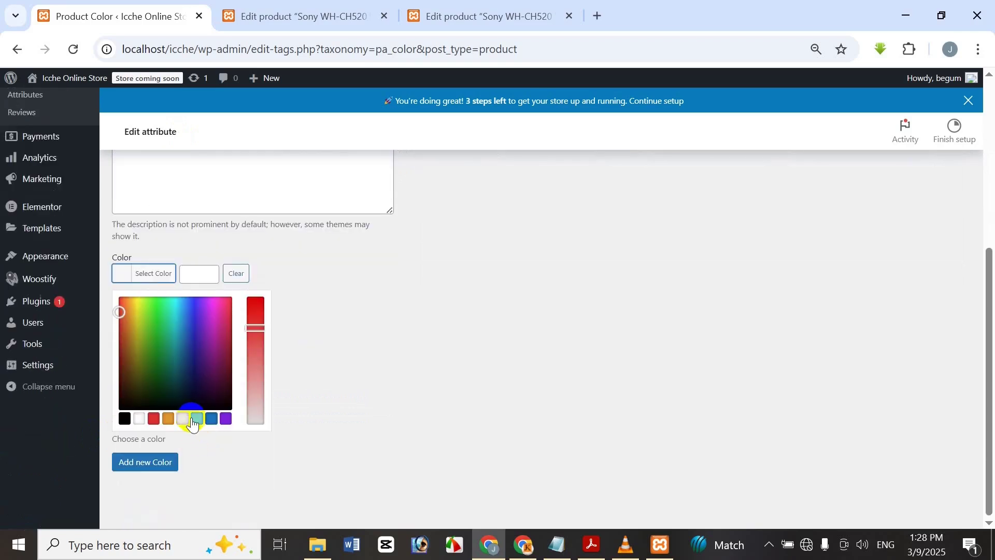
click(197, 421)
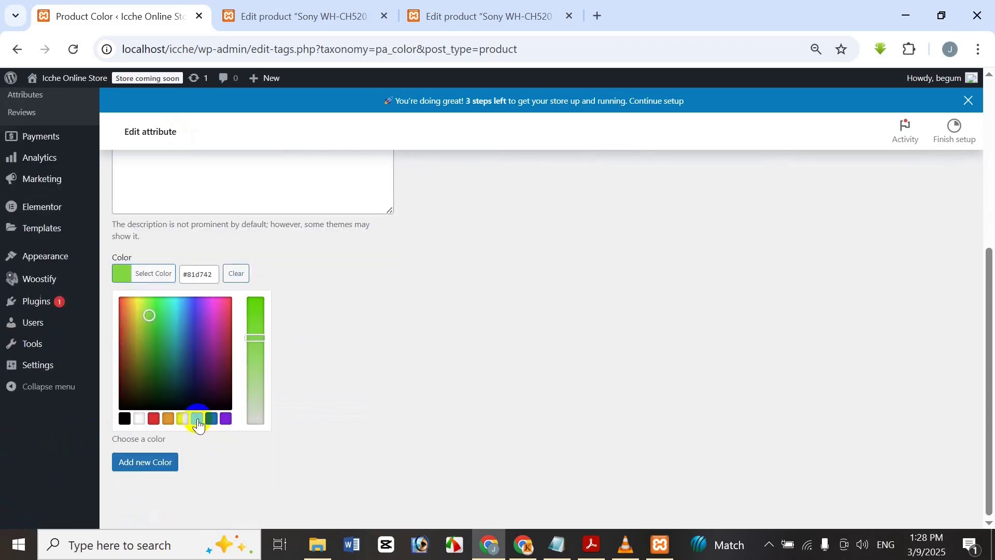
click(329, 286)
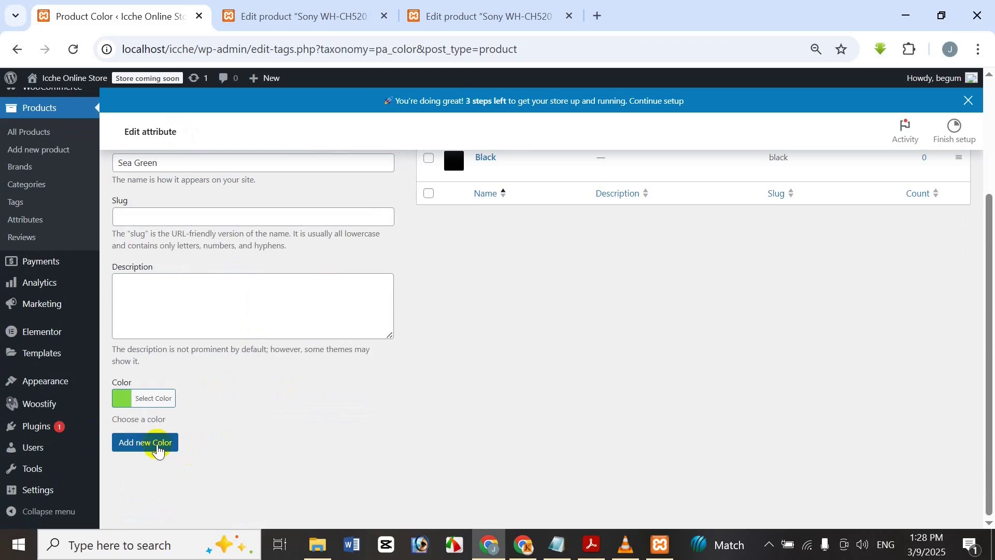
click(158, 451)
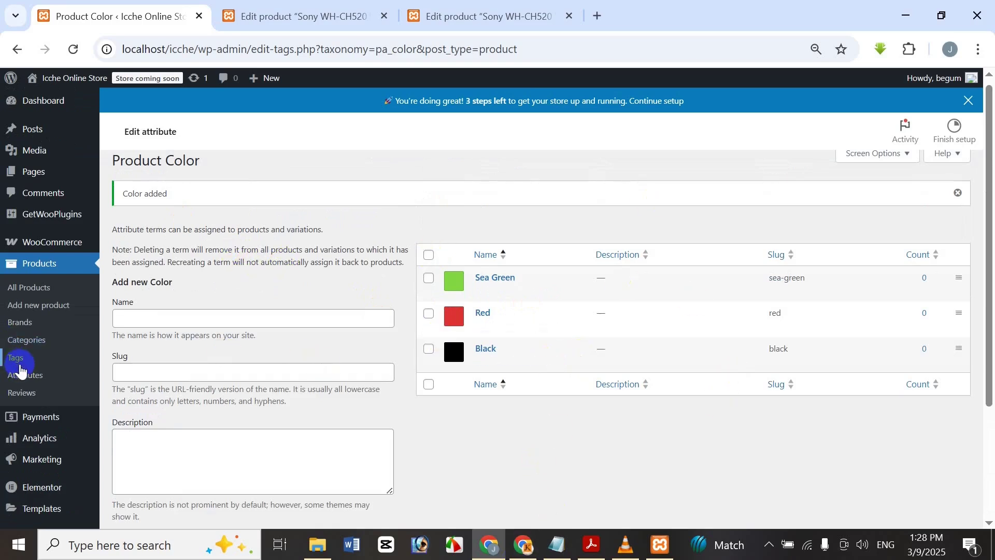
- Return to the product attributes page and add a new attribute named Size with the type Select
click(33, 380)
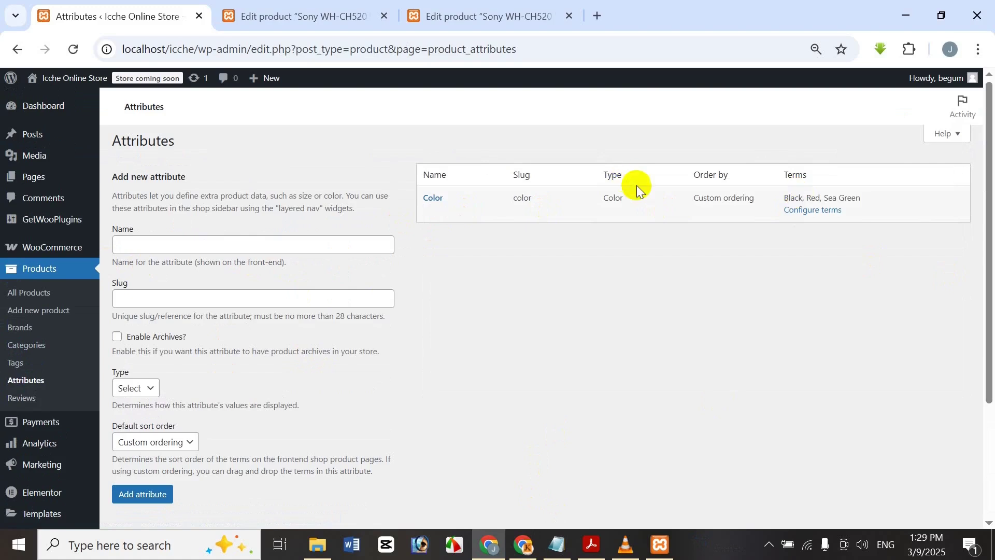
click(274, 247)
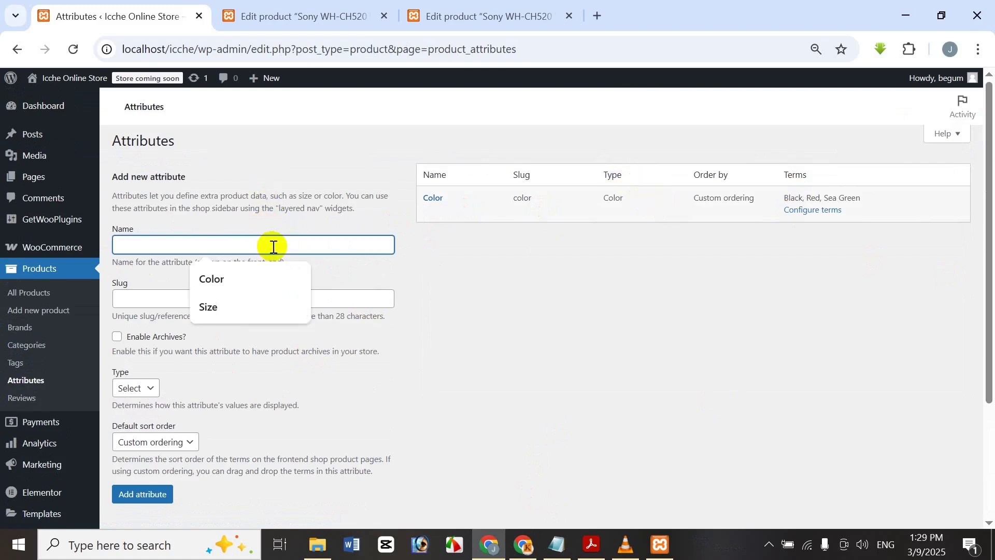
text(Six)
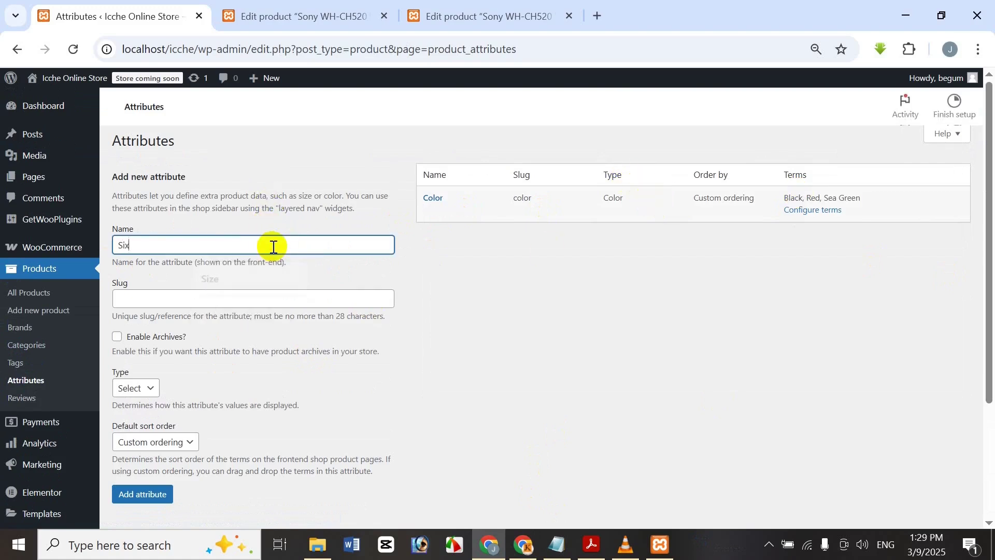
text(e)
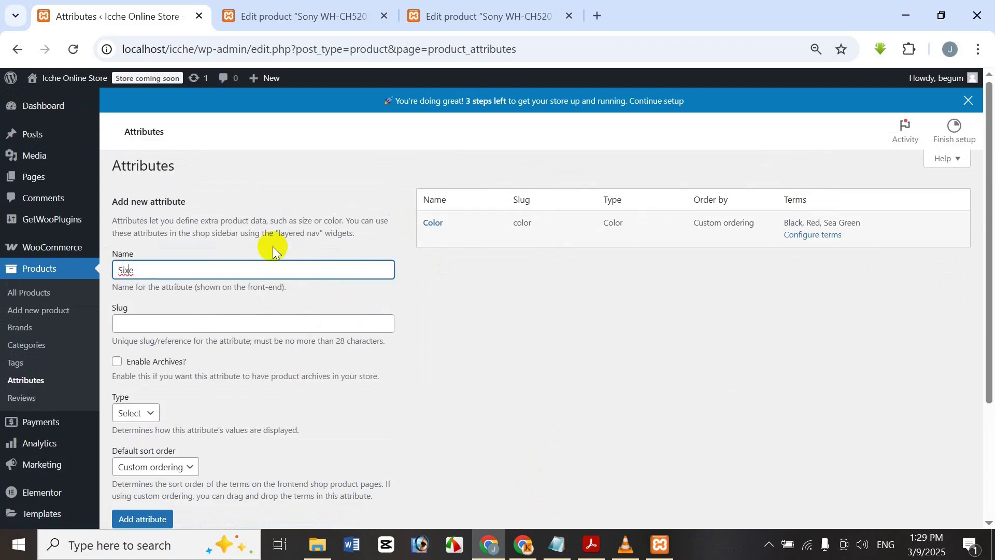
key(Left)
key(BackSpace)
text(z)
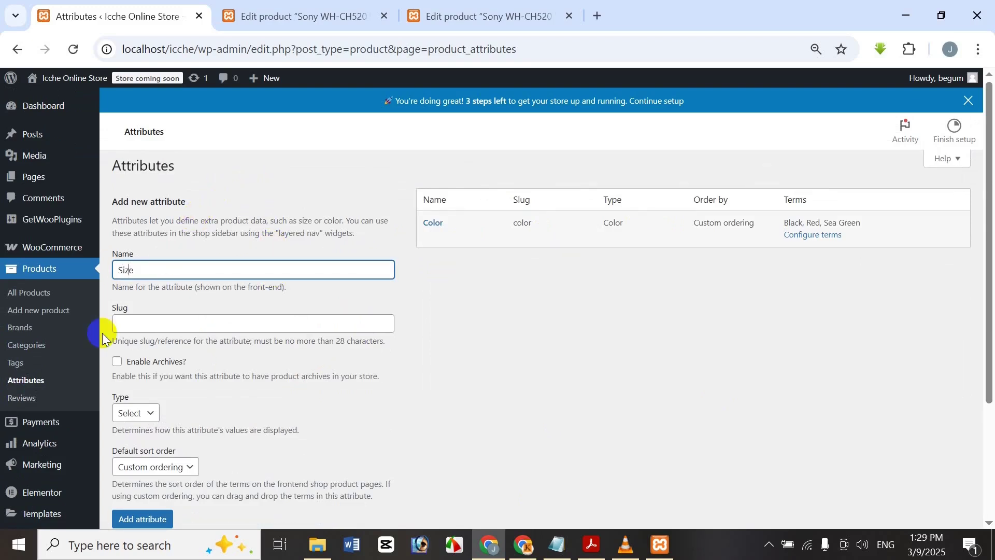
click(129, 413)
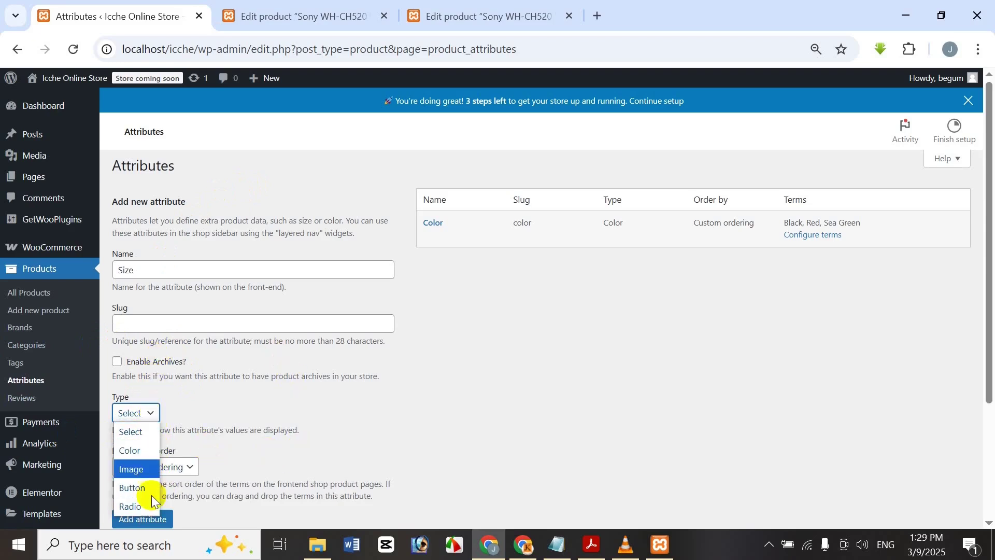
click(259, 386)
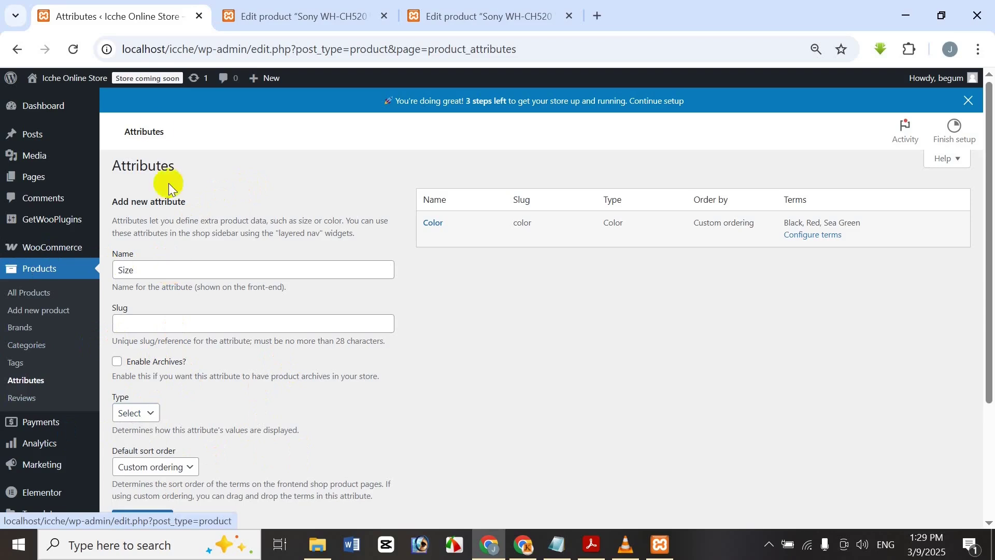
scroll(124, 342, down, 2)
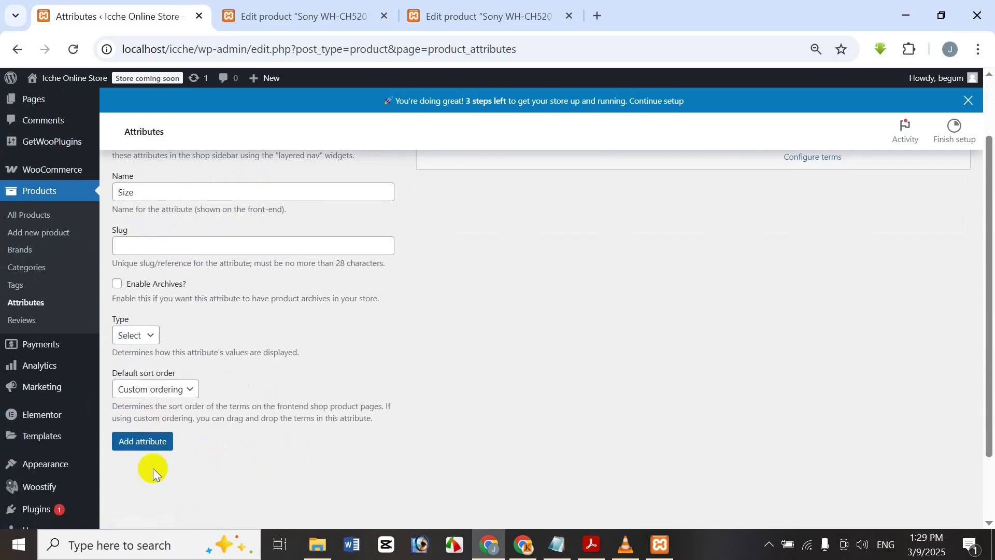
click(147, 441)
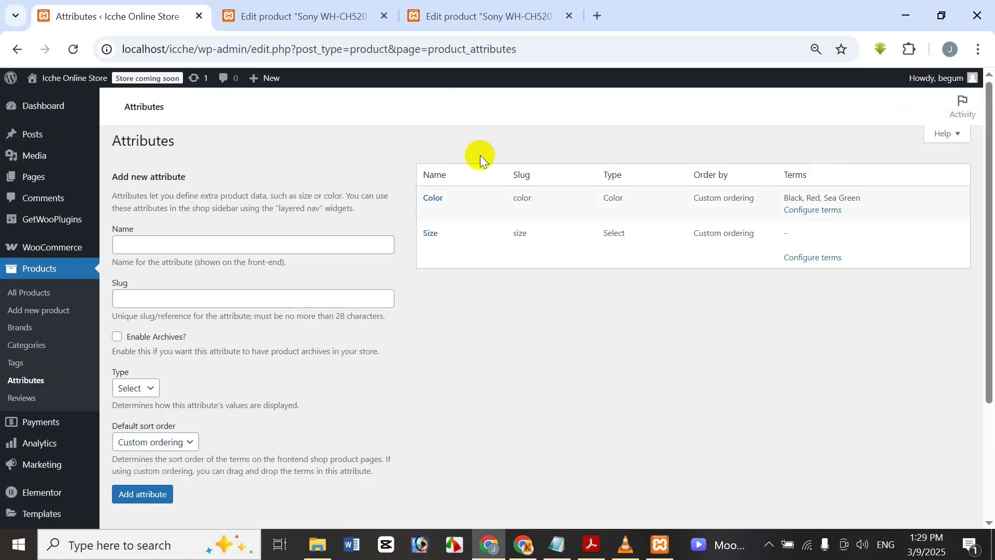
- Open the Size attribute's terms and add two terms named Adult and Kids
click(804, 259)
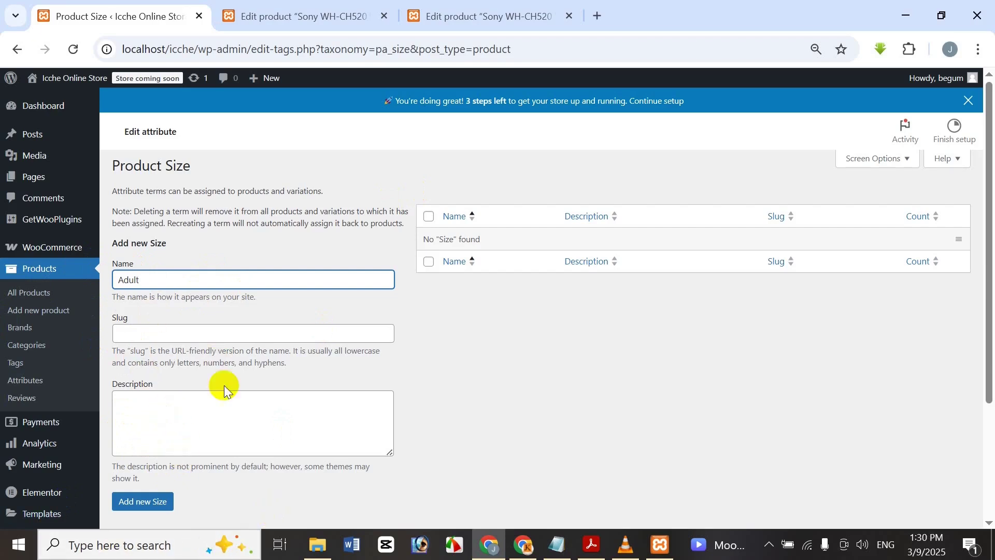
click(135, 509)
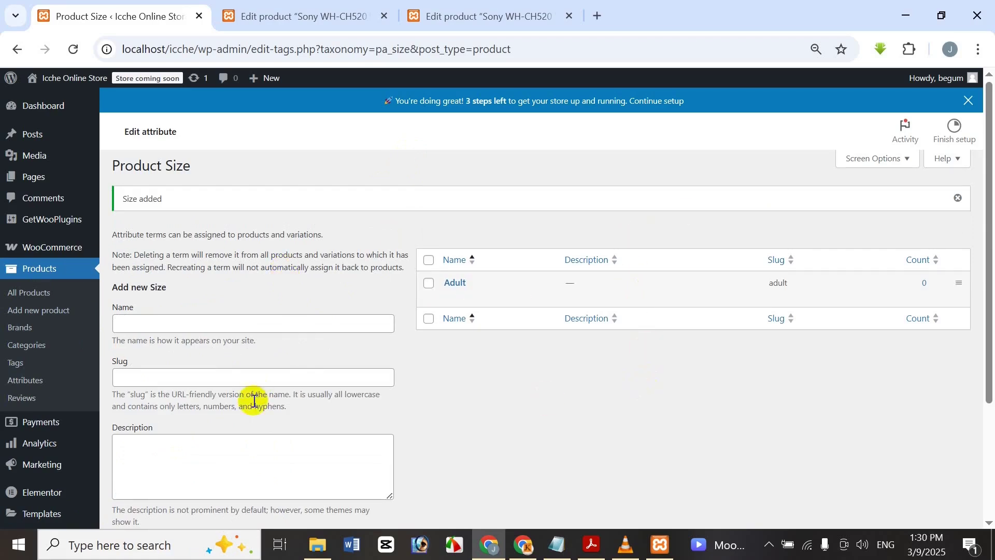
click(225, 330)
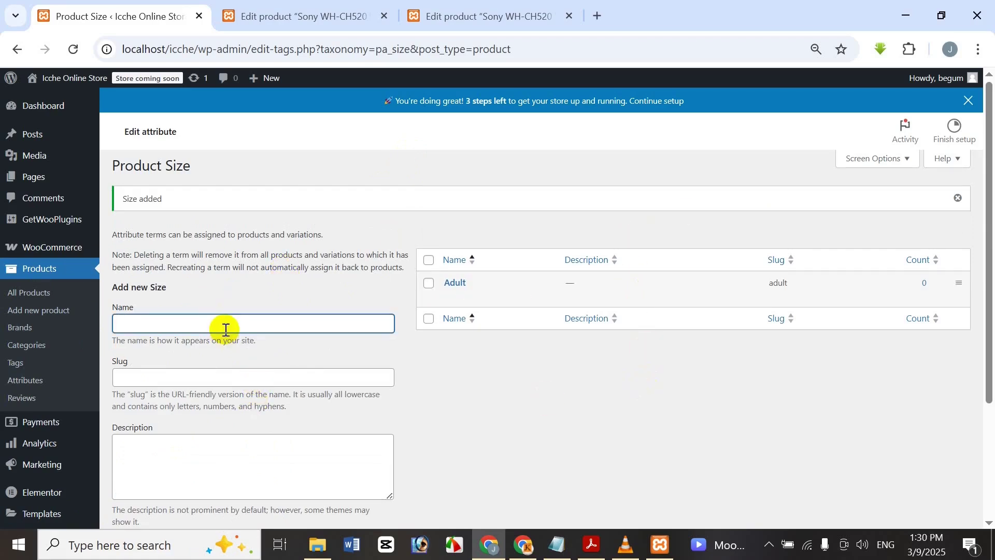
text(Kids)
scroll(261, 226, down, 1)
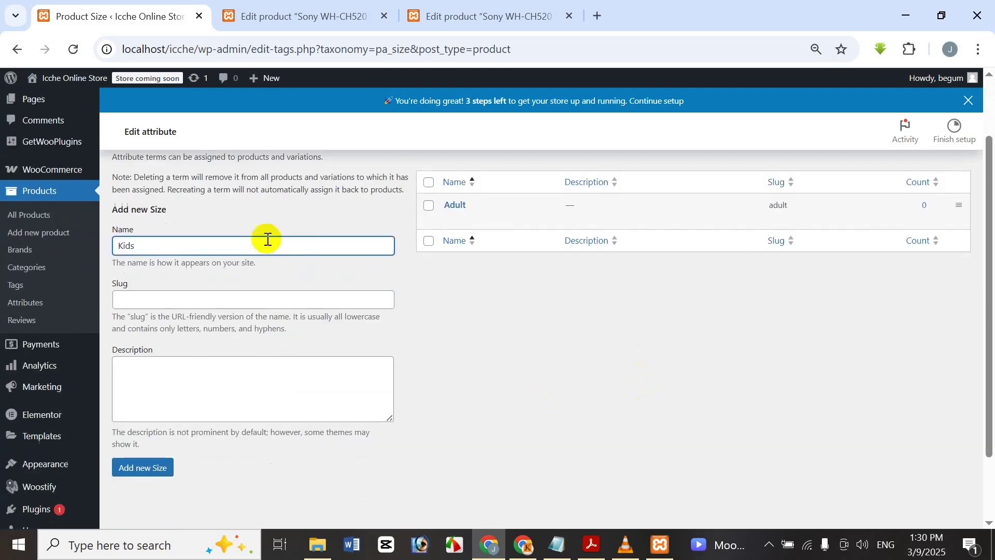
click(171, 471)
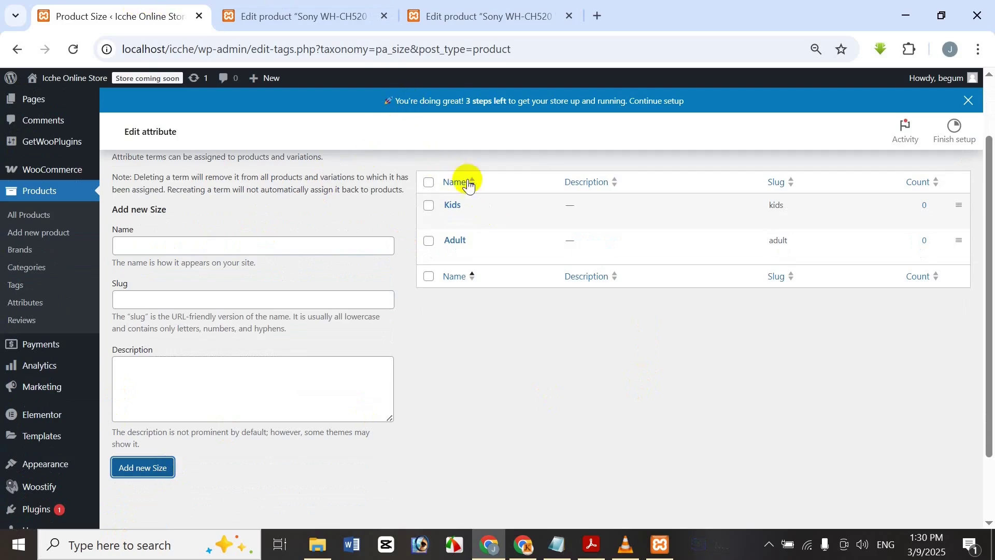
scroll(484, 189, up, 2)
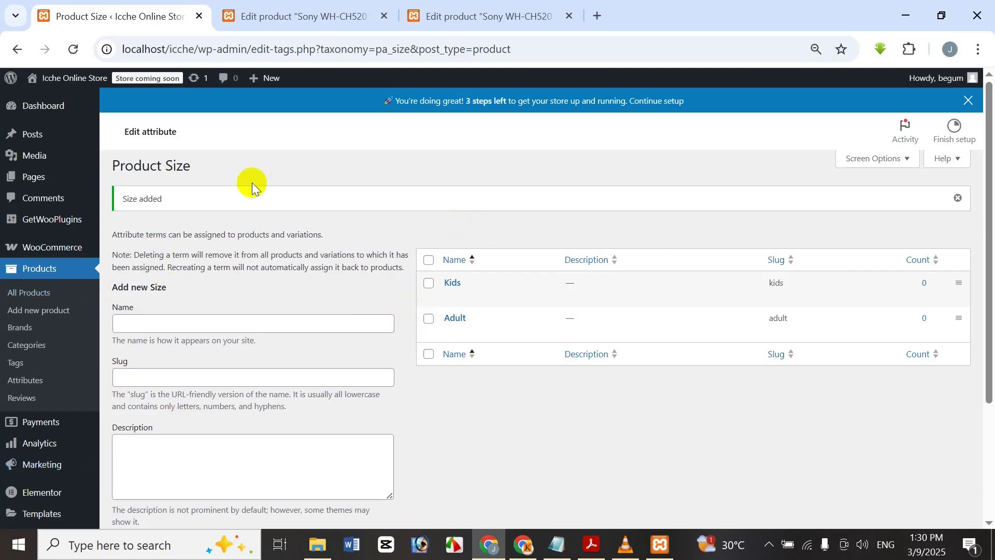
- Return to the edit page of the Sony WH-CH520 headphones draft and reload it
scroll(235, 204, down, 3)
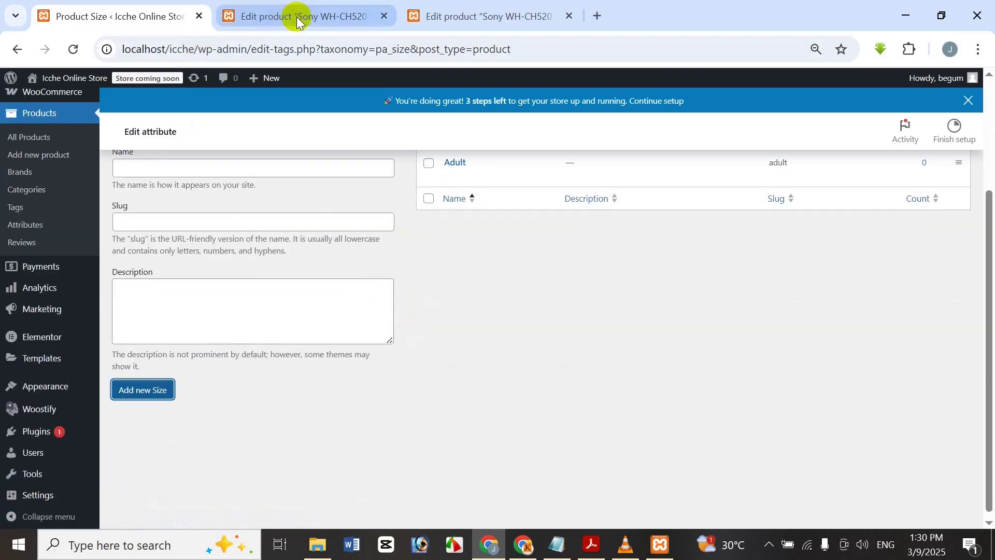
click(365, 100)
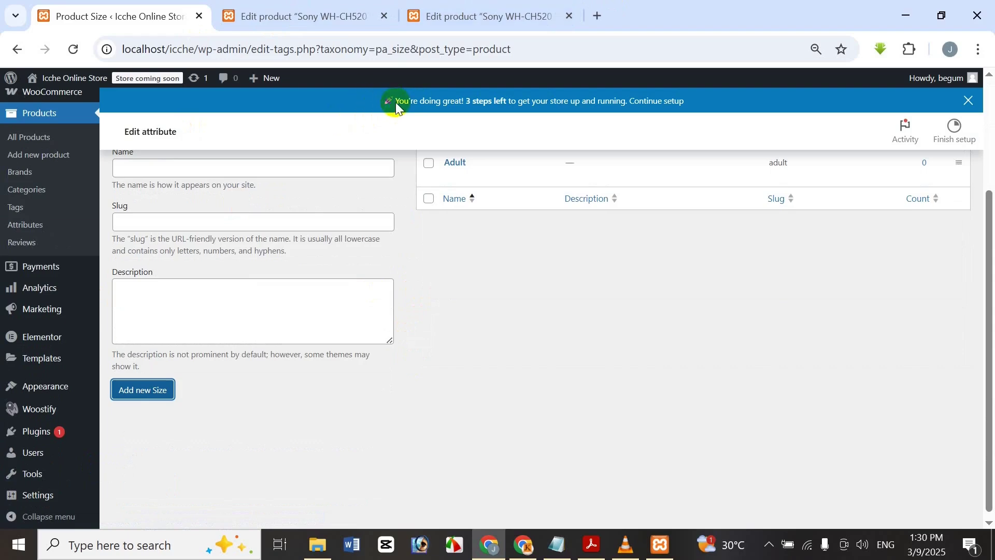
click(515, 10)
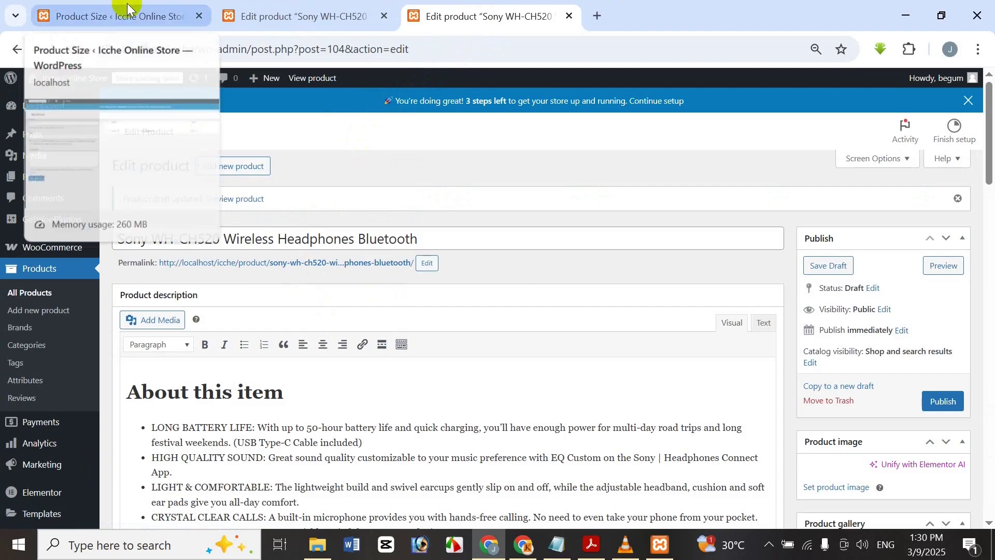
scroll(456, 363, down, 3)
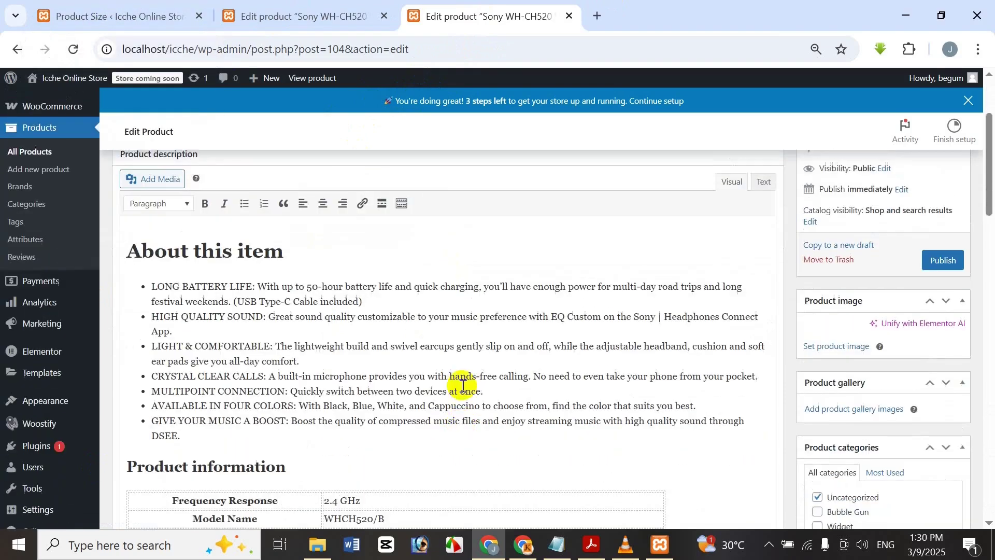
scroll(462, 382, up, 3)
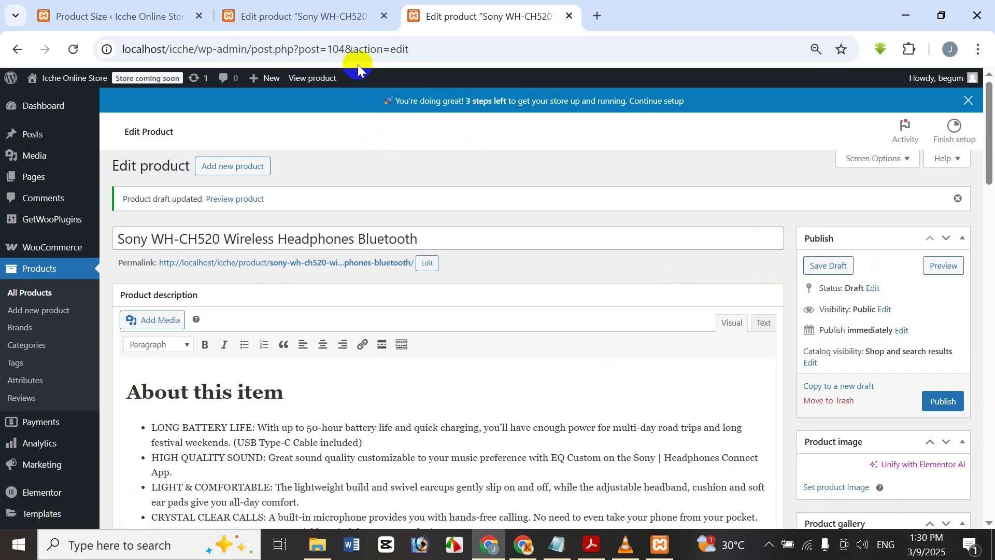
click(74, 48)
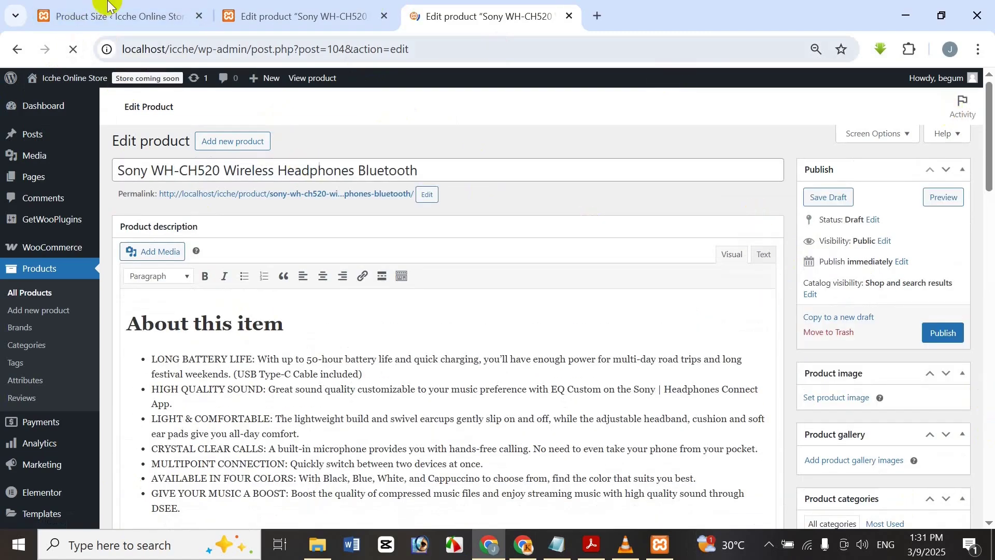
click(83, 5)
click(493, 7)
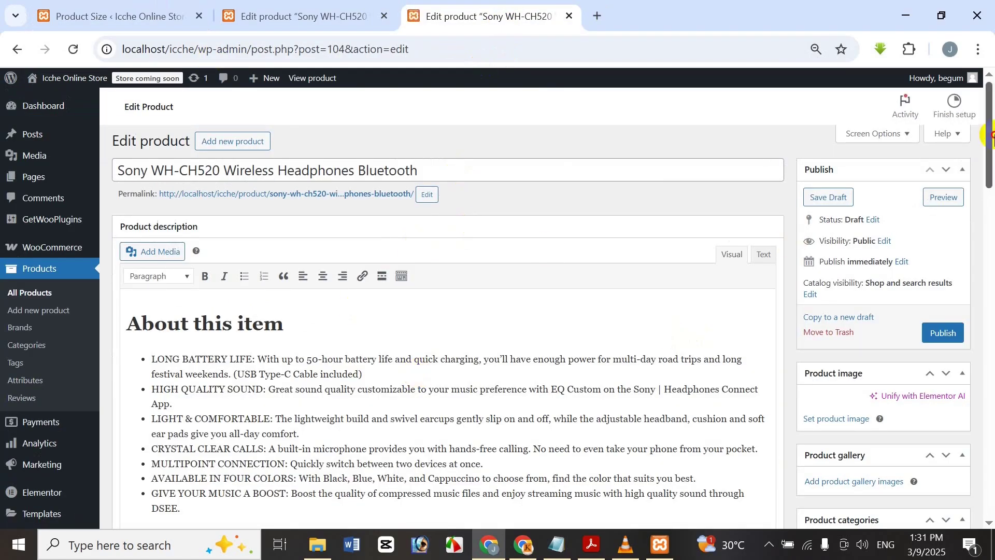
- Open the attributes in the product data and remove the blank new attribute, accepting the removal
drag(991, 169, 883, 420)
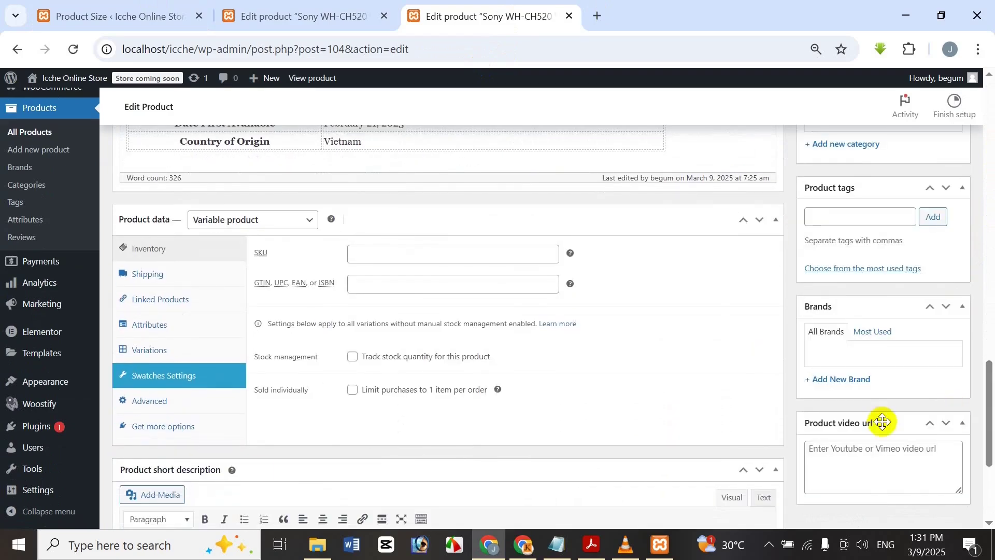
click(150, 327)
click(148, 350)
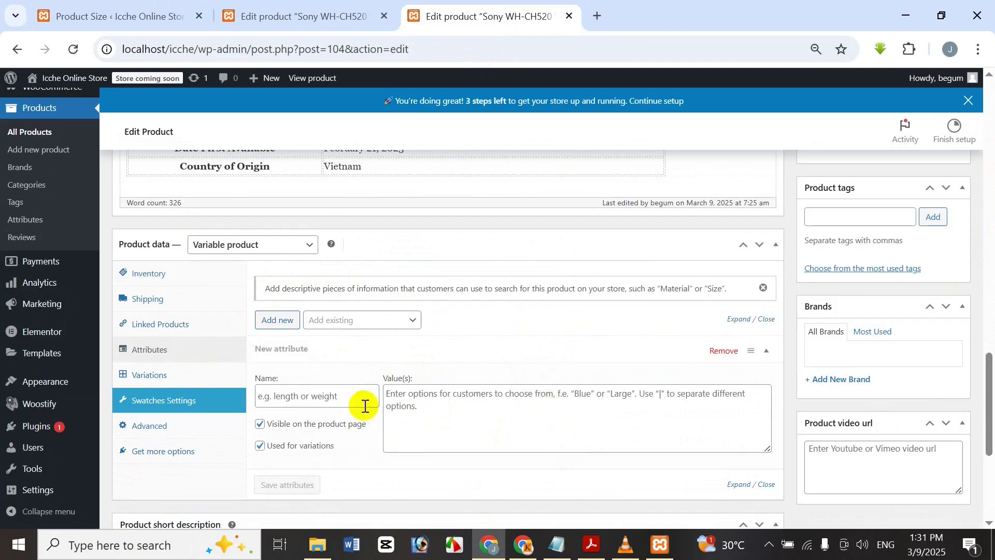
click(713, 356)
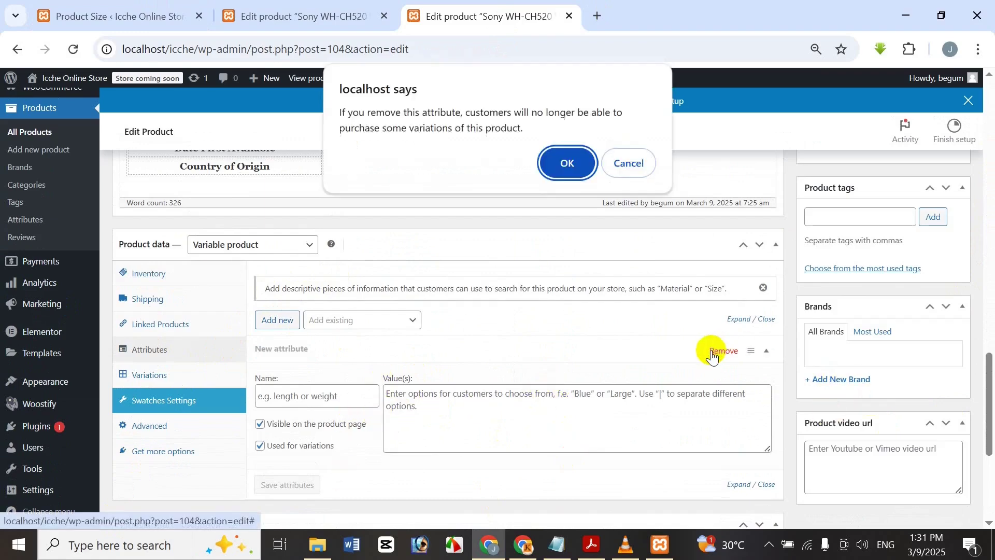
click(570, 164)
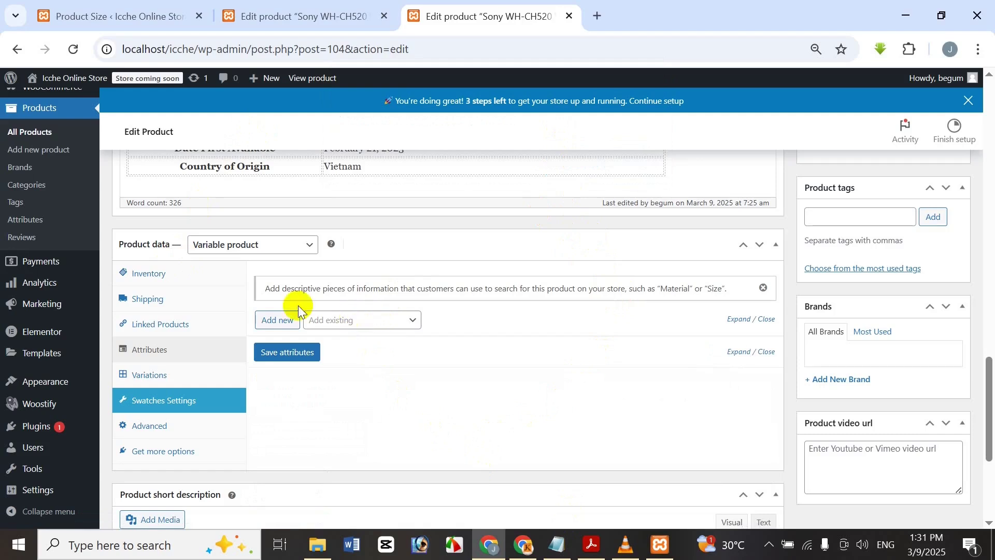
- Add the existing Color attribute to the product with all its values: Black, Red and Sea Green
click(340, 318)
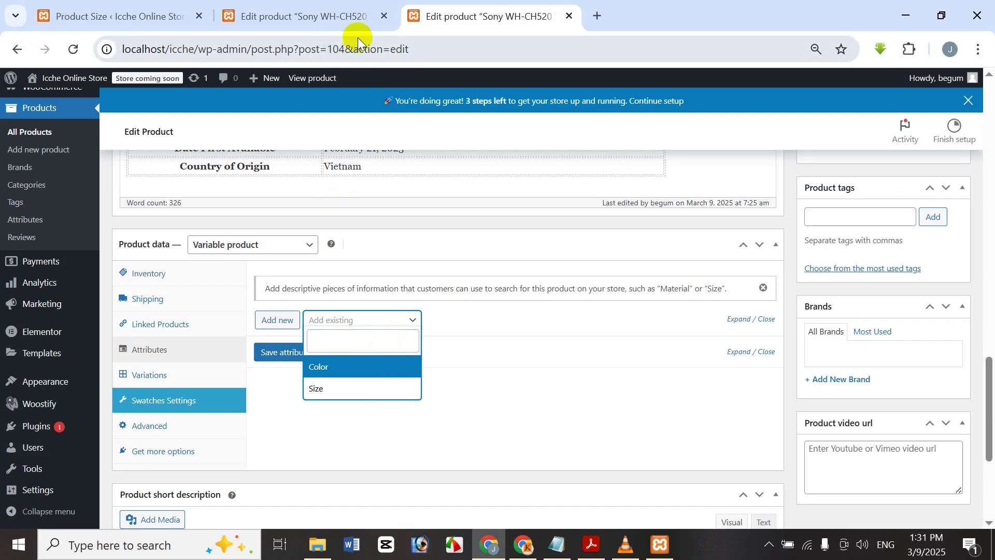
click(340, 367)
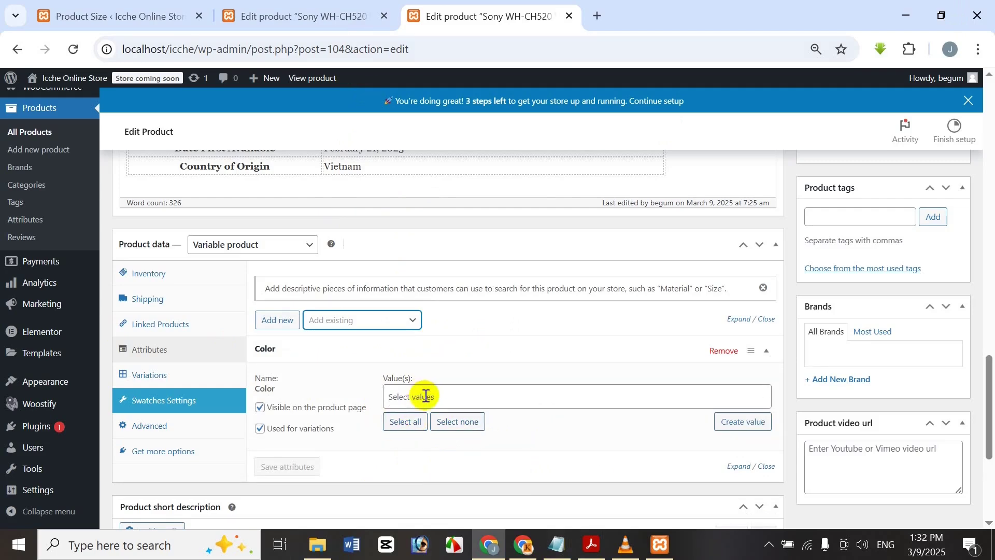
click(400, 424)
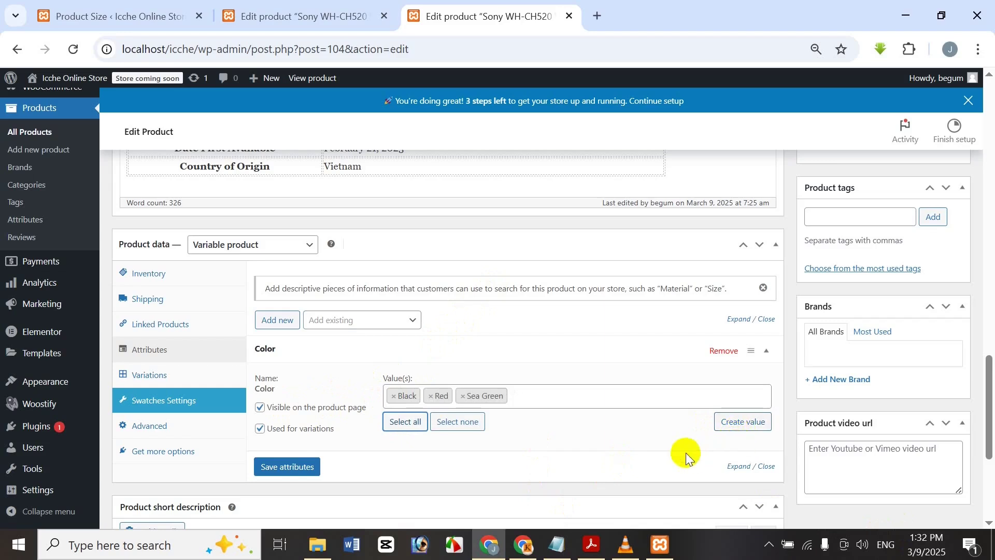
click(461, 422)
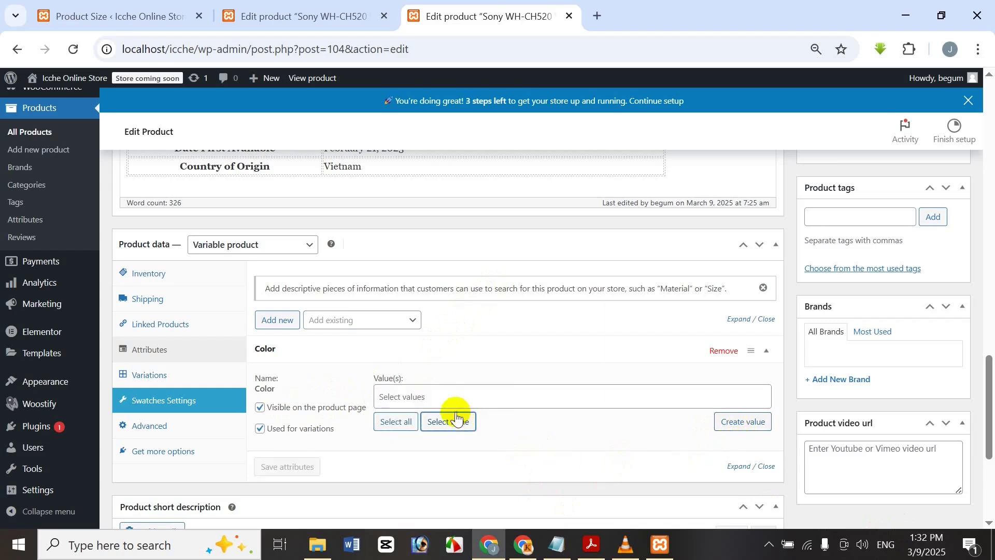
click(448, 406)
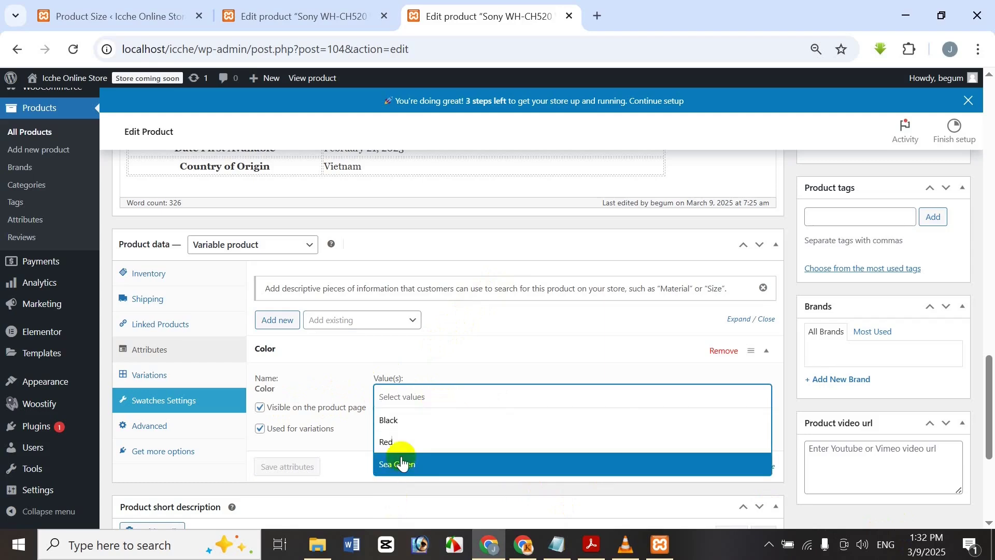
click(343, 459)
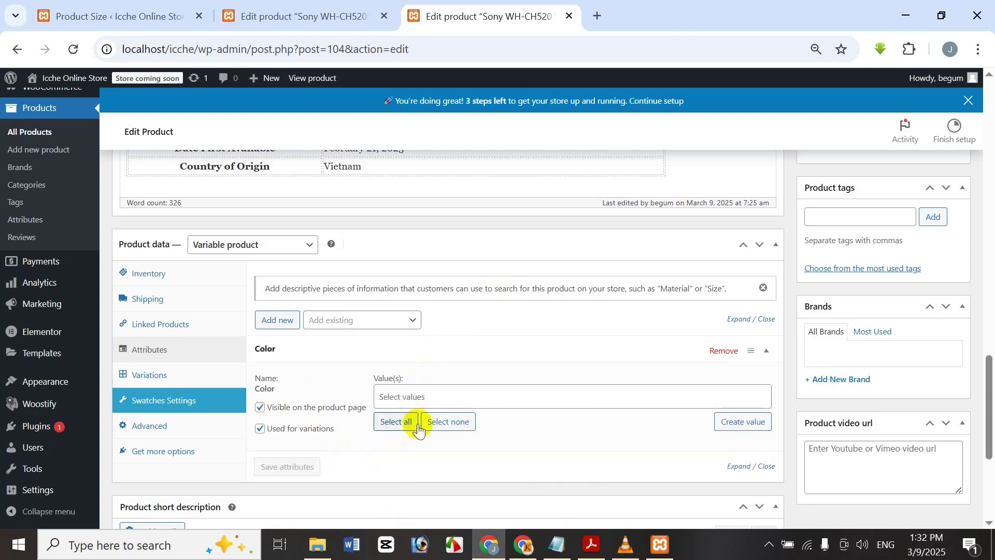
click(395, 422)
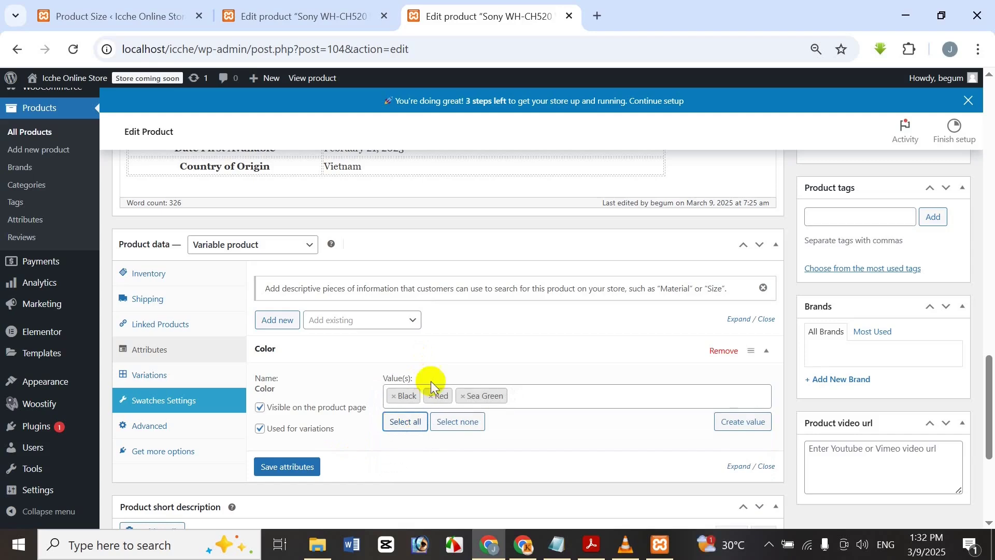
- Add the existing Size attribute with all its values, Adult and Kids, and save the product's attributes
click(361, 324)
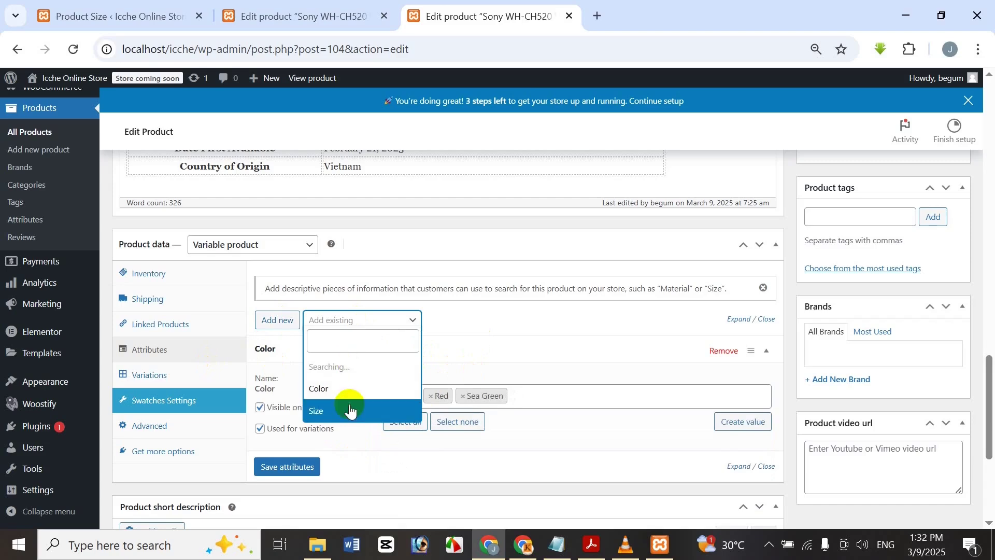
click(338, 387)
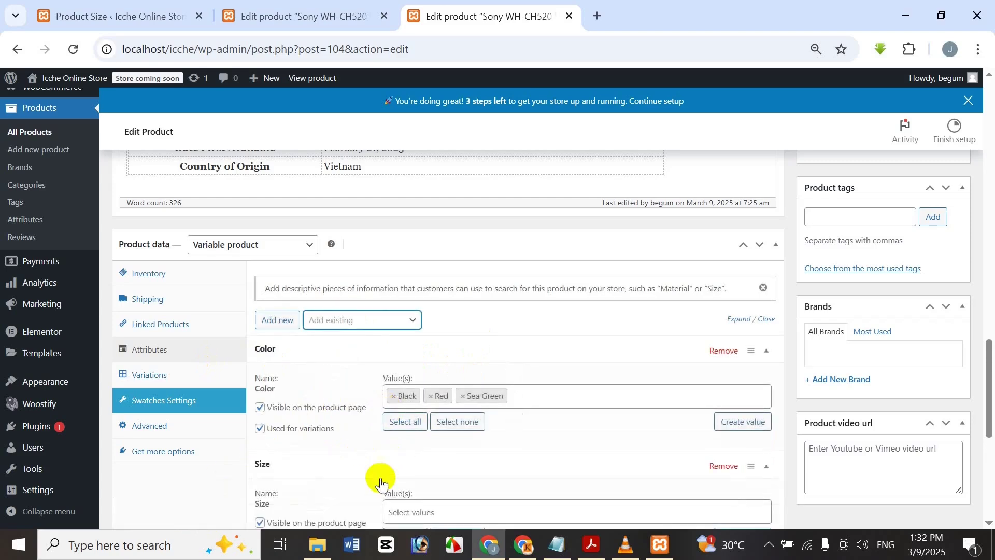
scroll(394, 467, down, 3)
scroll(420, 337, up, 2)
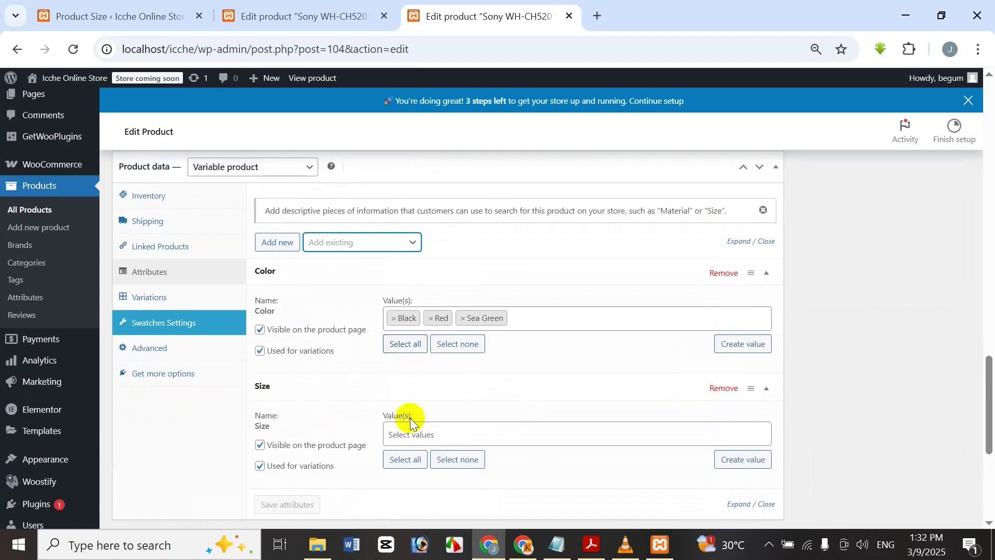
click(431, 436)
click(430, 496)
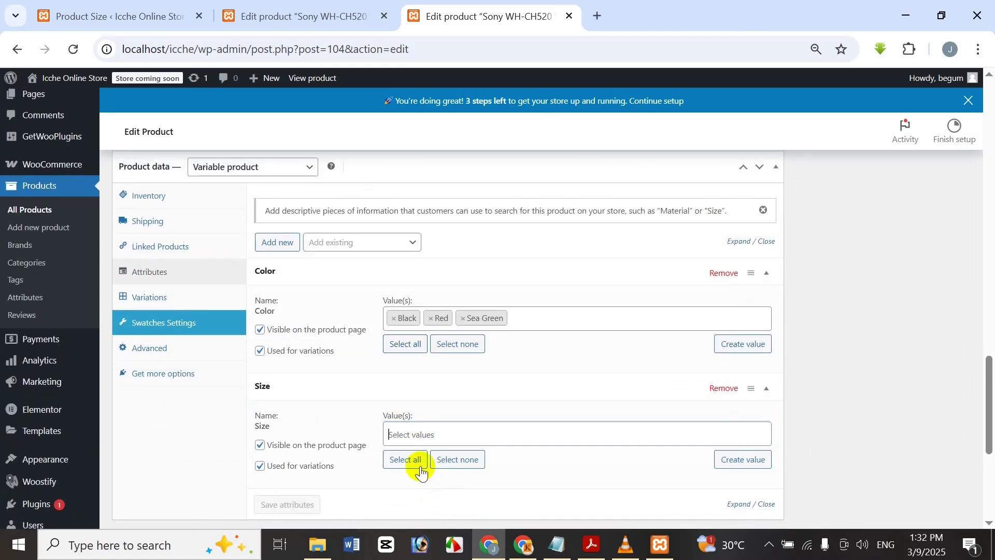
click(405, 457)
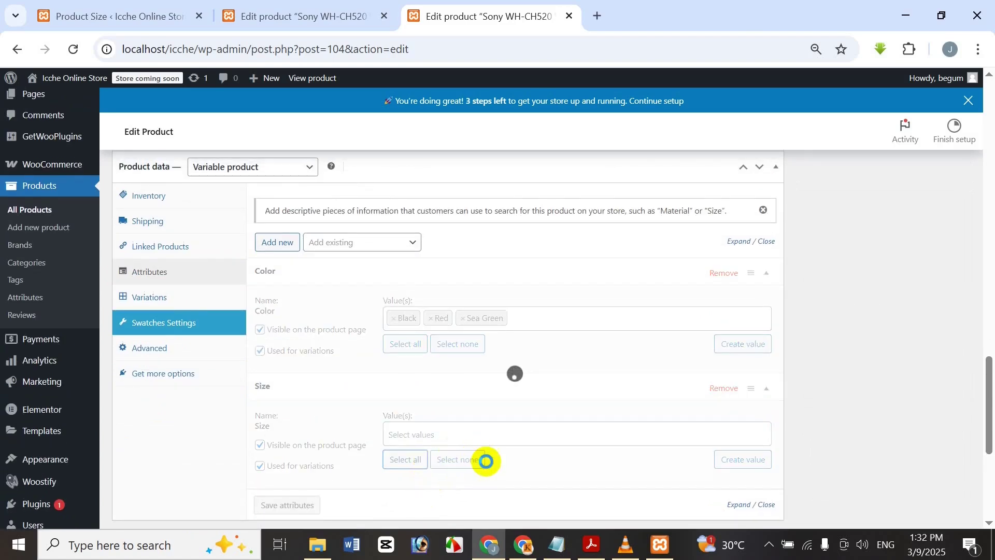
click(474, 460)
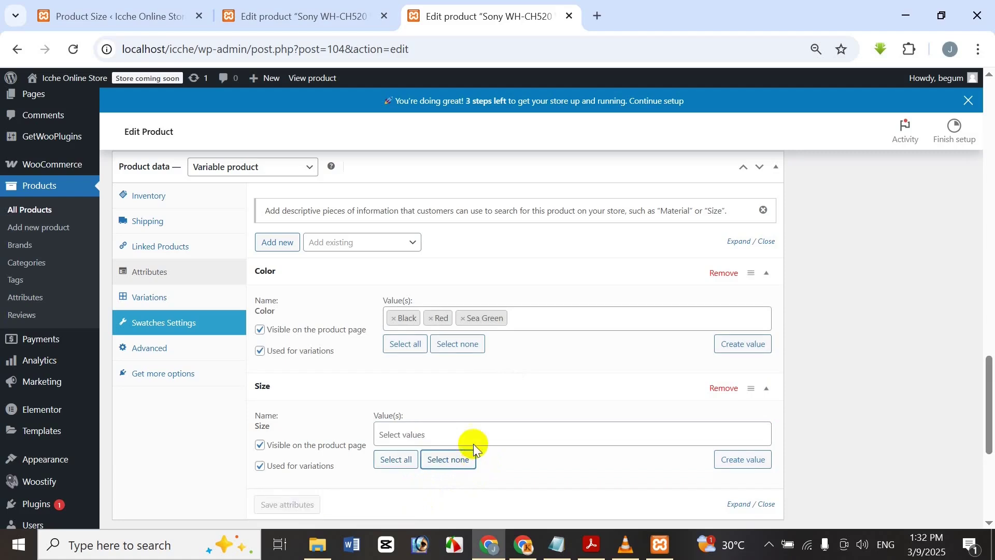
click(404, 461)
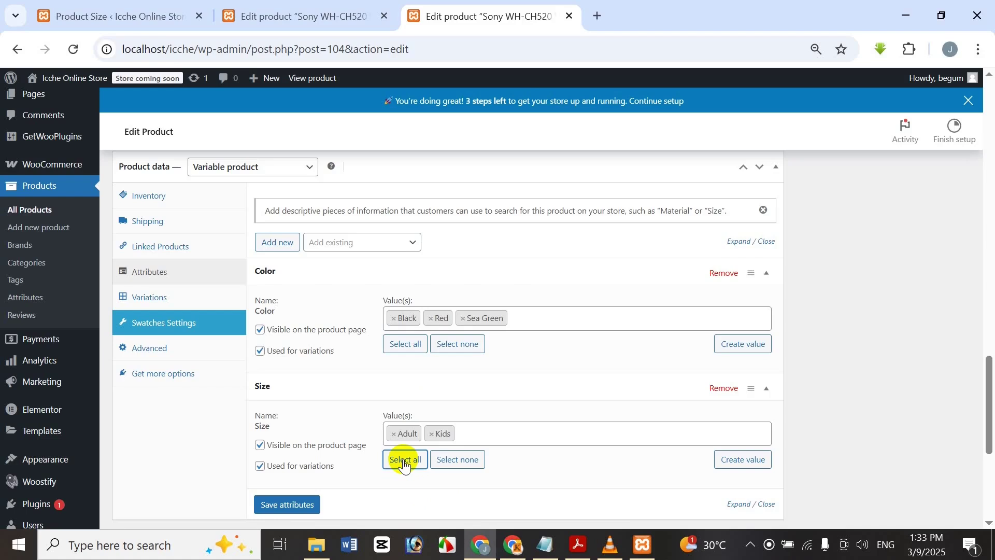
click(288, 505)
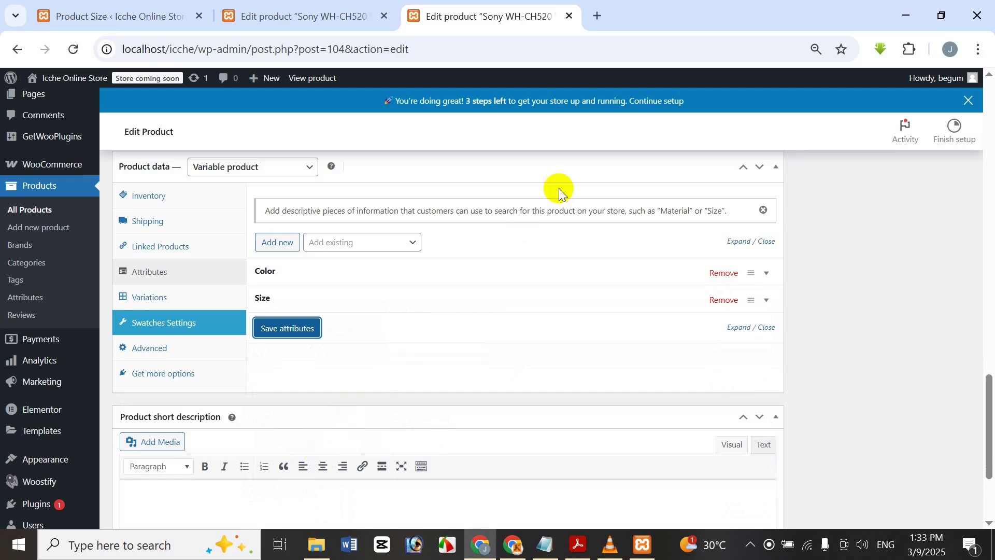
- Generate the product's variations from all combinations of its Color and Size attributes
click(564, 261)
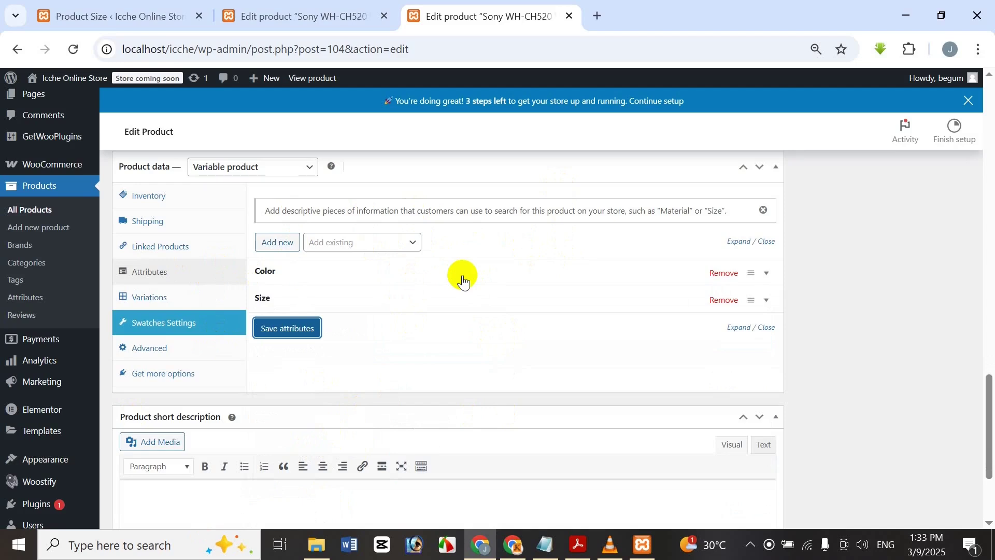
click(154, 297)
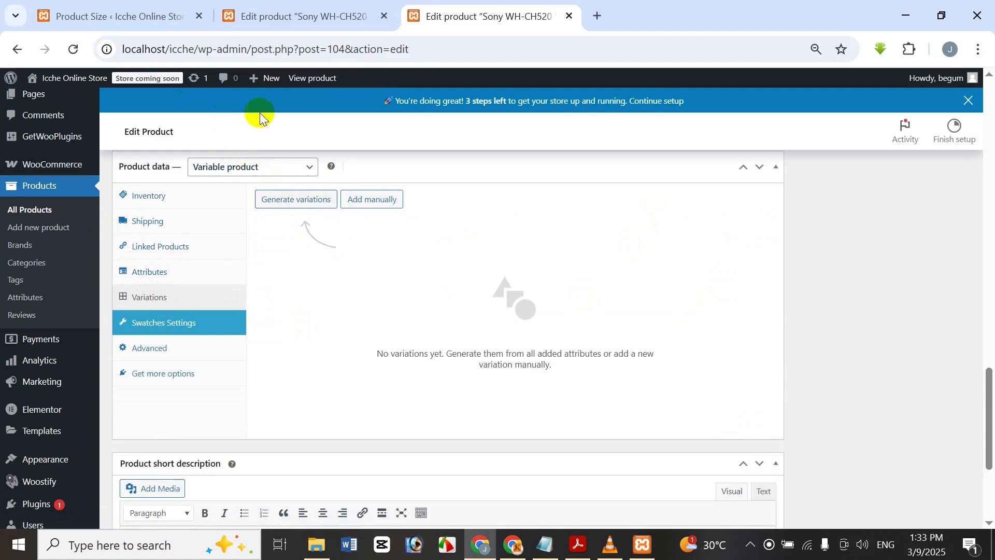
click(302, 213)
click(551, 176)
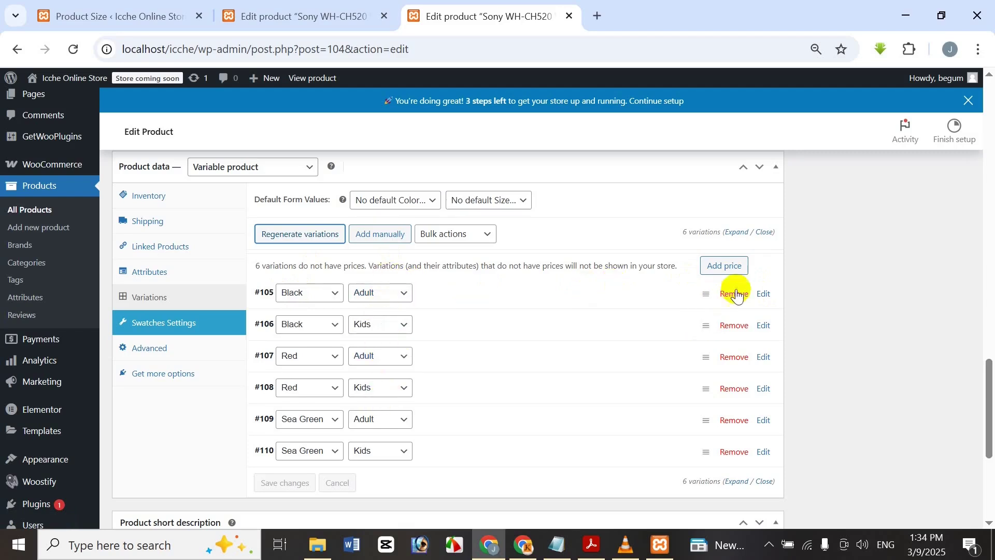
click(762, 293)
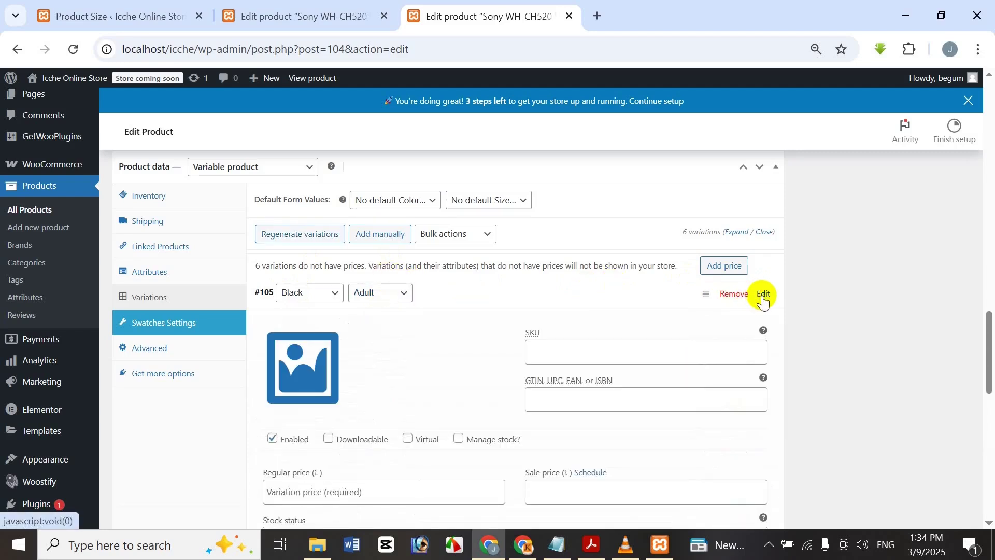
click(763, 294)
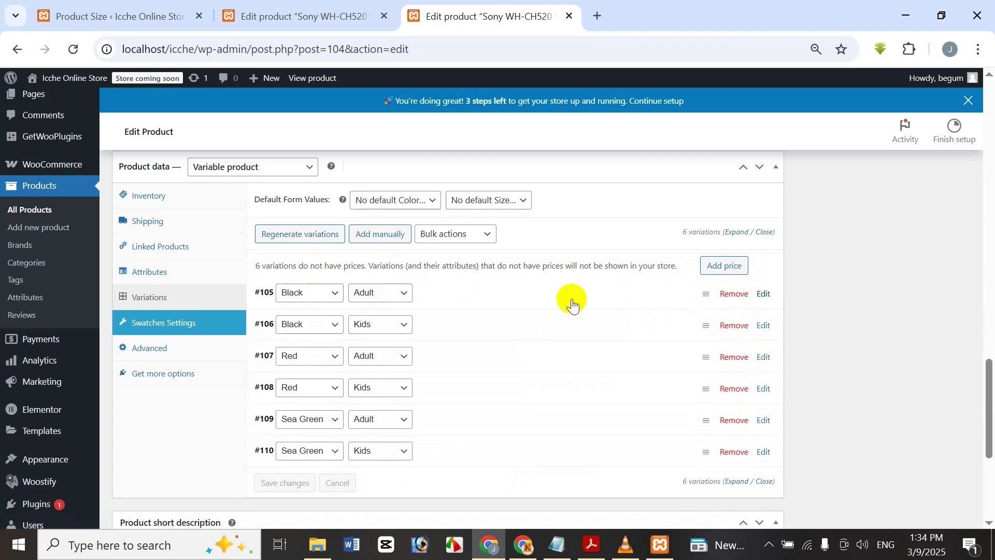
click(630, 295)
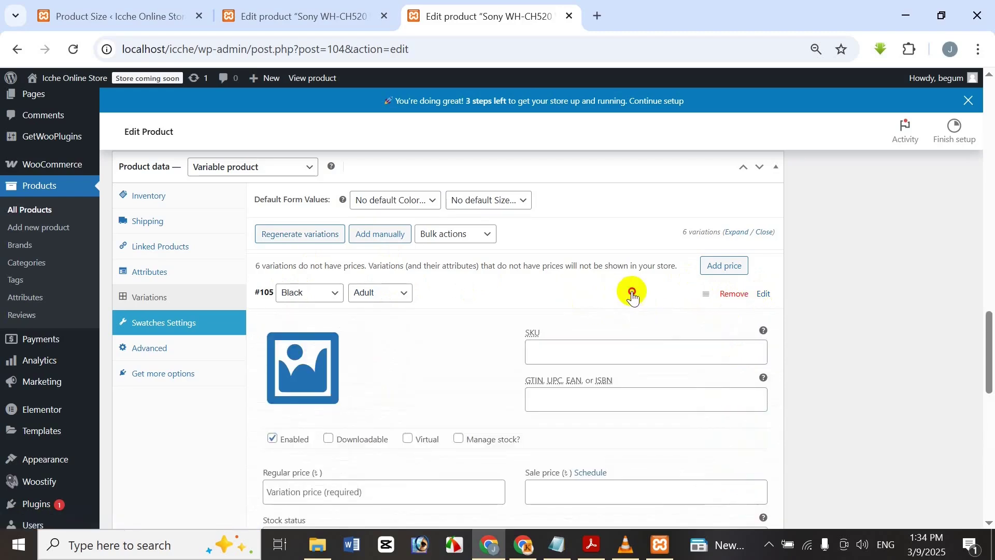
click(632, 296)
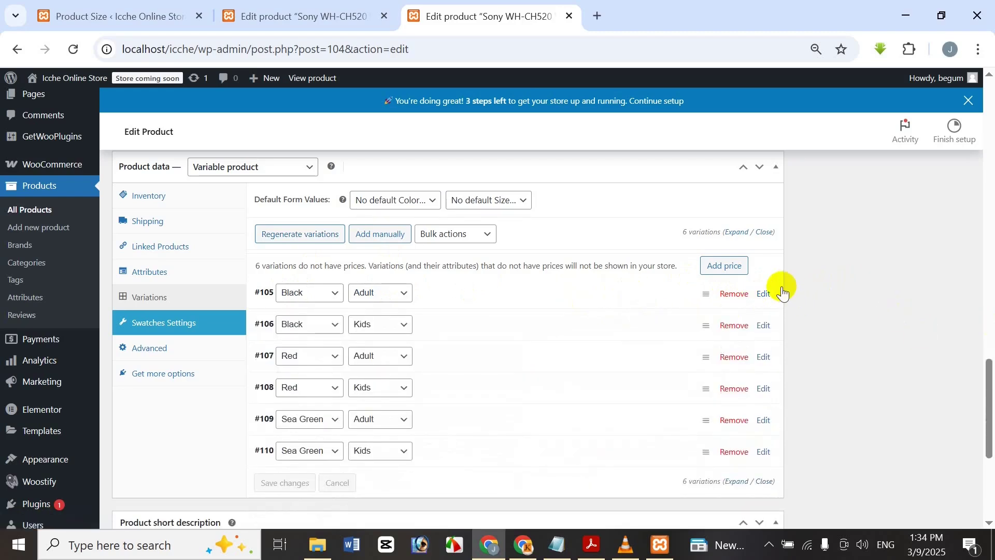
- Expand the details of the Black / Adult variation for editing
click(765, 292)
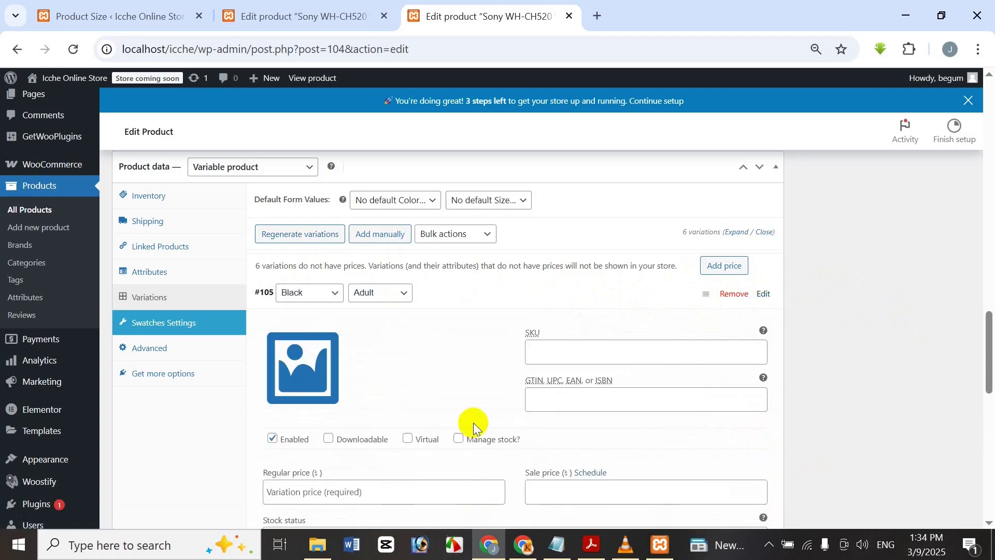
scroll(474, 422, down, 1)
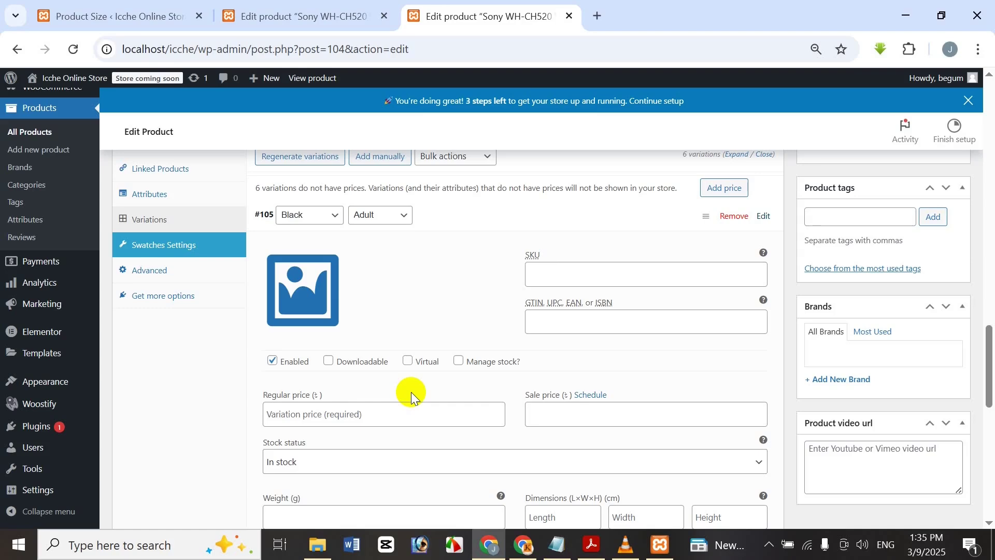
- Switch to File Explorer and examine the product images in Downloads > E-commerce Store Imgs > Products, then return to the browser
click(318, 545)
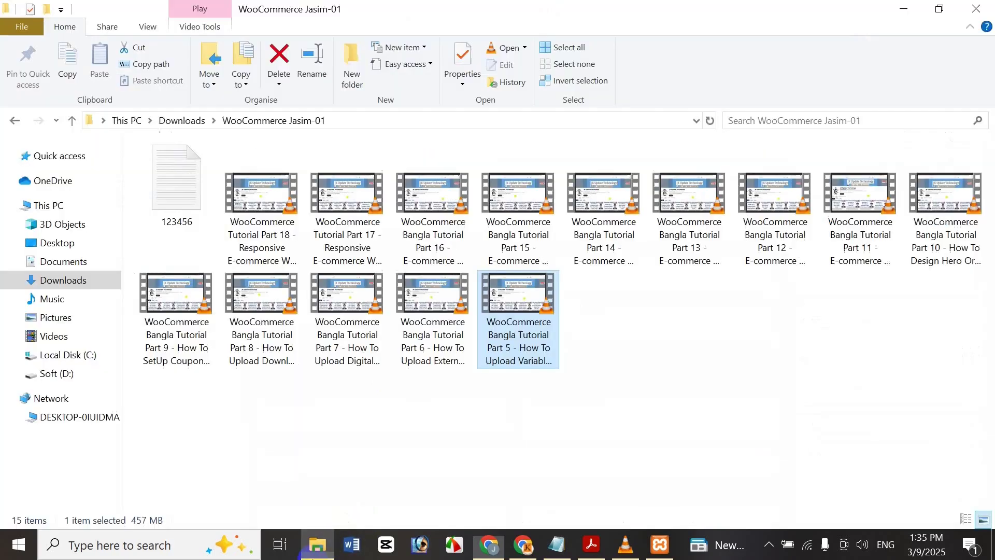
click(54, 260)
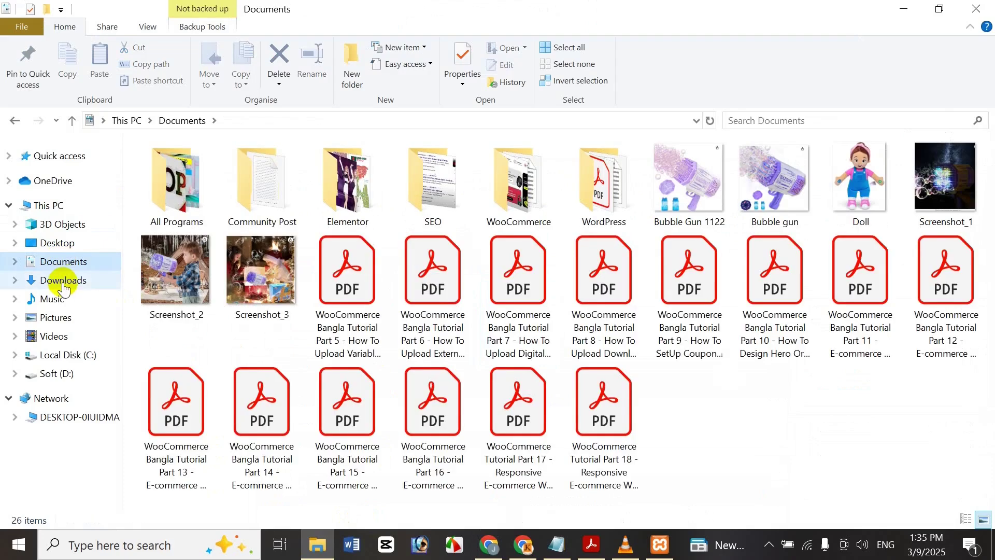
click(64, 281)
double_click(197, 207)
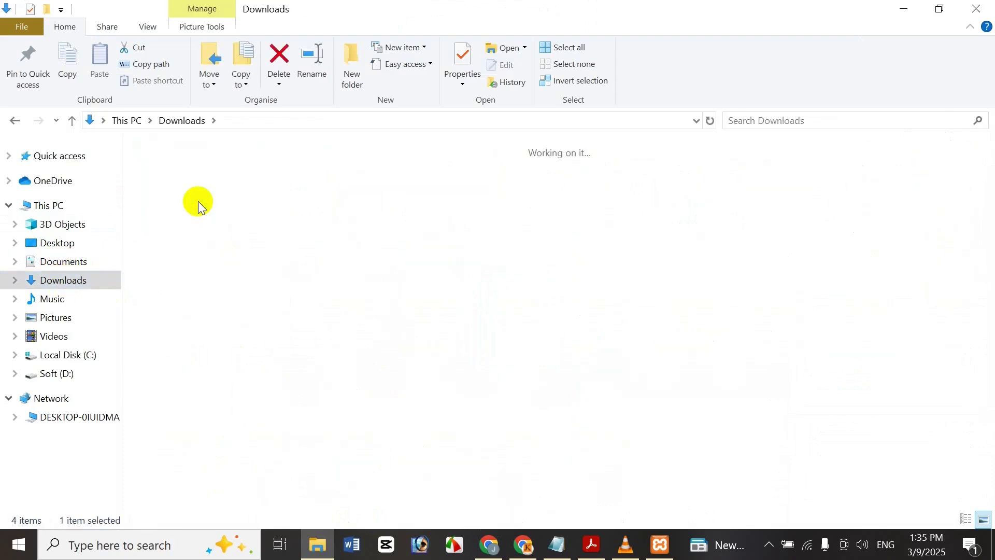
double_click(275, 195)
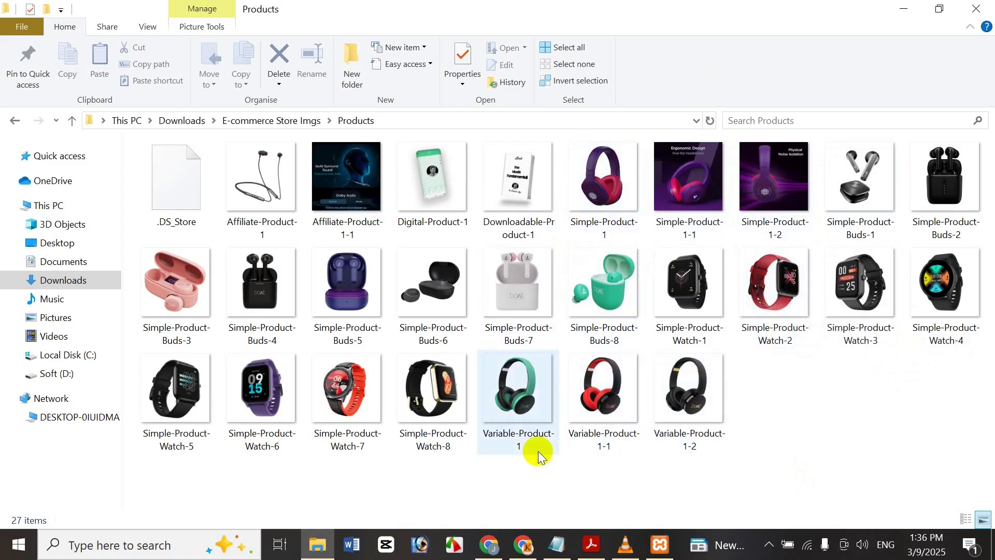
click(903, 9)
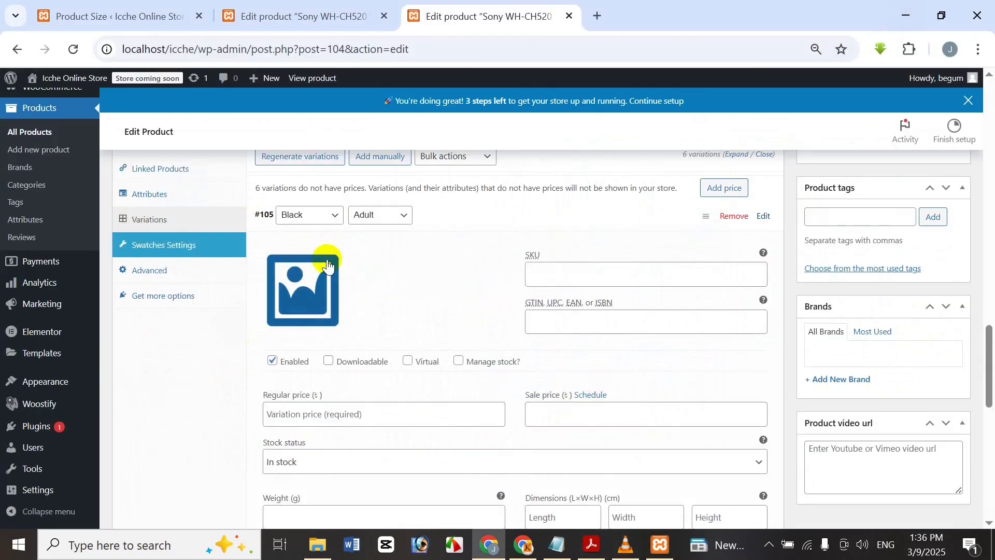
- Upload Variable-Product-1, Variable-Product-1-1 and Variable-Product-1-2 to the media library, and set Variable-Product-1-2 as the Black / Adult variation's image
click(311, 297)
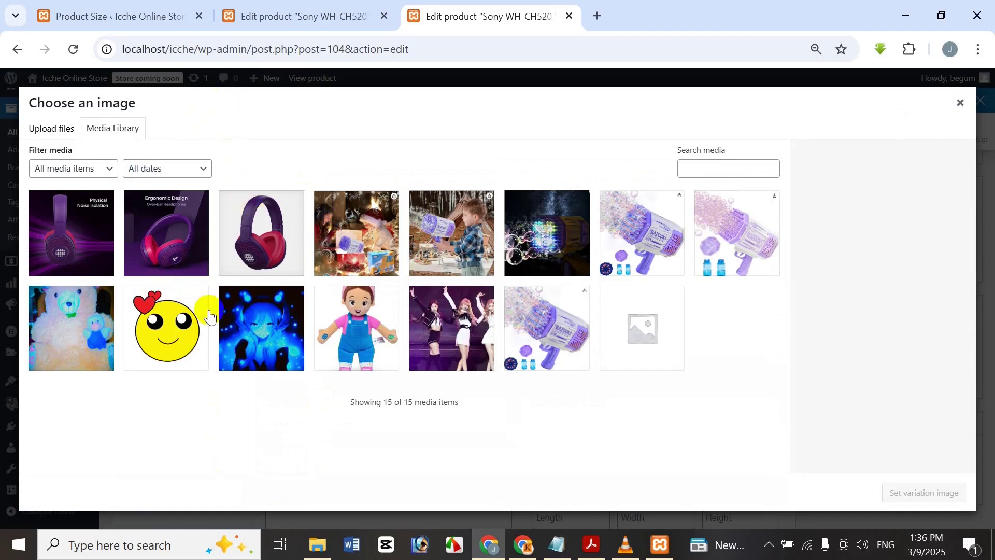
click(75, 133)
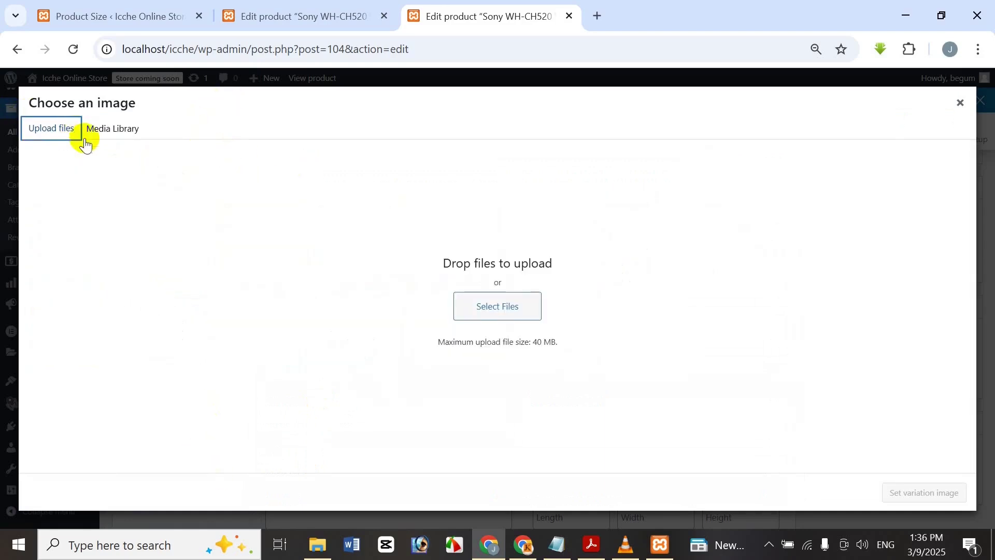
click(522, 320)
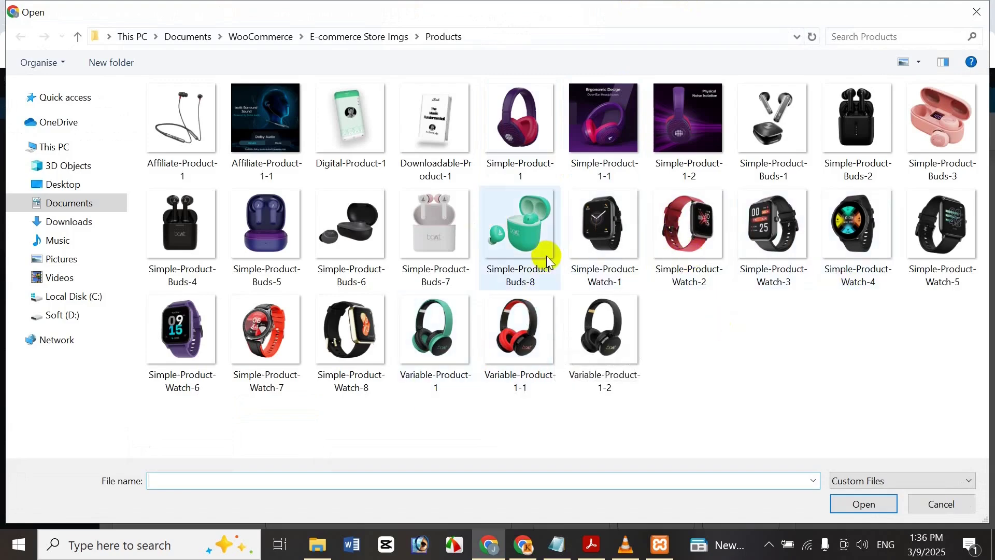
click(434, 328)
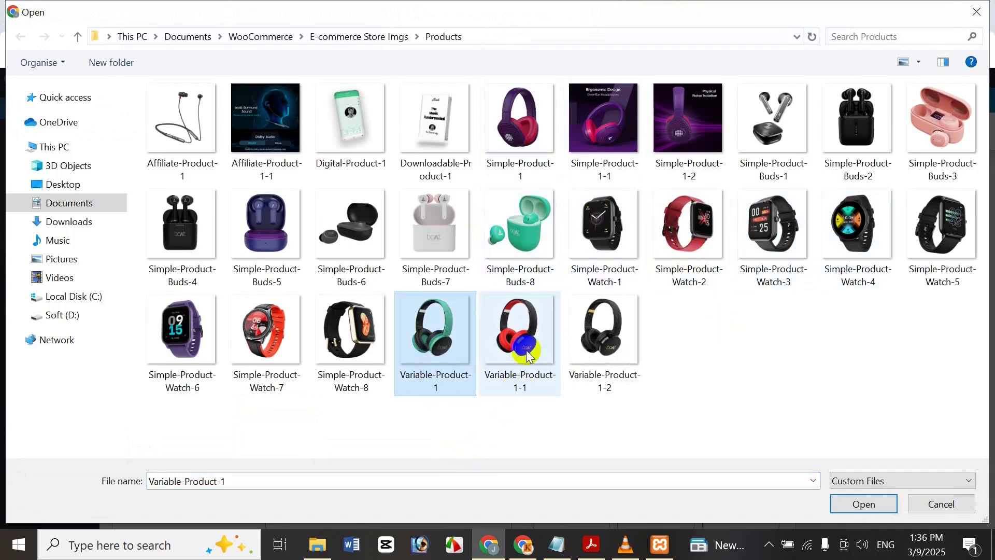
click(543, 316)
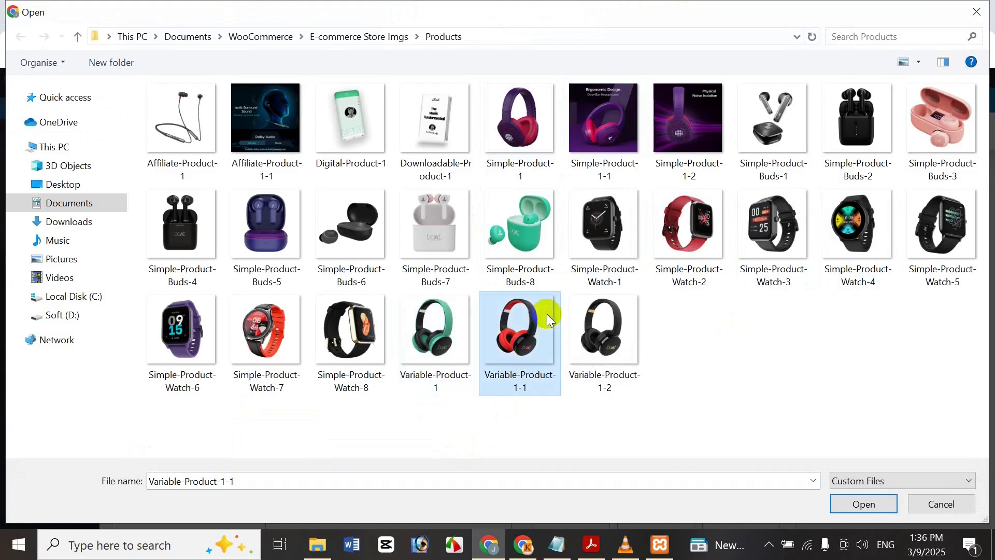
click(461, 353)
click(511, 329)
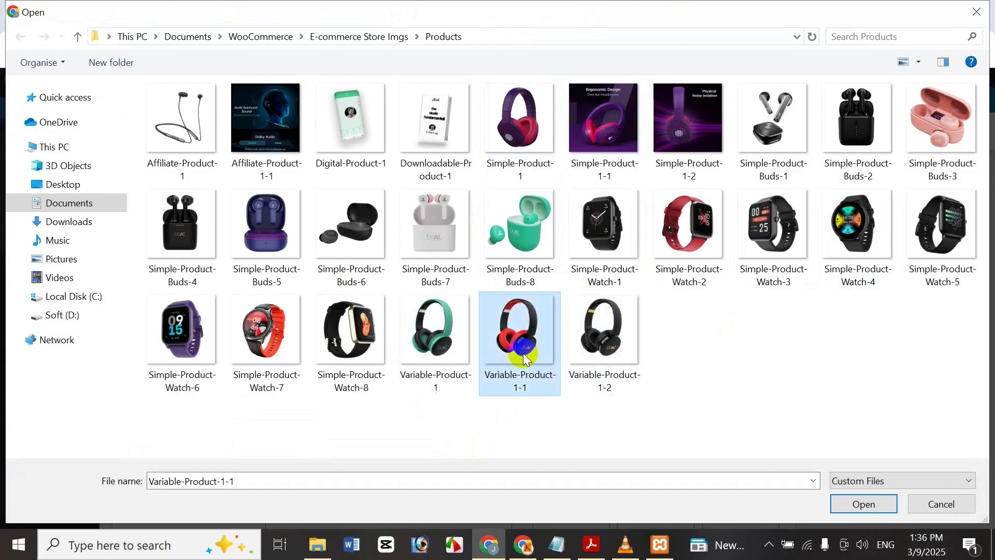
click(461, 350)
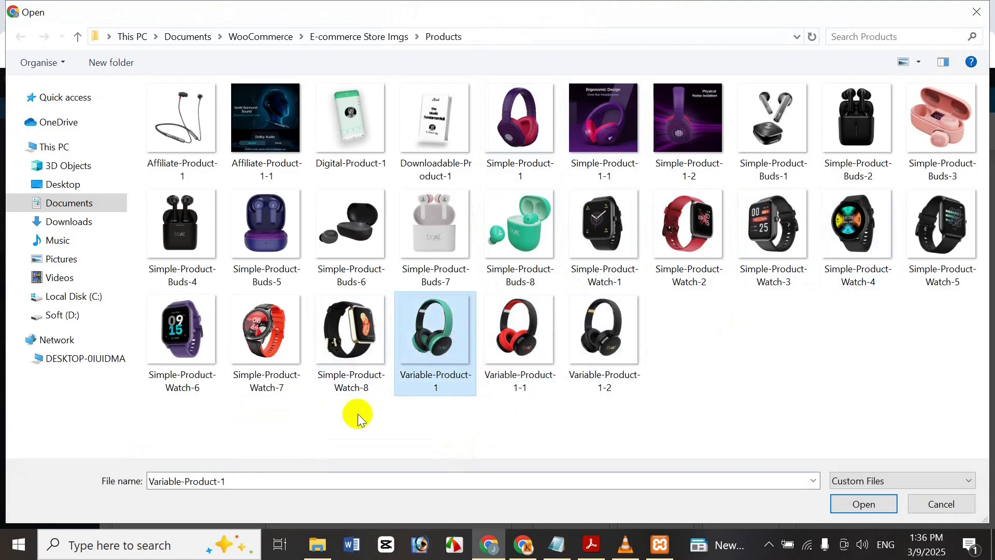
ctrl+click(517, 329)
ctrl+click(609, 332)
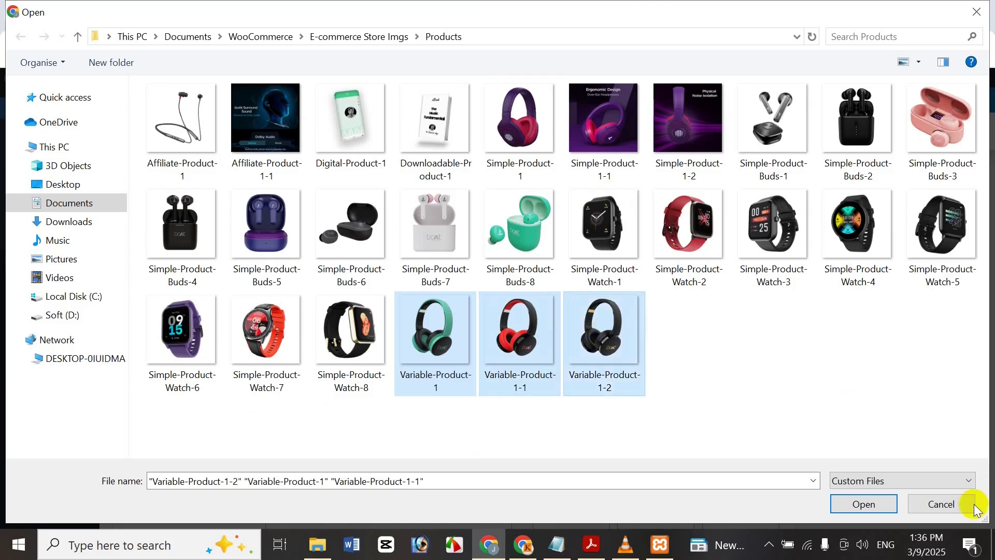
click(865, 504)
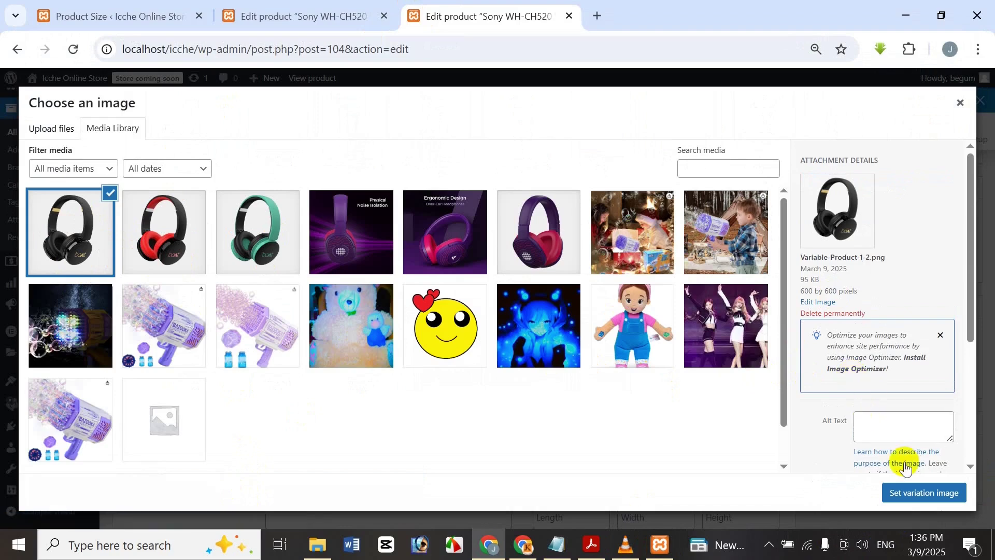
click(947, 492)
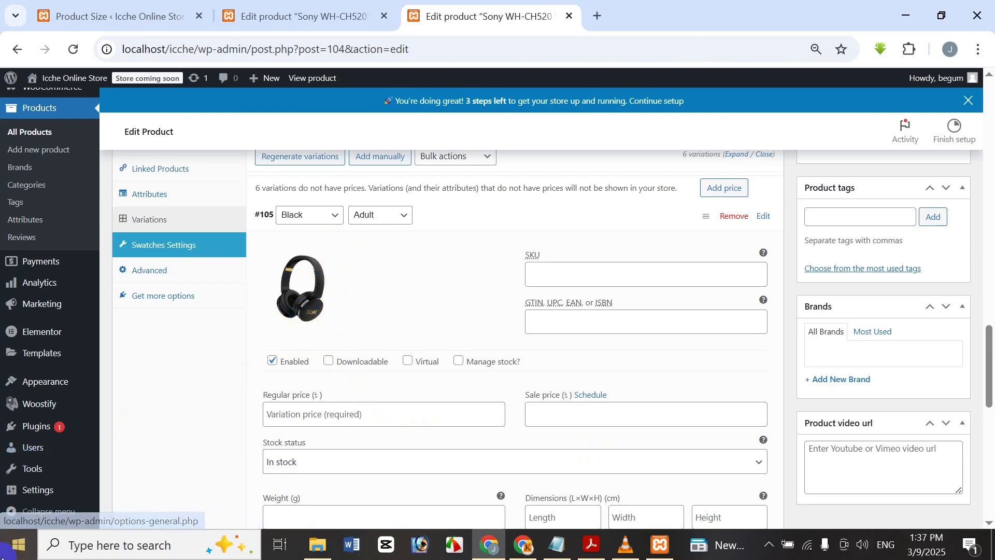
- Copy the model code WH-CH520 from the product title and enter WH-CH5201 as the Black / Adult variation's SKU
click(643, 270)
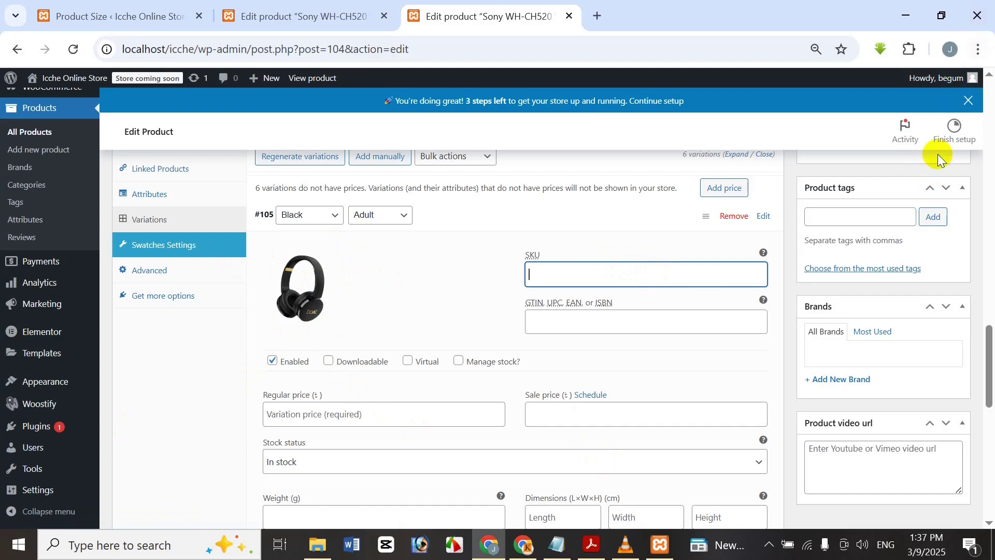
drag(988, 342, 991, 89)
click(357, 18)
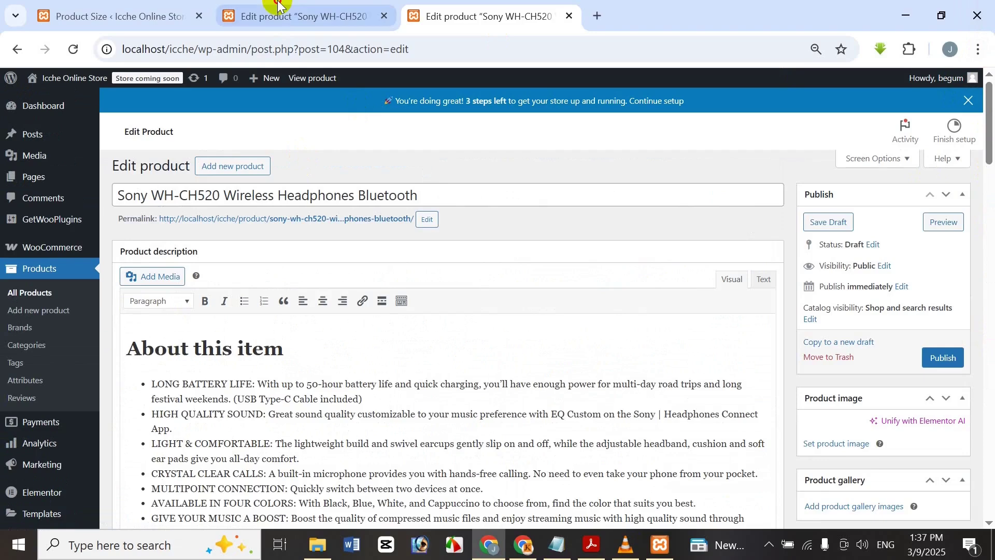
click(482, 16)
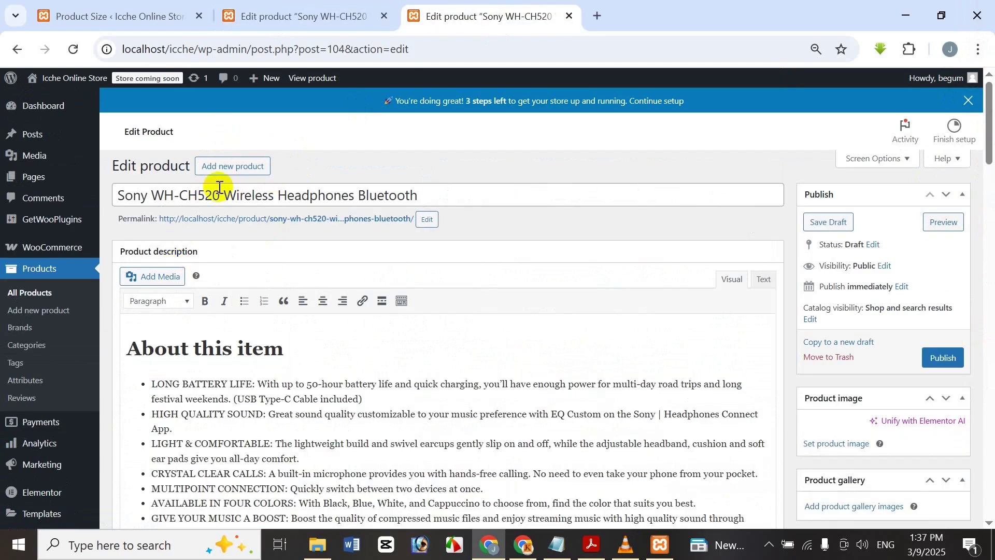
drag(221, 191, 147, 189)
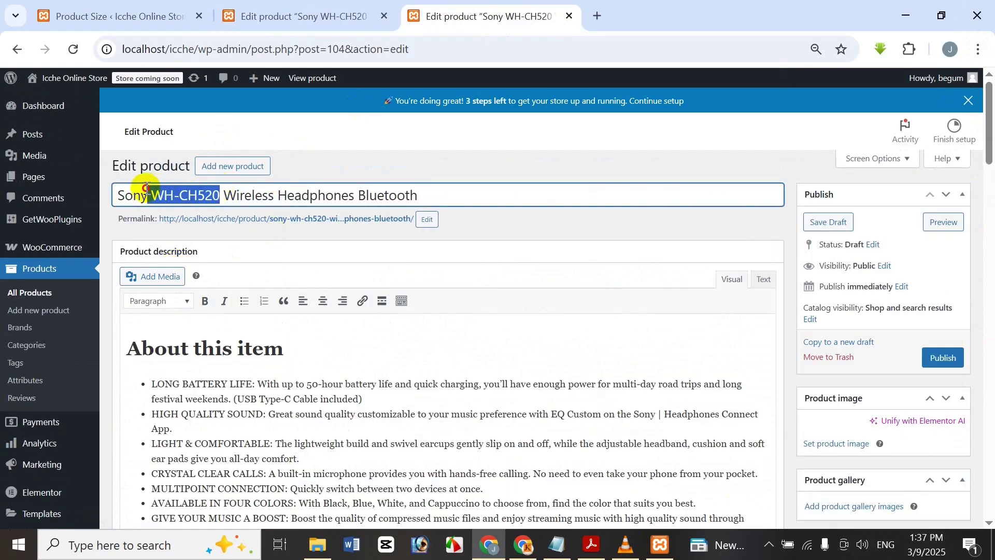
click(477, 195)
drag(991, 137, 989, 342)
click(611, 283)
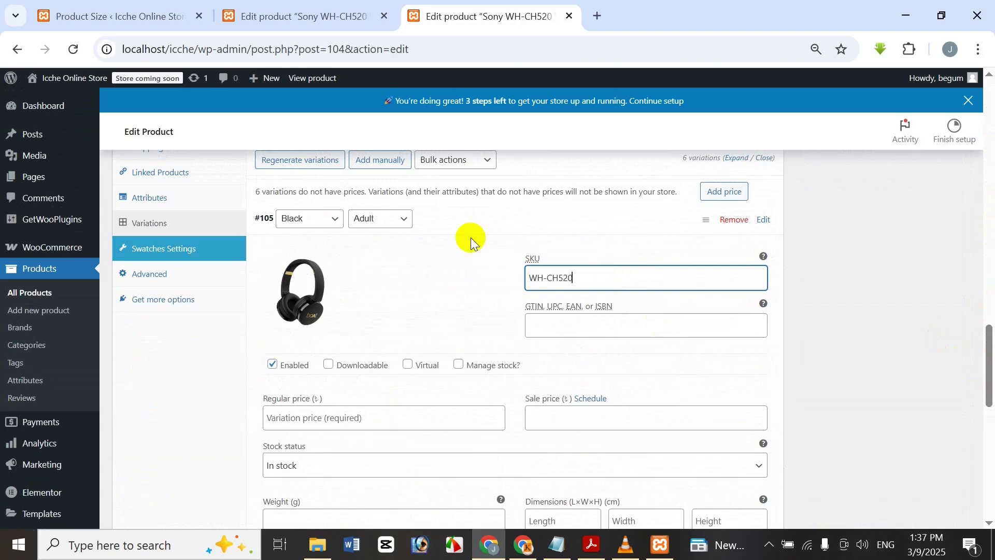
mouse_move(3, 138)
click(322, 319)
- Set the Black / Adult variation's regular price to 280 and its sale price to 220
scroll(339, 394, down, 1)
click(349, 340)
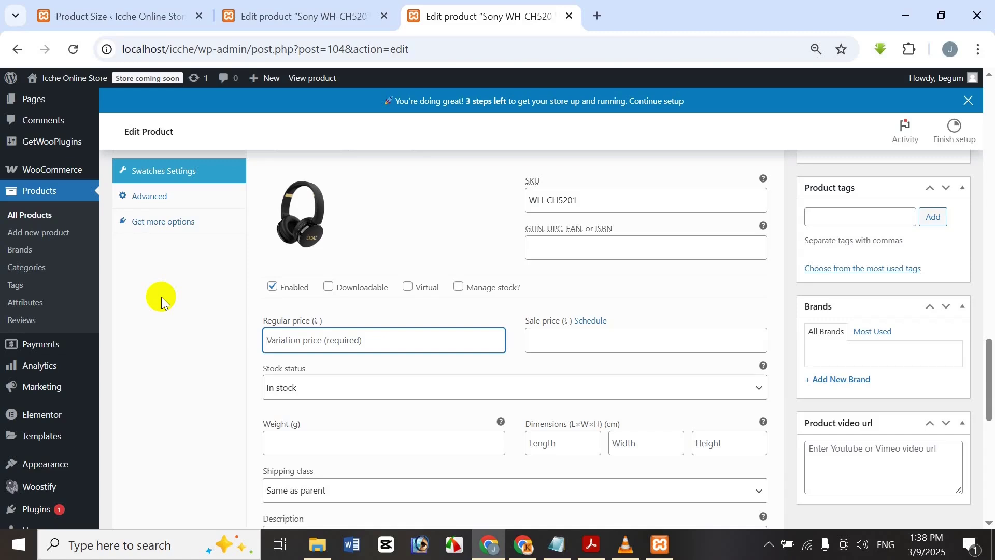
text(280)
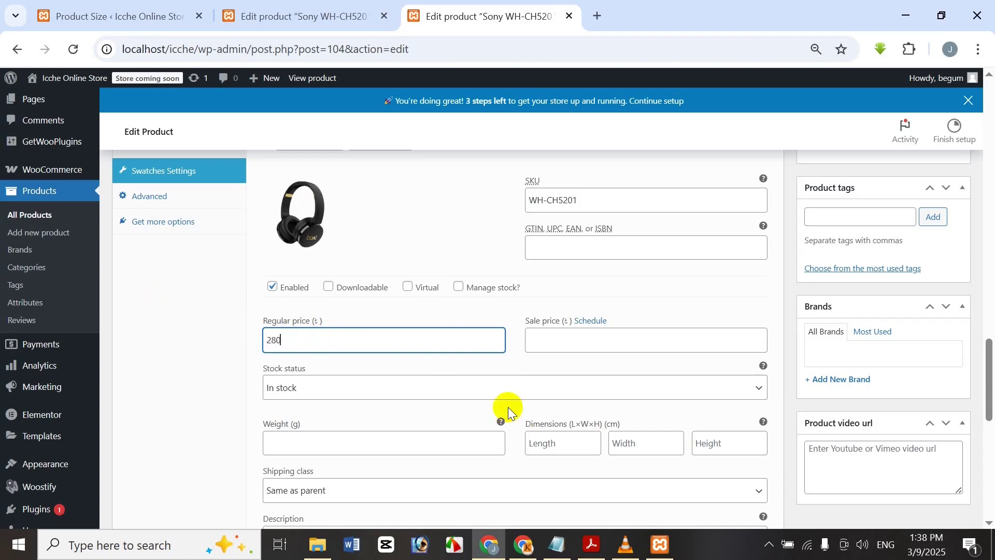
click(554, 340)
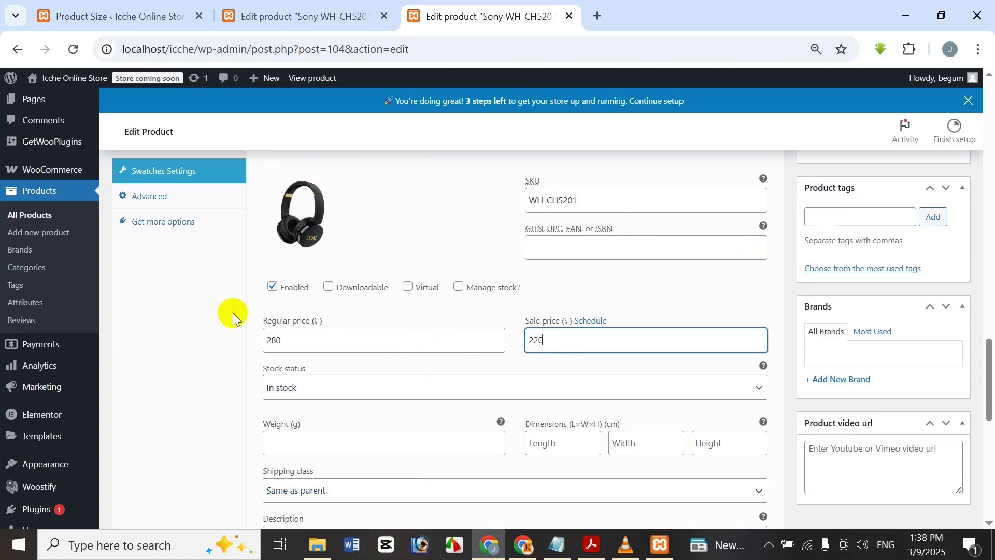
- Replace the Black / Adult variation's regular price with 300
click(272, 338)
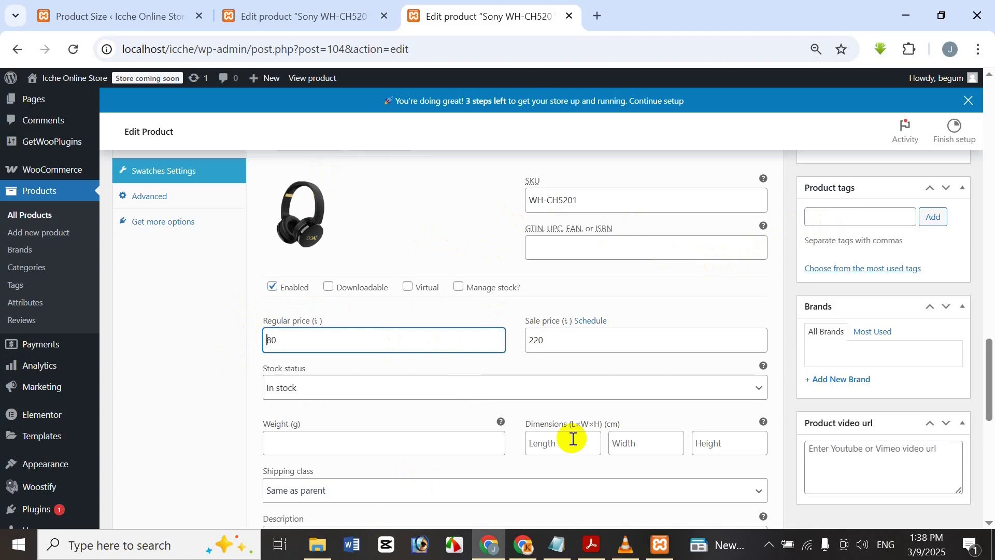
key(BackSpace)
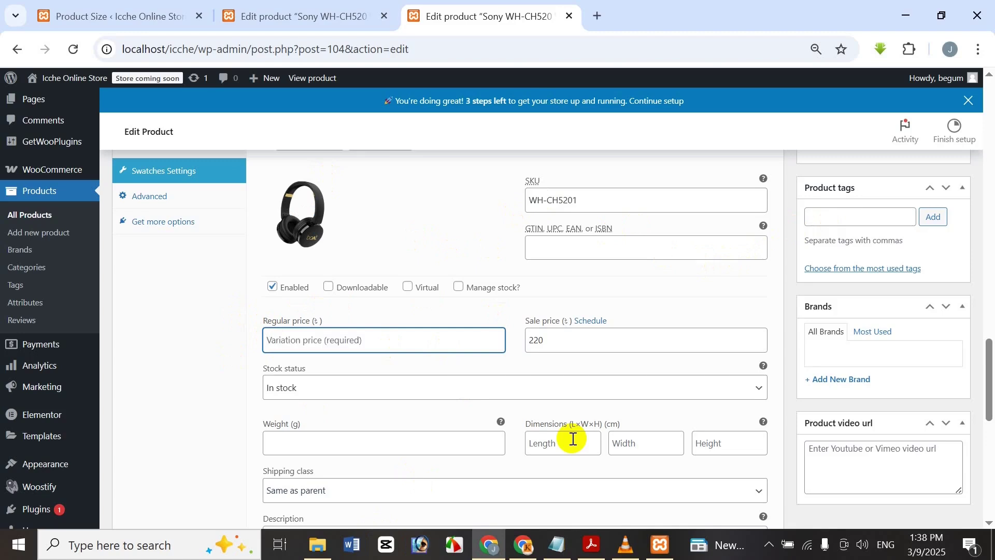
text(300)
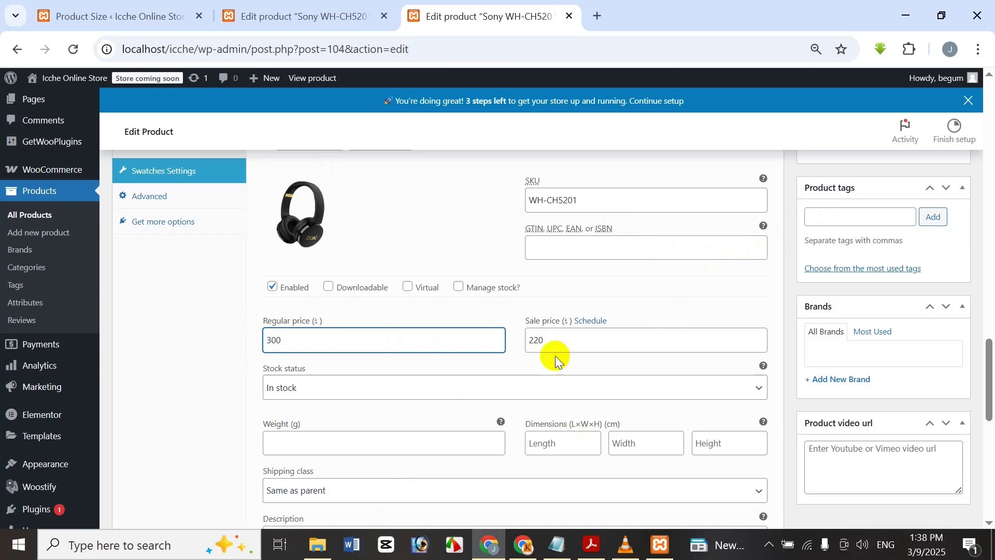
- Set the Black / Adult variation's sale price to 250 and keep its stock status as In stock
double_click(537, 340)
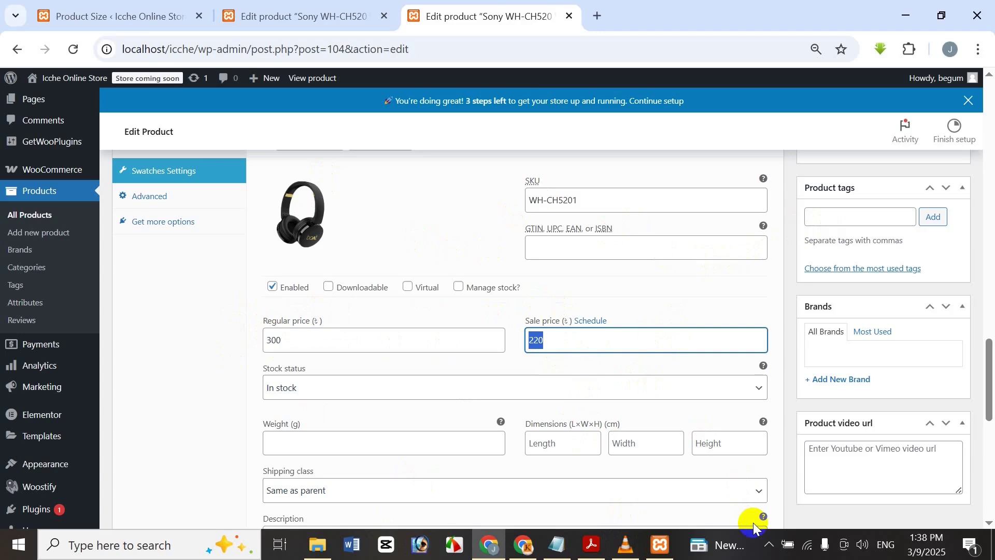
text(250)
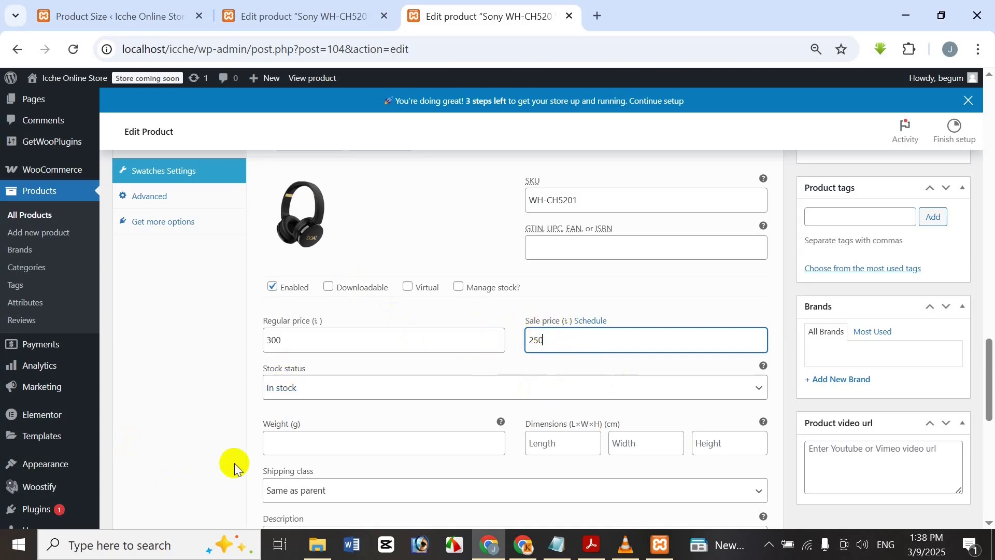
click(294, 389)
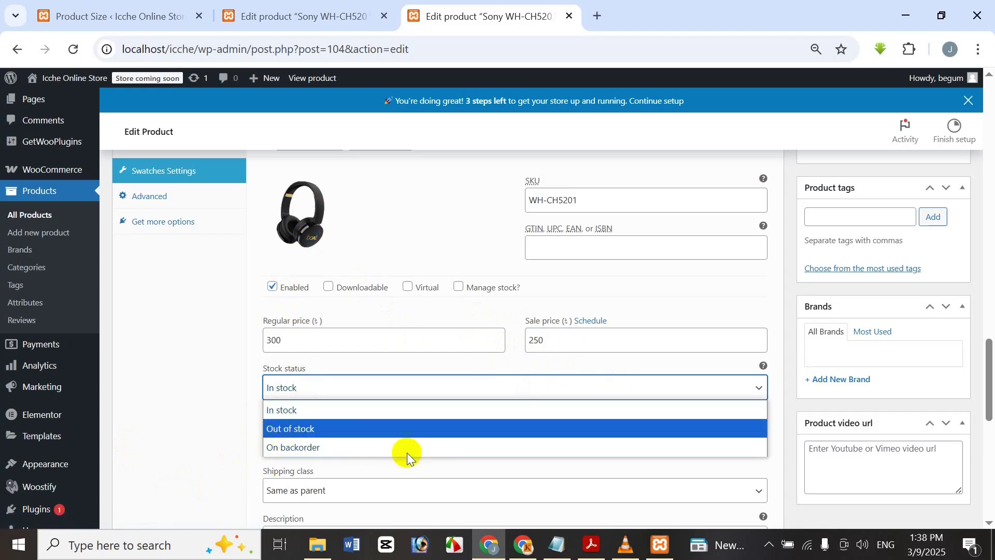
click(151, 255)
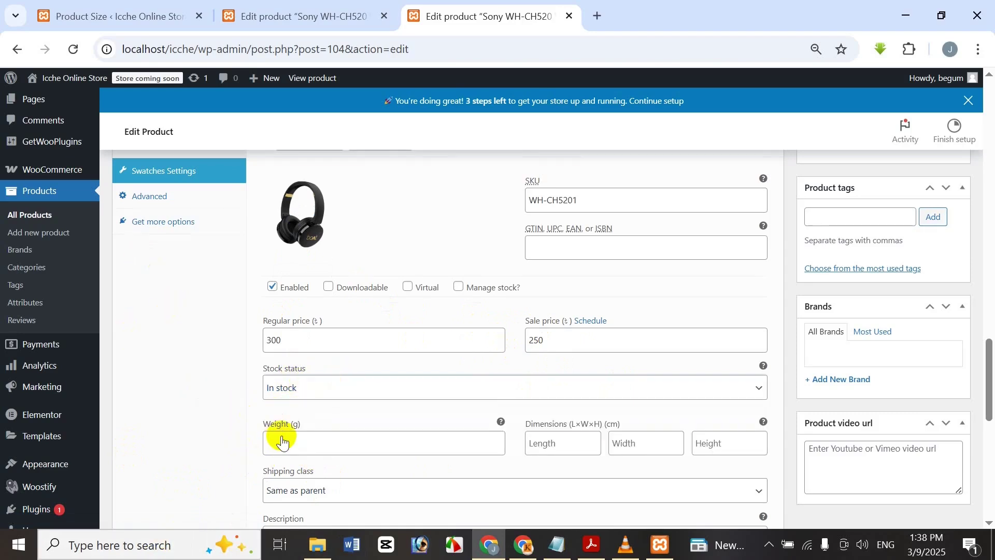
- Set the Black / Adult variation's shipping class to headphone and collapse that variation
scroll(277, 437, down, 1)
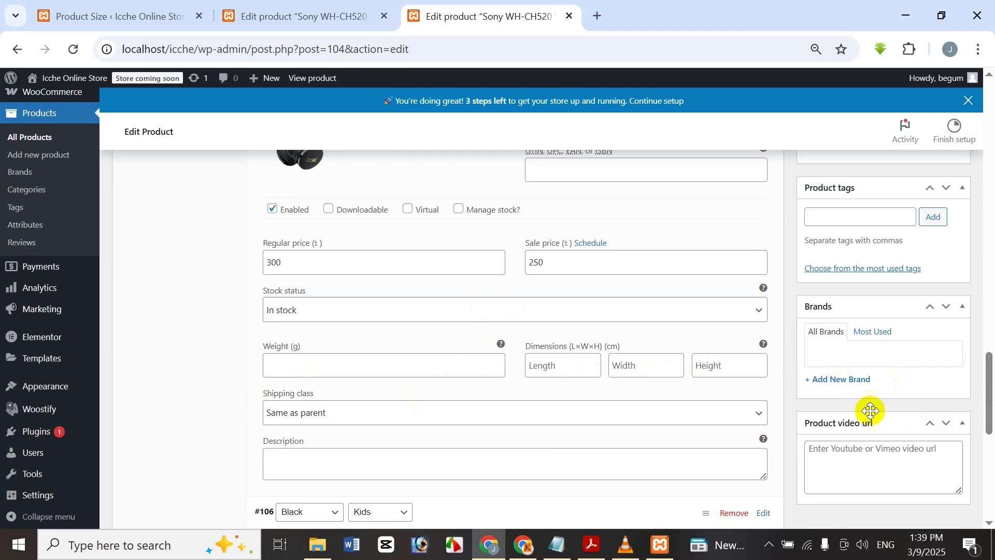
click(355, 413)
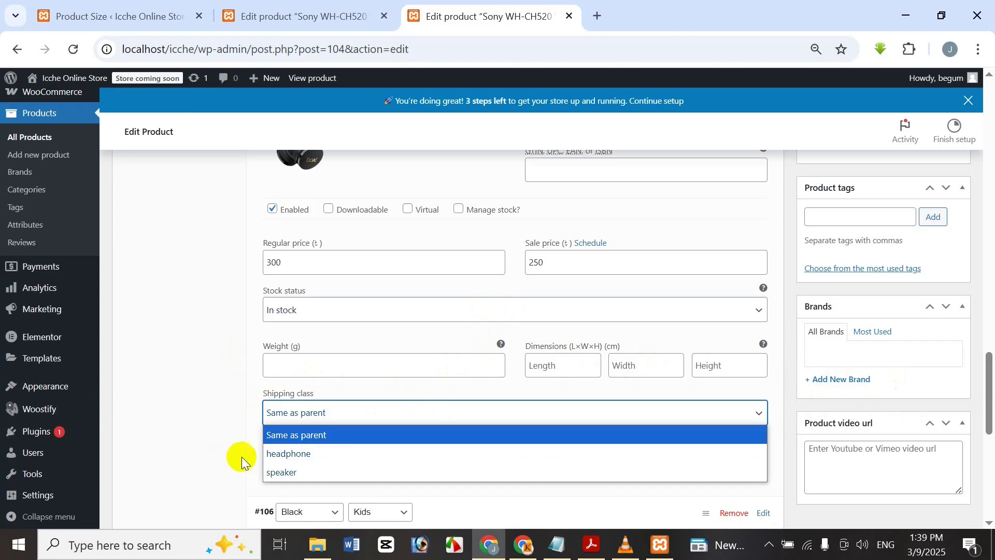
click(218, 419)
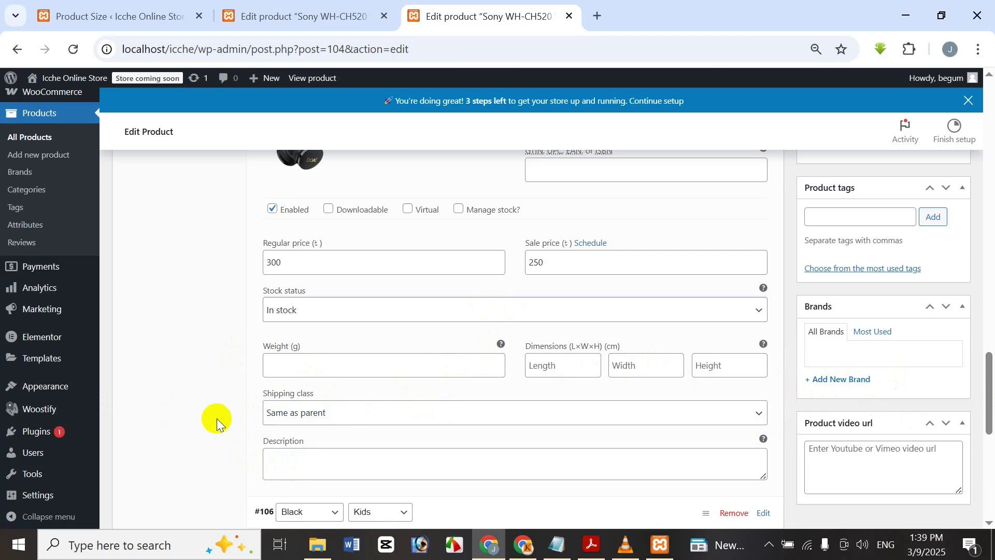
click(340, 417)
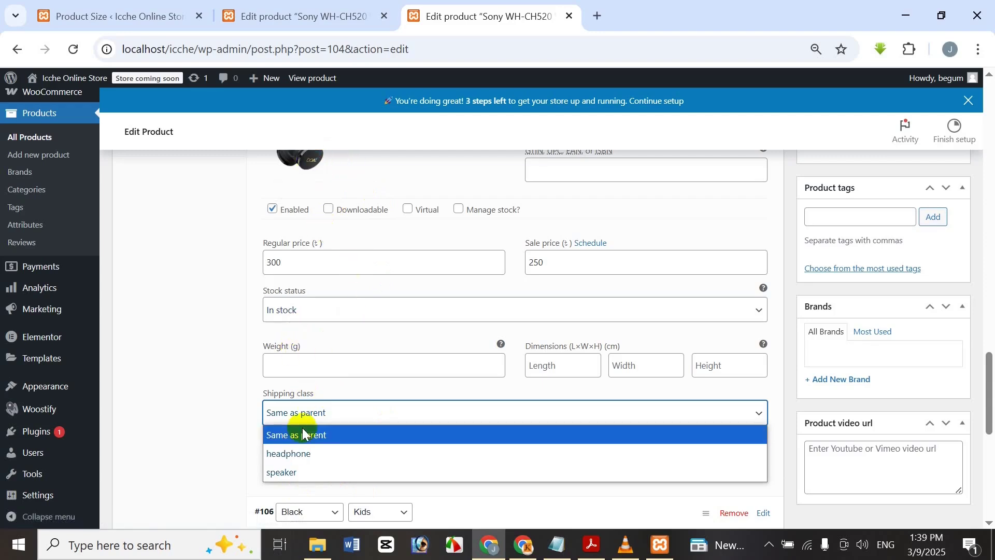
click(292, 455)
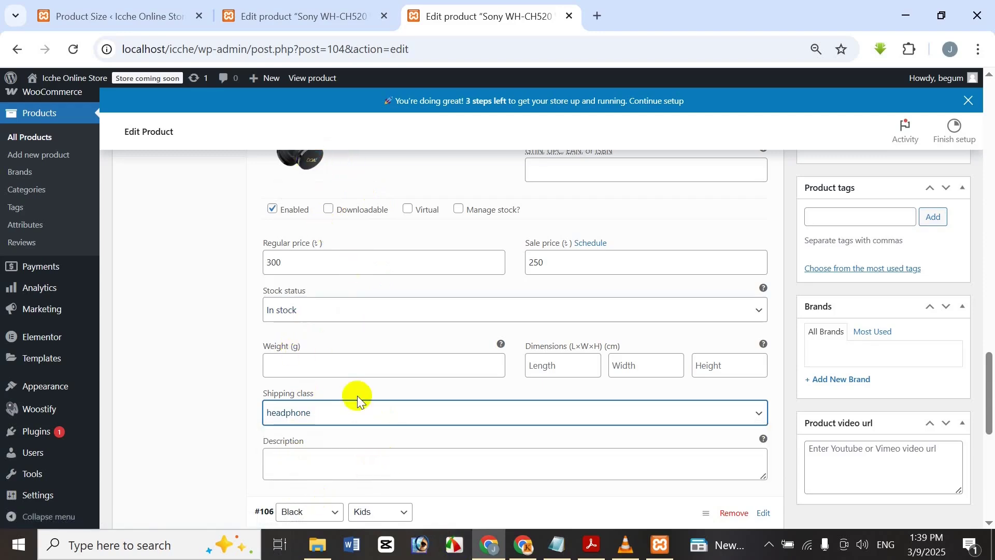
scroll(380, 442, down, 1)
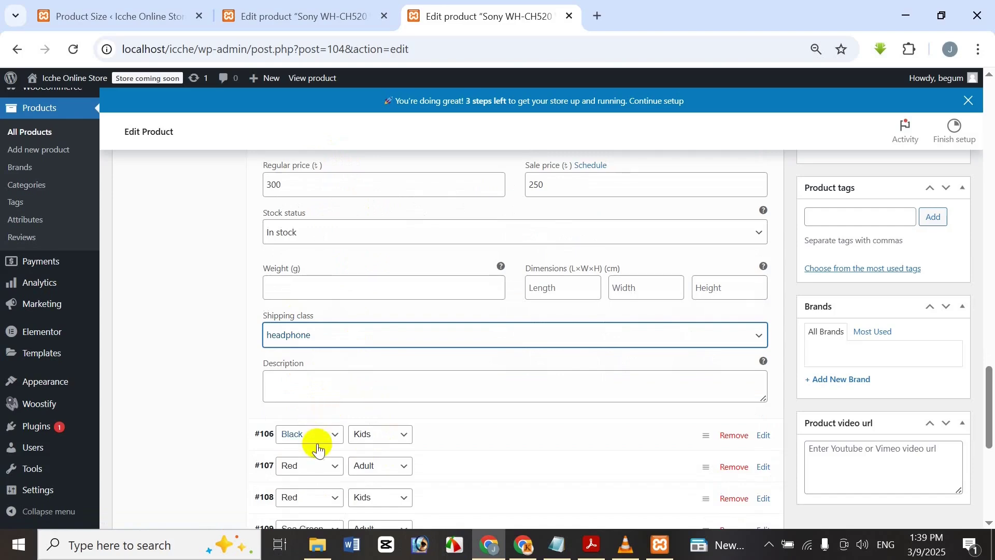
scroll(462, 442, up, 4)
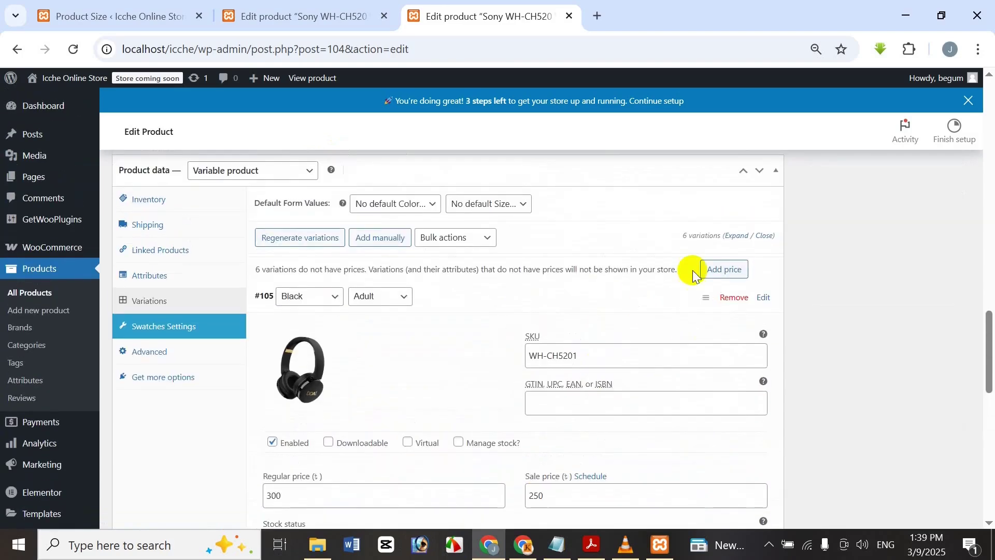
click(764, 297)
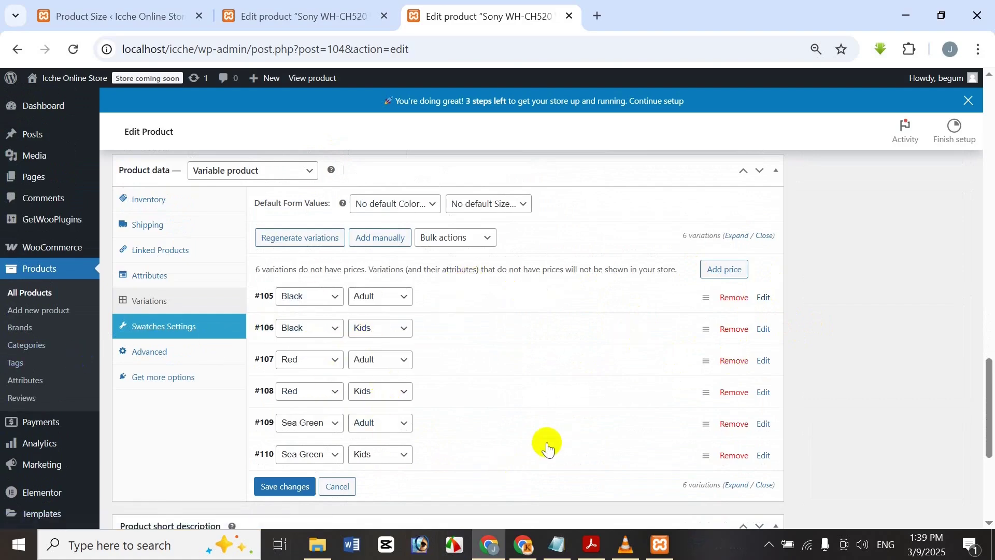
- Set the black headphone image Variable-Product-1-2 as the Black / Kids variation's image
click(763, 329)
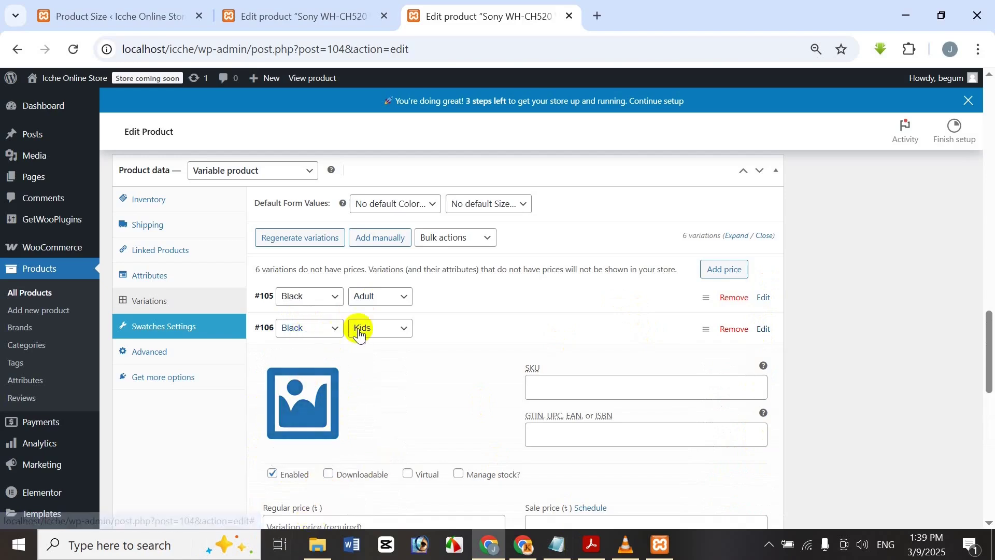
click(302, 403)
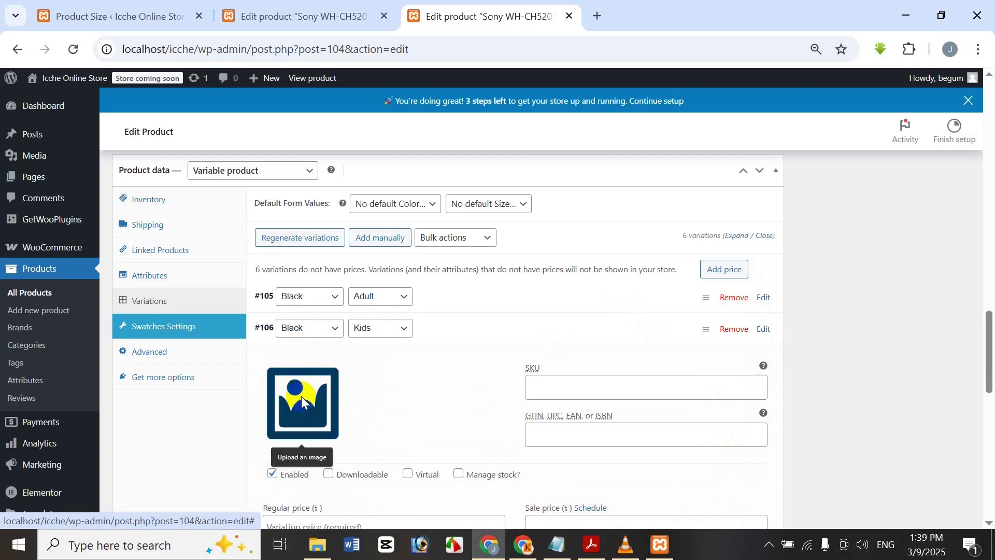
click(77, 205)
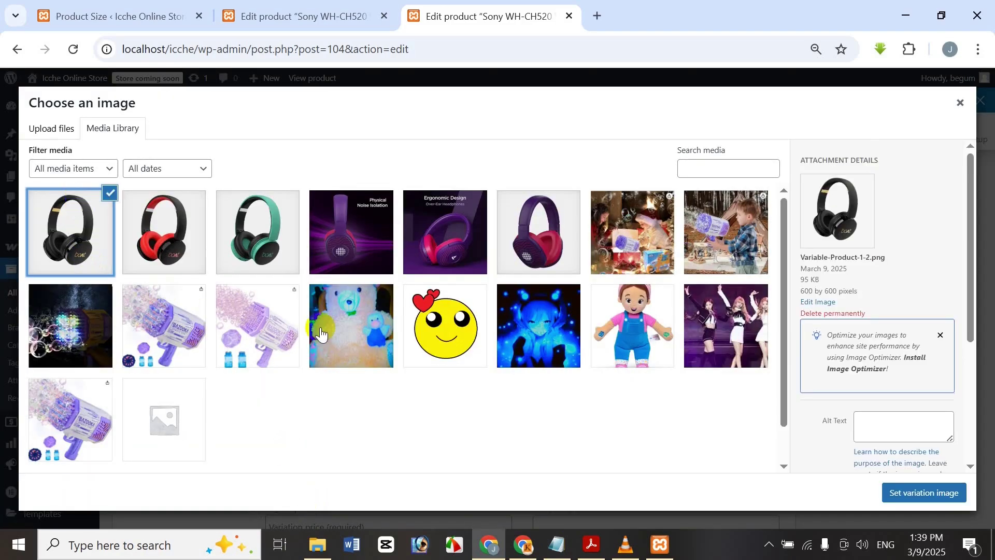
click(923, 492)
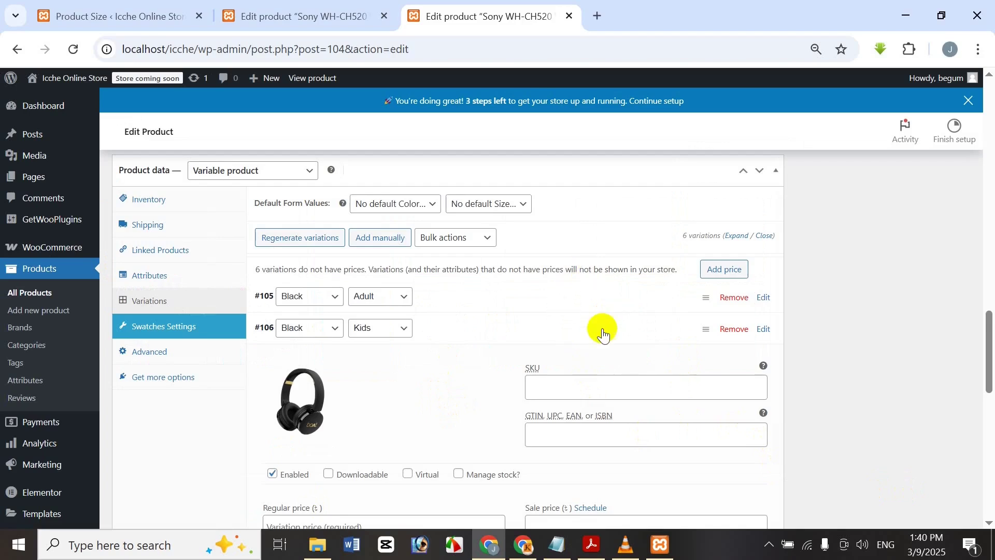
- Enter WH-CH5202 as the Black / Kids variation's SKU
scroll(600, 328, down, 1)
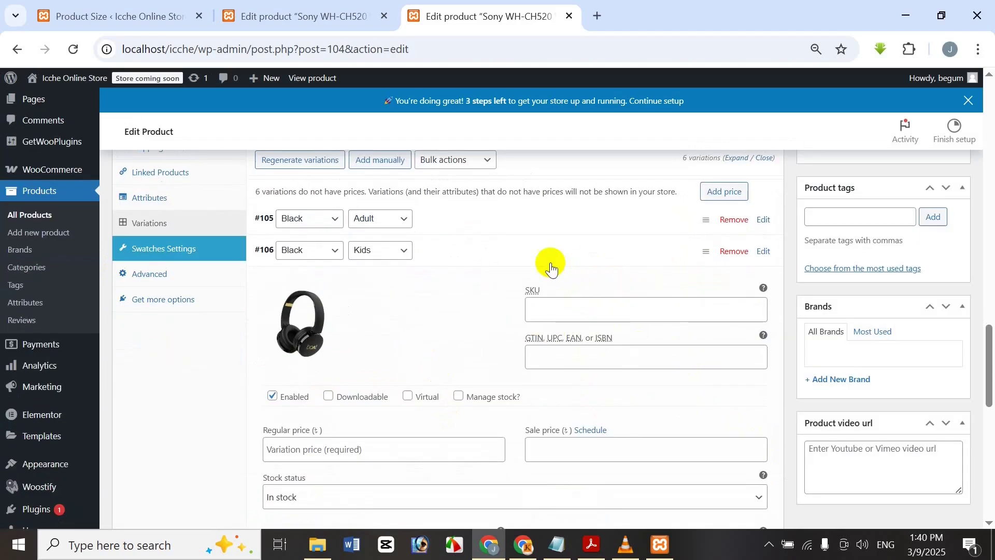
mouse_move(292, 322)
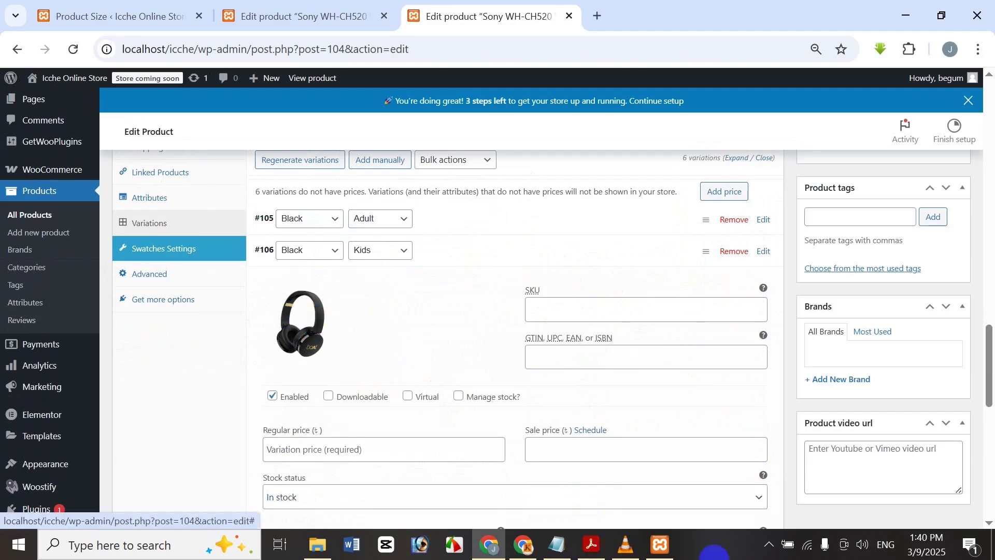
click(534, 310)
text(WH-CH5202)
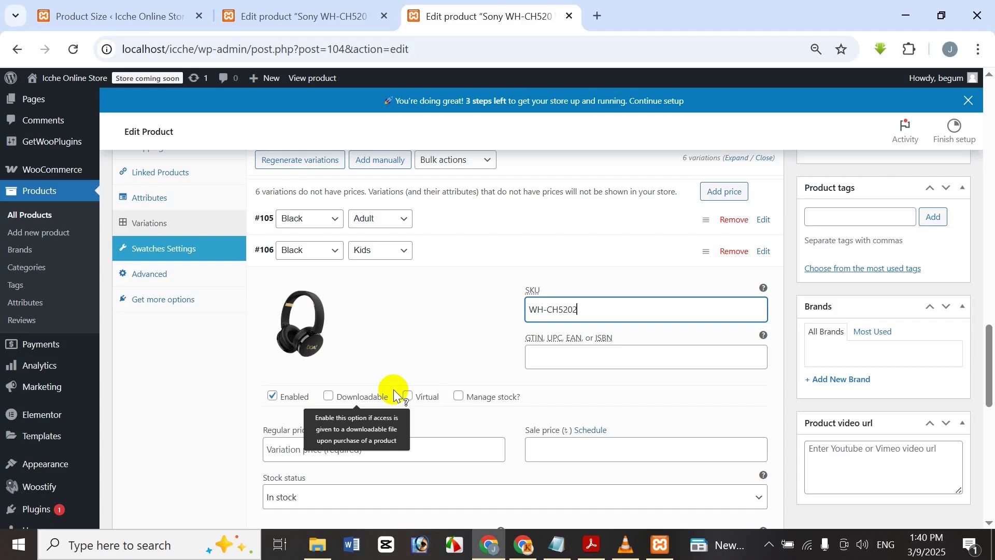
- Set the Black / Kids variation's regular price to 290 and its sale price to 230, leaving stock management off
scroll(379, 382, down, 2)
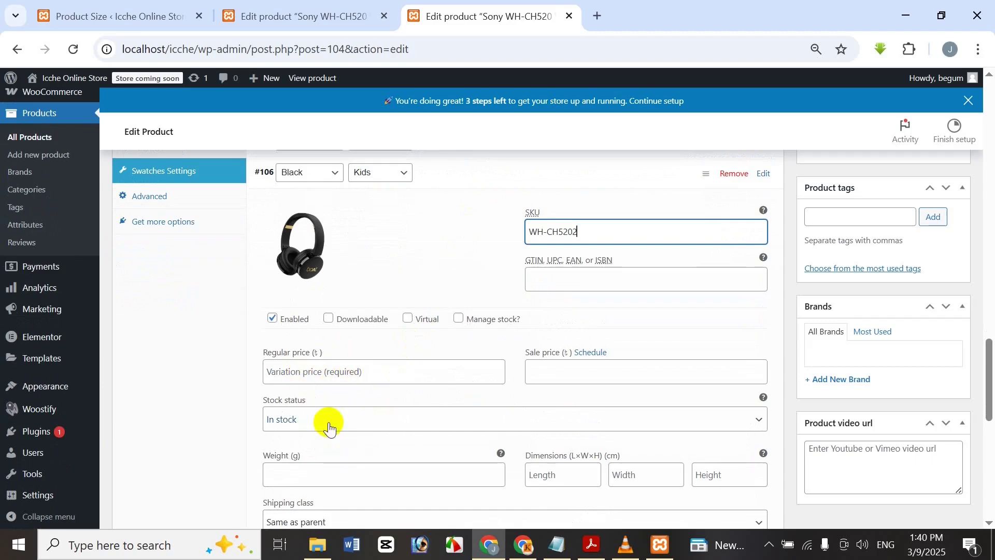
click(333, 372)
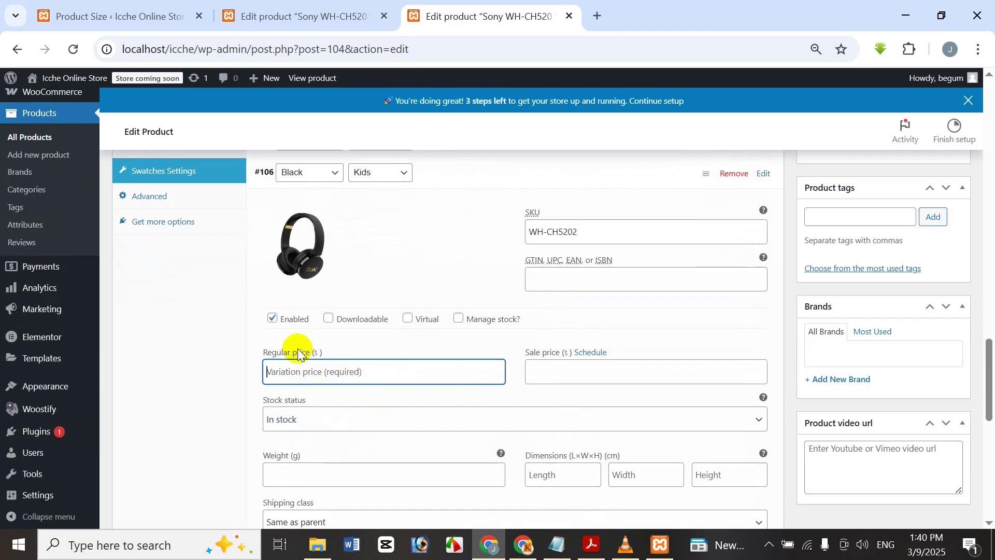
click(459, 318)
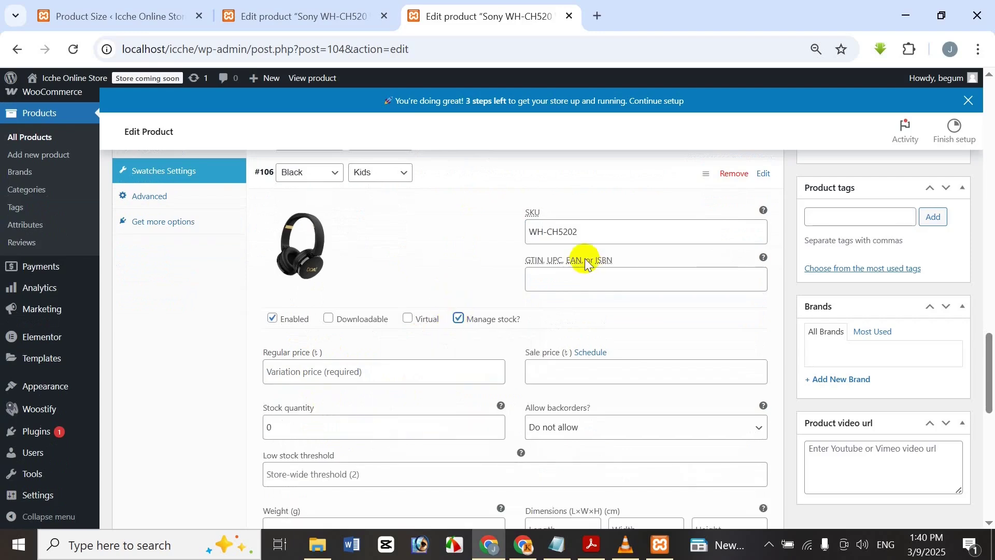
click(458, 323)
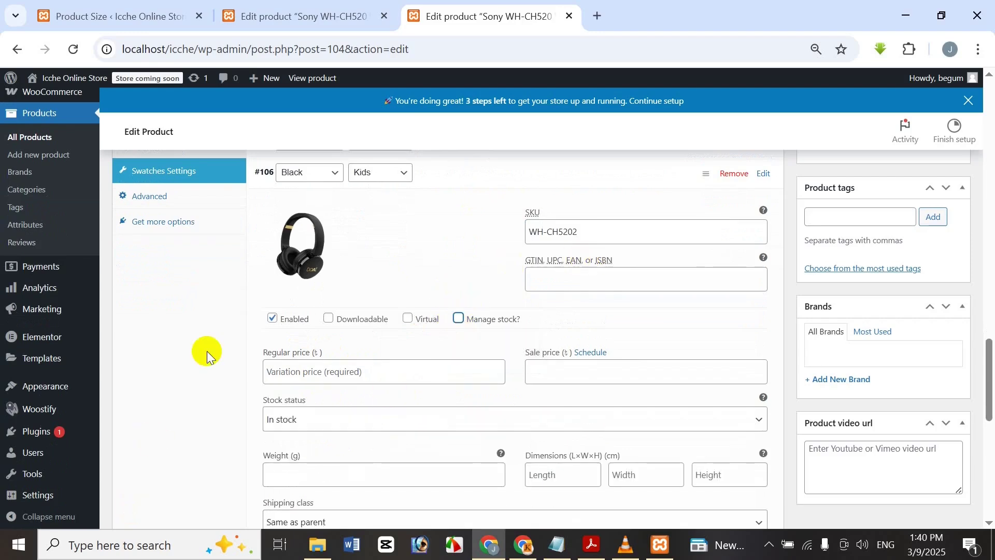
click(349, 371)
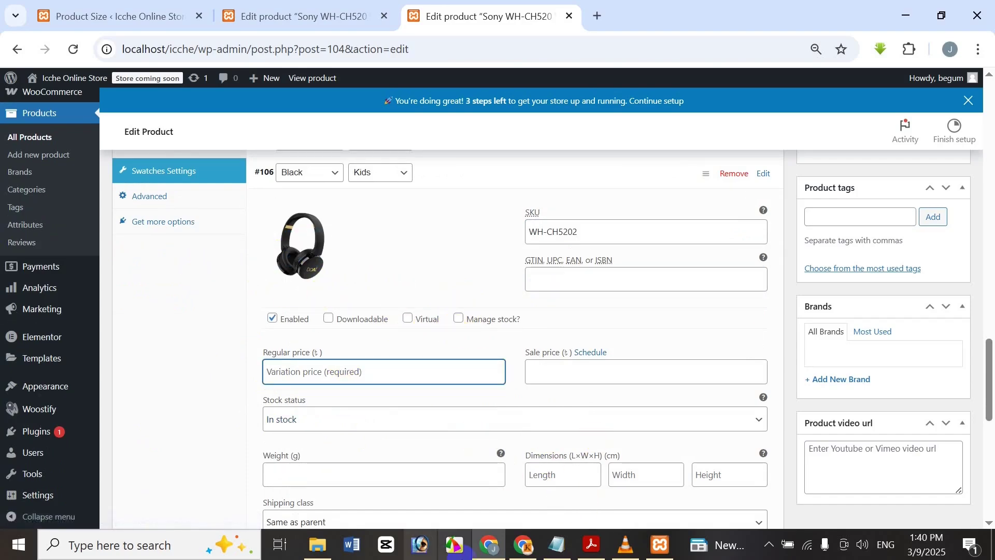
text(290)
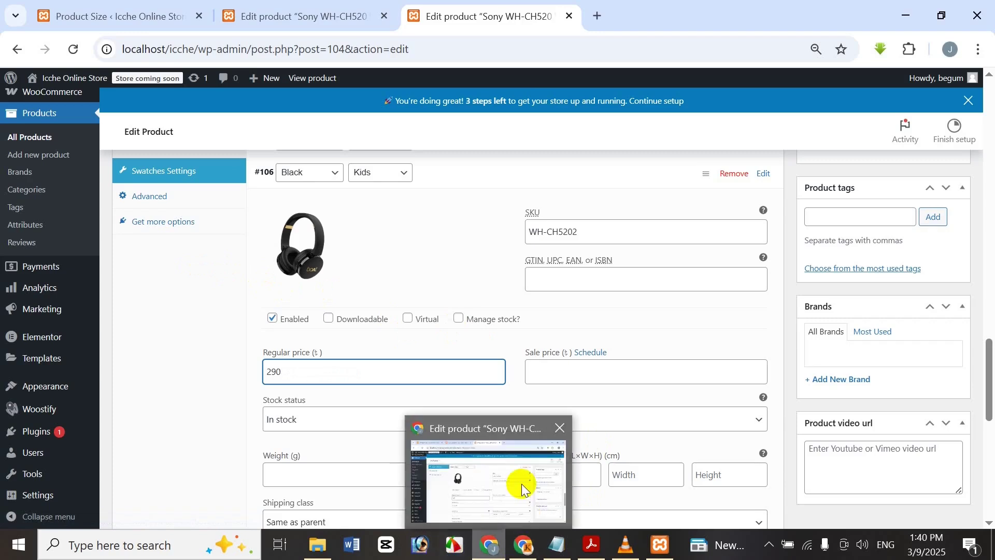
click(575, 377)
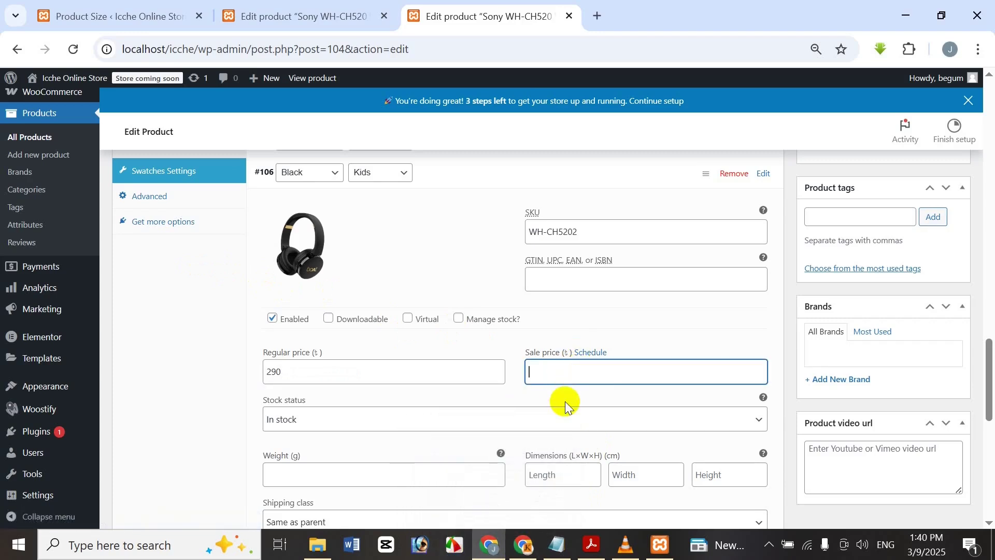
text(230)
- Replace the Black / Kids variation's regular price with 280 and keep its stock status as In stock
scroll(528, 348, down, 1)
scroll(503, 319, down, 1)
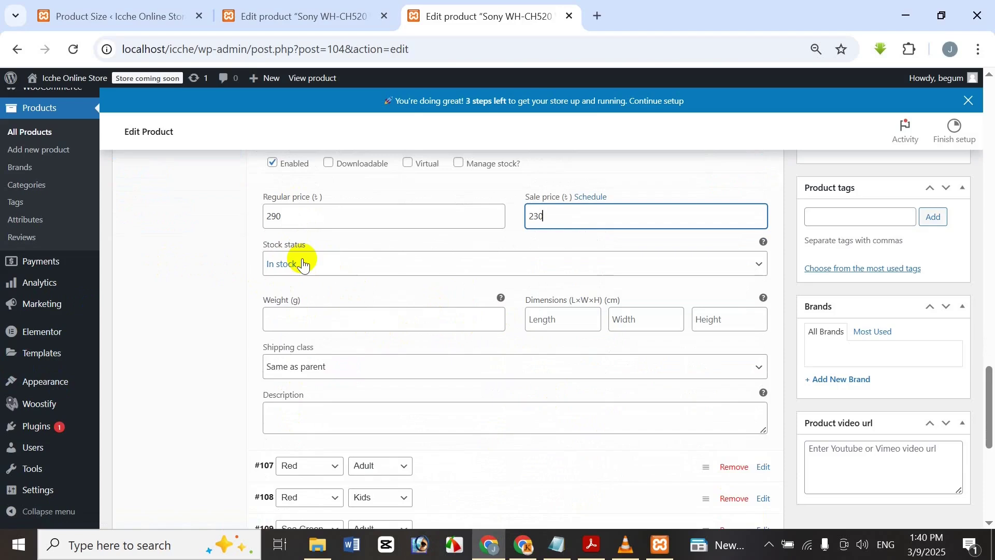
click(284, 214)
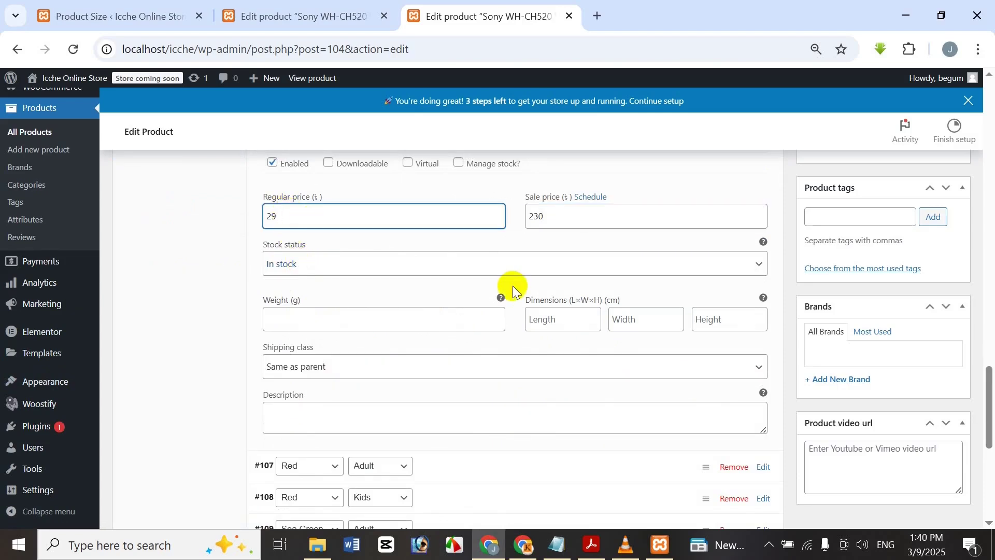
text(8)
key(BackSpace)
text(0)
click(305, 265)
click(184, 316)
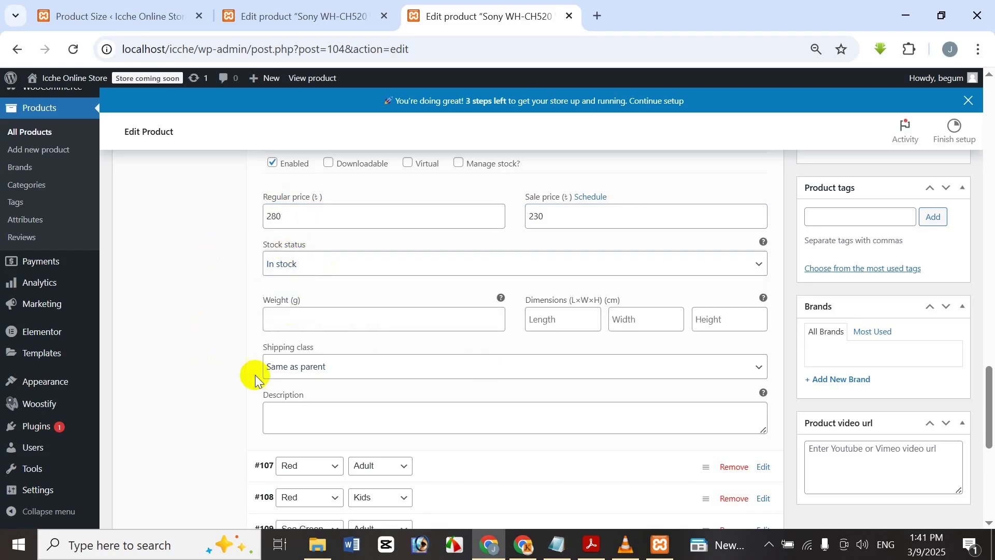
- Set the Black / Kids variation's shipping class to headphone and collapse that variation
click(319, 365)
click(311, 407)
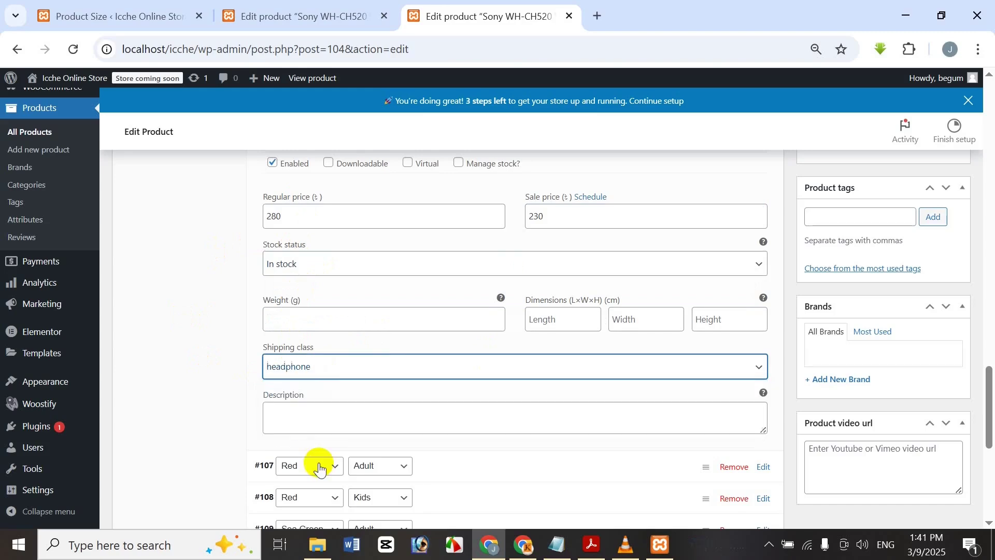
scroll(385, 338, up, 3)
scroll(451, 239, up, 2)
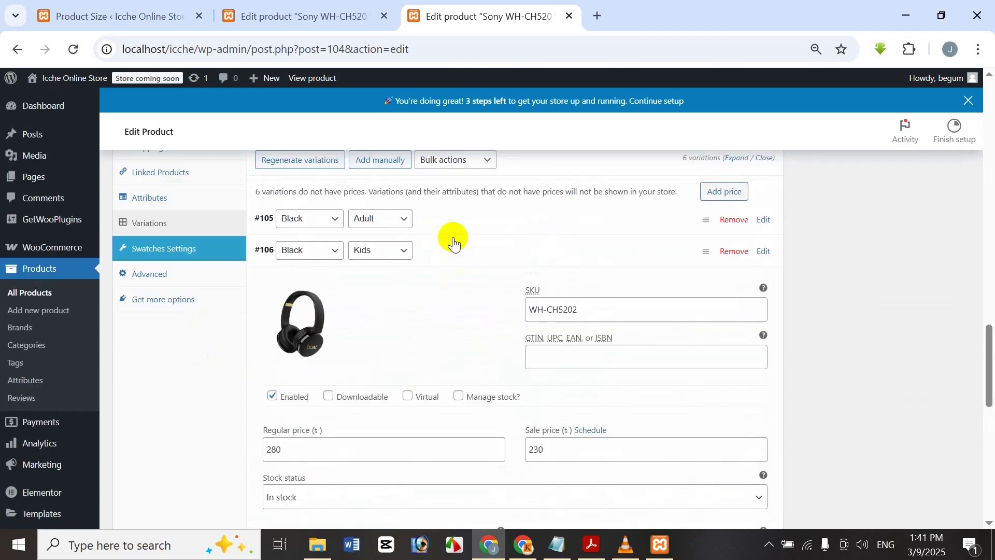
click(452, 249)
- Set the red-and-black headphone image as the Red / Adult variation's image and enter WH-CH5203 as its SKU
click(458, 288)
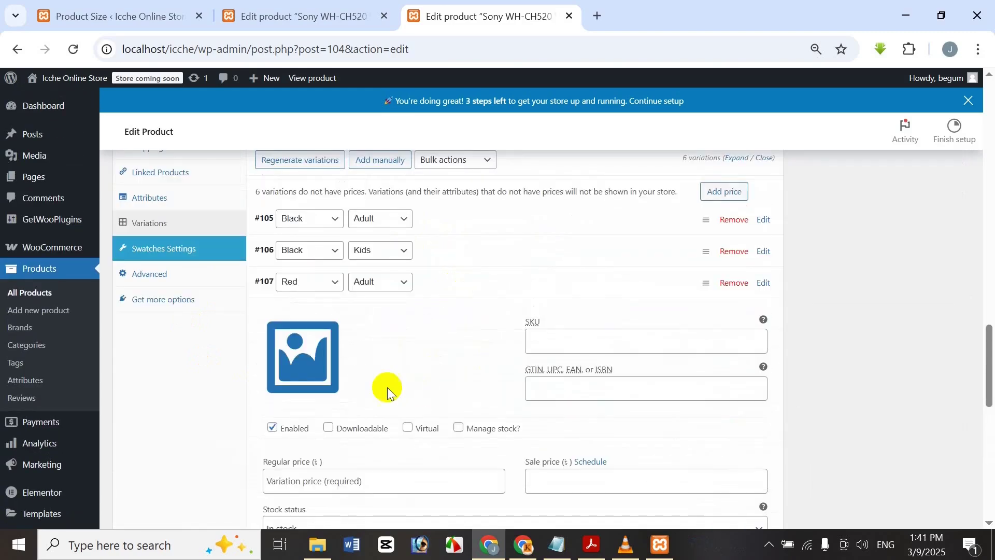
click(305, 358)
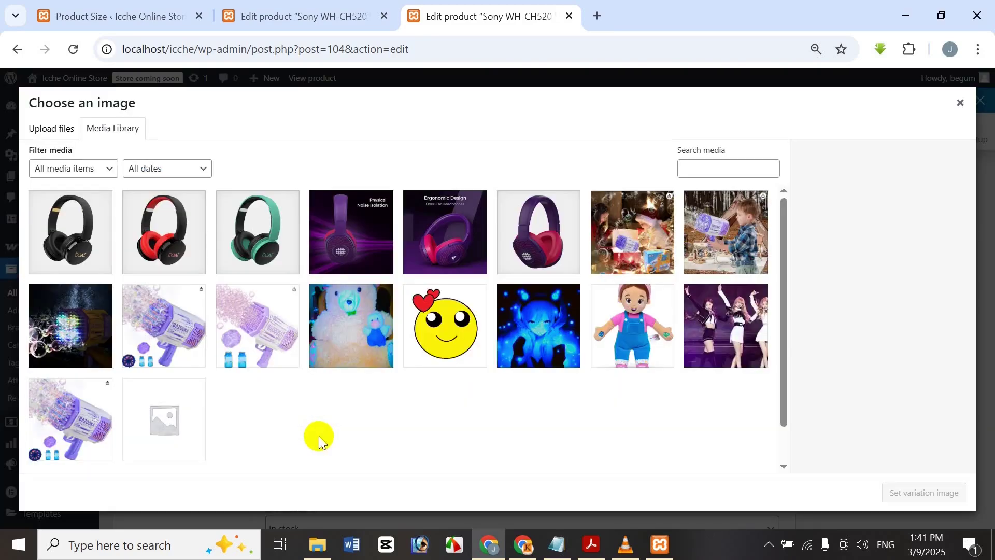
click(128, 215)
click(908, 494)
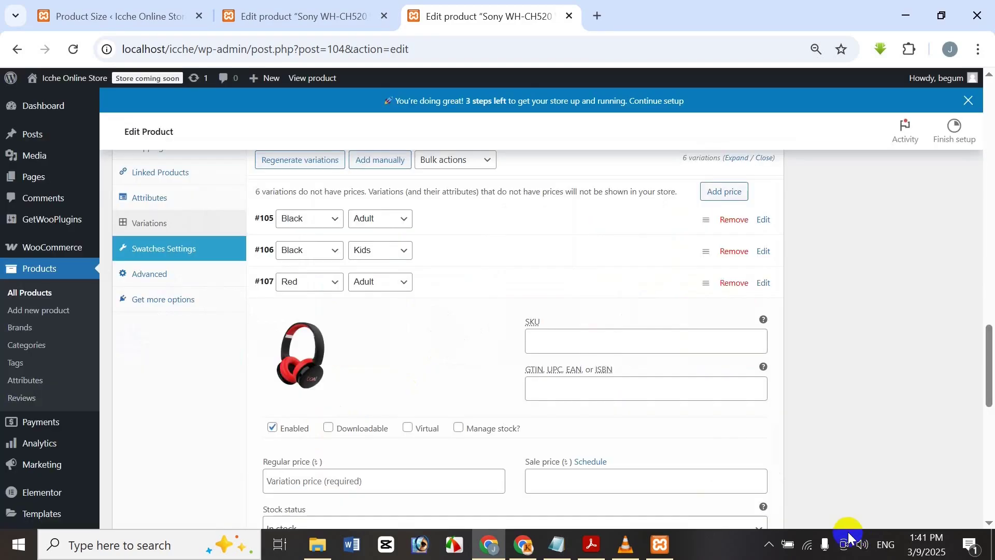
scroll(643, 321, down, 2)
click(616, 265)
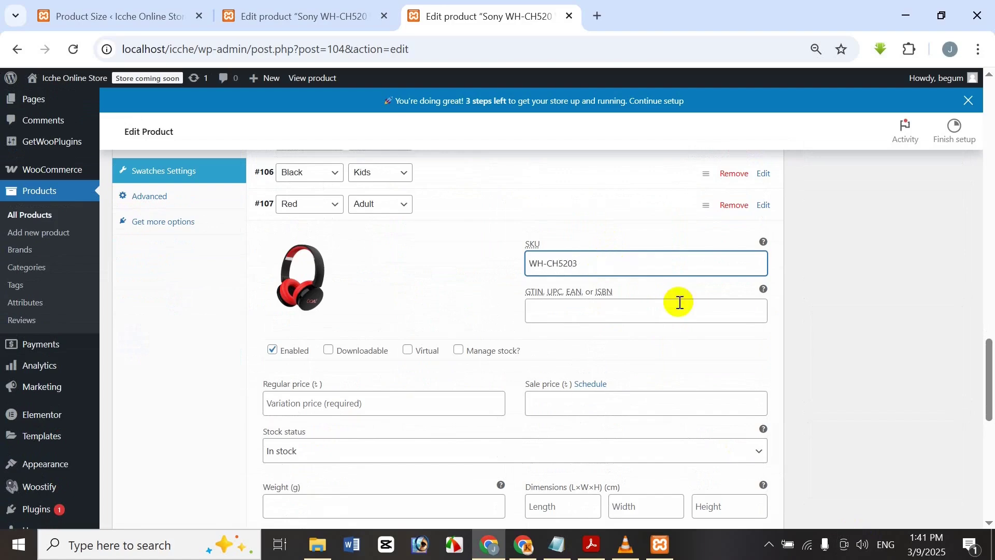
- Set the Red / Adult variation's regular price to 320 and its sale price to 260
scroll(616, 286, down, 3)
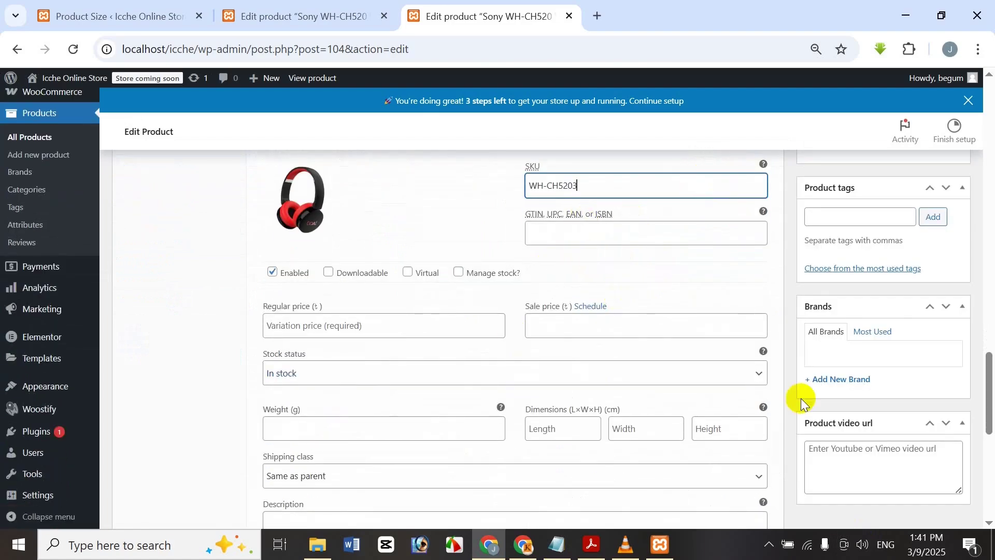
click(372, 325)
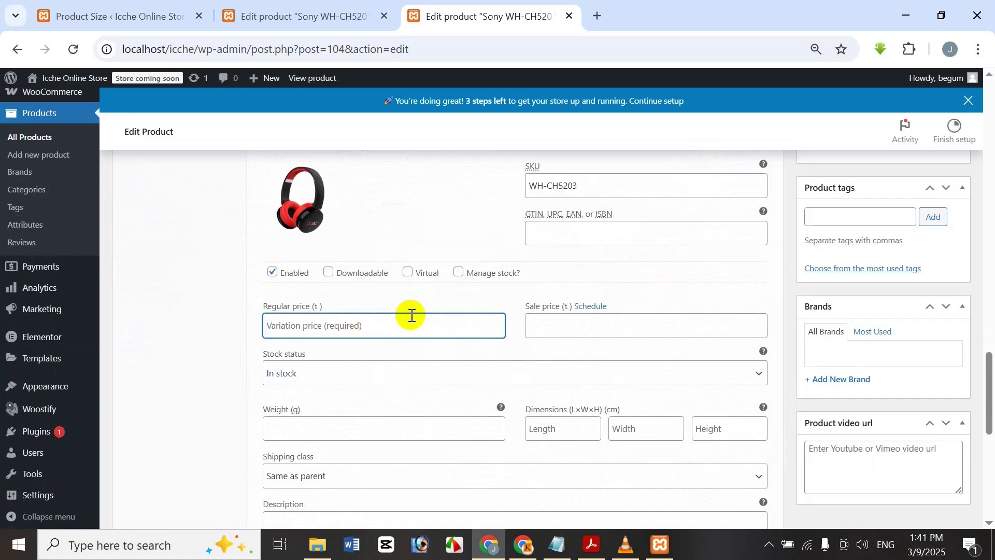
text(320)
click(571, 326)
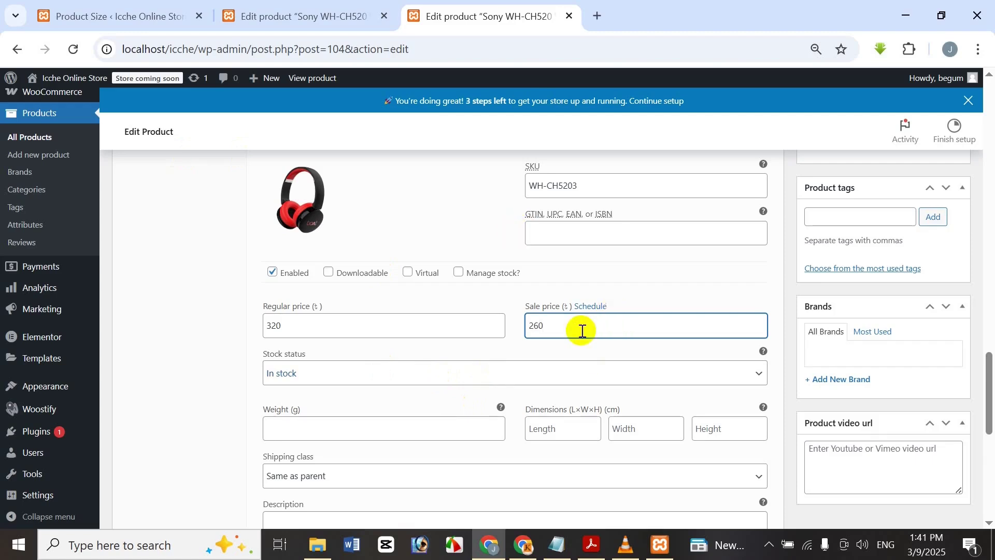
- Set the Red / Adult variation's shipping class to headphone and collapse that variation
scroll(403, 389, down, 1)
click(382, 399)
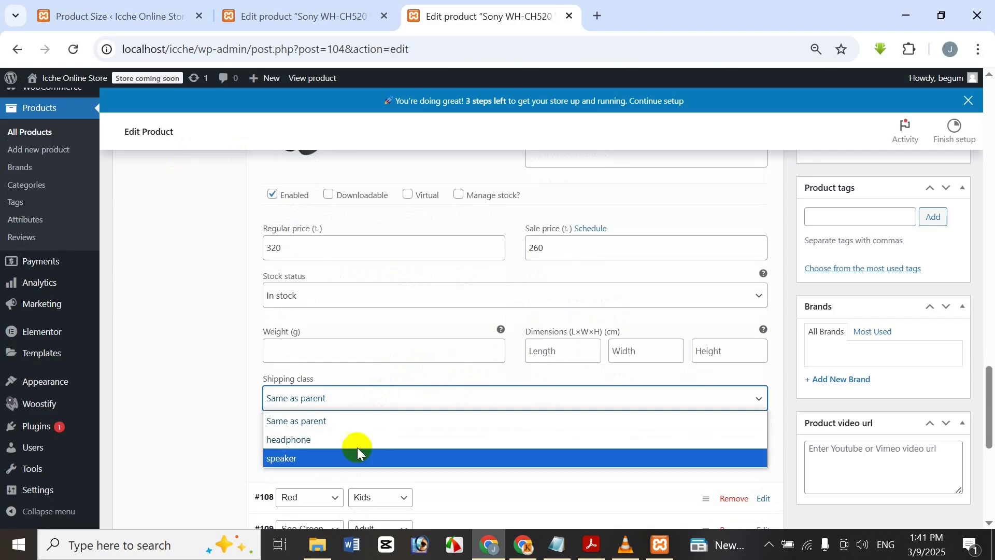
click(357, 440)
scroll(378, 389, up, 5)
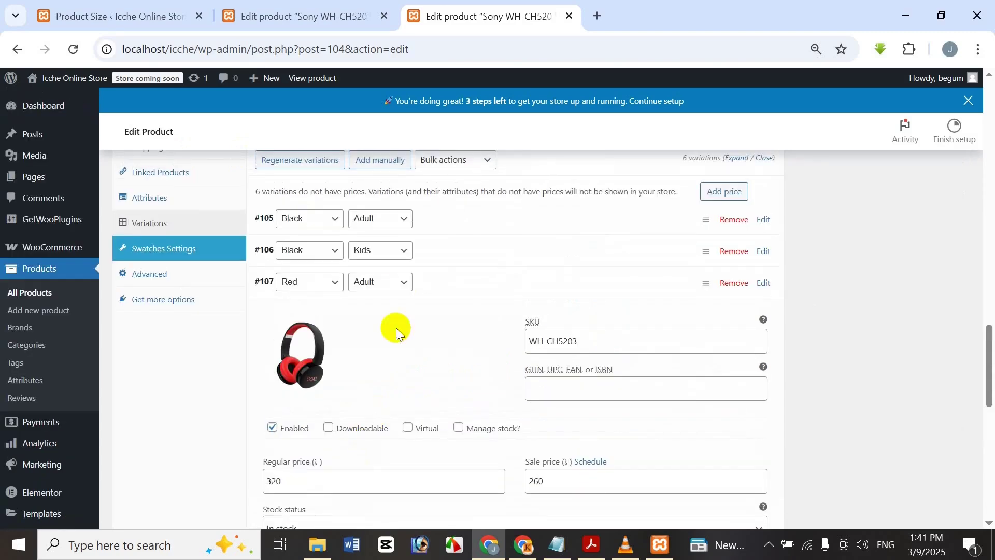
click(462, 291)
- Set the red-and-black headphone image as the Red / Kids variation's image and enter WH-CH5204 as its SKU
click(477, 315)
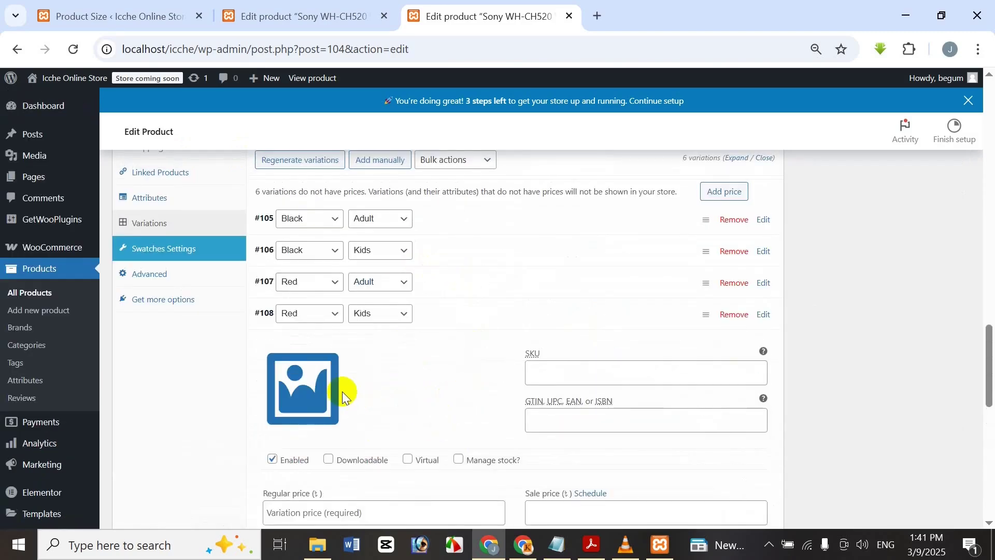
click(305, 396)
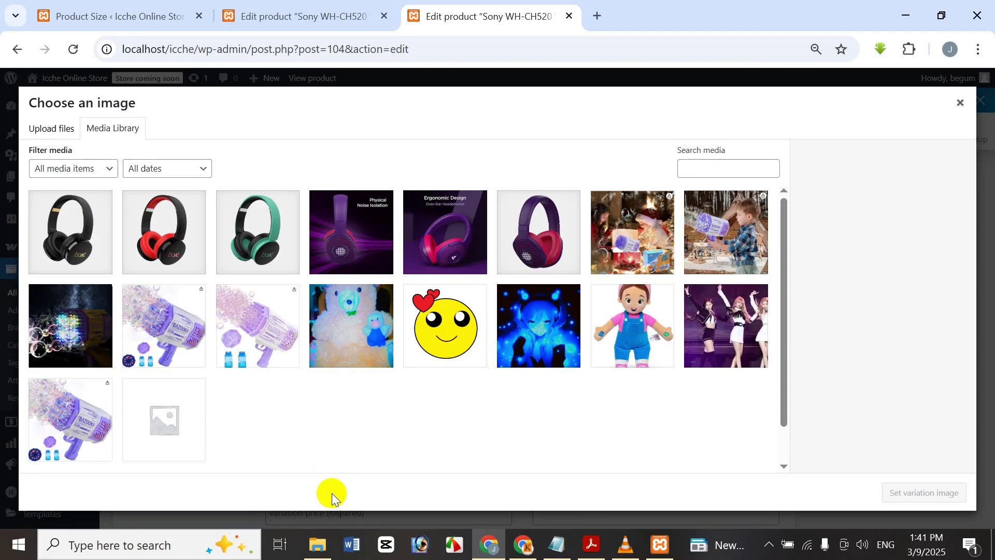
click(164, 230)
click(924, 492)
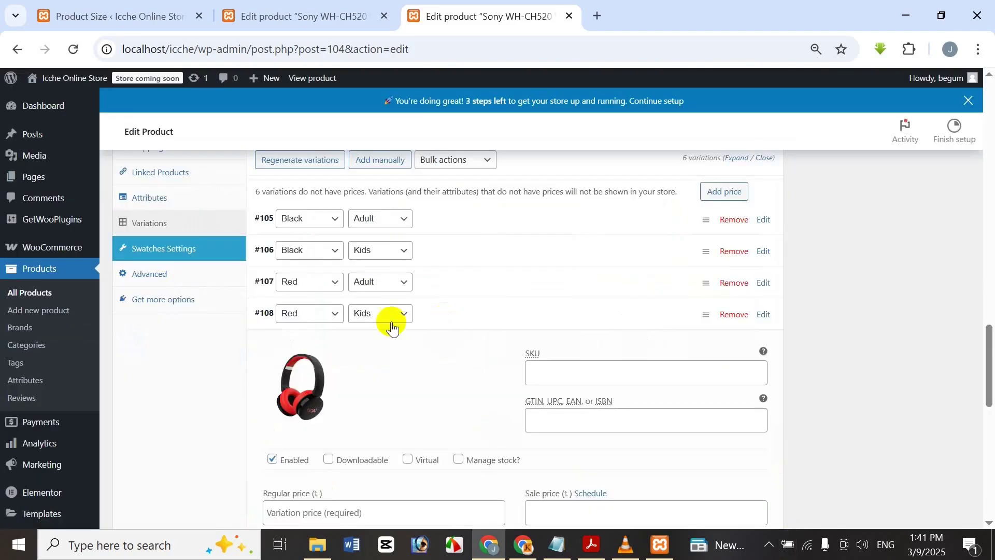
click(614, 375)
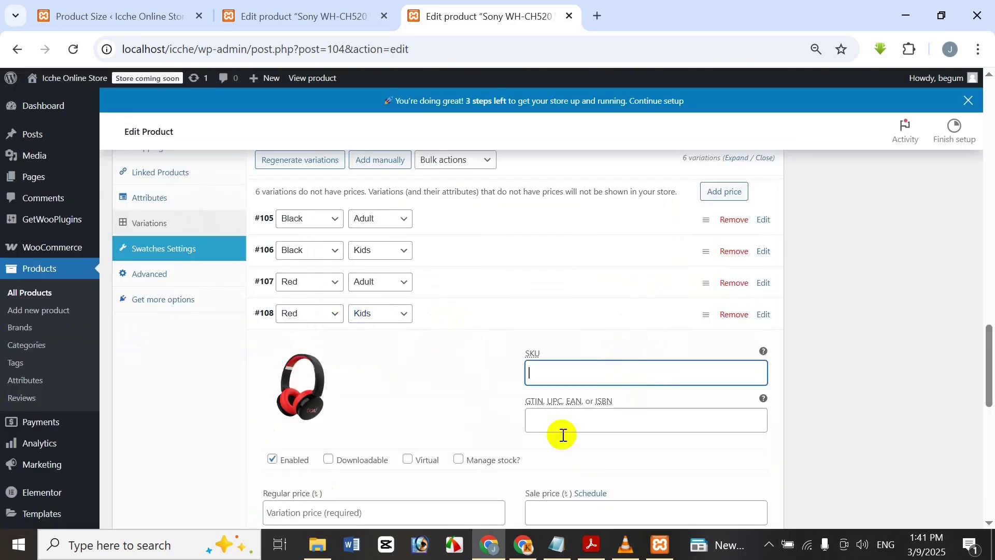
text(WH-CH520)
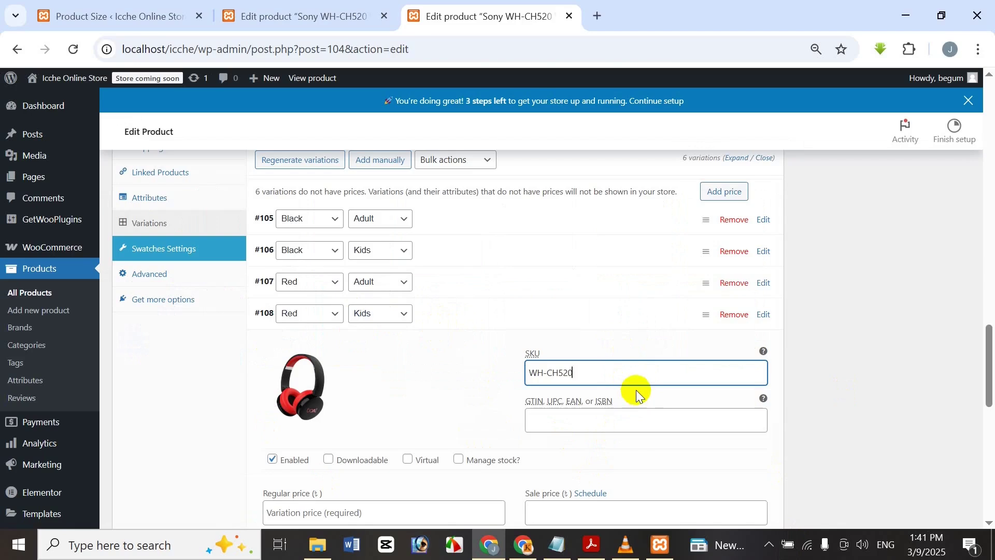
text(4)
- Set the Red / Kids variation's regular price to 270 and its sale price to 220
scroll(446, 330, down, 1)
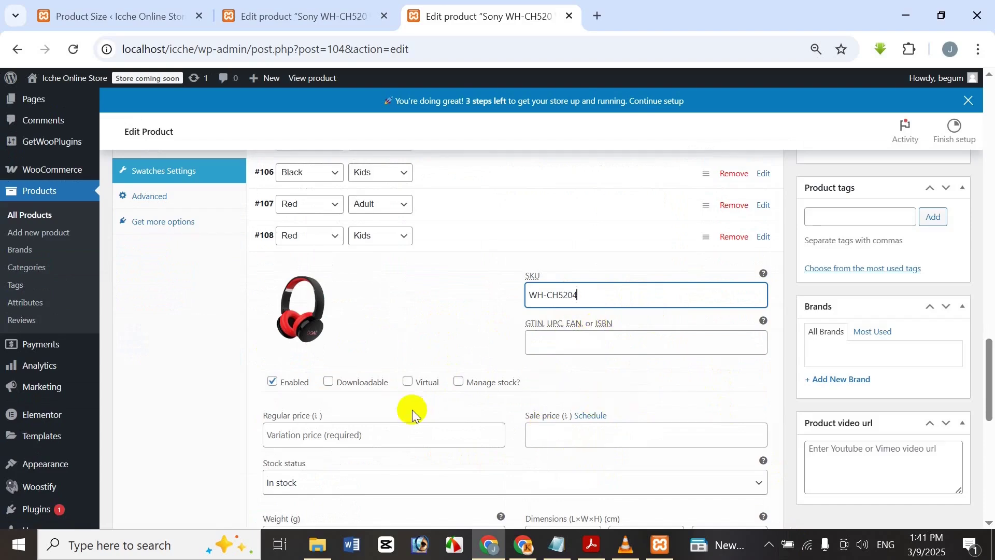
scroll(412, 409, down, 1)
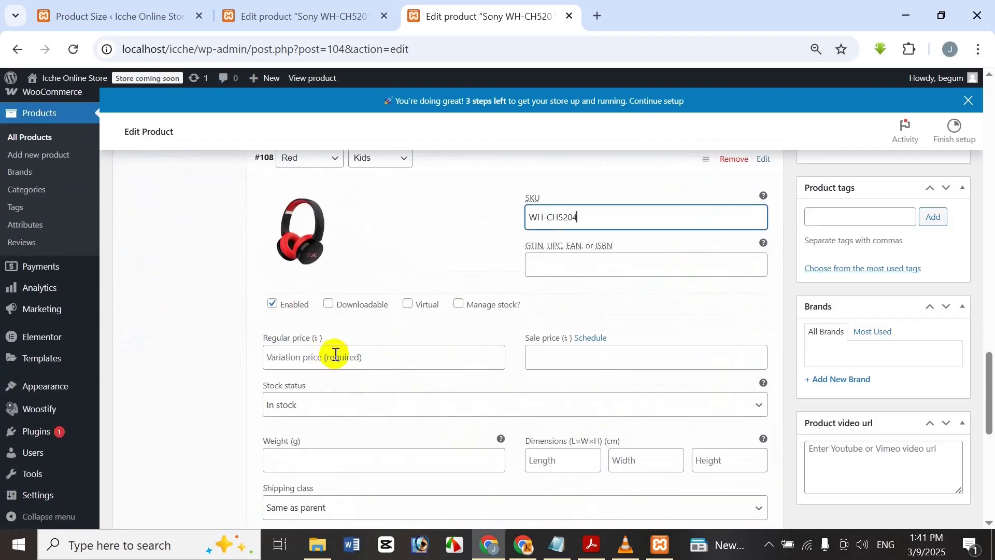
click(388, 365)
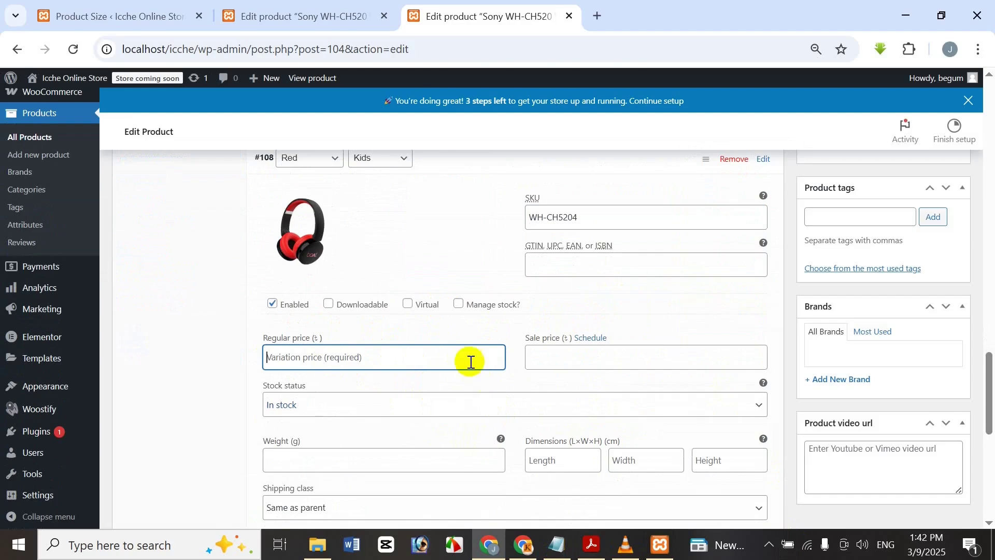
scroll(467, 358, up, 1)
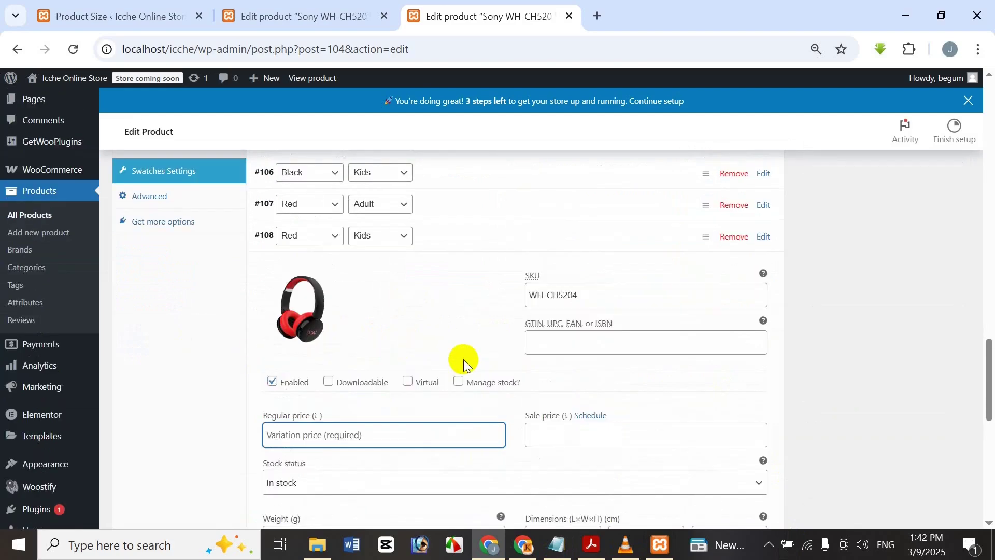
scroll(463, 359, down, 1)
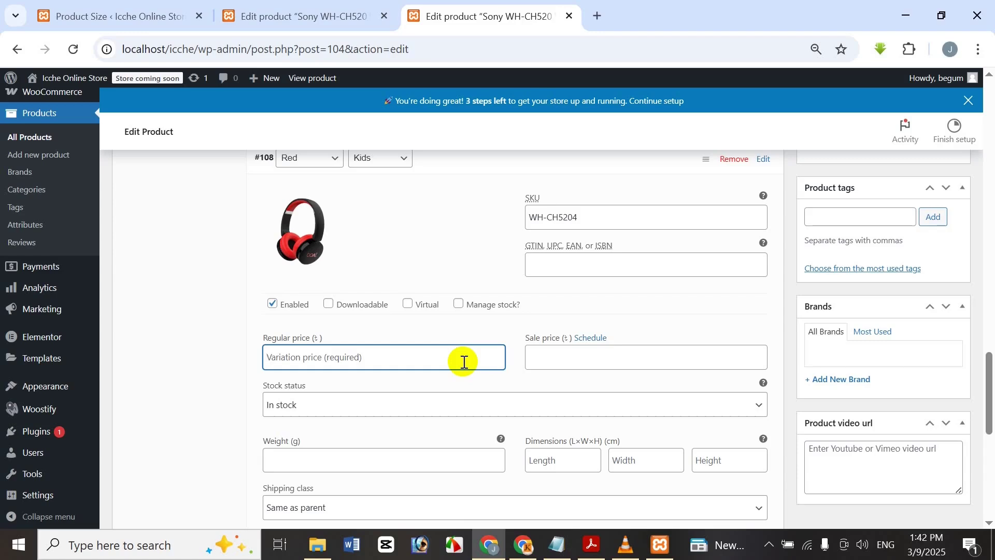
text(2)
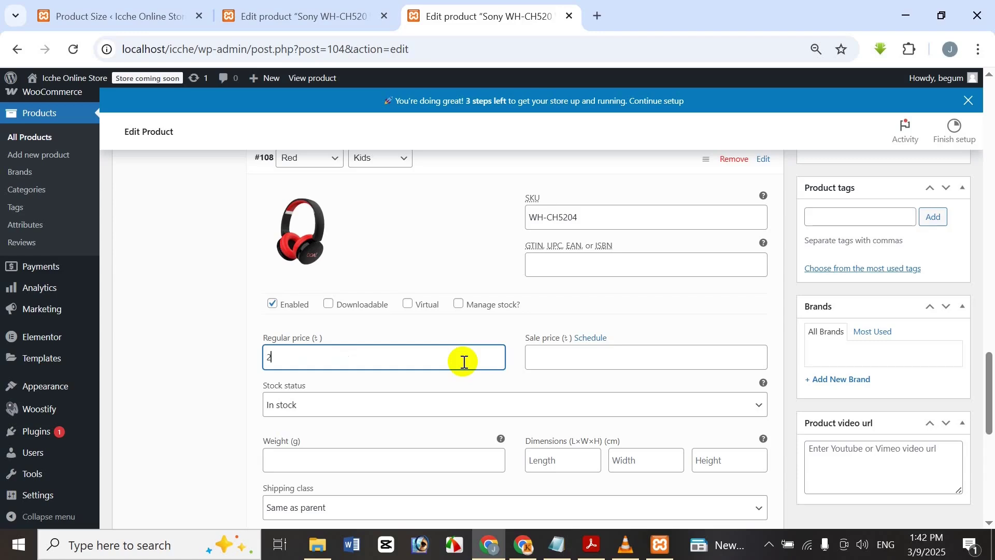
text(70)
click(560, 351)
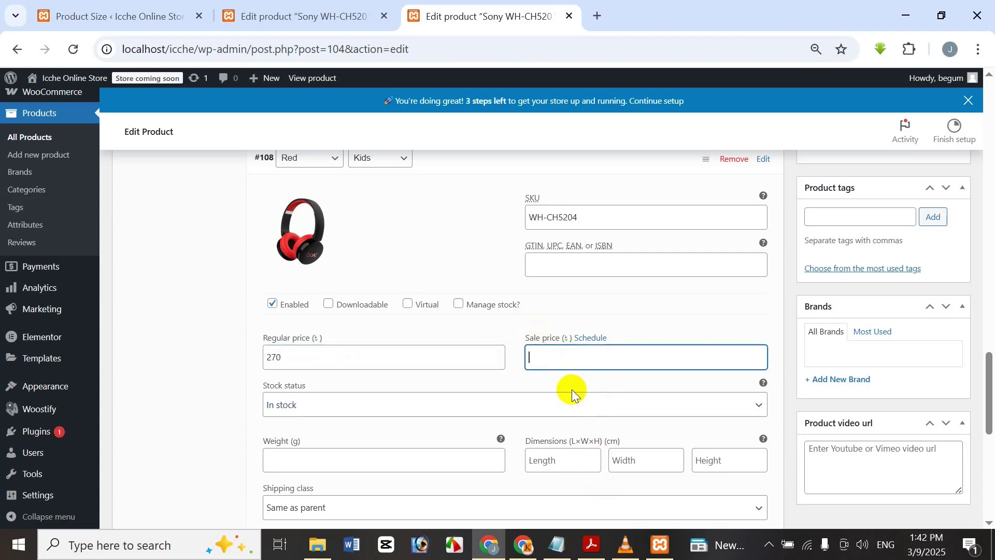
text(220)
- Set the Red / Kids variation's shipping class to headphone and collapse that variation
scroll(362, 347, down, 1)
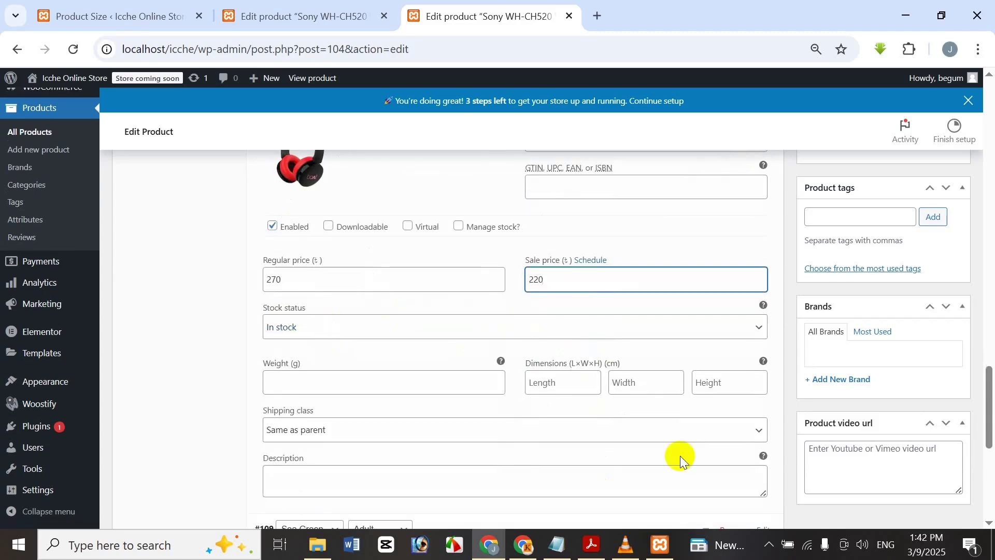
click(291, 431)
click(326, 471)
scroll(344, 445, up, 2)
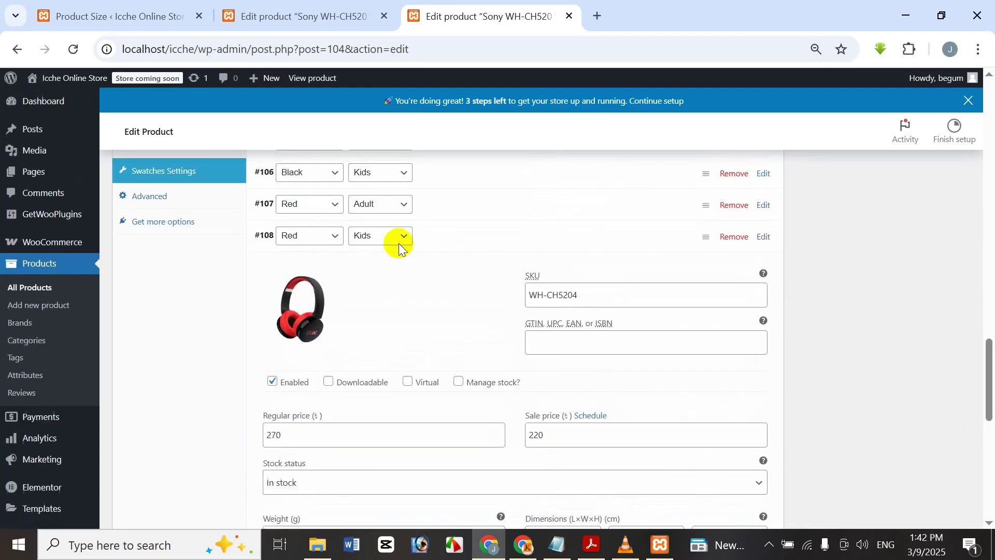
click(444, 240)
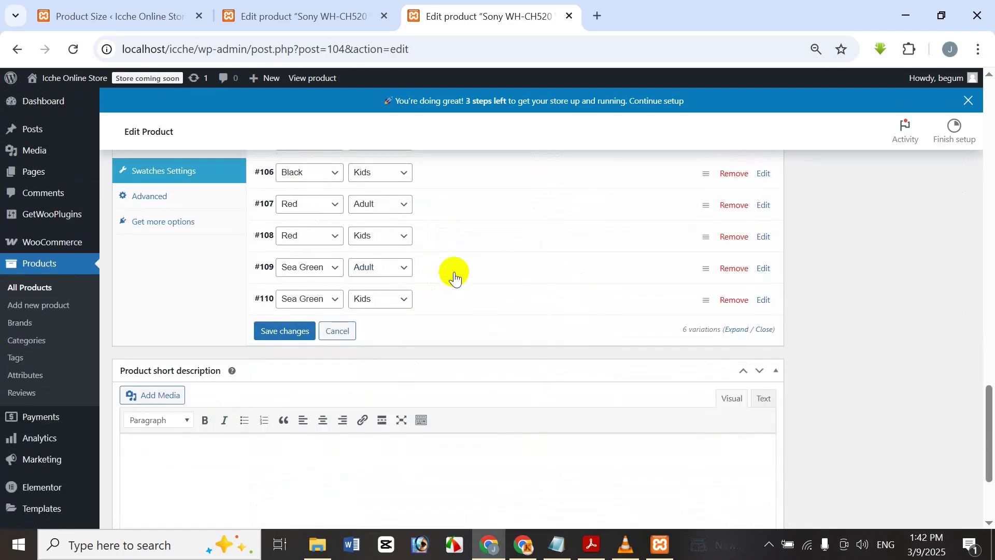
- Set the green-and-black headphone image as the Sea Green / Adult variation's image and enter WH-CH5205 as its SKU
click(455, 266)
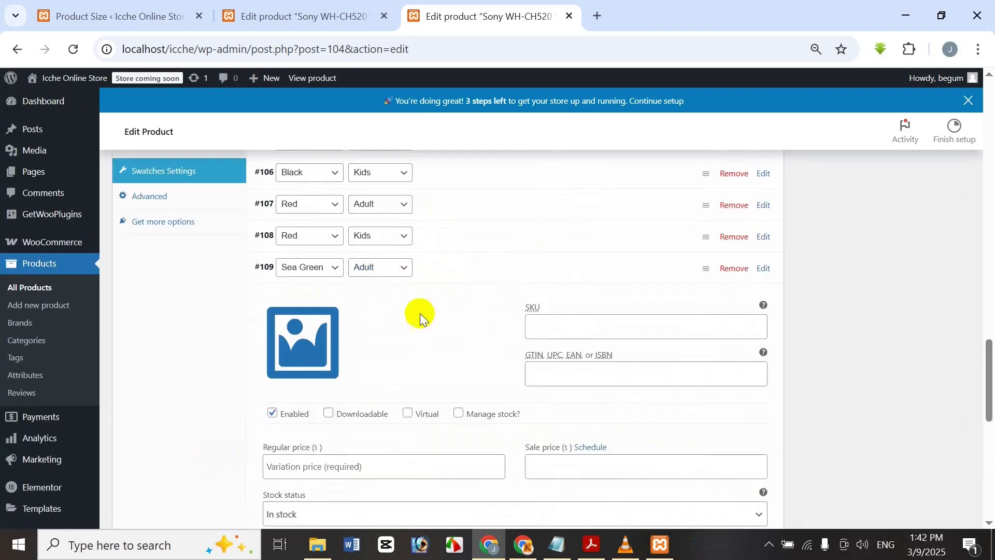
click(319, 326)
click(247, 216)
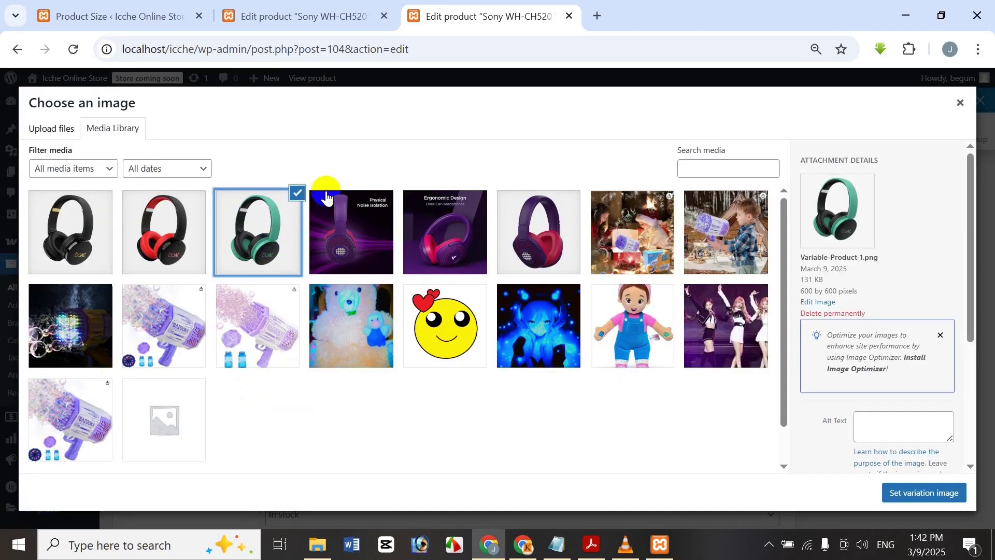
click(952, 492)
click(608, 330)
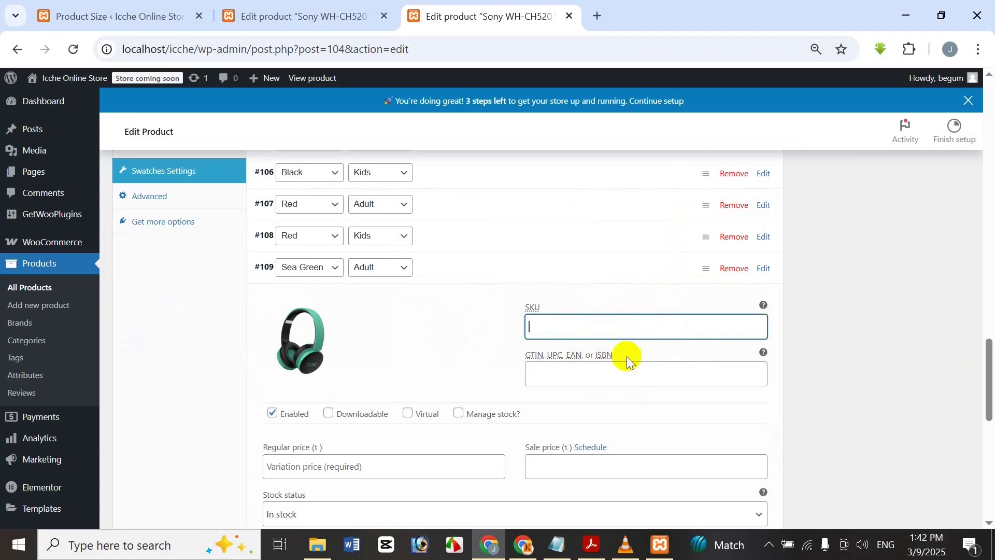
text(WH-CH520)
text(5)
- Set the Sea Green / Adult variation's regular price to 380 and its sale price to 300
scroll(637, 280, down, 1)
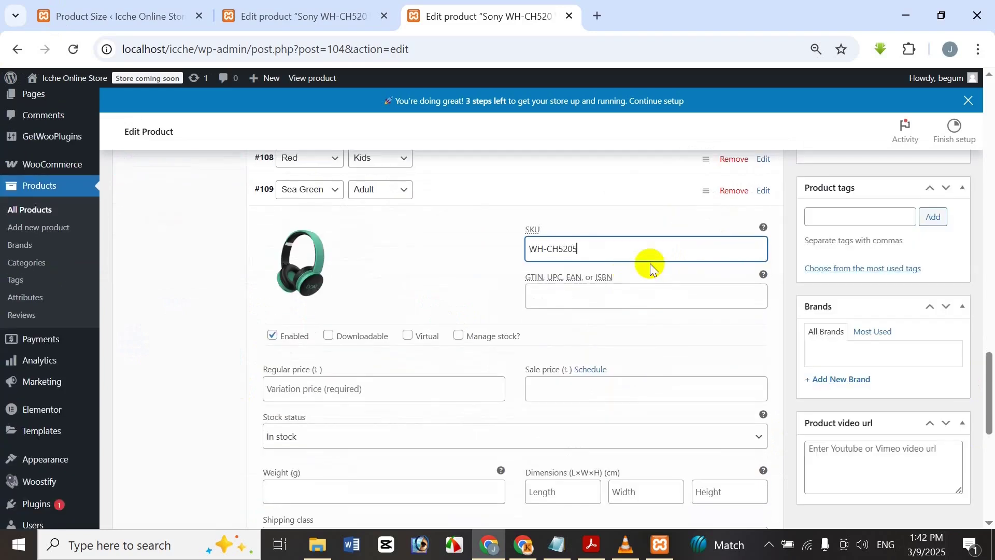
click(463, 388)
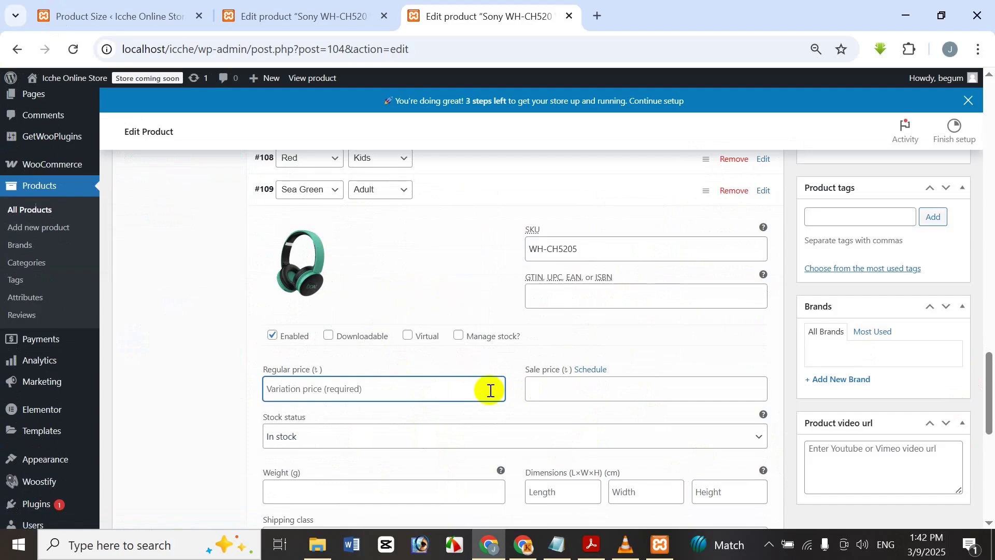
text(3)
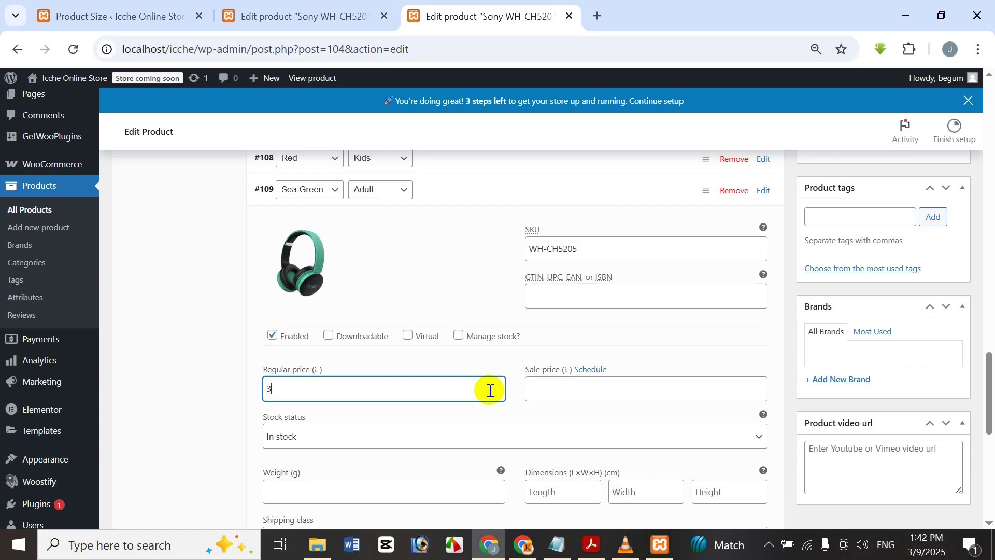
text(80)
click(561, 388)
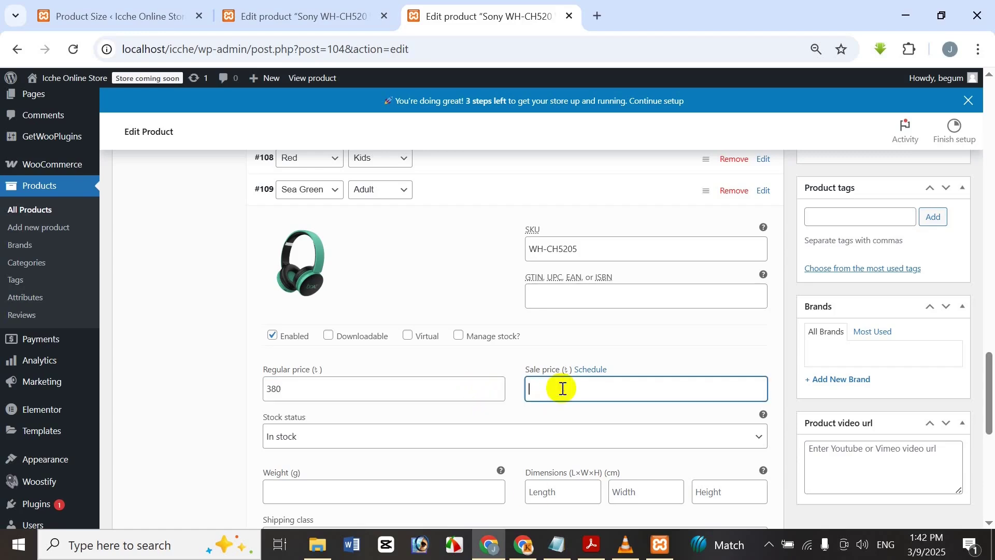
mouse_move(476, 556)
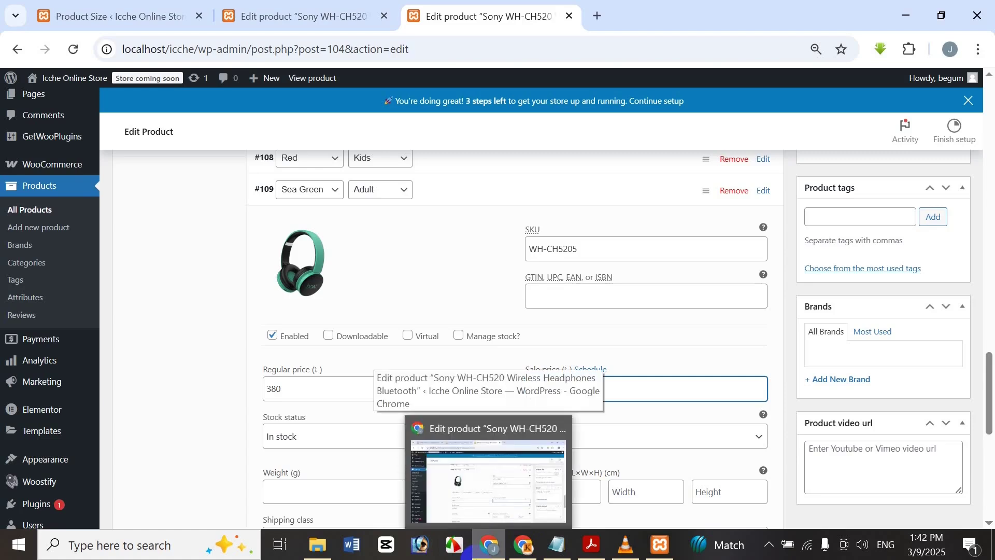
text(300)
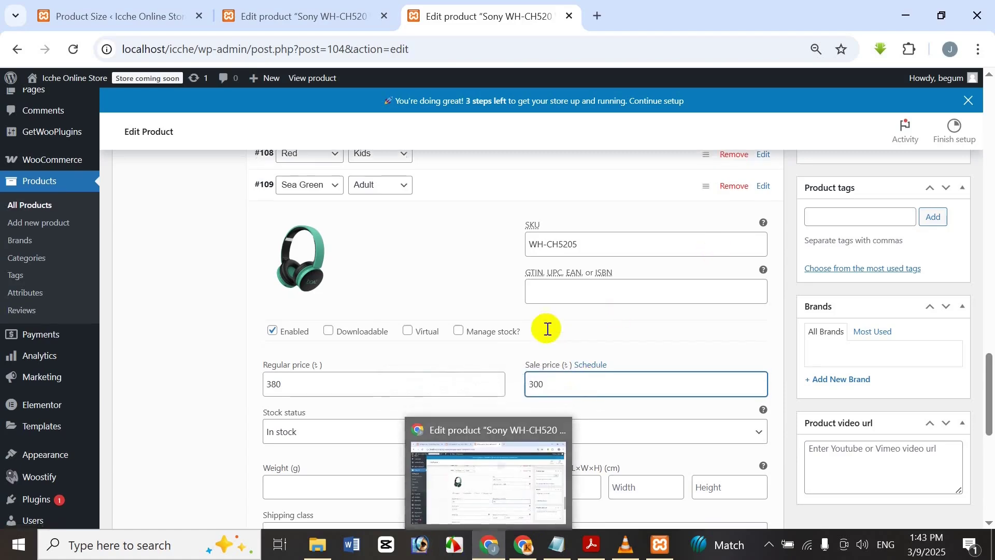
- Keep the Sea Green / Adult variation's stock status as In stock and set its shipping class to headphone
scroll(544, 329, down, 1)
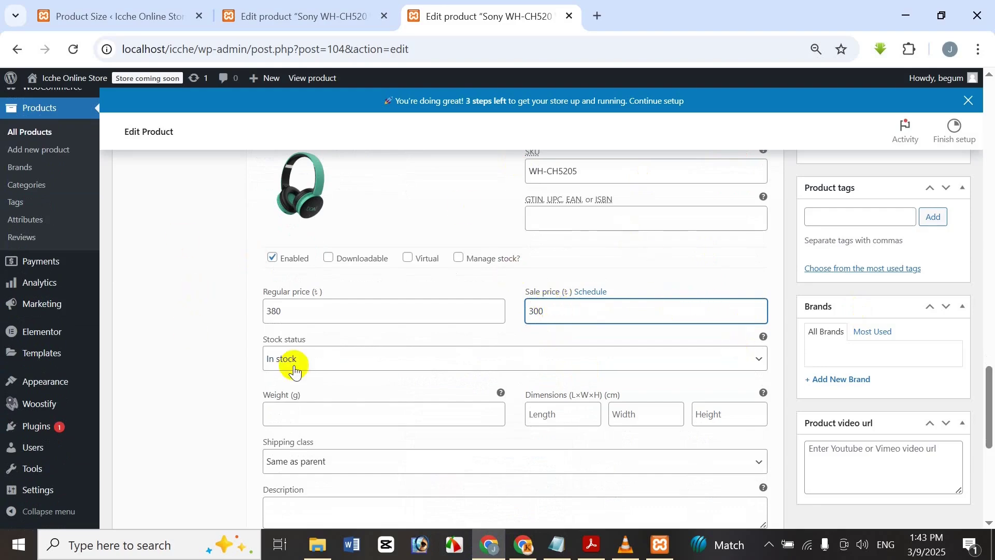
click(415, 362)
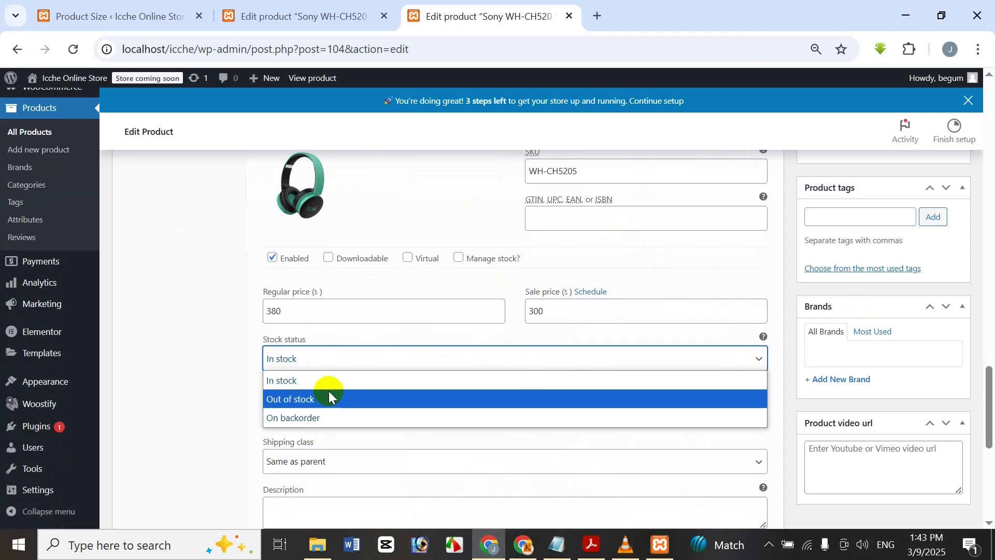
click(161, 381)
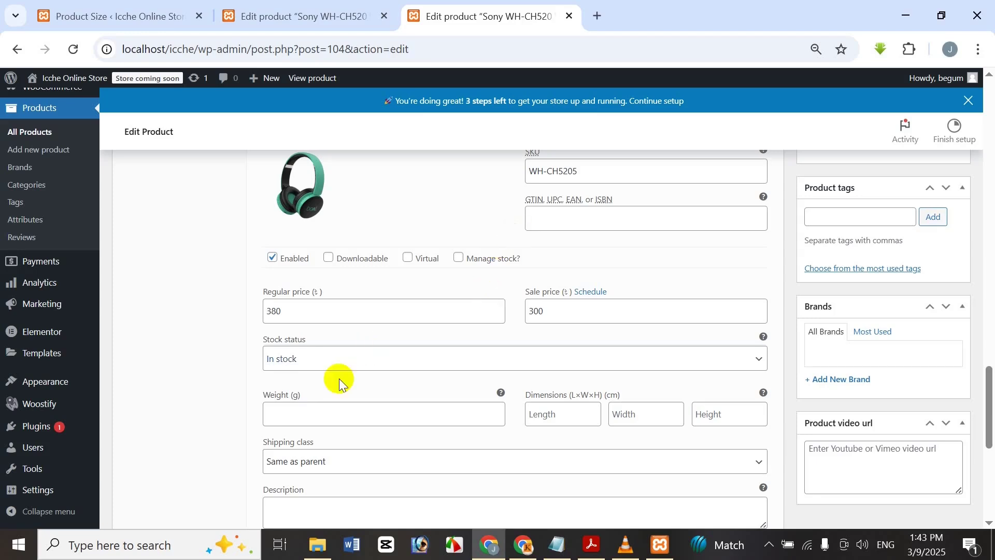
click(316, 469)
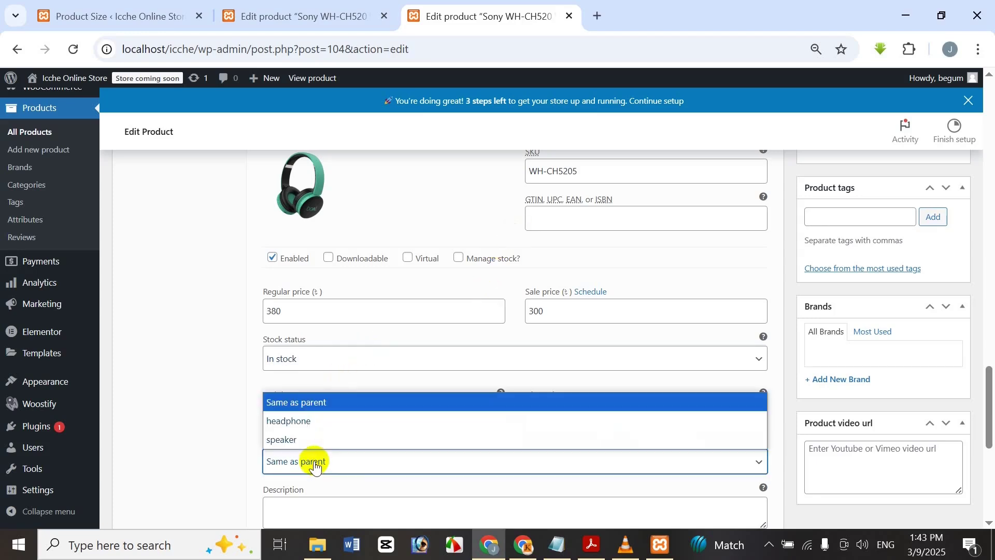
click(319, 421)
scroll(334, 442, down, 2)
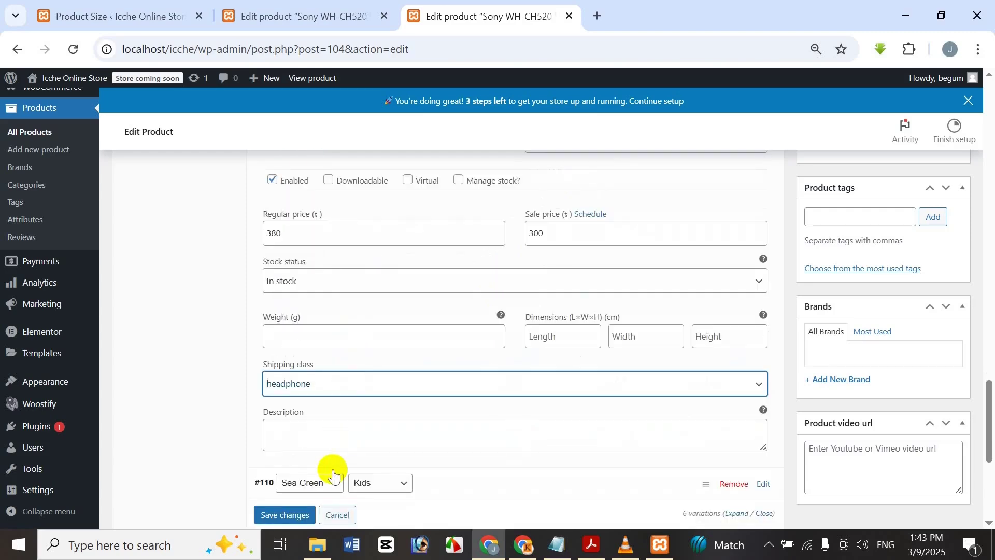
scroll(340, 460, up, 7)
scroll(373, 327, down, 4)
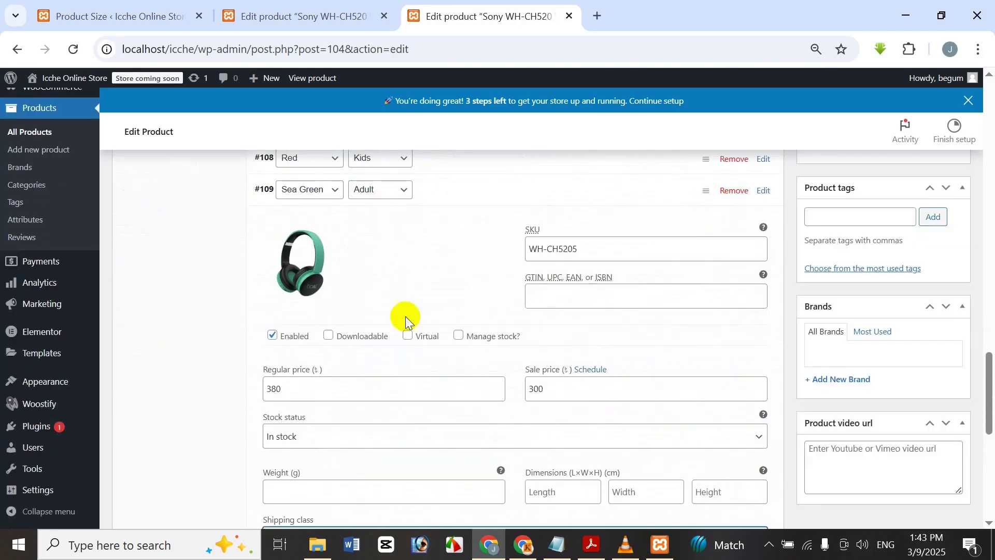
- Collapse the completed Sea Green / Adult variation
scroll(373, 411, down, 6)
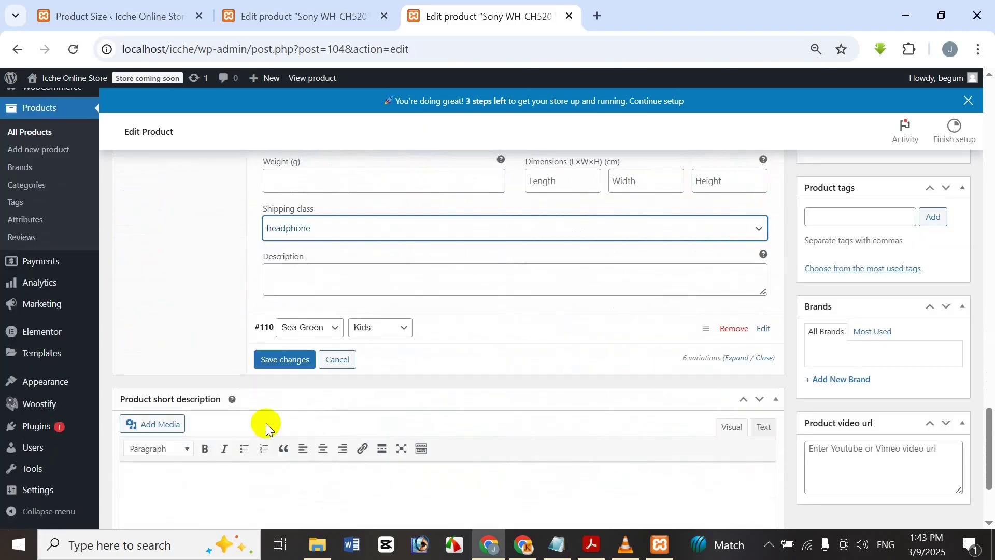
scroll(378, 324, up, 5)
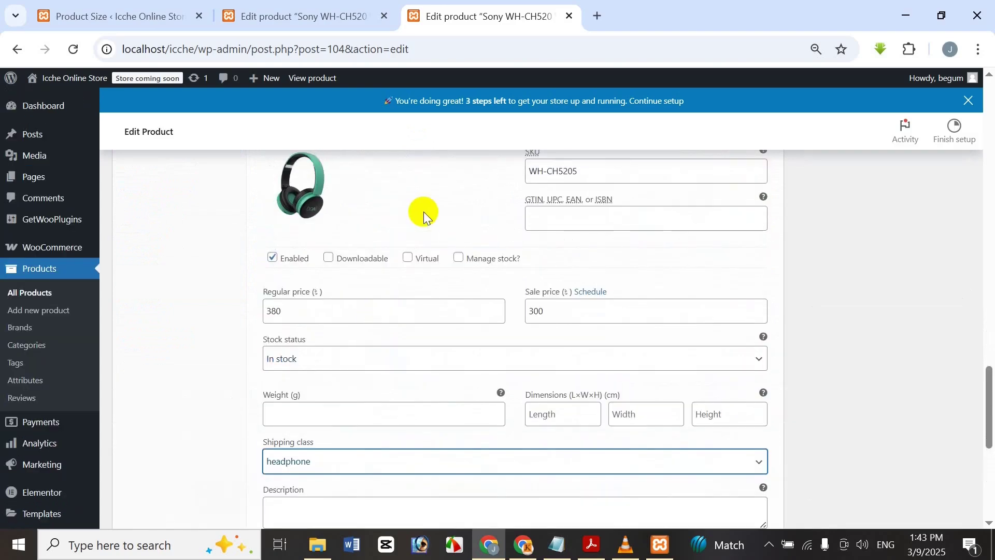
scroll(425, 216, up, 3)
click(455, 275)
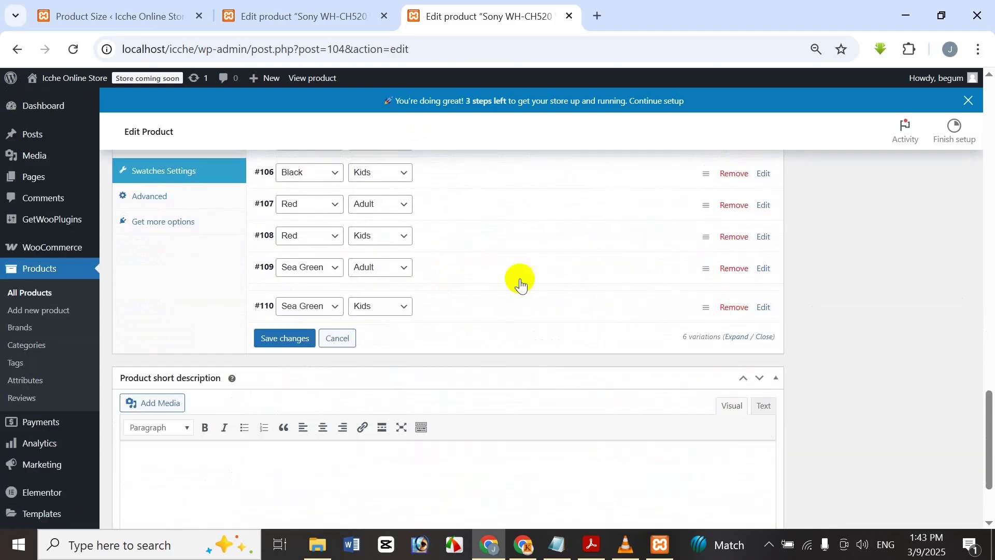
- Set the green-and-black headphone image as the Sea Green / Kids variation's image and enter WH-CH5206 as its SKU
scroll(300, 352, up, 3)
scroll(311, 384, down, 2)
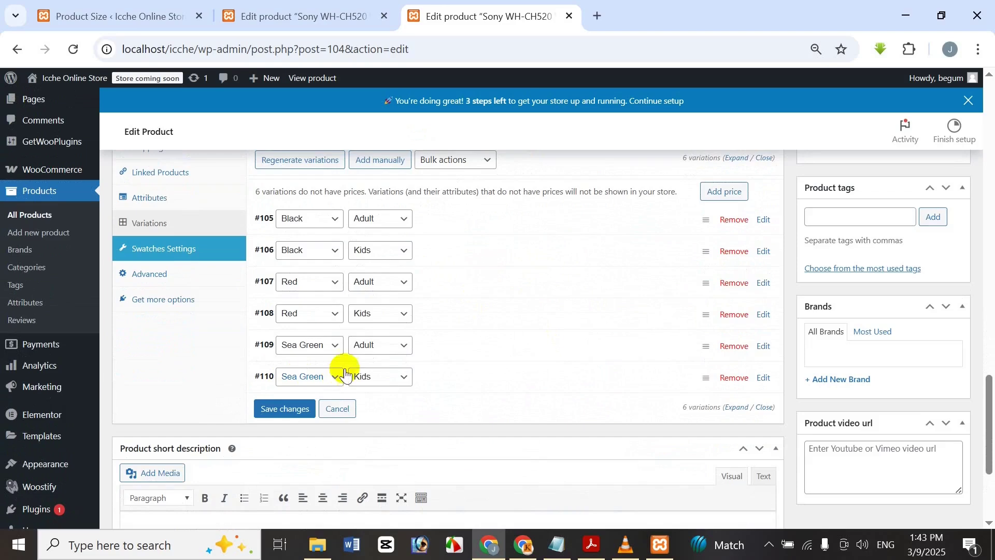
click(443, 378)
scroll(443, 398, down, 2)
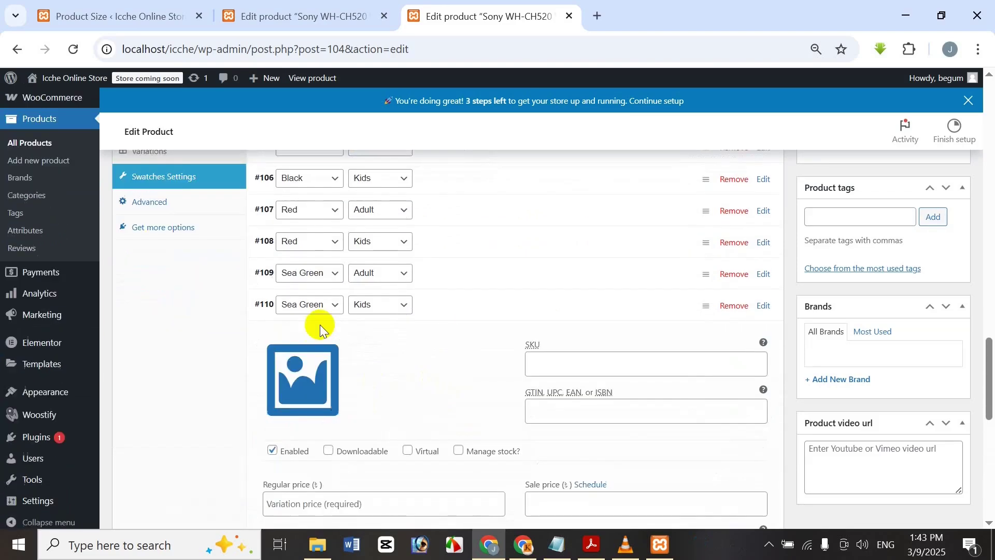
click(304, 369)
click(298, 270)
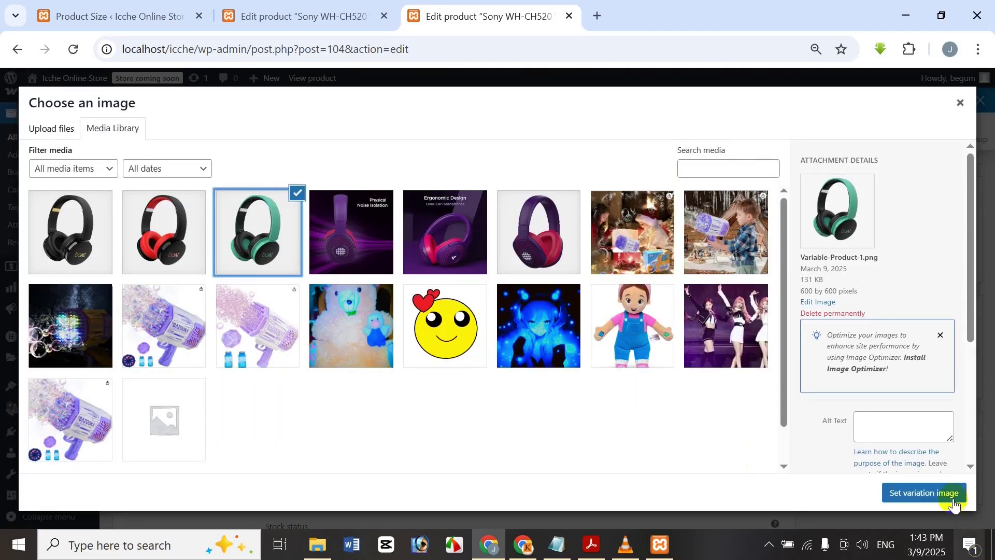
click(933, 493)
click(626, 366)
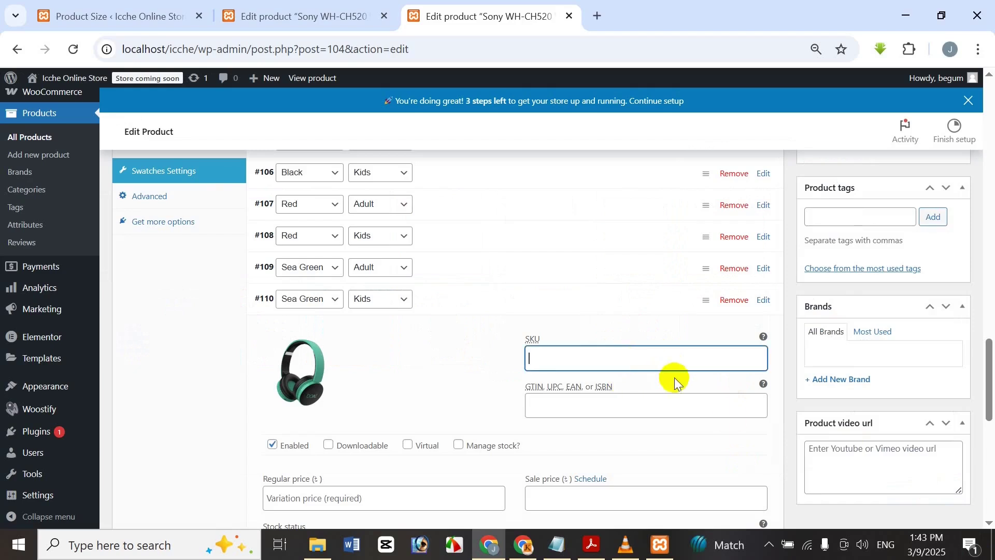
scroll(389, 296, down, 3)
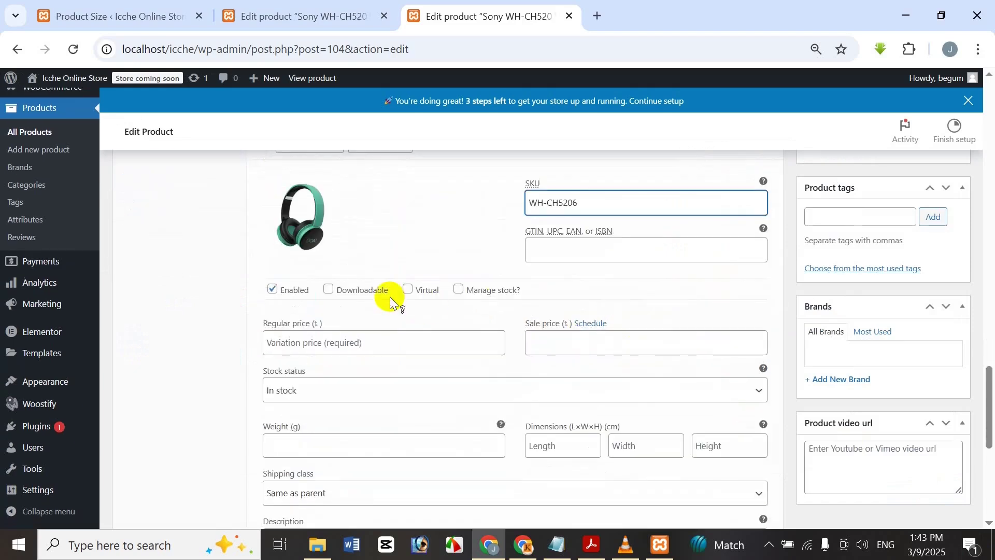
- Set the Sea Green / Kids variation's regular price to 300 and its sale price to 270
click(388, 342)
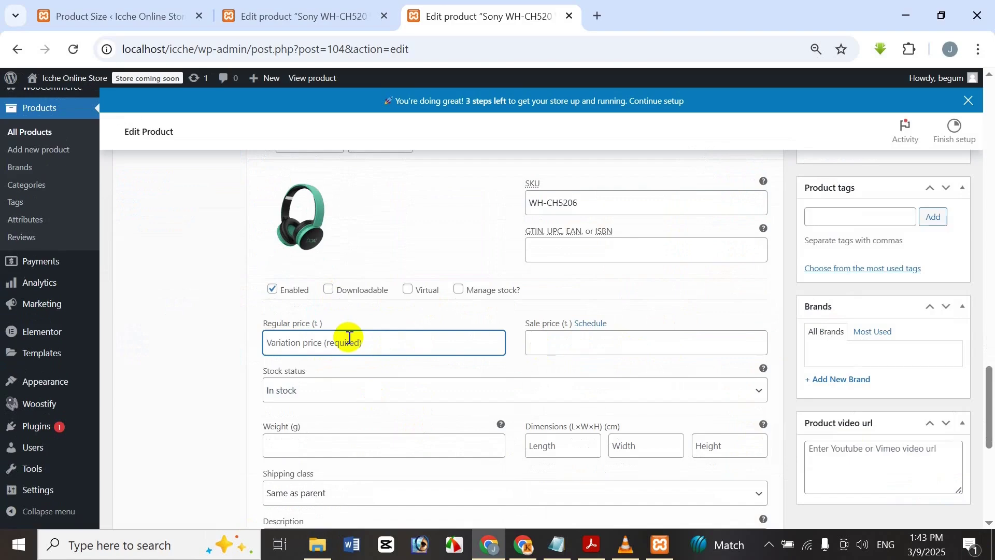
text(300)
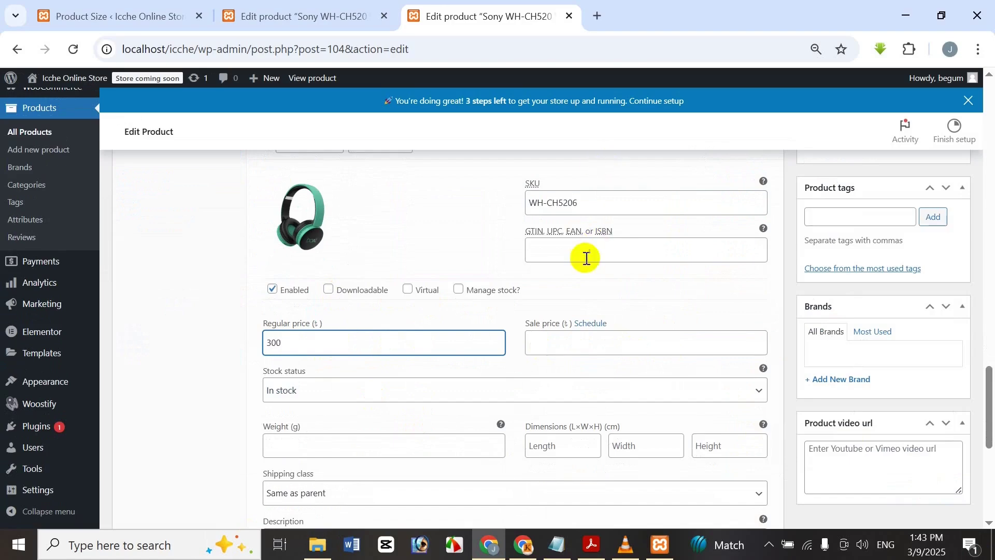
click(612, 338)
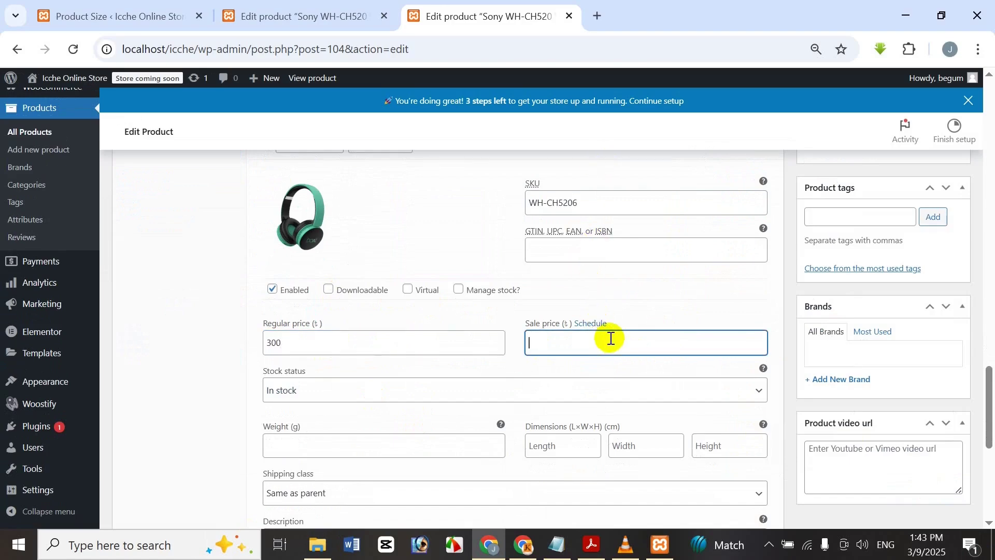
text(270)
- Set the Sea Green / Kids variation's shipping class to headphone and collapse that variation
scroll(540, 340, down, 4)
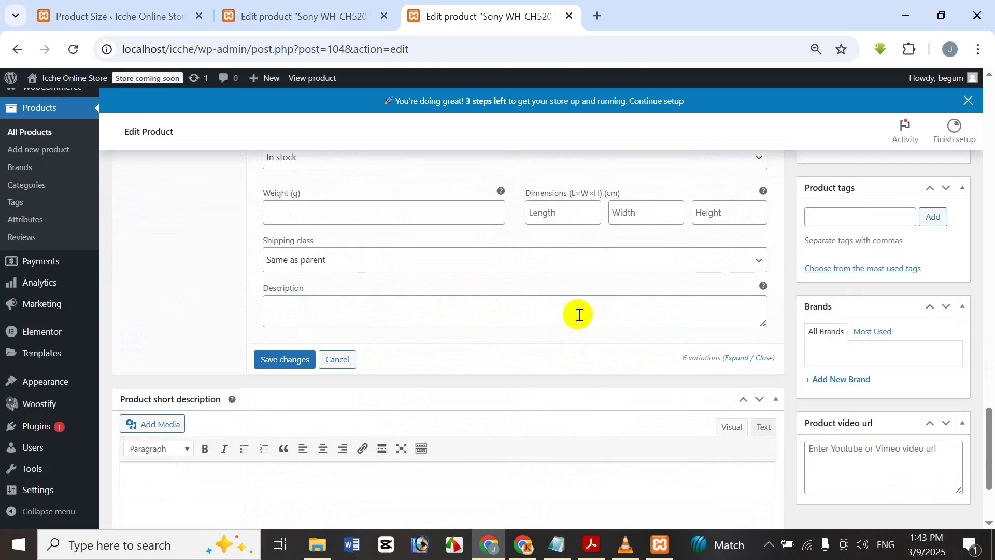
scroll(579, 315, up, 3)
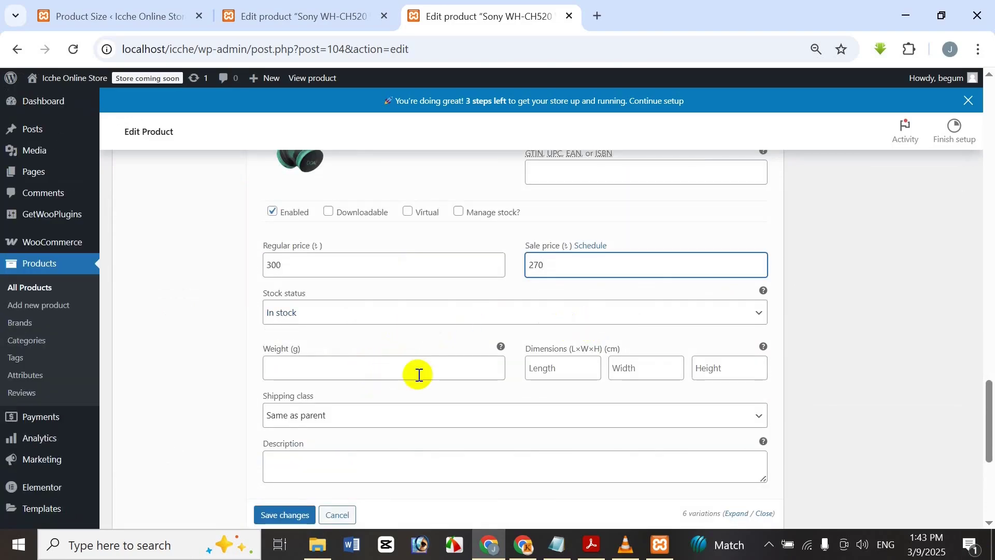
click(352, 423)
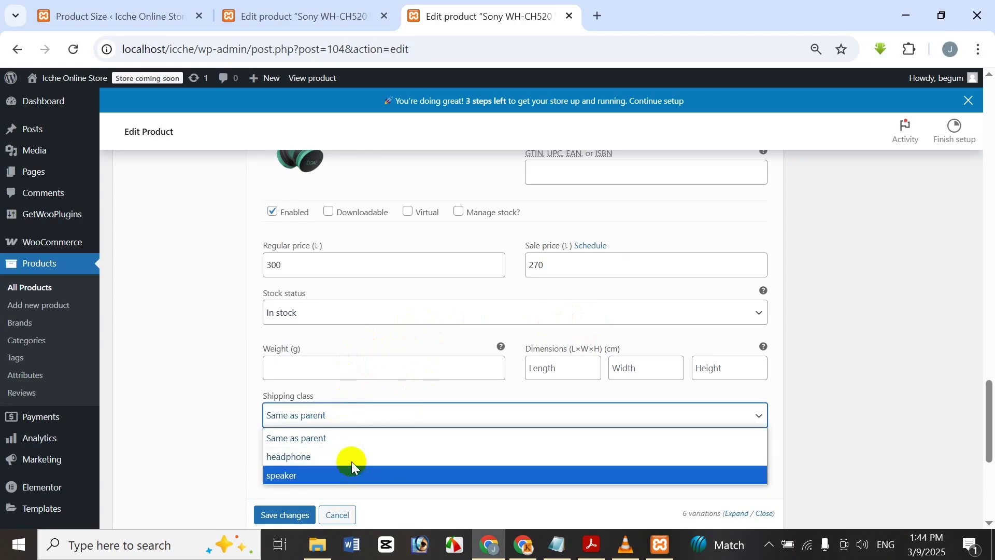
click(351, 456)
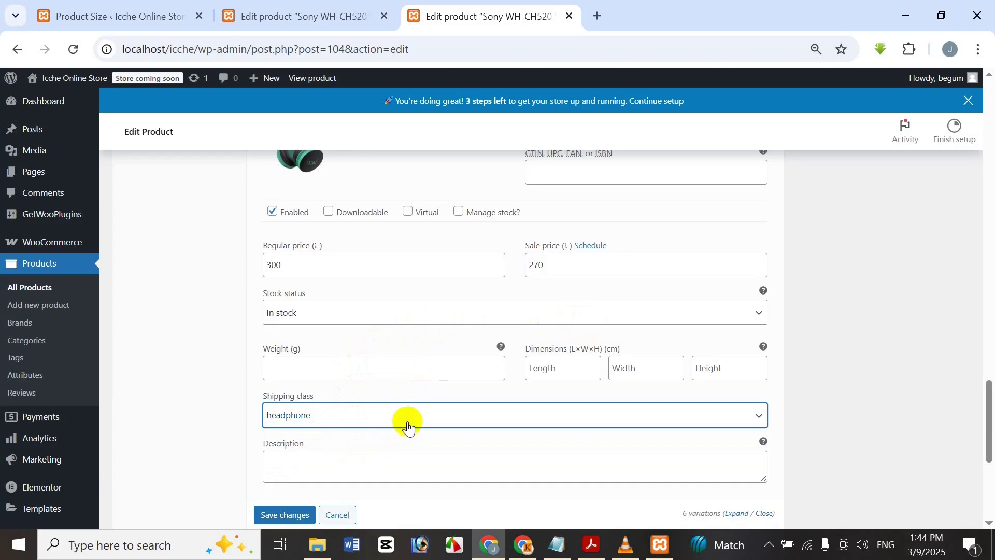
scroll(387, 400, up, 3)
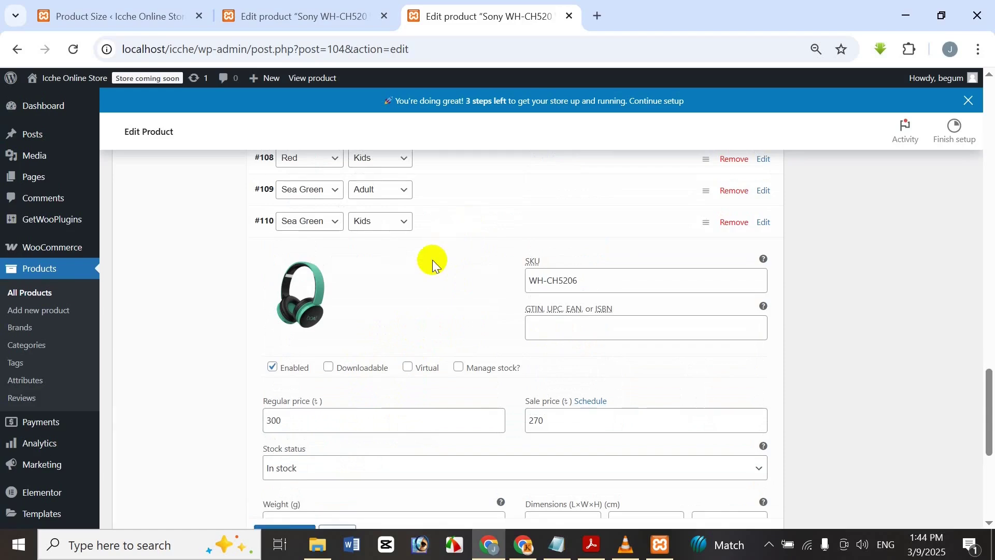
click(447, 228)
scroll(527, 235, up, 2)
scroll(527, 235, up, 1)
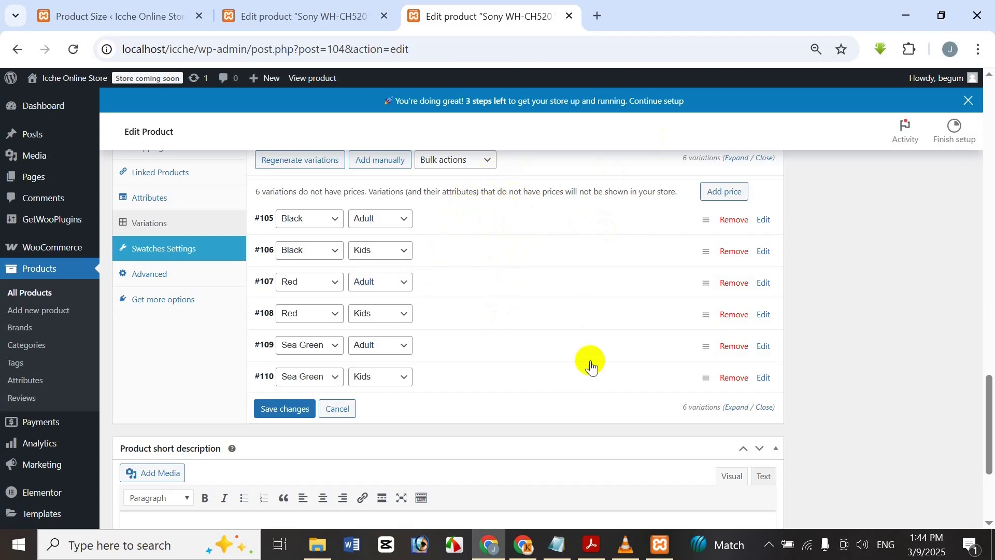
- Set the default form values to Sea Green color and Adult size, and save the variation changes
scroll(592, 343, up, 2)
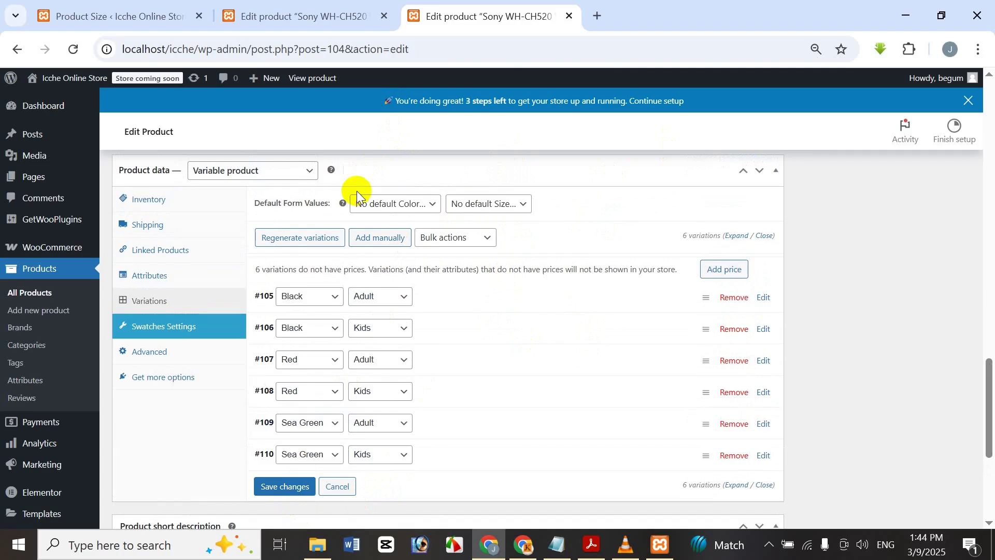
click(396, 205)
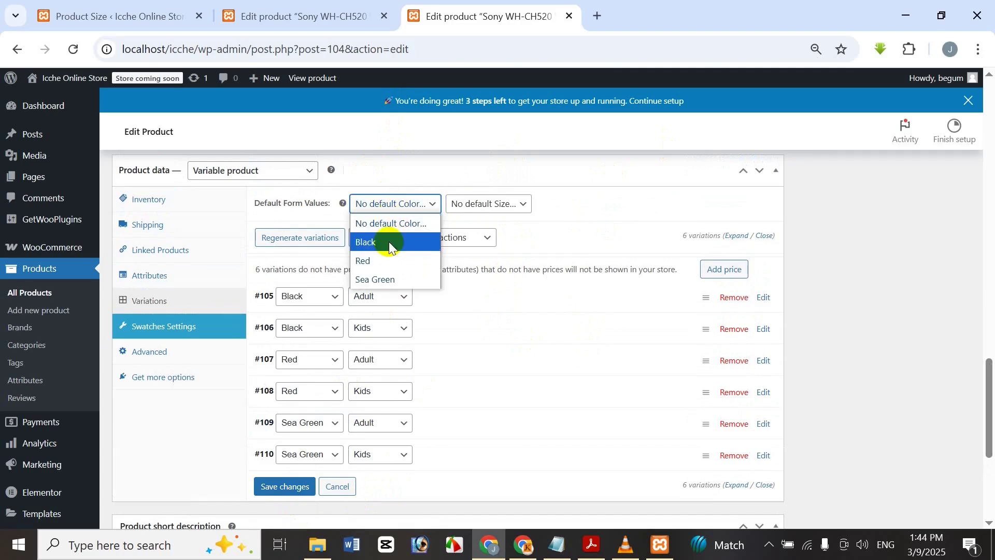
click(381, 279)
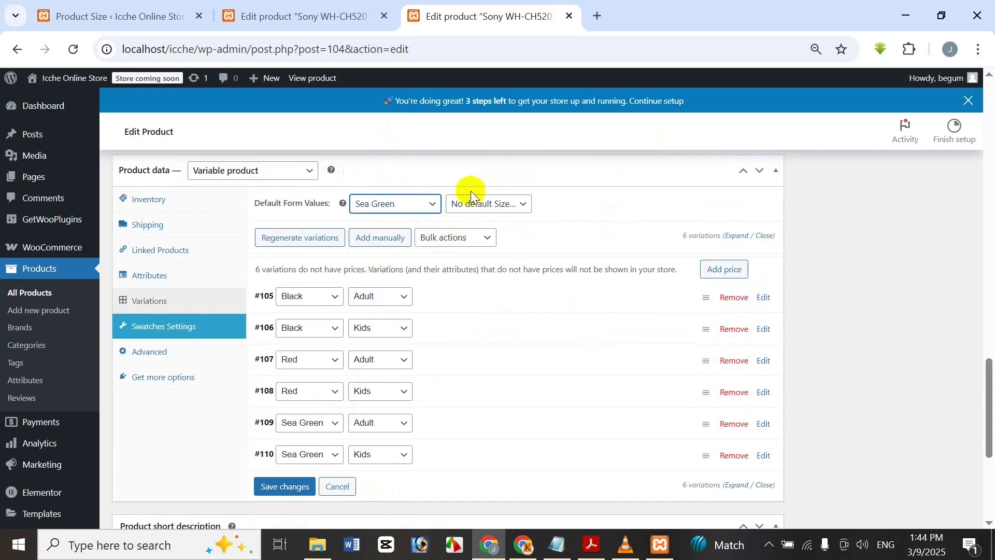
click(476, 207)
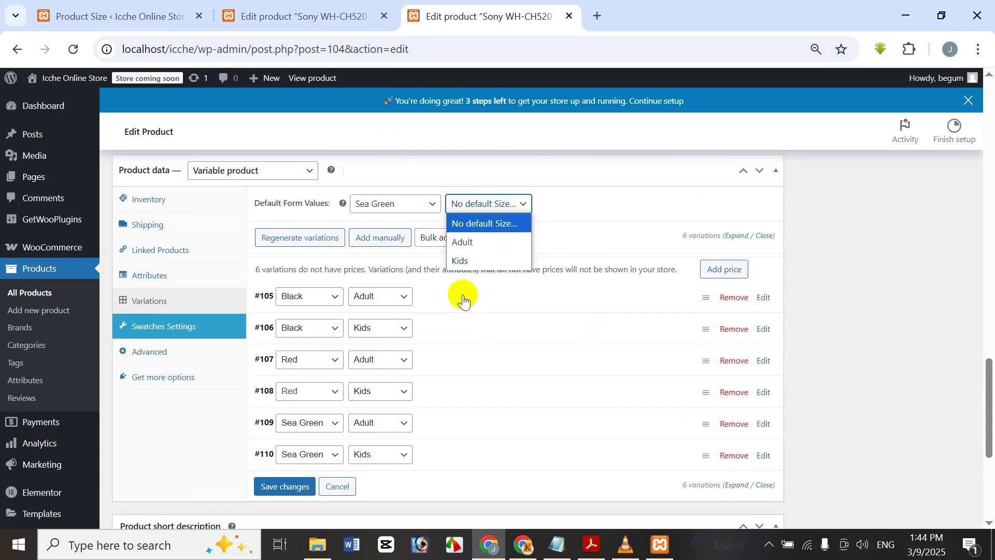
click(499, 243)
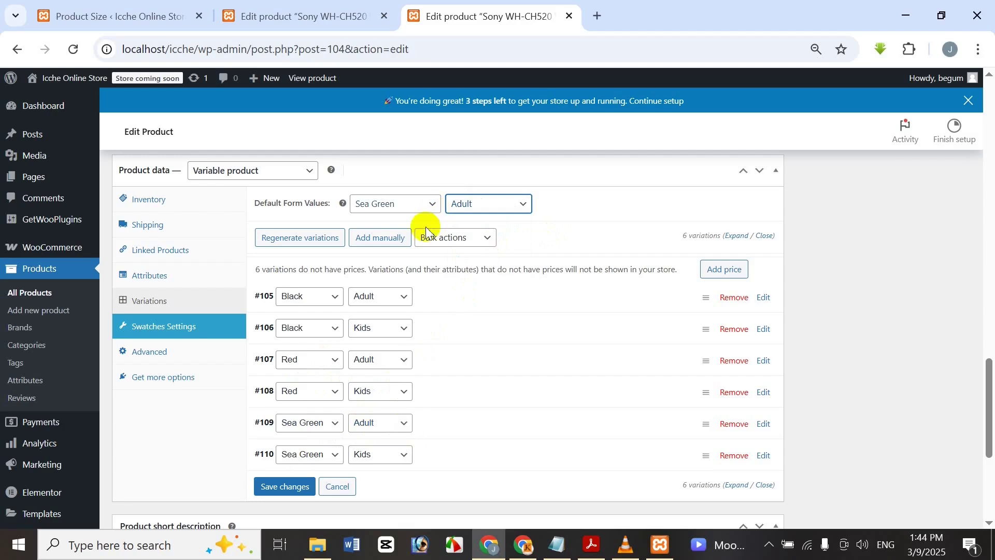
click(275, 488)
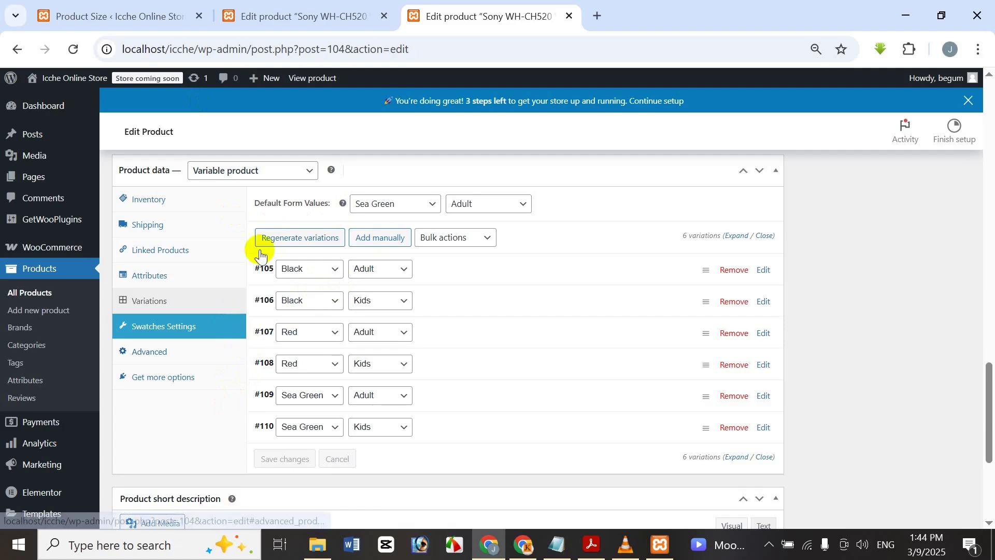
- Copy the entire product short description from the other Sony WH-CH520 product that is already open for editing
drag(989, 394, 989, 466)
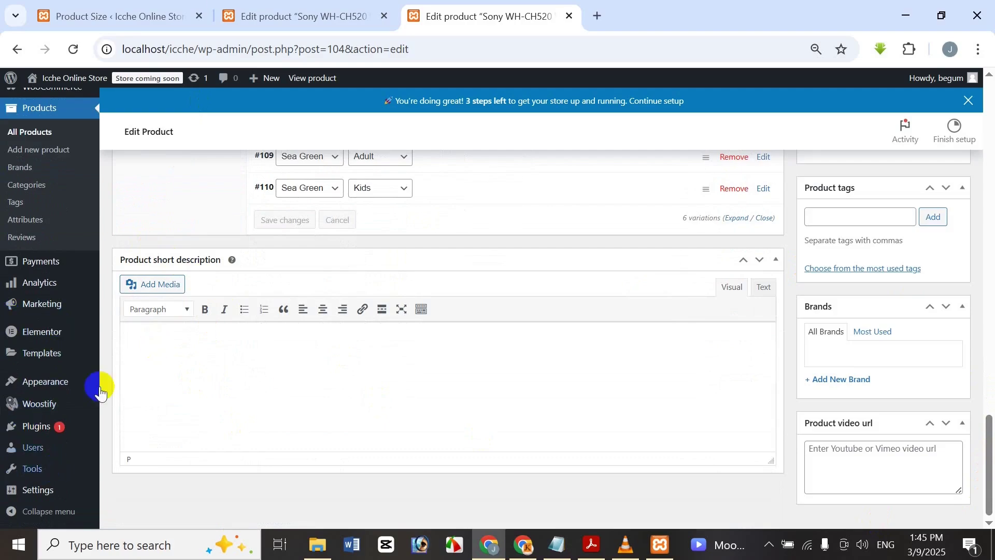
click(249, 14)
scroll(270, 282, down, 20)
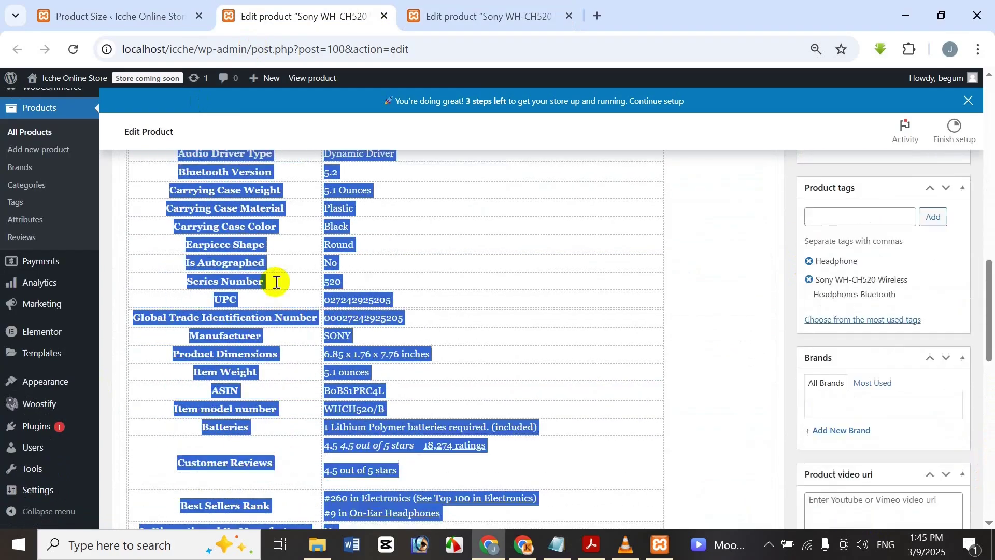
scroll(279, 286, down, 4)
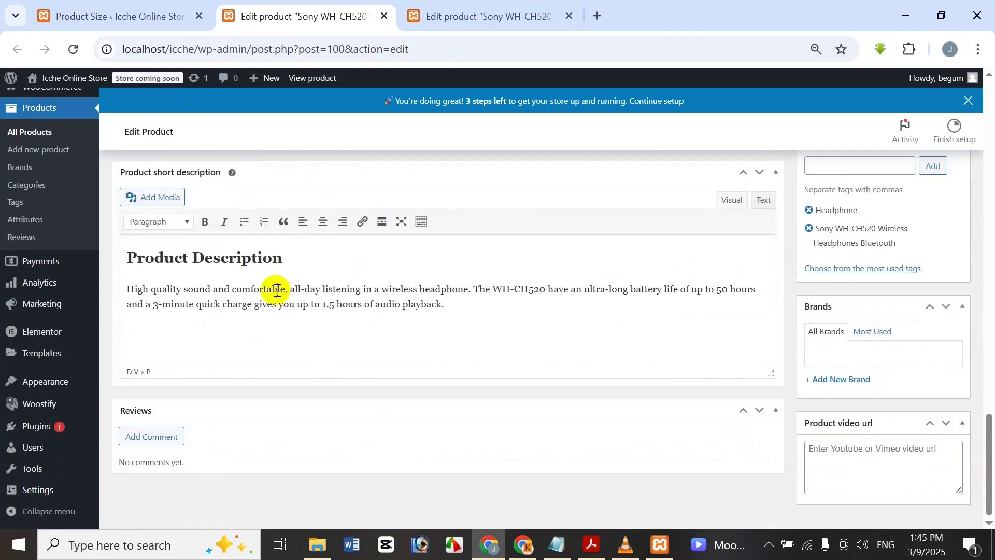
key(ctrl+a)
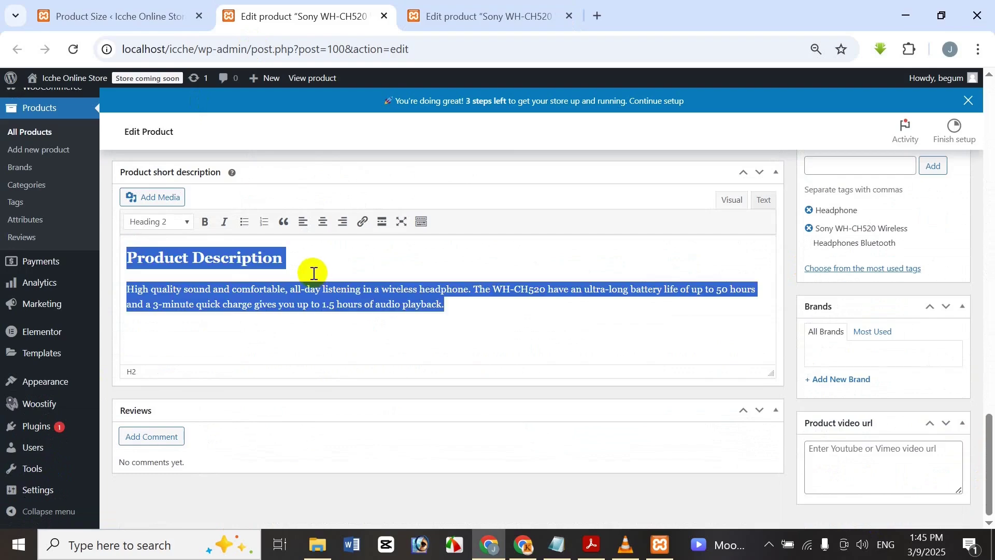
scroll(321, 301, up, 10)
scroll(331, 316, down, 10)
- Paste the copied "Product Description" heading and paragraph into the variable product's short description
click(438, 7)
click(278, 358)
text(Product Description High quality sound and comfortable, all-day listening in a wireless headphone. The WH-CH520 have an ultra-long battery life of up to 50 hours and a 3-minute quick charge gives you up to 1.5 hours of audio playback.)
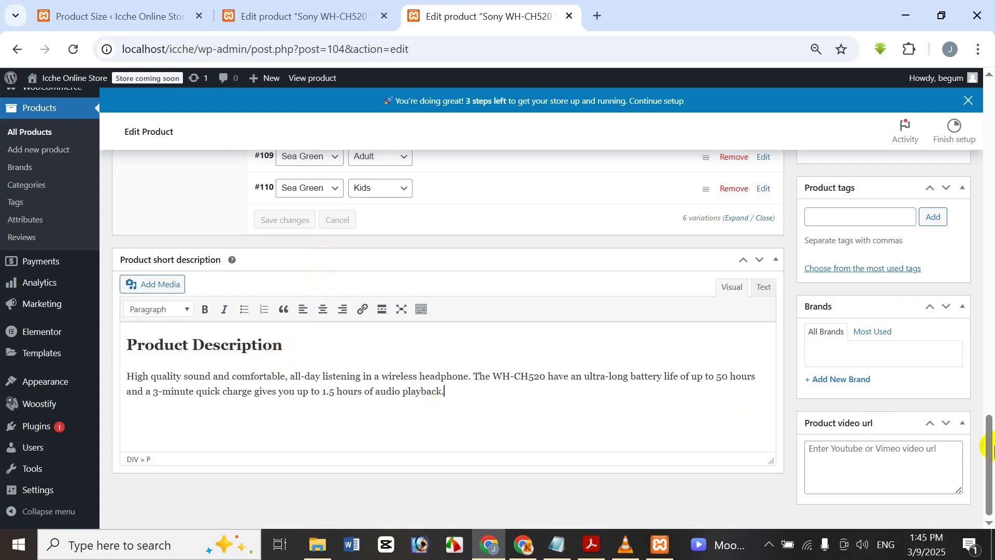
- Set the green-and-black headphone image Variable-Product-1.png from the media library as the main product image
drag(990, 449, 991, 113)
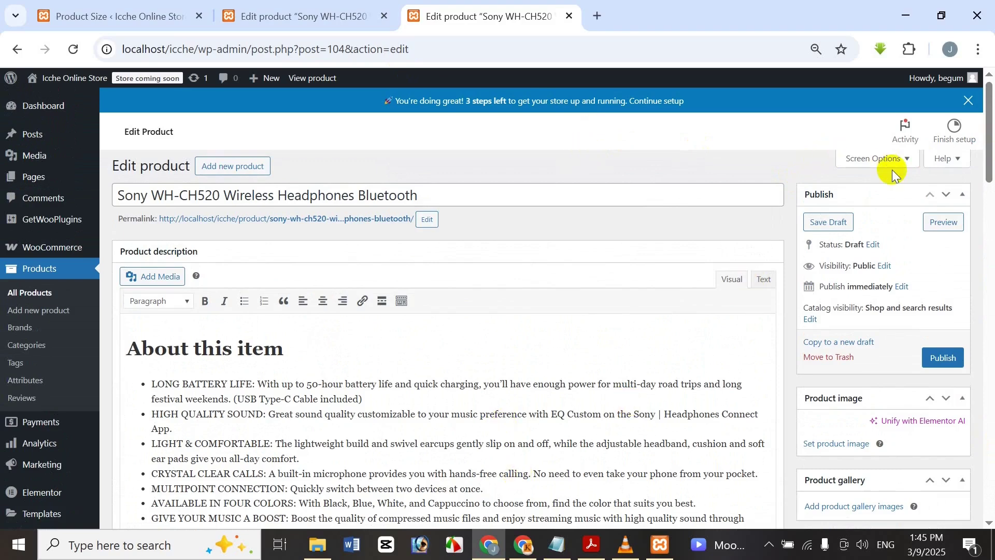
scroll(876, 249, down, 1)
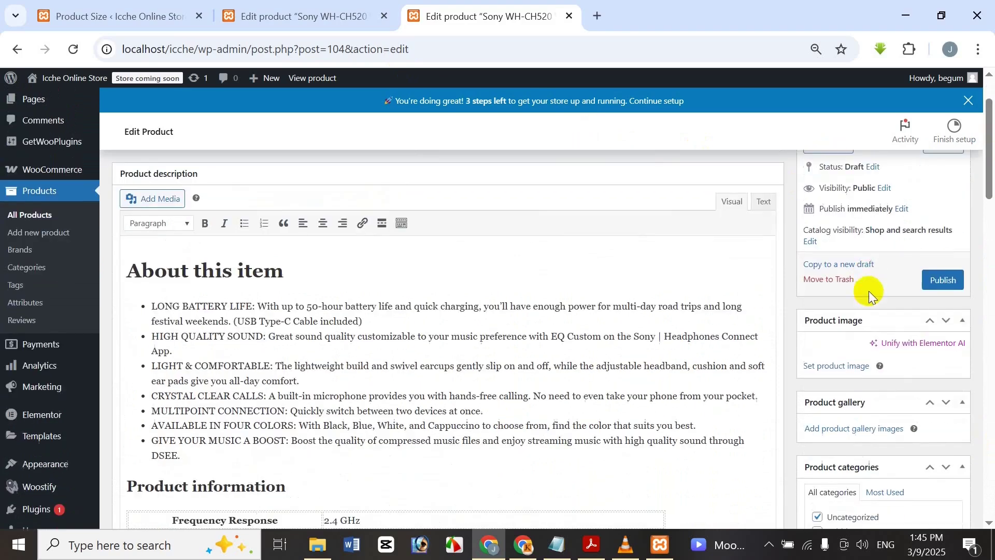
click(846, 370)
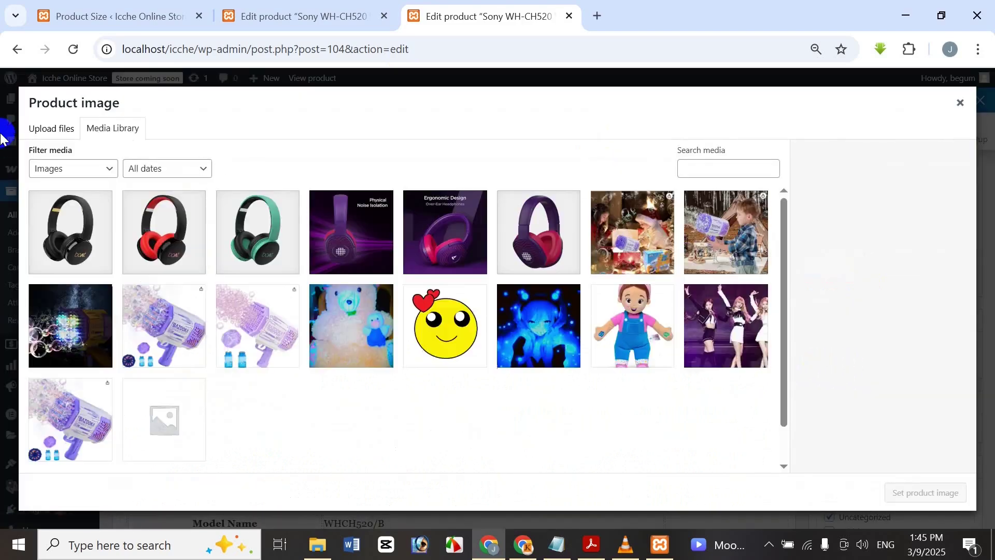
click(267, 228)
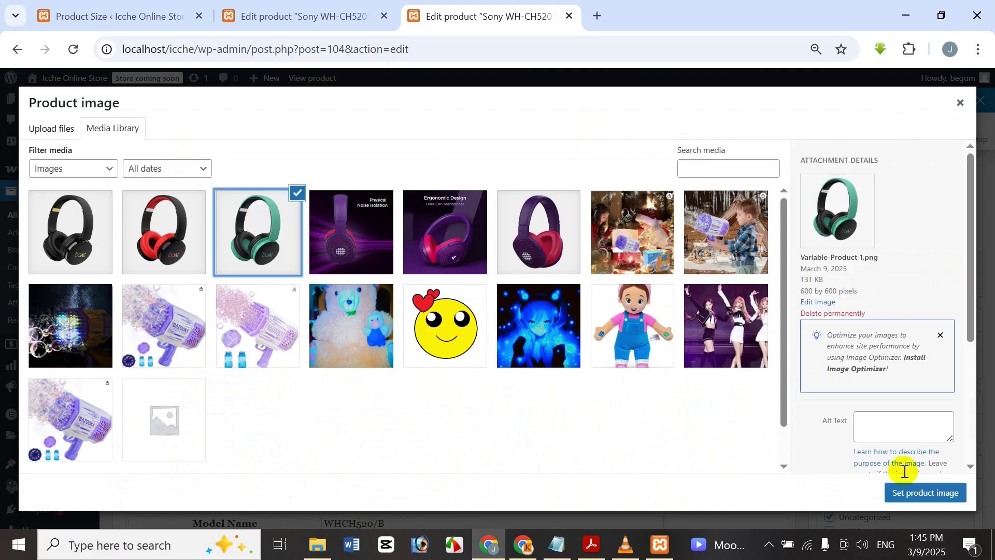
click(931, 495)
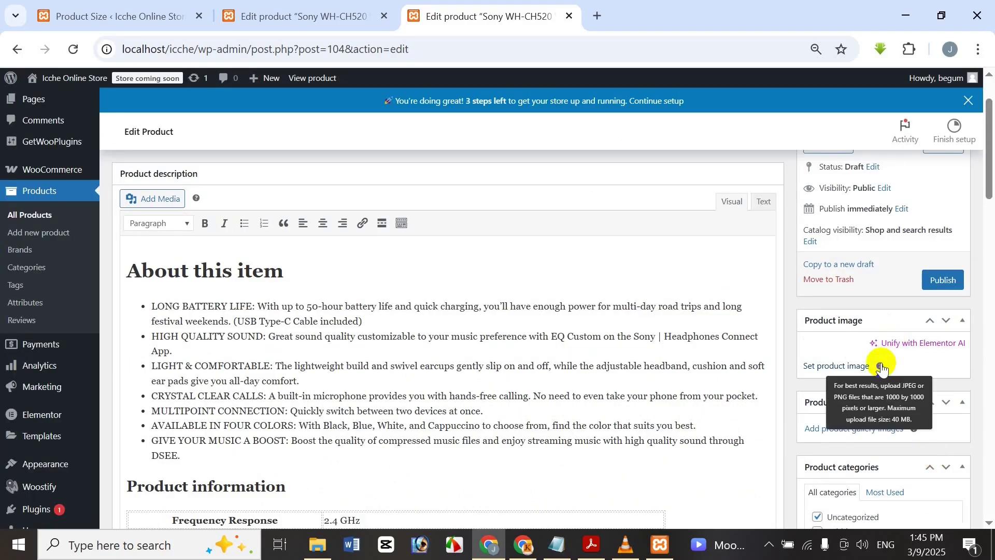
scroll(984, 418, down, 2)
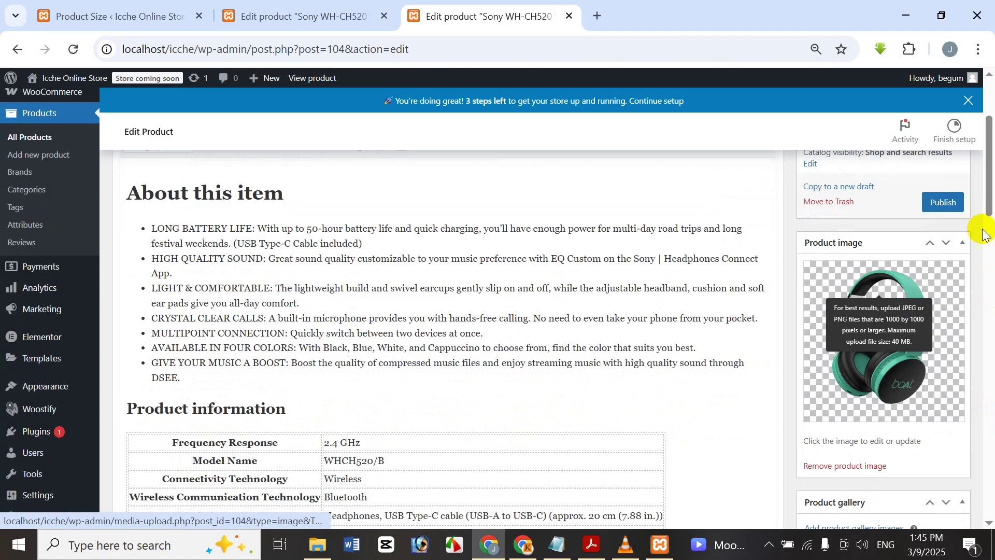
drag(986, 199, 986, 257)
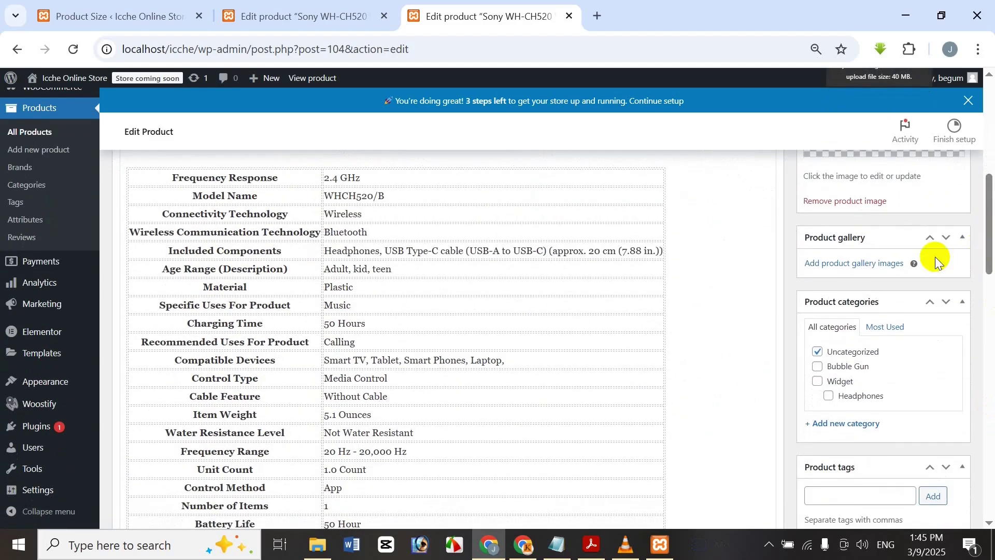
- Add the red-and-black and all-black headphone images, Variable-Product-1-1.png and Variable-Product-1-2.png, to the product gallery
click(876, 263)
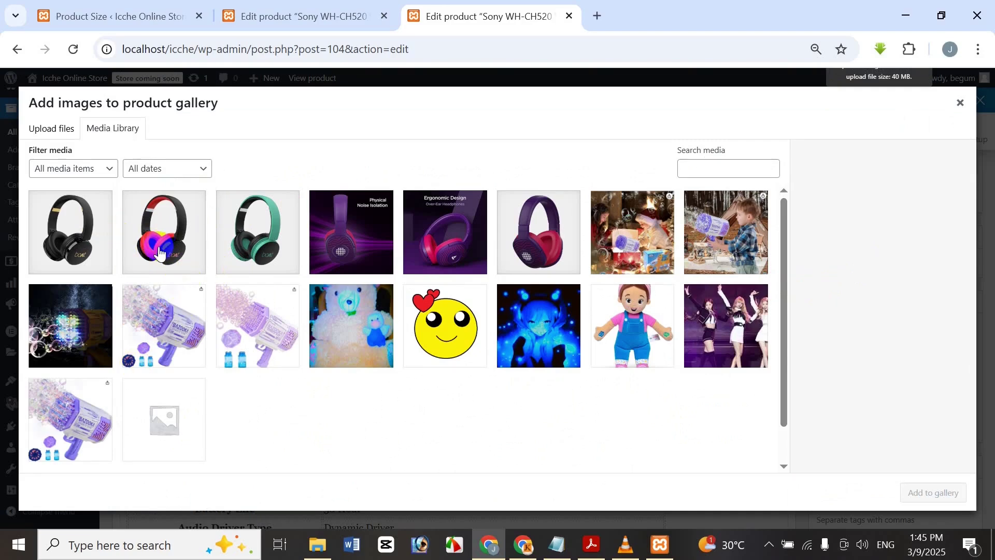
click(190, 255)
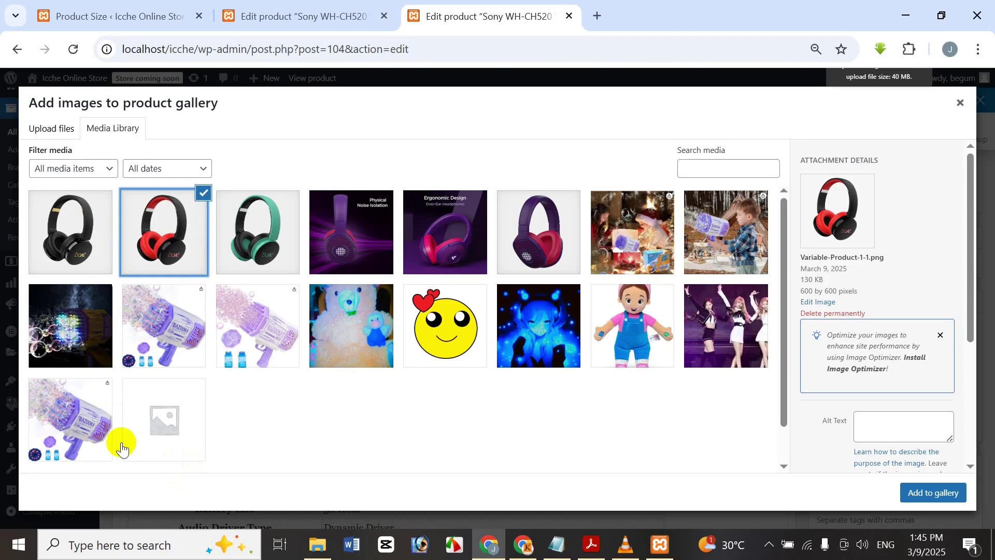
click(46, 262)
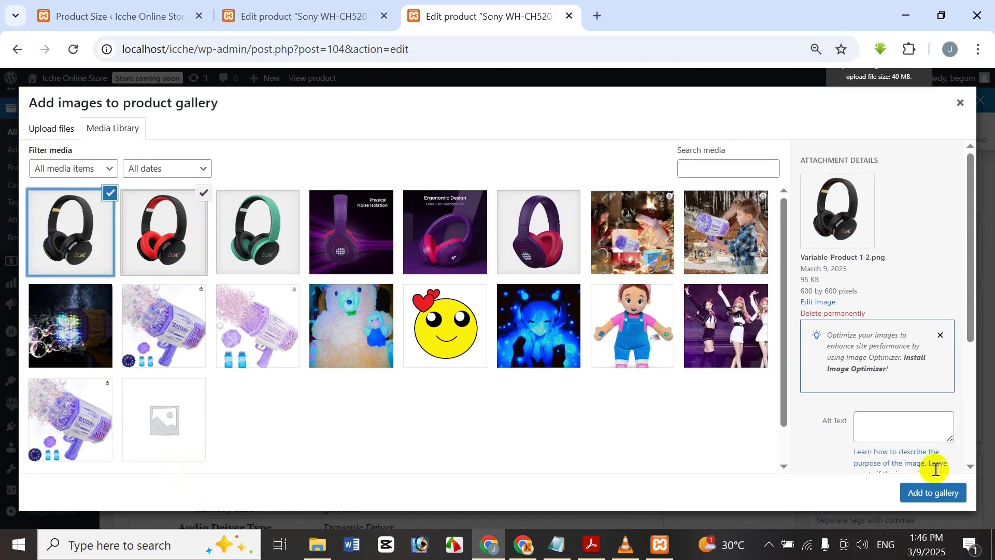
click(932, 493)
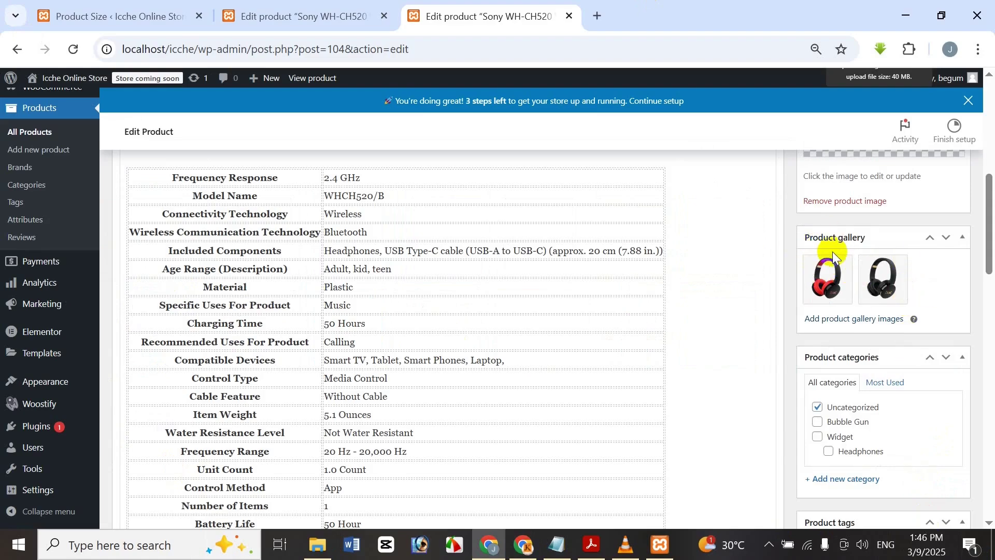
scroll(833, 254, up, 6)
scroll(856, 398, down, 3)
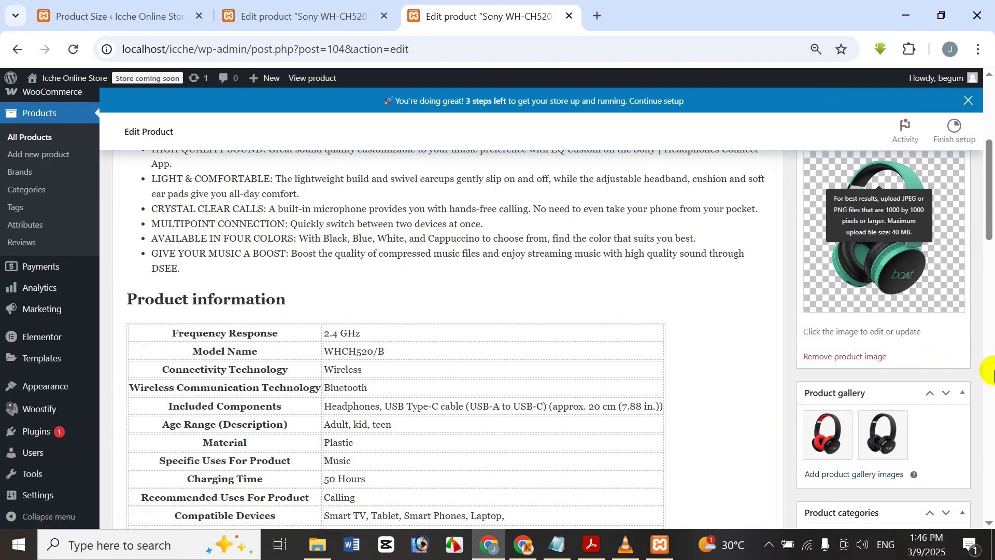
- Remove the product from the Uncategorized category and assign it to Widget and its subcategory Headphones
scroll(888, 422, down, 3)
scroll(931, 369, down, 2)
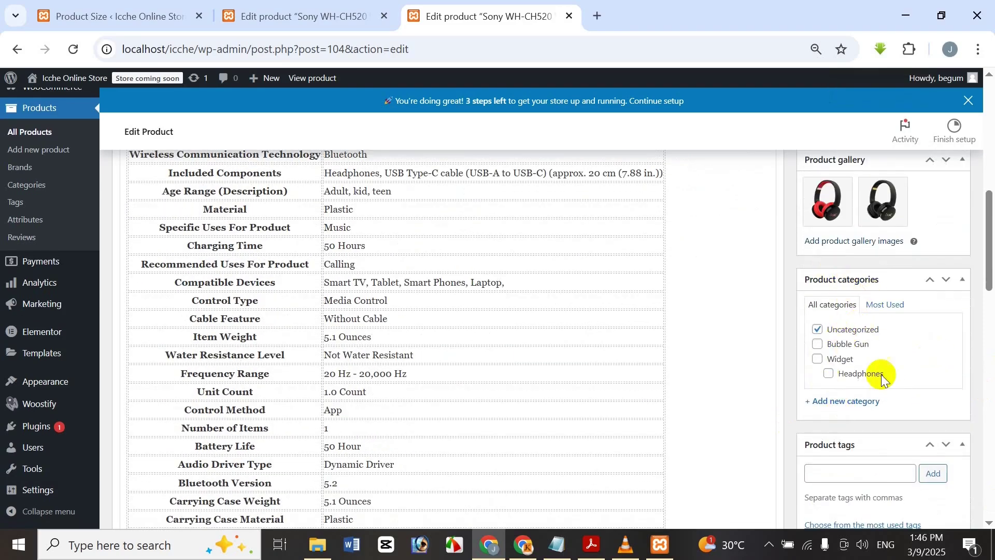
click(819, 331)
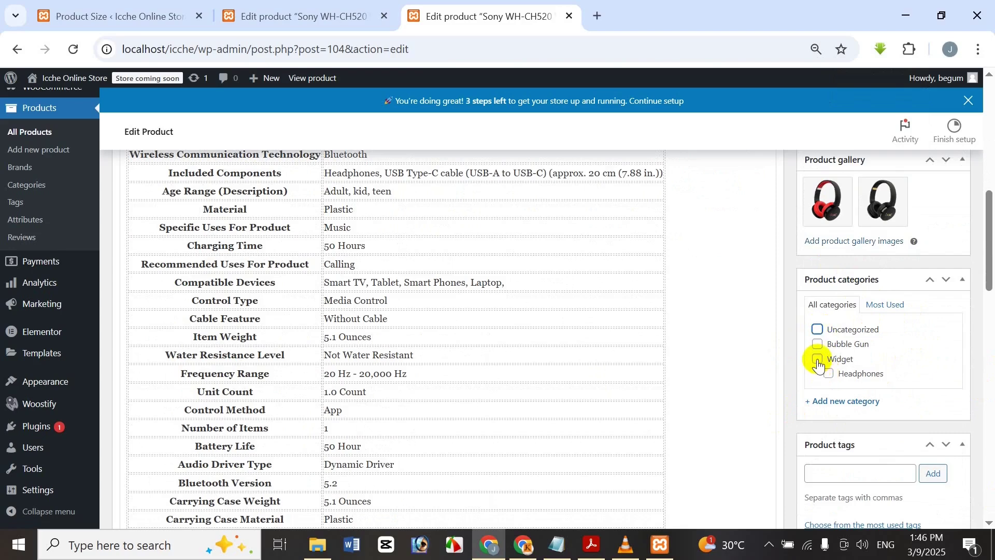
click(300, 16)
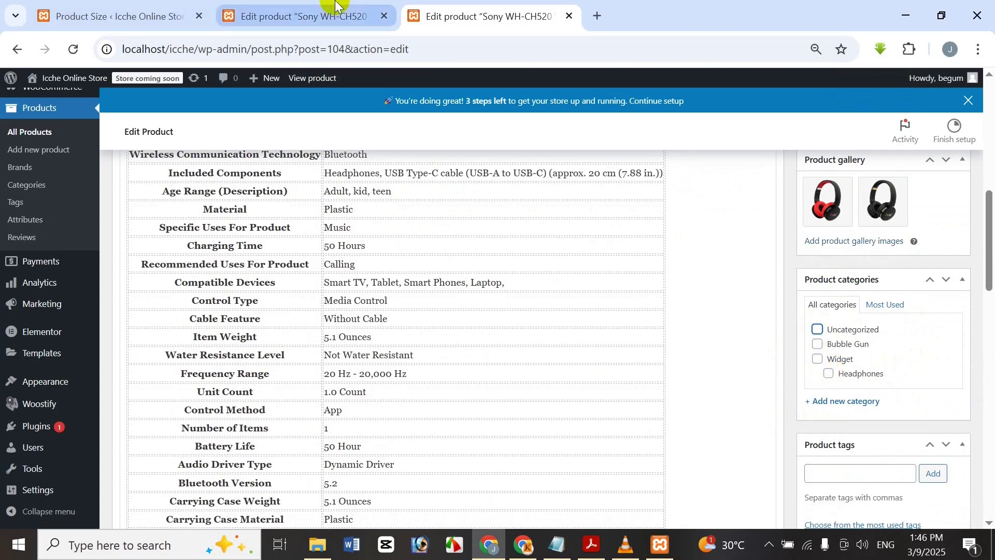
scroll(715, 370, up, 4)
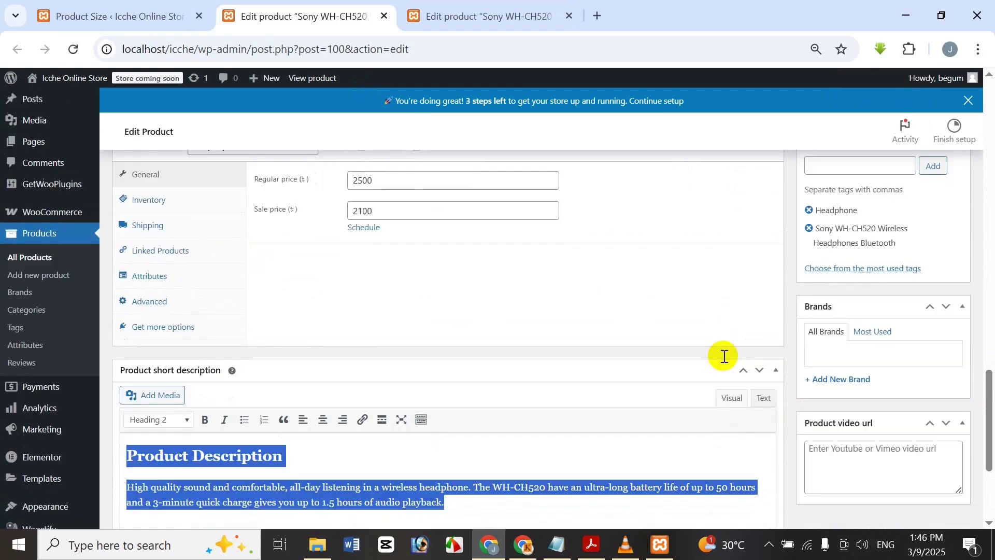
scroll(899, 274, down, 2)
drag(990, 446, 990, 275)
key(ctrl+Tab)
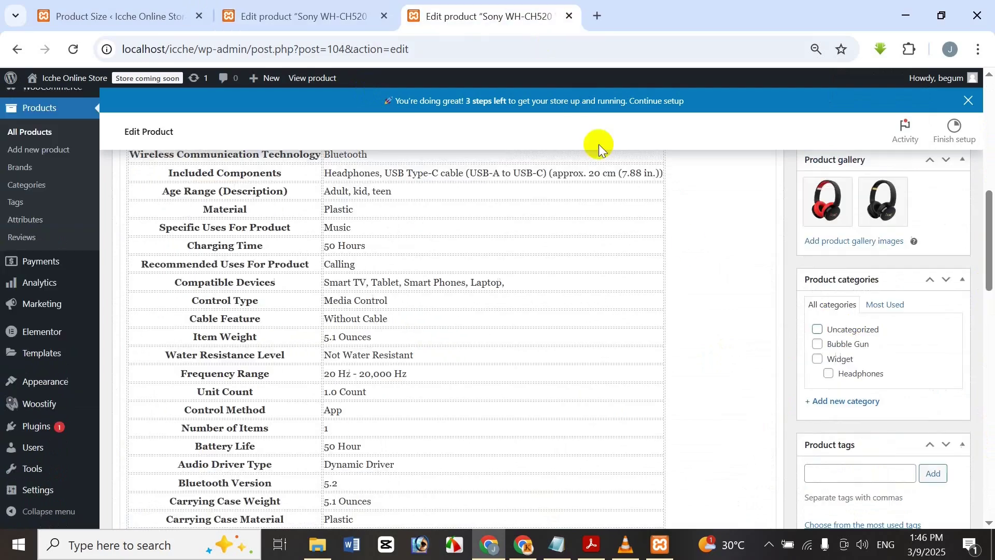
click(817, 360)
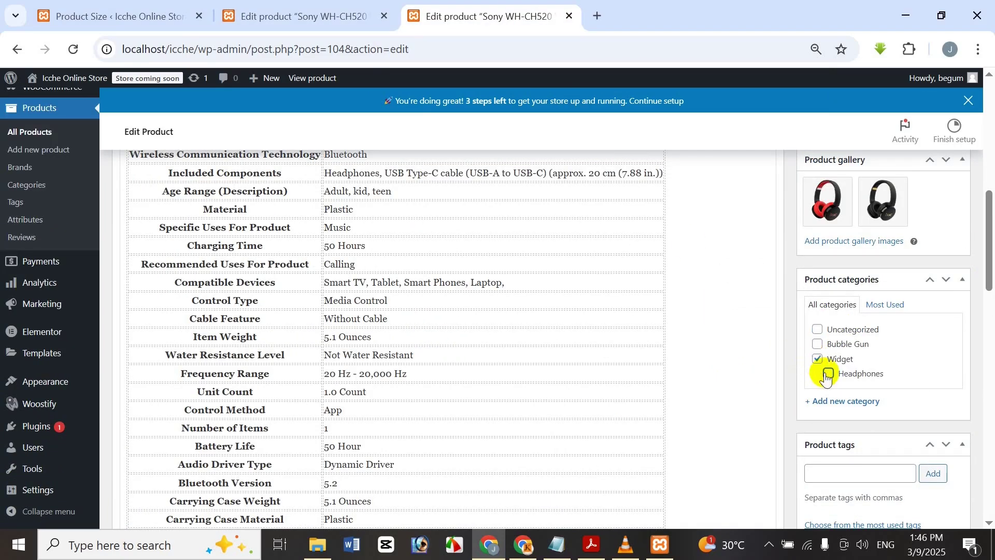
click(828, 374)
- Add the product tag "Headphones" to the variable product
scroll(928, 332, down, 1)
click(848, 394)
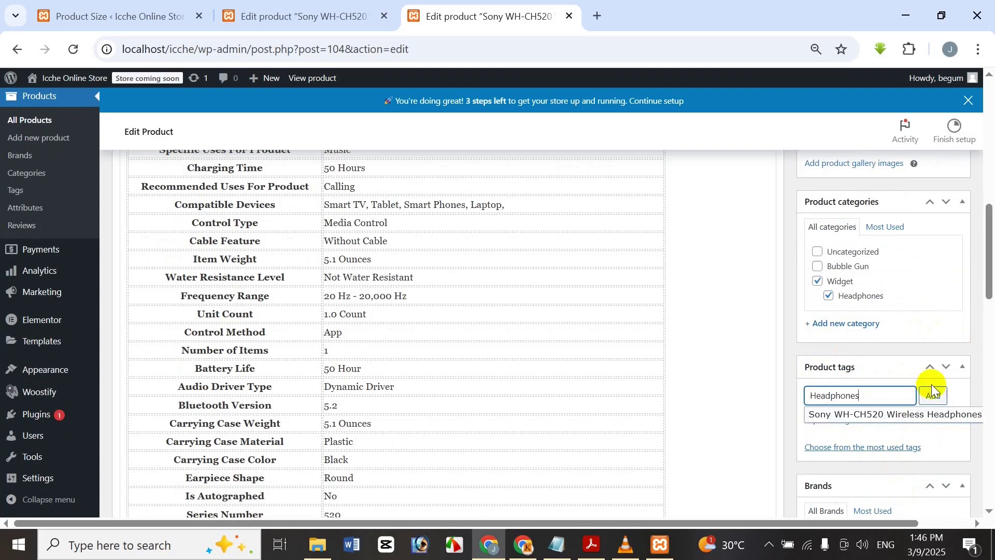
click(942, 398)
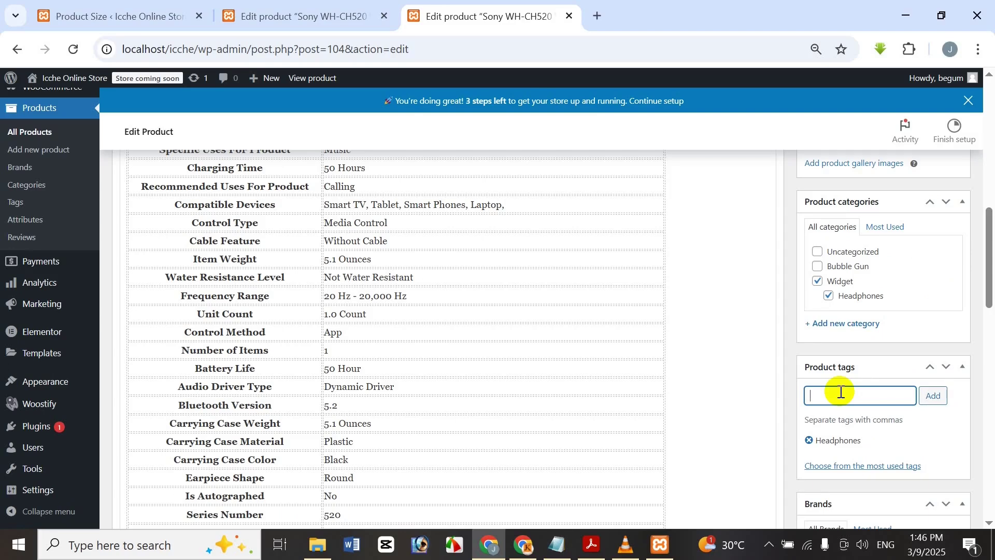
drag(985, 265, 985, 334)
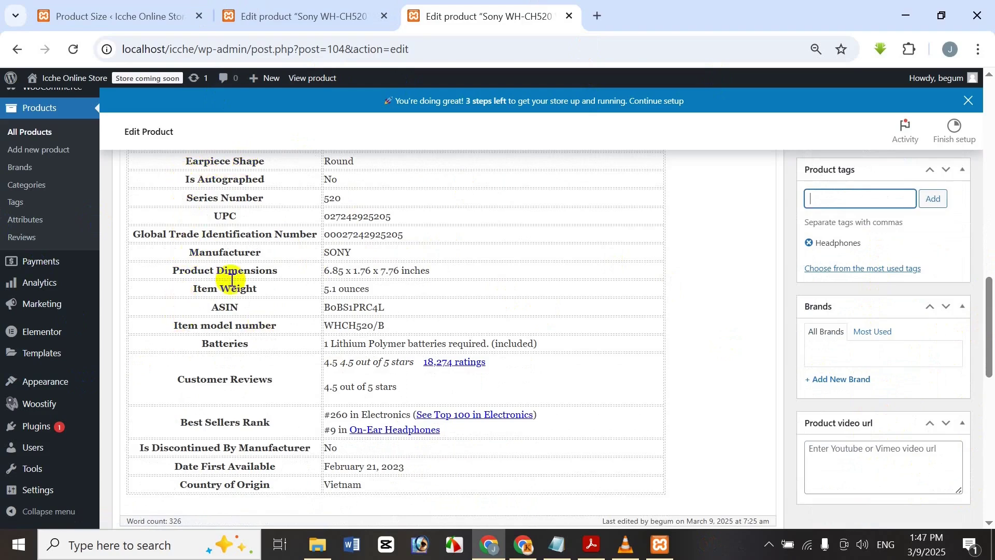
click(870, 454)
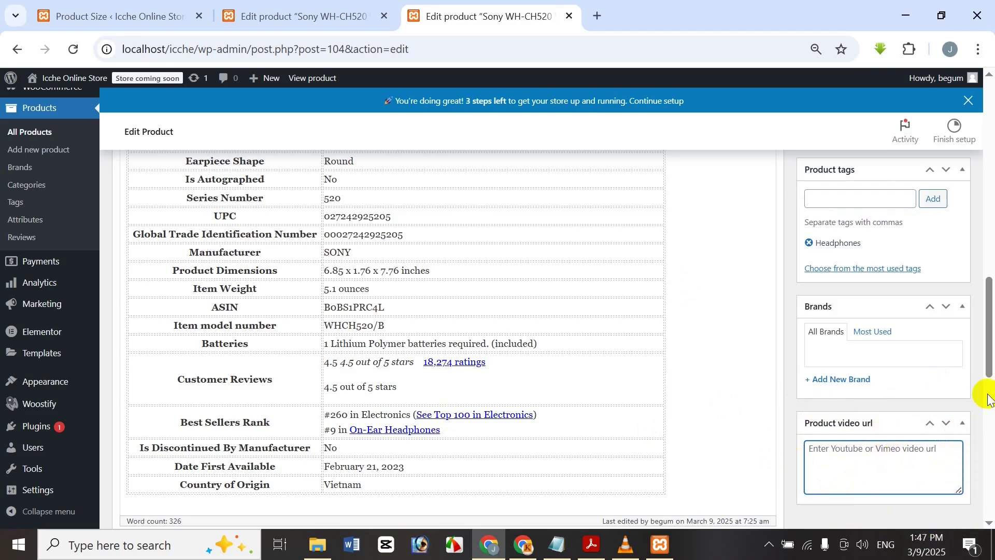
- Publish the variable product and open its storefront page in a new browser tab
drag(987, 311, 958, 122)
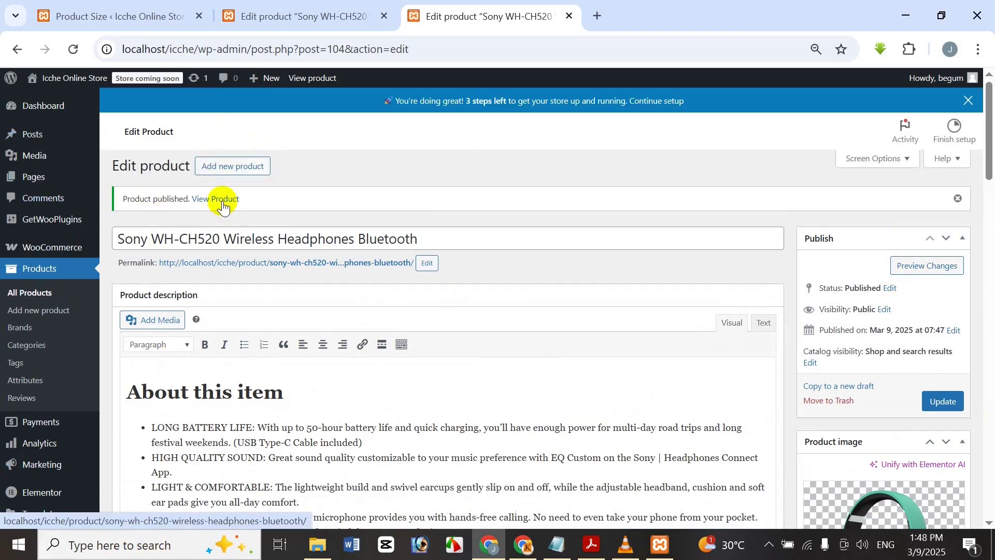
right_click(224, 206)
click(278, 222)
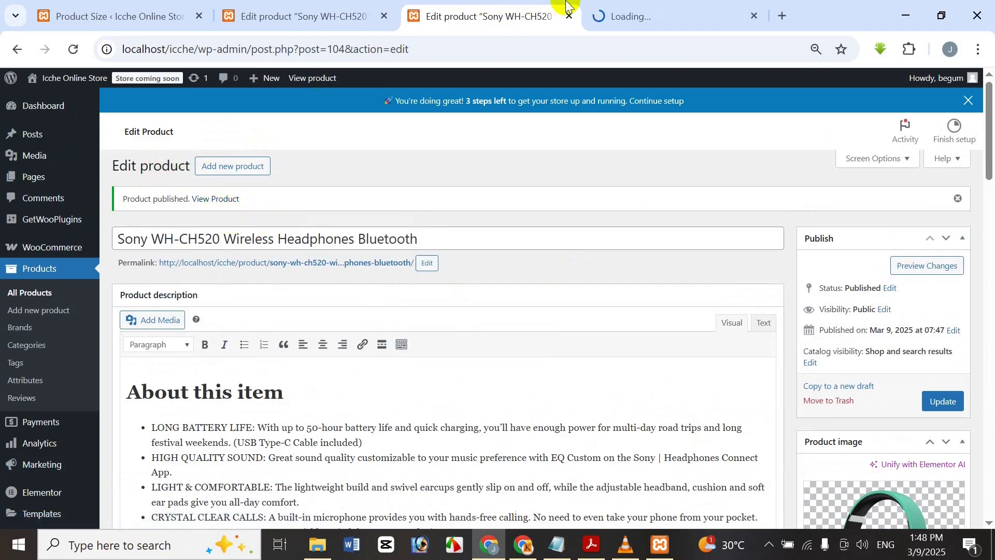
click(683, 10)
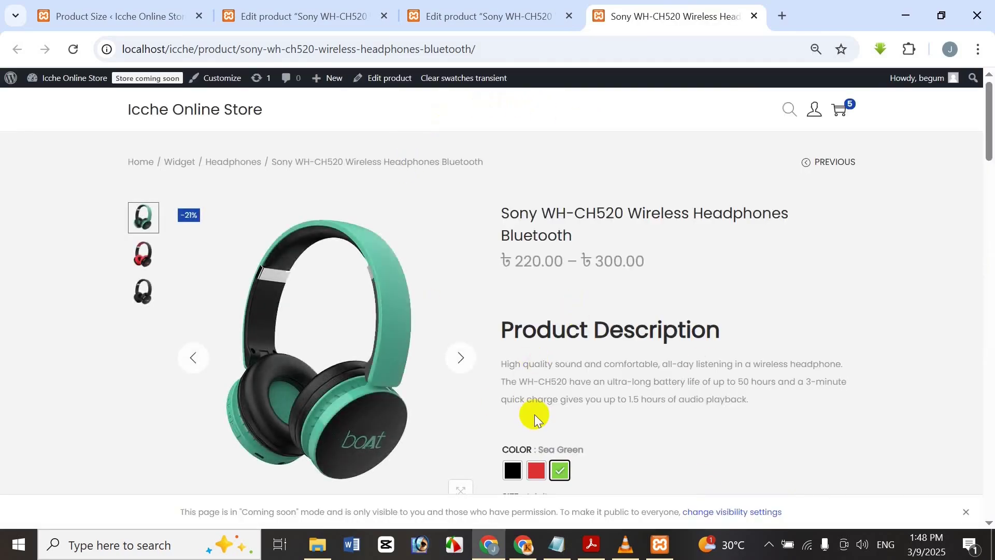
- Examine the published product page's gallery, short description, color and size swatches, price, categories and tag
scroll(641, 279, down, 5)
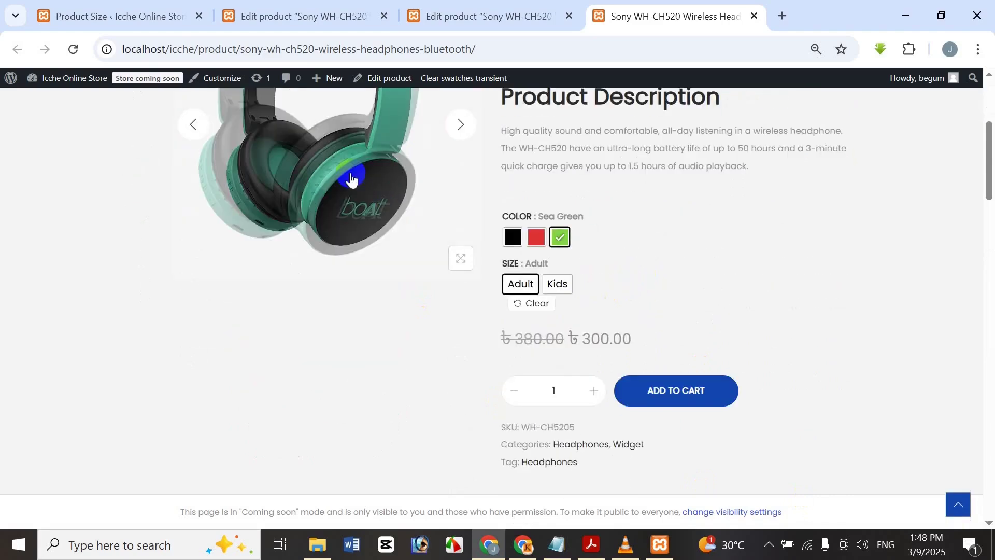
scroll(358, 275, up, 5)
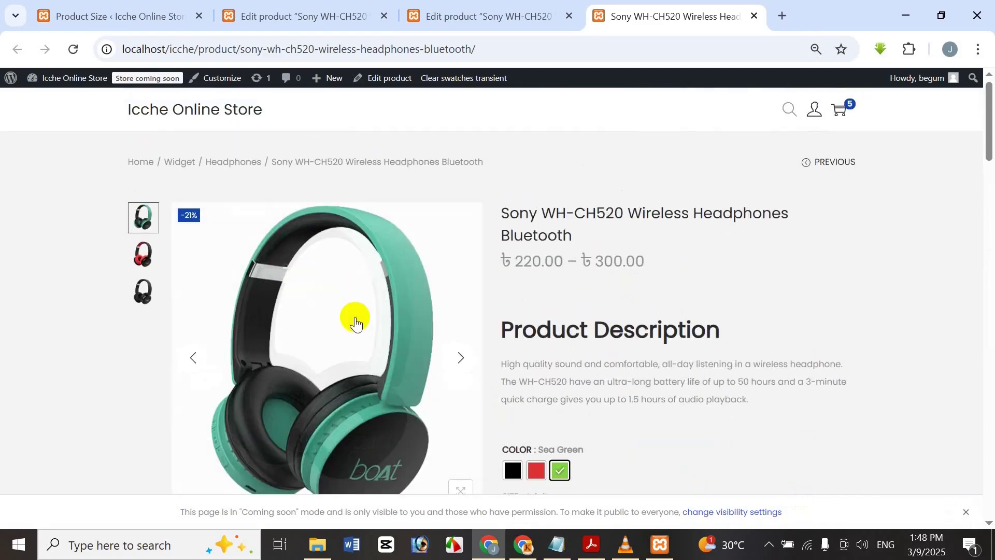
click(144, 251)
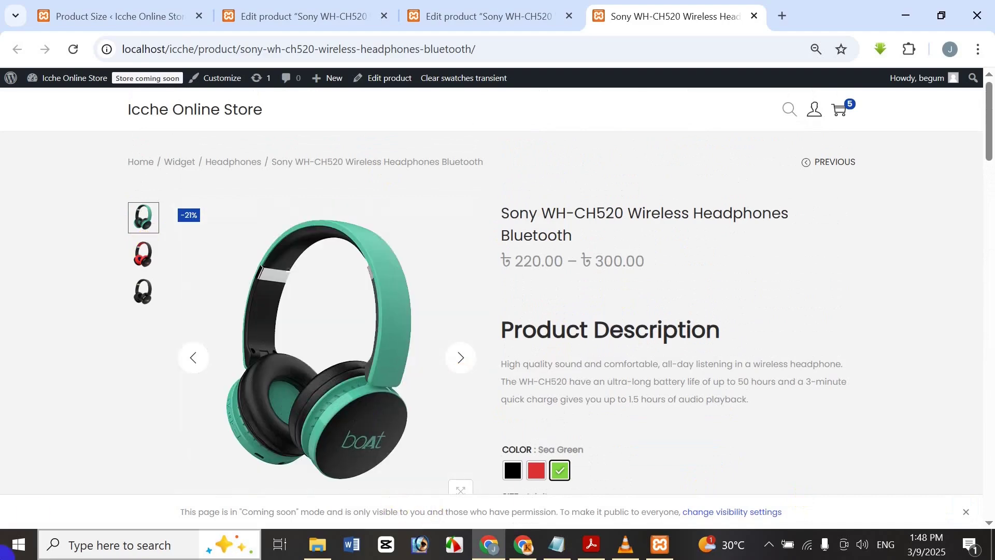
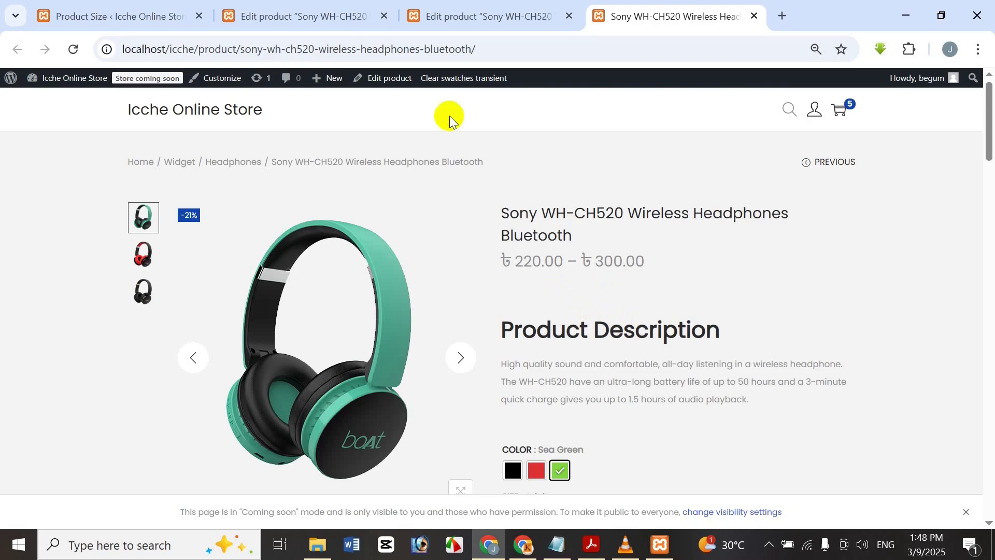
- Switch to the simple Sony WH-CH520 product's editor and examine its product data and prices for comparison
click(328, 13)
scroll(263, 381, down, 5)
scroll(263, 381, down, 7)
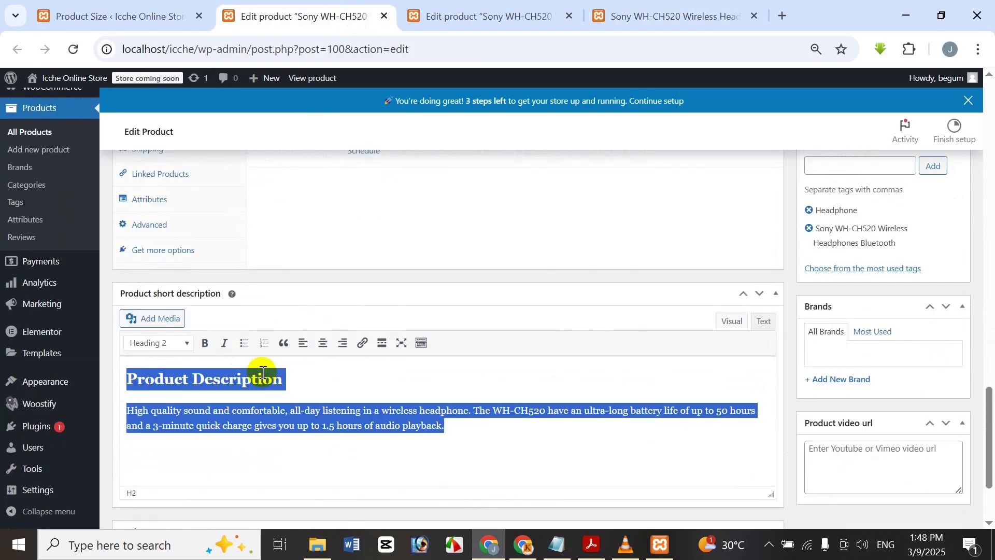
scroll(266, 377, up, 2)
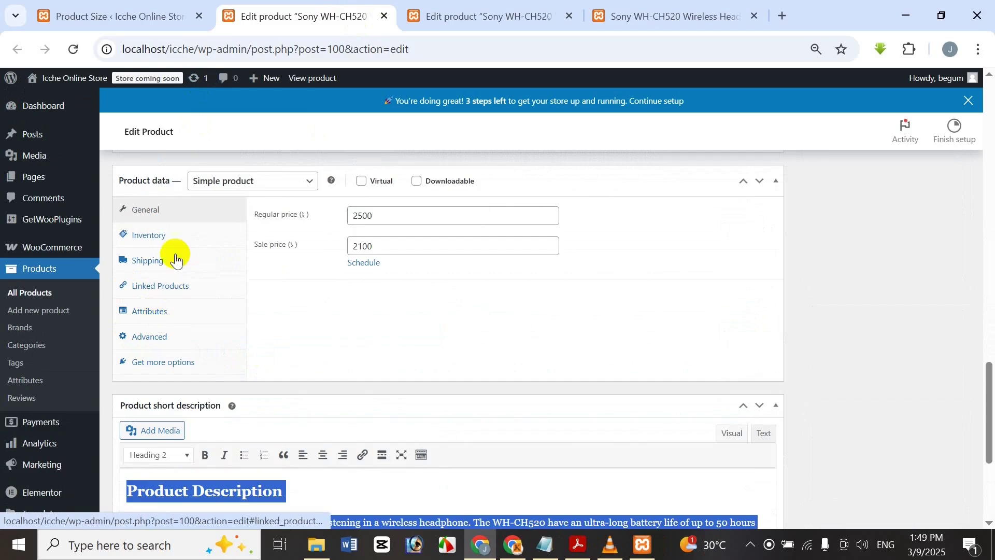
- Return to the variable product's editor and examine the image, SKU and prices of its Sea Green Kids and Adult variations
click(489, 11)
scroll(156, 290, down, 7)
scroll(164, 310, down, 12)
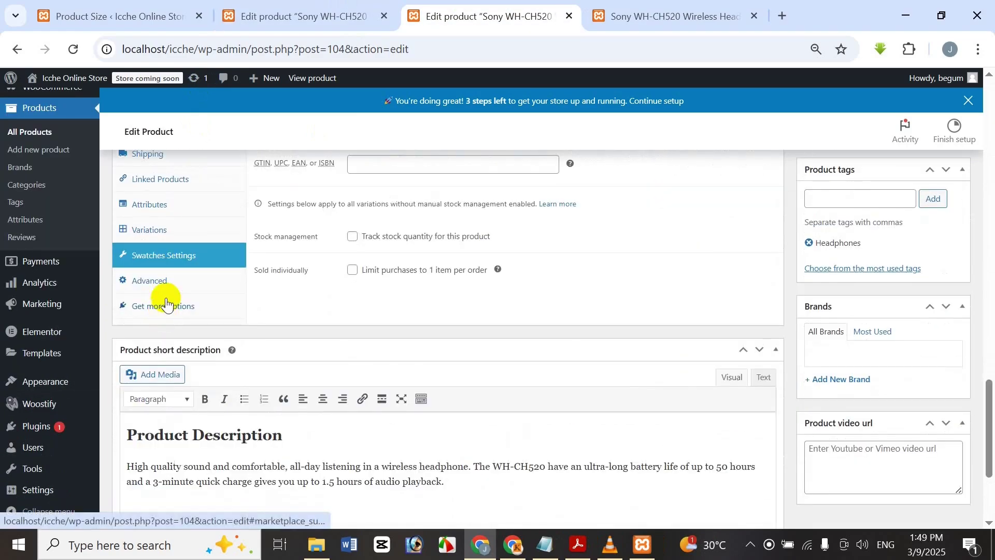
click(156, 230)
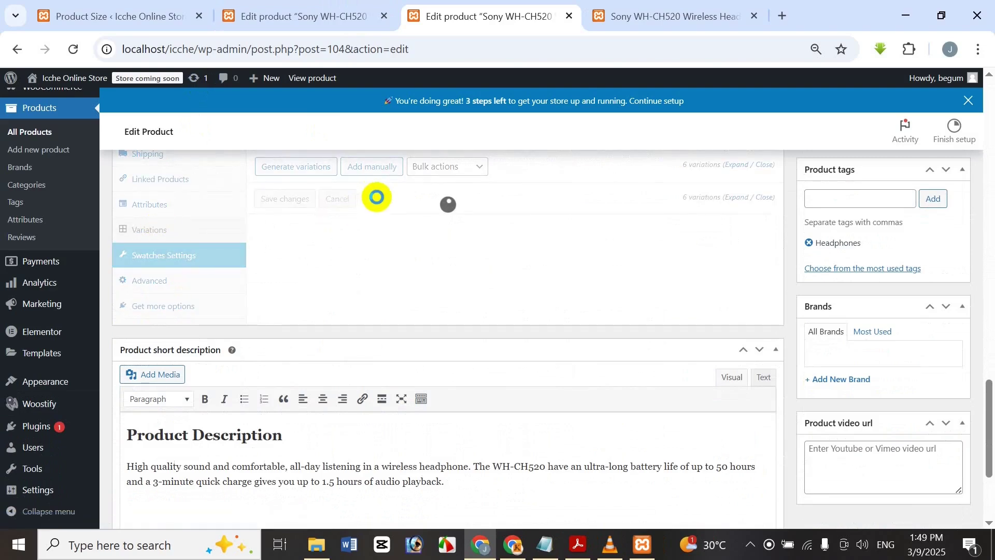
click(506, 363)
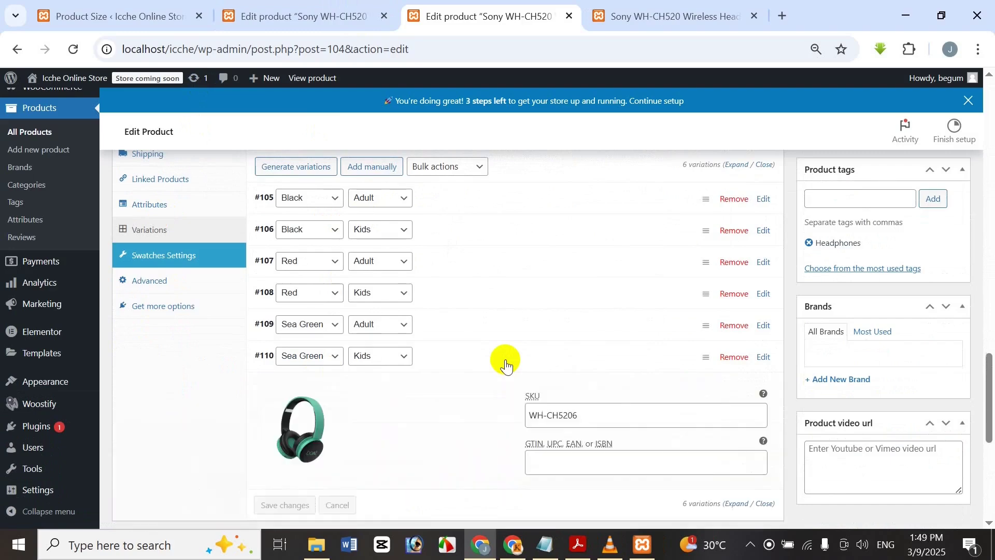
click(470, 325)
scroll(472, 383, down, 1)
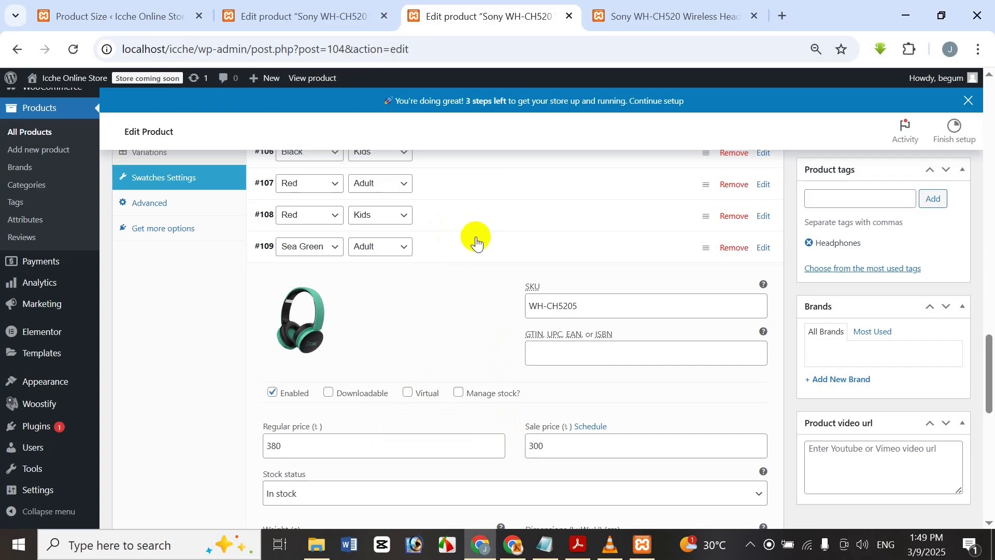
click(513, 242)
scroll(464, 243, up, 4)
scroll(466, 247, up, 10)
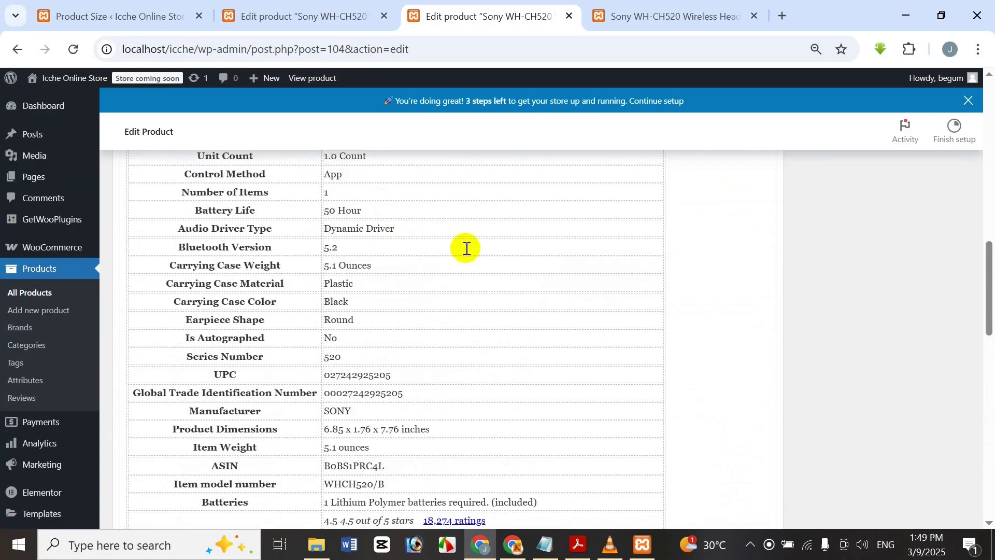
- Test the color swatches on the storefront product page by choosing Red, Black and Sea Green, checking the image and price
click(601, 6)
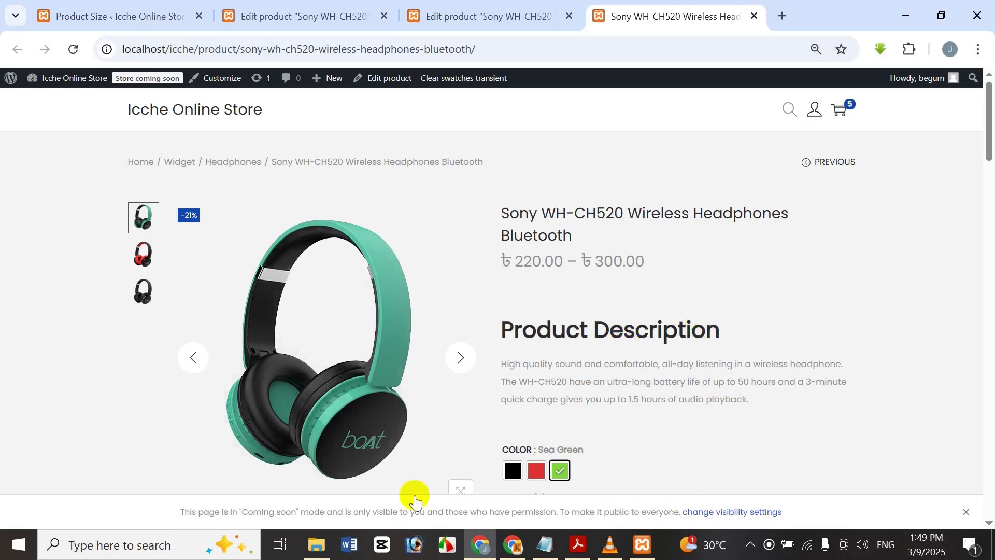
scroll(602, 444, down, 2)
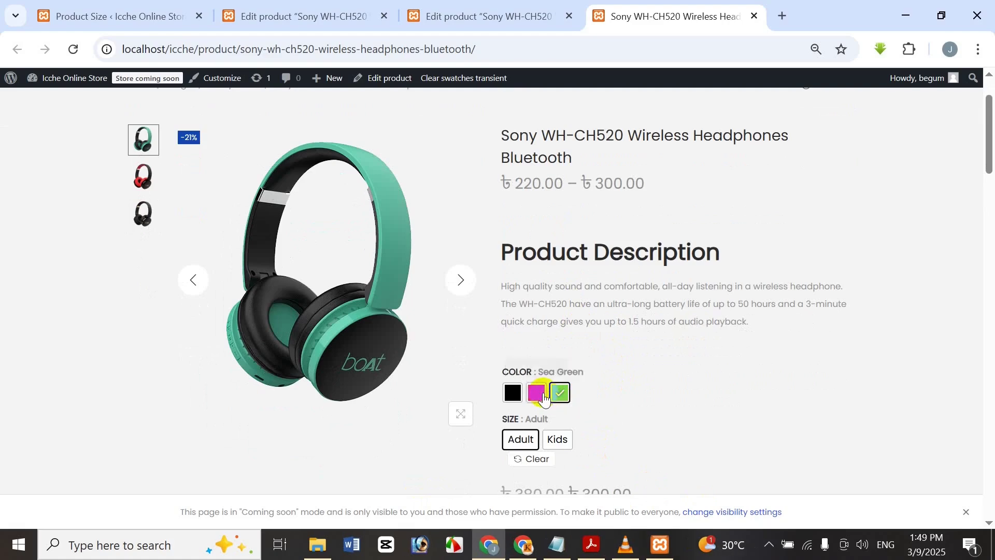
click(544, 400)
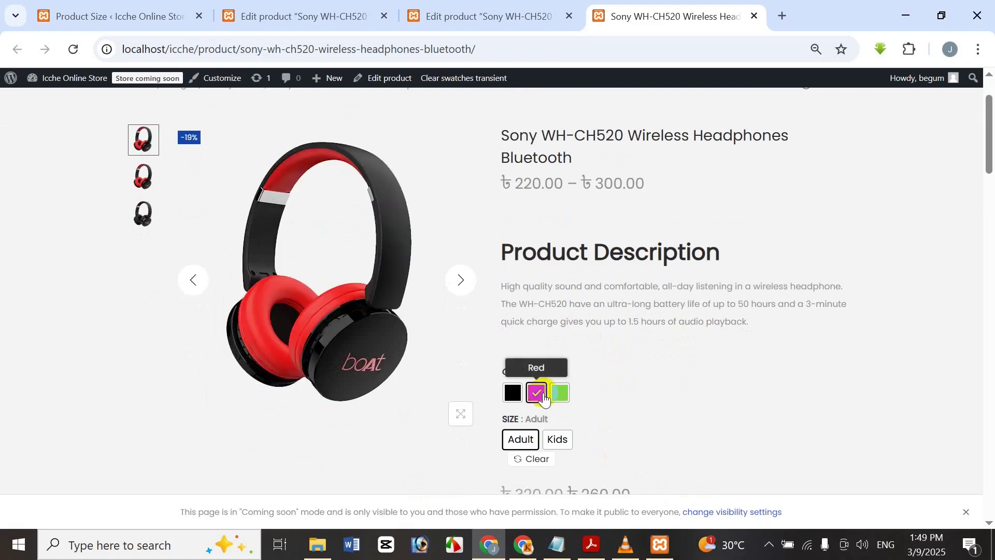
click(512, 399)
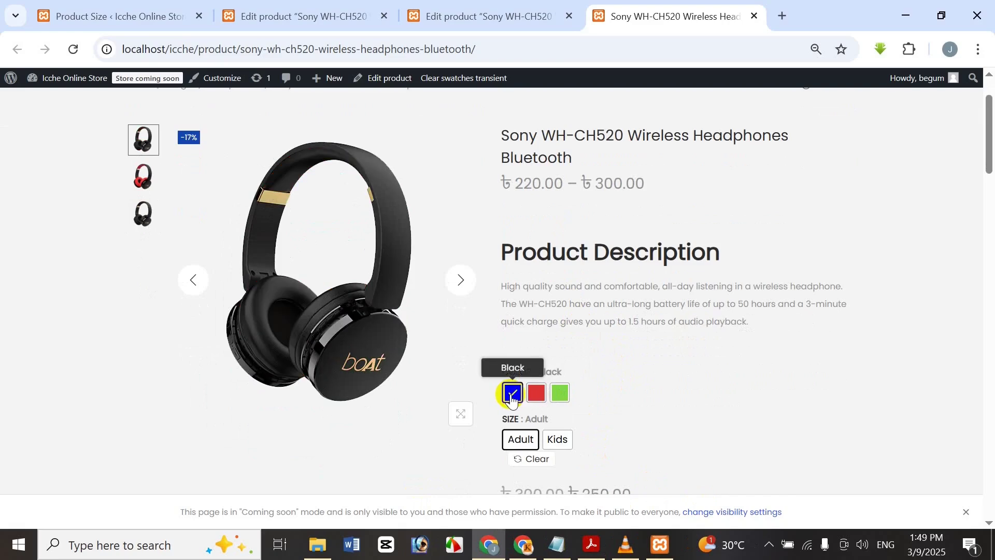
click(539, 398)
click(555, 393)
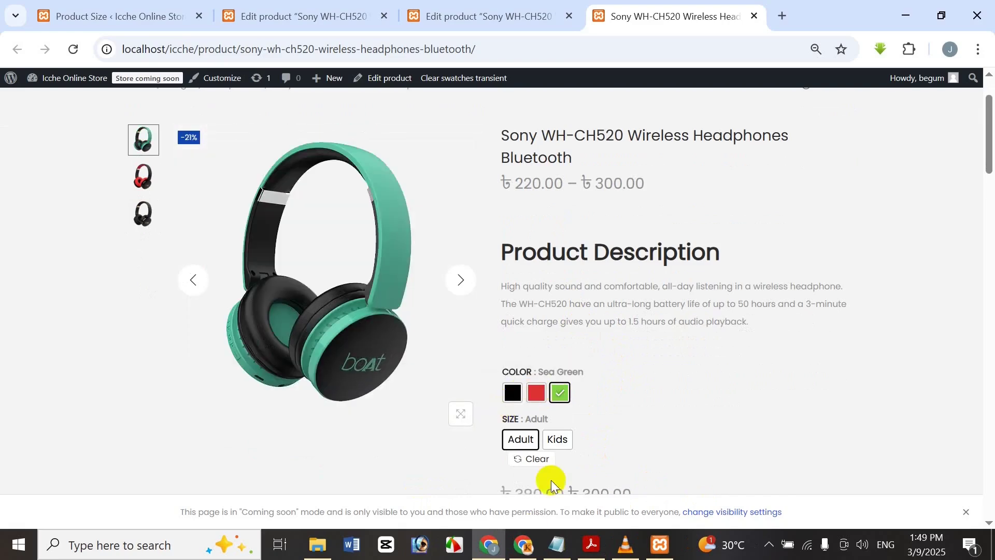
scroll(552, 407, down, 1)
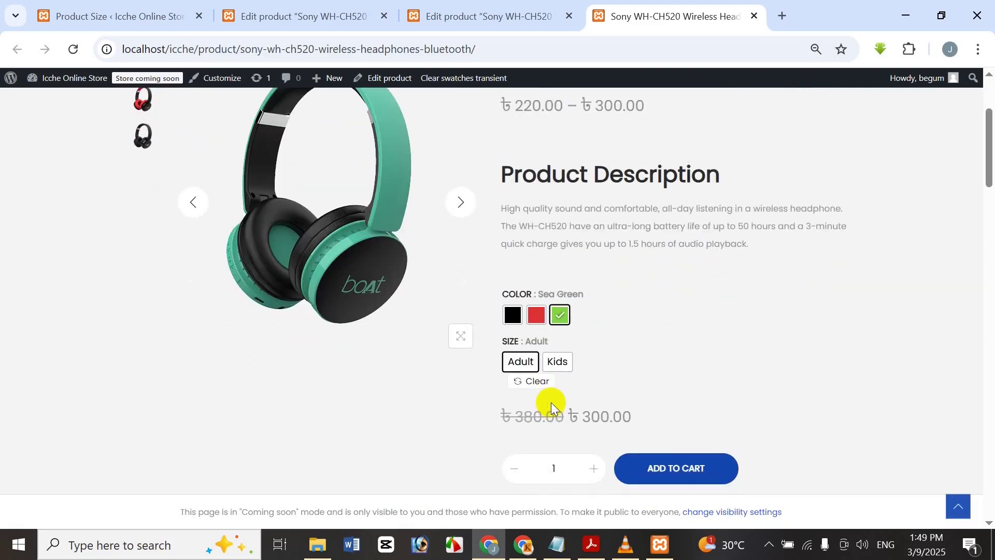
- Compare the Sea Green headphones' prices for the Kids and Adult sizes, leaving Adult selected, and raise the order quantity to 2
click(564, 361)
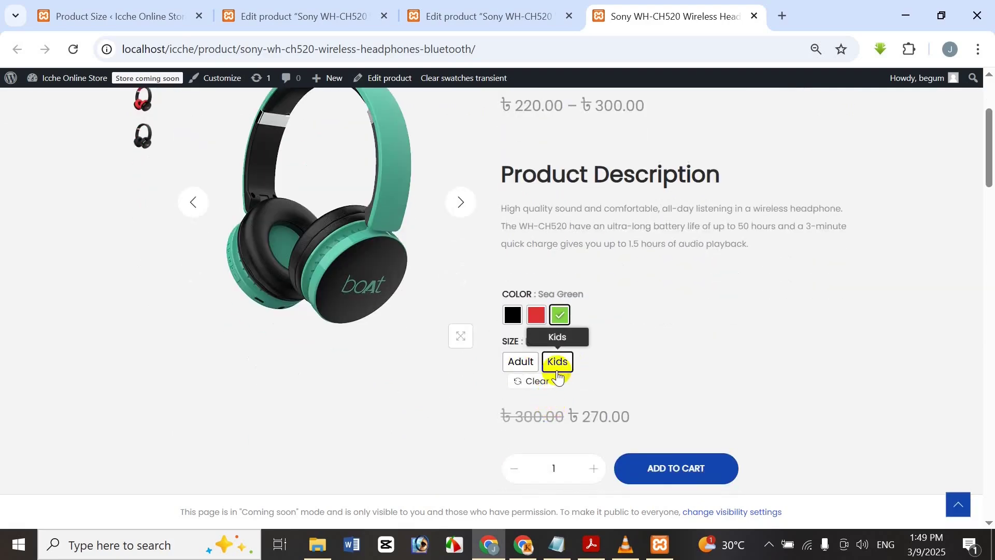
click(526, 362)
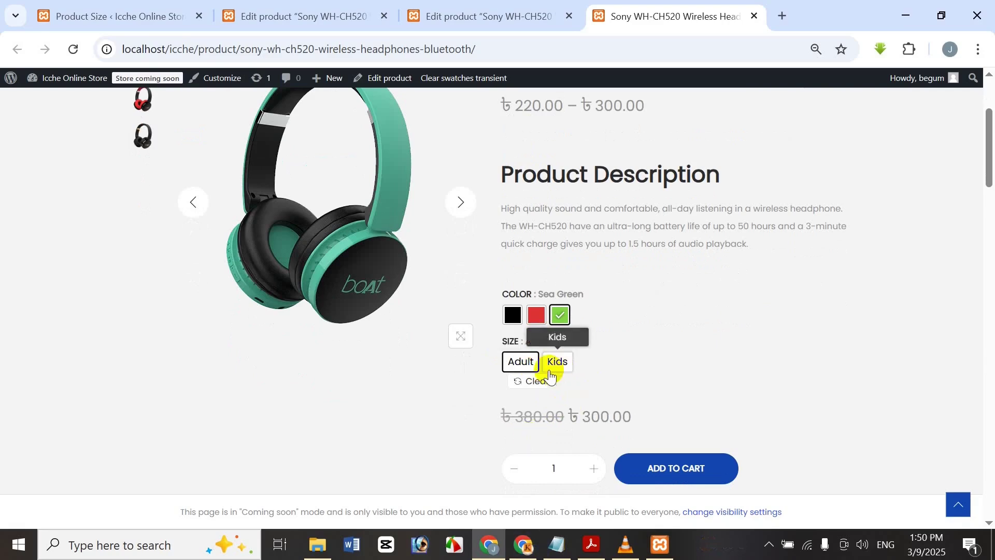
click(556, 363)
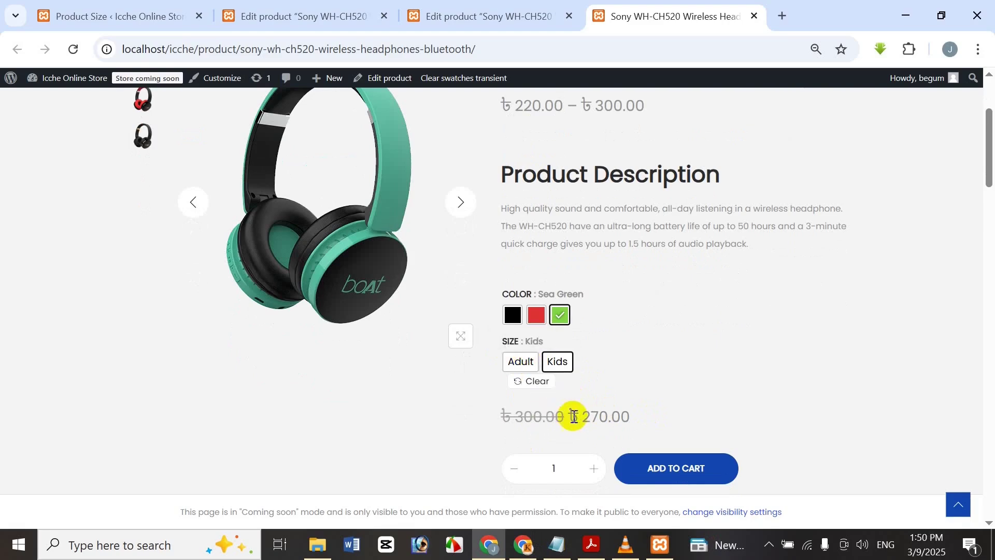
click(522, 363)
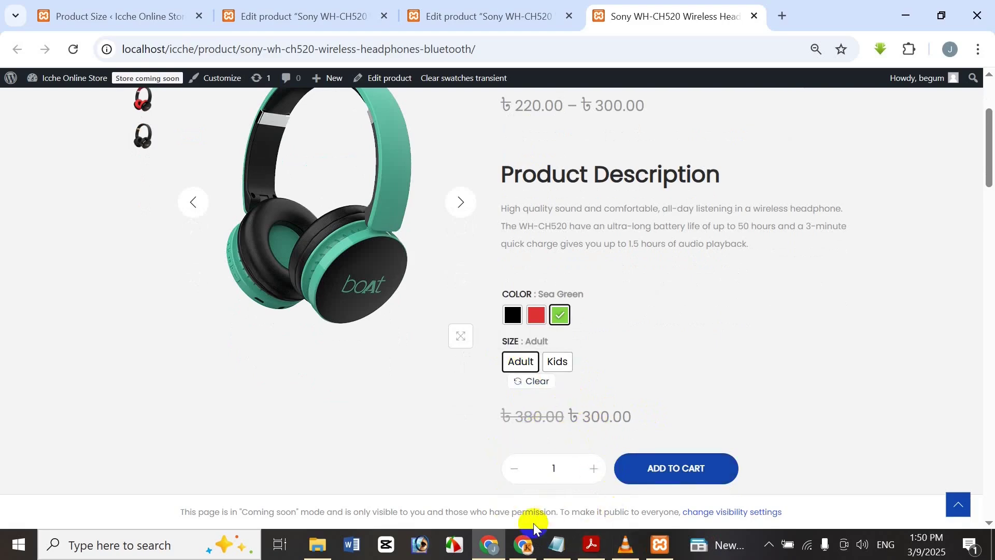
click(593, 472)
- View the sea green, red and black images in the storefront product gallery through their thumbnails
scroll(338, 427, up, 3)
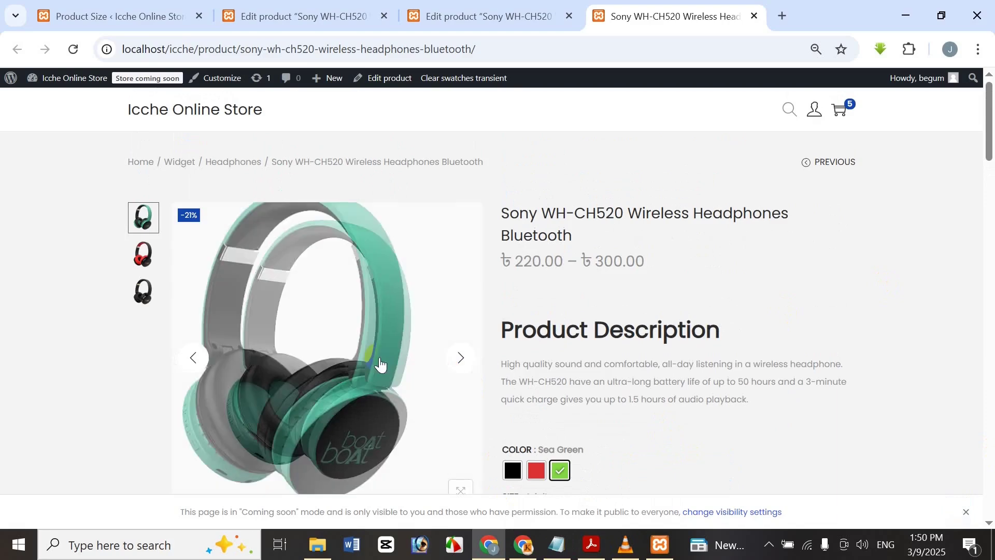
click(375, 409)
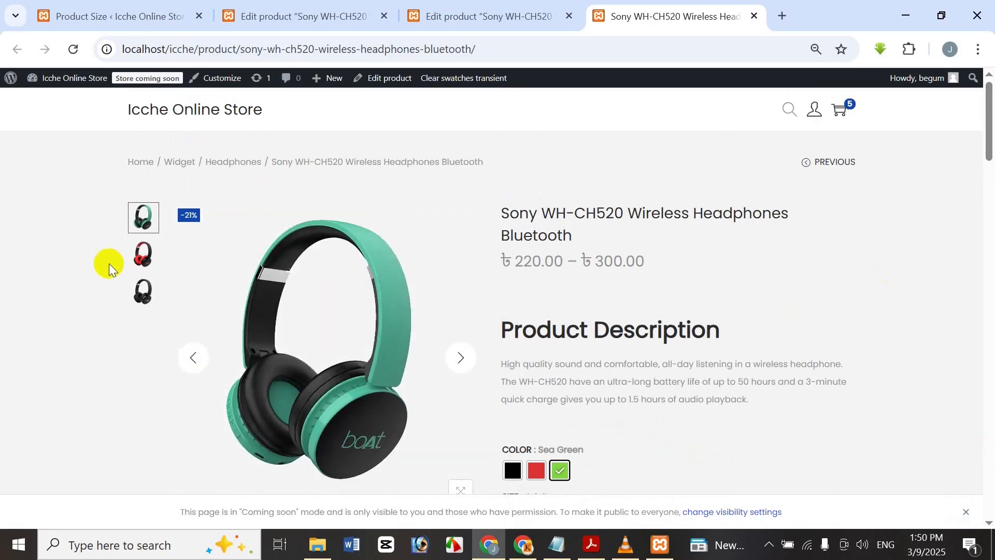
click(136, 245)
click(138, 288)
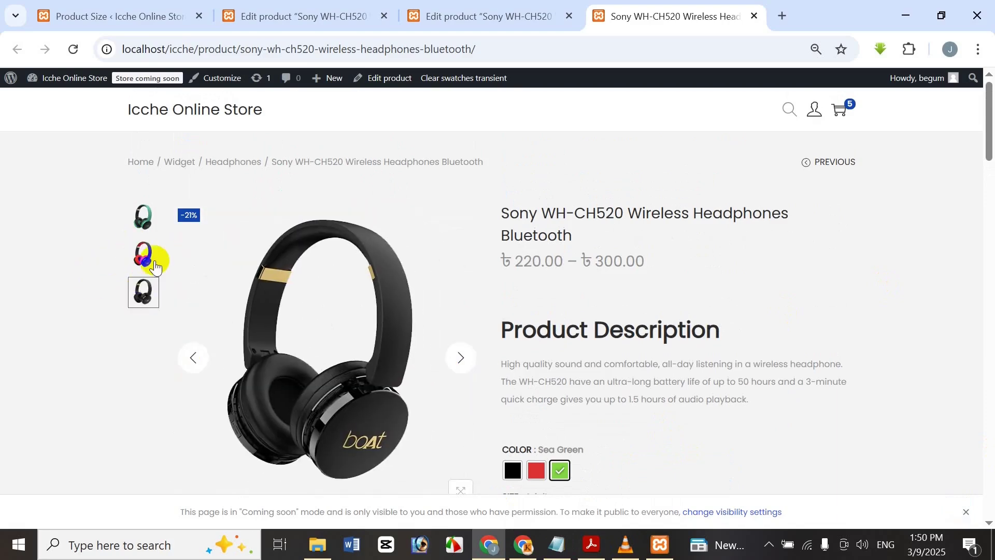
click(155, 262)
click(143, 216)
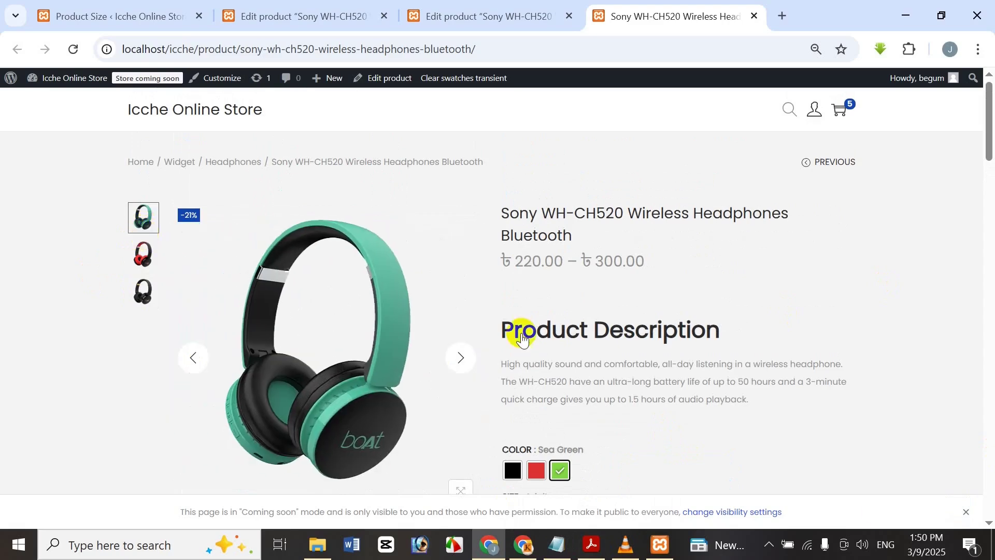
click(146, 252)
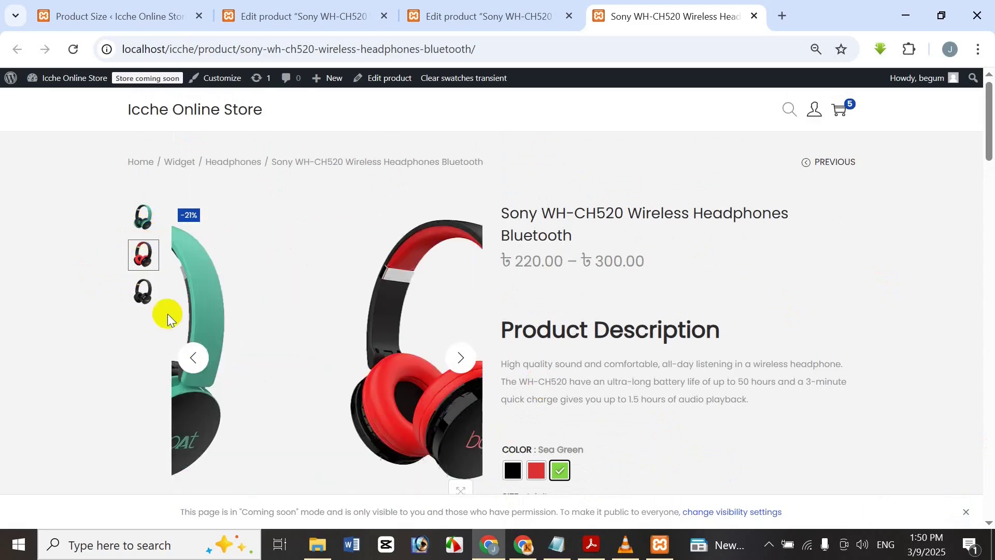
click(145, 290)
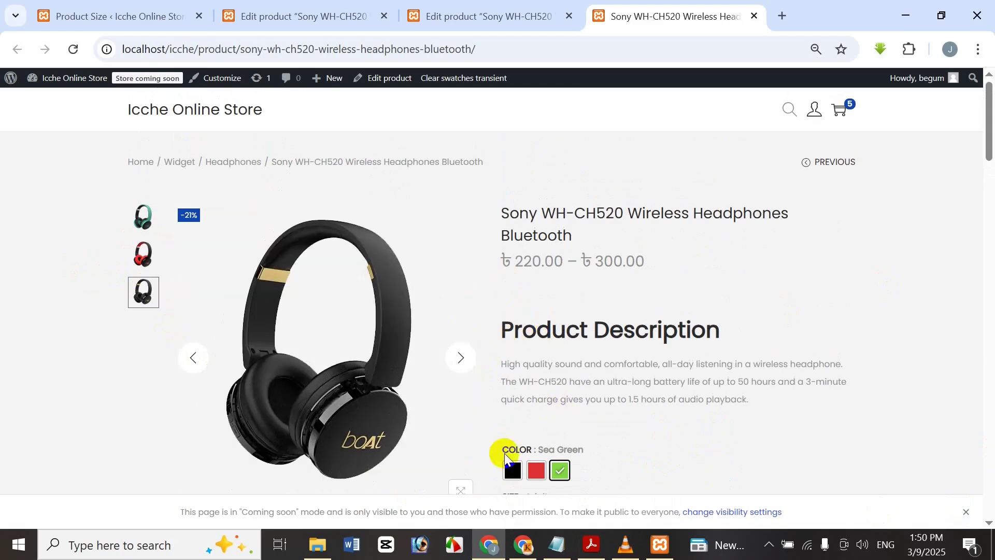
- Check the selected variation's price, and switch the color to Black and back to Sea Green to compare the gallery image
scroll(620, 412, down, 3)
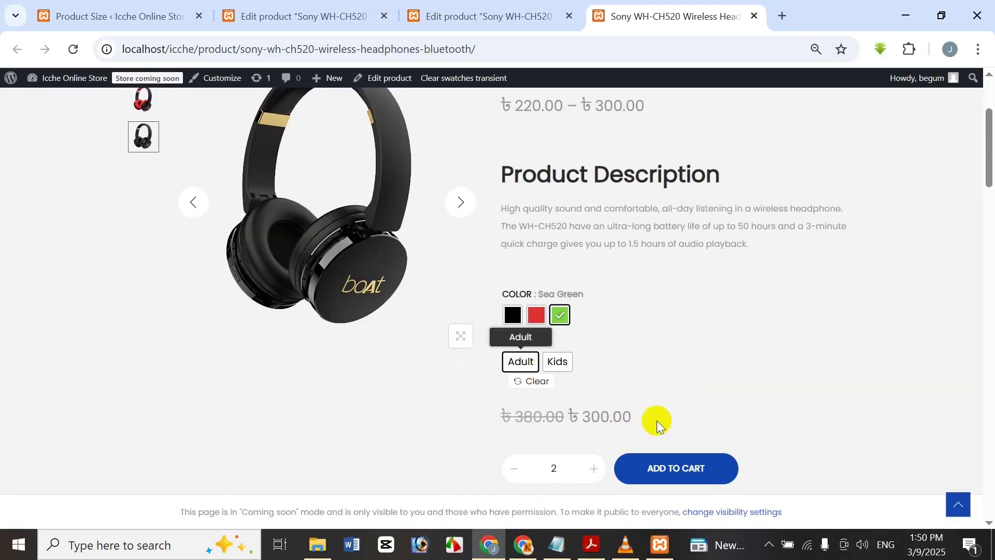
click(714, 548)
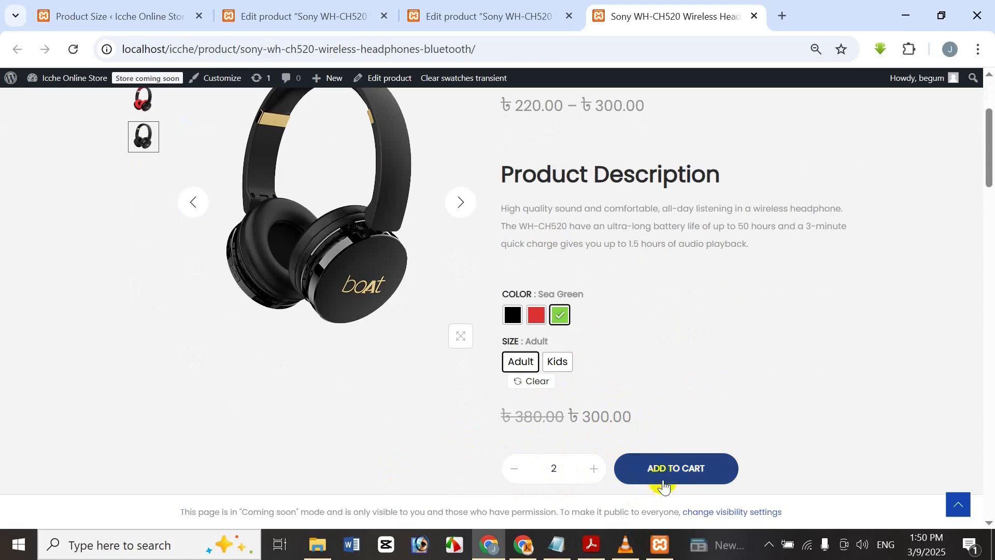
scroll(166, 189, up, 3)
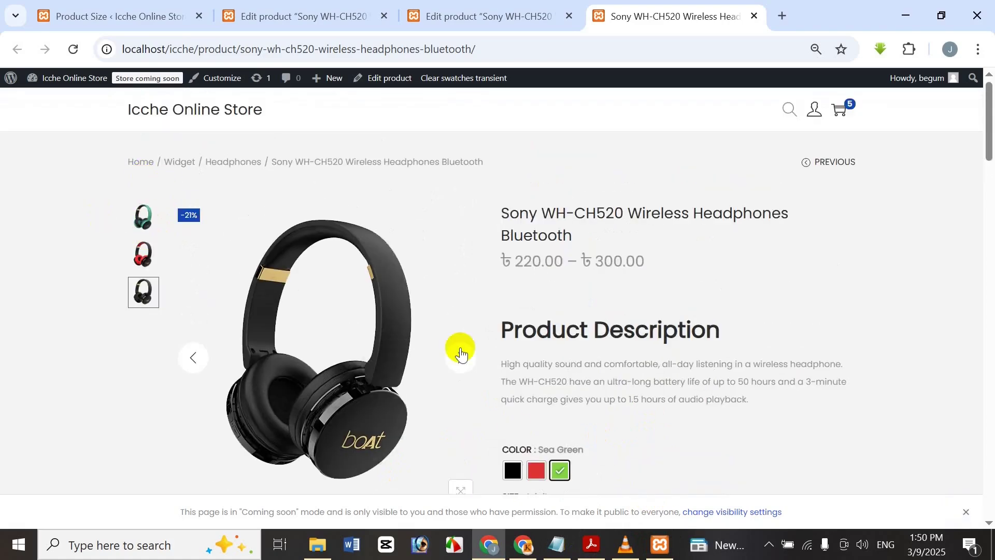
click(511, 472)
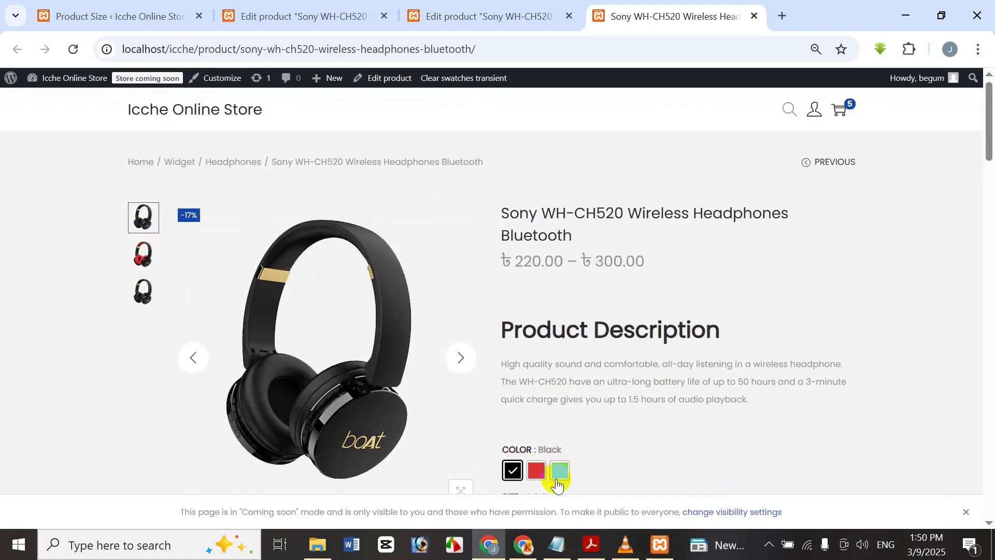
click(564, 472)
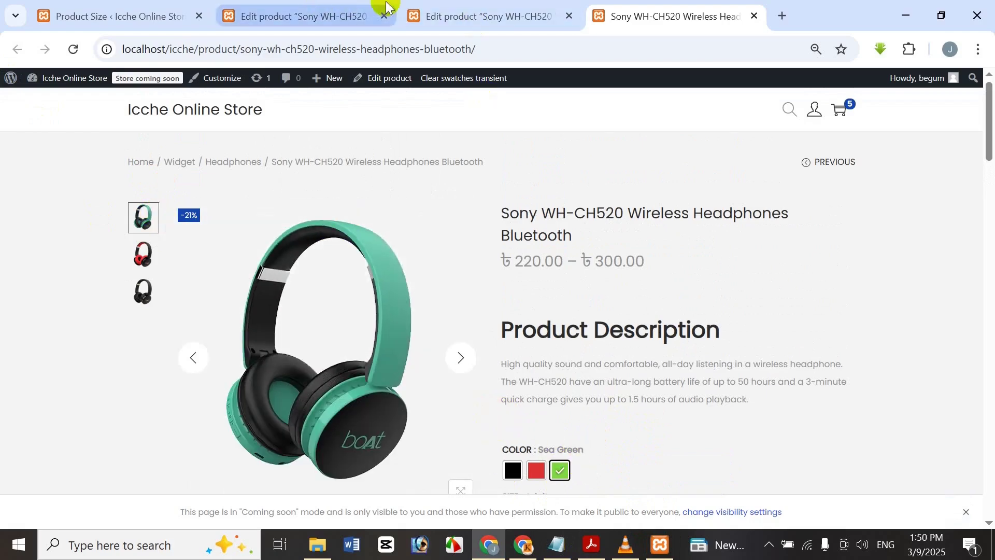
click(410, 13)
click(692, 6)
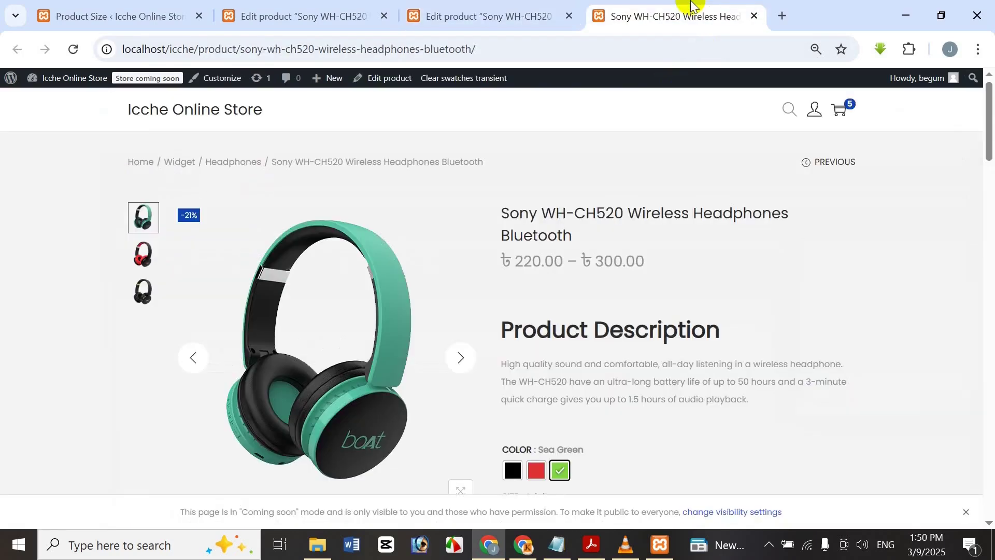
- Review the whole storefront product page, including the swatches, long description, product information table, related products, SKU, categories and tag
scroll(521, 354, down, 3)
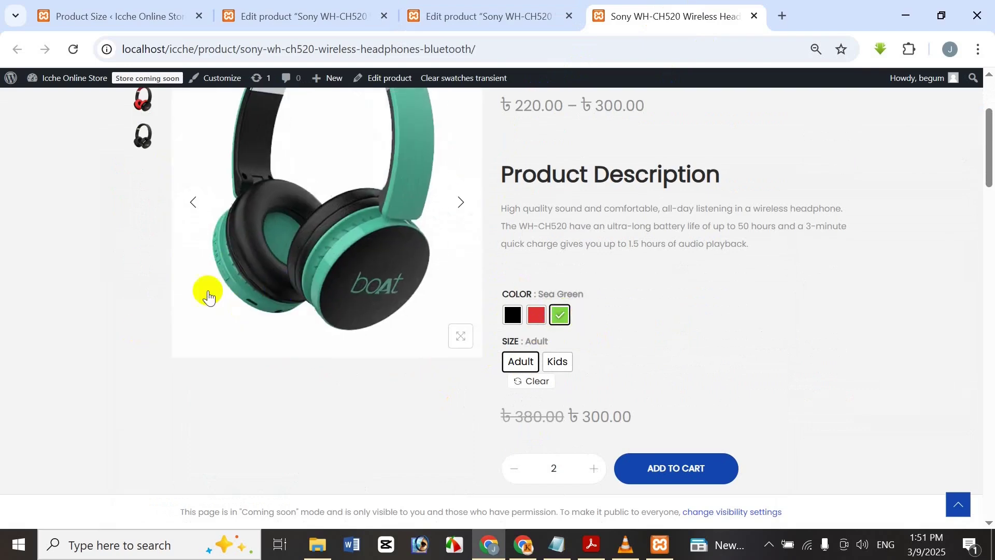
scroll(284, 285, up, 1)
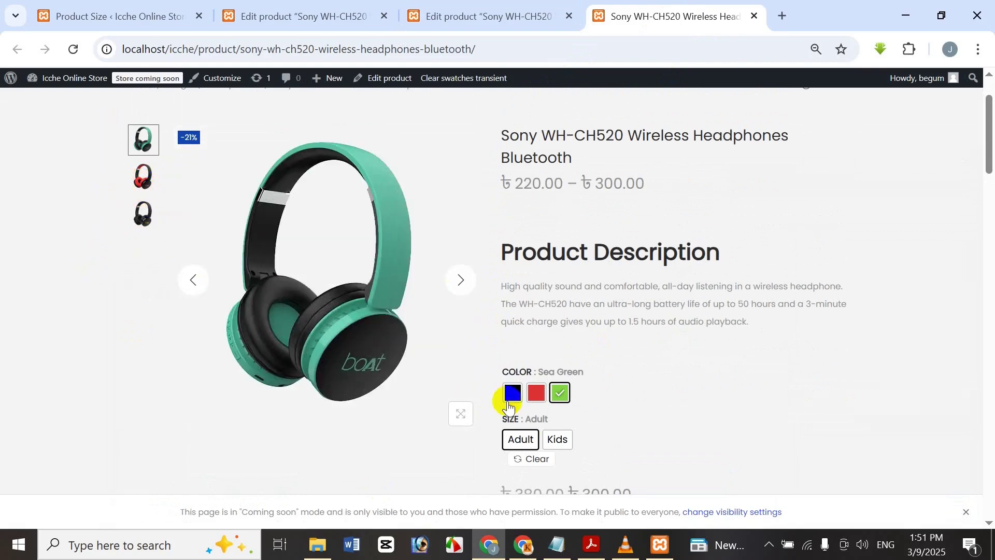
scroll(559, 399, up, 1)
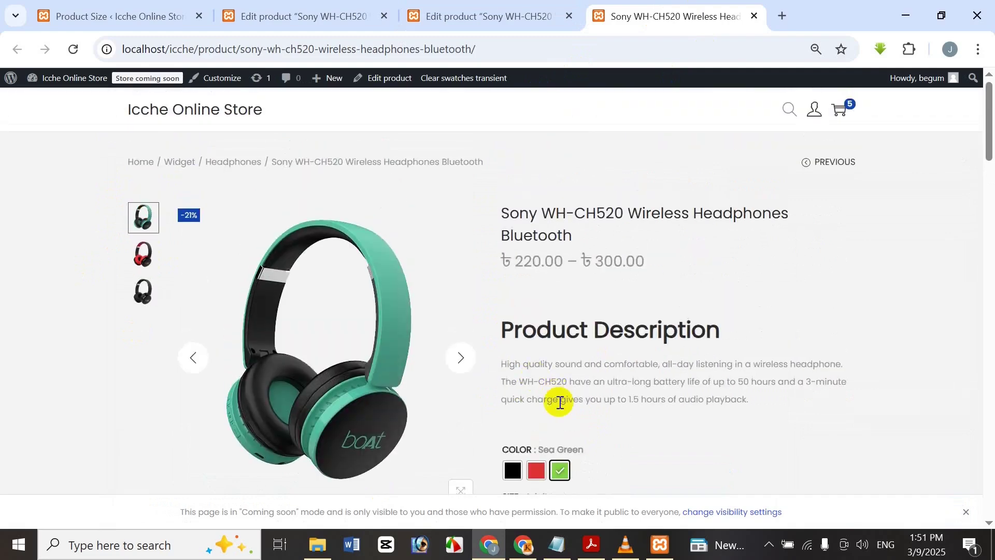
scroll(559, 403, down, 1)
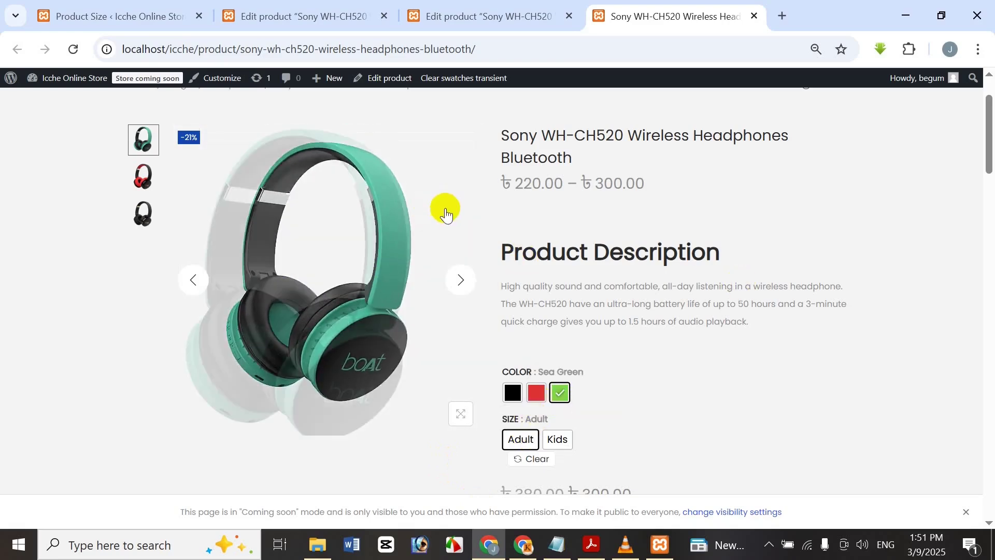
scroll(646, 412, up, 1)
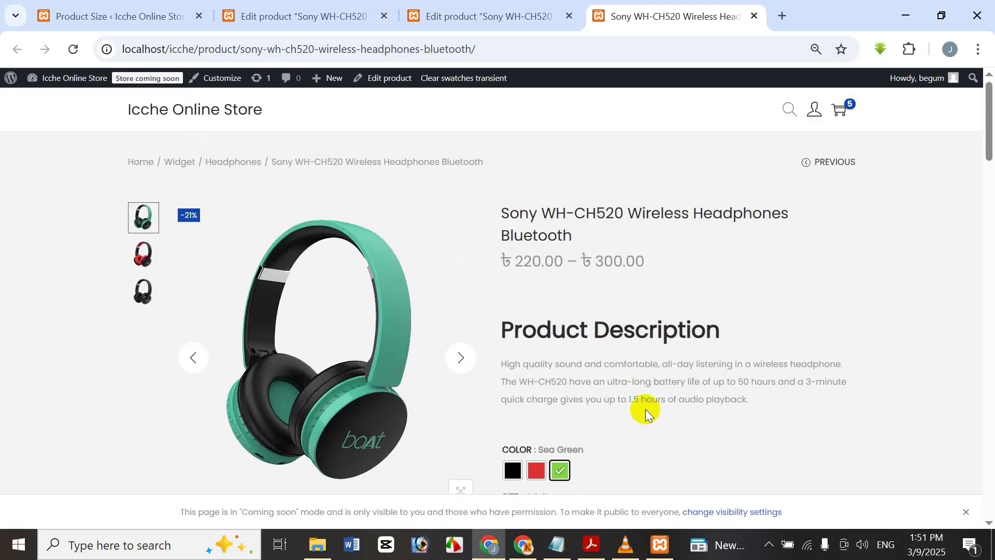
scroll(645, 409, down, 10)
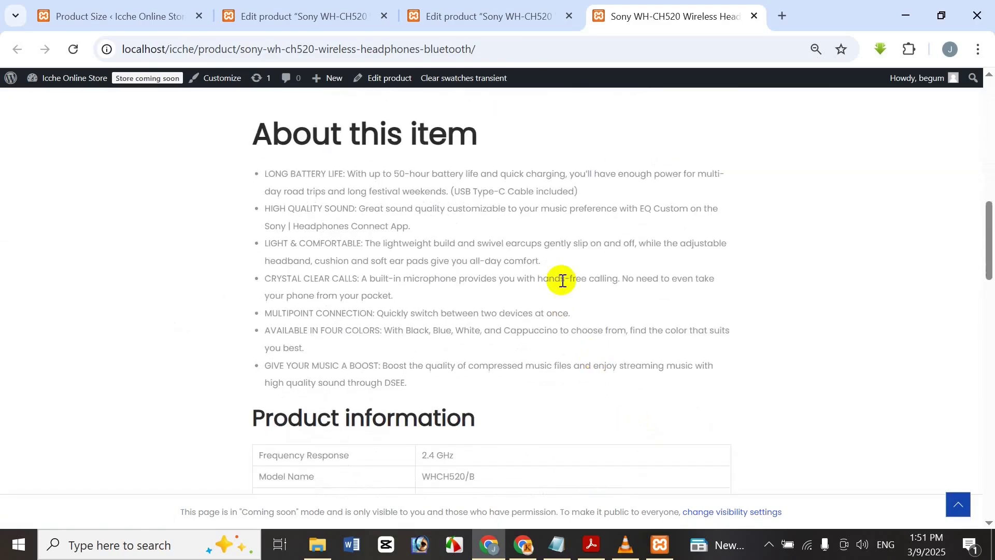
scroll(555, 254, down, 7)
scroll(506, 294, down, 9)
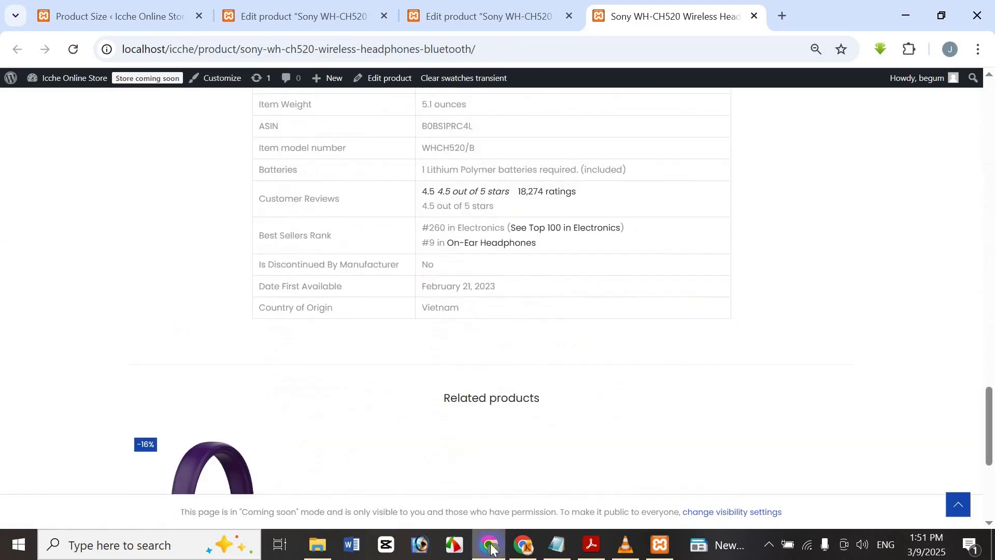
scroll(375, 189, up, 13)
scroll(375, 173, up, 10)
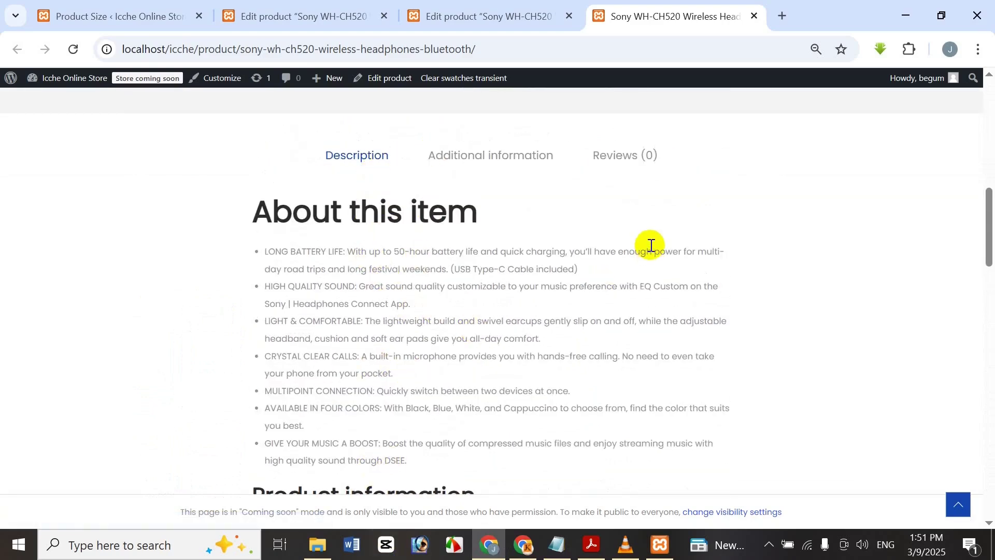
scroll(649, 245, up, 2)
scroll(649, 245, up, 8)
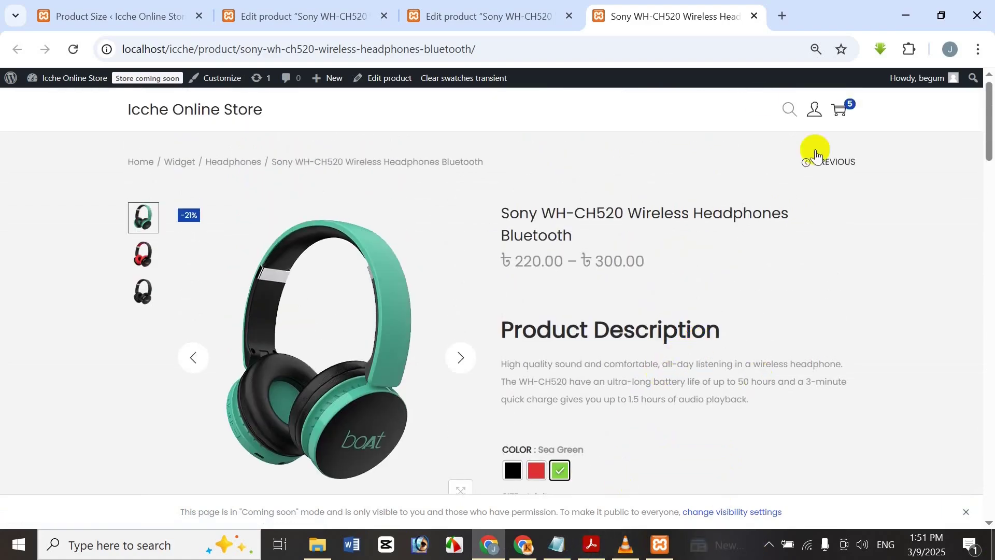
scroll(596, 315, down, 5)
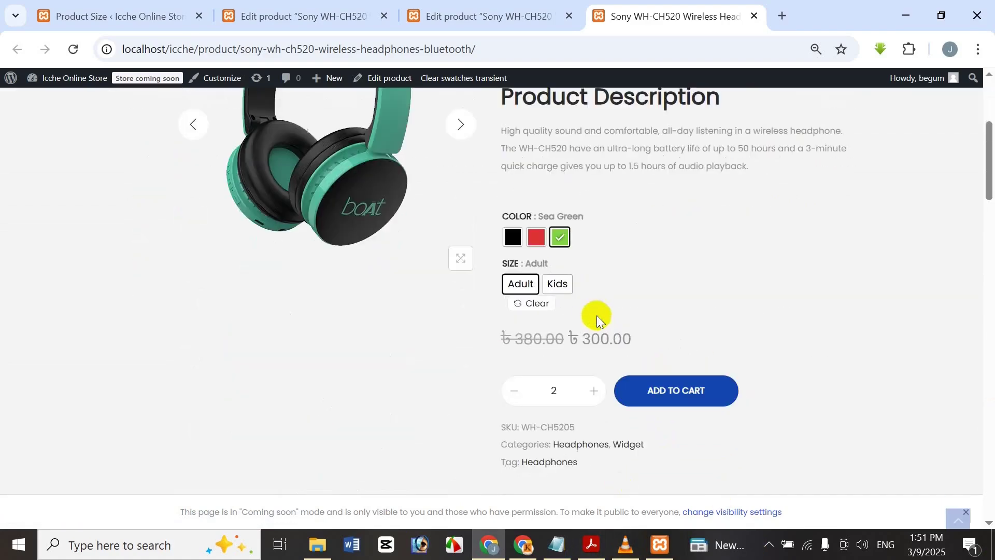
click(703, 382)
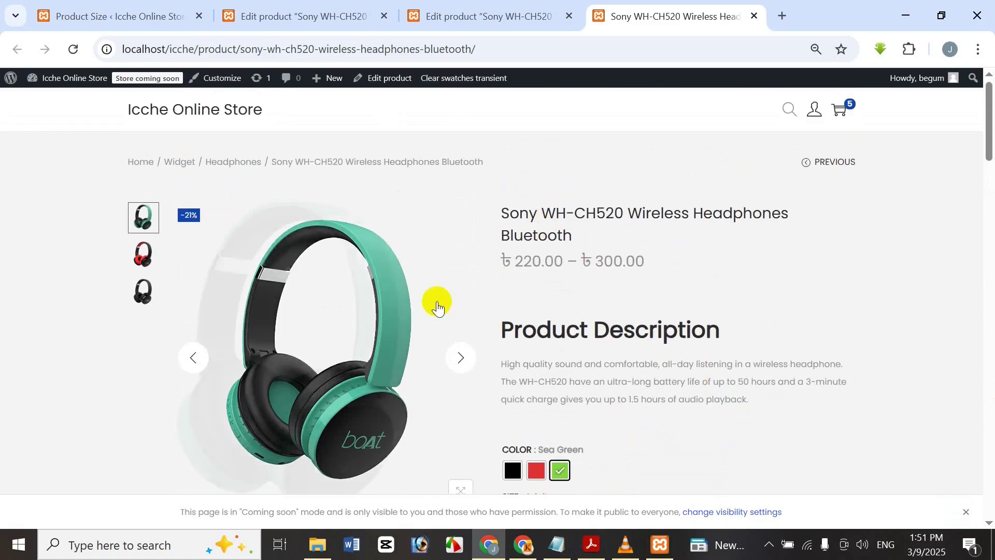
- Return to the variable product's editor and look over its description, default form values and list of variations
click(505, 5)
scroll(446, 185, down, 20)
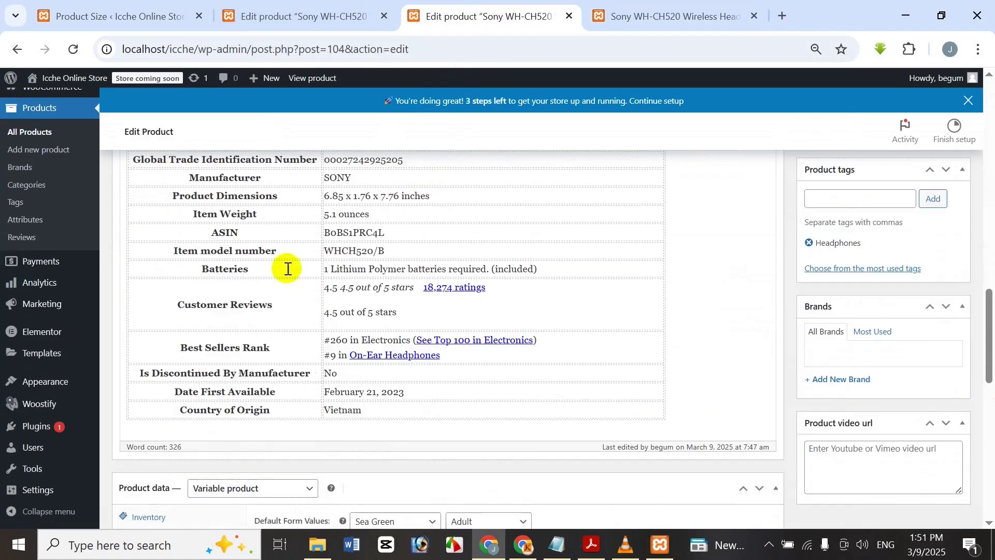
scroll(244, 292, up, 15)
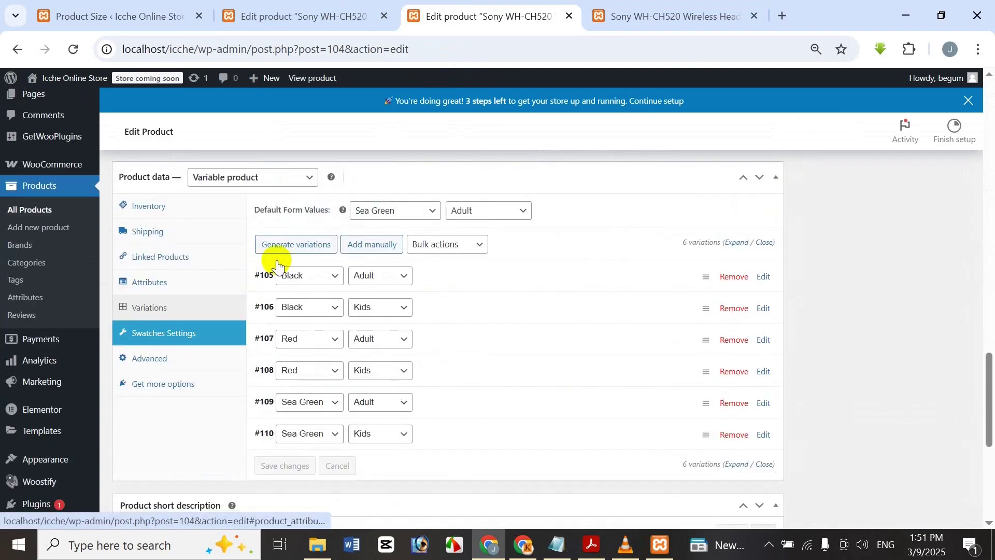
scroll(287, 199, up, 3)
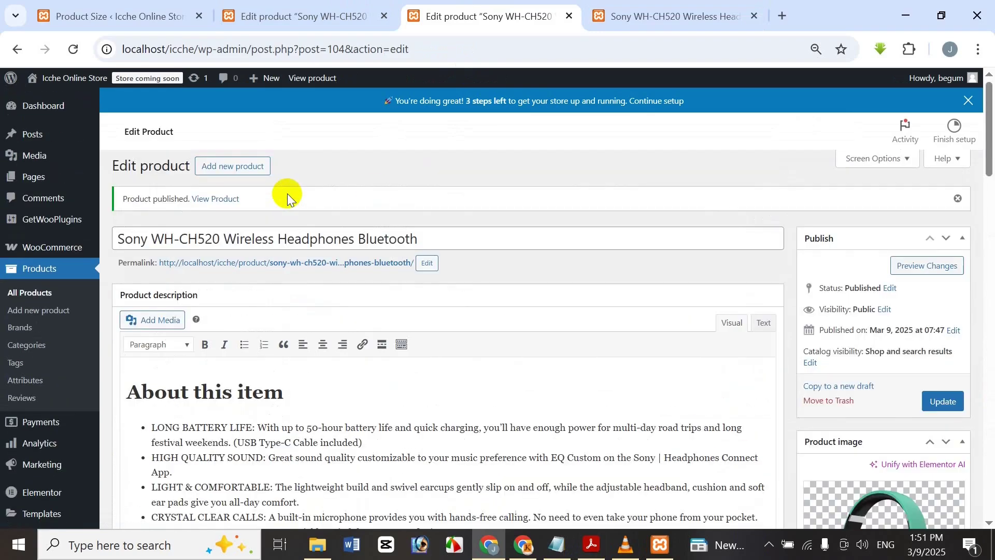
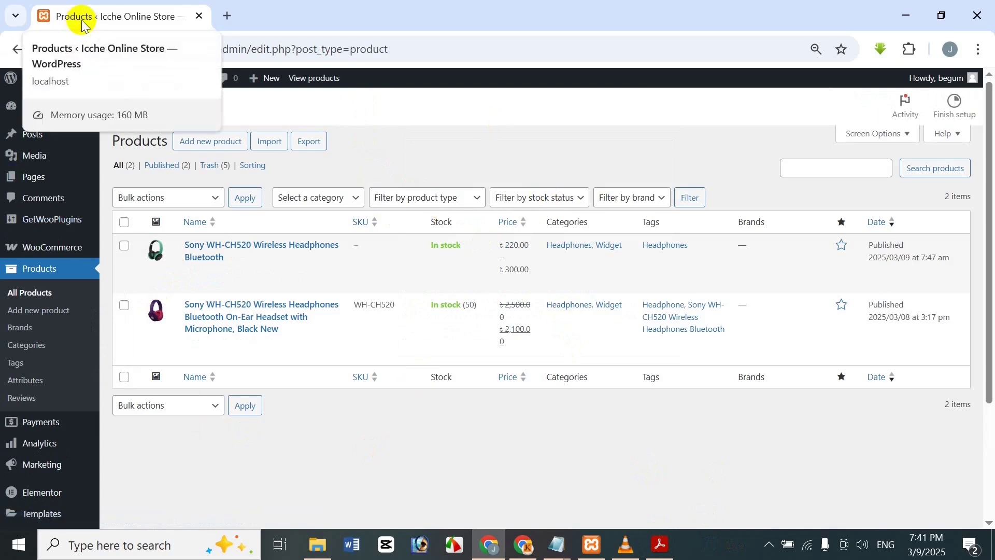
- Open the form for adding a new product in a separate browser tab from the Products list
mouse_move(76, 181)
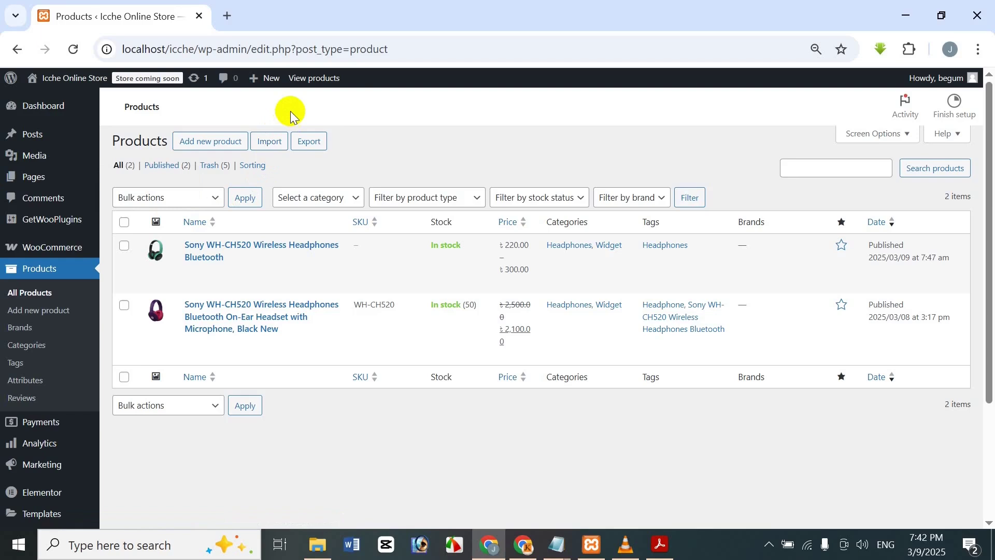
right_click(224, 141)
click(252, 156)
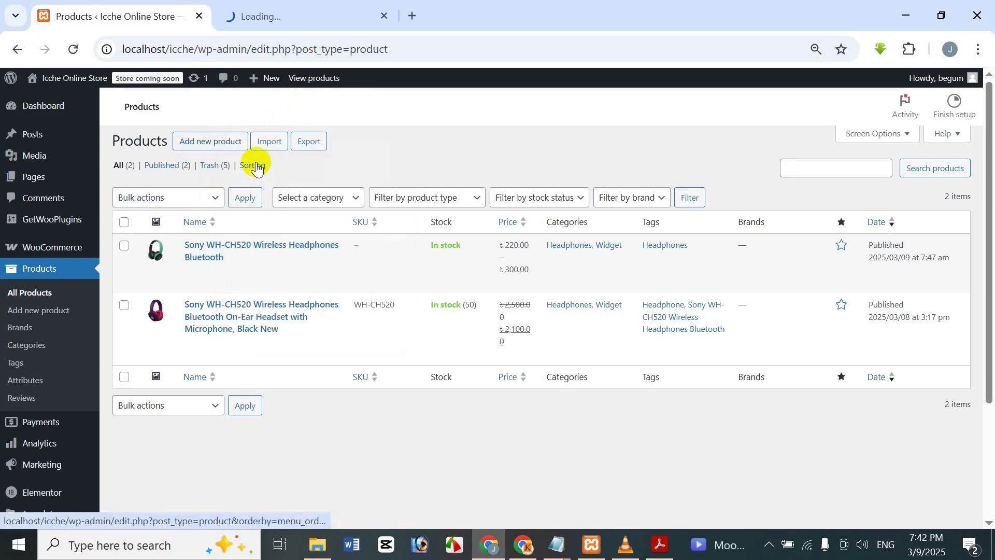
click(315, 6)
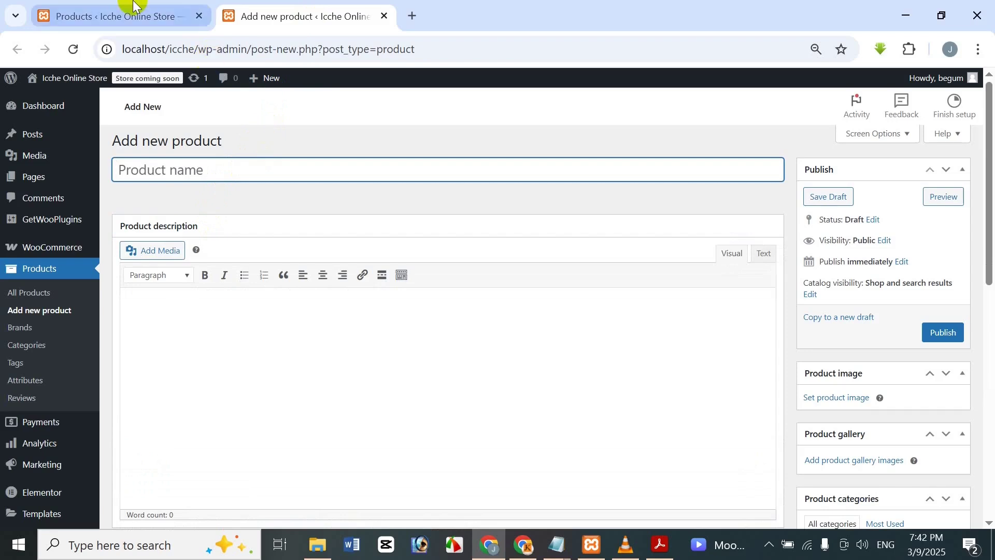
mouse_move(129, 5)
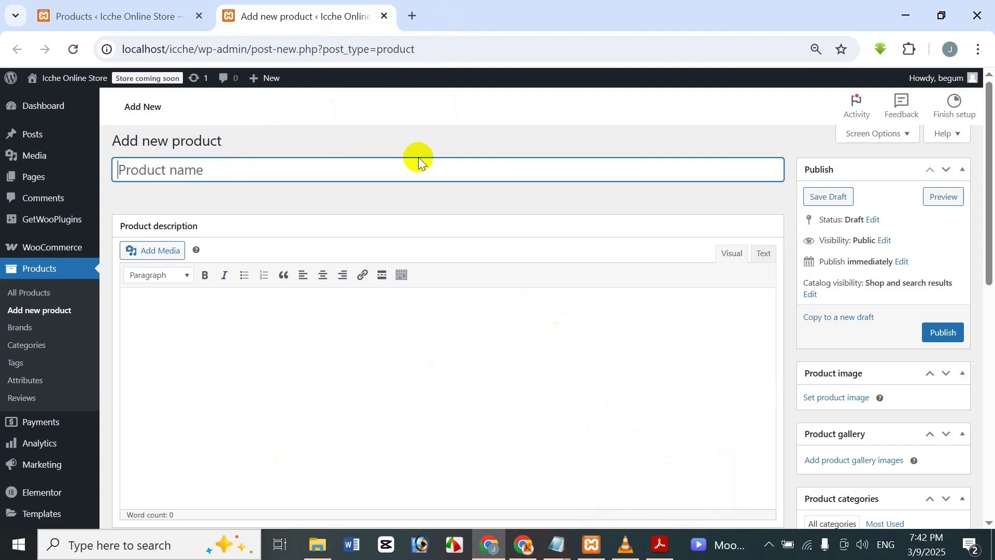
- Open amazon.com in a new browser tab and search the store for "neckband"
click(410, 11)
text(a)
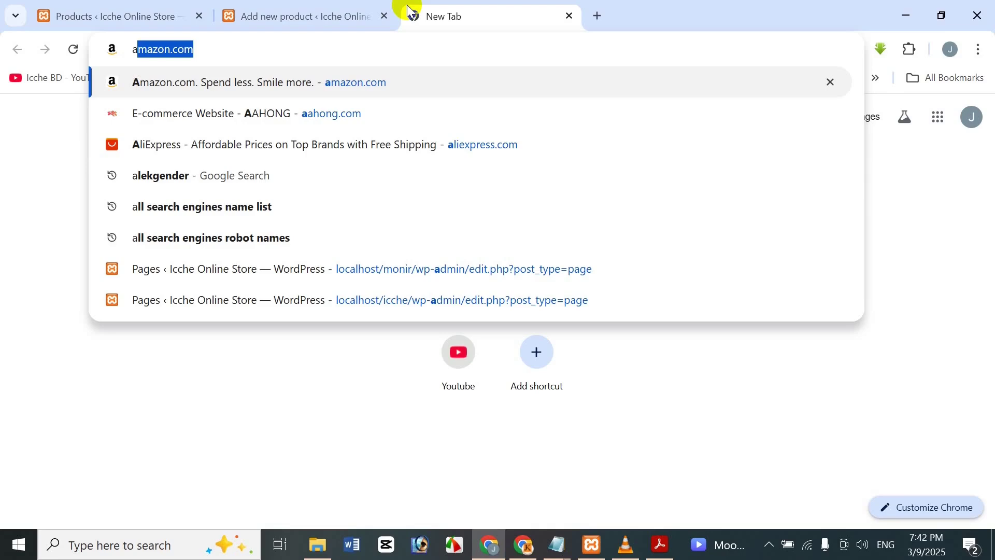
key(Return)
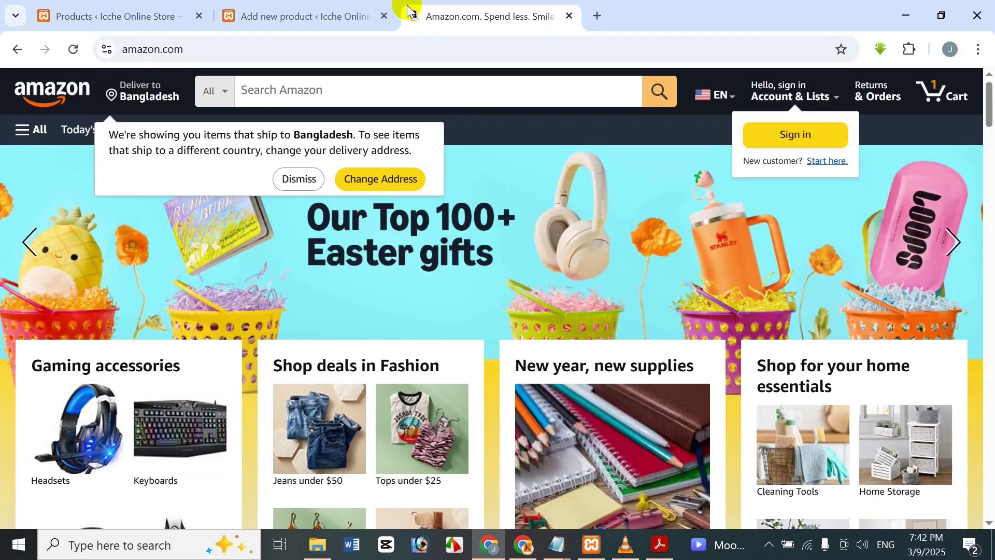
click(365, 78)
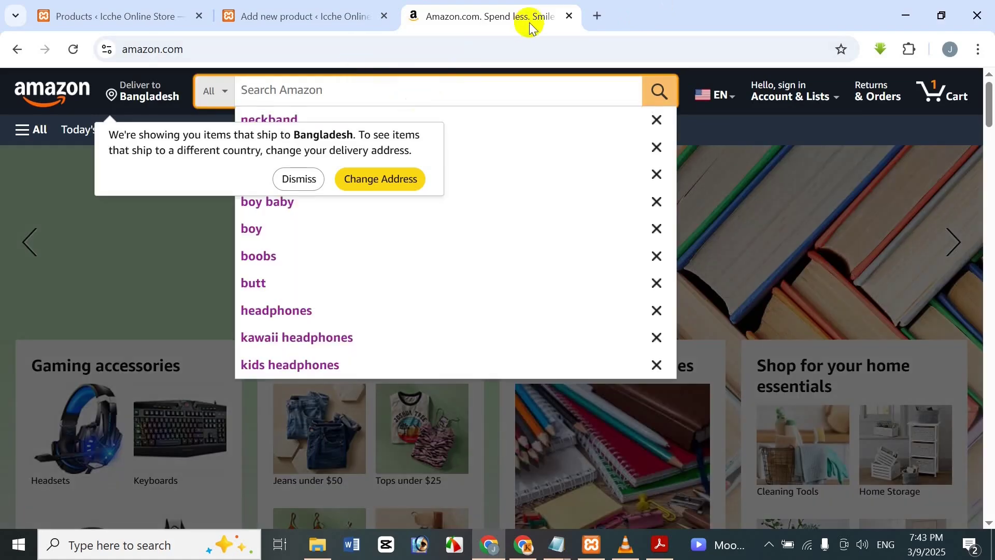
text(ne)
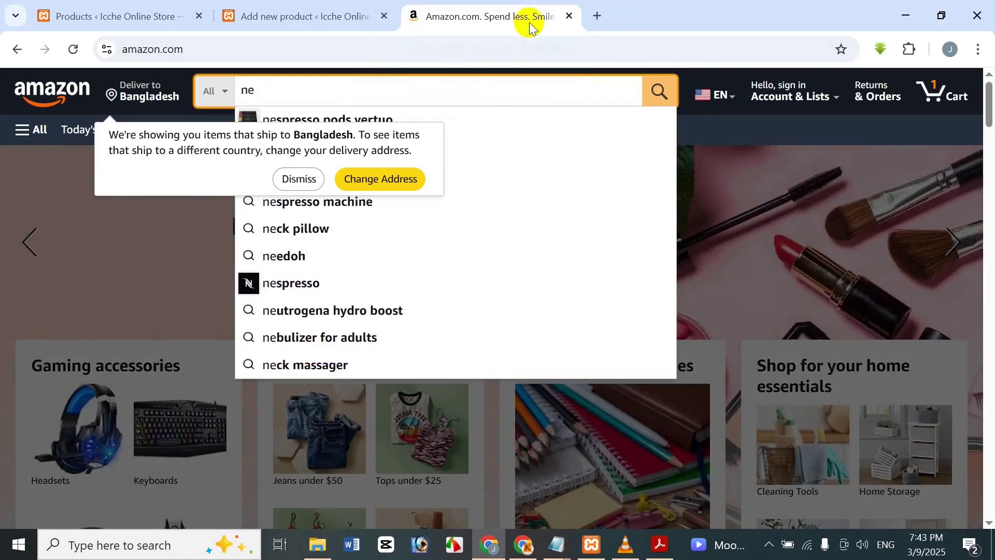
text(akb)
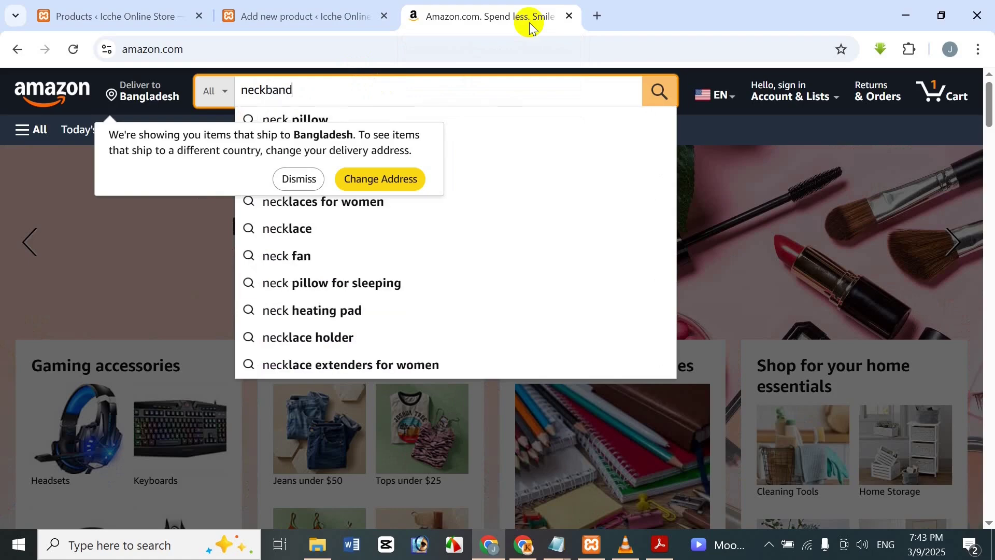
text(and)
key(Return)
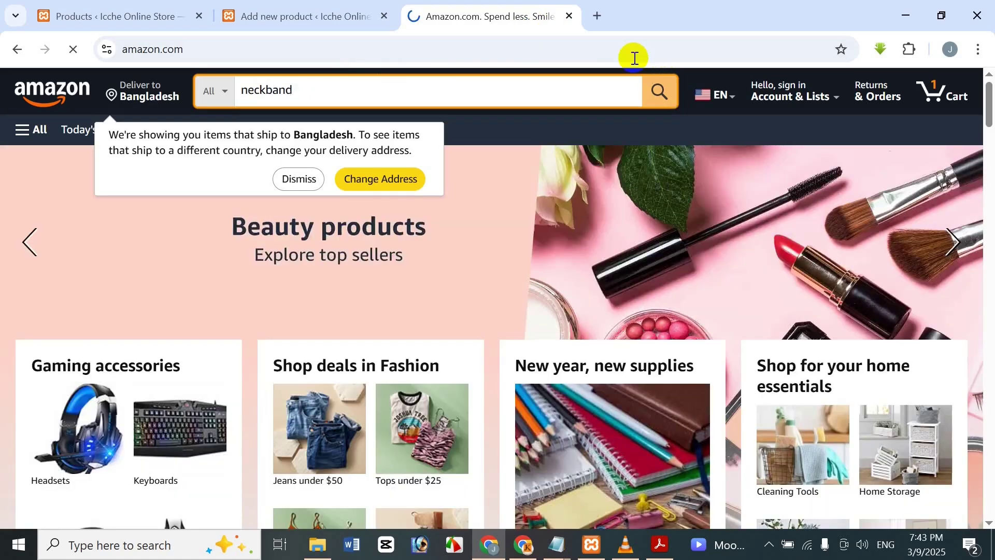
- Browse the neckband search results and open the product page of the black Sony WI-C100 wireless in-ear headphones
scroll(438, 314, down, 5)
scroll(455, 205, down, 5)
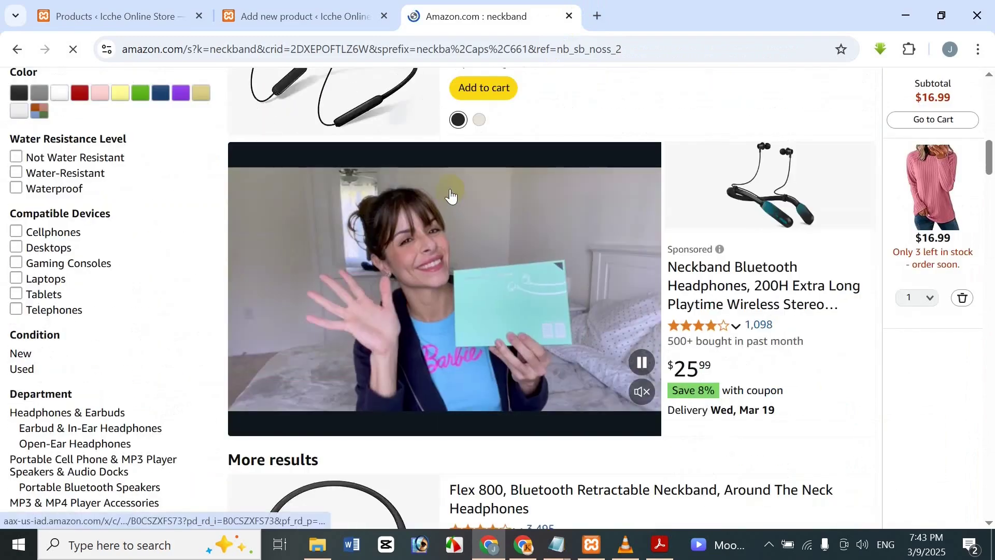
scroll(449, 193, up, 3)
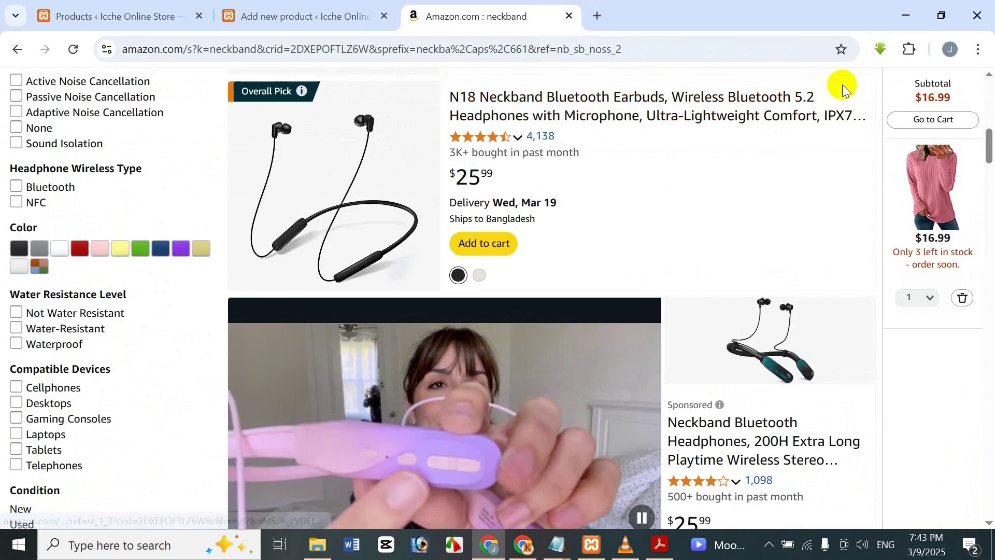
scroll(988, 145, up, 1)
drag(990, 145, 990, 231)
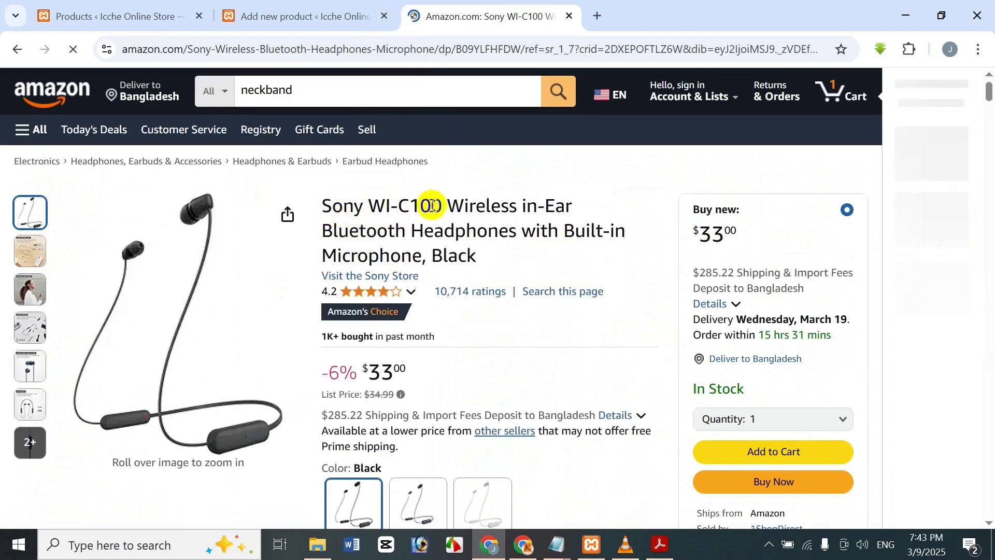
- Copy the full Sony WI-C100 title from the Amazon page and paste it as the new product's name
drag(332, 206, 440, 207)
click(442, 249)
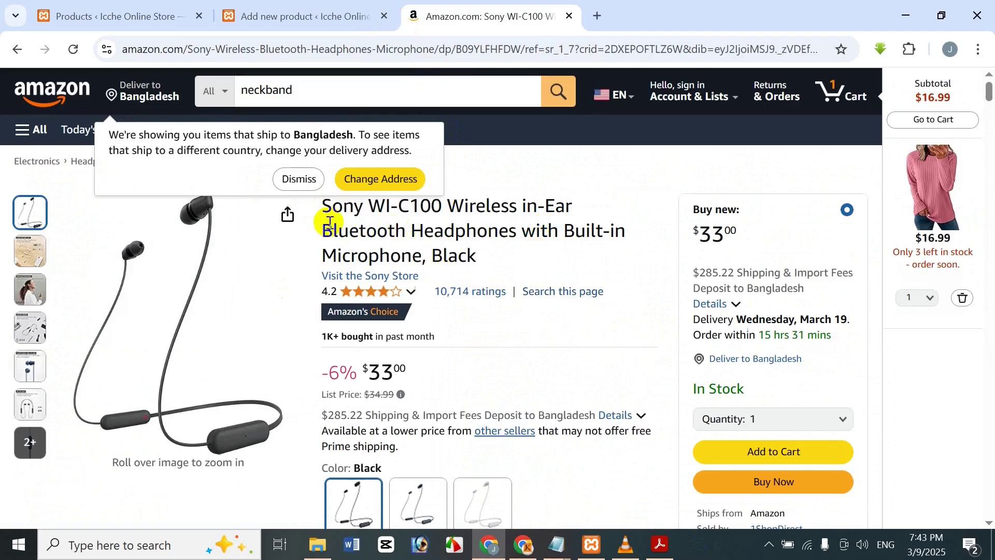
drag(322, 206, 511, 254)
key(ctrl+c)
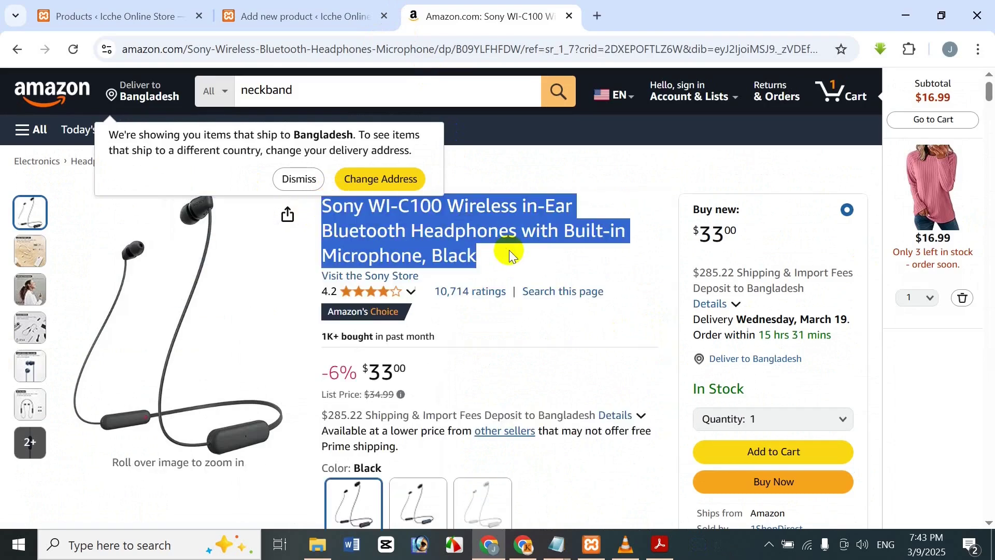
click(290, 16)
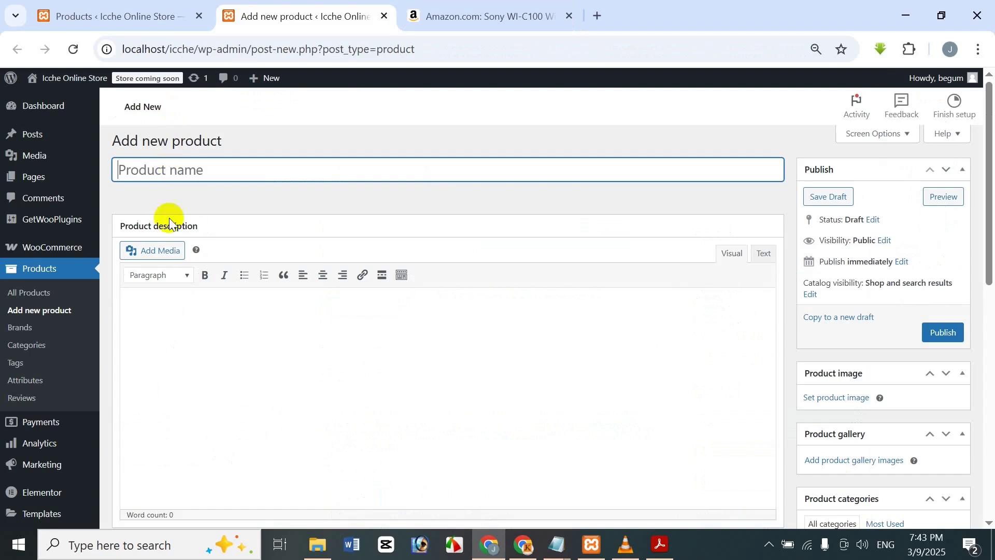
key(ctrl+v)
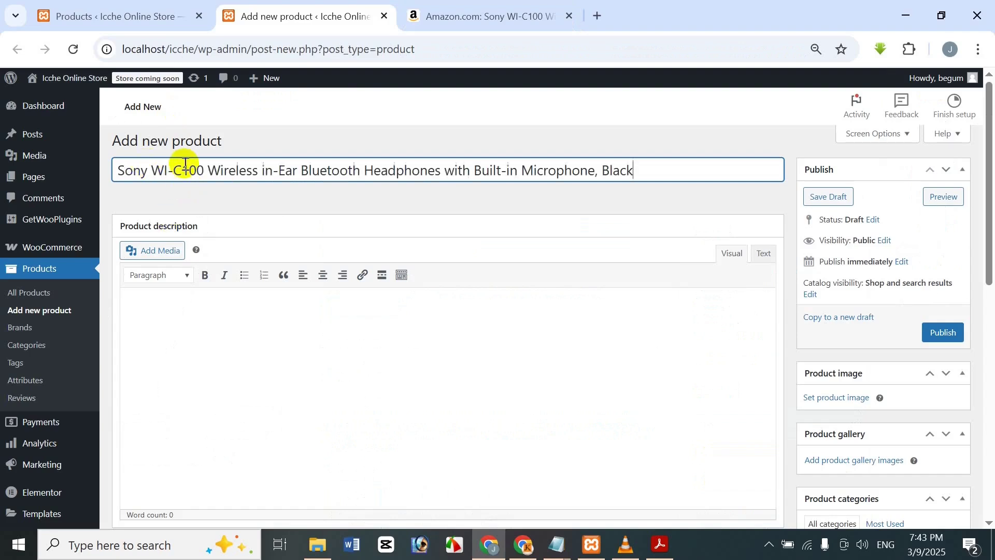
- Copy Amazon's "About this item" heading and bullet list into the new product's main description
click(148, 303)
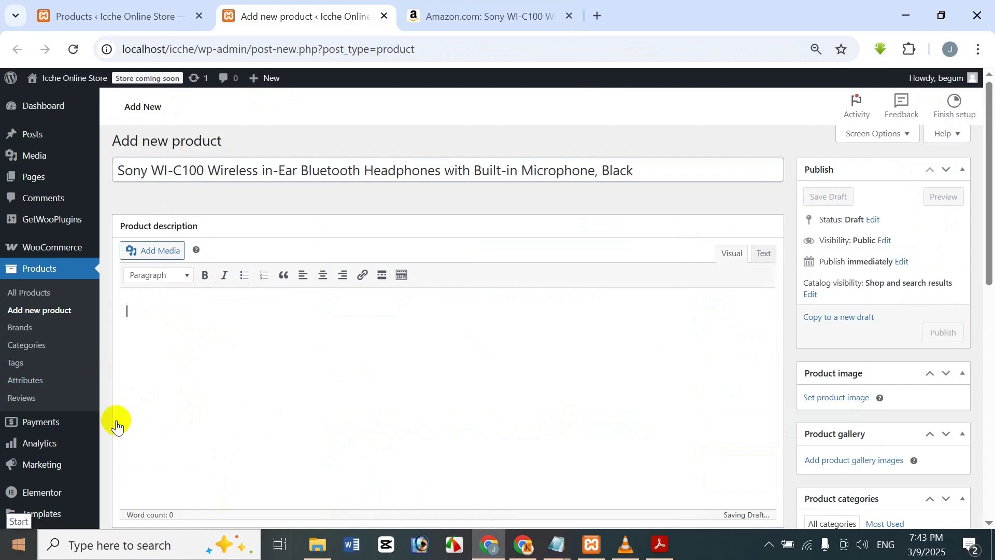
click(450, 7)
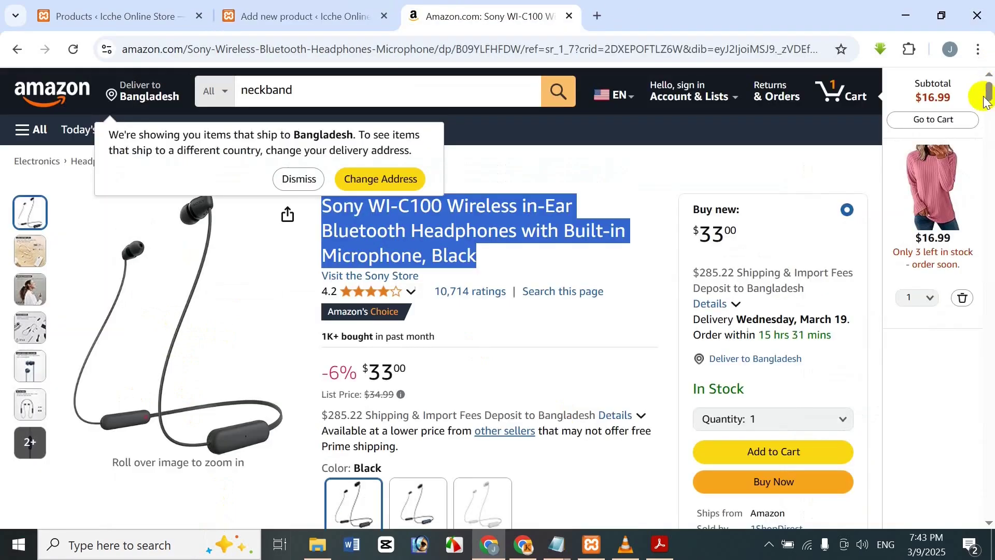
drag(990, 91, 990, 117)
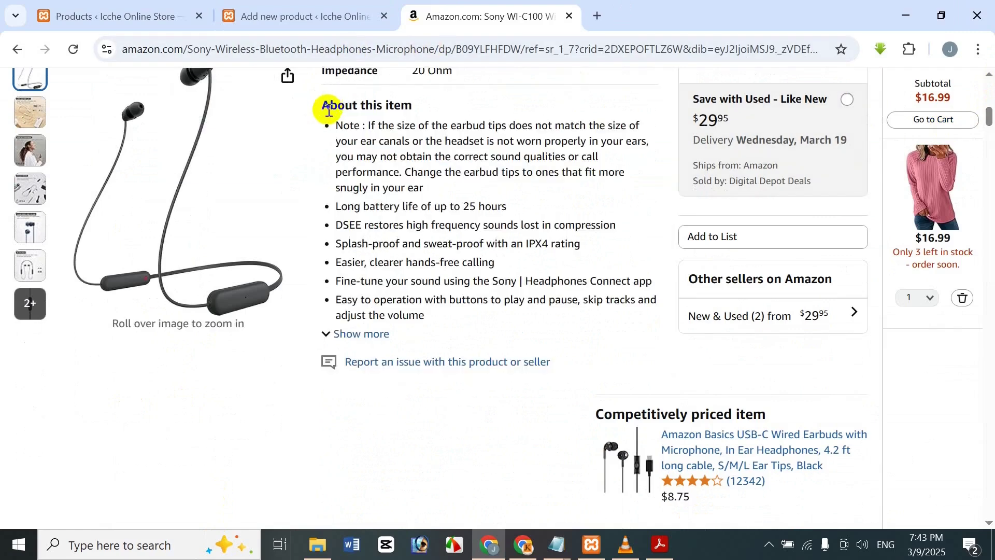
drag(325, 108, 438, 322)
key(ctrl+c)
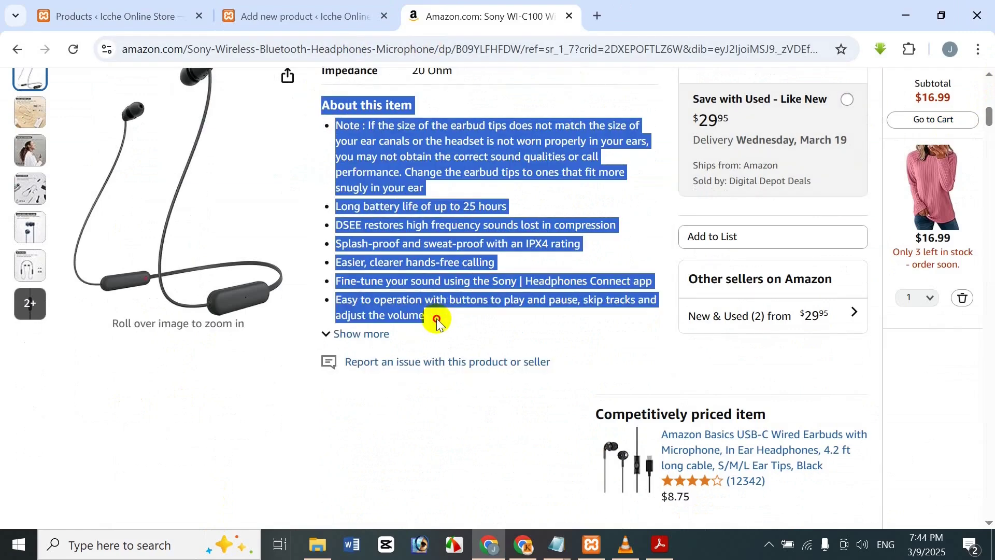
click(300, 16)
key(ctrl+v)
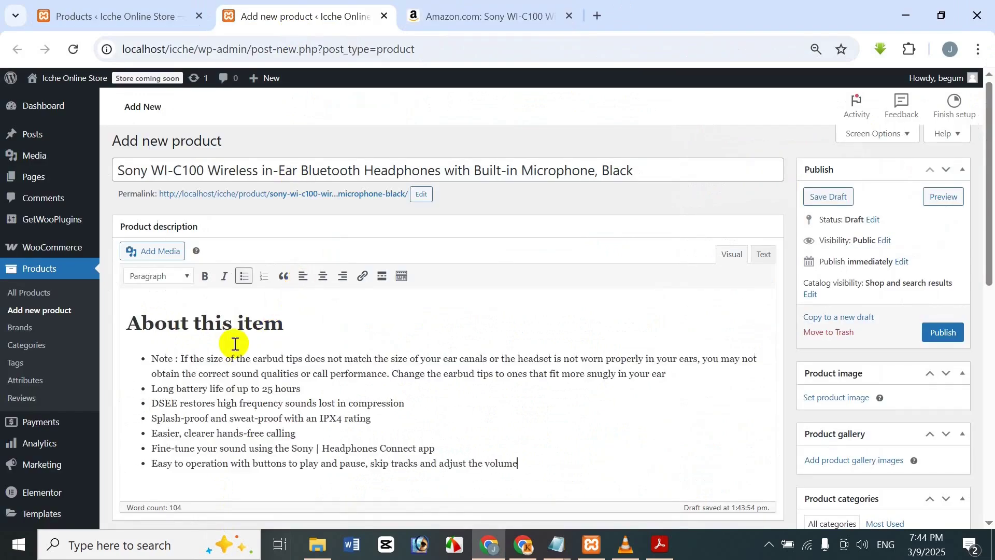
- Copy Amazon's Product information section, through Date First Available, and paste it below the bullet list in the product description
click(555, 16)
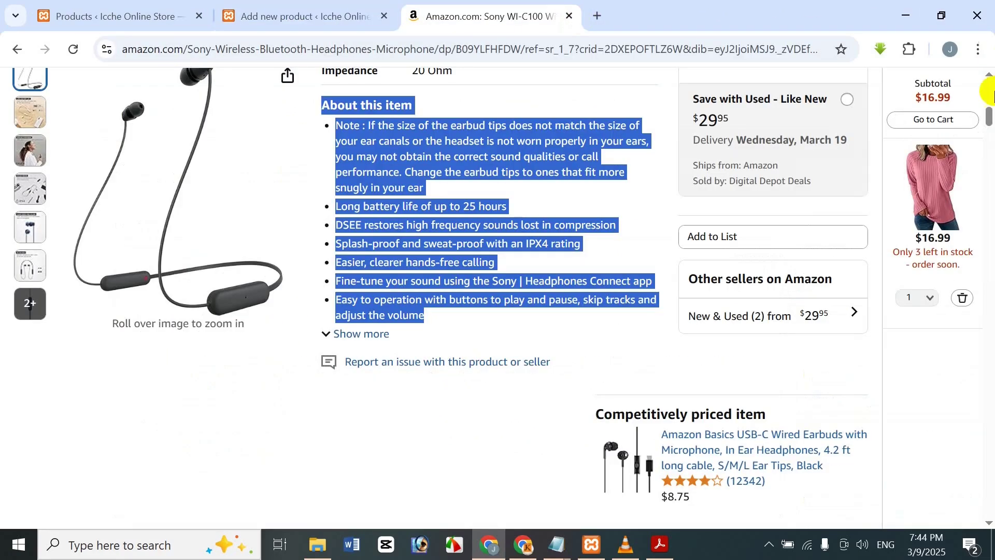
drag(985, 119, 962, 344)
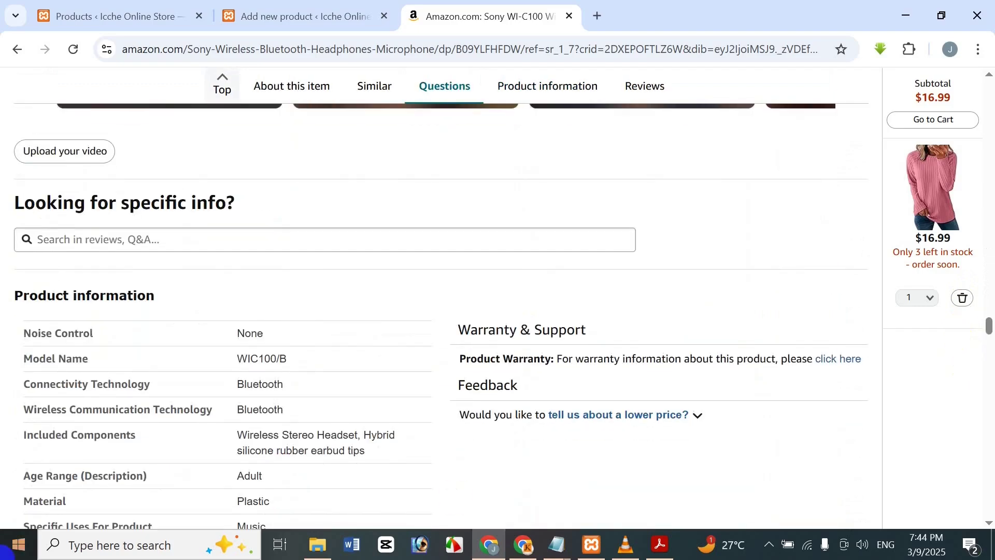
drag(16, 293, 335, 266)
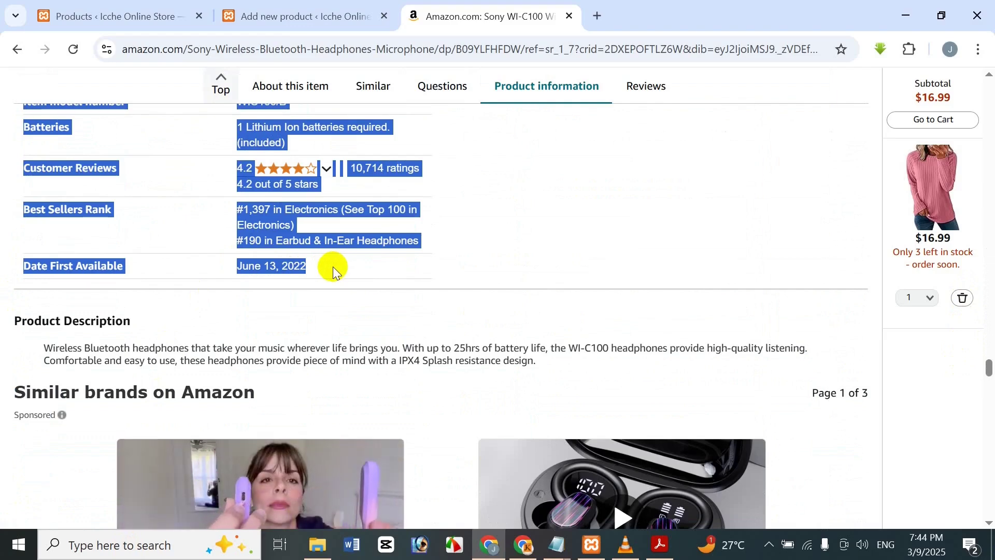
click(288, 16)
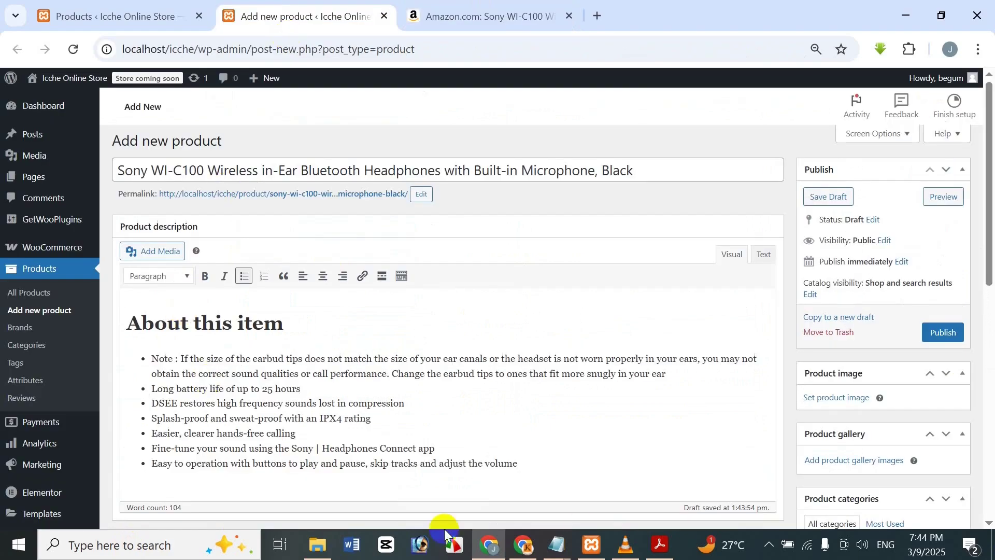
key(Return)
key(Return)
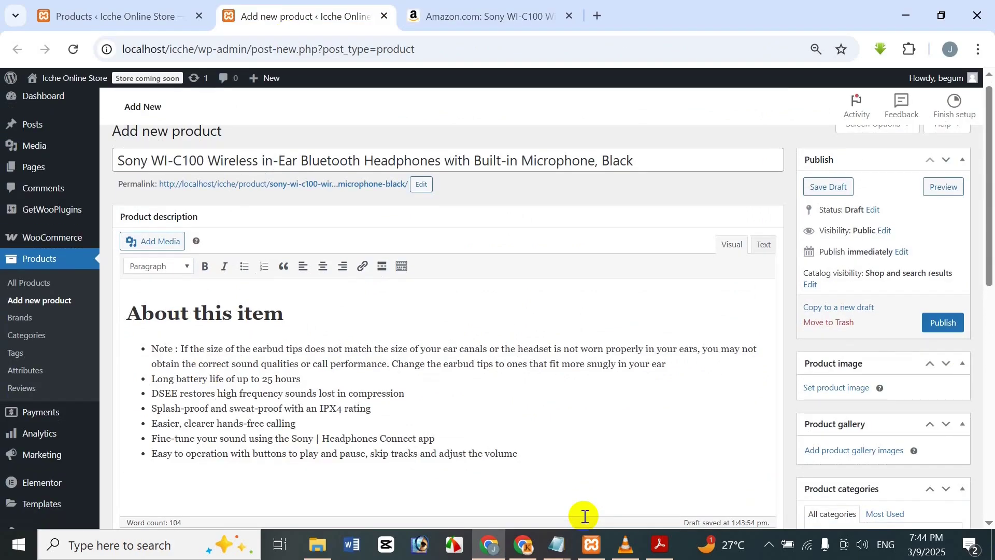
key(ctrl+v)
scroll(634, 414, up, 12)
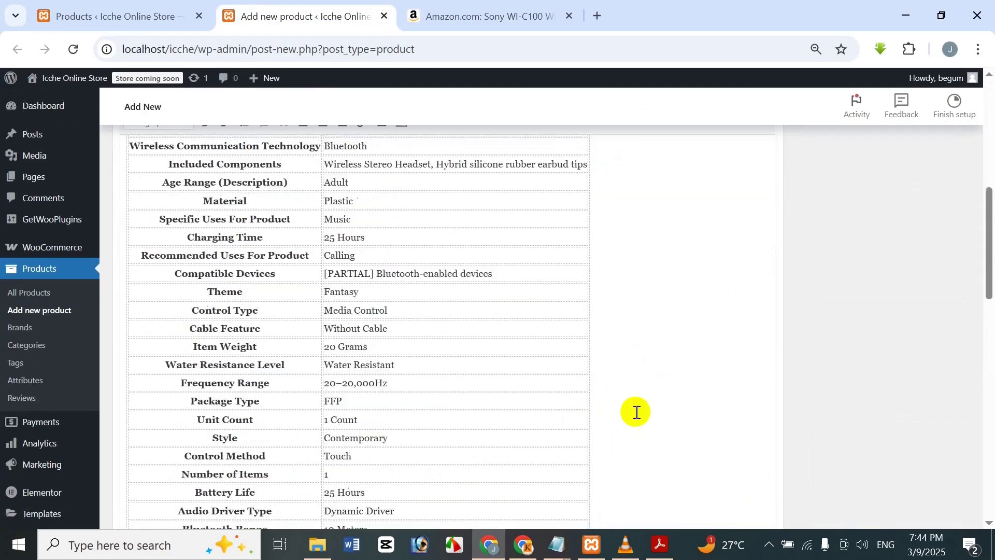
scroll(633, 423, down, 9)
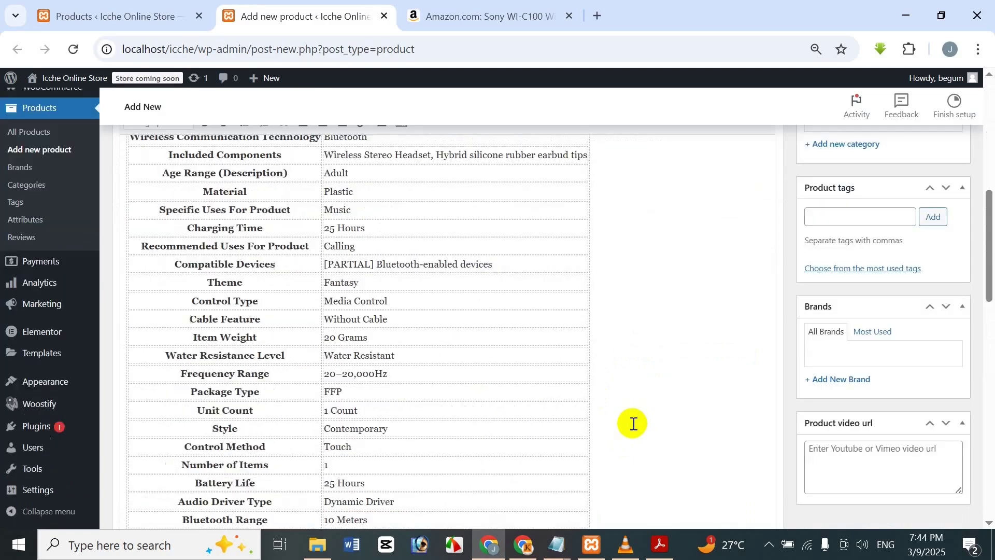
scroll(636, 417, up, 9)
- Set the product data type to External/Affiliate product
drag(990, 166, 990, 415)
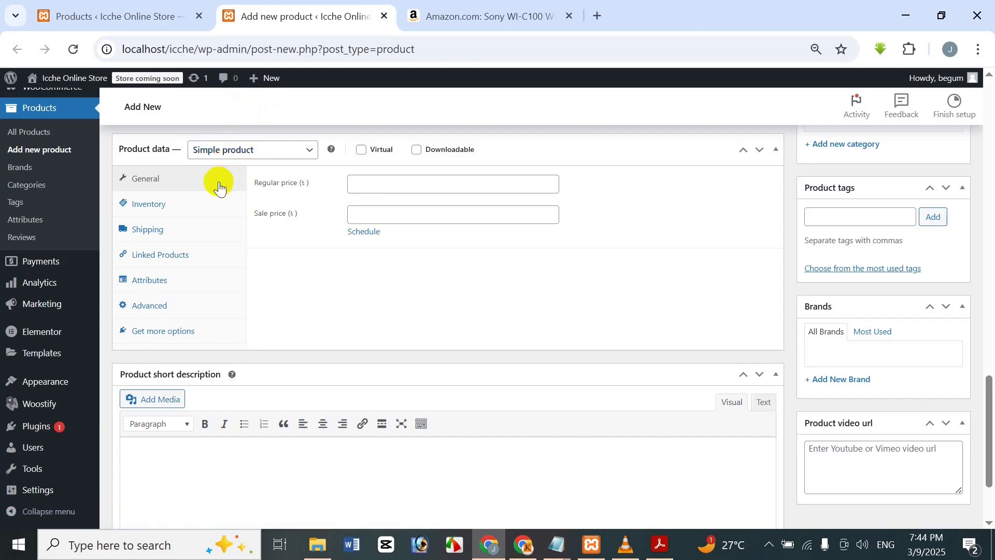
click(264, 155)
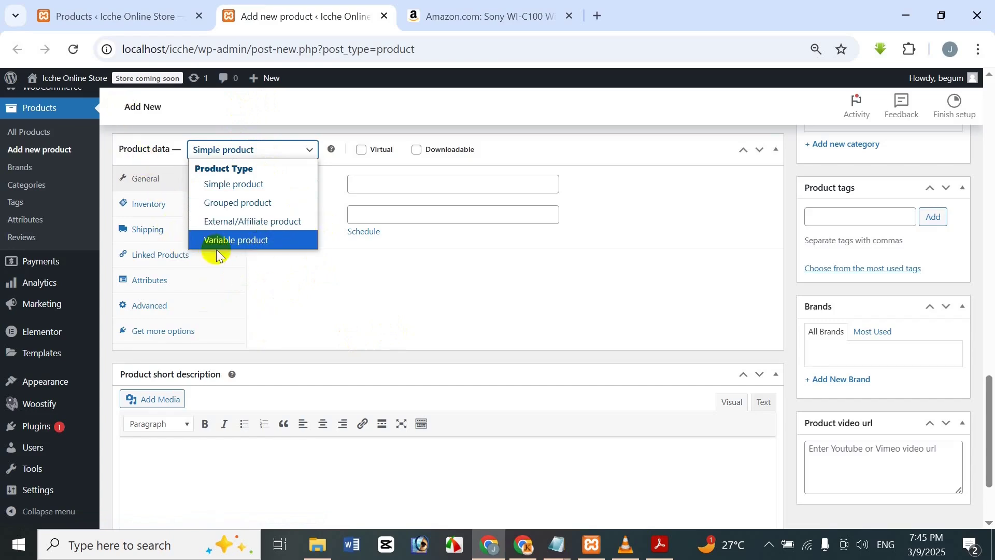
click(290, 247)
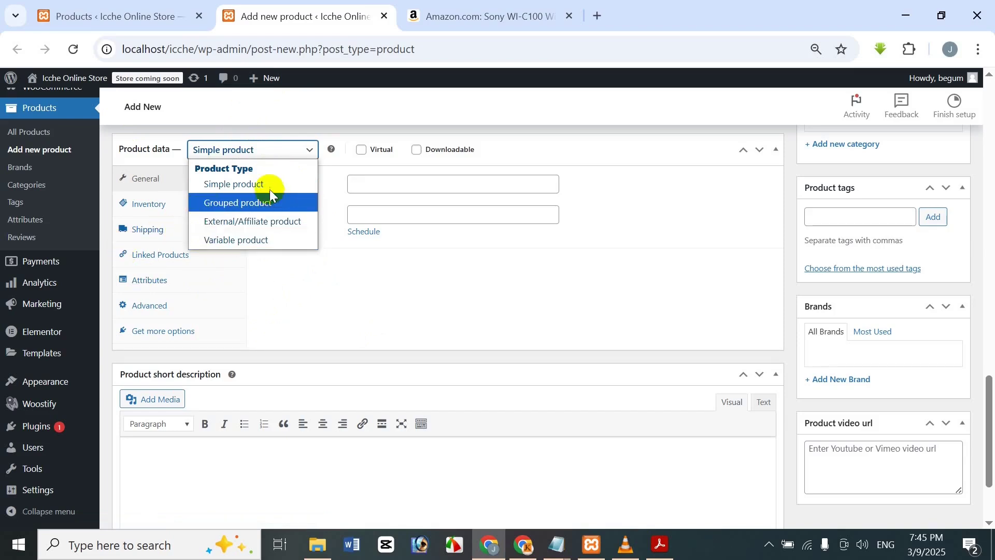
click(265, 223)
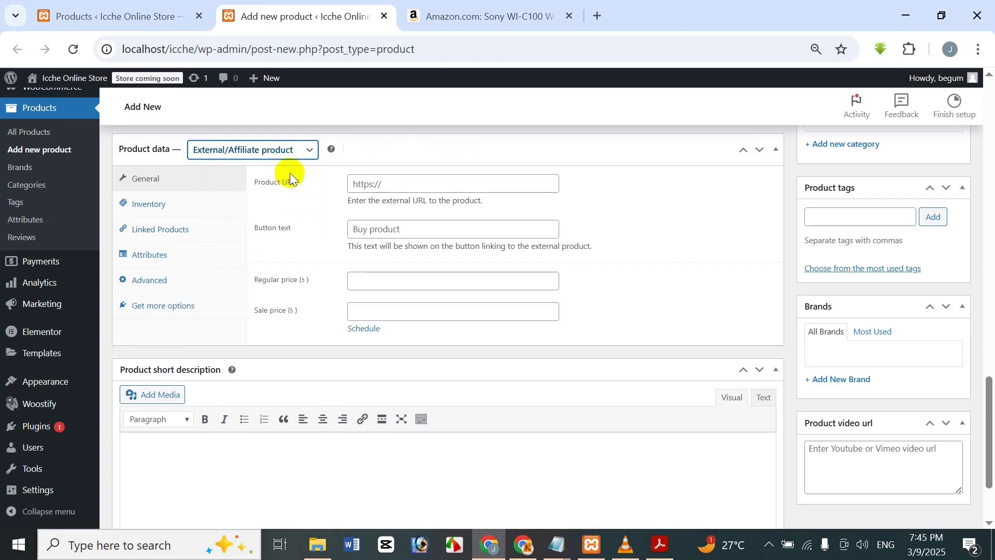
- Copy the web address of the Sony WI-C100 Amazon page and return to the new product's Product URL field
click(477, 182)
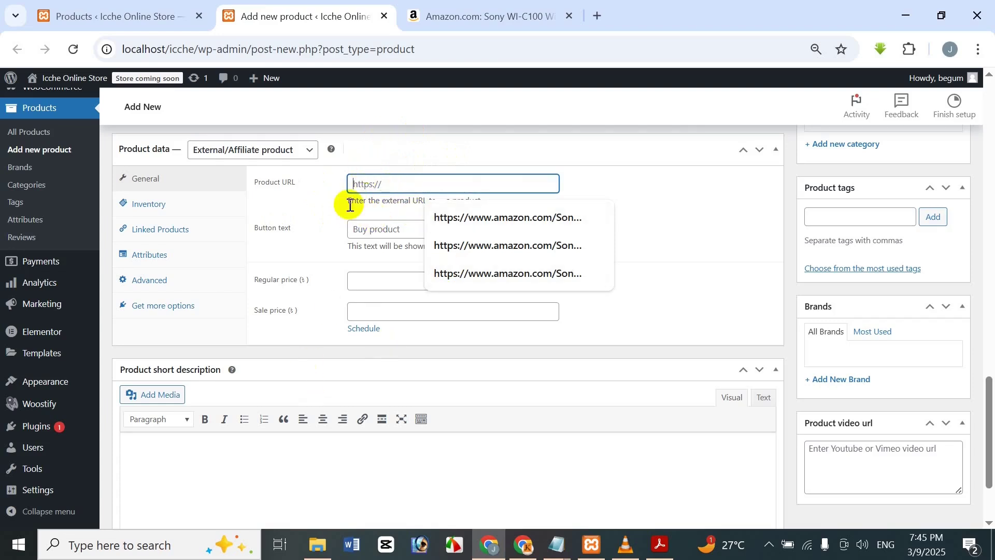
click(444, 10)
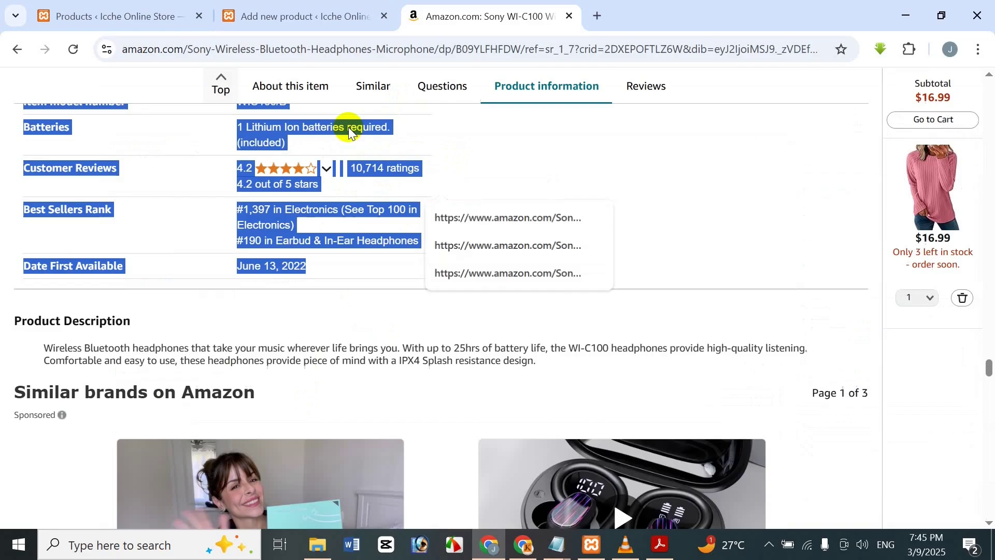
scroll(526, 315, up, 5)
scroll(527, 315, down, 10)
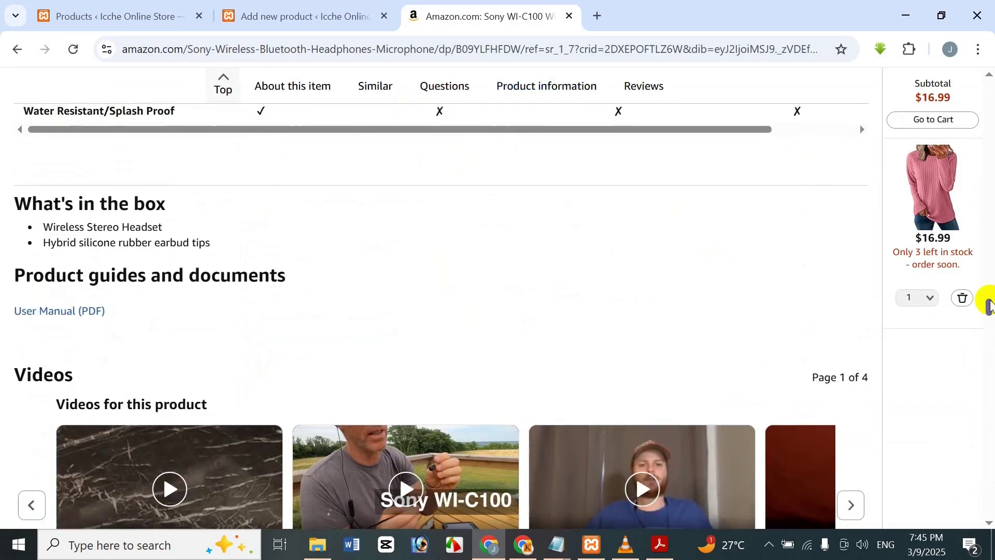
drag(989, 283, 988, 73)
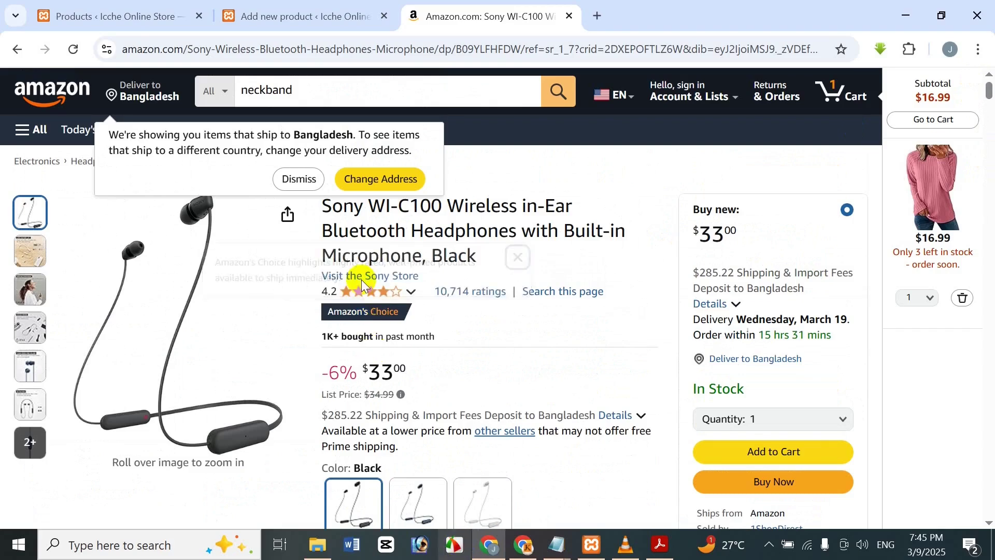
click(337, 49)
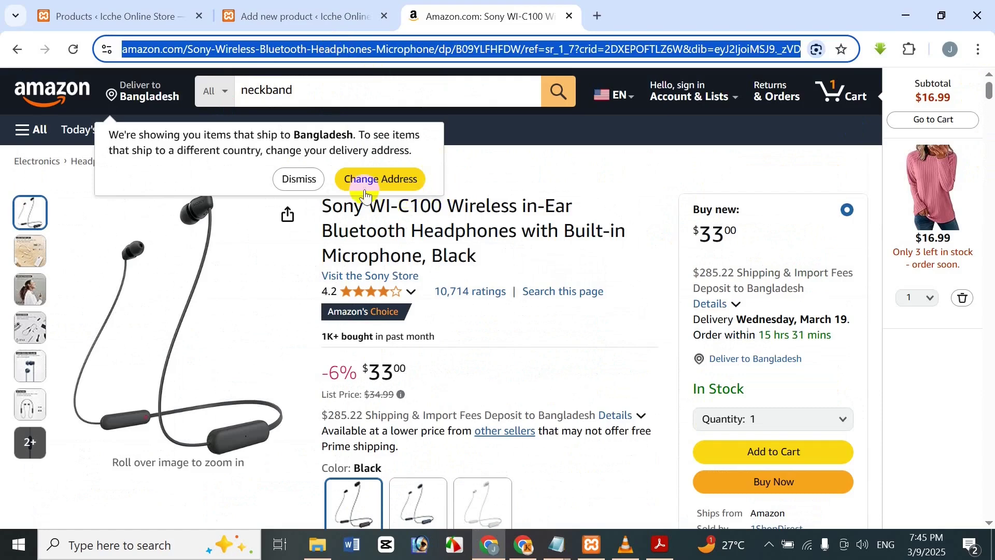
click(232, 24)
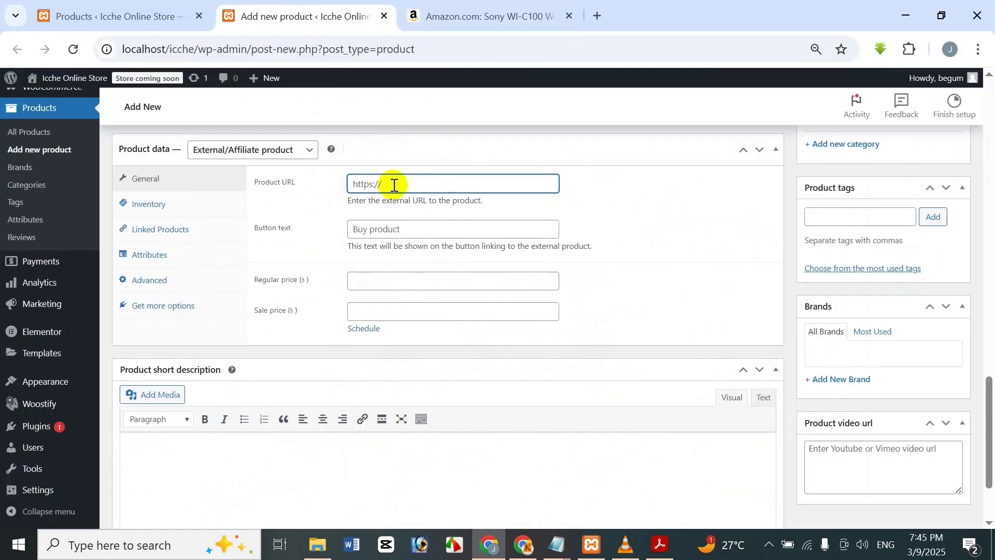
click(461, 6)
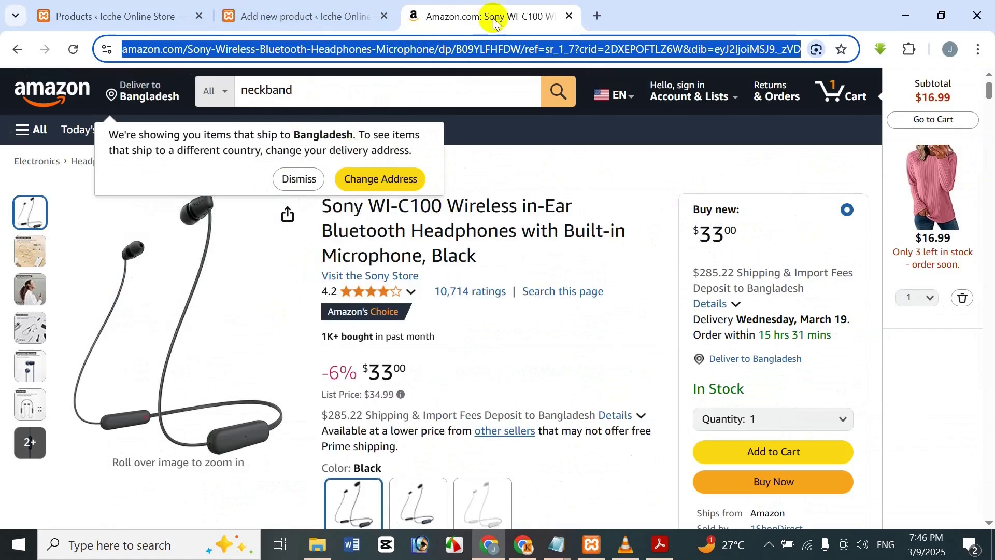
click(270, 11)
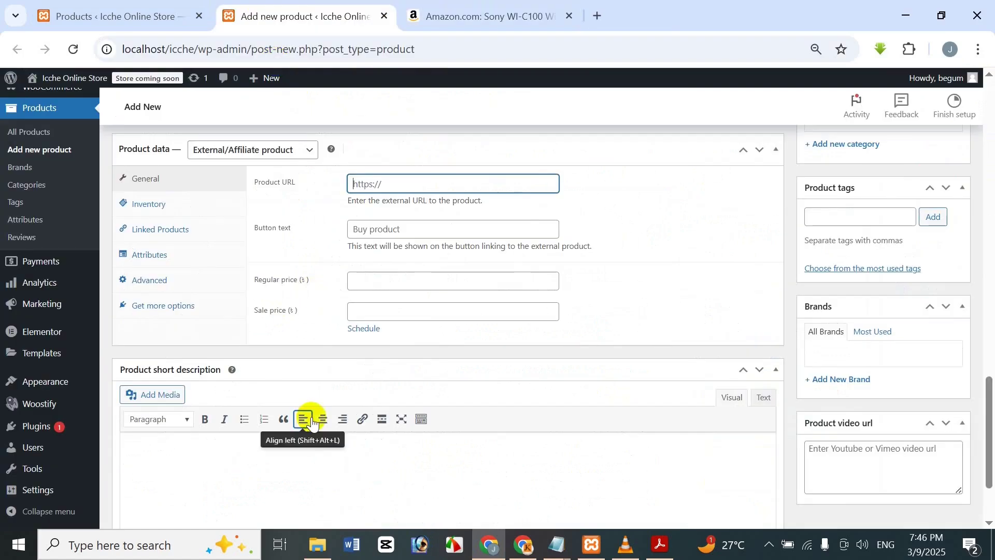
click(501, 18)
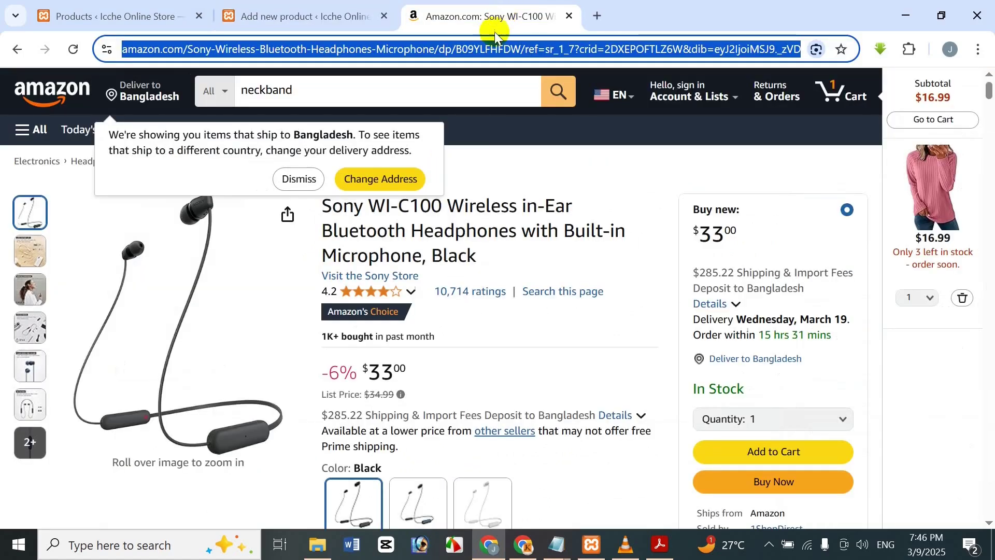
click(372, 24)
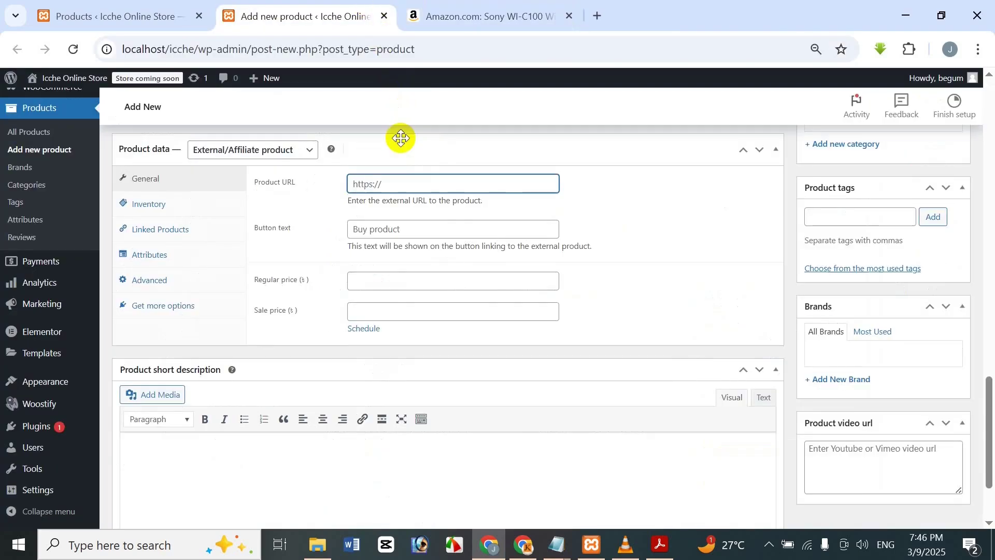
click(564, 5)
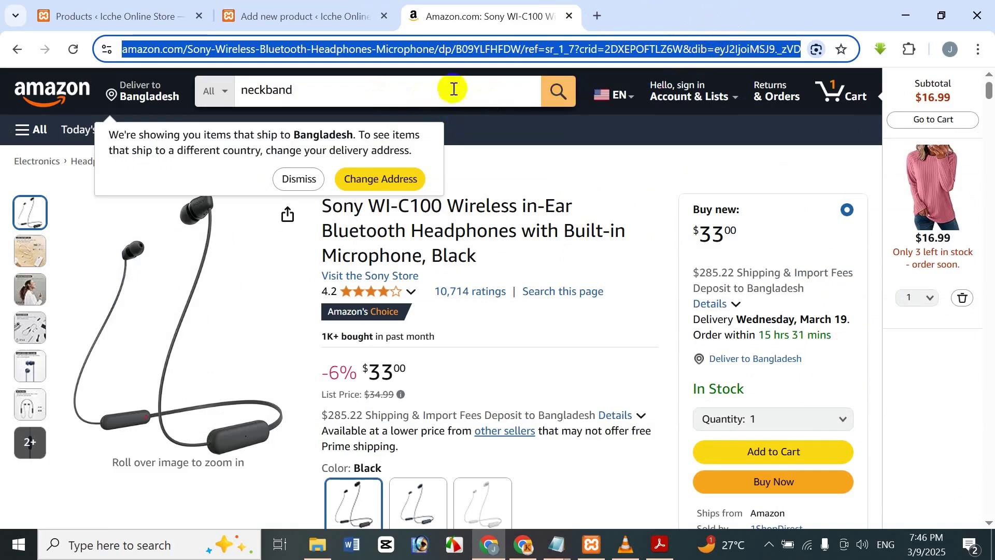
click(289, 5)
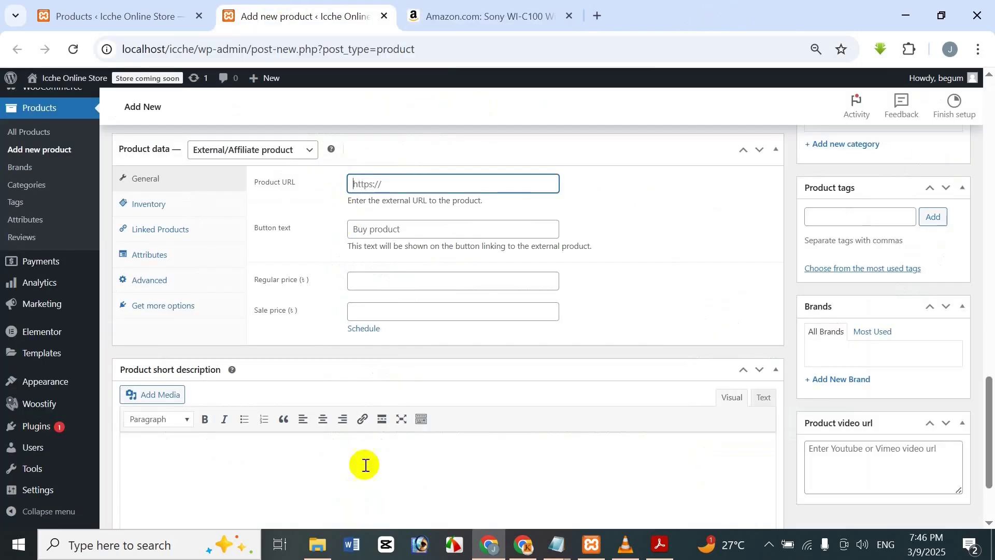
- Paste the Sony WI-C100 Amazon page address as the external product's Product URL
click(444, 4)
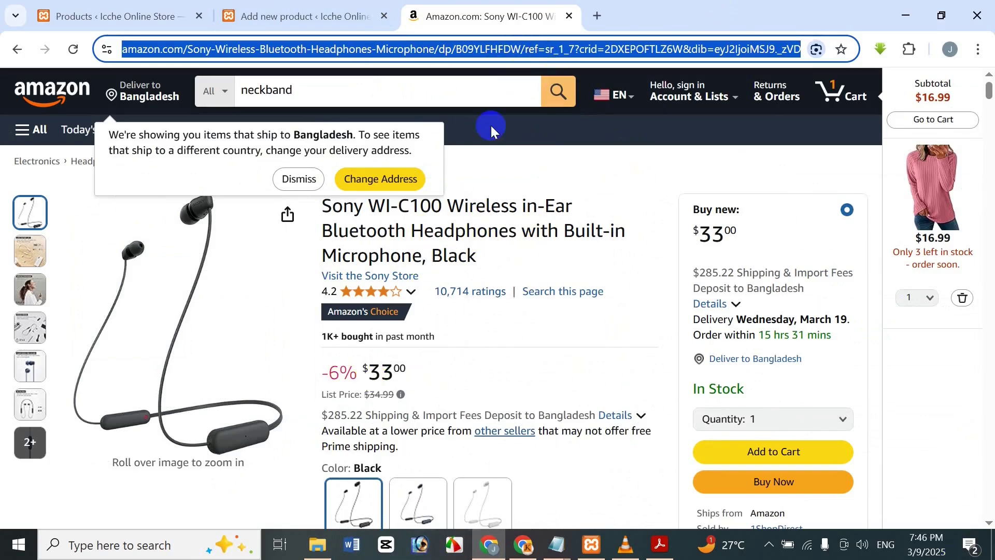
click(301, 7)
key(ctrl+v)
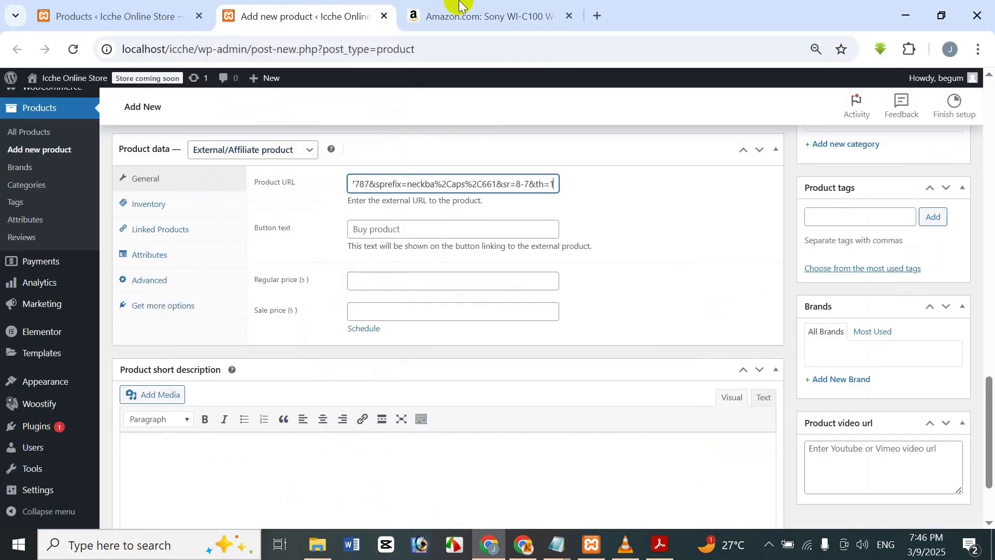
key(Home)
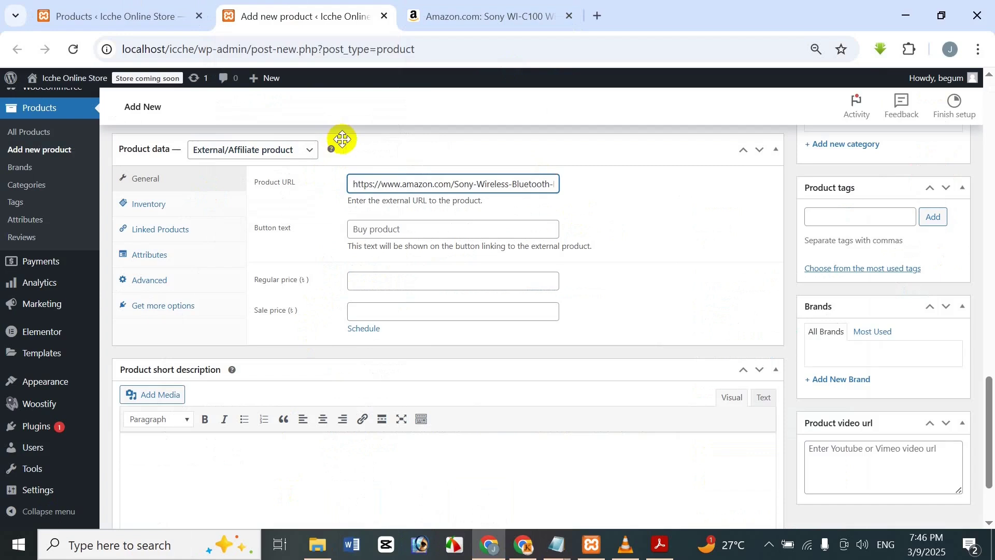
- Set the external product's button text to "Buy From Amazon"
click(496, 230)
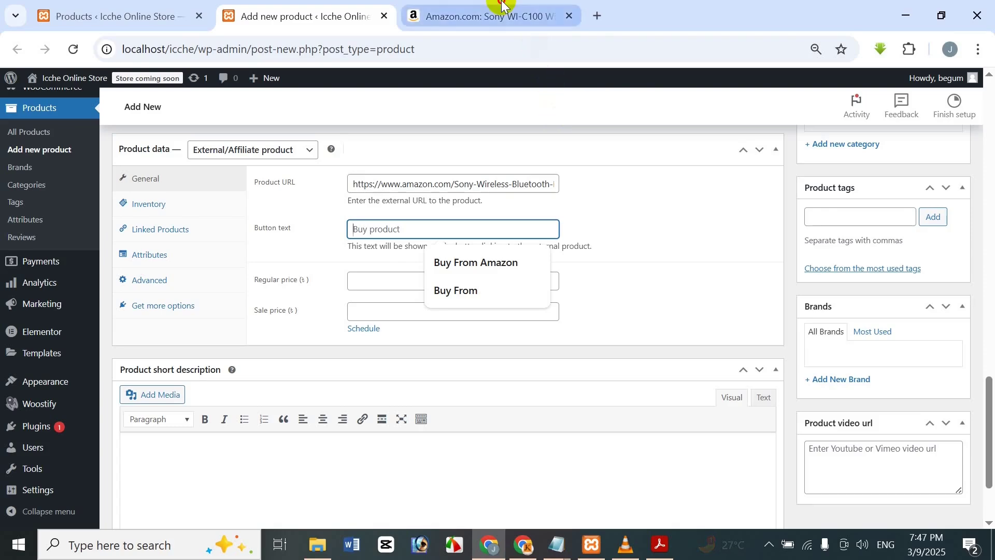
click(485, 15)
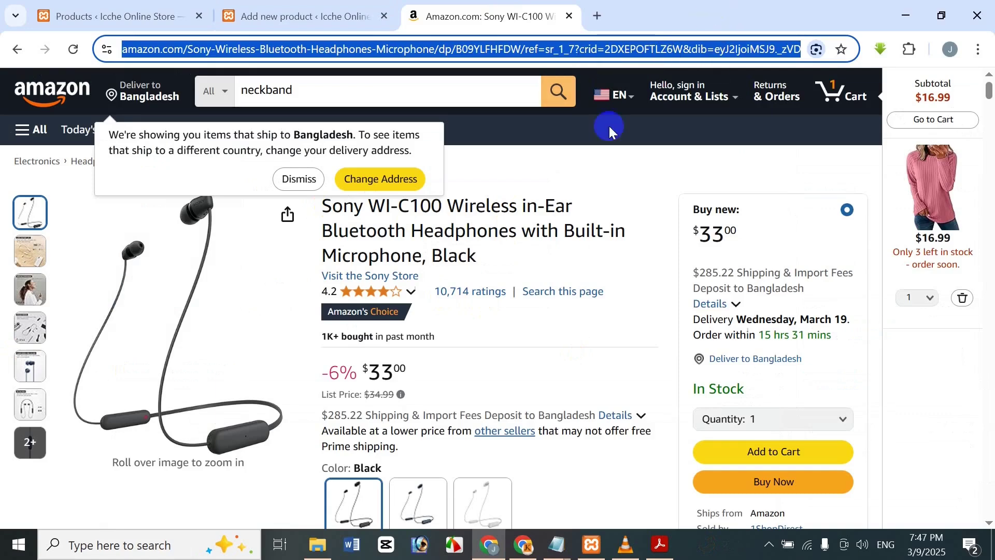
click(643, 151)
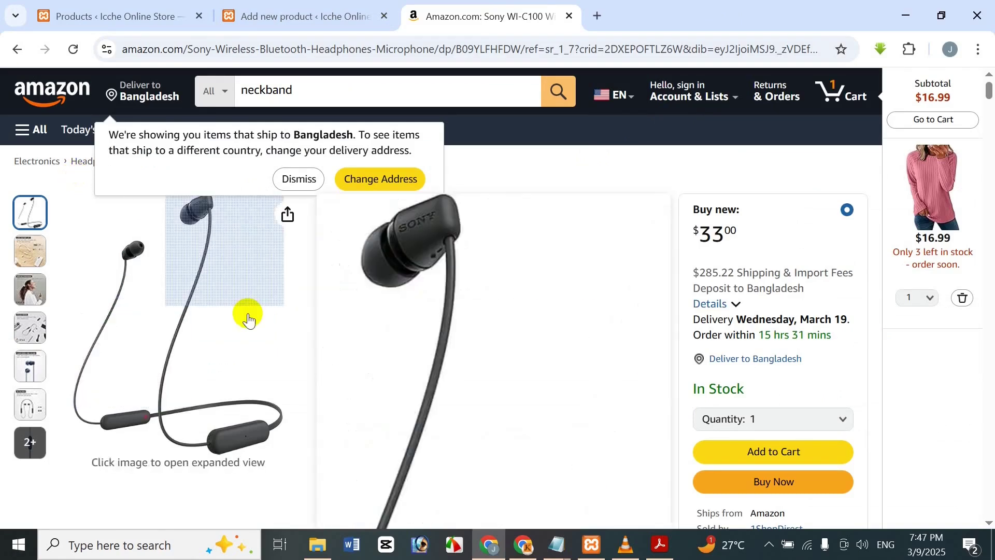
click(358, 7)
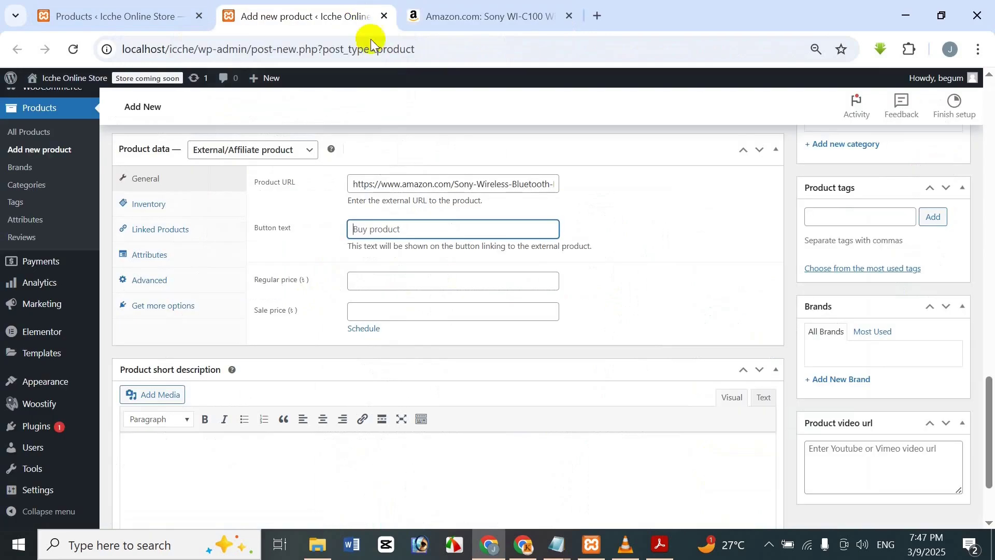
click(451, 7)
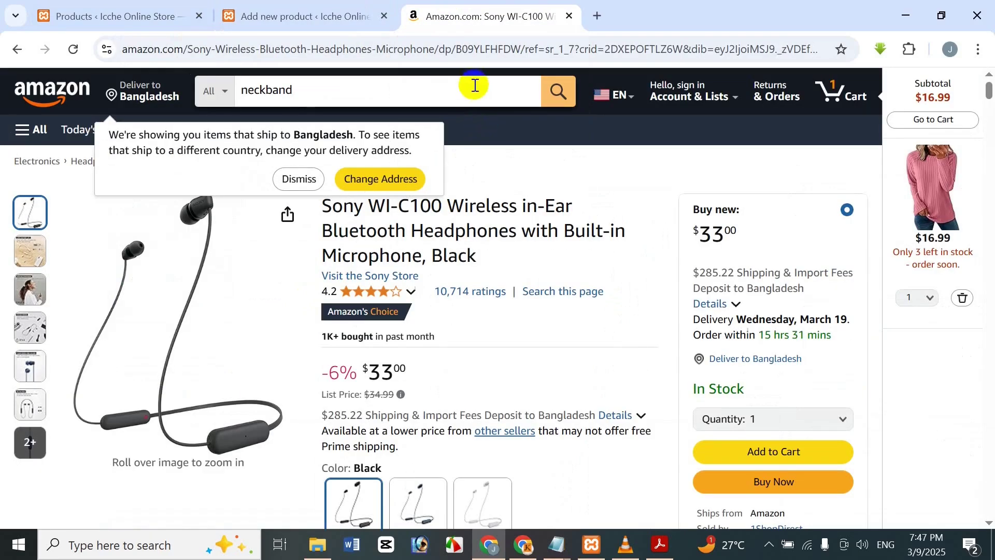
click(255, 16)
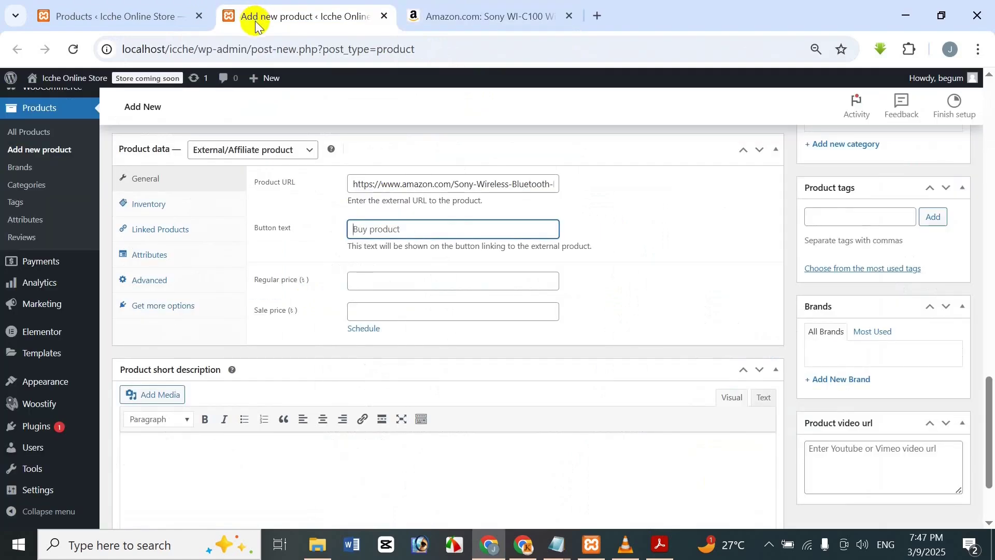
click(465, 8)
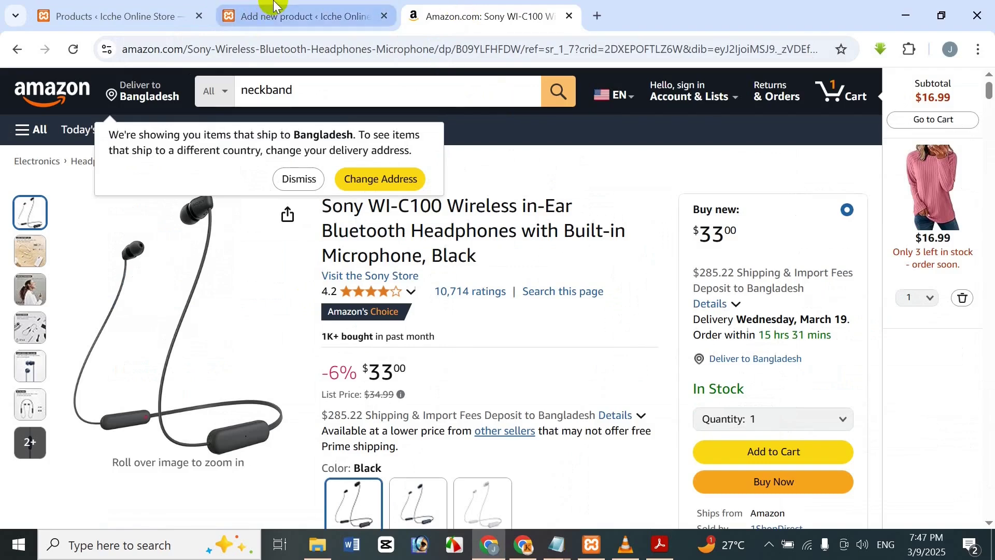
click(274, 5)
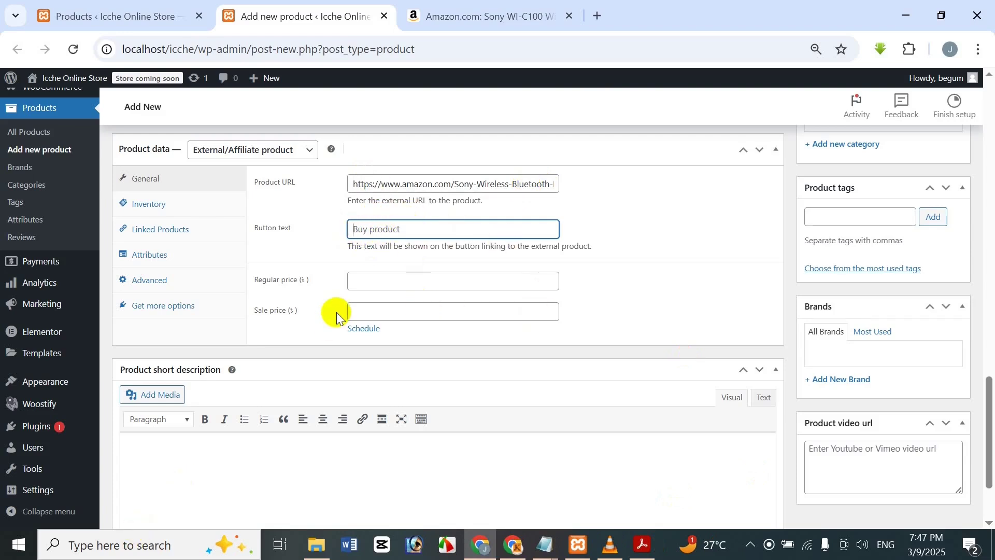
text(Buy From Amazon)
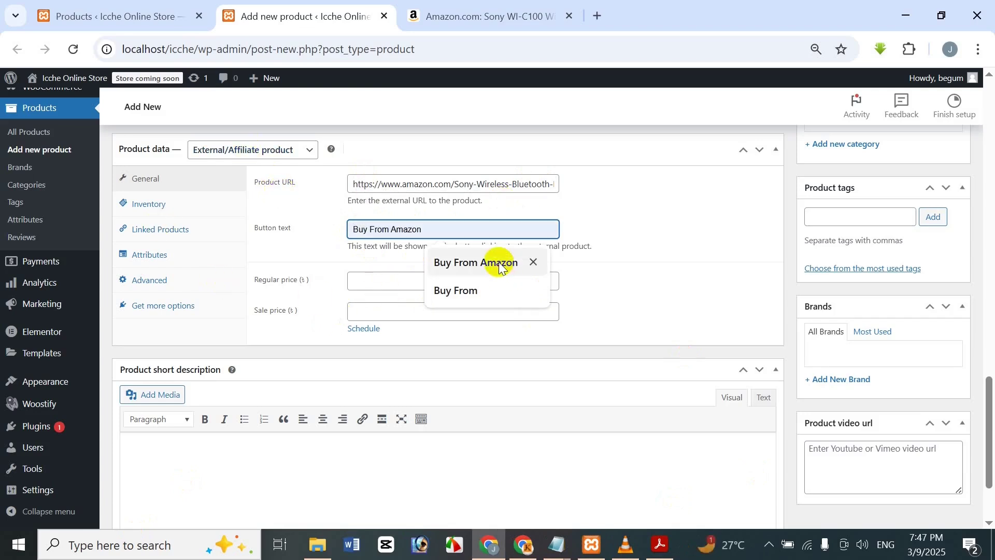
click(500, 267)
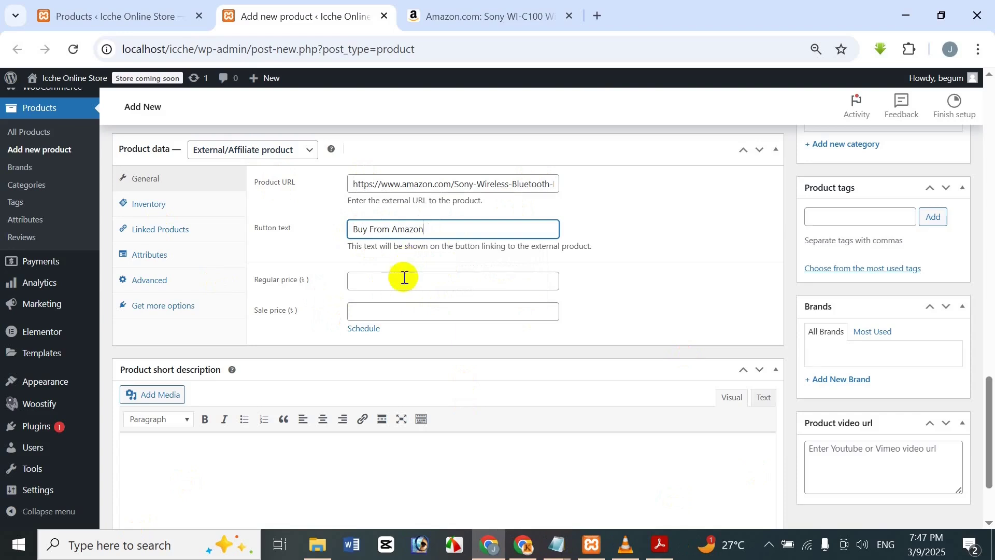
- Set the product's regular price to 750 and its sale price to 550
click(409, 279)
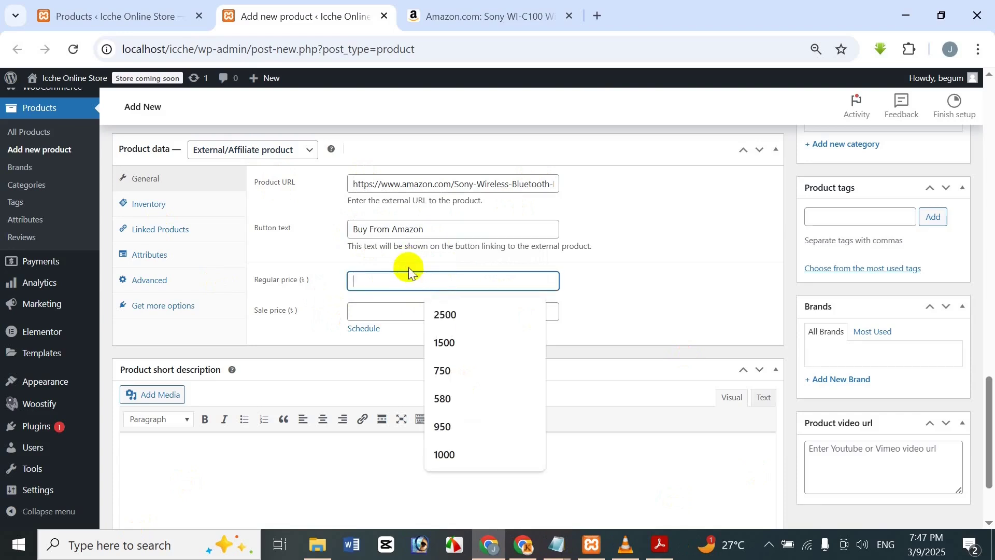
text(750)
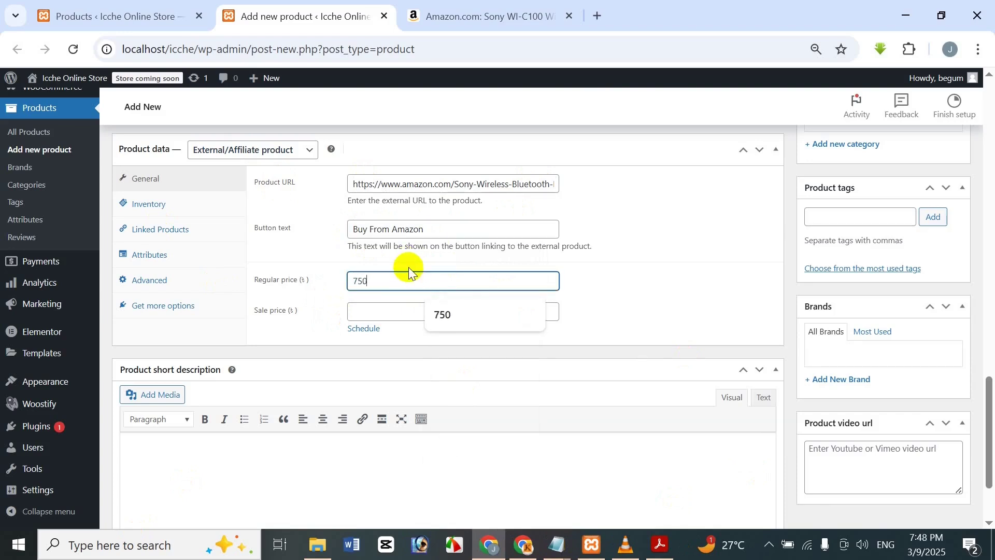
click(385, 305)
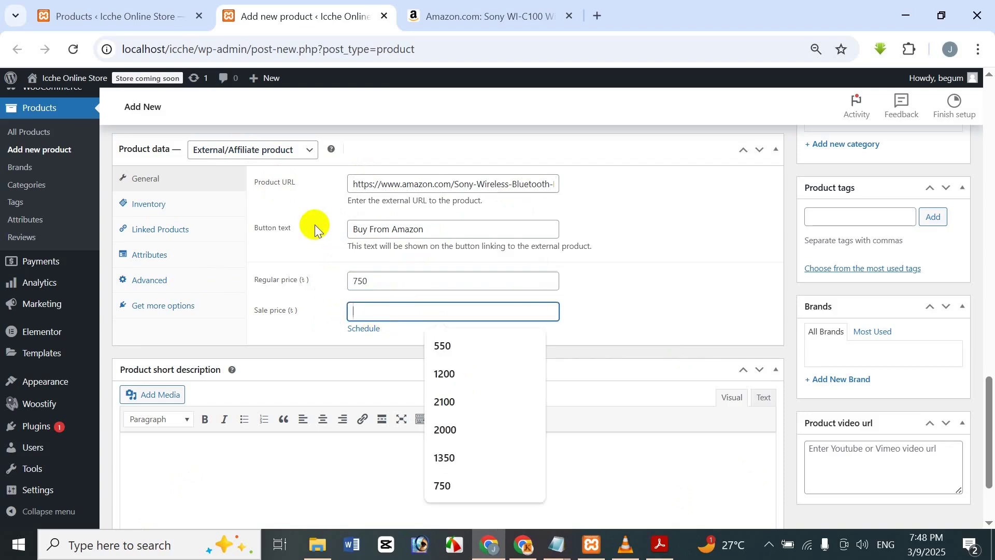
text(550)
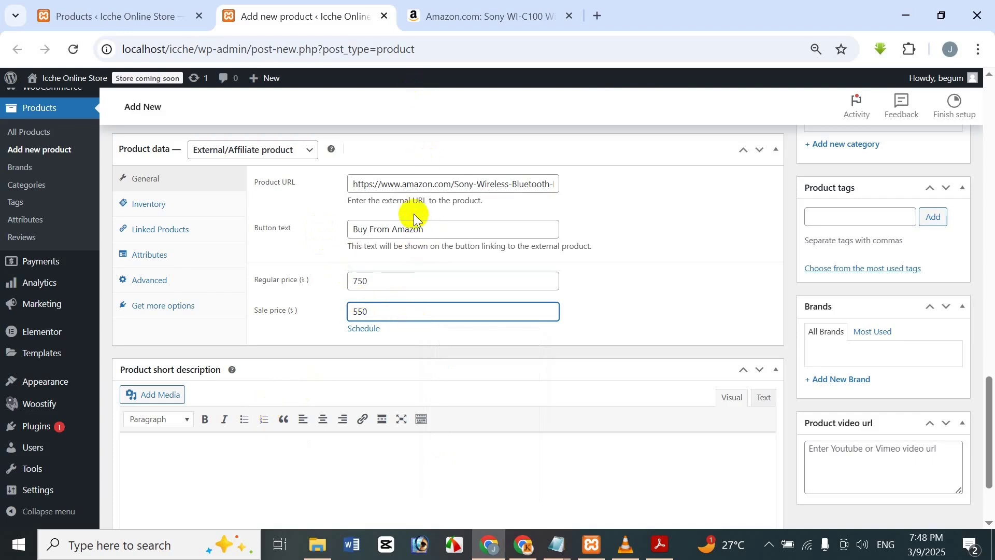
- Take the model code from the product title and enter WI-C100 as the SKU in the inventory data
click(197, 206)
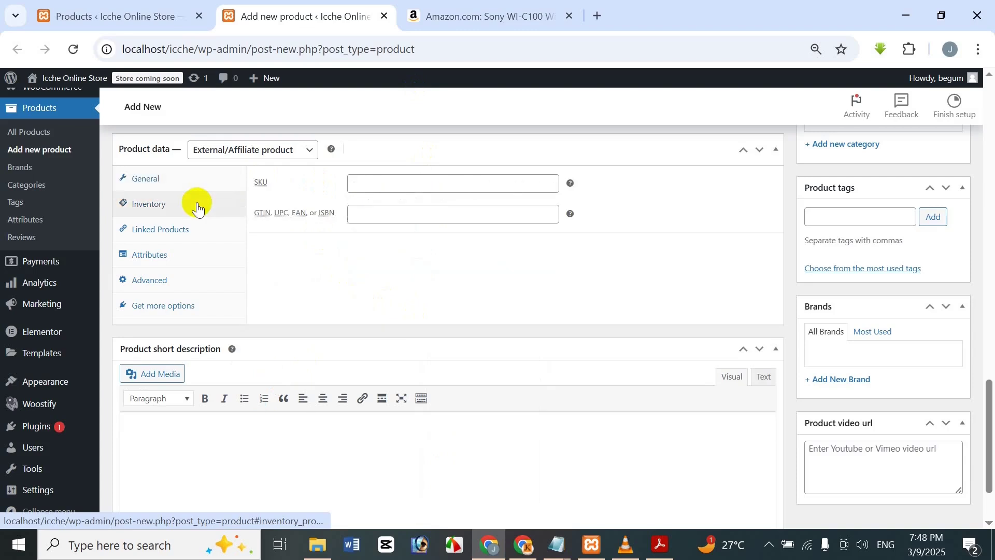
click(456, 188)
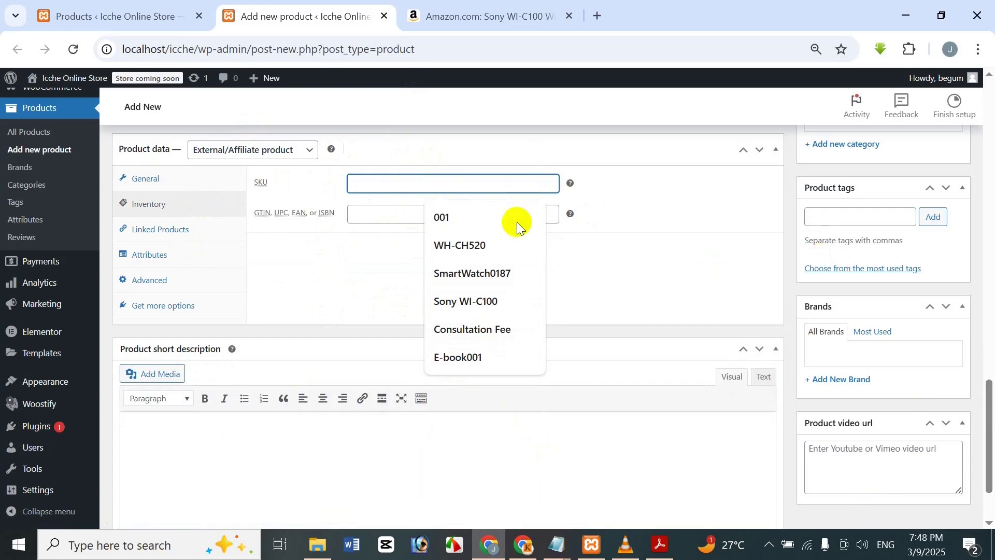
drag(986, 411, 975, 104)
drag(203, 171, 151, 171)
scroll(449, 316, down, 15)
click(435, 151)
text(WI-C100)
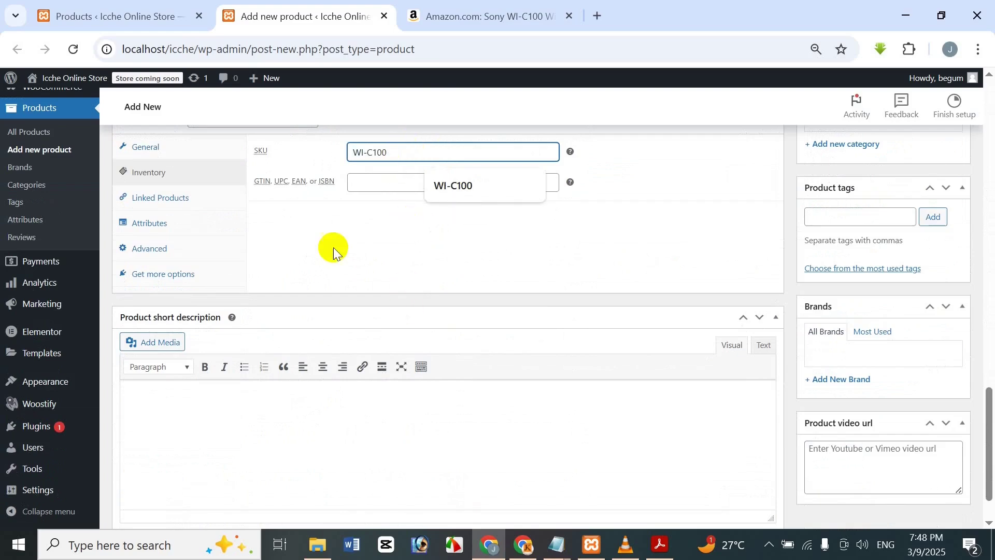
click(330, 278)
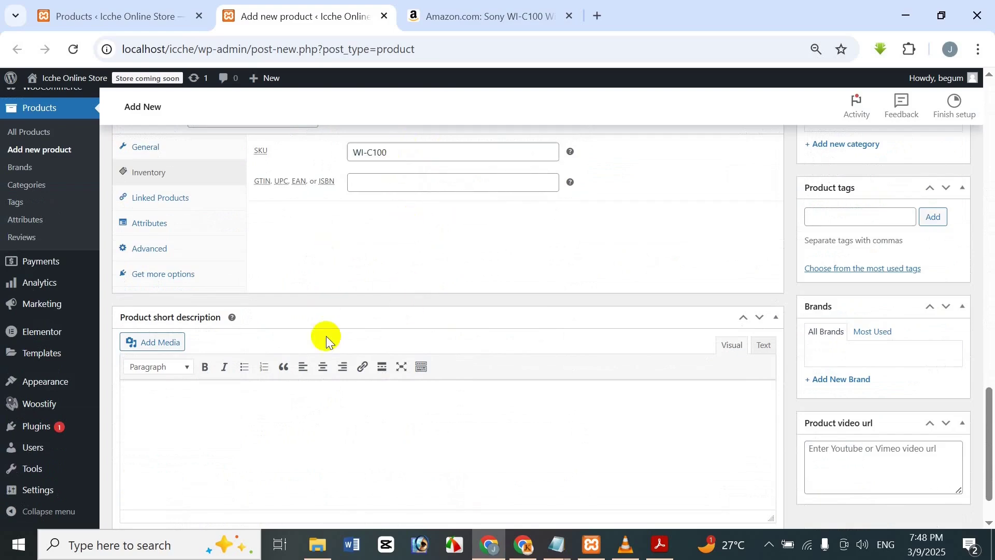
- Add the "Sony WH-CH520 Wireless Headphones Bluetooth (#104)" product as an upsell in the linked products, searching for "sony"
click(159, 193)
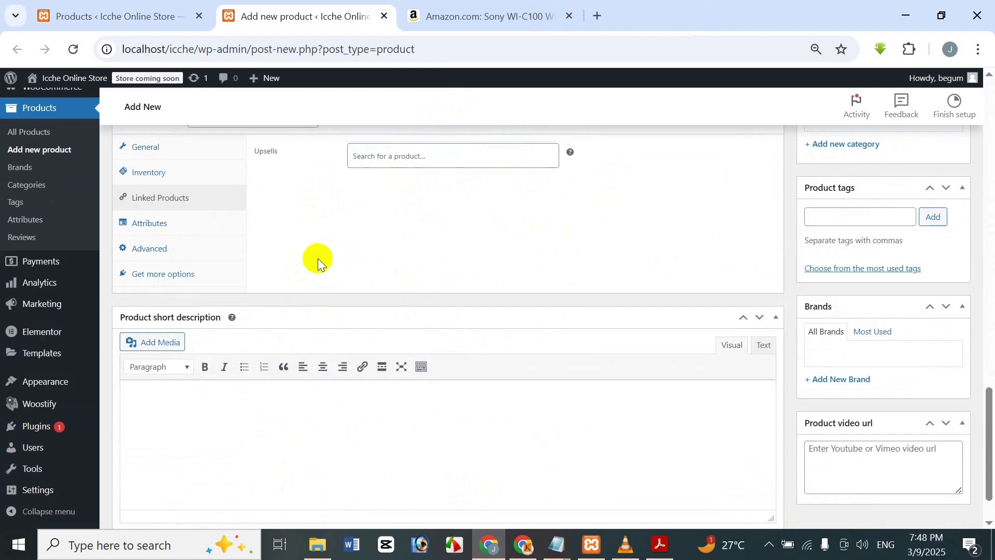
click(110, 5)
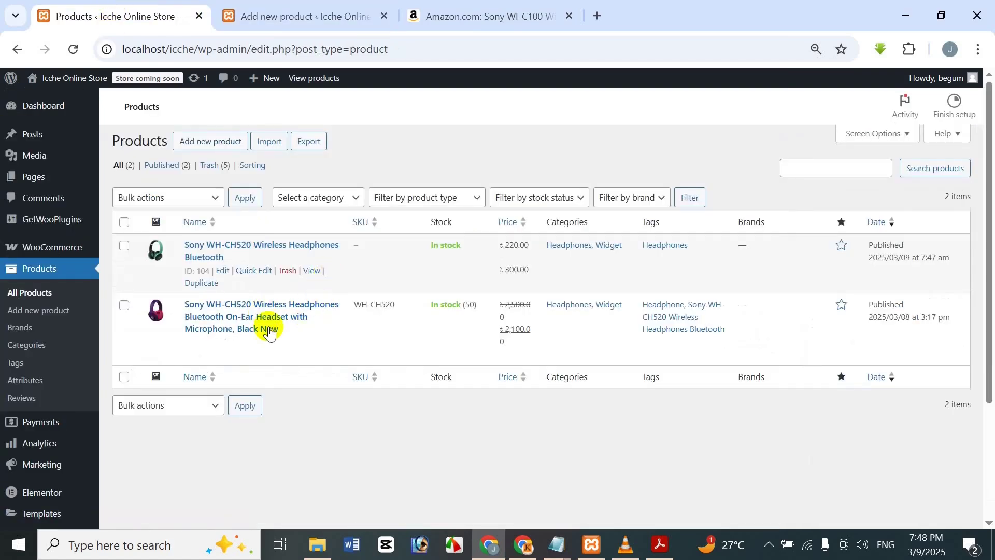
click(249, 11)
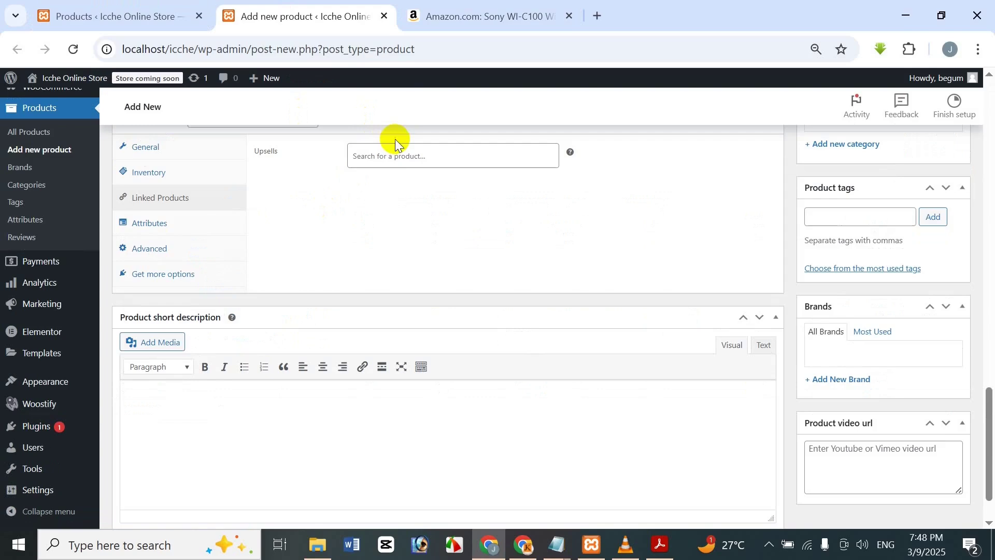
click(408, 154)
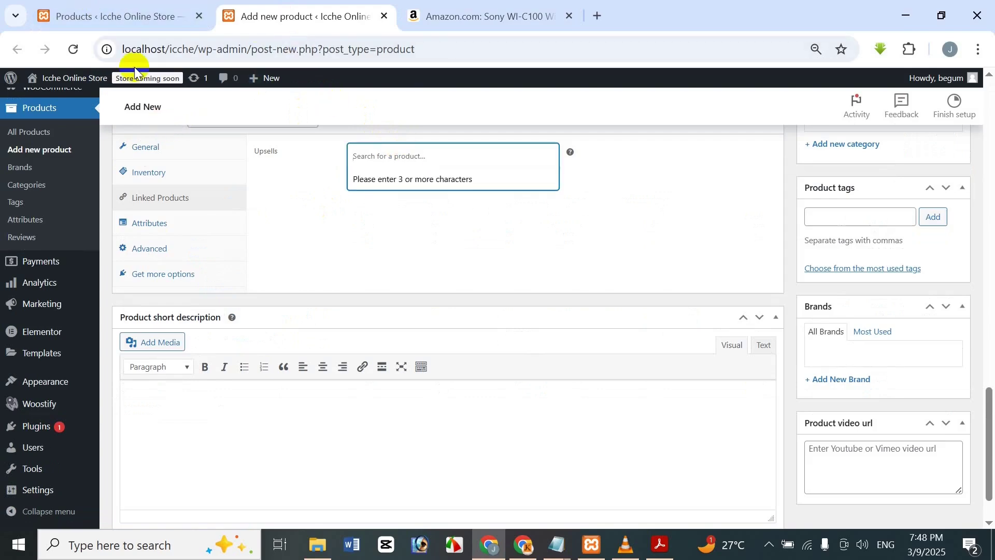
click(94, 5)
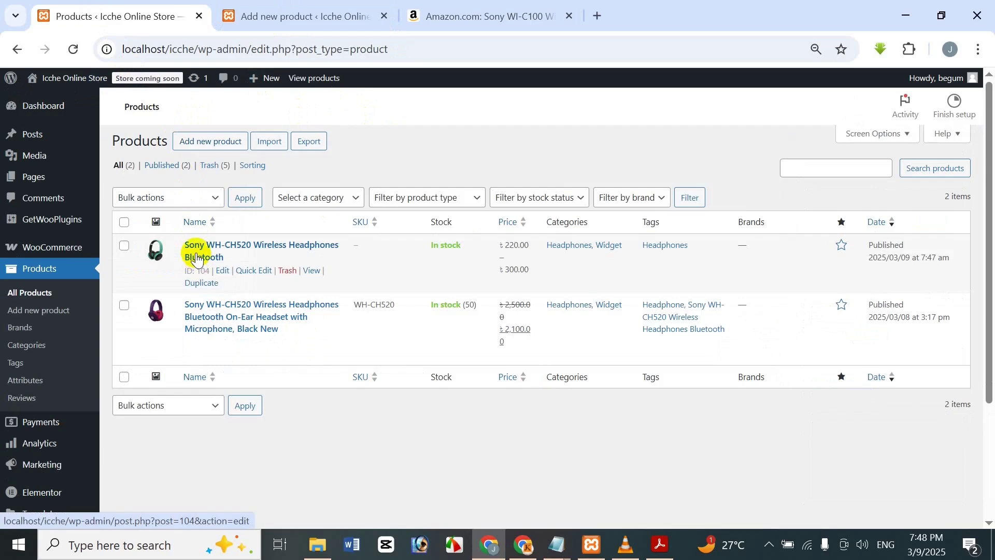
click(327, 12)
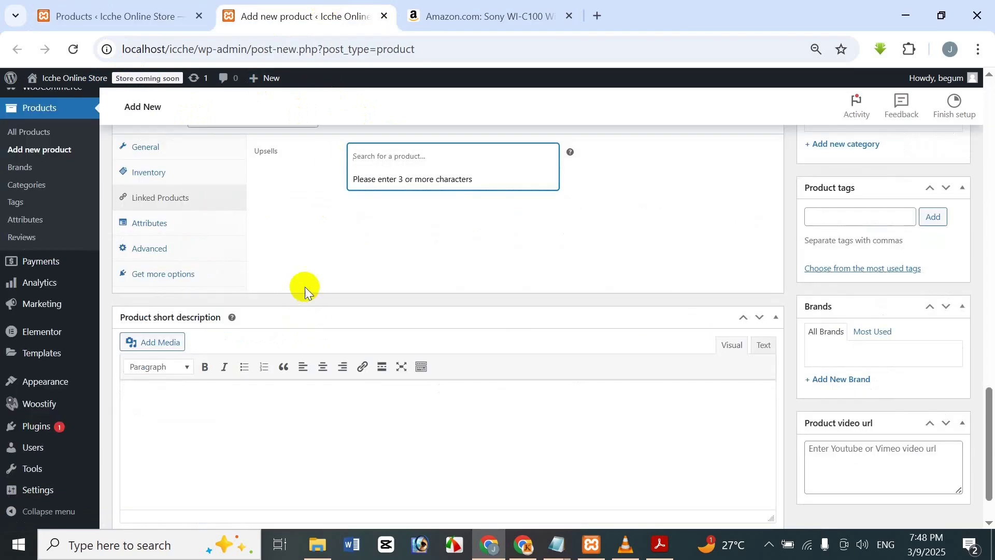
text(sony)
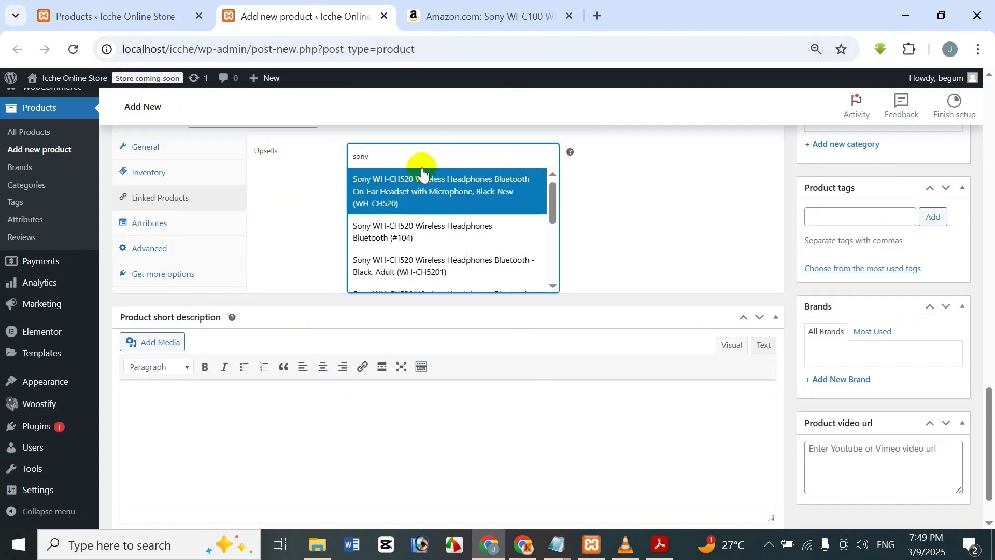
scroll(438, 238, down, 5)
scroll(432, 248, up, 5)
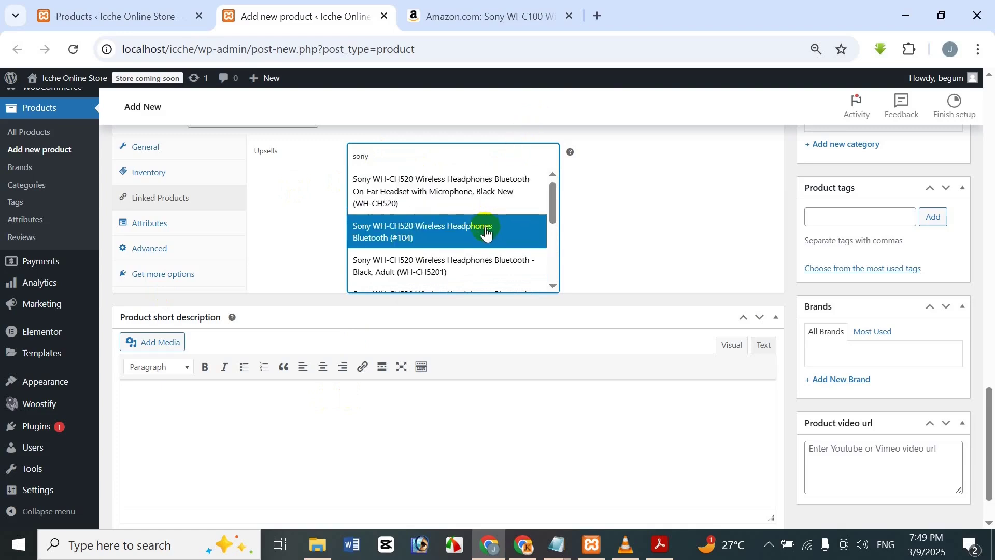
click(486, 234)
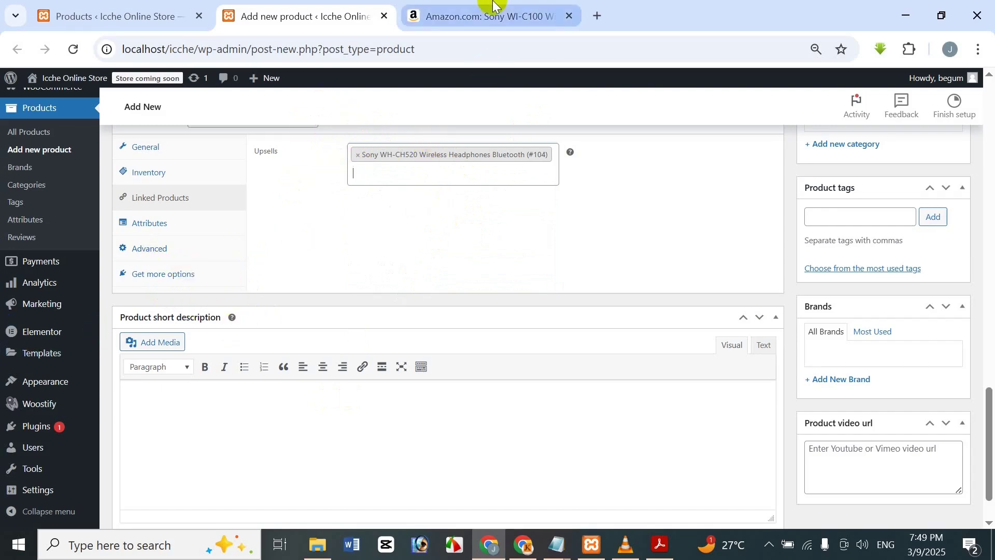
- Review the product's description and its attributes, advanced and general data settings
scroll(491, 251, up, 10)
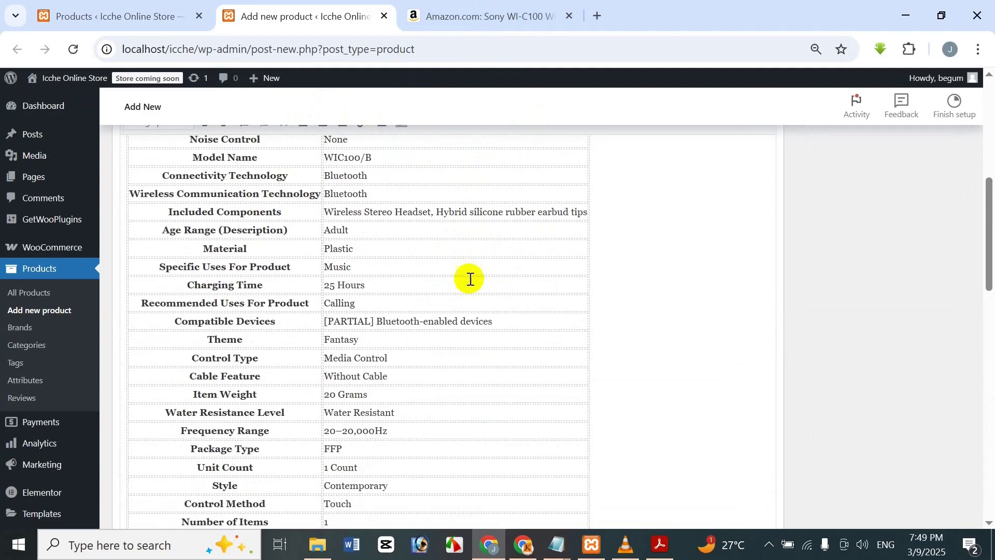
scroll(486, 287, down, 10)
scroll(466, 289, down, 1)
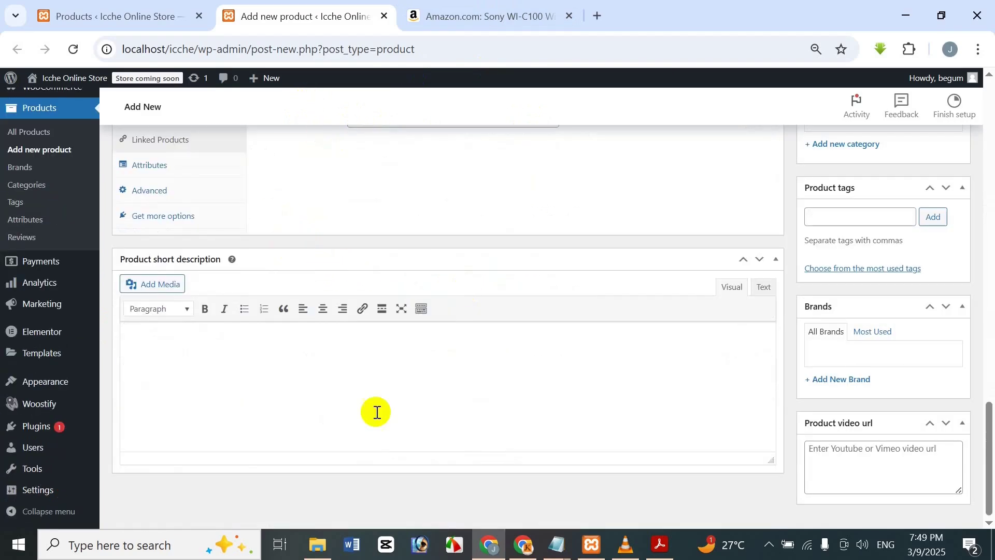
scroll(370, 311, up, 4)
scroll(381, 371, down, 4)
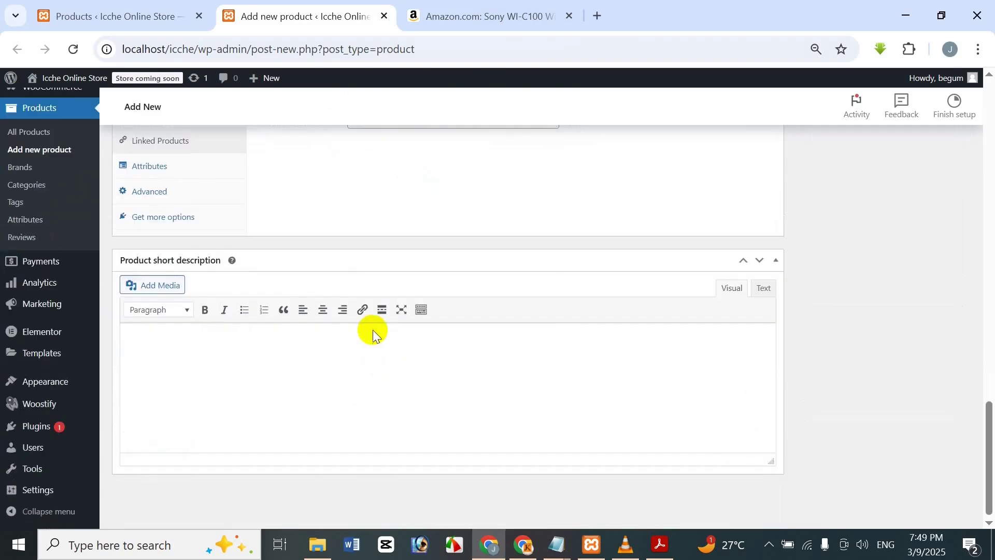
scroll(369, 329, up, 3)
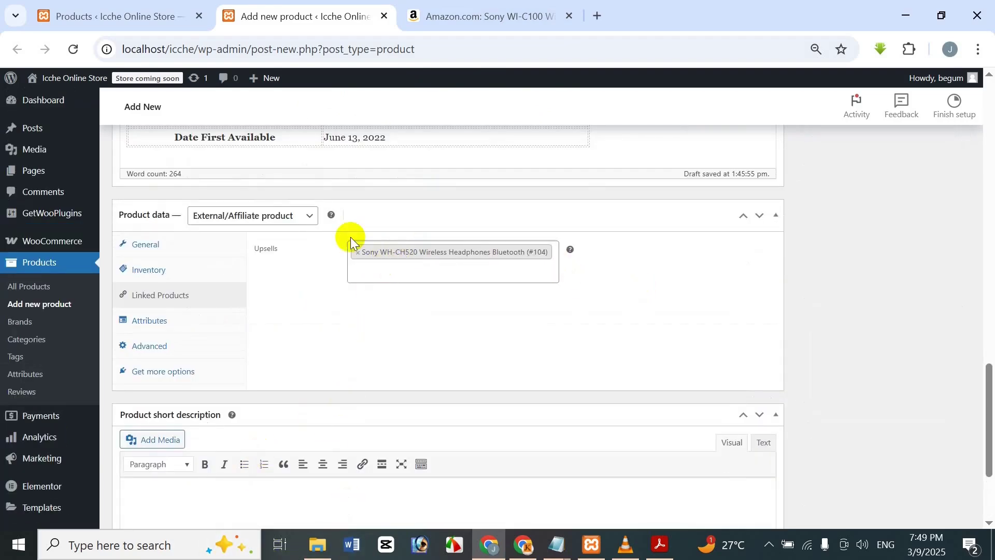
click(128, 322)
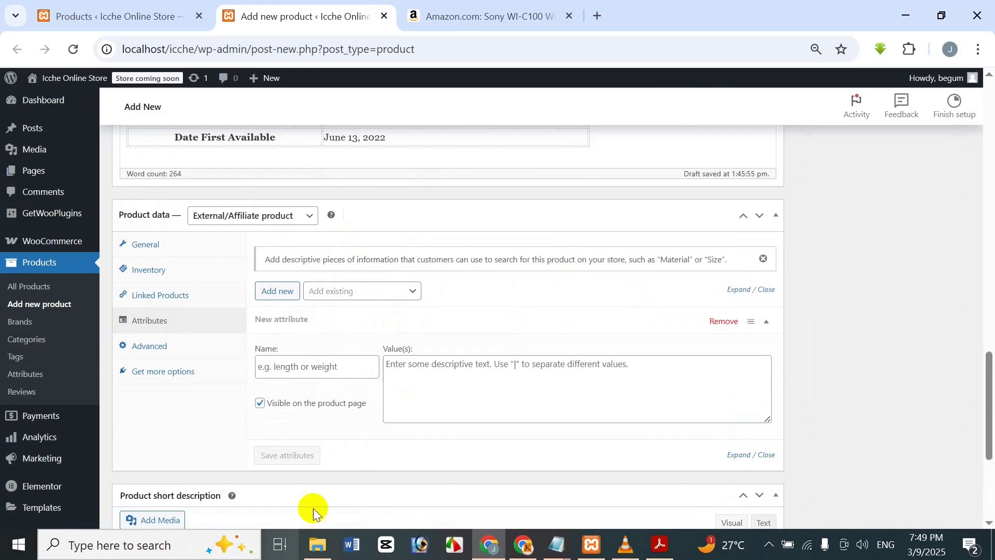
click(161, 351)
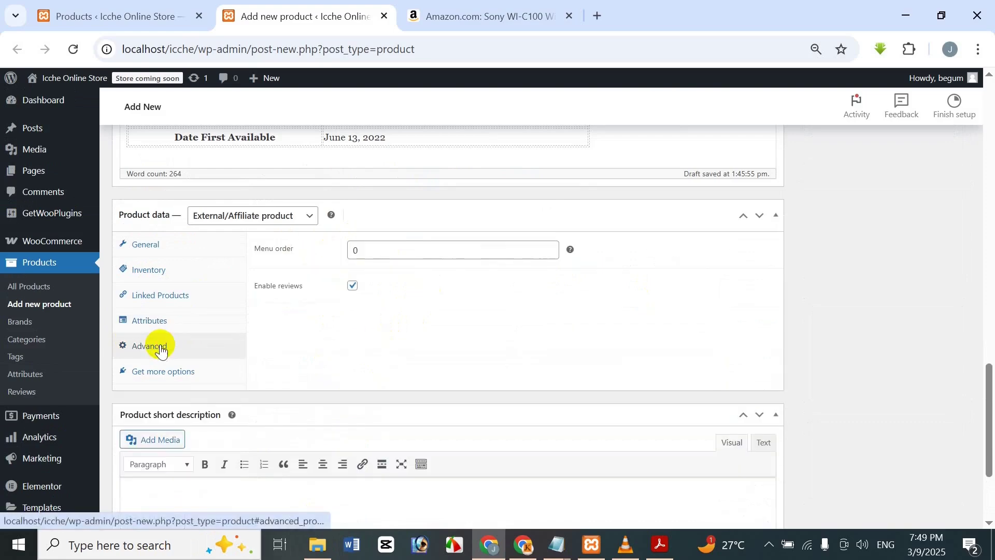
click(147, 244)
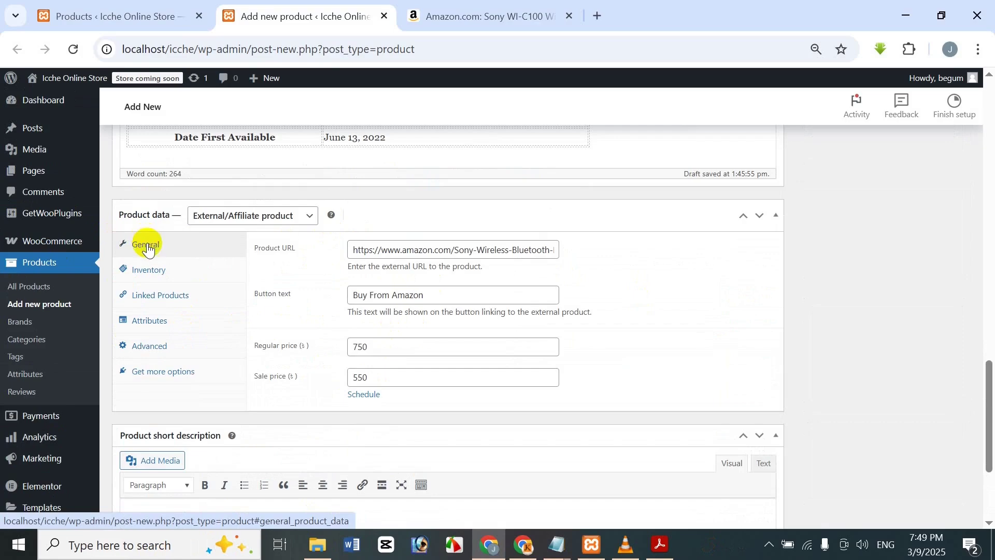
scroll(160, 258, up, 15)
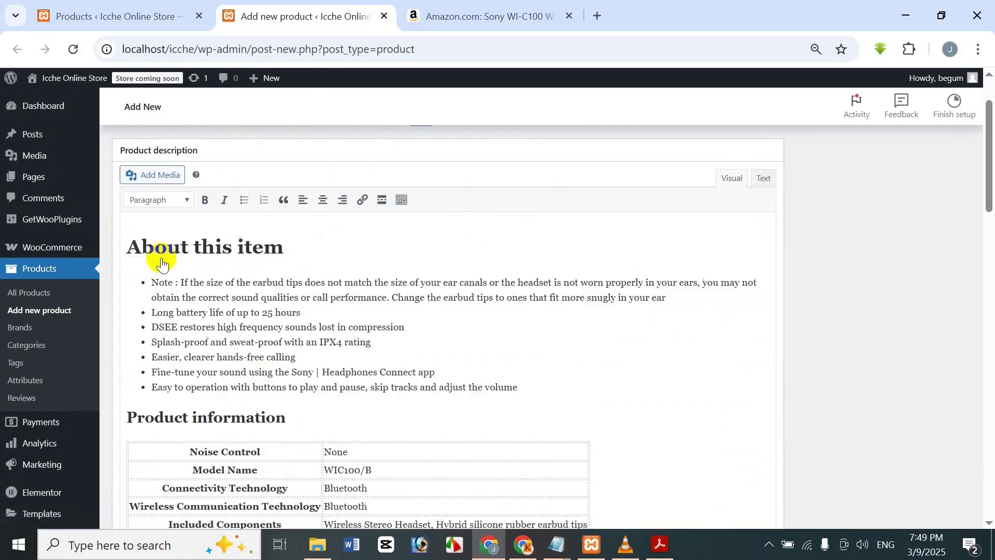
scroll(160, 254, up, 5)
scroll(161, 259, down, 20)
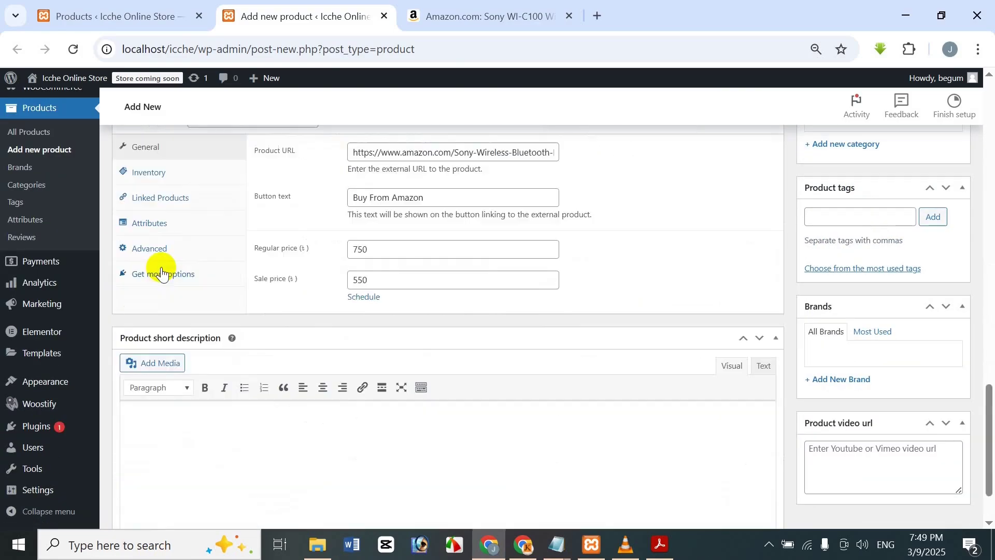
- Copy the Product Description heading and paragraph from the Sony WI-C100 Amazon page into the product short description
scroll(161, 275, down, 2)
click(167, 343)
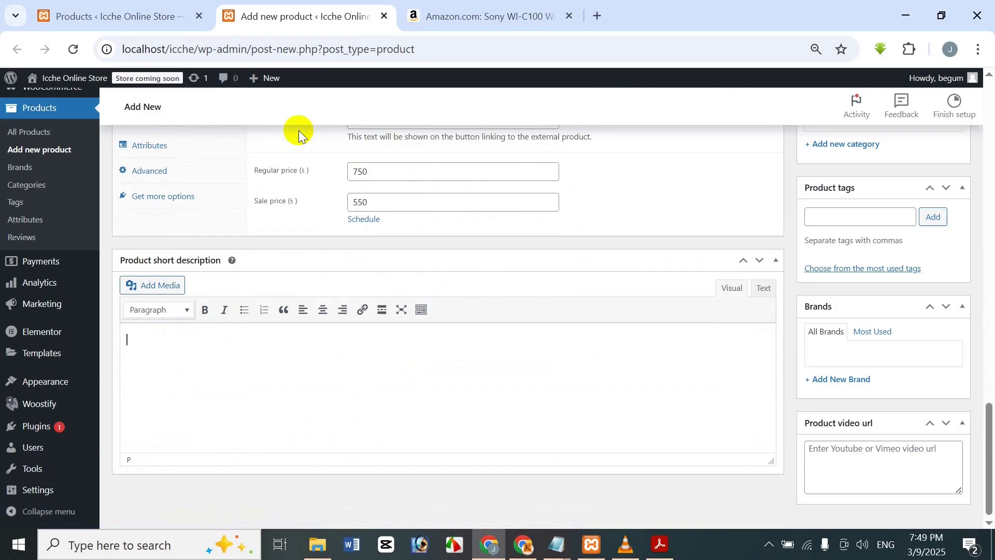
click(473, 15)
drag(989, 90, 987, 368)
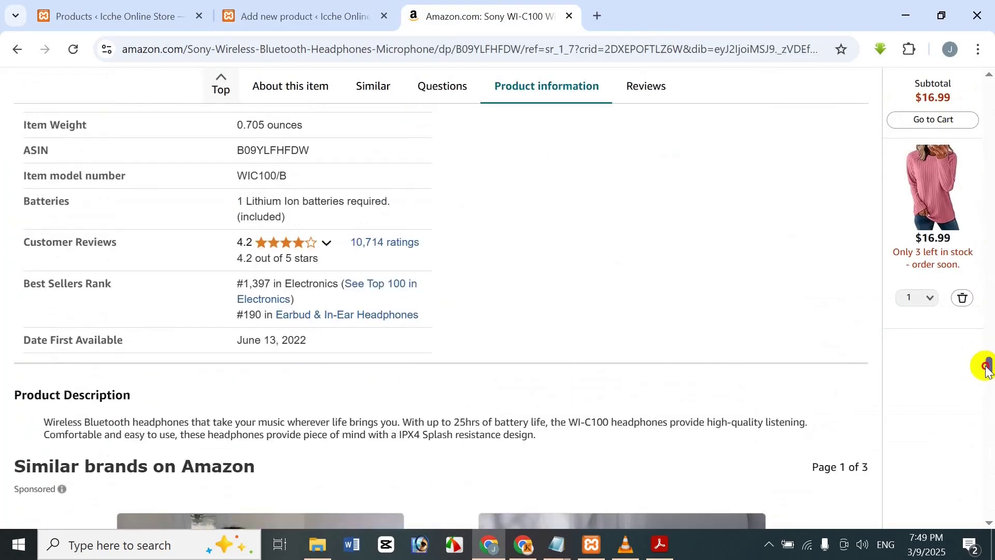
scroll(987, 368, down, 3)
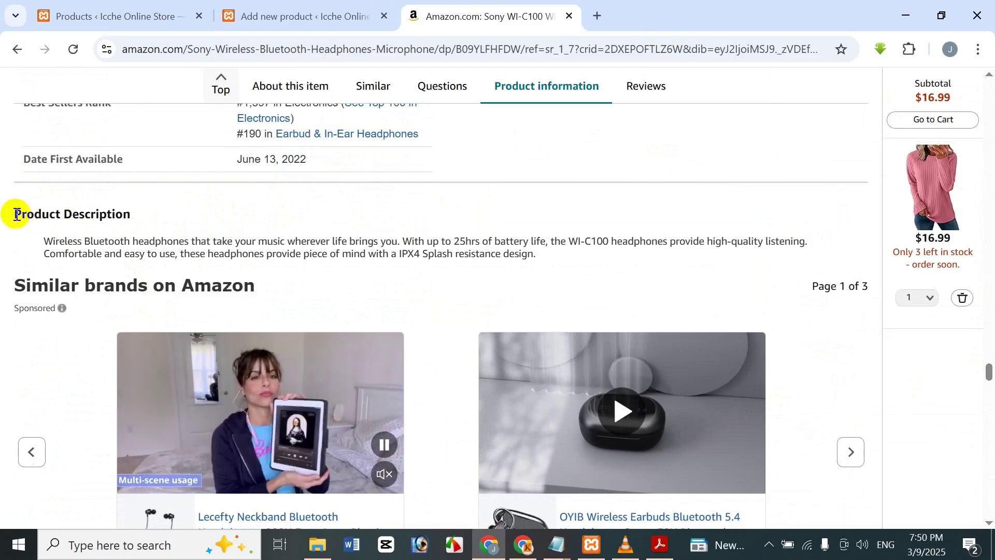
drag(14, 214, 541, 254)
key(ctrl+c)
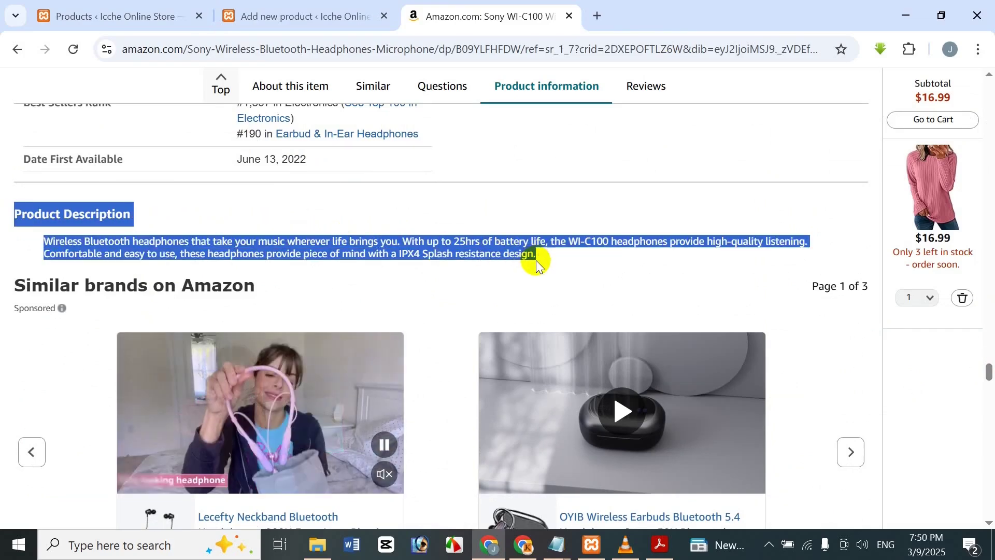
click(305, 17)
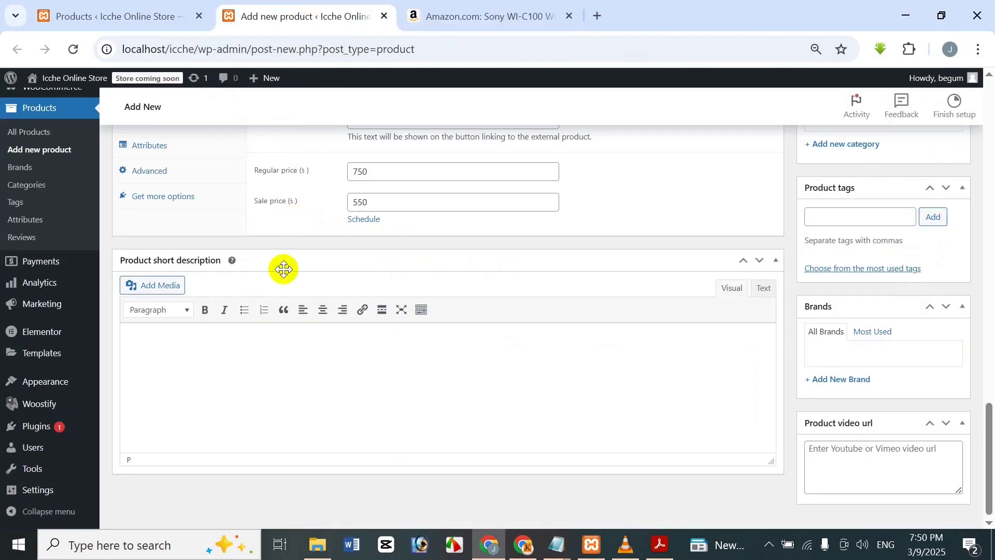
key(ctrl+v)
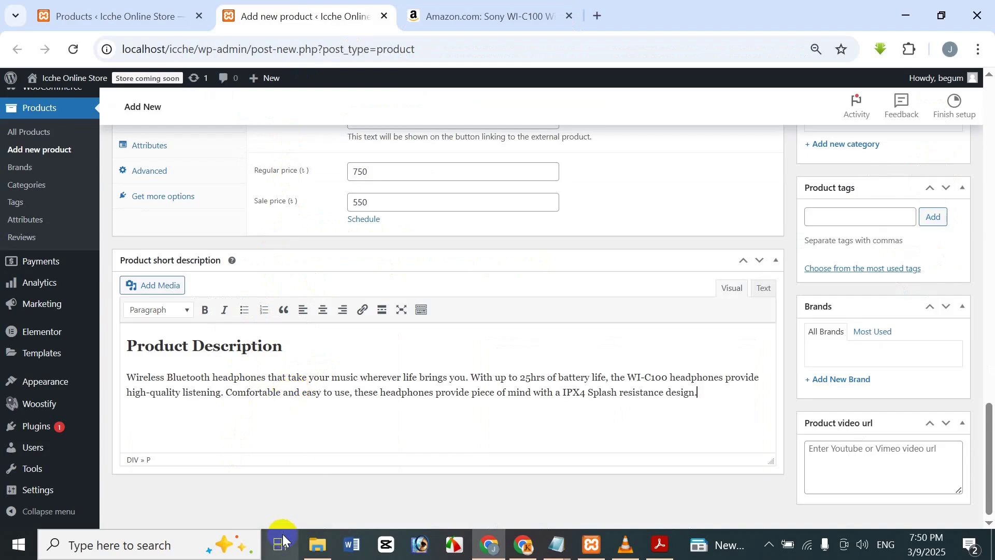
- Upload the images Affiliate-Product-1 and Affiliate-Product-1-1, and set the newly uploaded neckband earphones picture as the product image
scroll(316, 399, up, 15)
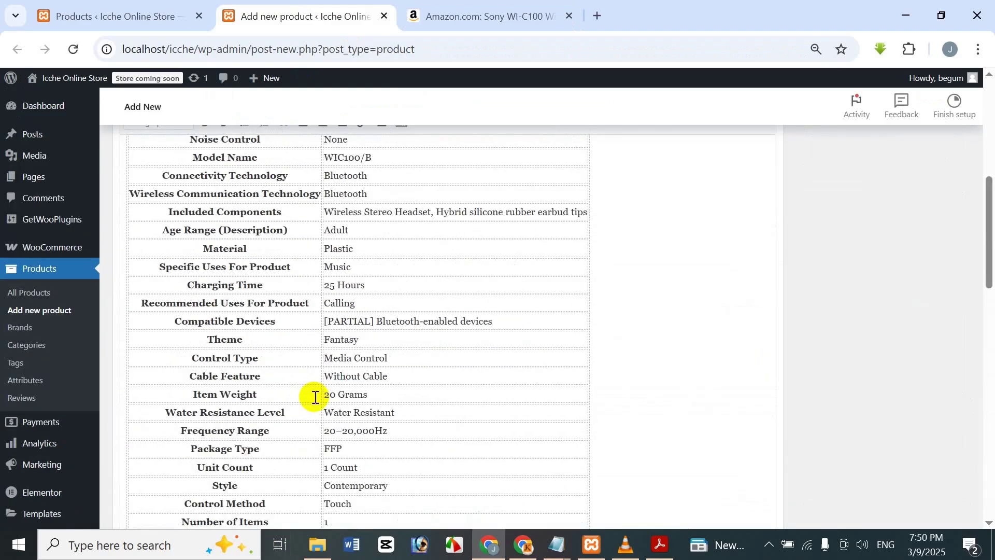
scroll(312, 409, up, 2)
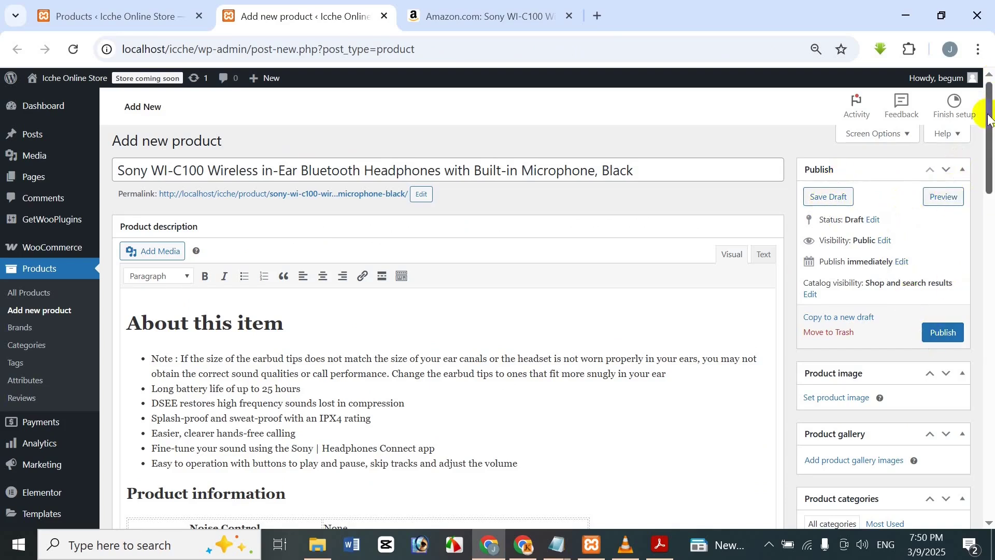
drag(990, 114, 975, 164)
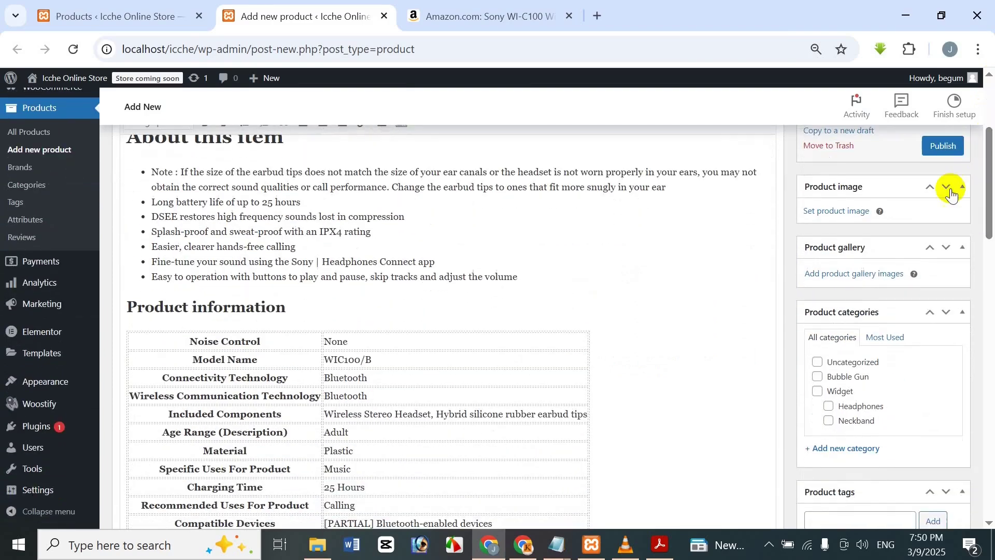
click(853, 212)
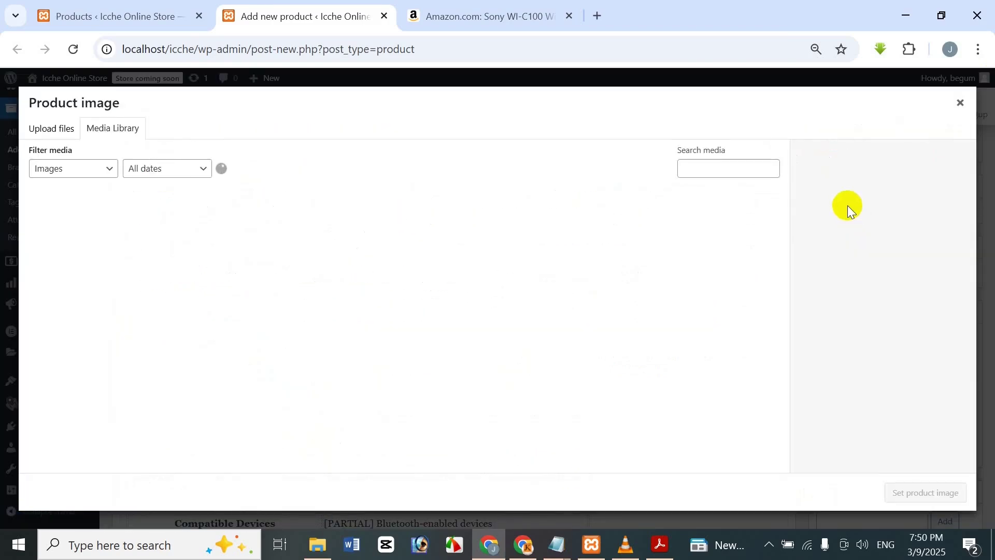
click(64, 136)
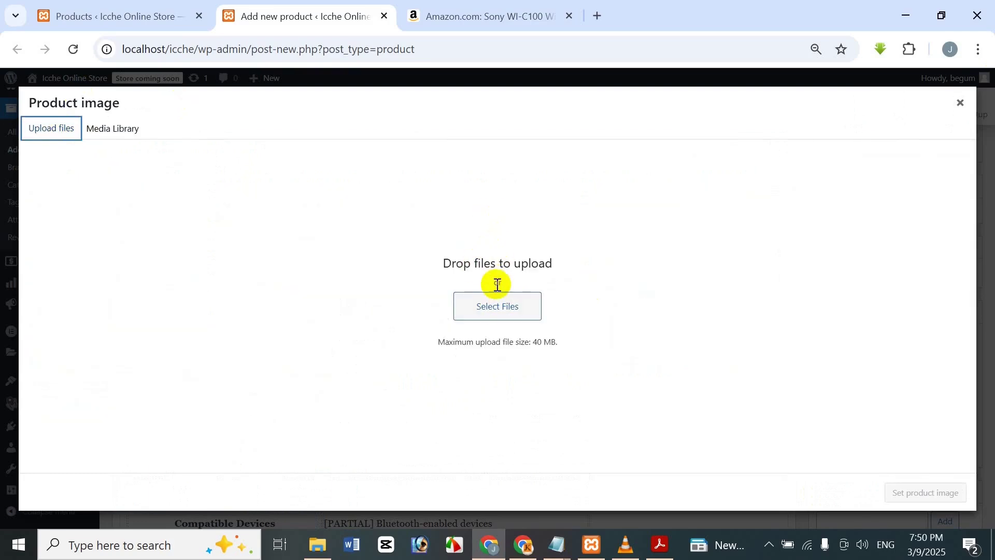
click(497, 311)
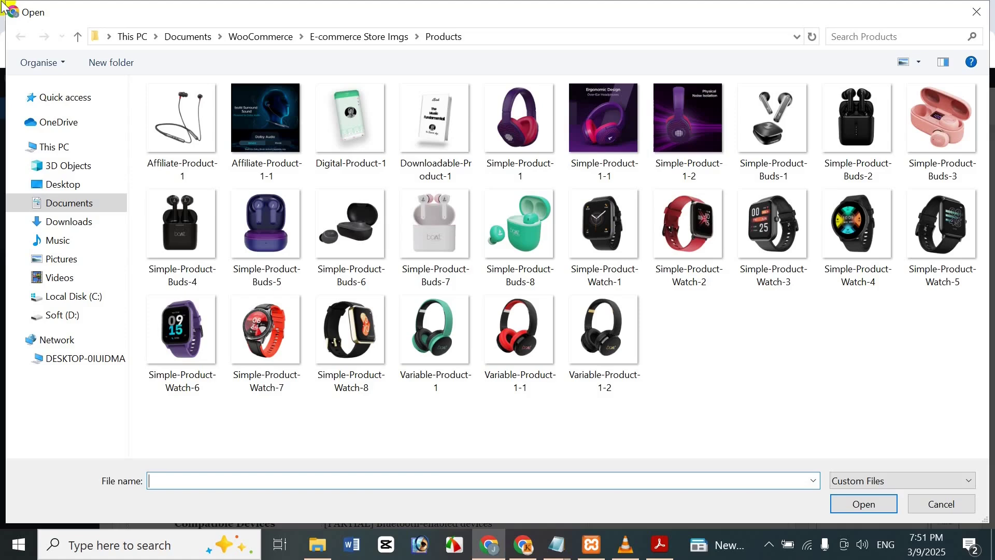
click(145, 111)
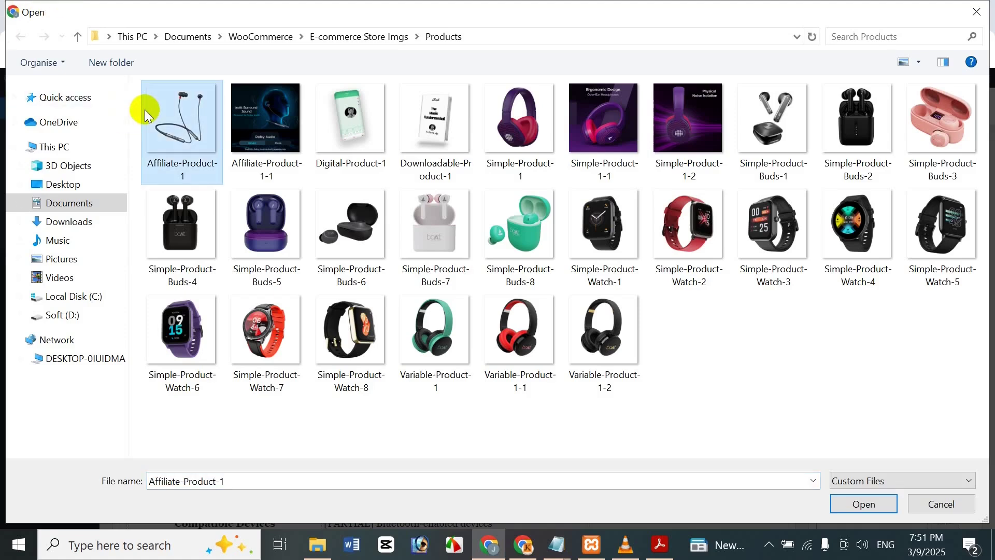
ctrl+click(260, 116)
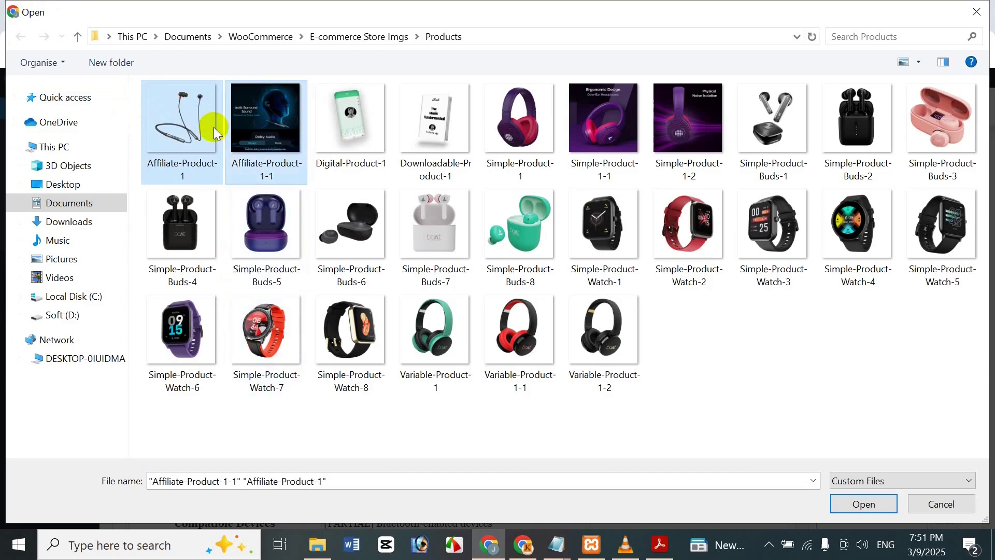
click(867, 503)
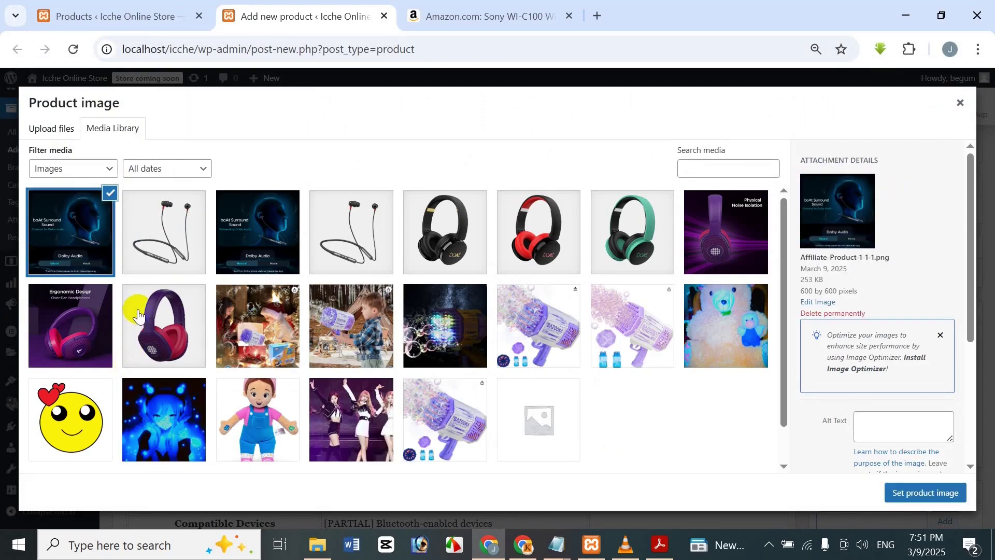
click(151, 228)
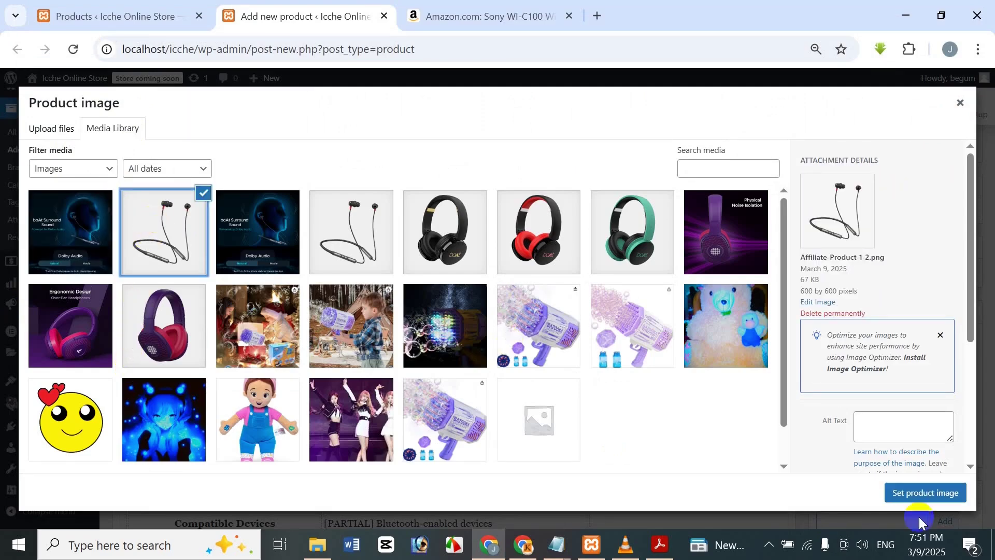
click(936, 493)
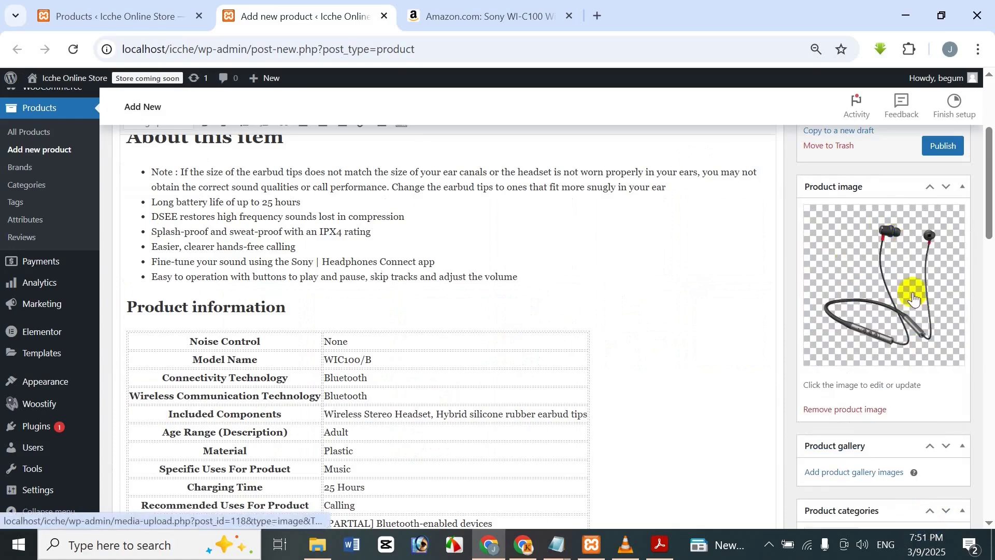
- Add the uploaded surround sound image Affiliate-Product-1-1-1.png to the product gallery
scroll(990, 259, down, 3)
scroll(991, 254, up, 1)
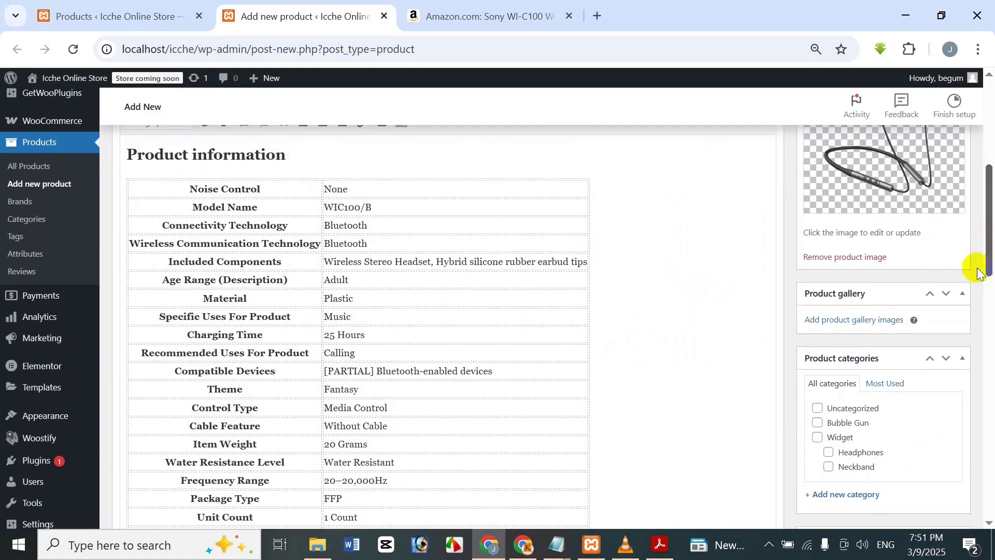
click(840, 324)
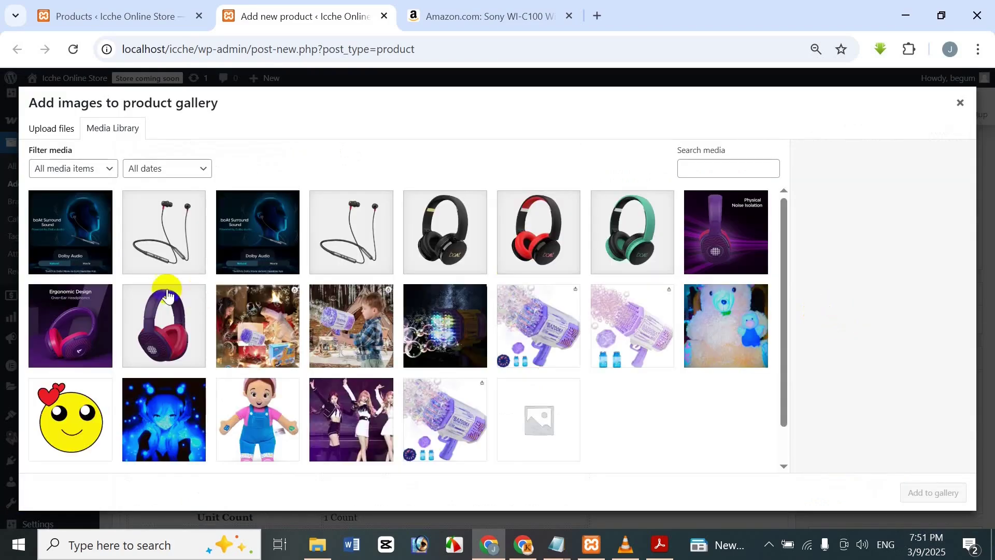
click(85, 213)
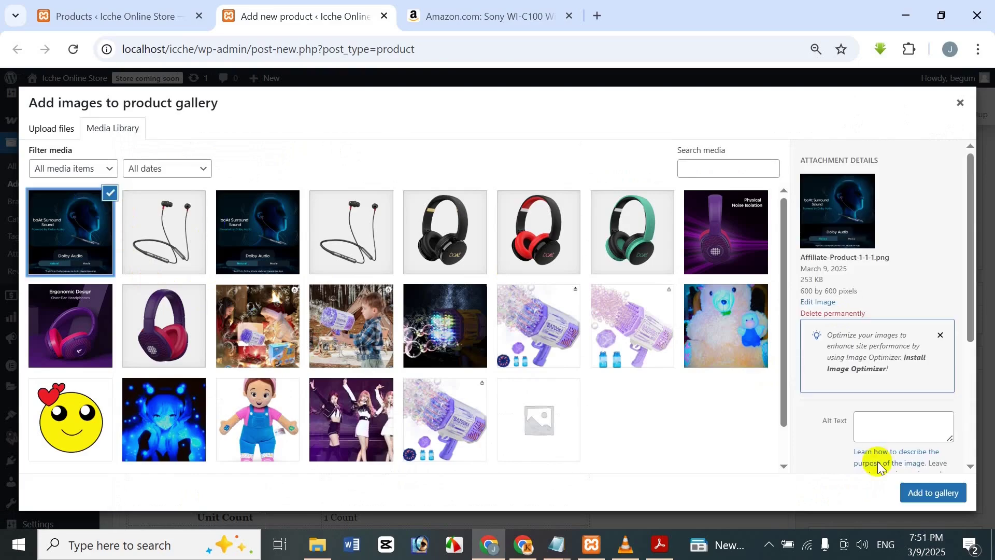
click(946, 493)
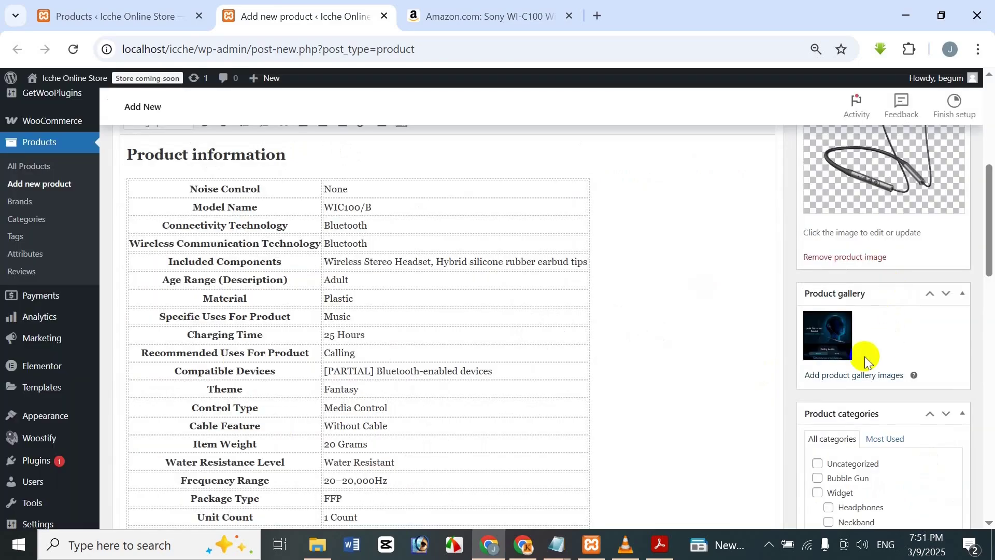
- Submit a new product category named Neckband with Widget as its parent category
drag(988, 221, 991, 286)
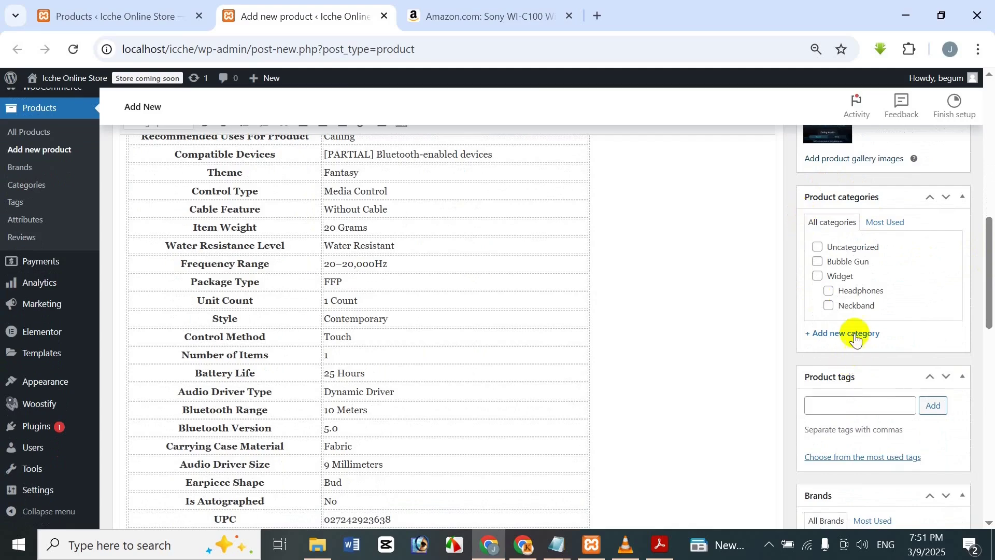
click(837, 333)
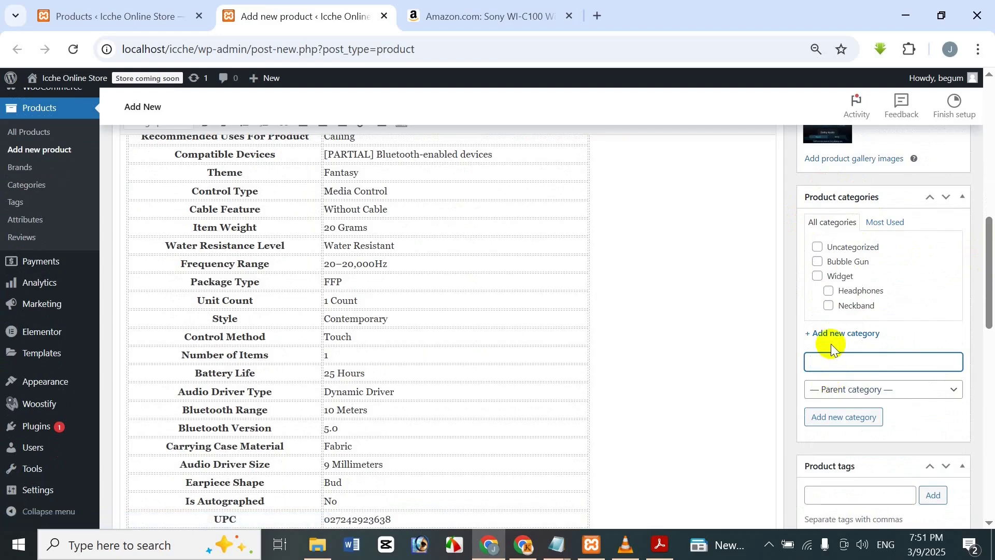
text(neckband)
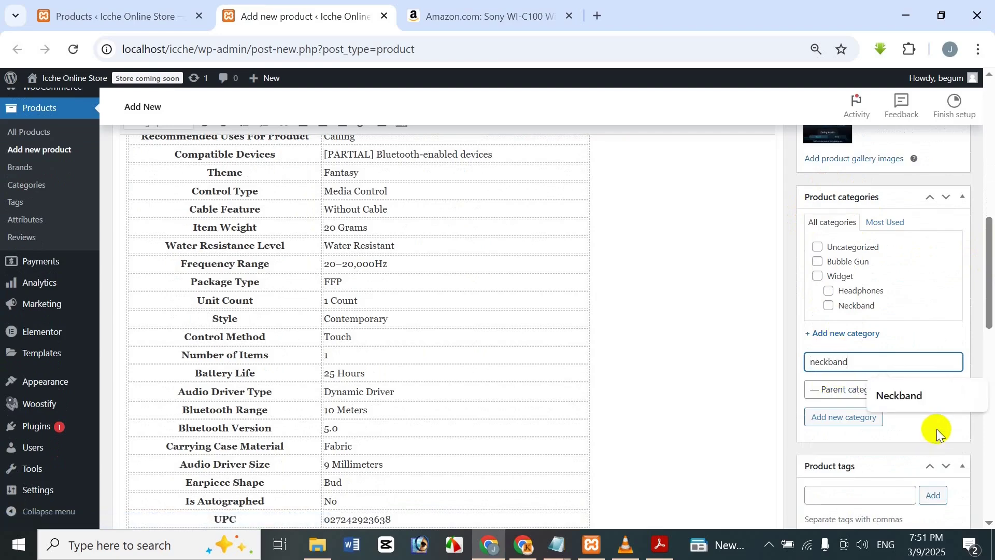
click(943, 400)
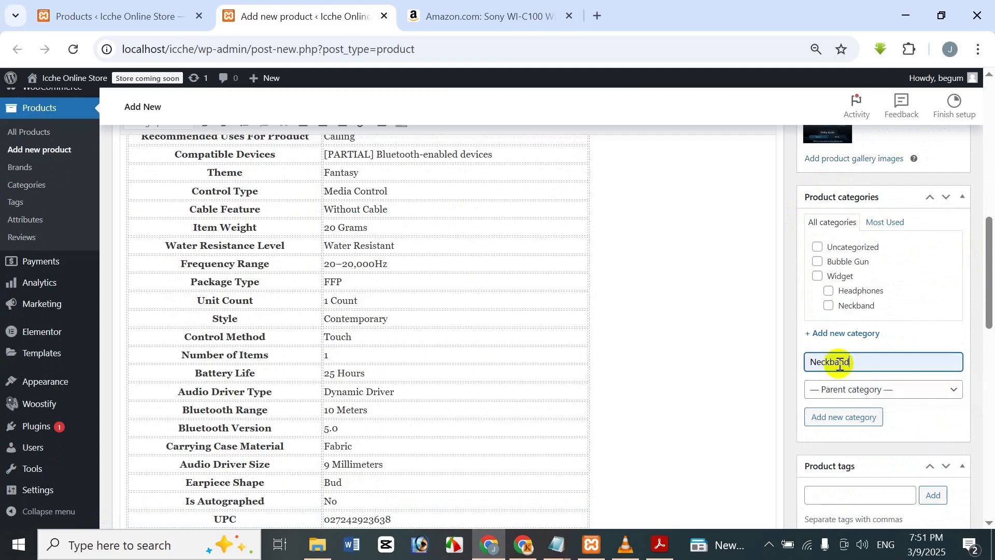
click(906, 392)
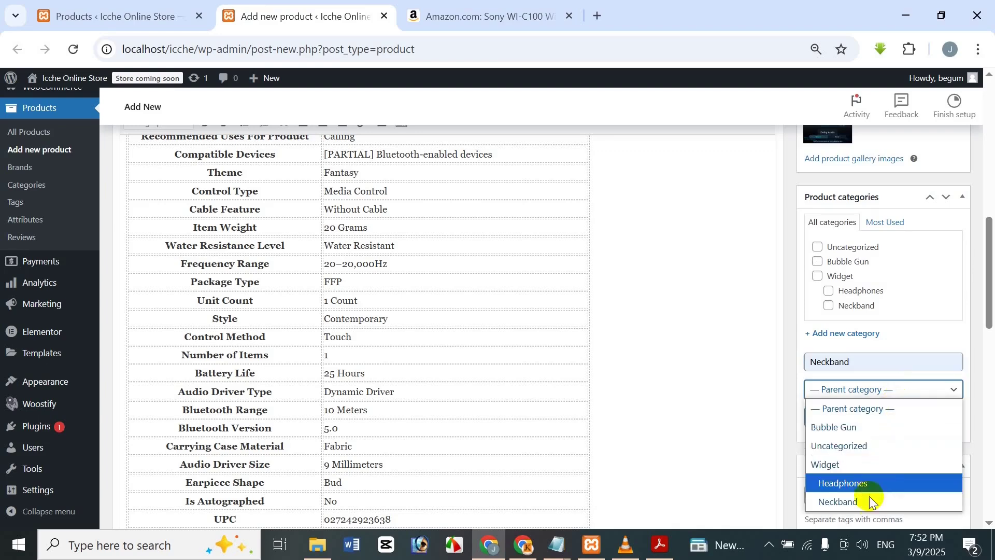
click(880, 464)
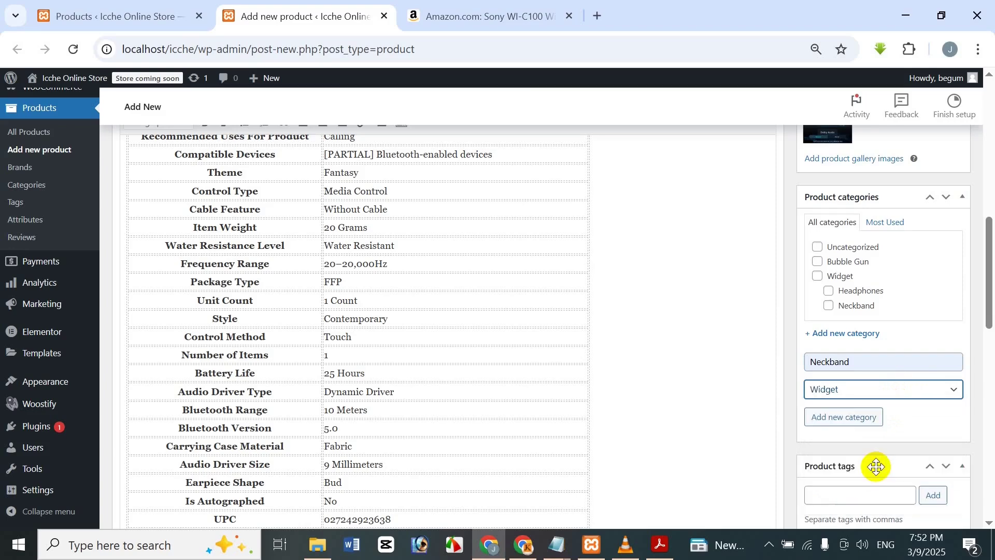
click(865, 420)
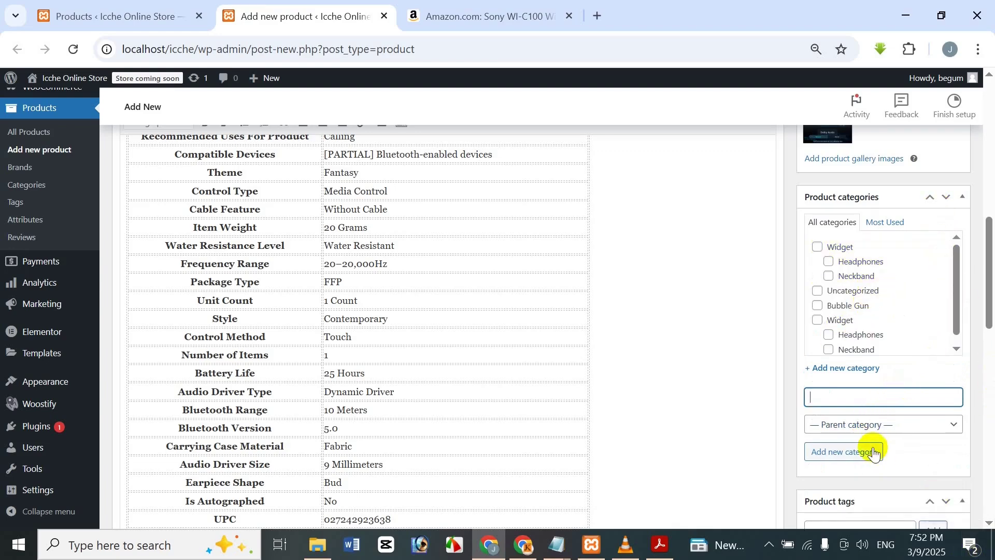
- Add the product tag "neckband" to the headphones product
scroll(990, 315, down, 1)
drag(990, 315, 978, 385)
click(873, 216)
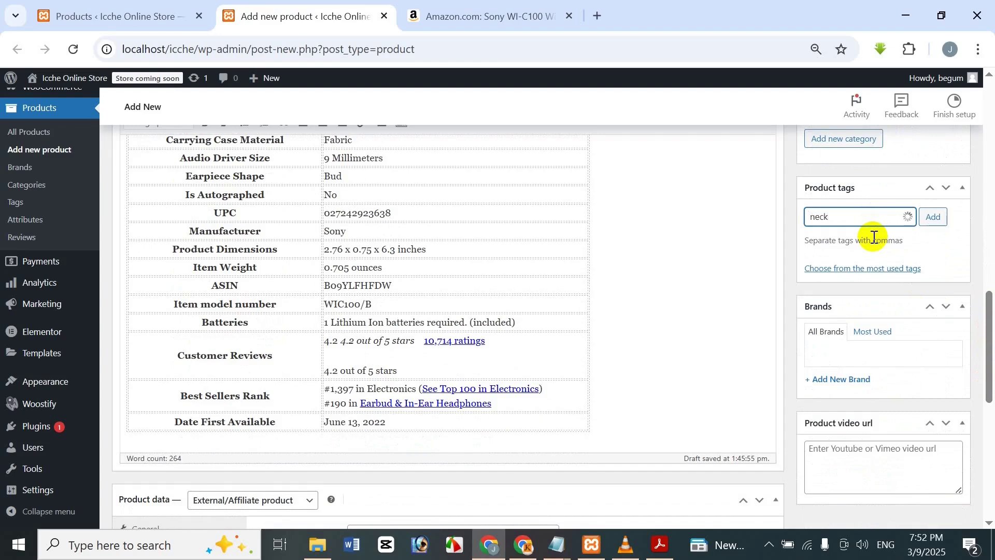
text(neckband)
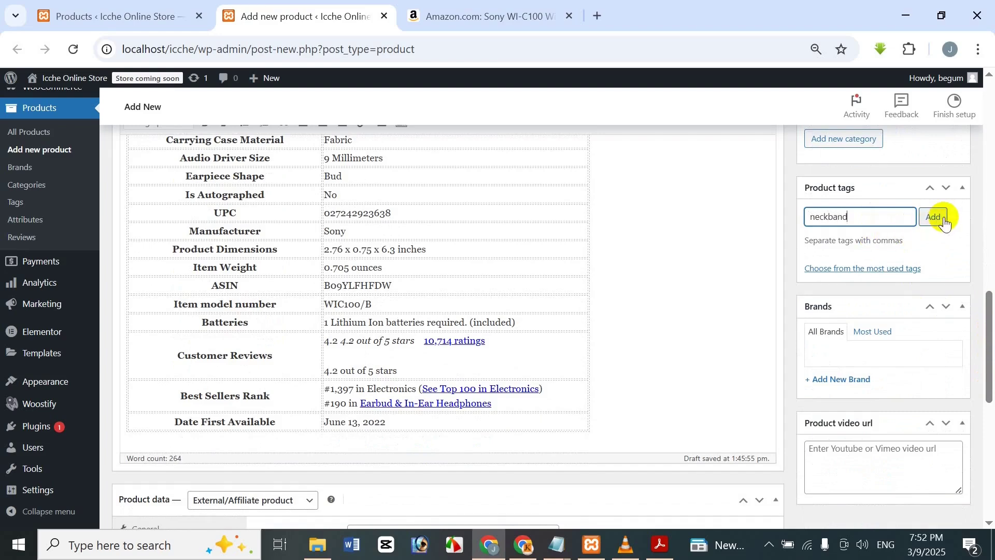
click(933, 217)
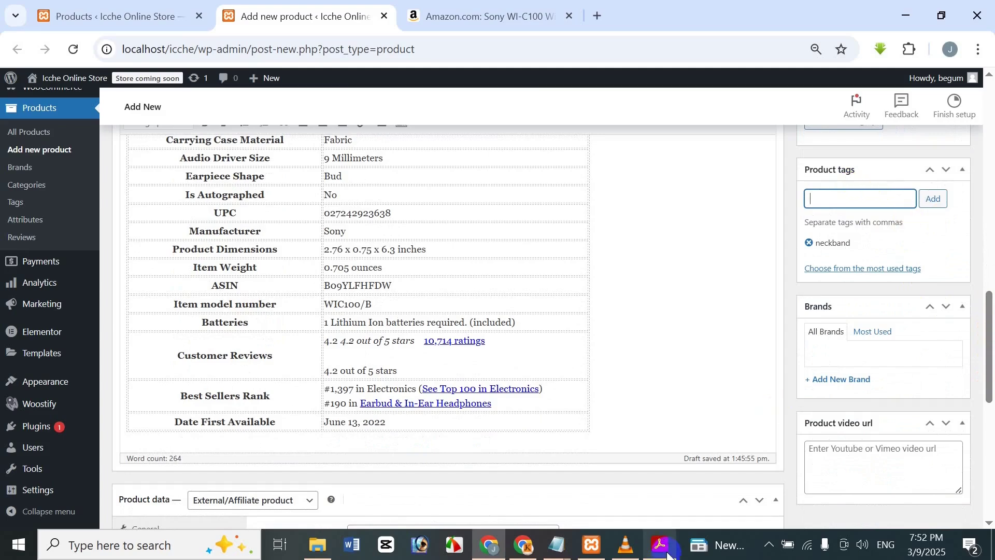
- Publish the Sony WI-C100 headphones product, leaving the product video URL empty
click(841, 449)
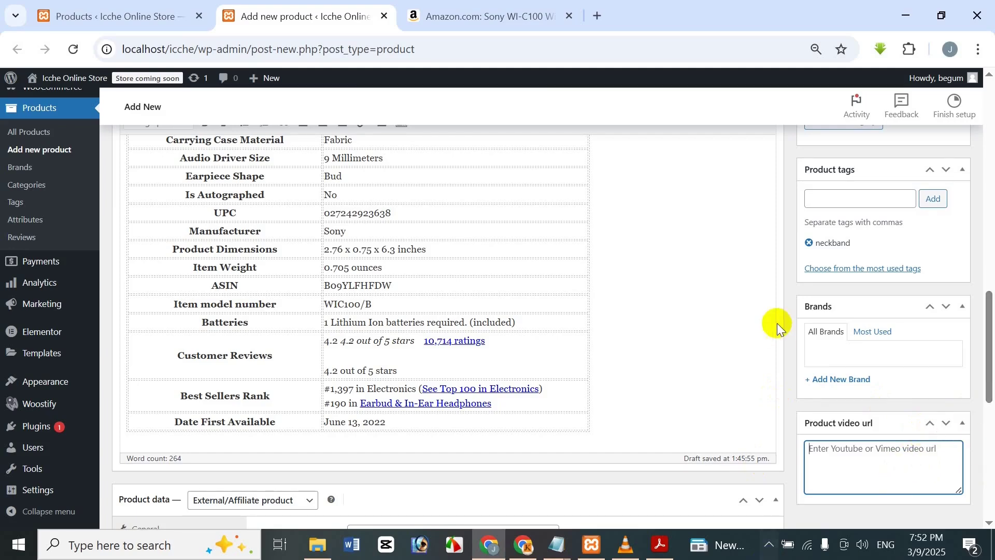
scroll(773, 335, up, 15)
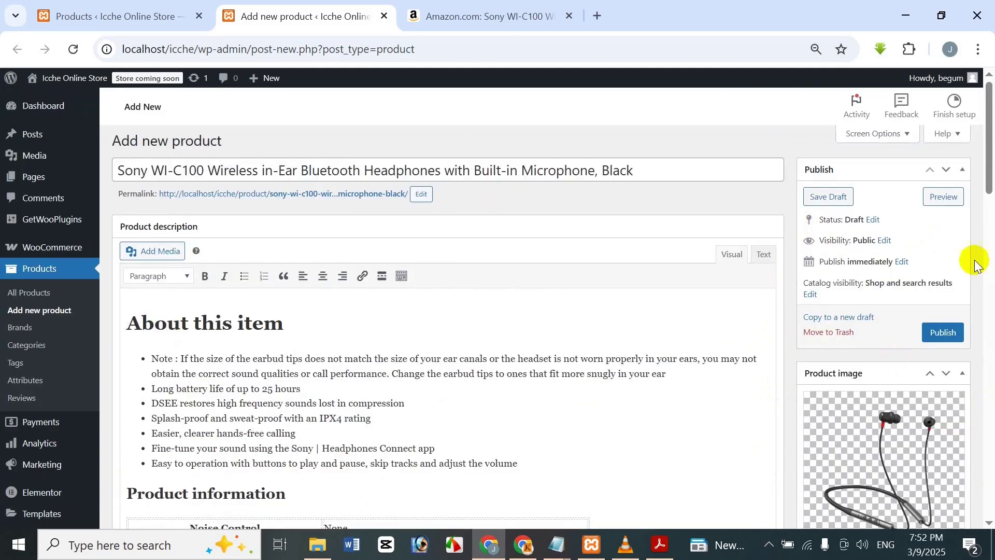
click(944, 335)
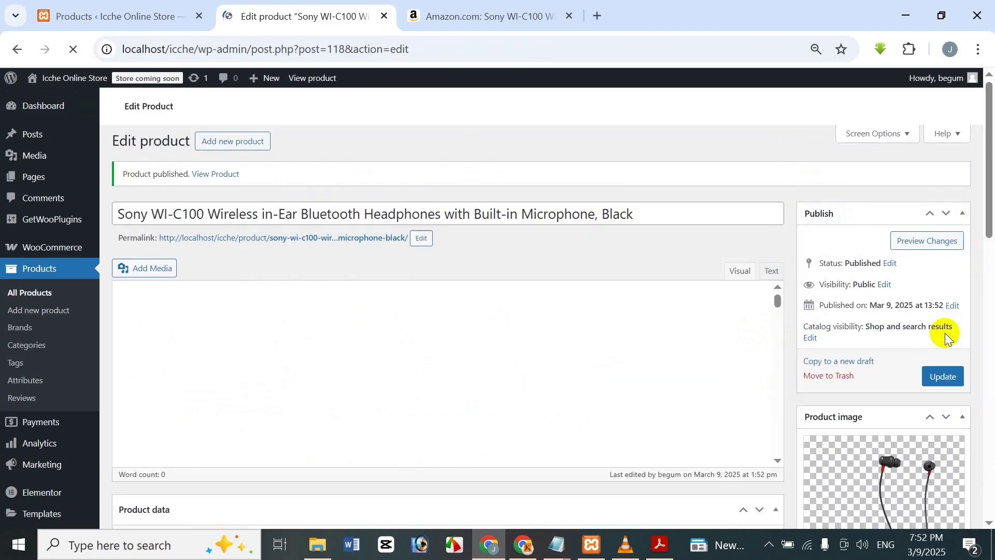
- Open the published product's page in a new tab and review its gallery images, description and product information table
right_click(223, 175)
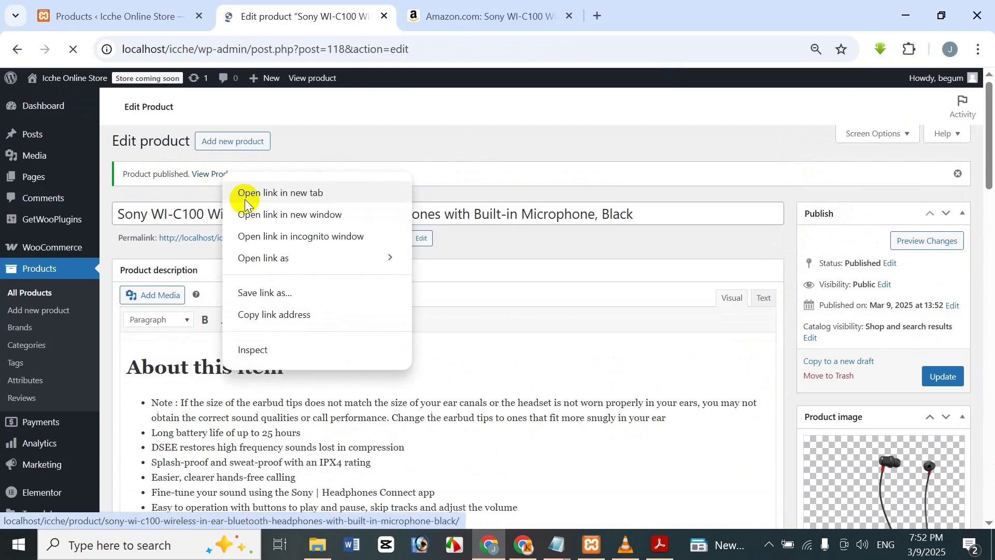
click(282, 193)
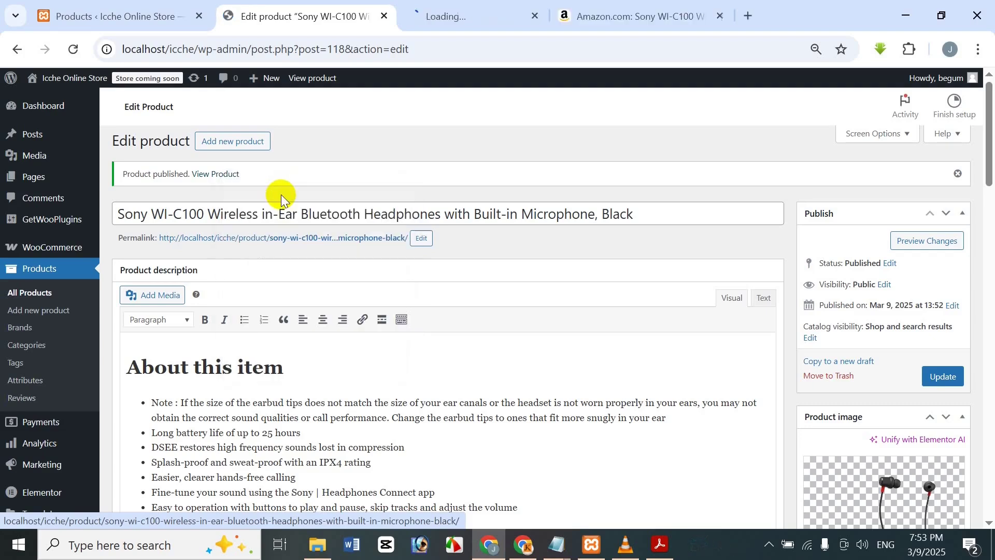
click(430, 6)
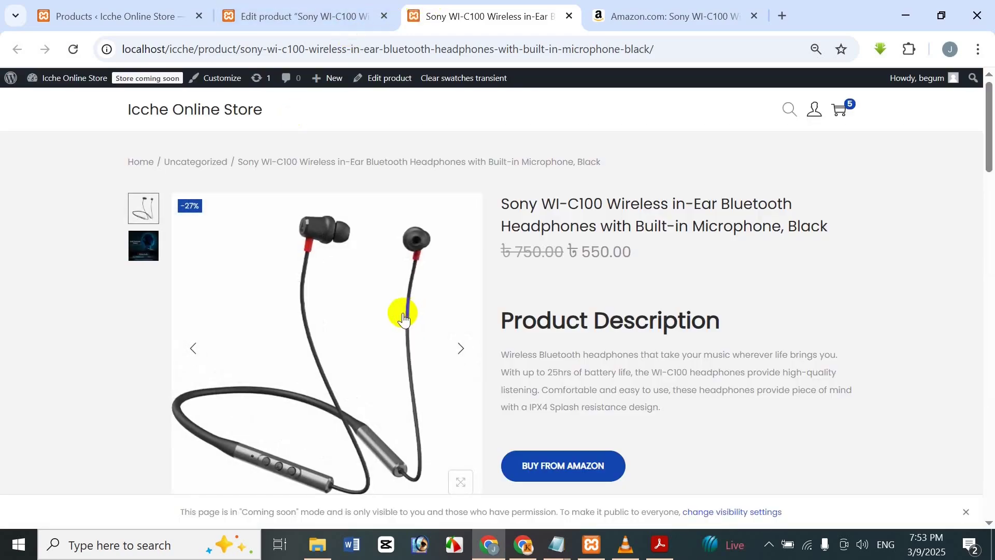
click(148, 254)
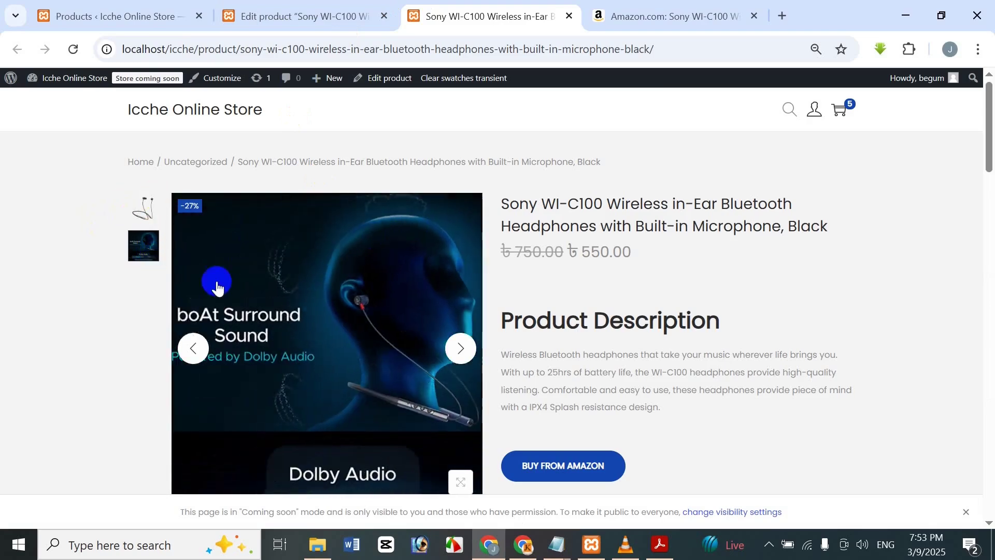
click(143, 207)
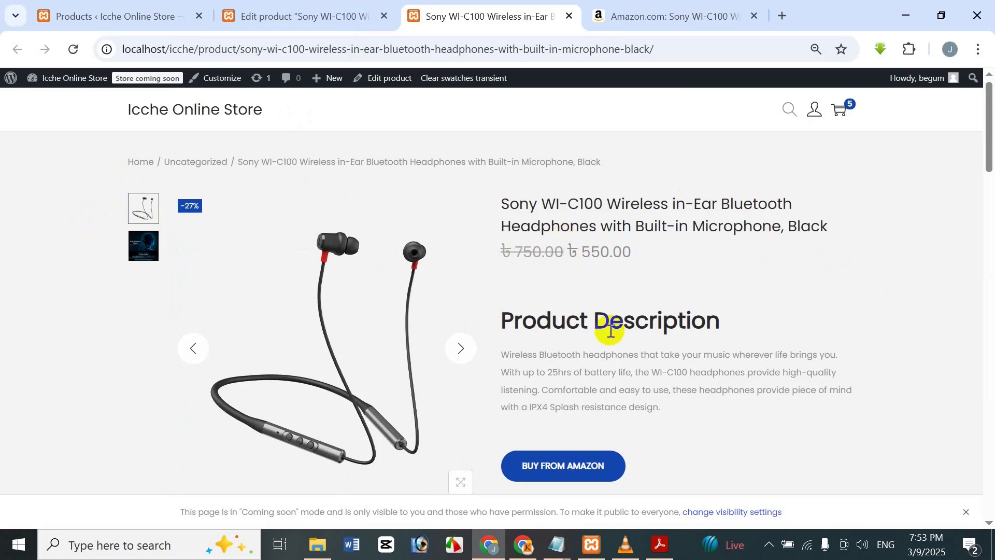
scroll(701, 348, down, 10)
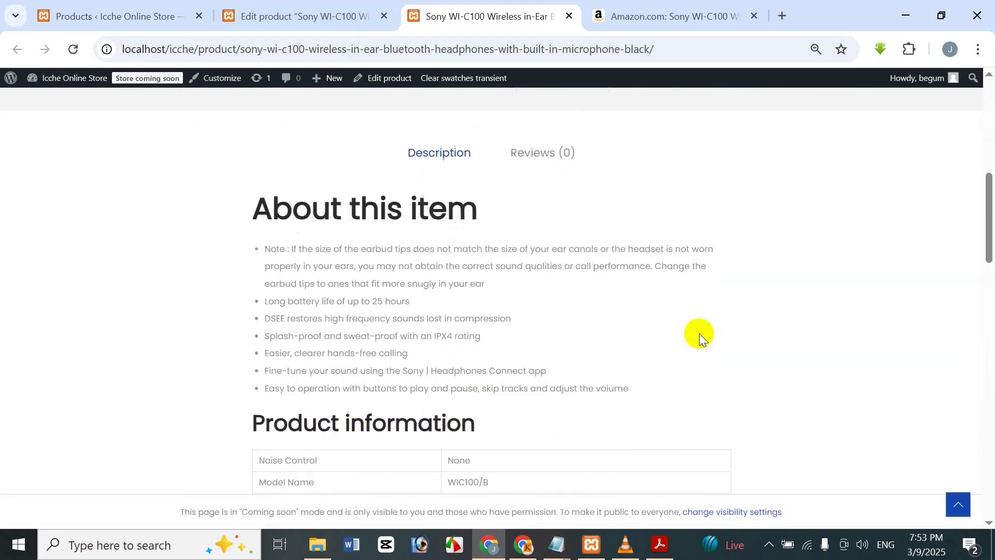
scroll(524, 186, down, 13)
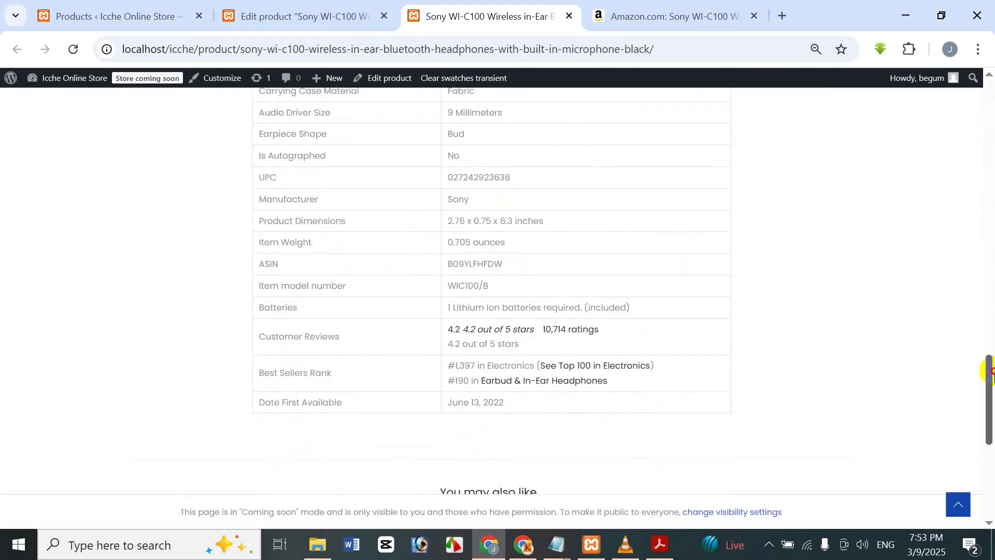
- Follow the product page's Buy from Amazon link and compare the opened page with the original Amazon listing
drag(989, 399, 960, 150)
scroll(960, 151, up, 8)
scroll(677, 318, down, 1)
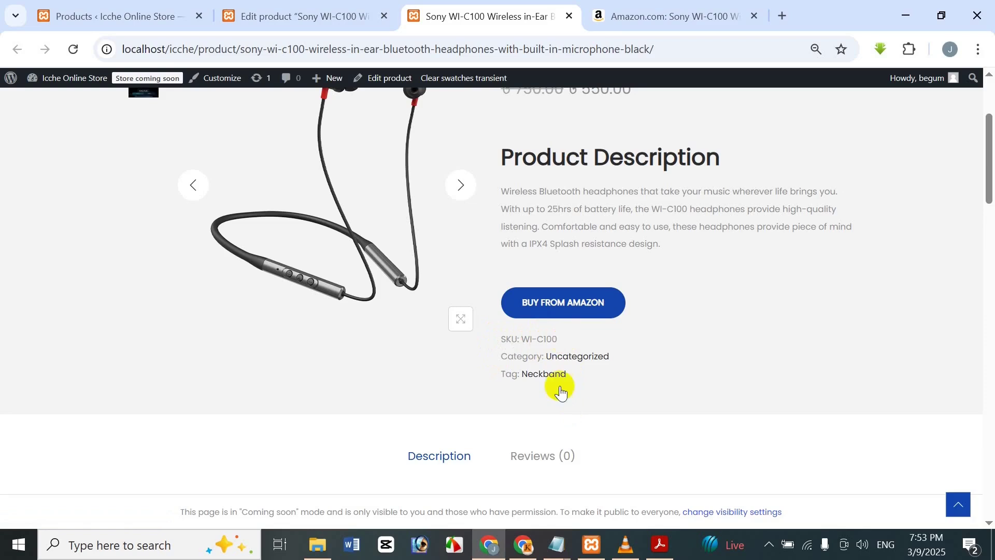
click(572, 306)
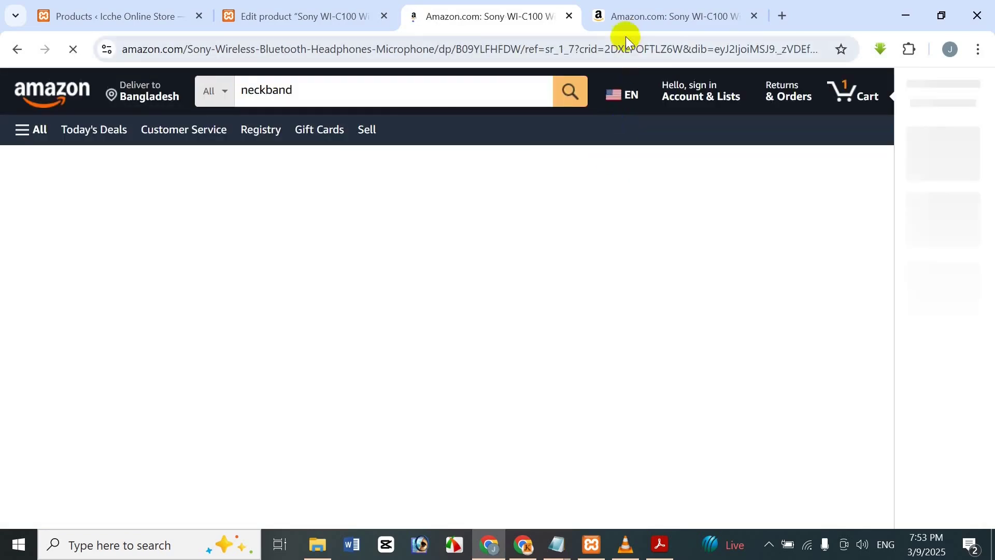
click(629, 21)
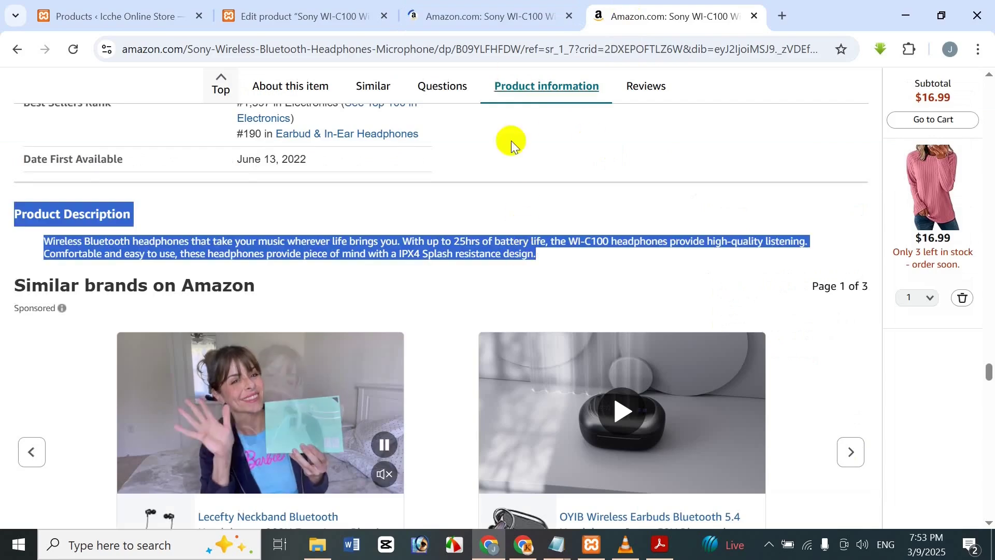
scroll(521, 207, up, 15)
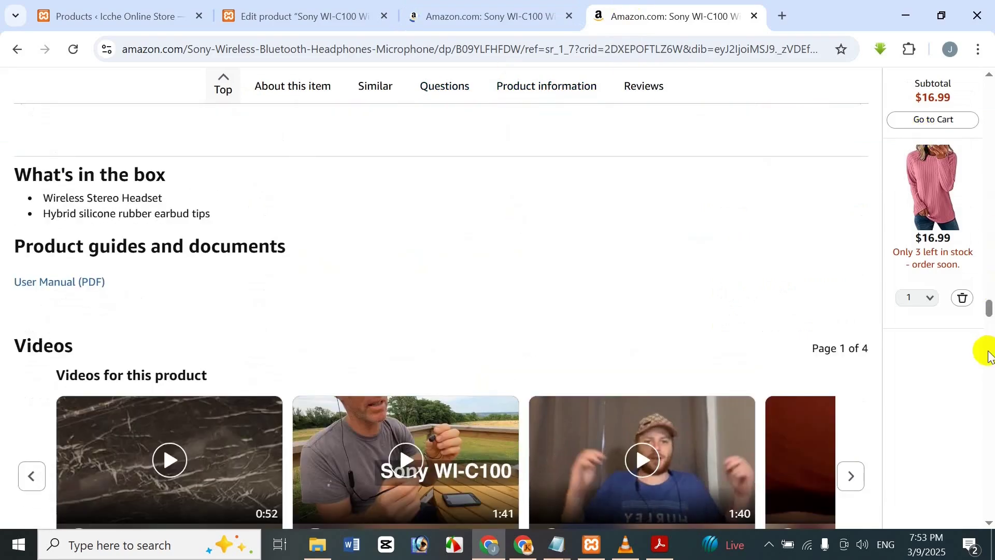
drag(988, 301, 979, 40)
click(438, 6)
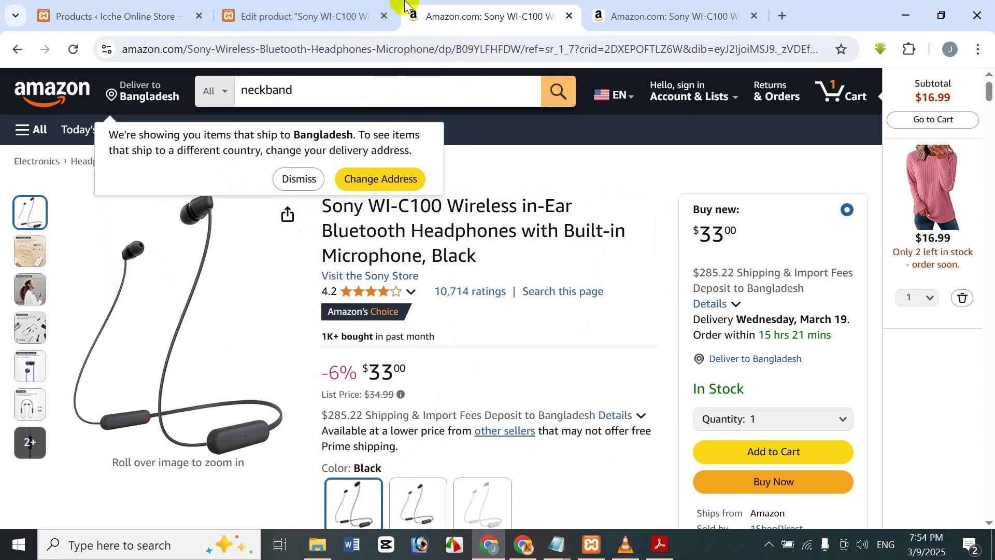
- Return to the headphones product's edit page and bring up the PDF document with the tutorial title in Acrobat
mouse_move(321, 10)
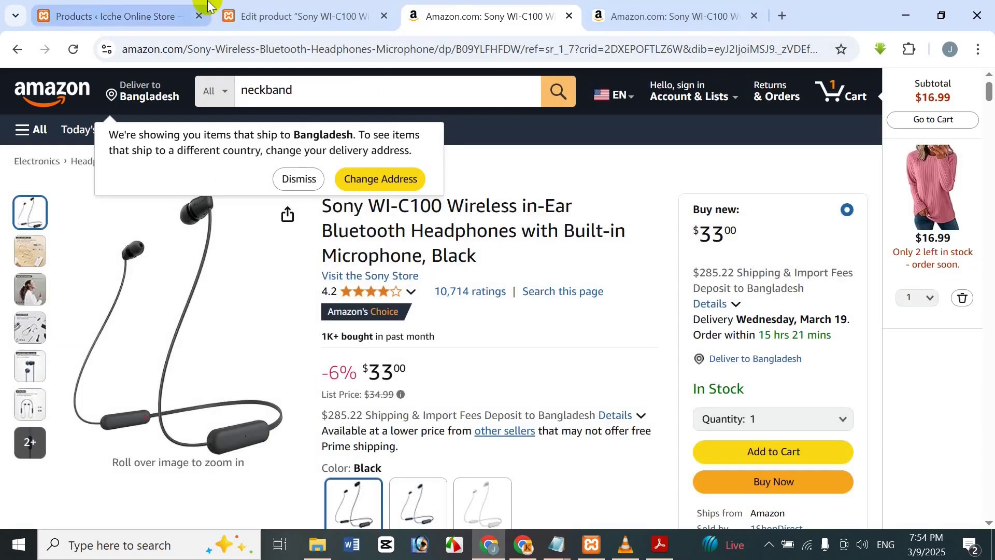
click(291, 15)
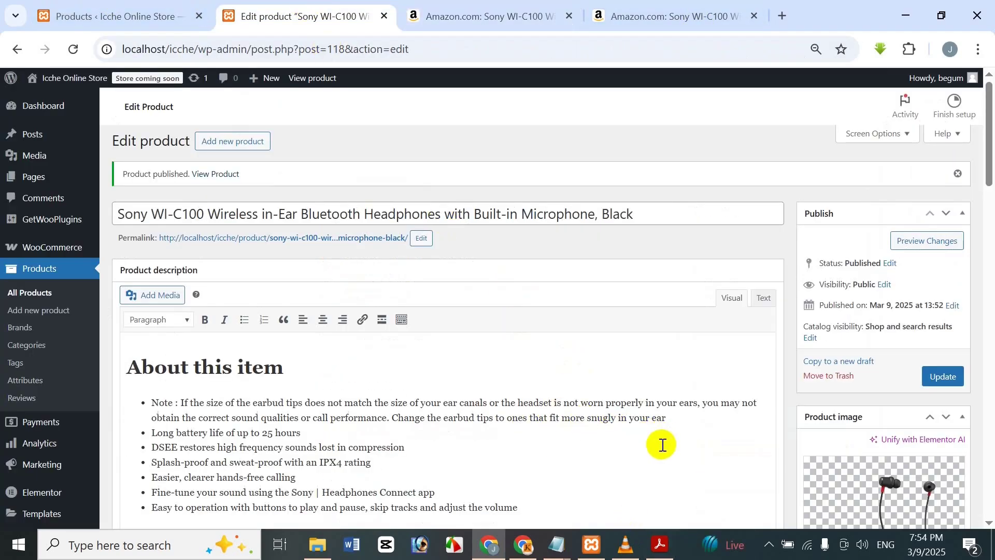
click(661, 544)
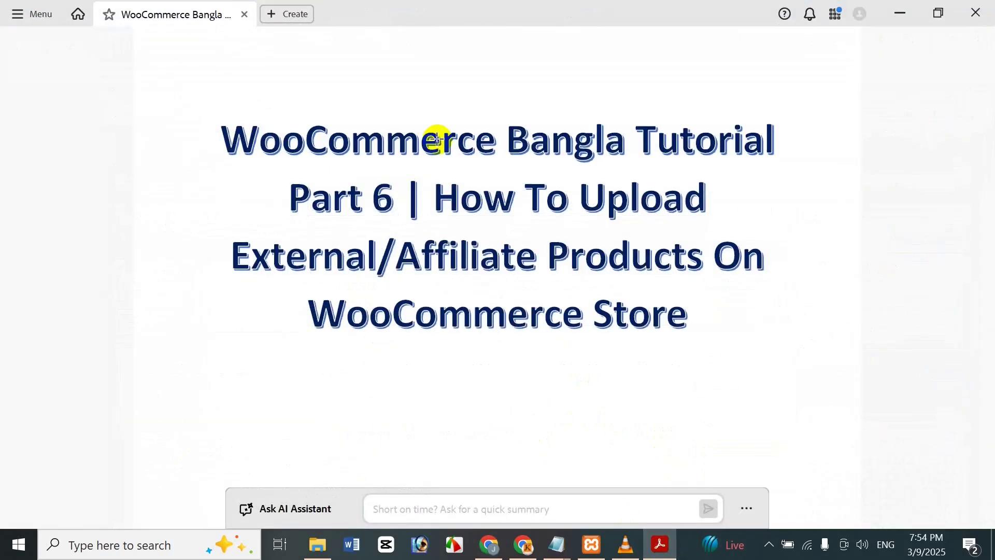
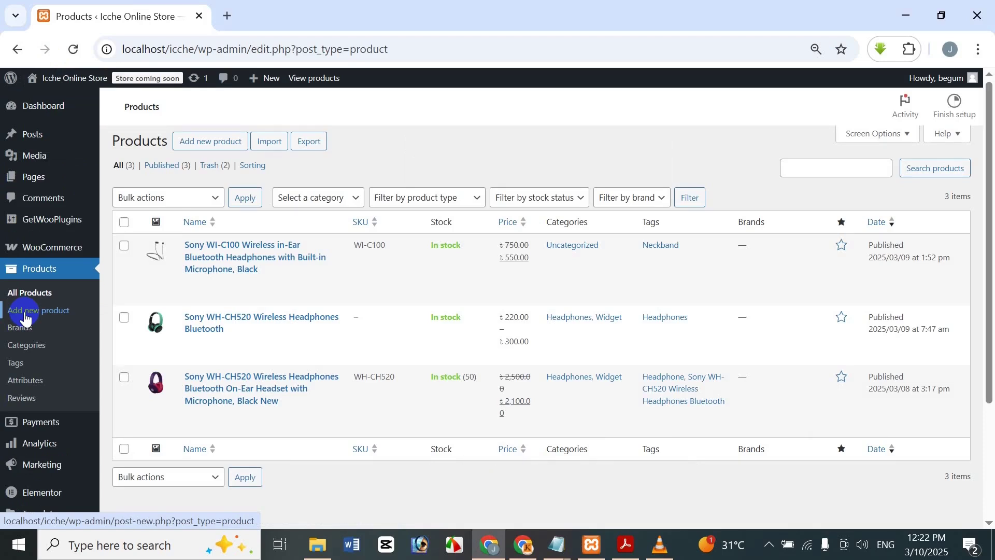
- Open a blank new product form in a separate browser tab from the products list
click(234, 141)
right_click(234, 142)
click(254, 155)
key(ctrl+Tab)
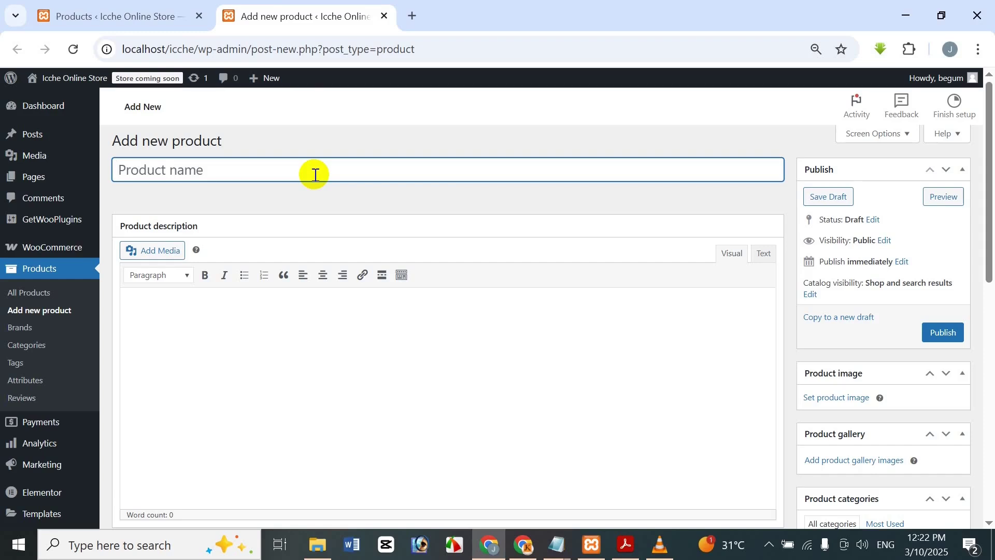
- Name the new product "Icche Online 2hr Special Business Consultation"
text(Icche)
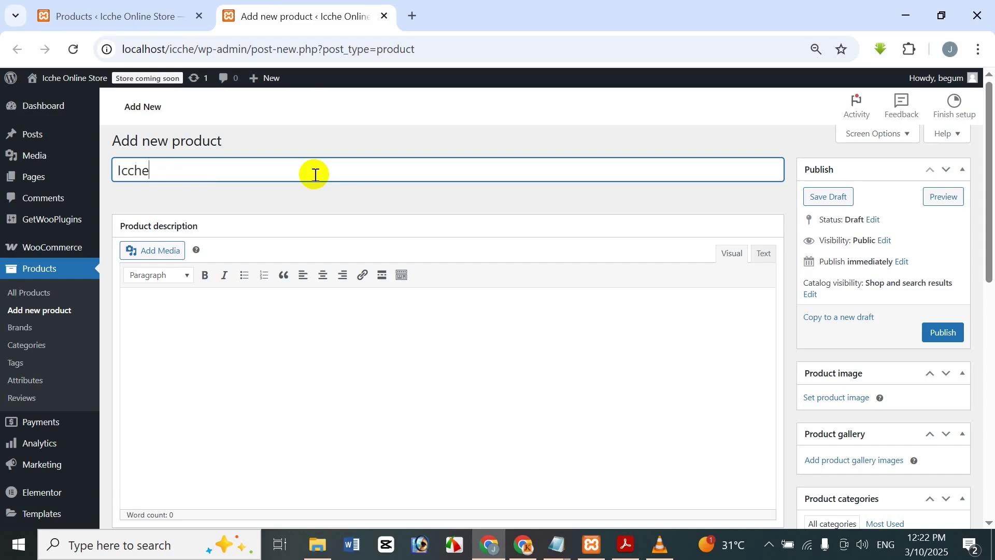
text( Online )
text(2he)
text(Special )
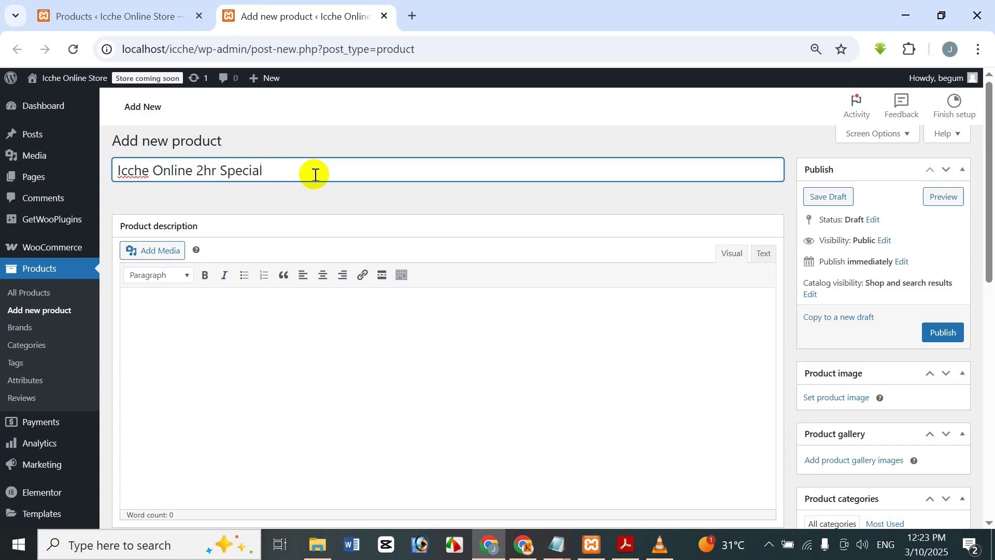
text(B)
text(usineas)
text(ss)
text( Con)
text(su)
text(ltation)
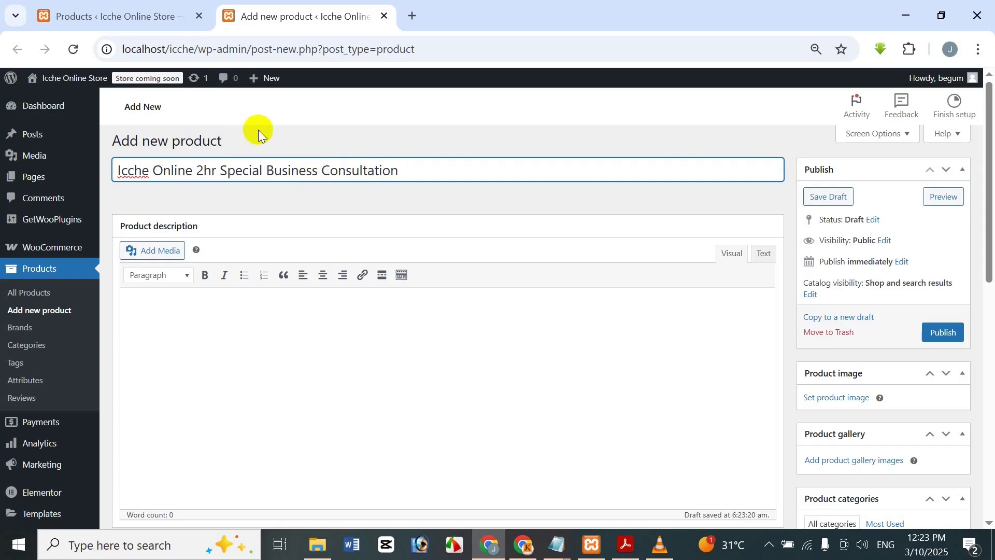
- Search Google for "product consultation" in a new tab and expand the answer to "What is product consultation?"
click(225, 322)
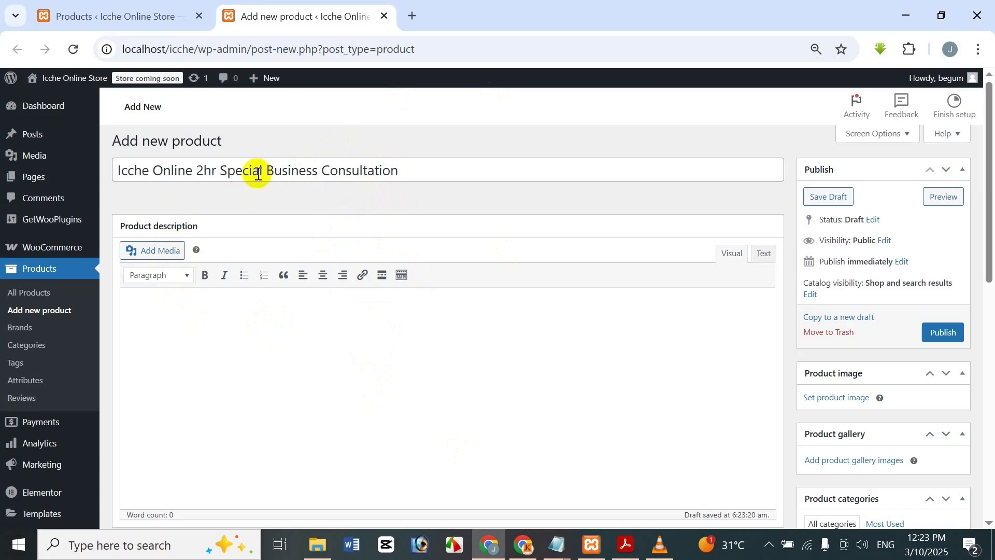
click(420, 5)
click(389, 288)
text(p)
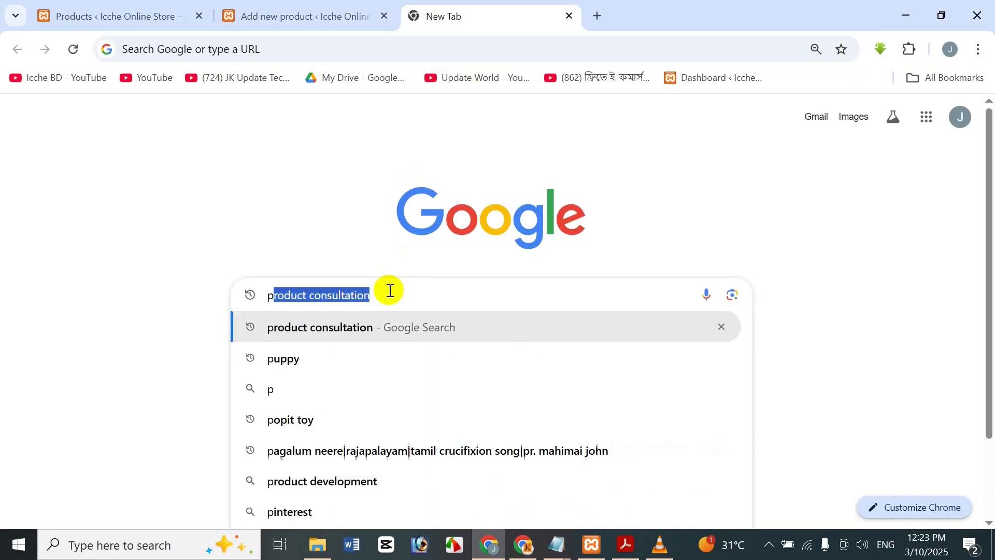
key(Right)
key(Return)
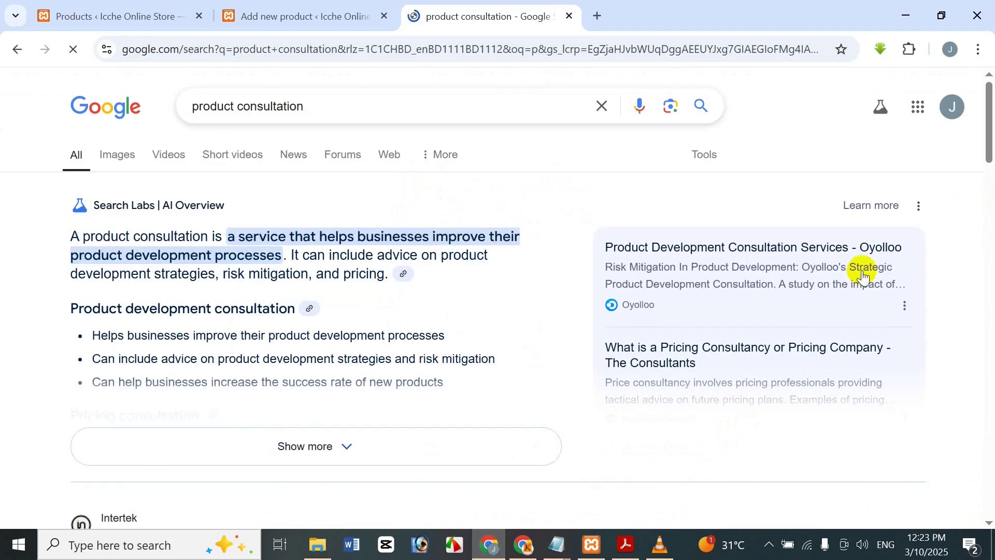
scroll(600, 237, down, 5)
click(328, 362)
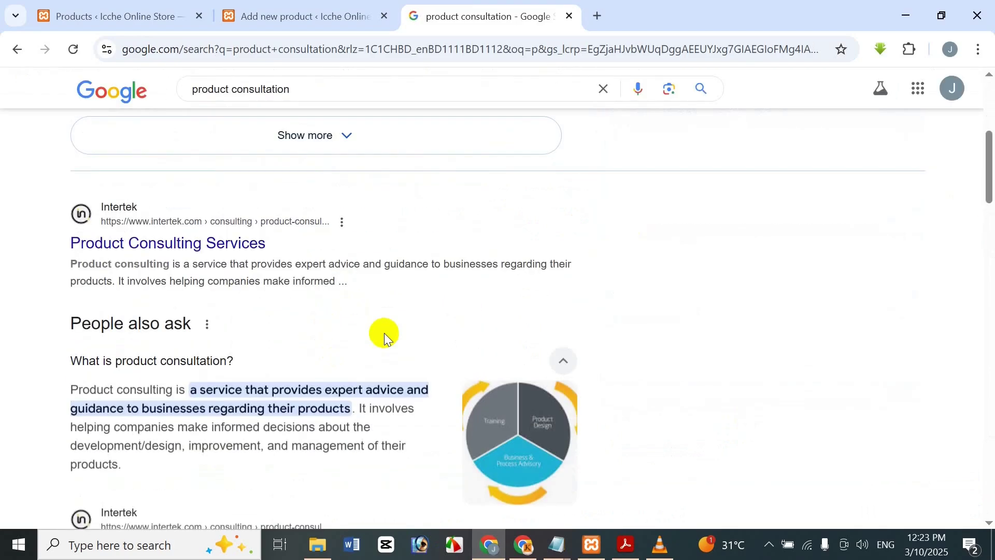
scroll(205, 351, down, 1)
scroll(205, 351, down, 1)
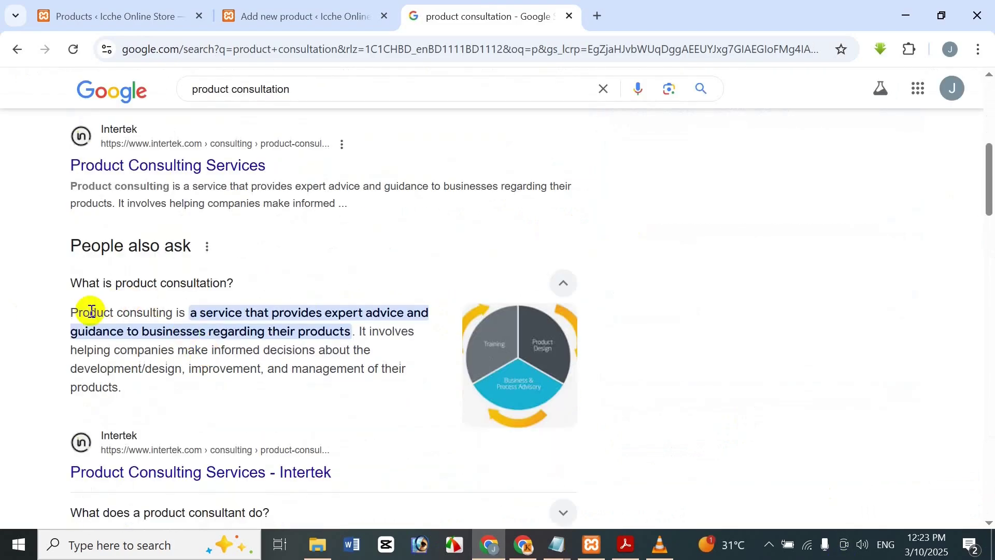
- Copy the product consulting definition from the search results into the new product's main description
drag(69, 313, 151, 384)
key(ctrl+c)
click(283, 6)
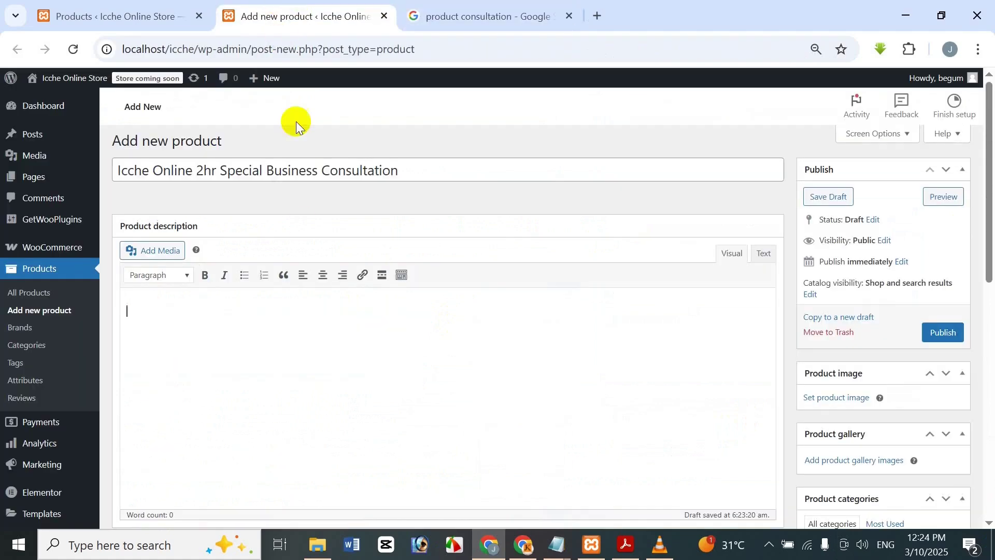
key(ctrl+v)
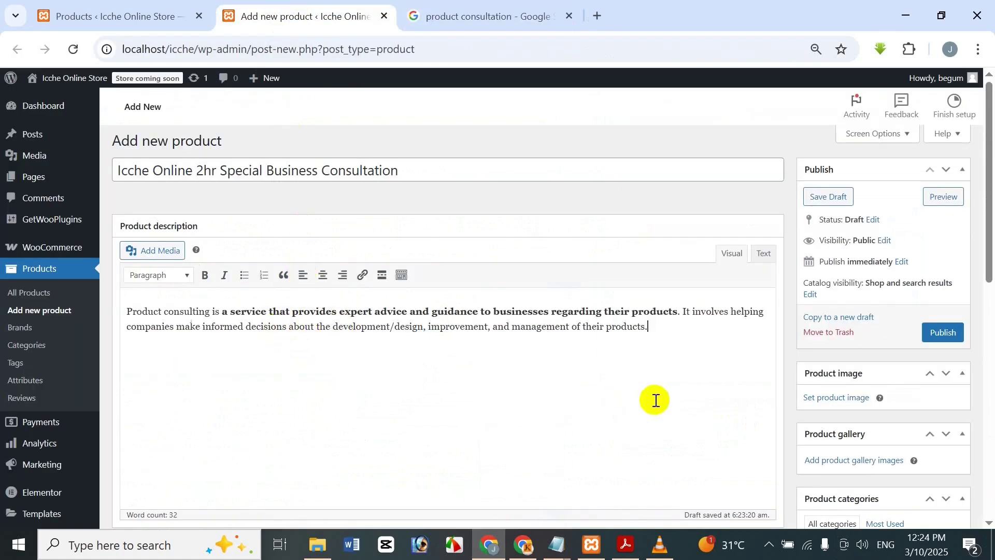
- Keep the consultation's product type as Simple product and mark it as Virtual
drag(992, 136, 992, 290)
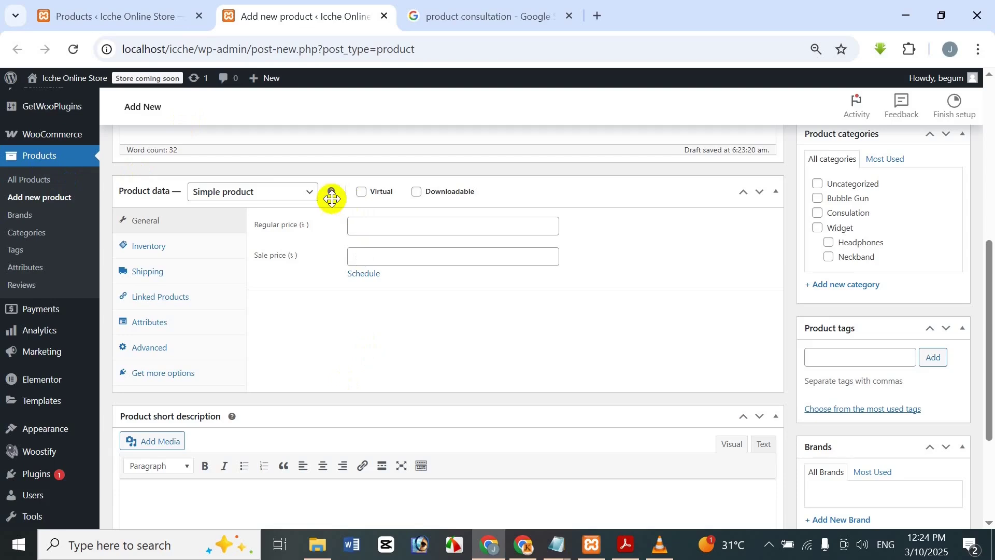
click(281, 198)
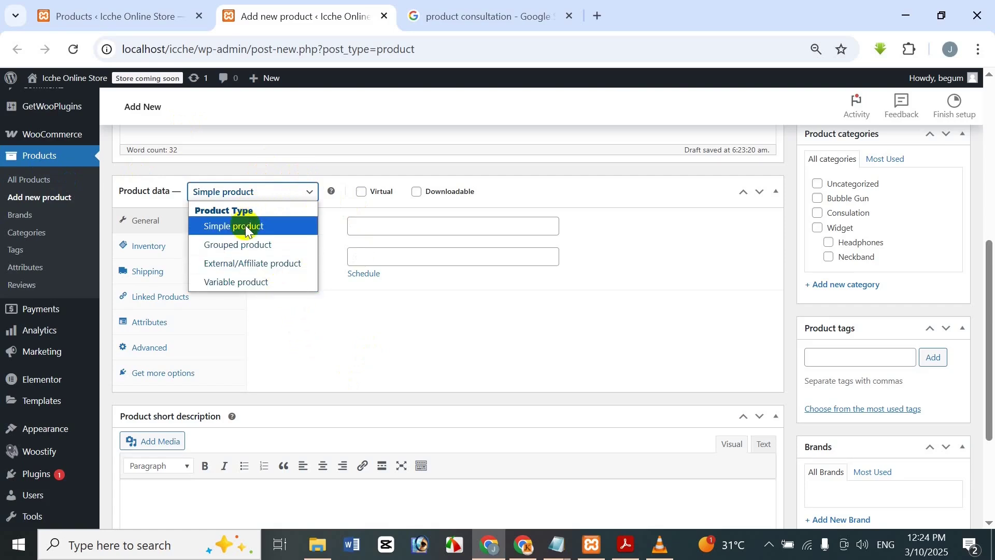
click(444, 335)
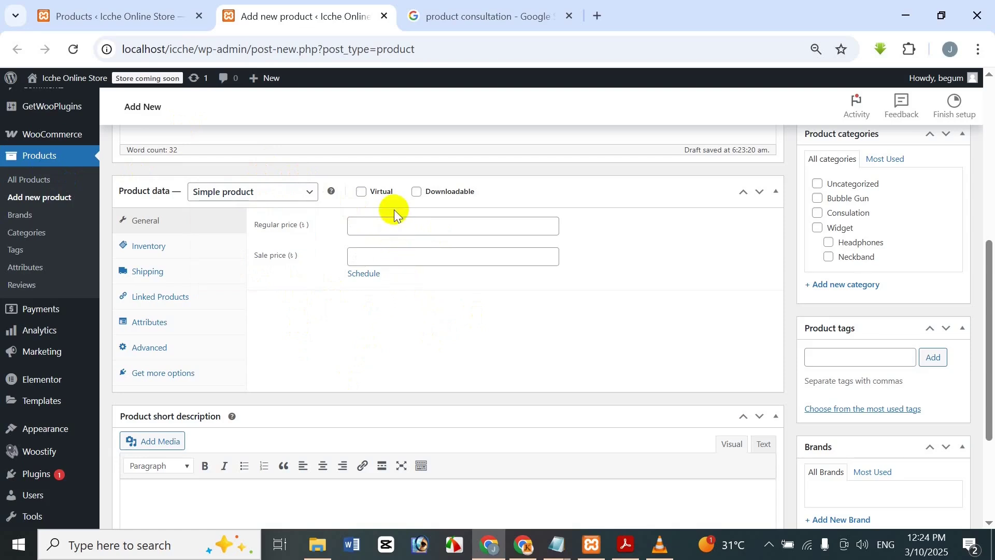
click(362, 192)
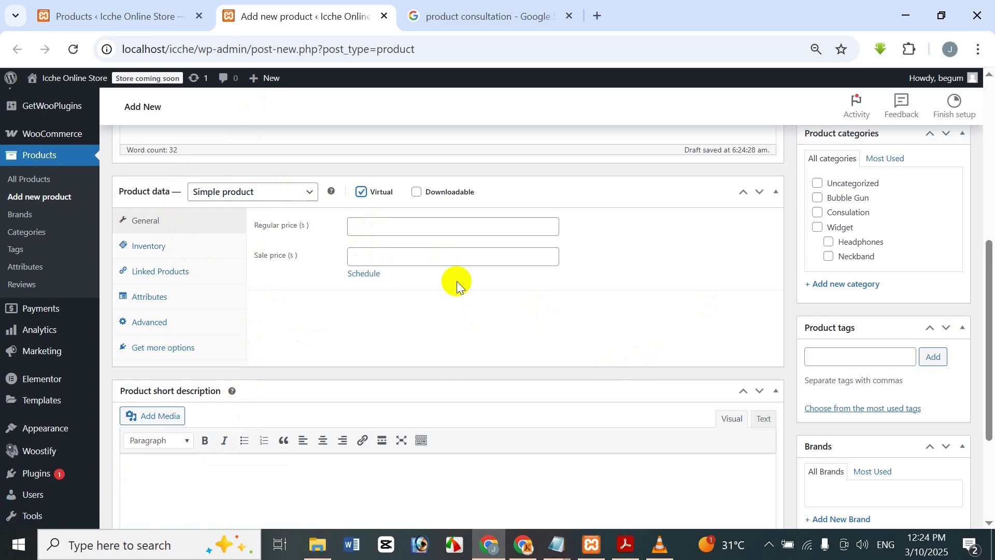
- Set the consultation product's regular price to 2500 and its sale price to 2000
click(396, 224)
text(2500)
click(373, 259)
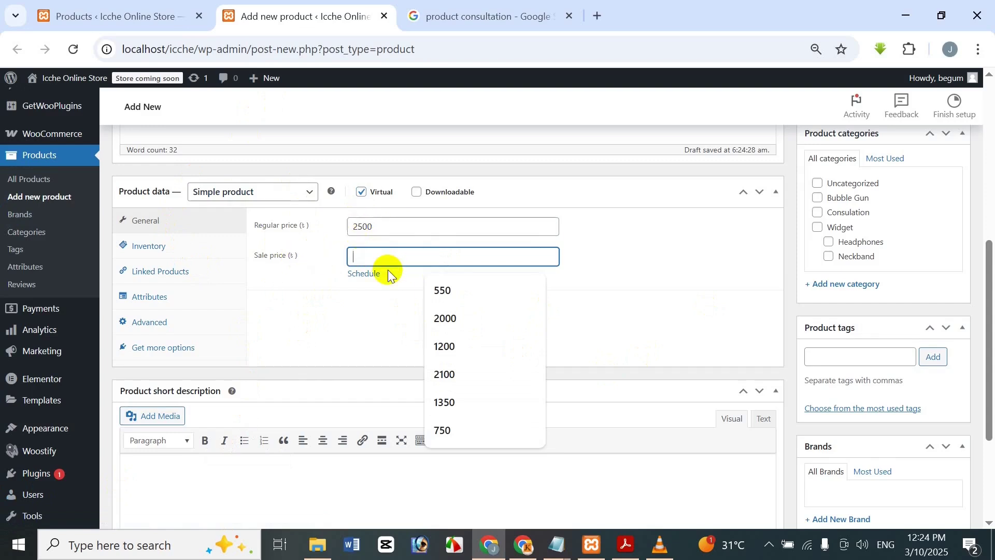
text(2000)
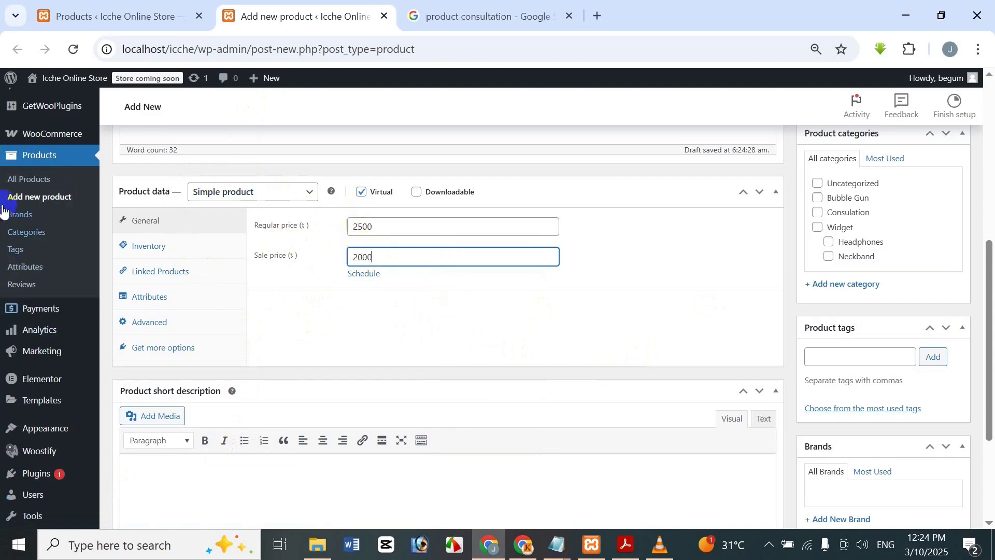
- Set the product's SKU to "Consultation Fee" in its inventory settings
click(190, 249)
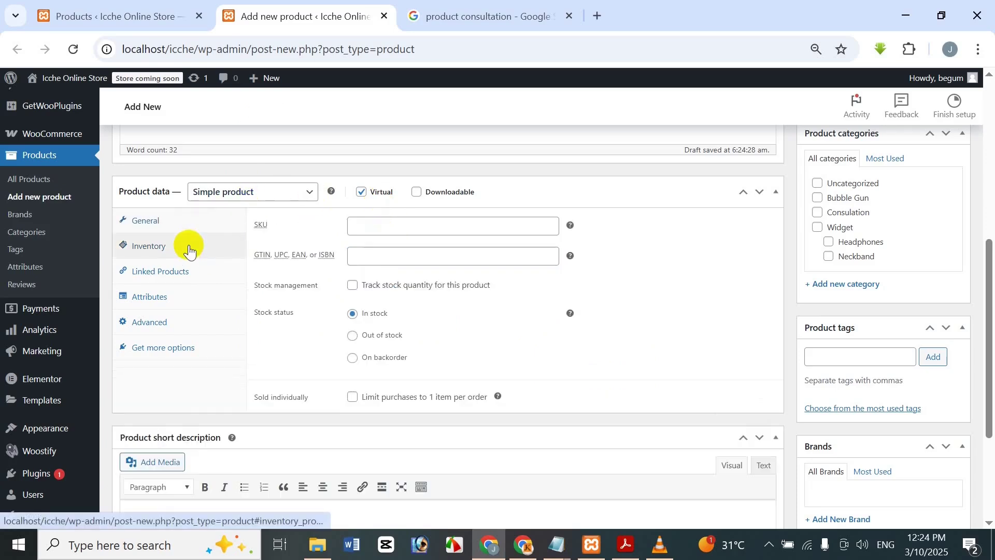
click(399, 227)
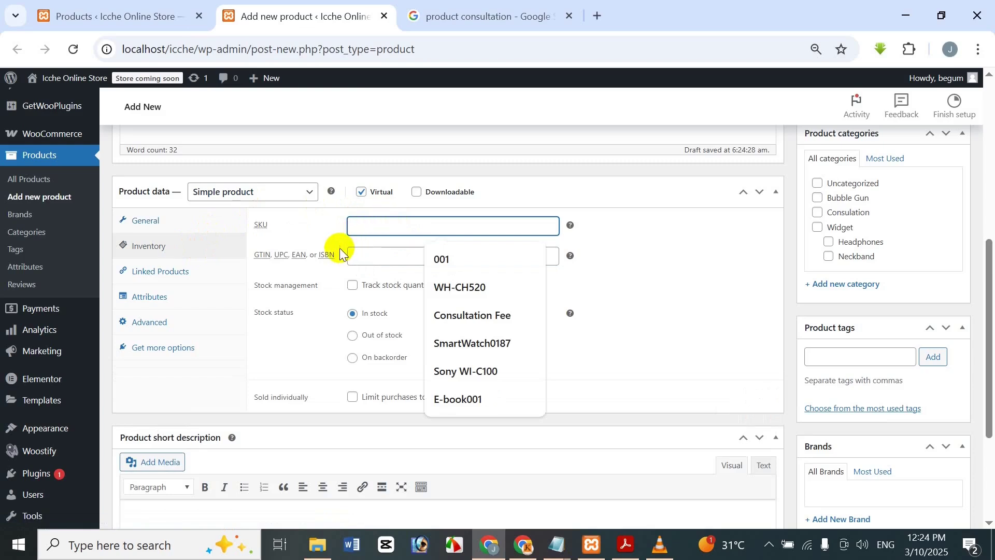
text(c)
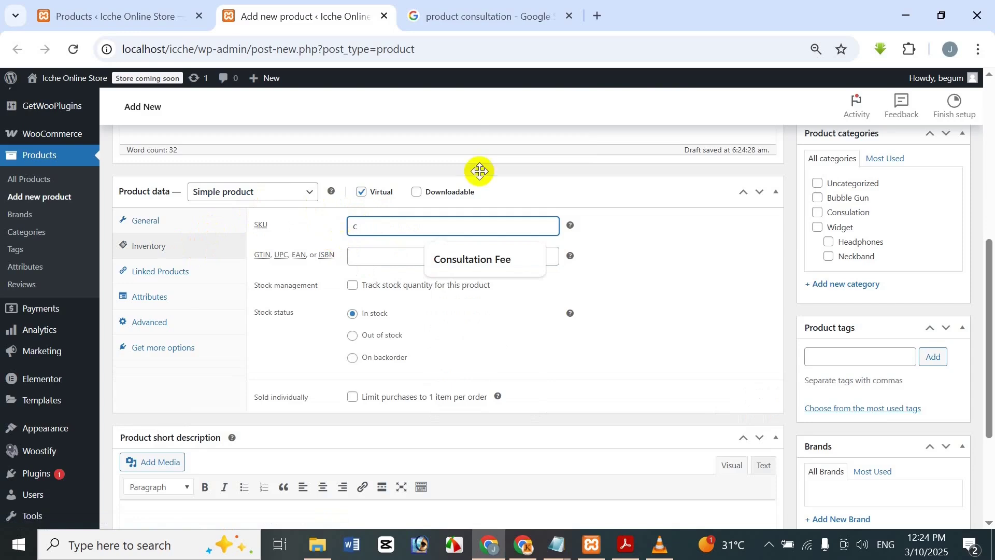
click(500, 259)
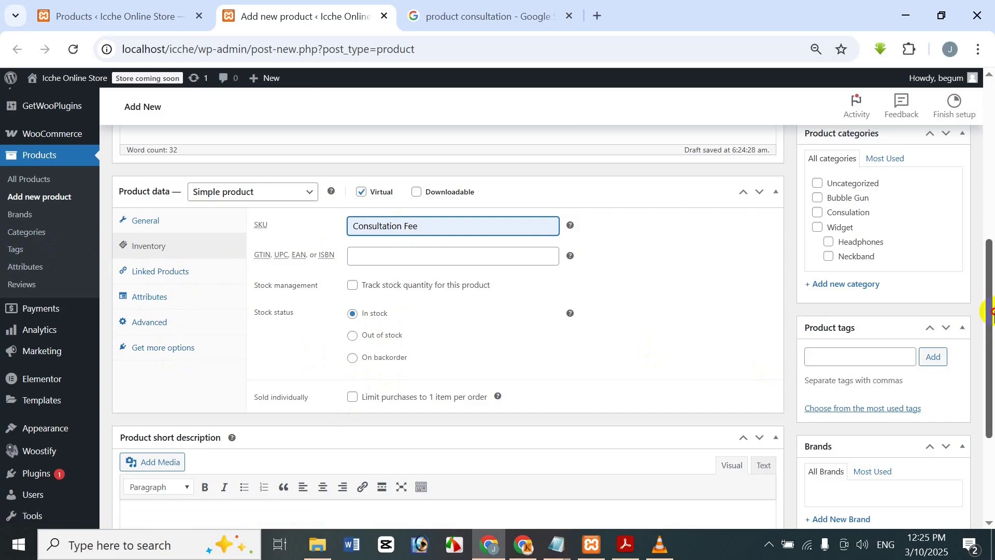
- Paste the copied product consulting definition into the product short description
drag(984, 293, 984, 418)
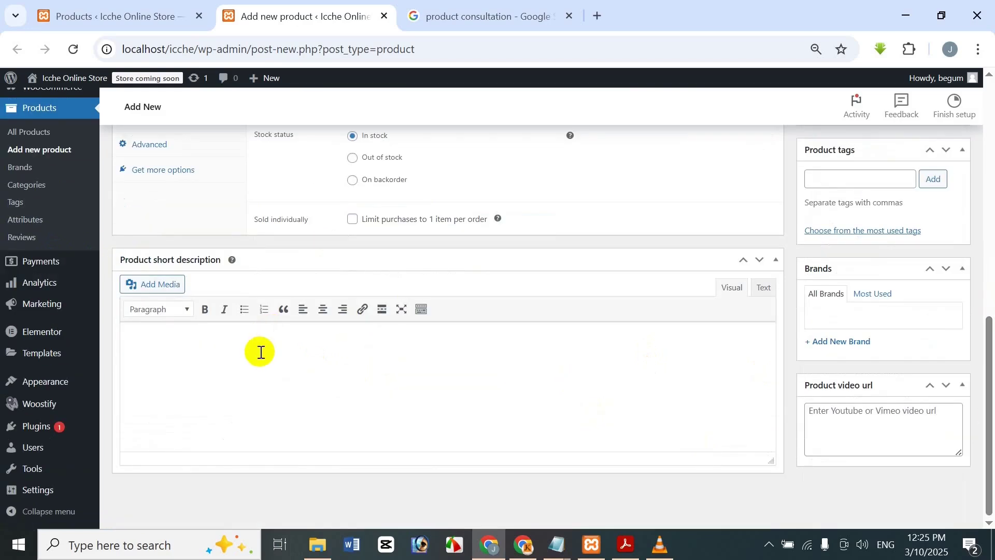
click(267, 336)
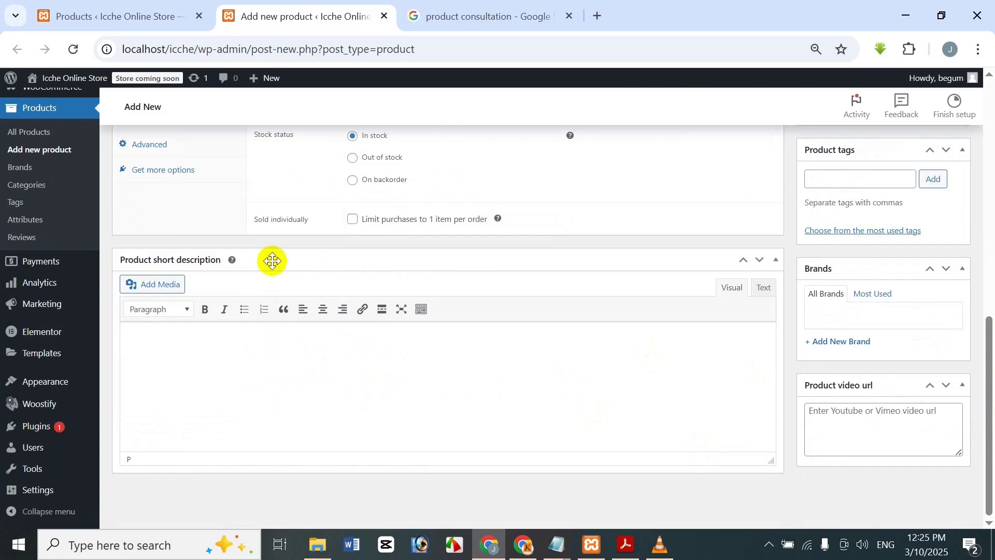
scroll(288, 290, up, 9)
scroll(321, 286, down, 3)
scroll(335, 287, down, 5)
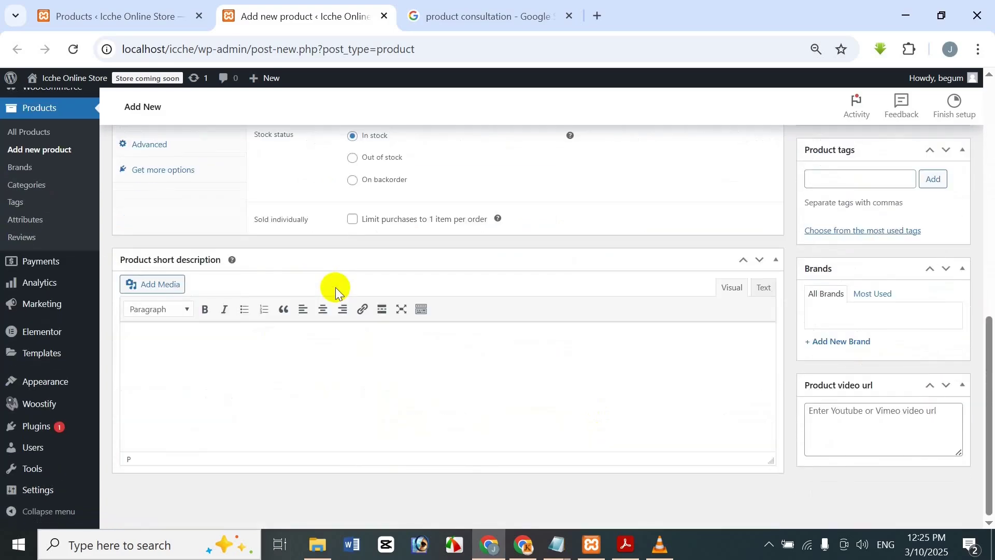
key(ctrl+v)
- Upload the Digital-Product-1 picture from the Products folder and set it as the consultation's product image
scroll(536, 346, up, 15)
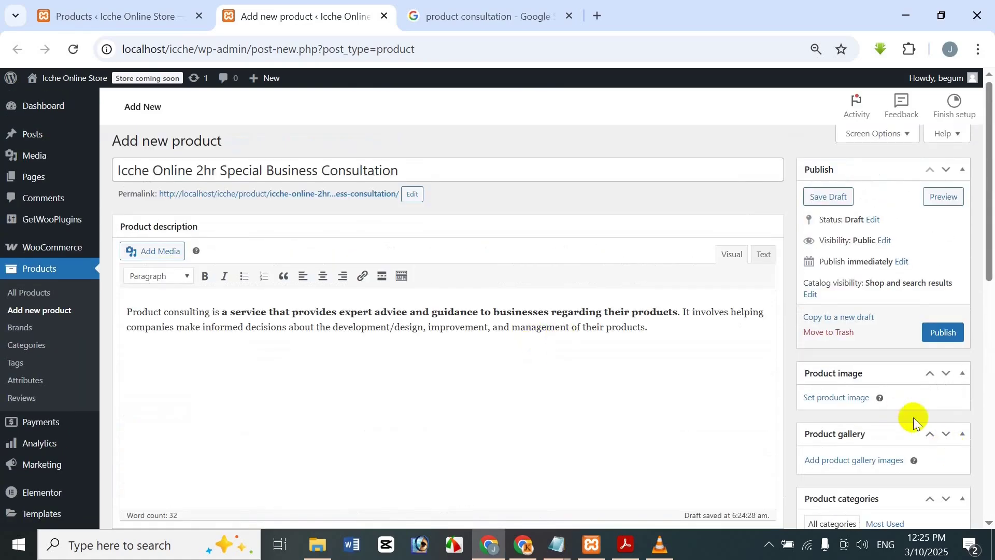
click(828, 399)
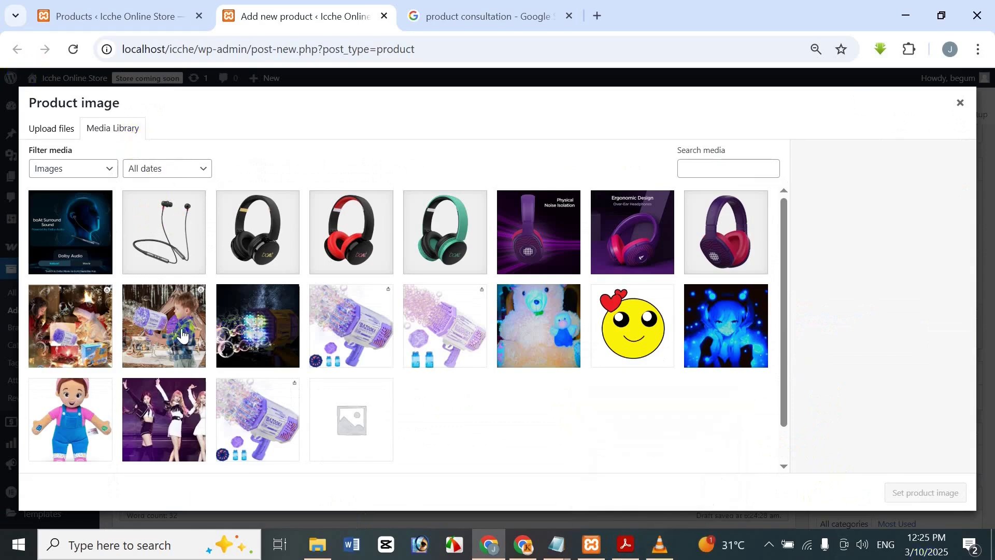
click(28, 125)
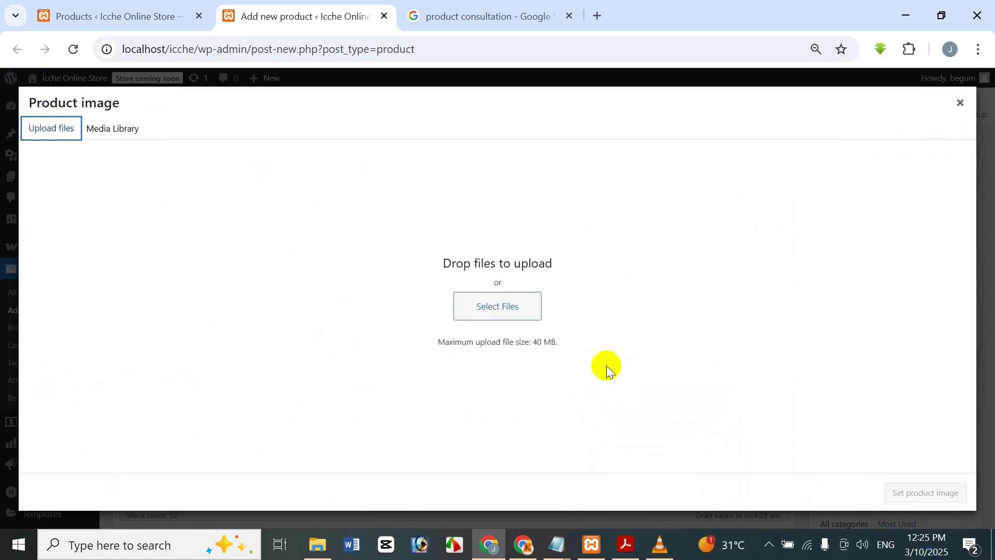
click(496, 306)
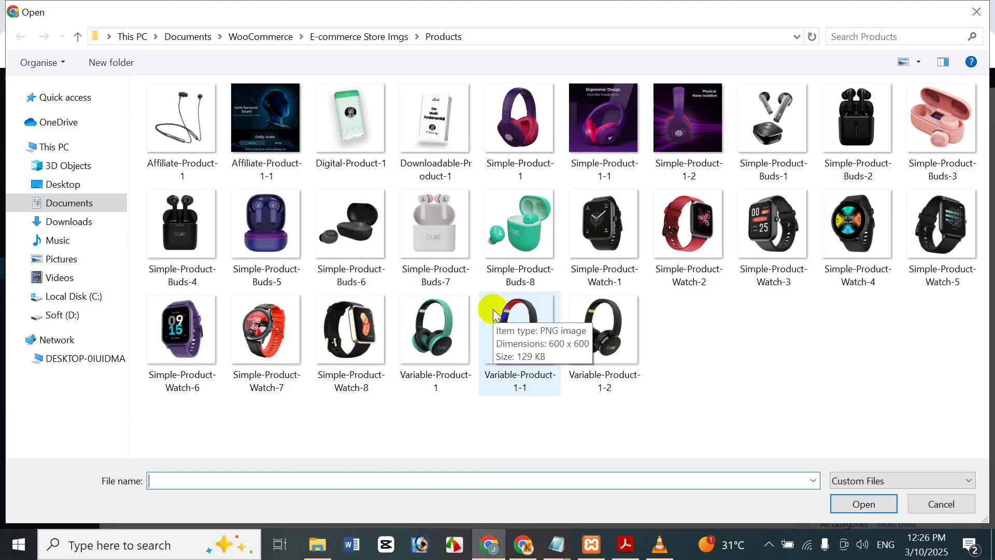
click(327, 123)
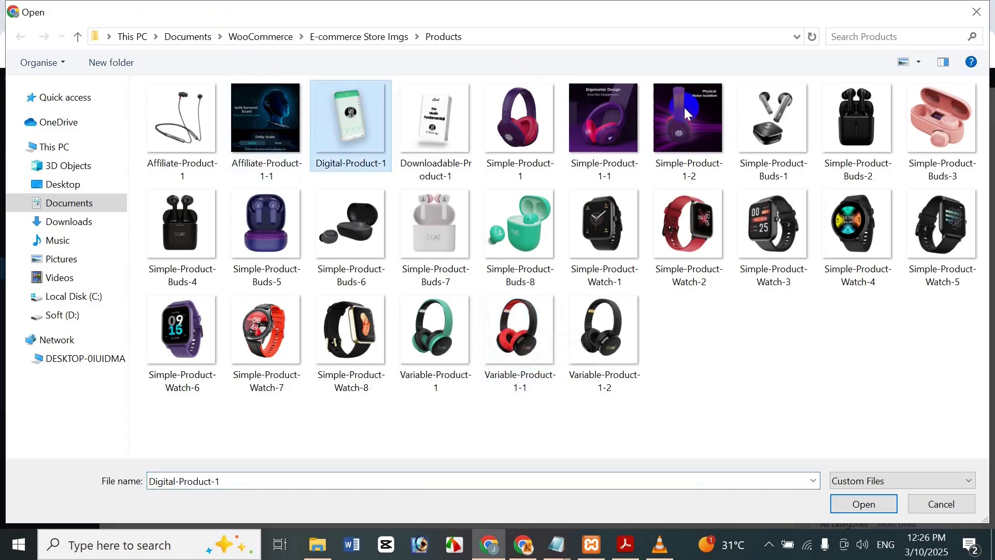
click(864, 503)
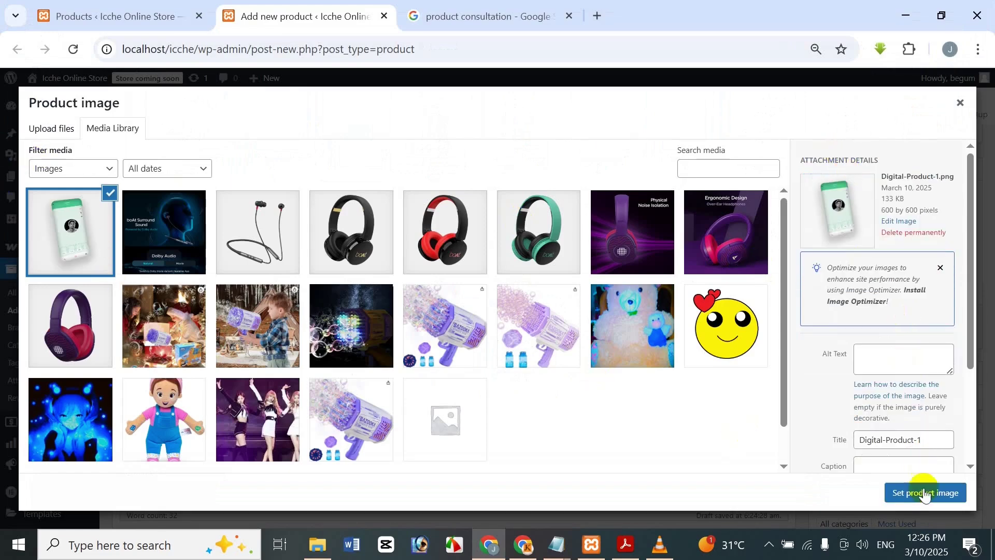
click(926, 494)
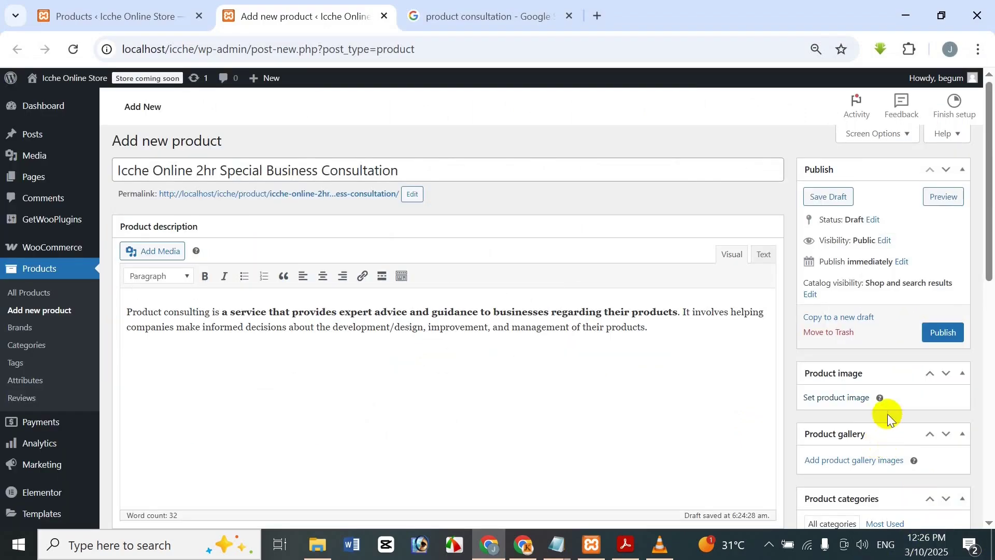
- Create a product category named "Consultation" without a parent for this product, copying the name before adding it
scroll(881, 362, down, 3)
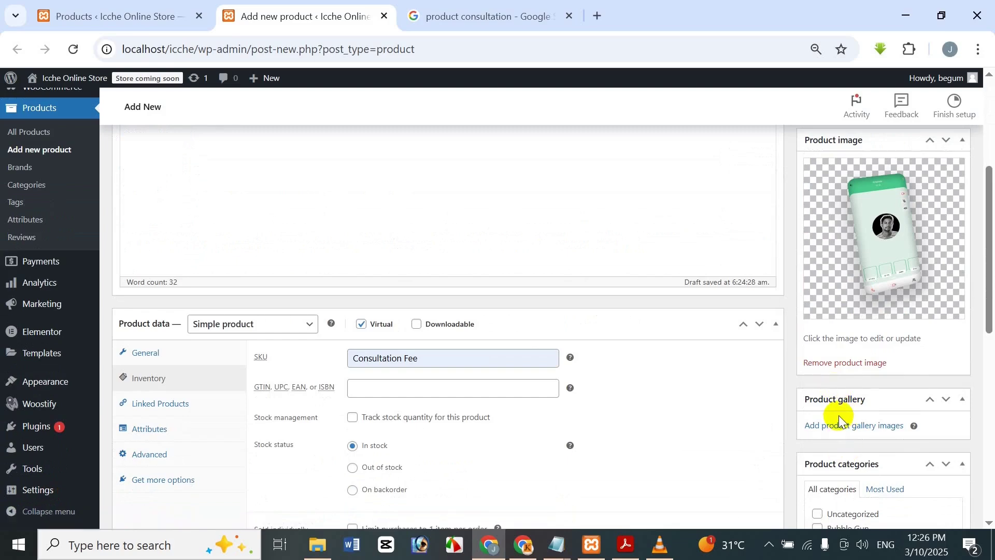
scroll(829, 435, down, 4)
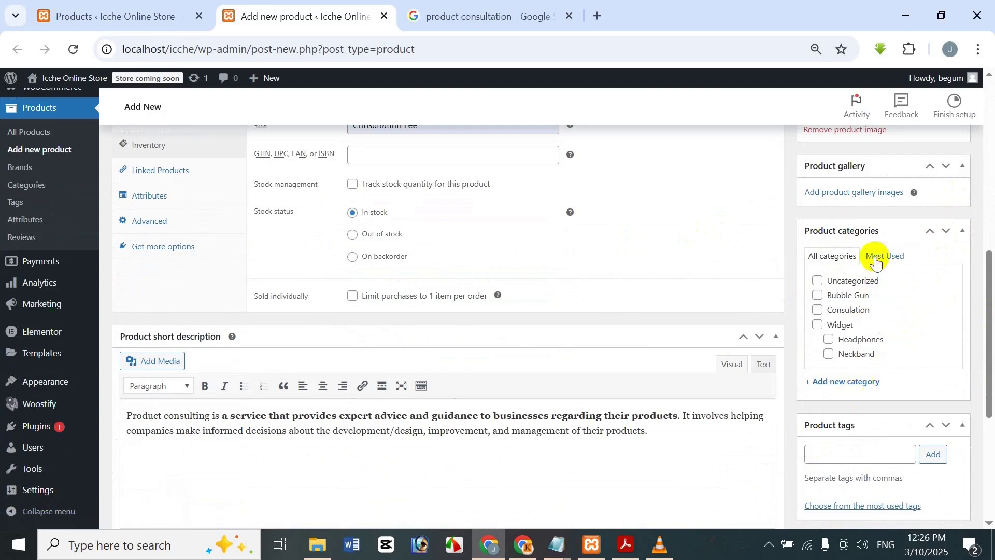
click(837, 381)
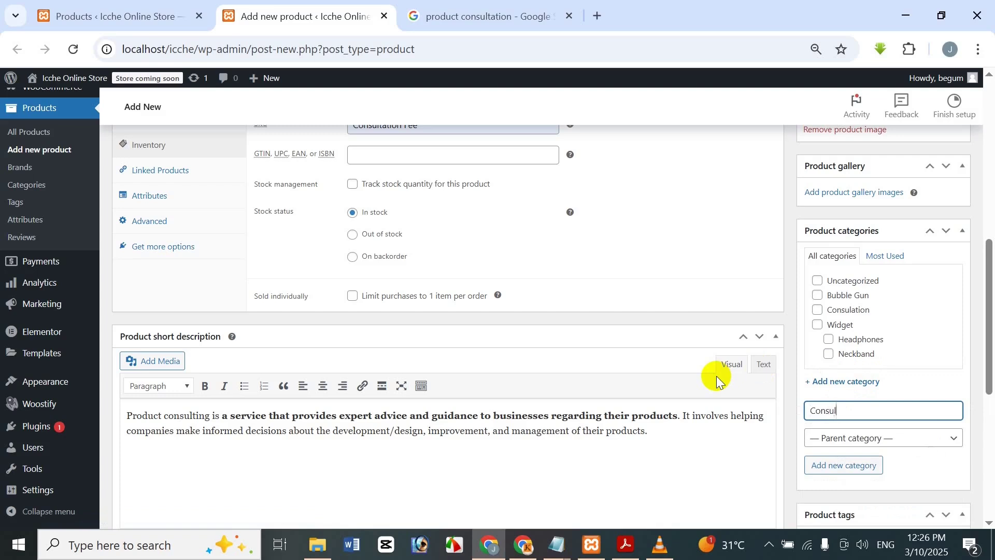
key(BackSpace)
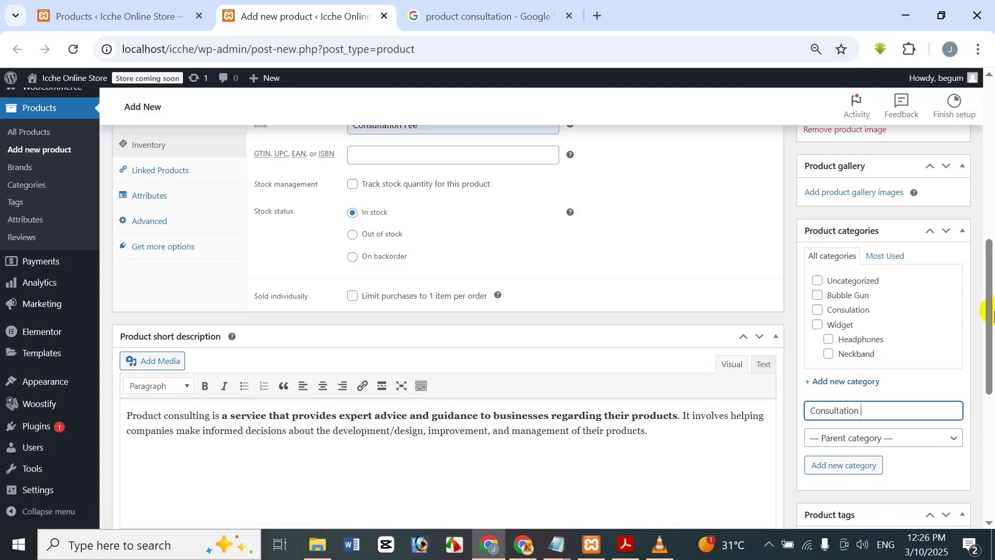
key(ctrl+a)
key(ctrl+c)
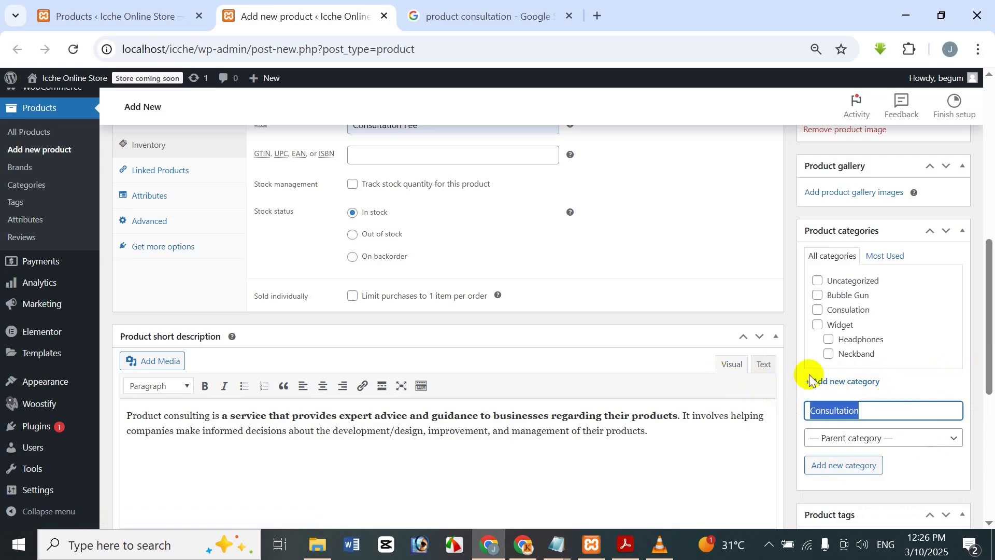
click(890, 415)
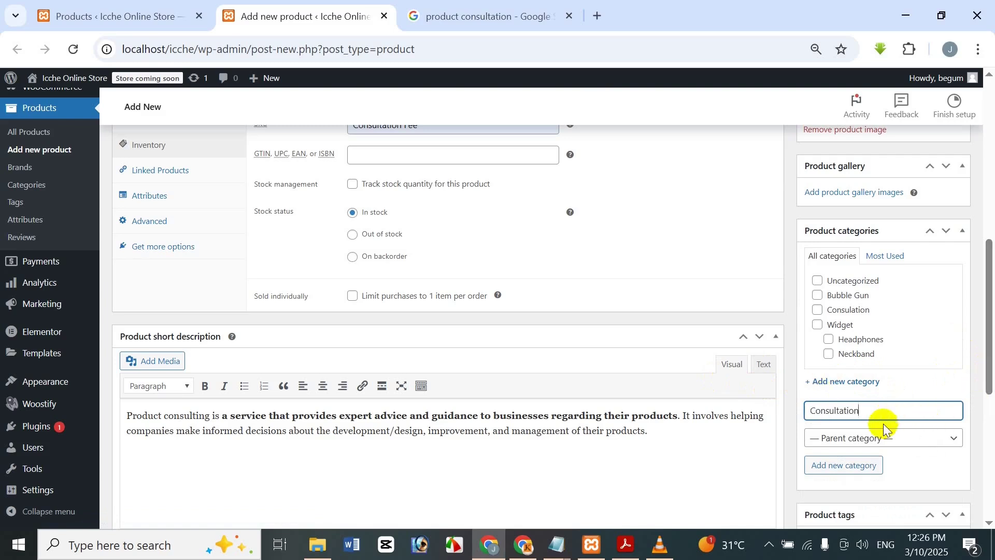
click(865, 470)
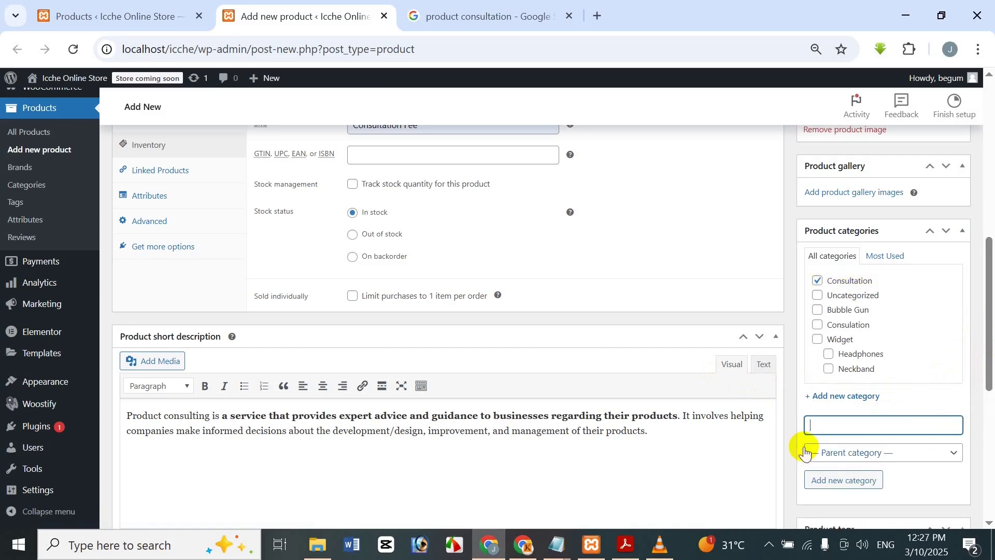
- Paste the copied word "Consultation" as a product tag and add it
drag(988, 303, 993, 363)
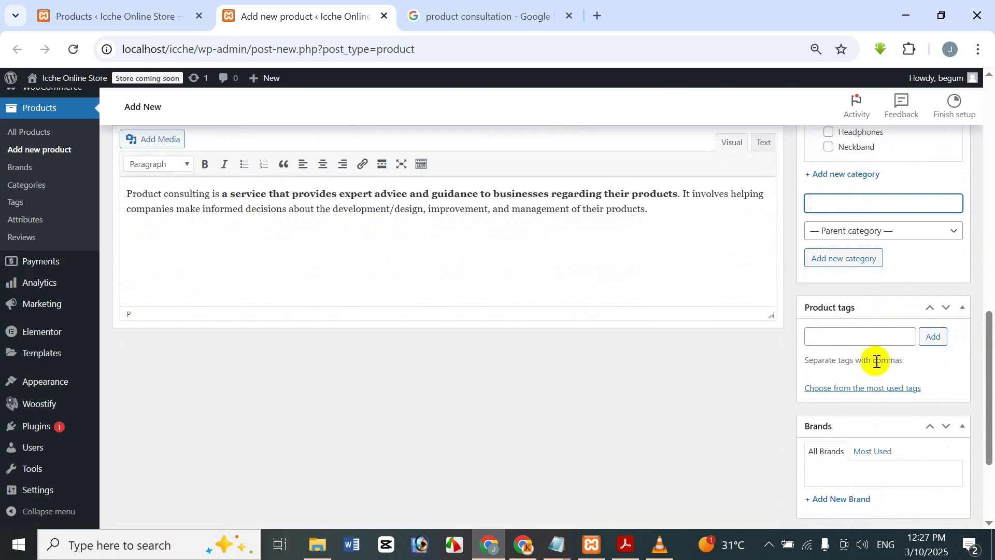
click(888, 340)
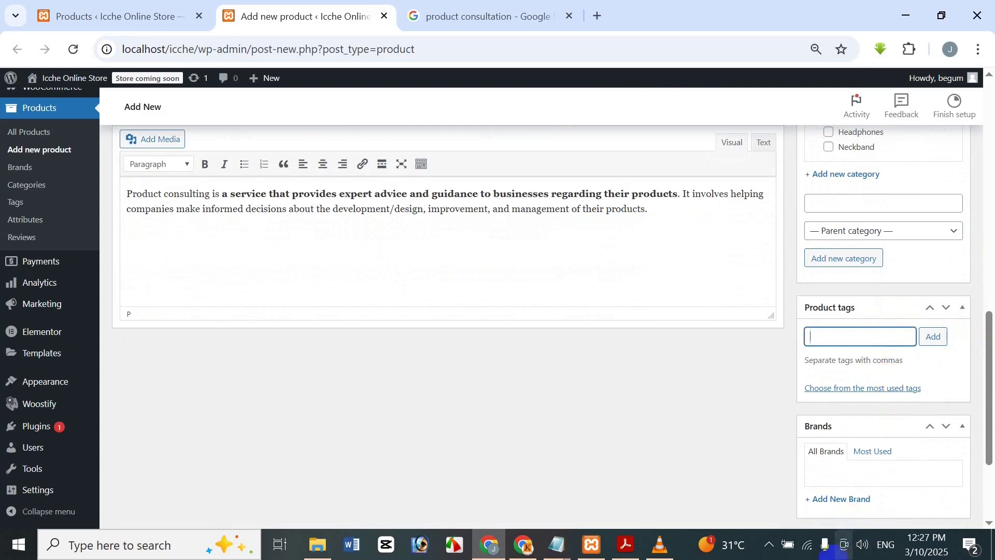
key(ctrl+v)
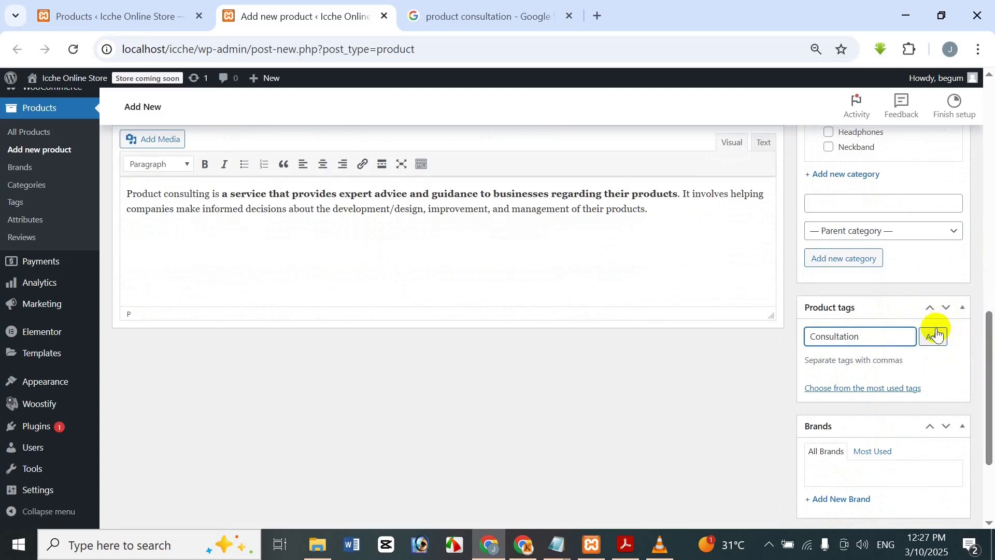
click(937, 336)
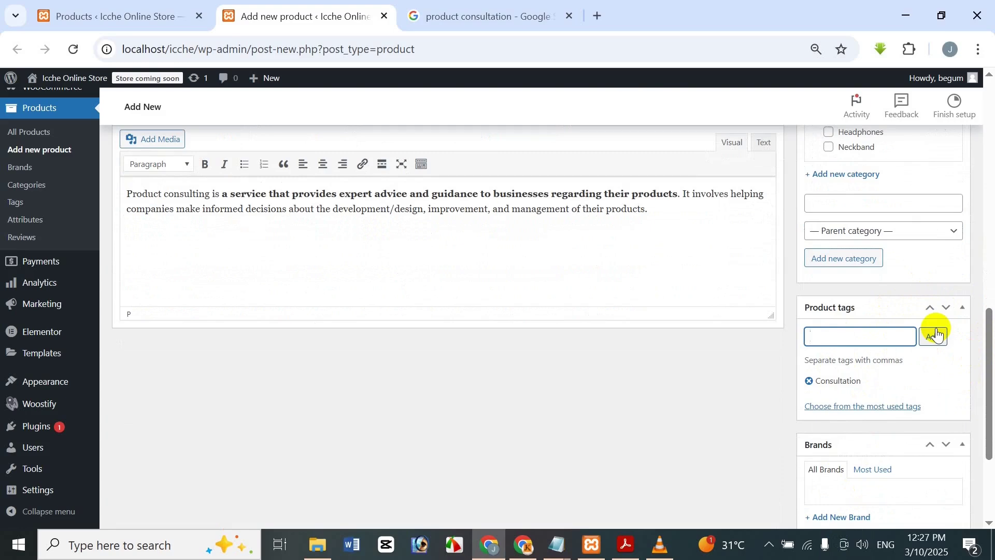
- Publish the business consultation product
scroll(929, 334, down, 3)
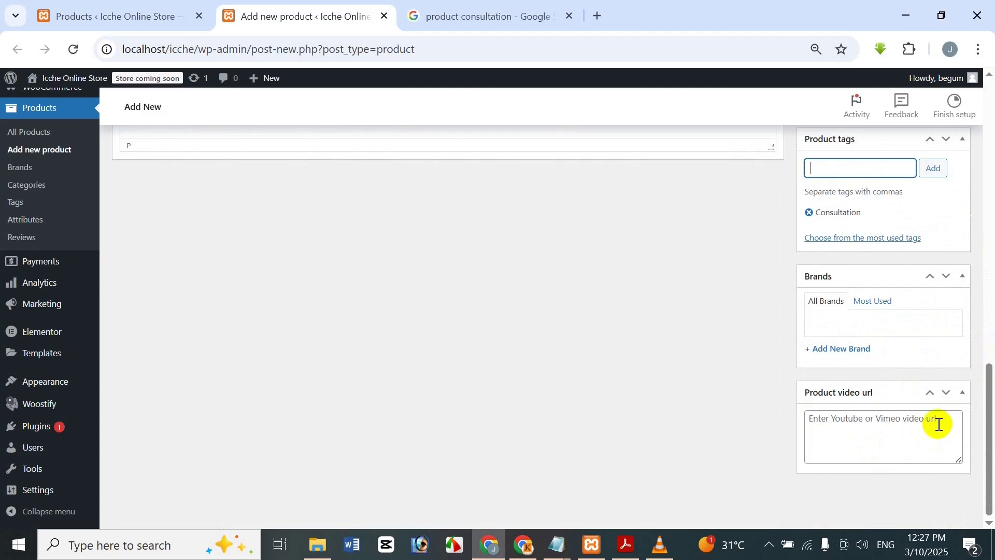
scroll(911, 402, up, 10)
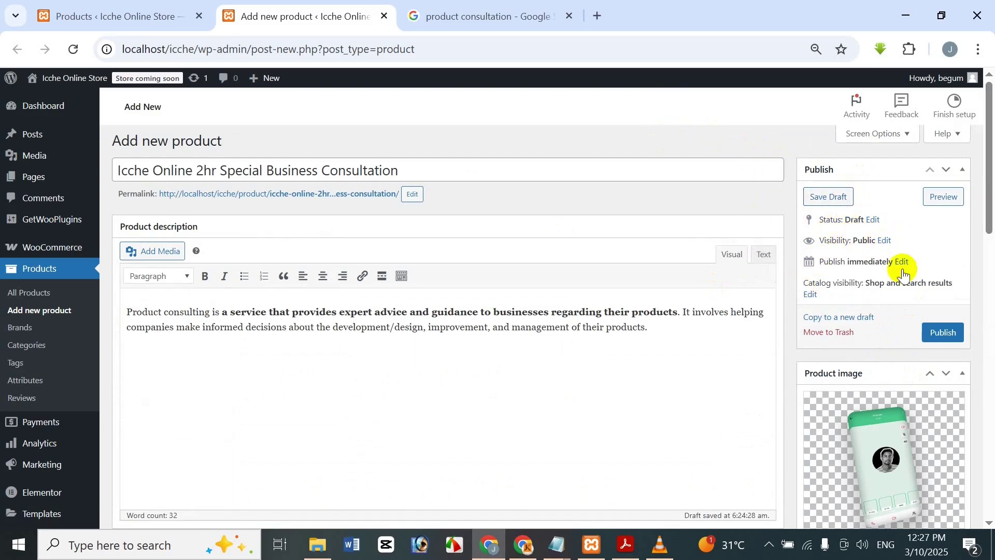
click(941, 334)
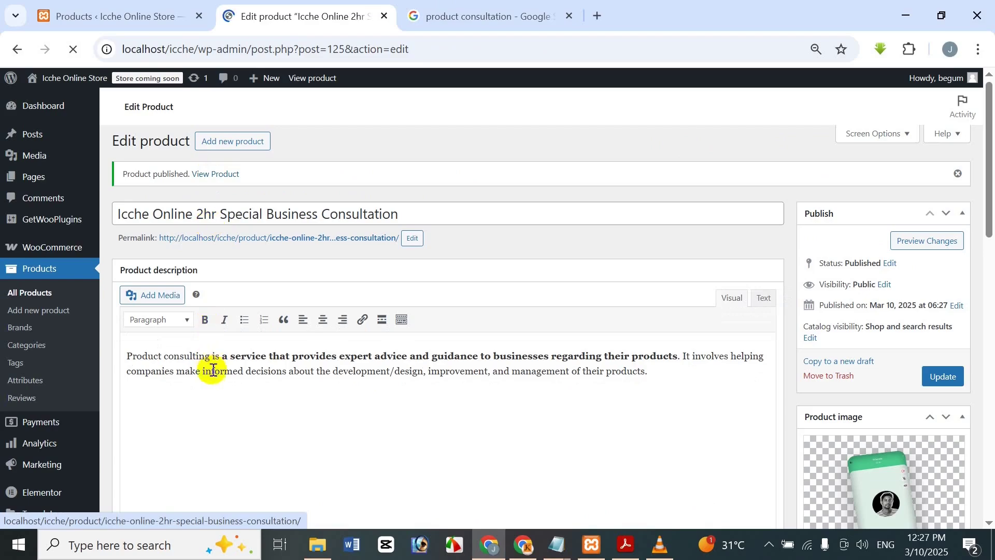
- Open the published consultation's store page in a new tab and examine its price, SKU, category, tag and description
scroll(206, 359, down, 15)
scroll(230, 172, up, 16)
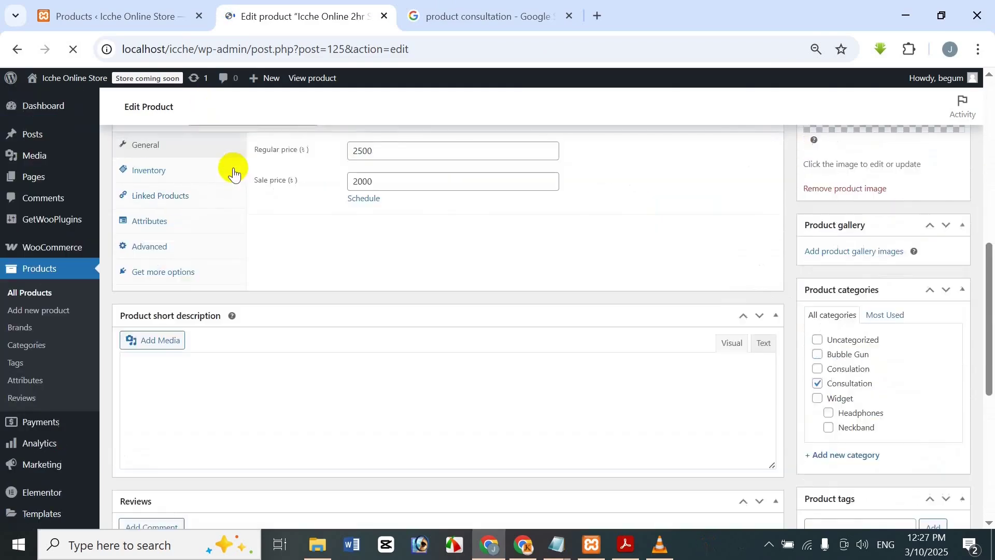
scroll(234, 168, down, 7)
scroll(235, 168, up, 7)
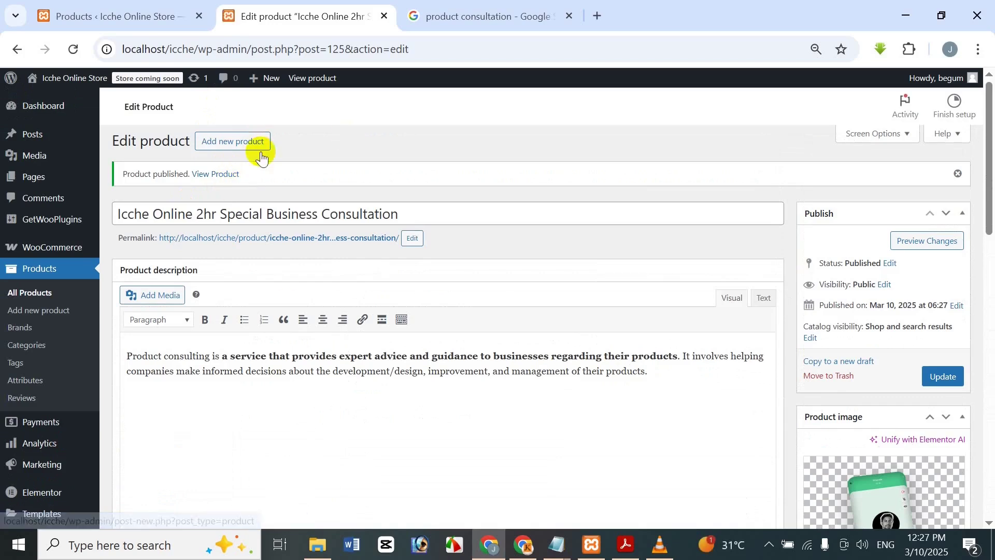
right_click(213, 178)
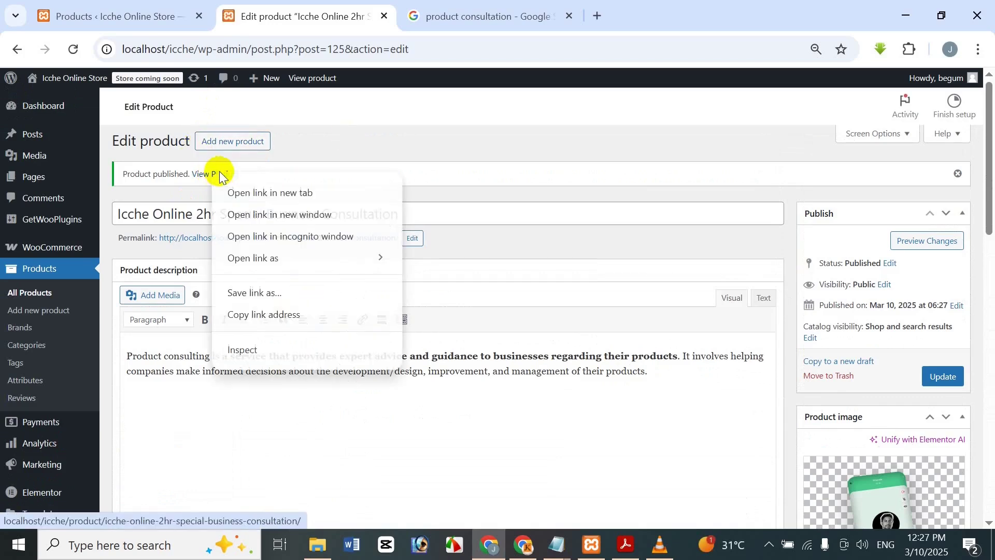
click(252, 193)
click(497, 6)
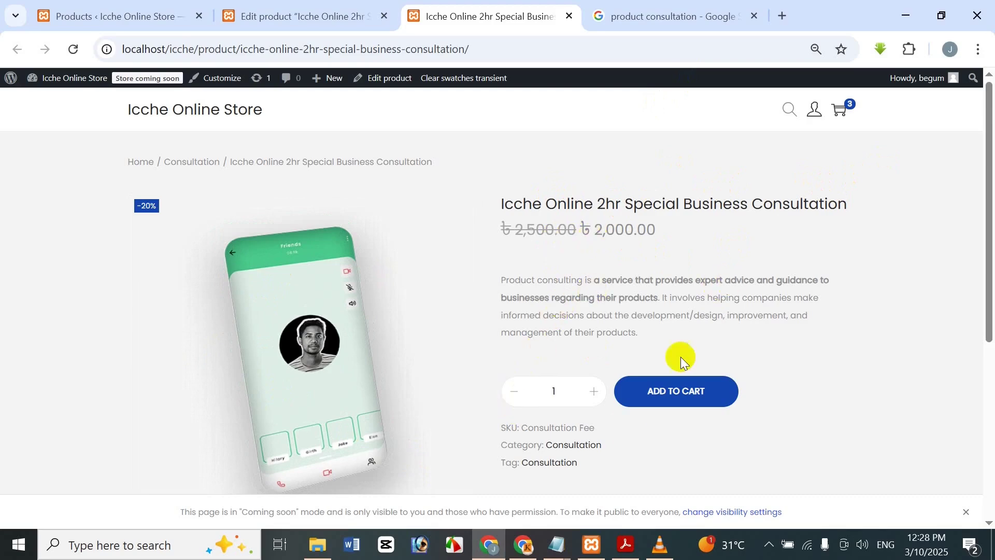
scroll(563, 279, down, 3)
scroll(560, 239, down, 3)
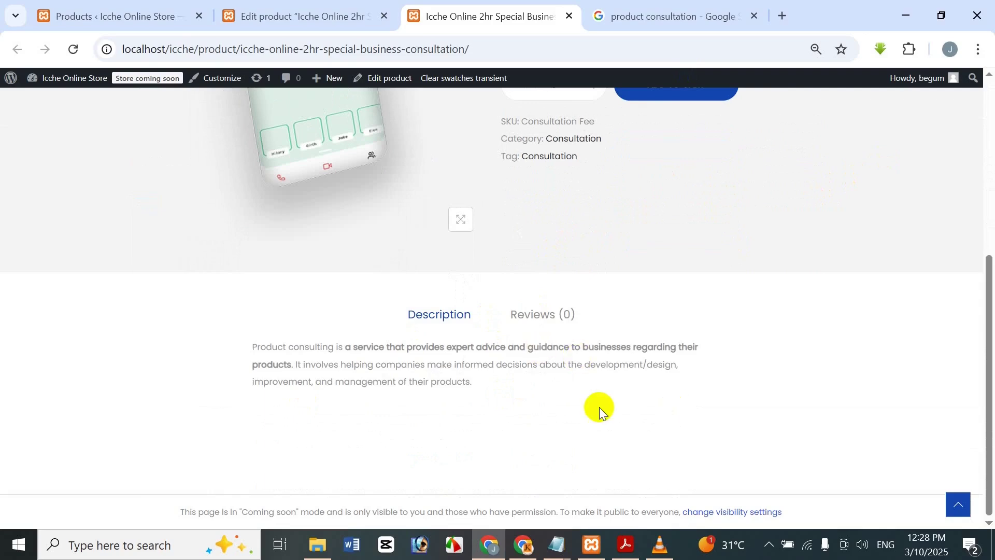
scroll(604, 417, up, 6)
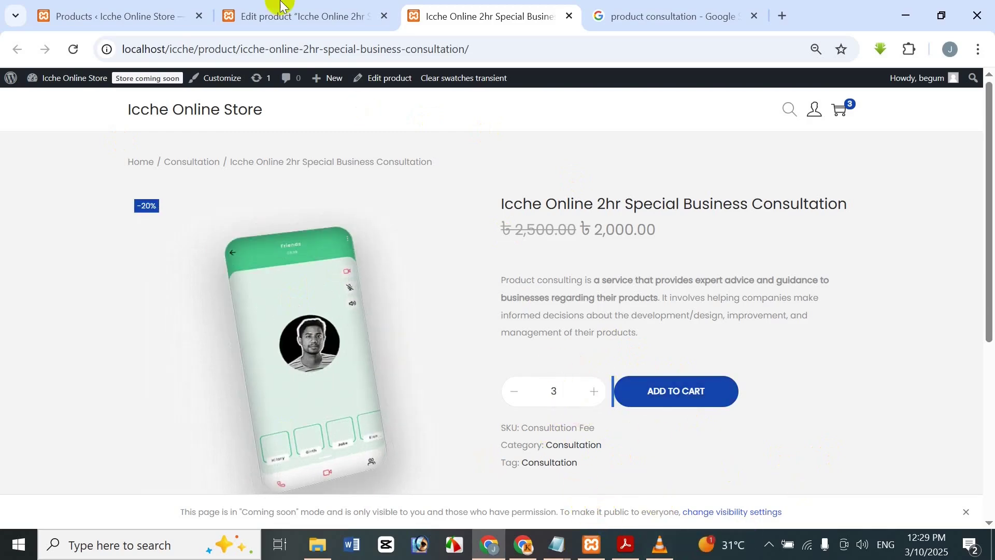
- Limit purchases of the consultation to 1 item per order in its inventory settings and update the product
click(282, 10)
scroll(256, 287, down, 5)
scroll(254, 289, down, 6)
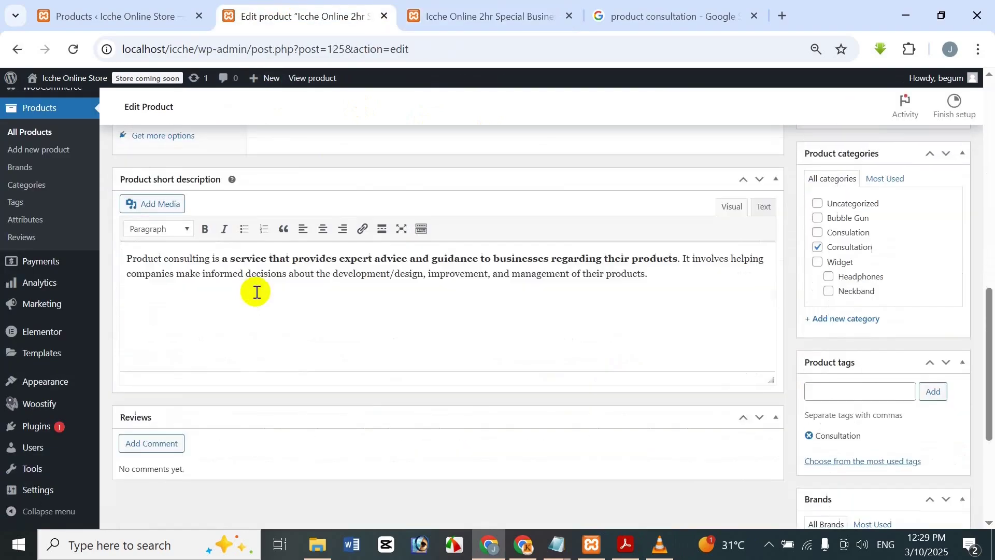
scroll(248, 294, up, 4)
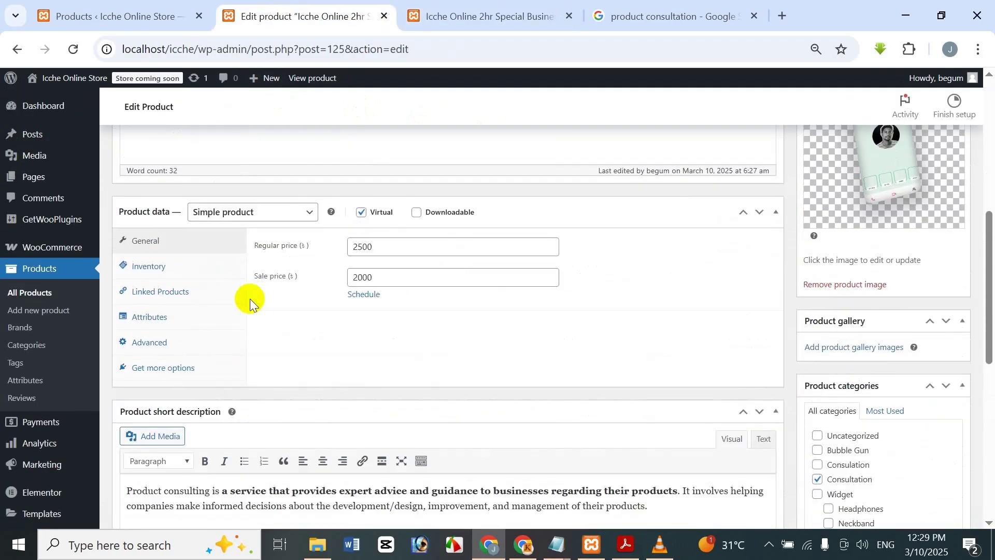
click(158, 264)
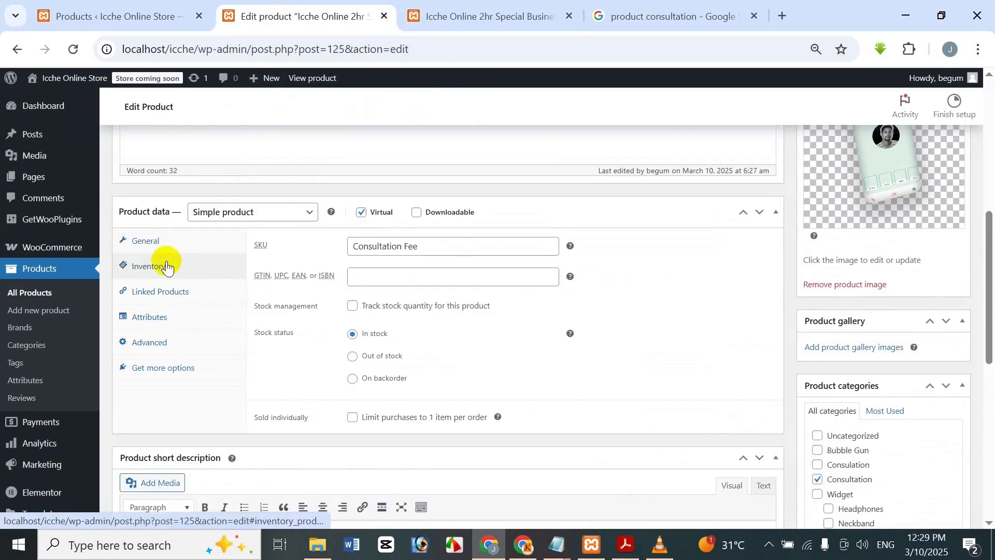
click(351, 419)
scroll(531, 334, up, 10)
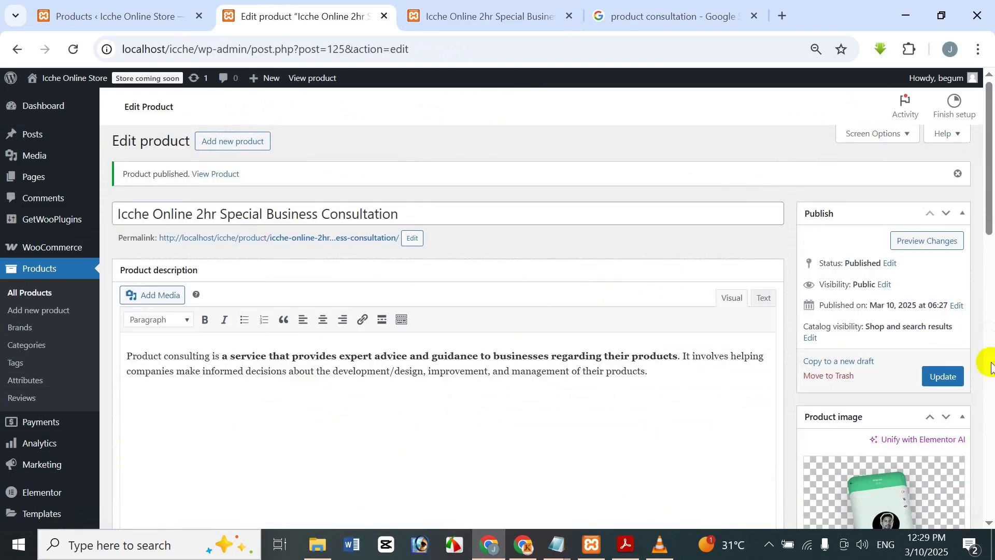
click(943, 379)
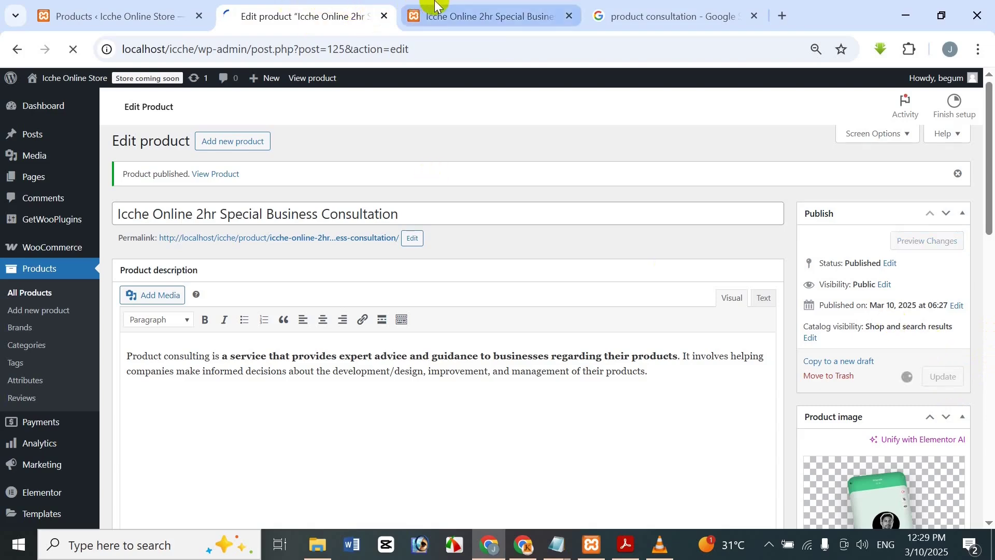
- Reload the consultation's store page and examine its purchase area for the one-per-order limit
click(460, 21)
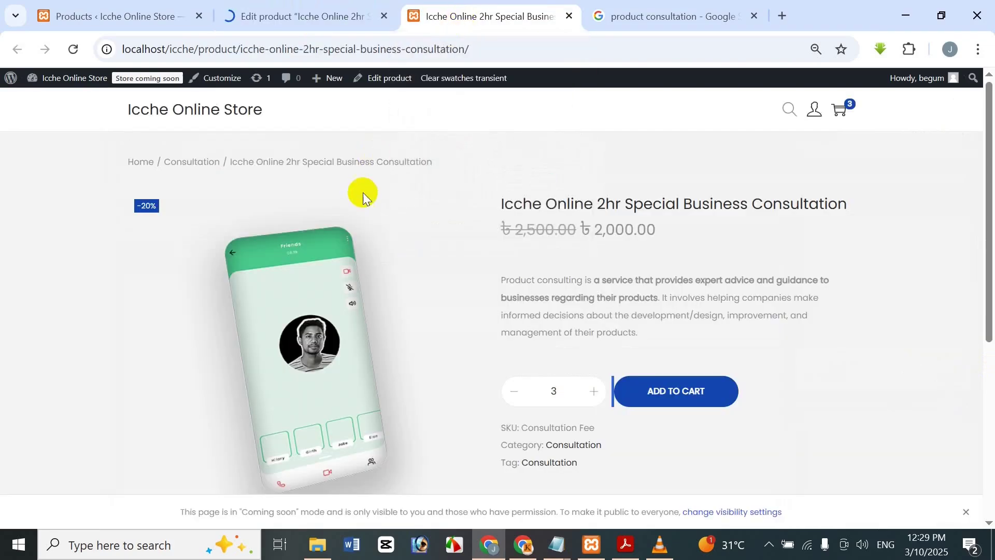
click(317, 13)
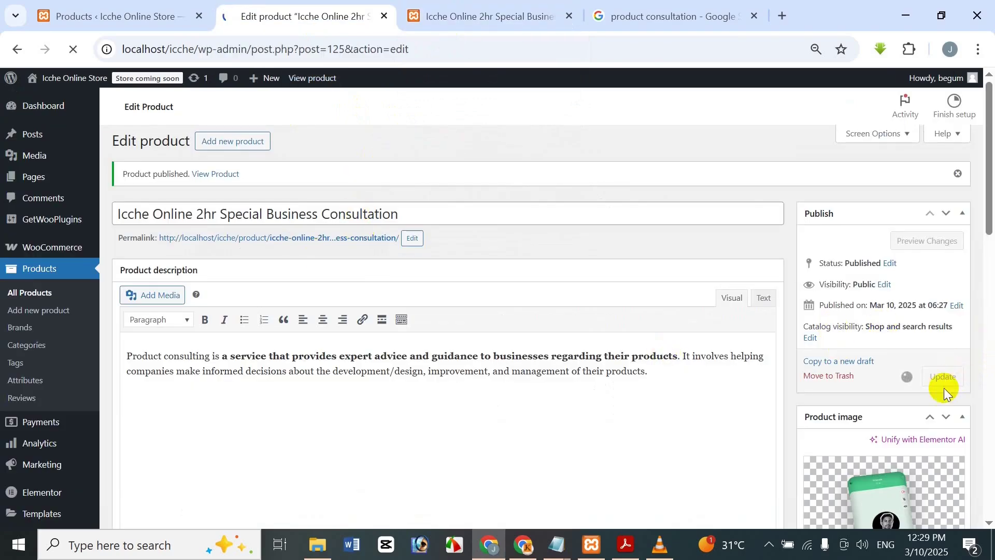
click(462, 6)
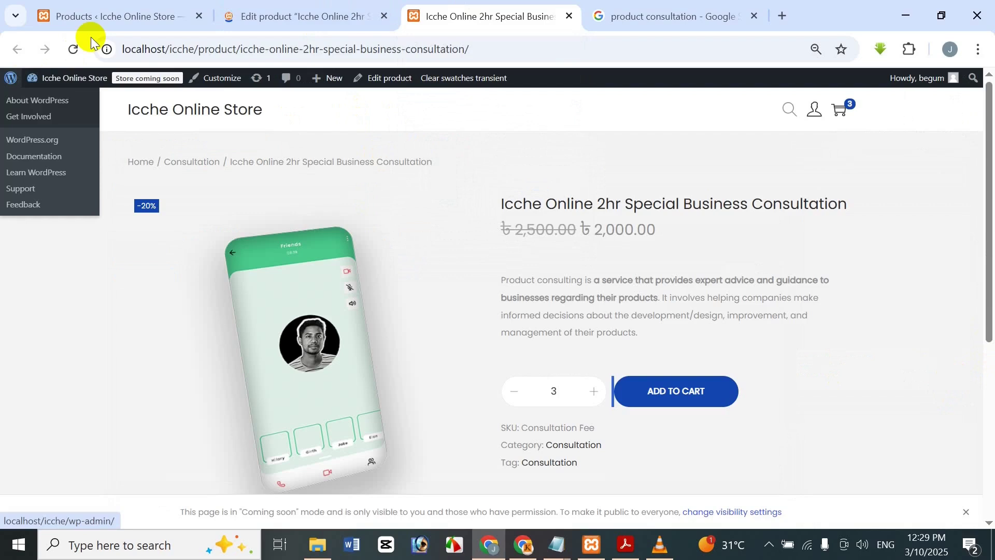
click(73, 50)
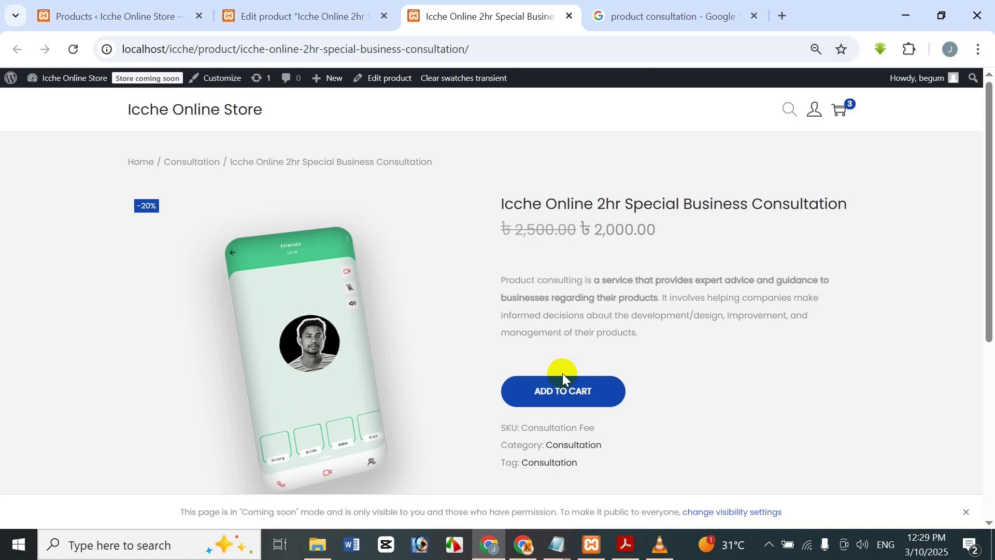
scroll(527, 282, down, 3)
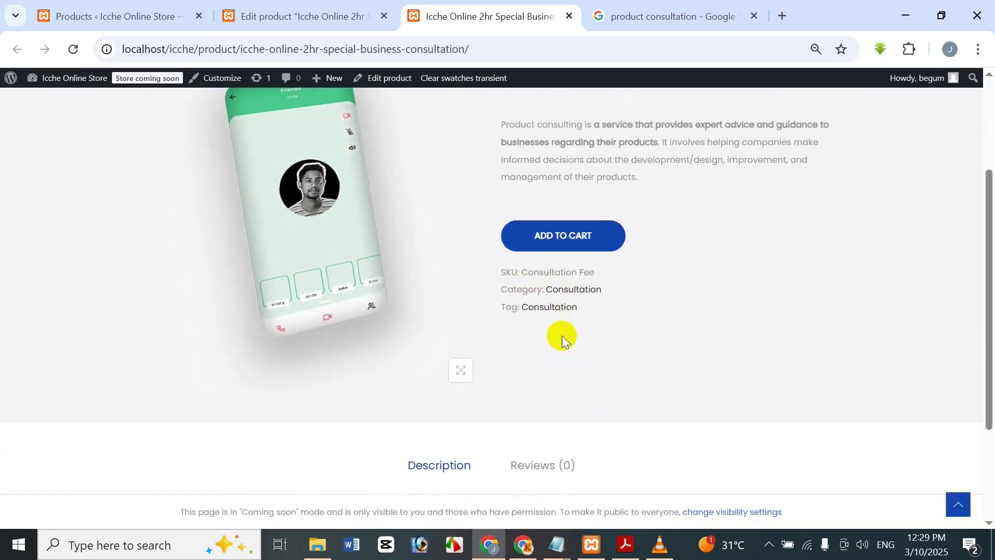
scroll(542, 285, up, 3)
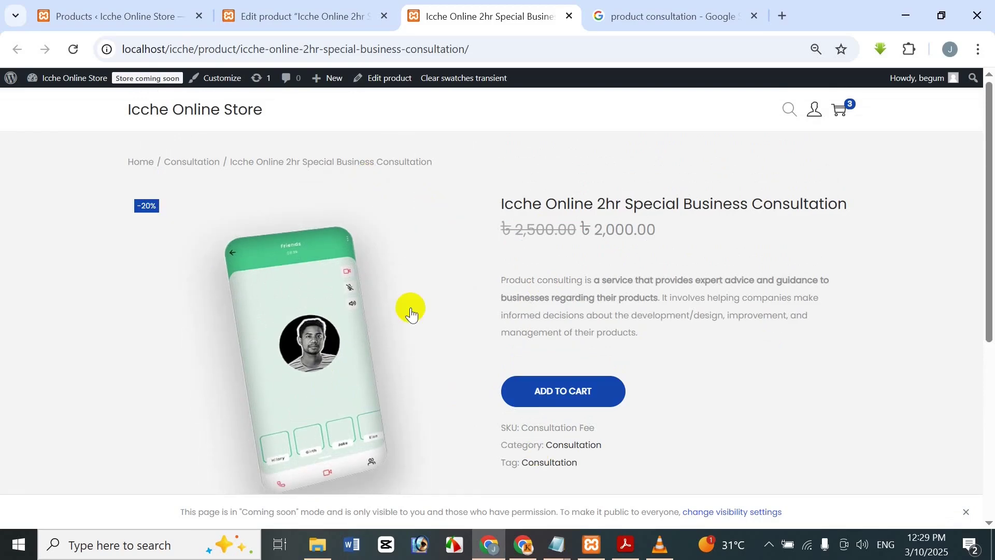
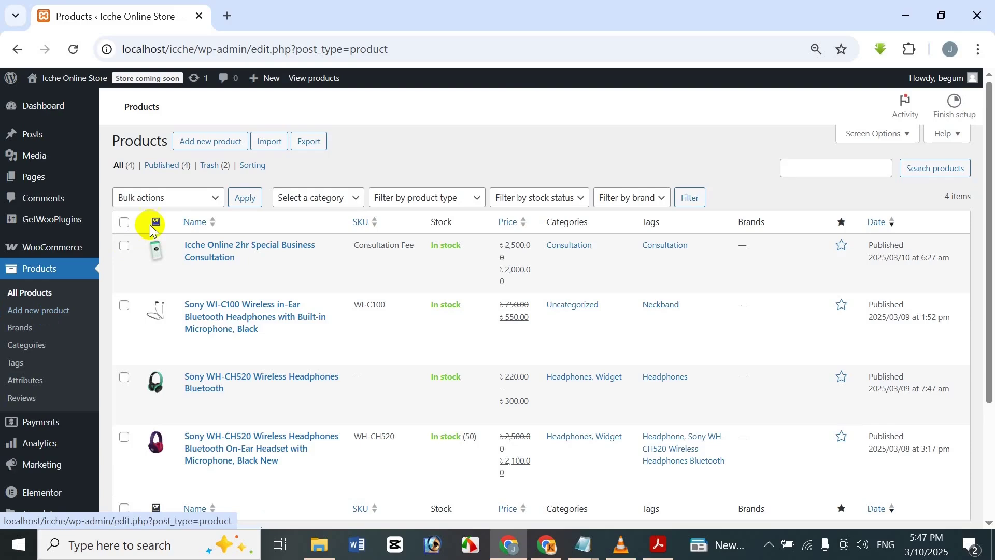
- Start a new product in a separate tab and name it "Icche Online E-Books"
scroll(285, 313, down, 1)
scroll(285, 313, up, 1)
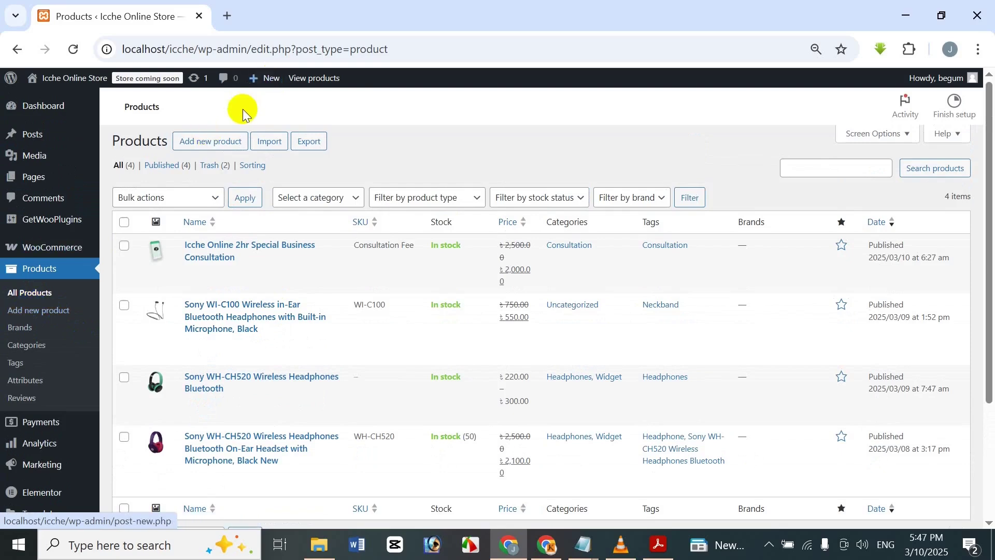
right_click(238, 146)
click(267, 159)
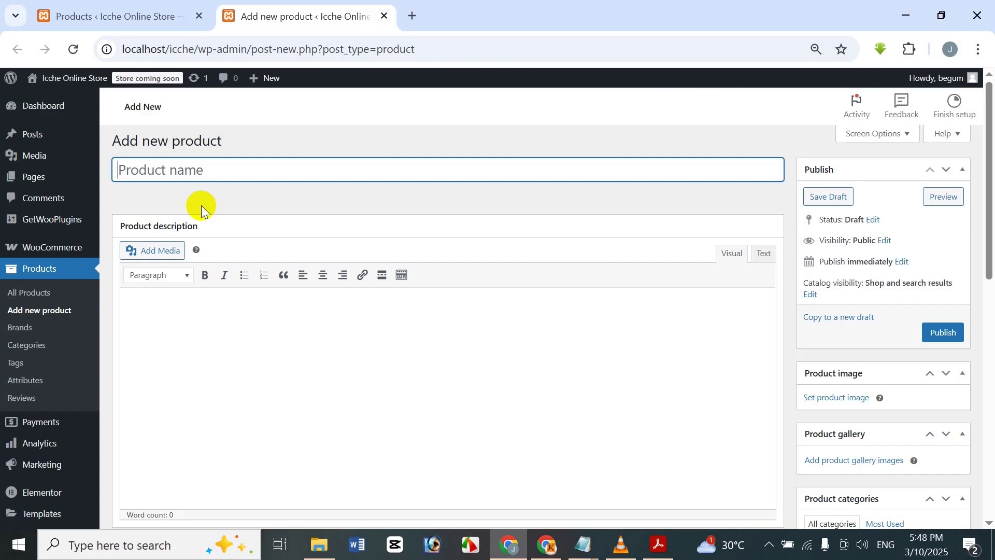
text(I)
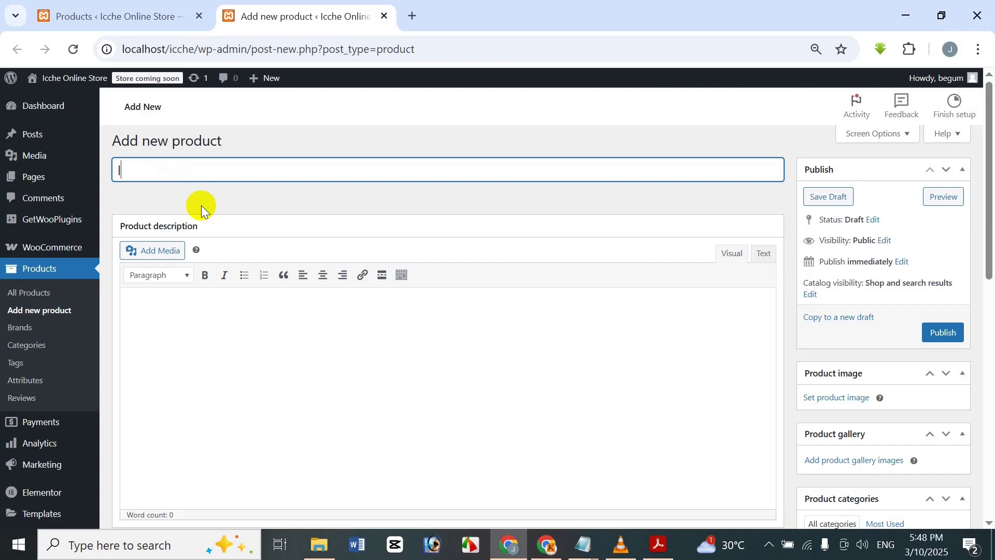
text(cche Online E-Books)
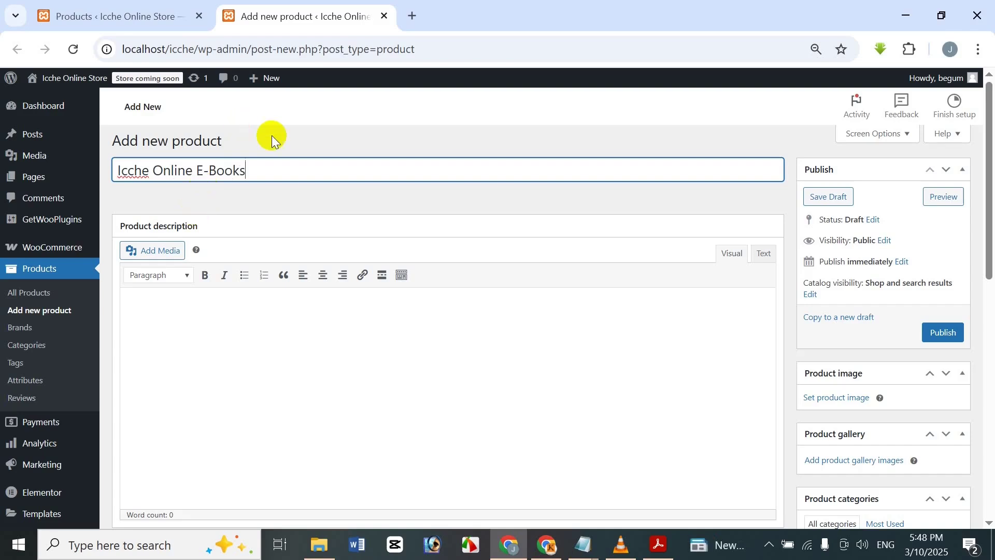
- Open the Sony WI-C100 headphones product for editing in a new tab, leaving the e-book product's empty description ready for text
click(185, 331)
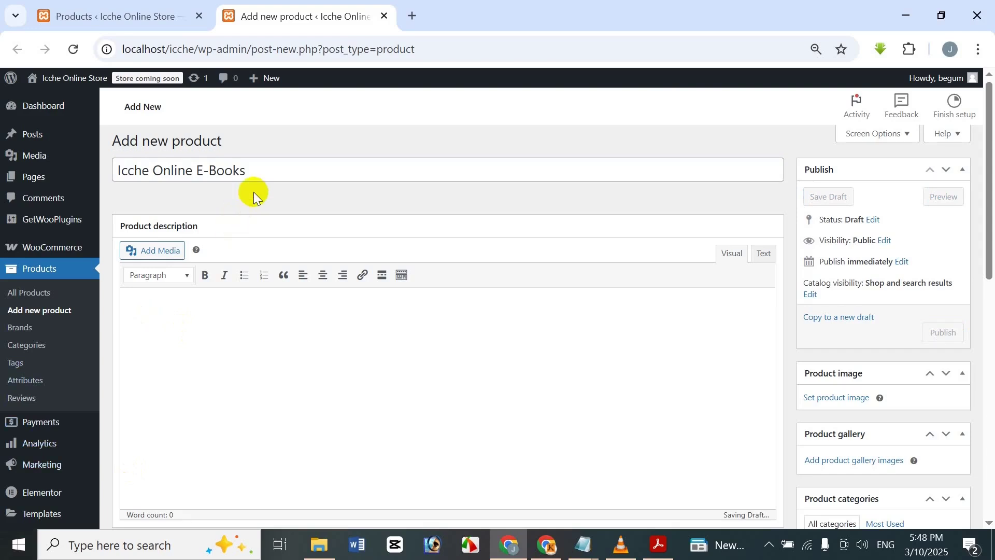
click(171, 16)
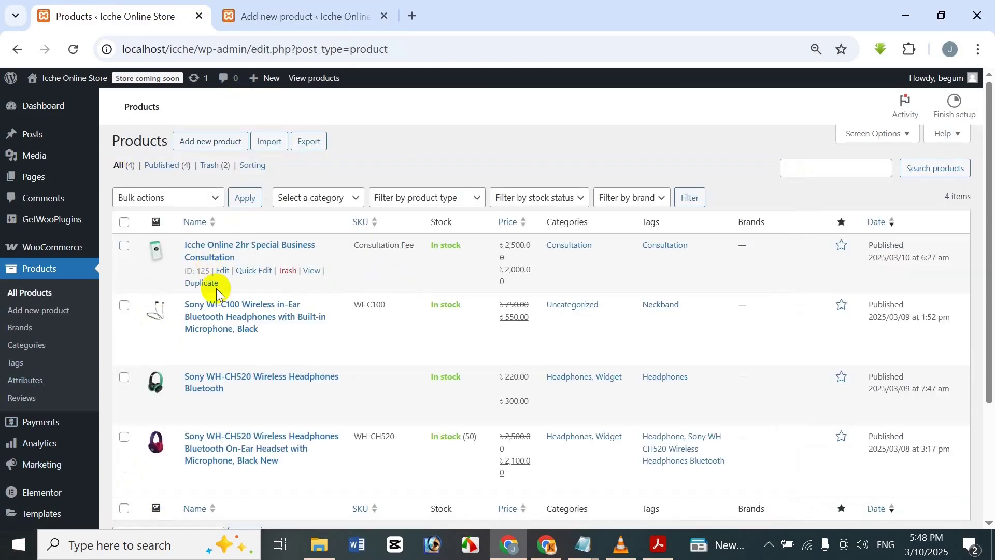
click(76, 348)
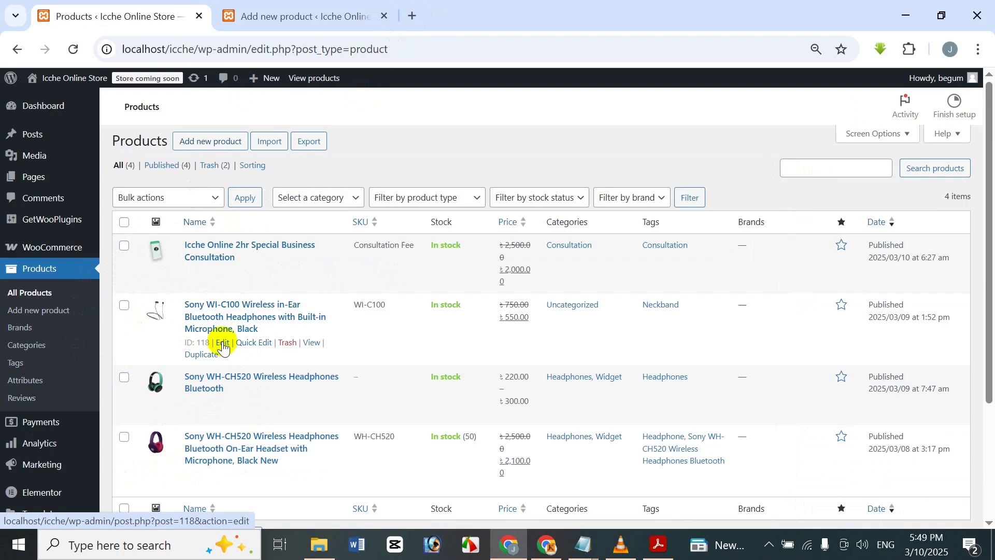
right_click(222, 347)
click(322, 163)
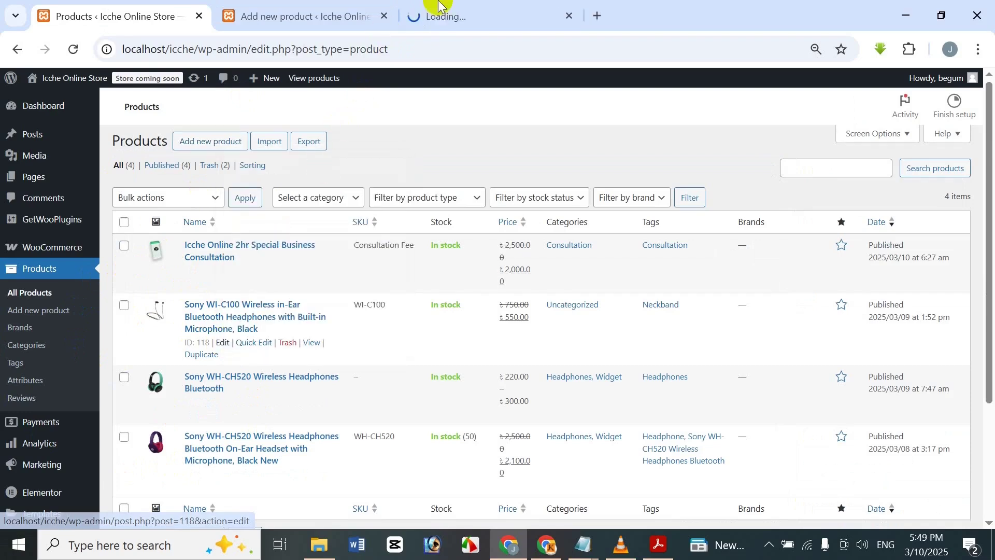
click(443, 10)
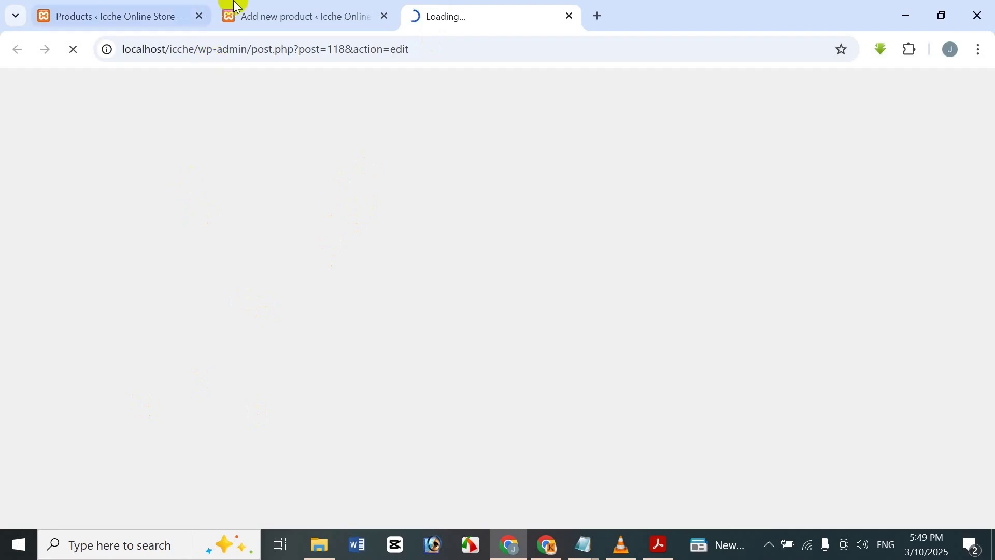
click(255, 7)
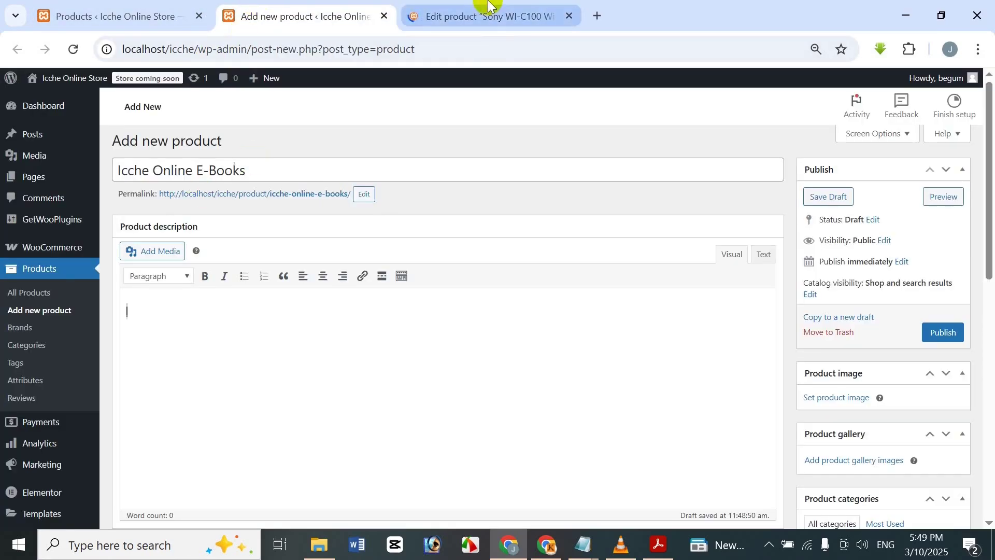
click(485, 8)
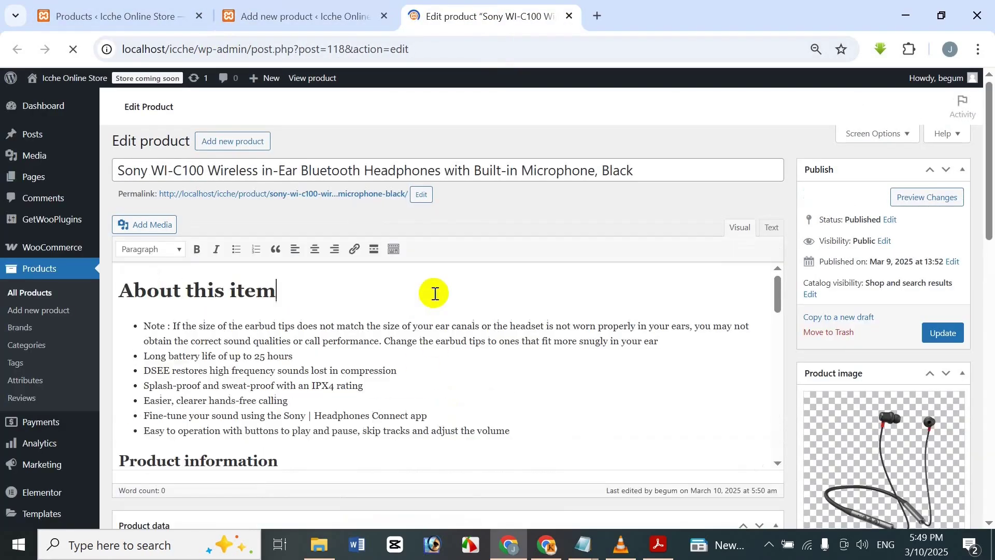
- Copy the entire product description of the Sony WI-C100 headphones into the e-book product's description
key(ctrl+a)
key(ctrl+c)
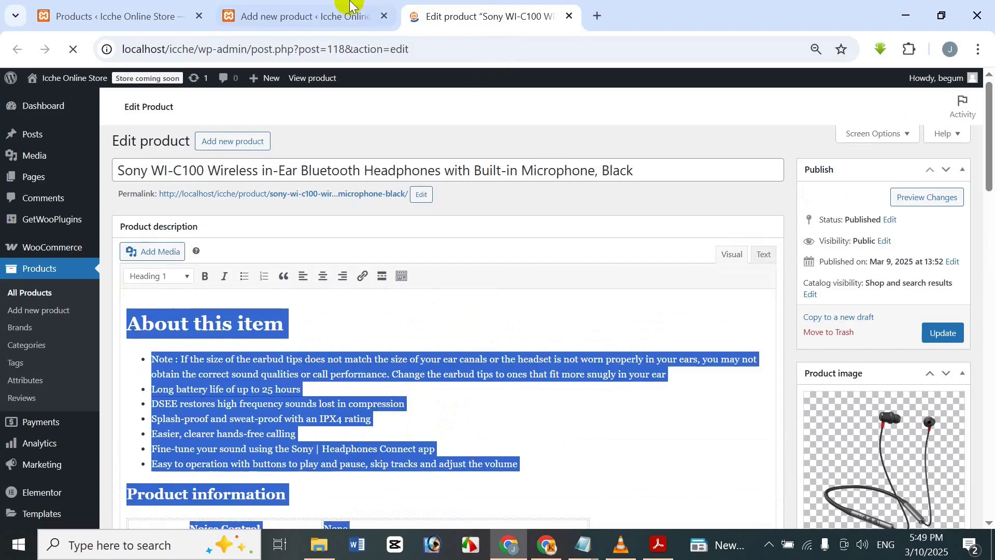
click(355, 11)
key(ctrl+v)
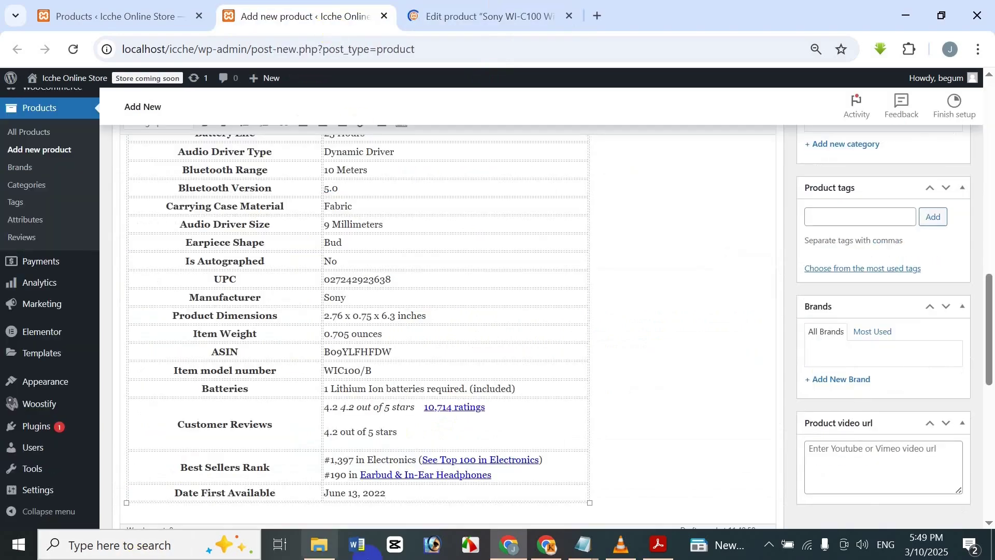
- Copy the Sony WI-C100 headphones' full short description into the e-book product's short description
click(485, 13)
scroll(496, 267, down, 15)
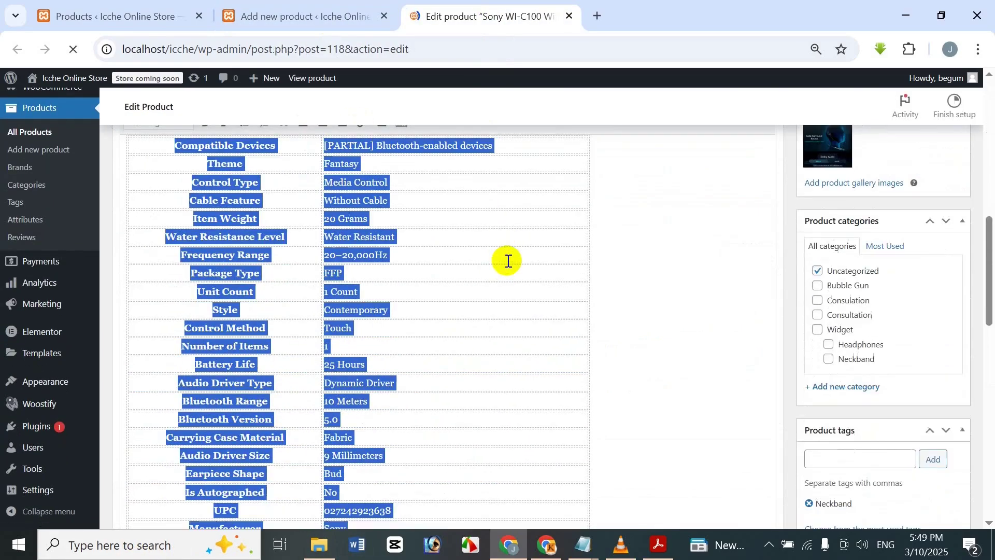
scroll(514, 254, down, 3)
click(507, 321)
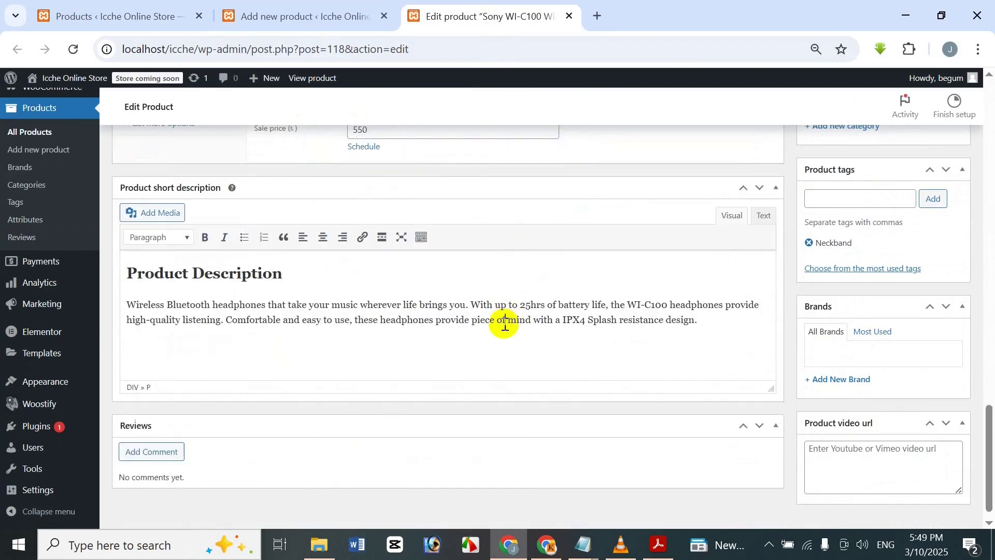
key(ctrl+a)
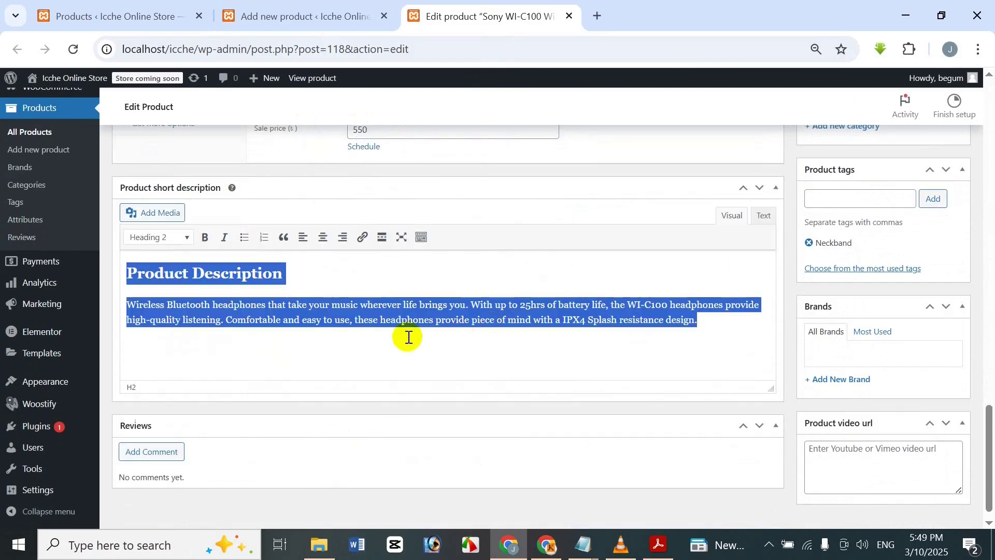
click(346, 13)
scroll(457, 249, down, 5)
scroll(373, 473, down, 1)
click(389, 413)
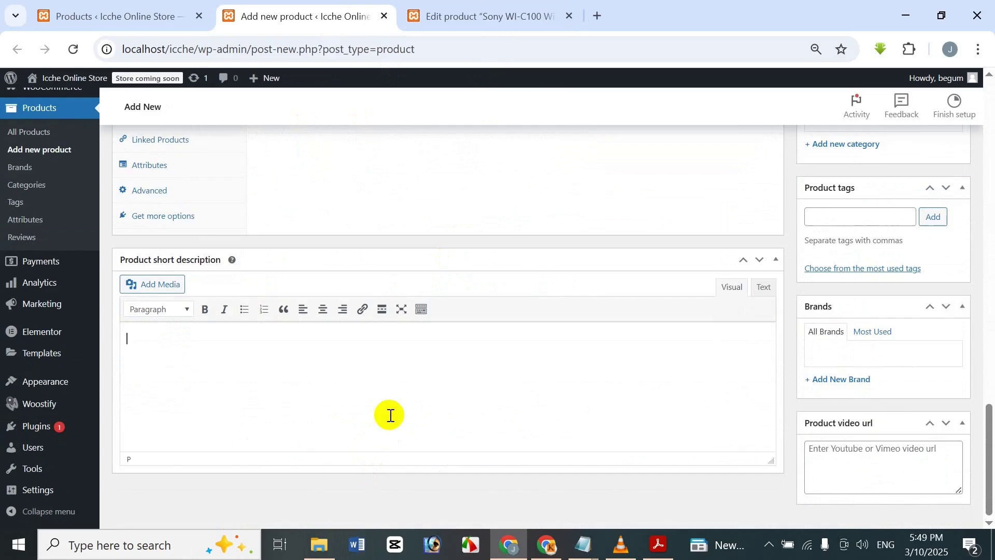
text(Product Description Wireless Bluetooth headphones that take your music wherever life brings you. With up to 25 hours of battery life, the WI-C100 headphones provide high-quality listening. Comfortable and easy to use, these headphones provide peace of mind with a IPX4 splash resistance design.)
- Keep the e-book as a simple product and mark it as both Virtual and Downloadable
scroll(382, 447, up, 5)
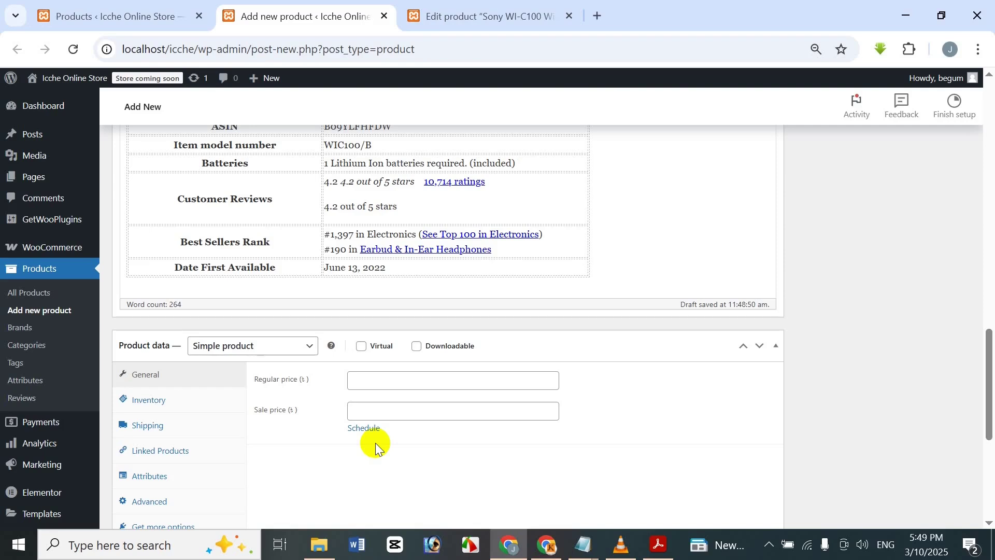
click(309, 346)
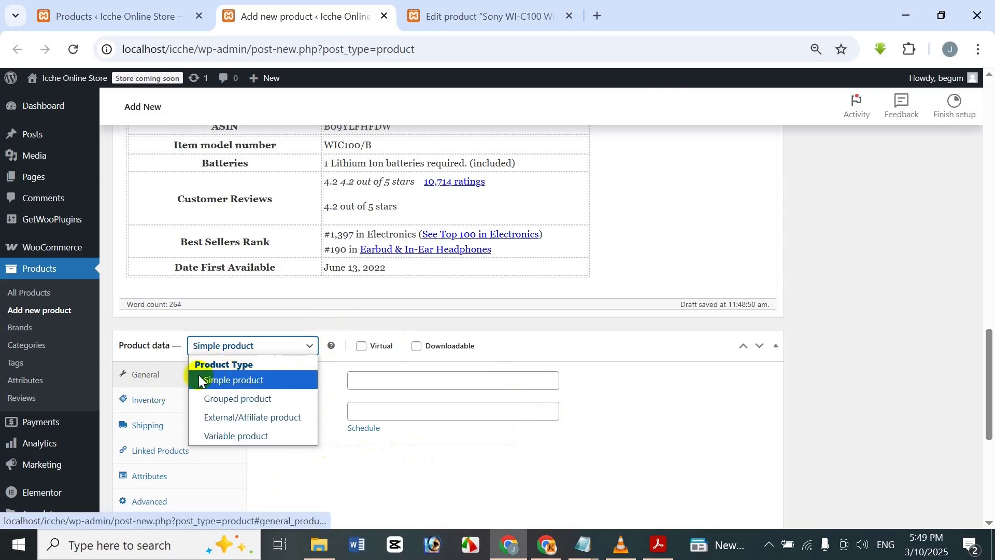
click(516, 343)
click(517, 342)
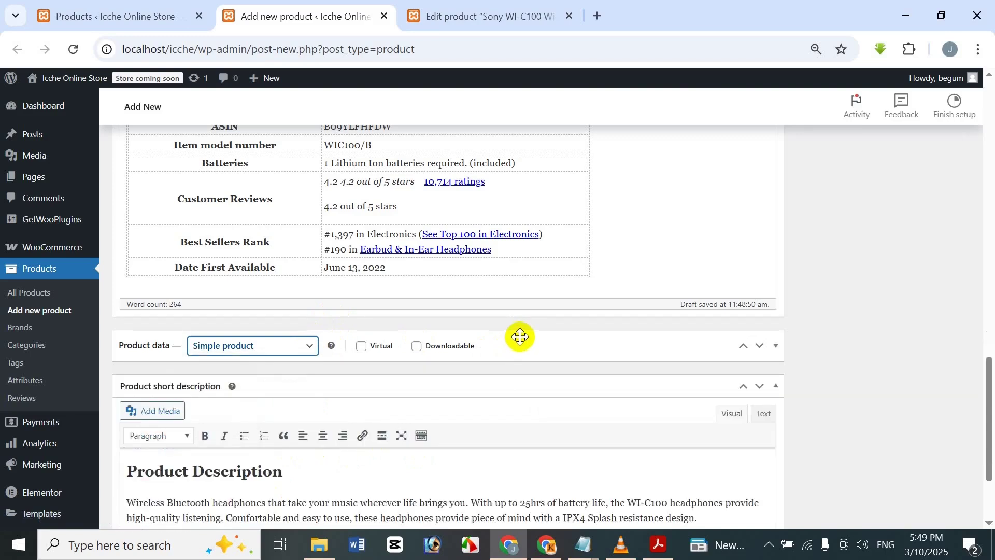
click(518, 339)
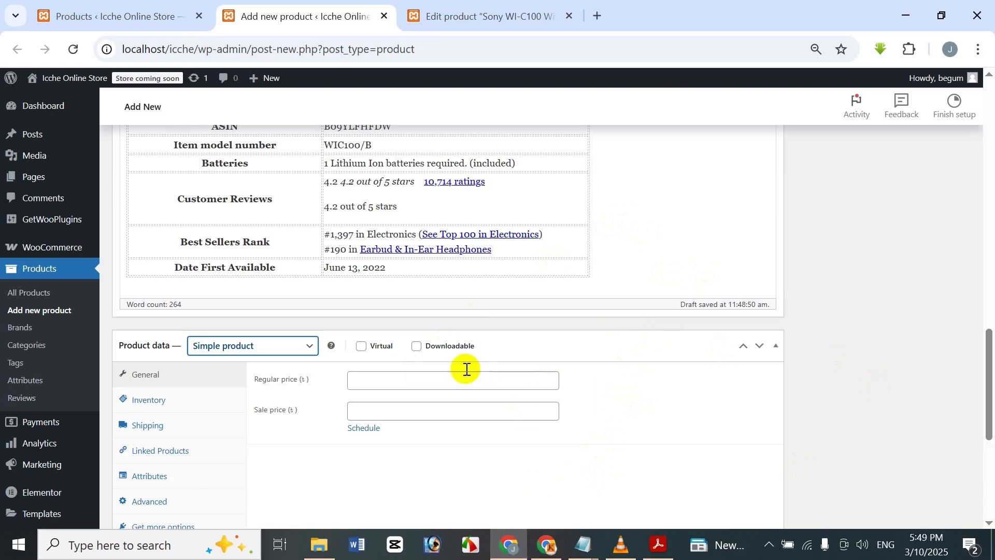
click(359, 345)
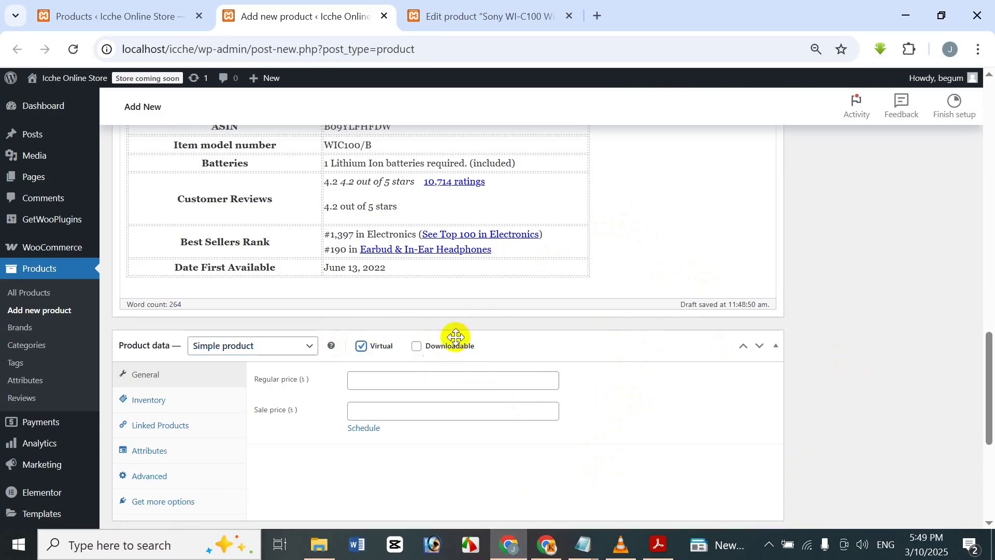
click(417, 347)
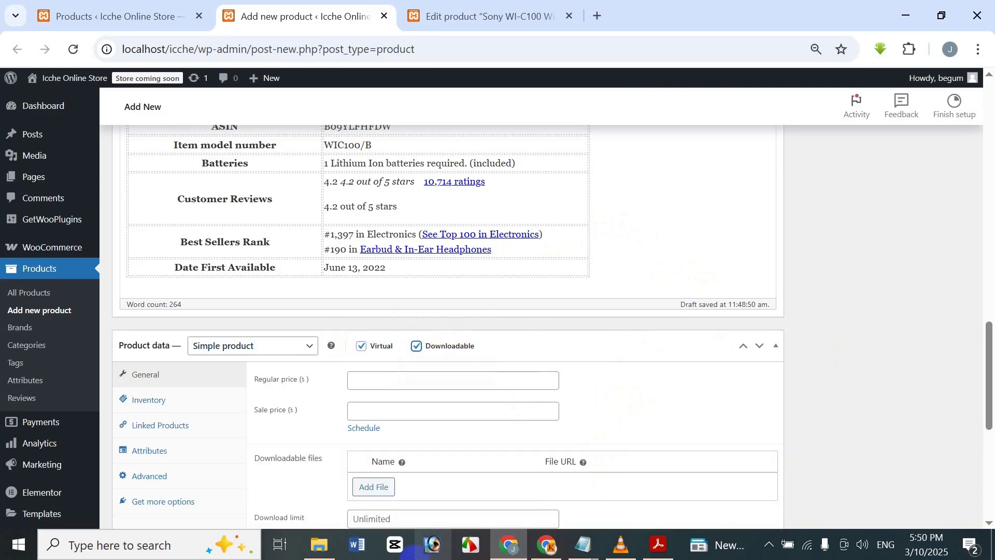
- Set the e-book's regular price to 1500 and sale price to 1200, and add an empty downloadable file entry
scroll(318, 331, down, 3)
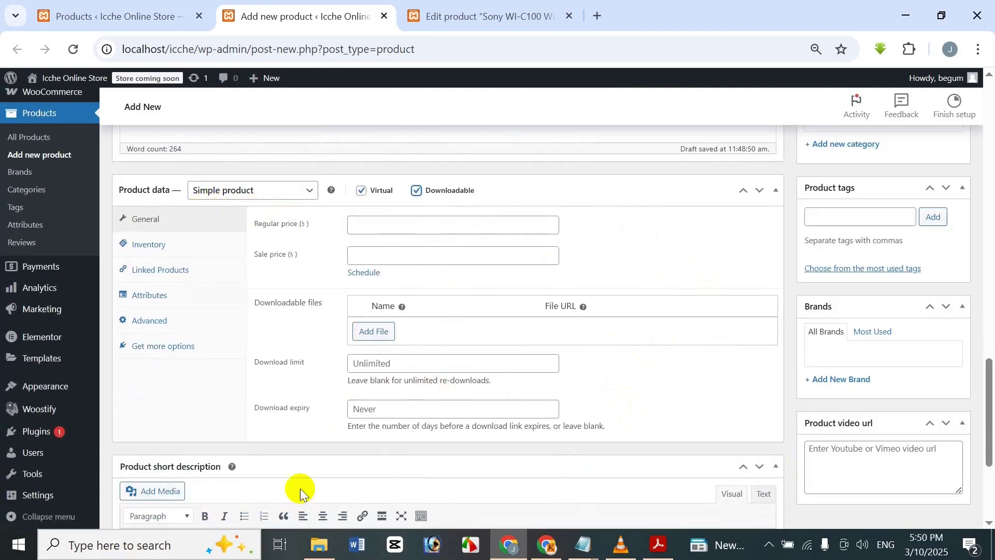
click(415, 224)
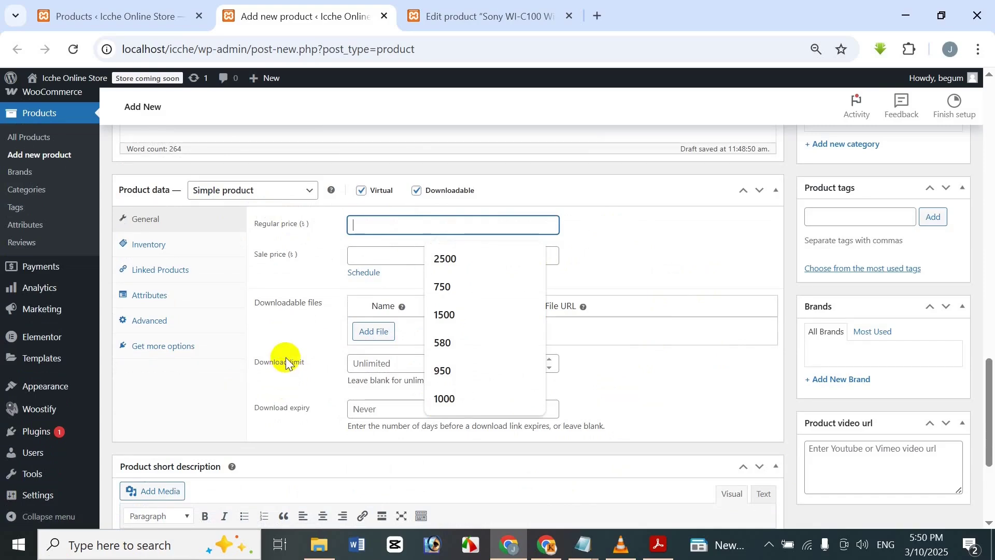
text(1500)
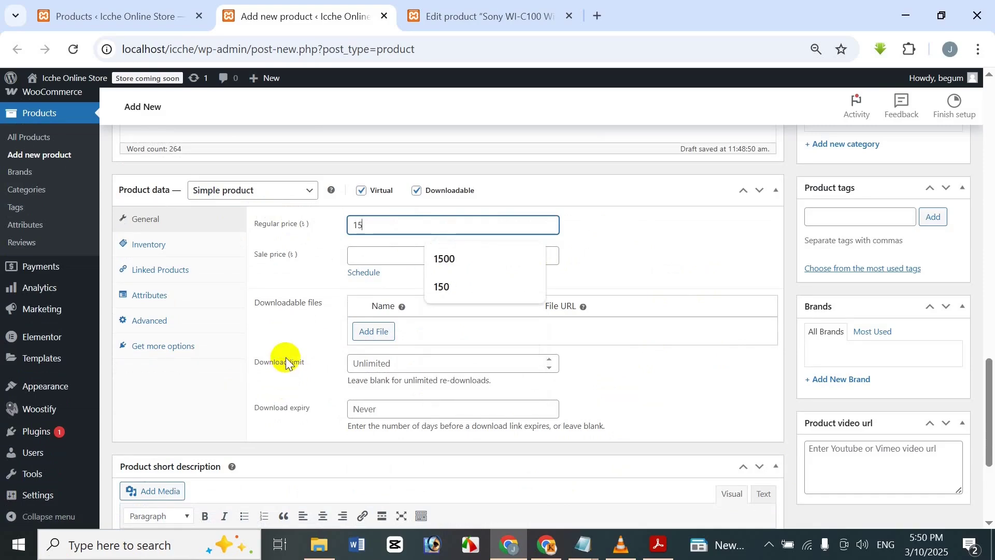
click(418, 257)
text(00)
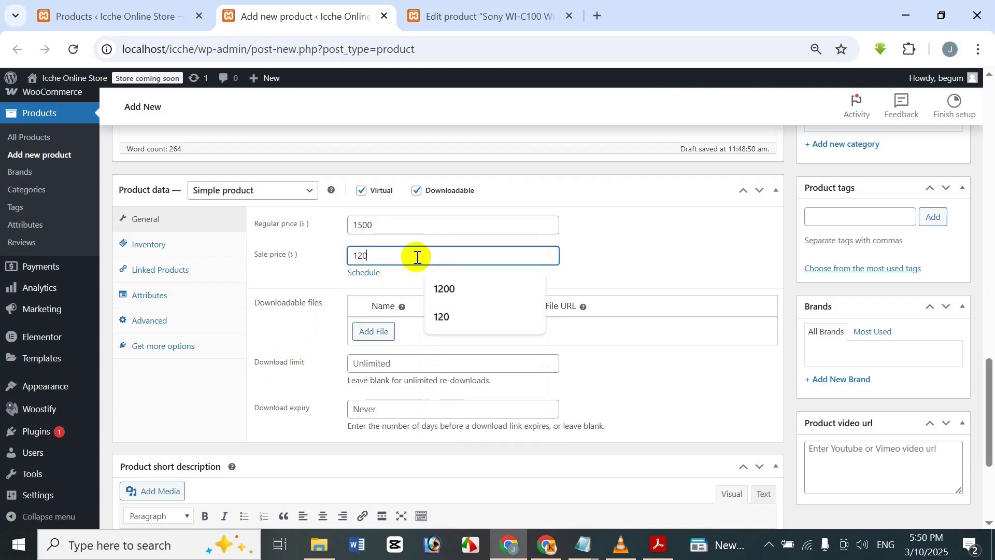
click(373, 331)
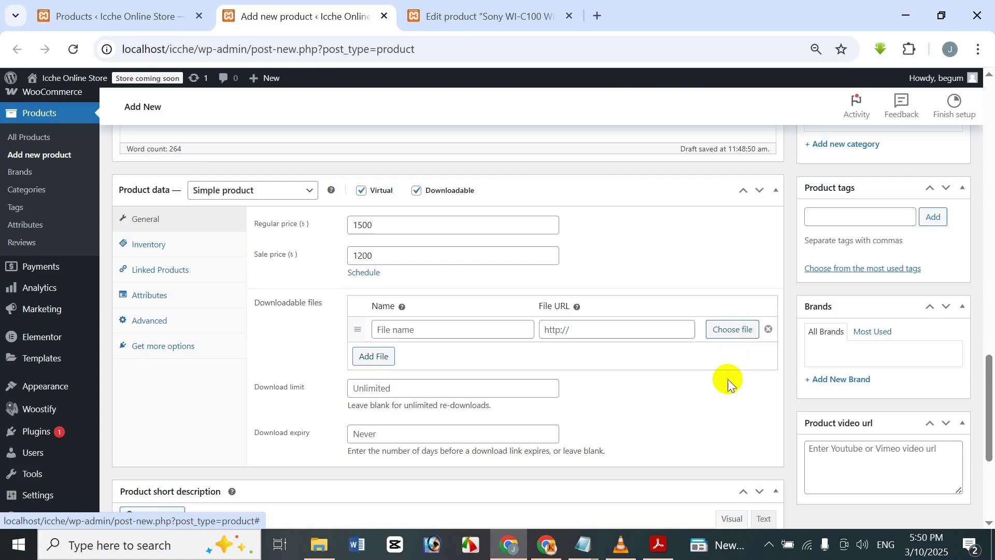
- Upload the Demo-eBook-FIle archive from the E-commerce Store Imgs folder and insert its URL as the e-book's downloadable file
click(731, 328)
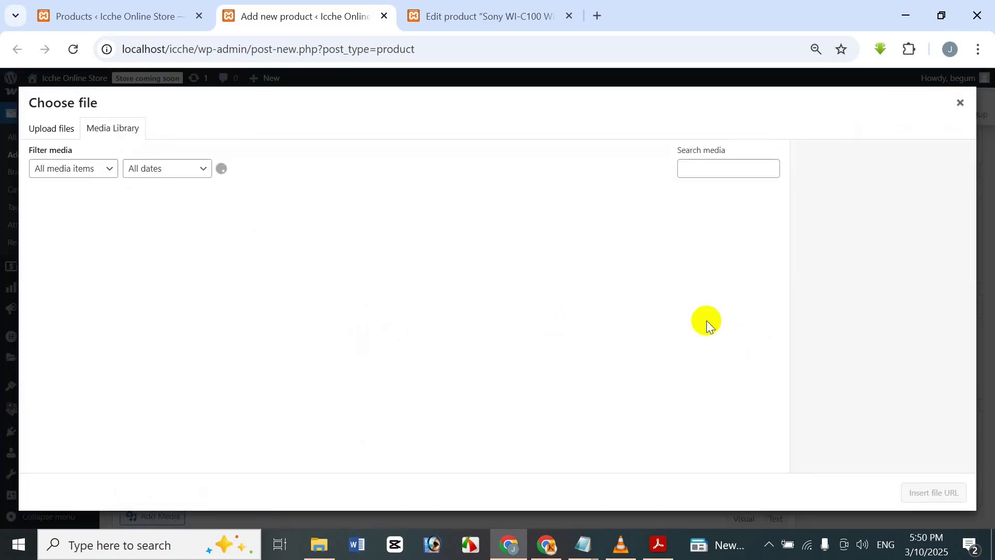
click(70, 135)
click(501, 295)
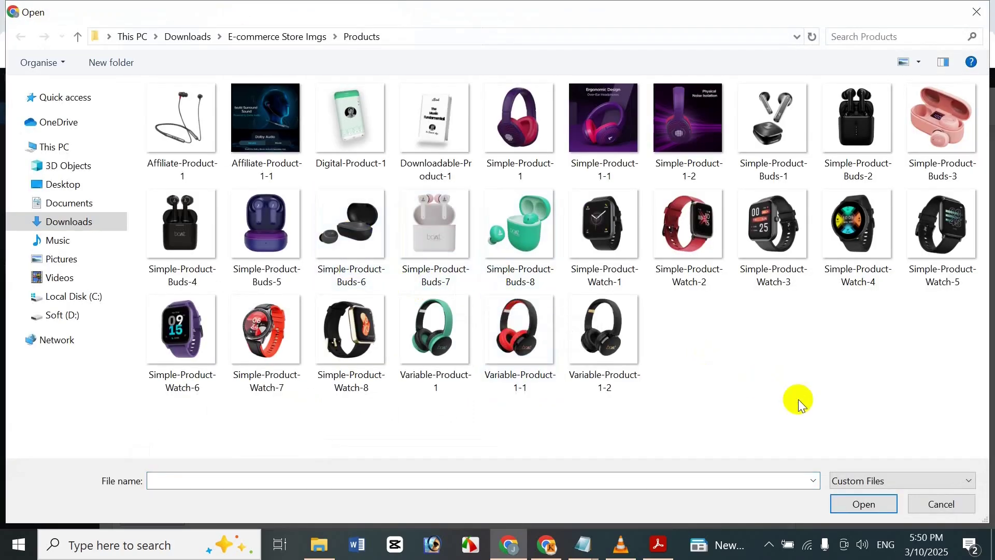
key(alt+Up)
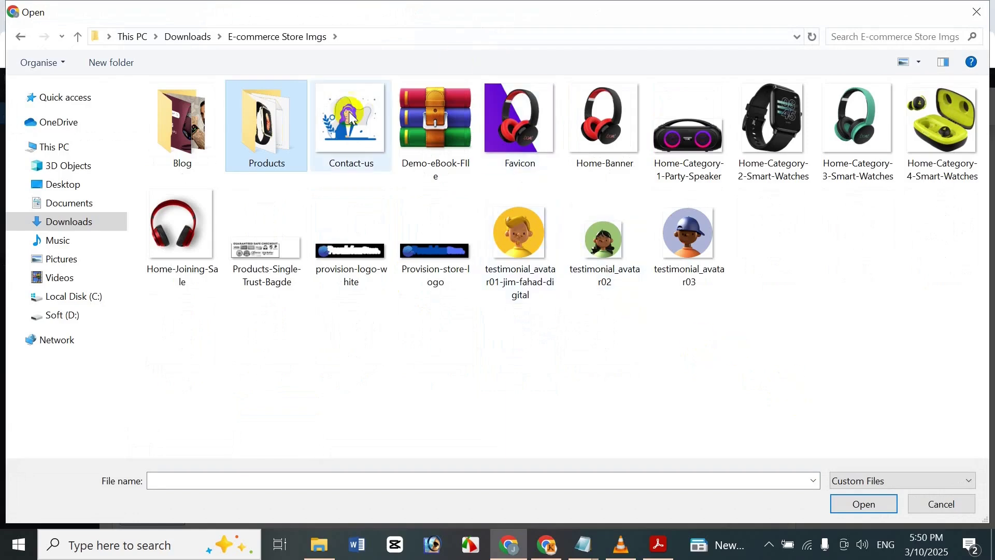
click(456, 136)
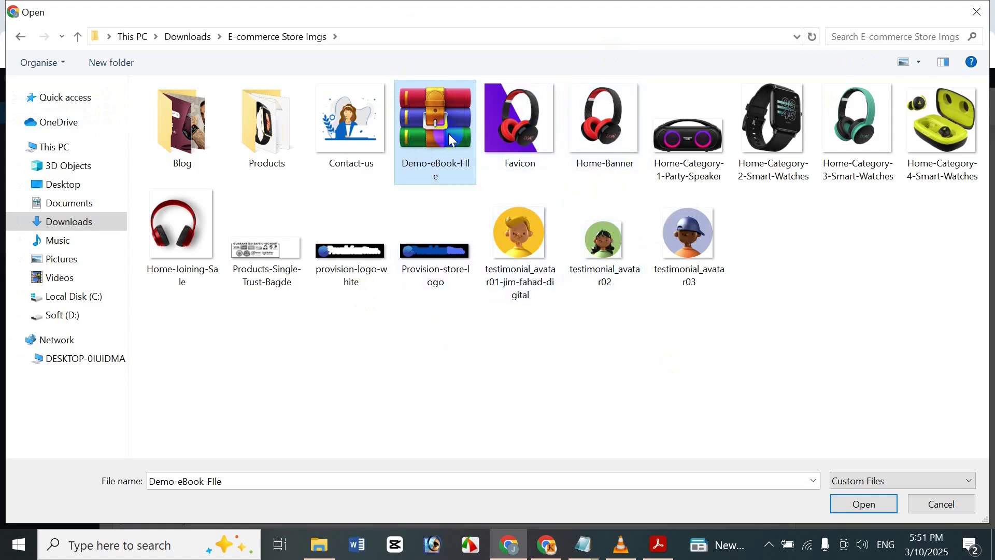
click(864, 505)
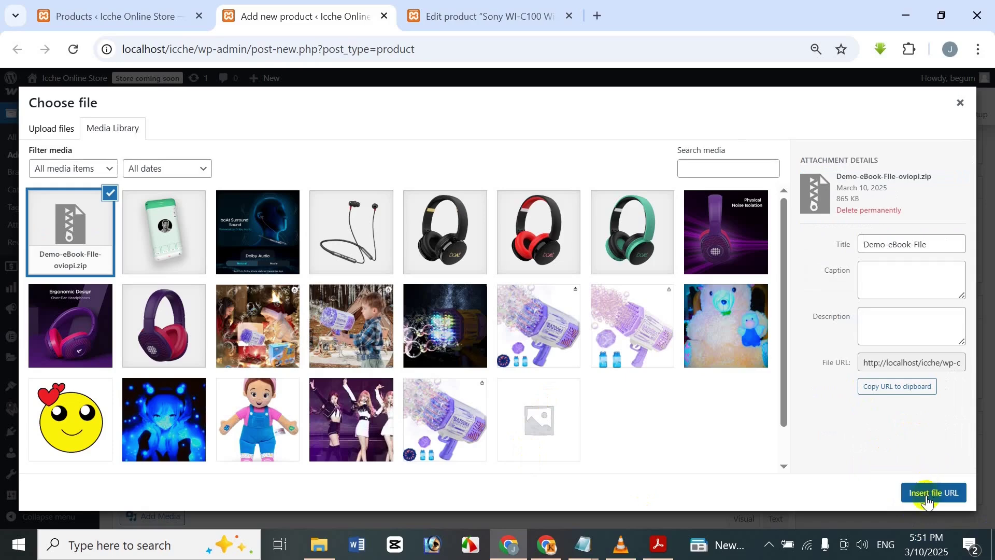
click(928, 502)
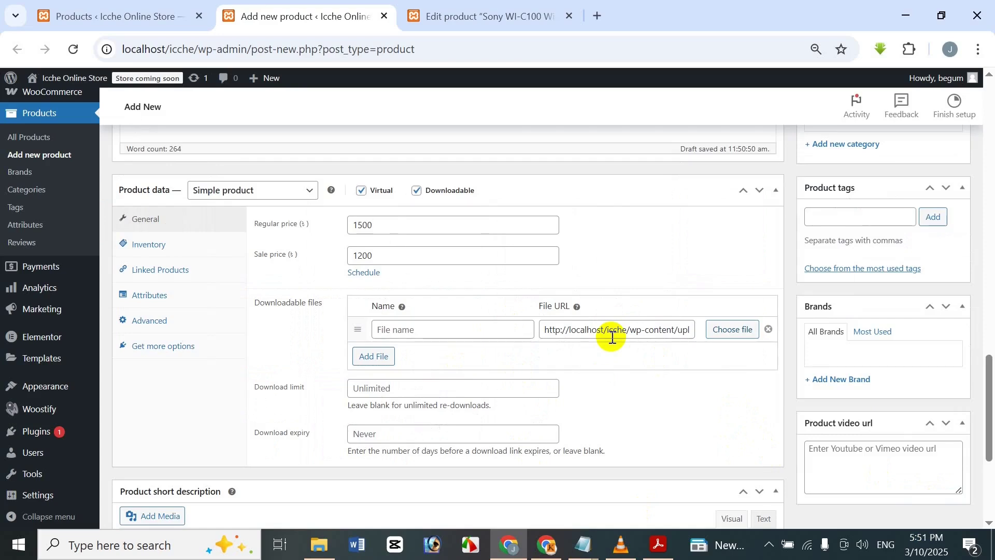
- Name the downloadable file "Icche online E-Book" and leave its download limit and download expiry blank
click(467, 339)
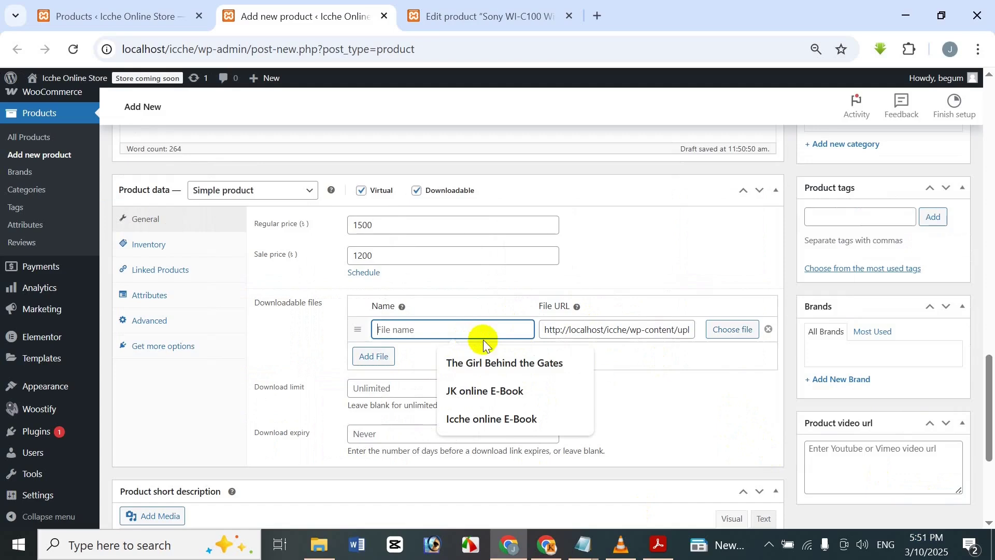
click(492, 419)
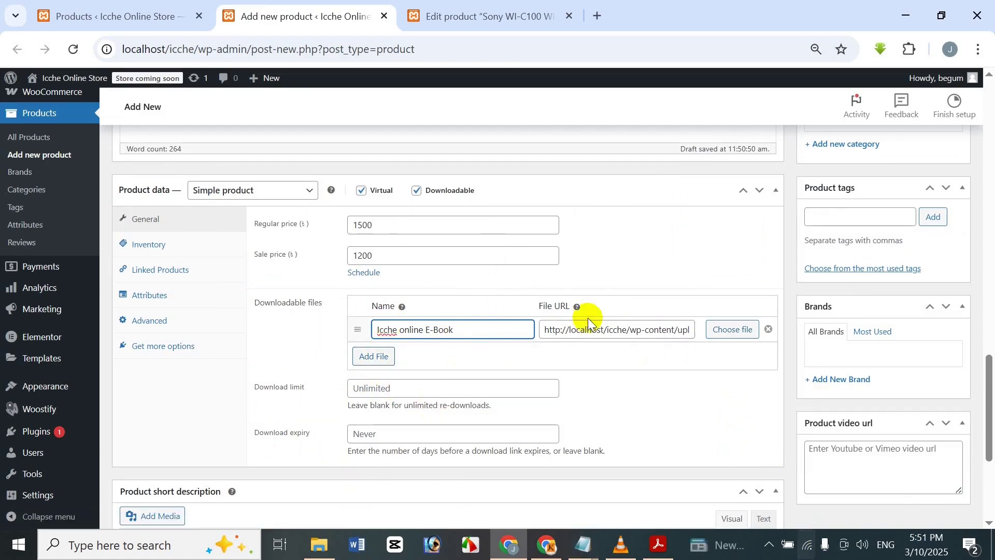
click(453, 386)
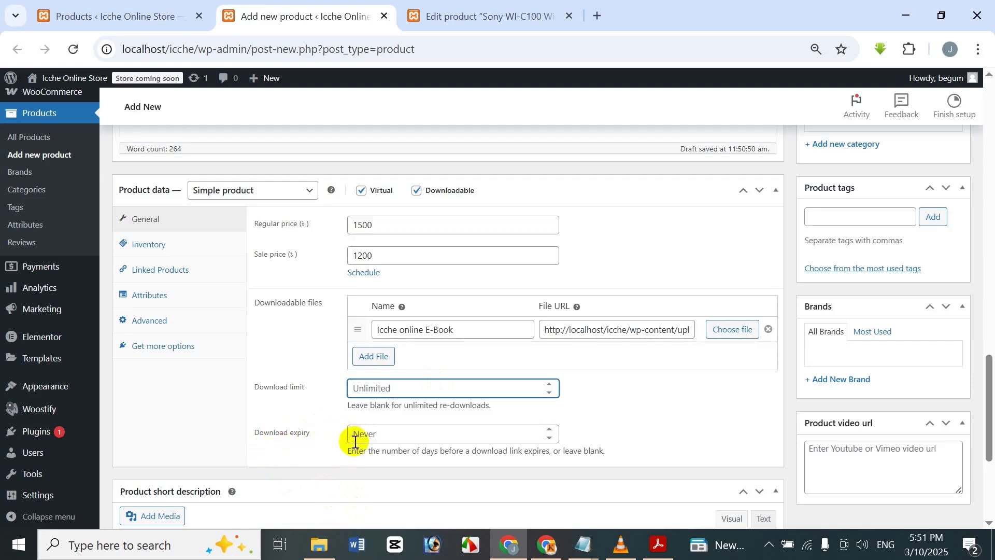
click(393, 434)
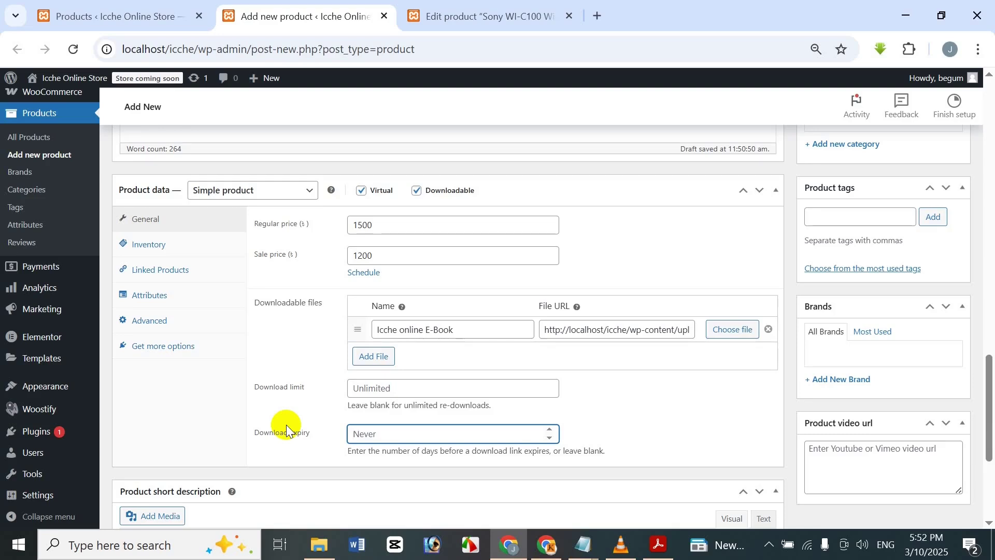
- Set the e-book's inventory SKU to E-book001 and leave the GTIN, UPC, EAN or ISBN value empty
click(151, 243)
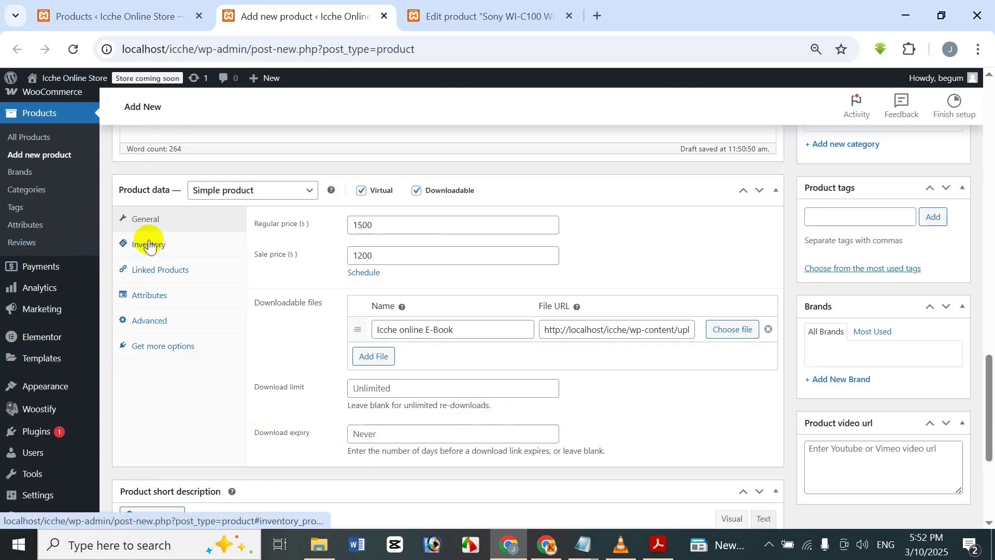
click(375, 221)
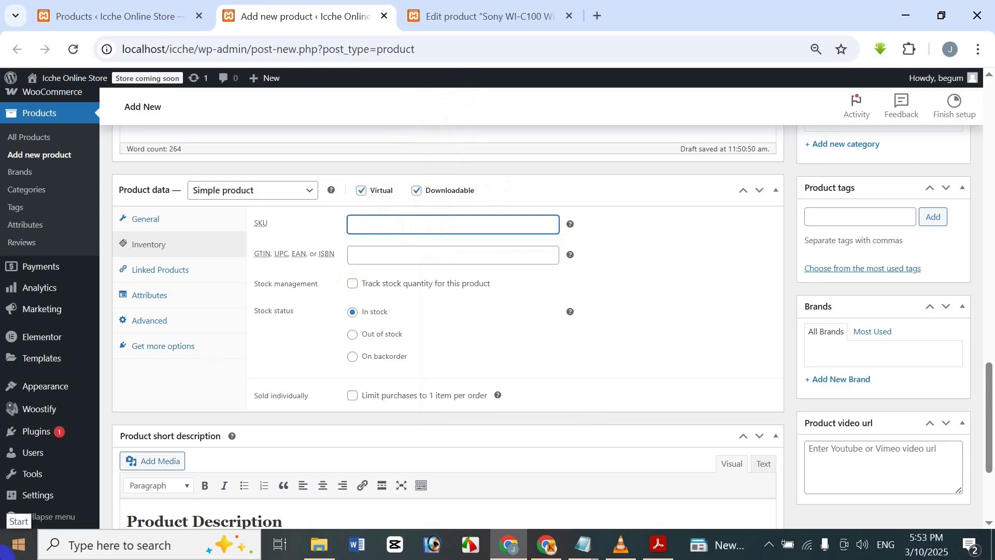
text(E)
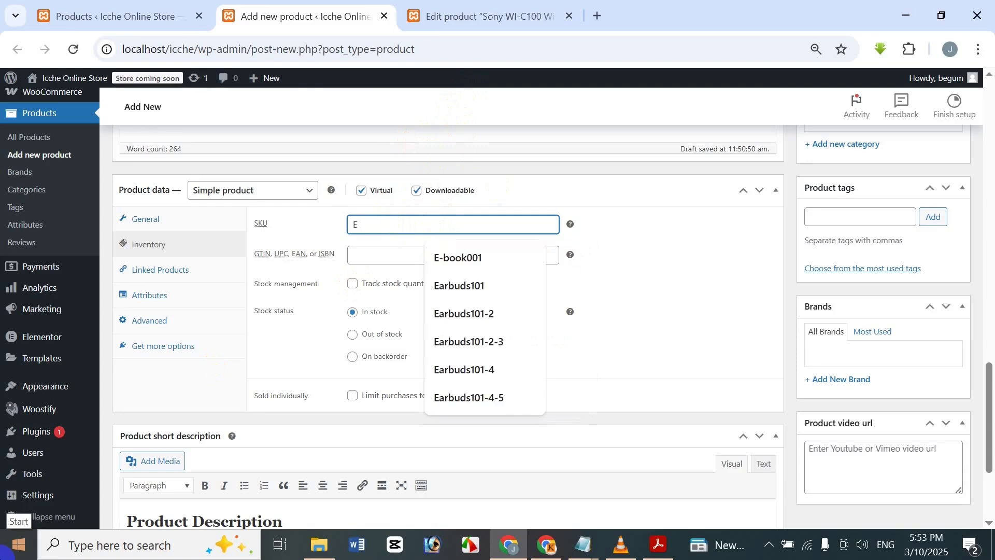
text(-book001)
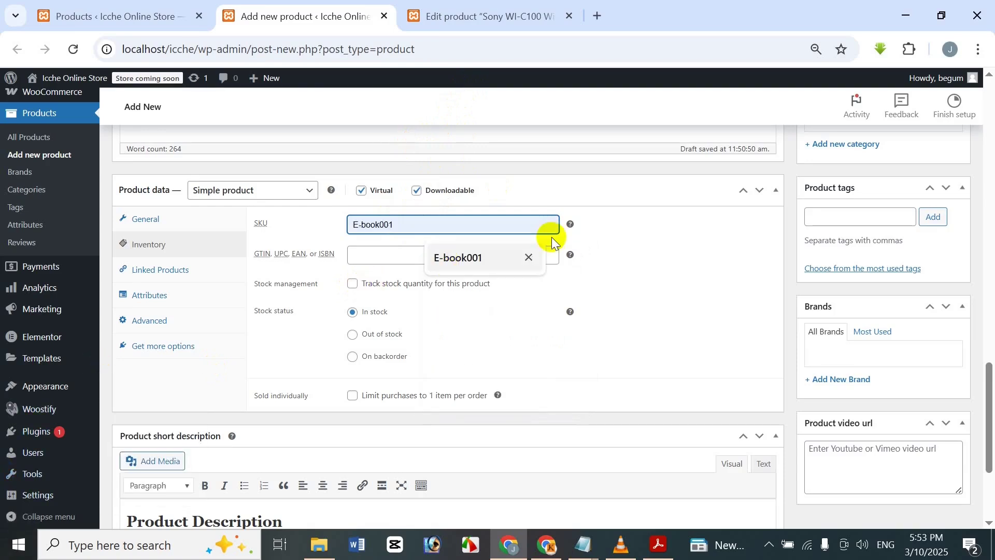
click(474, 256)
click(389, 255)
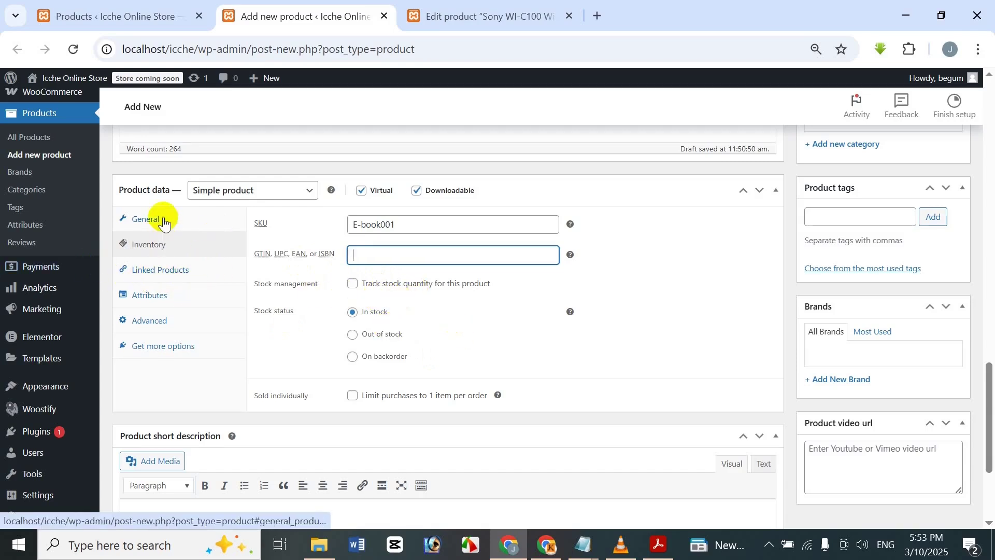
- Check the existing product names and add "Icche Online 2hr Special Business Consultation" as an upsell for the e-book
click(189, 266)
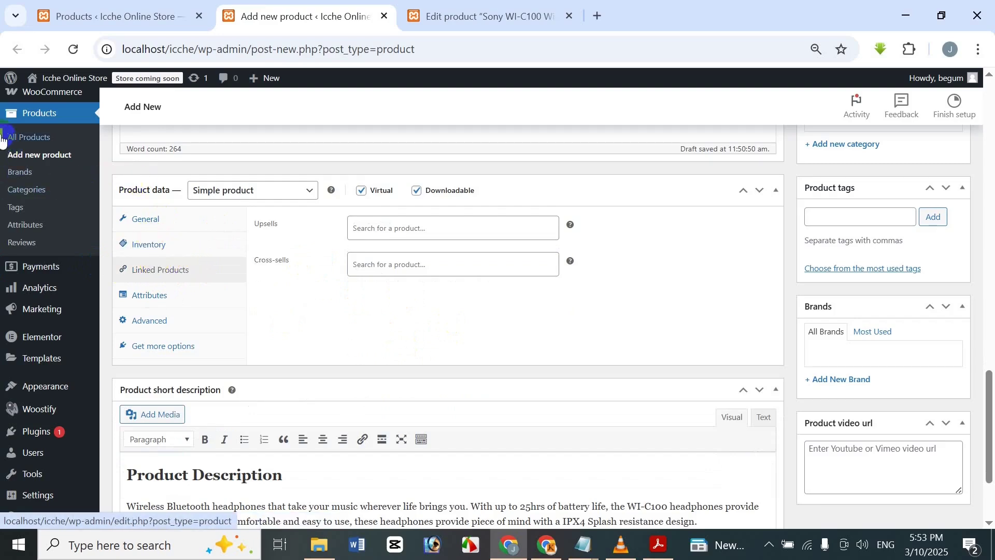
mouse_move(20, 77)
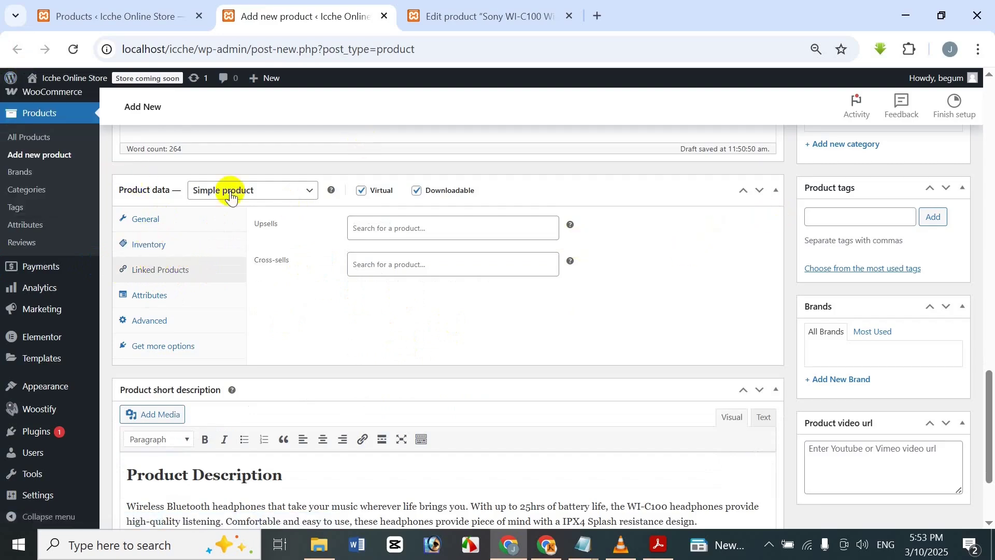
click(115, 5)
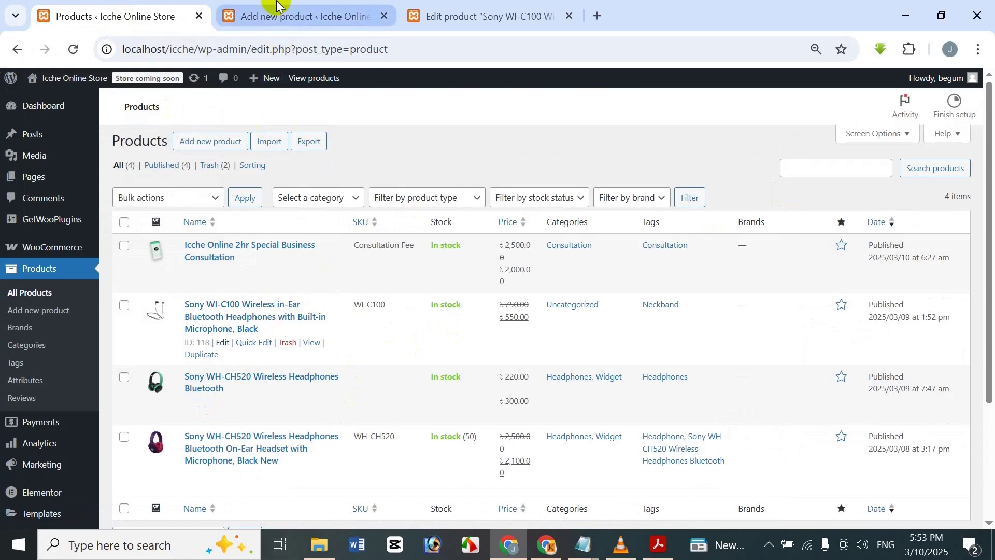
click(283, 16)
click(459, 226)
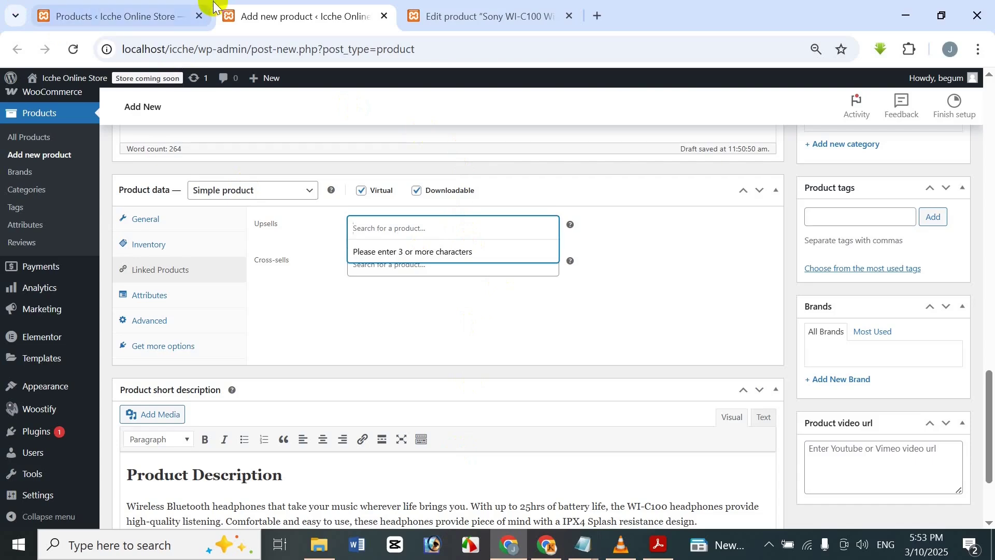
click(90, 8)
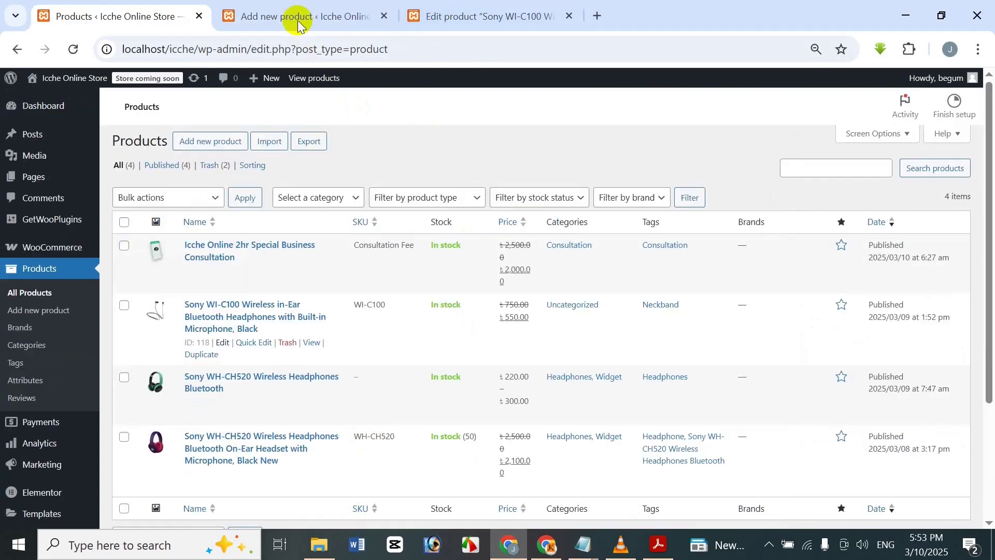
click(355, 6)
text(Icche)
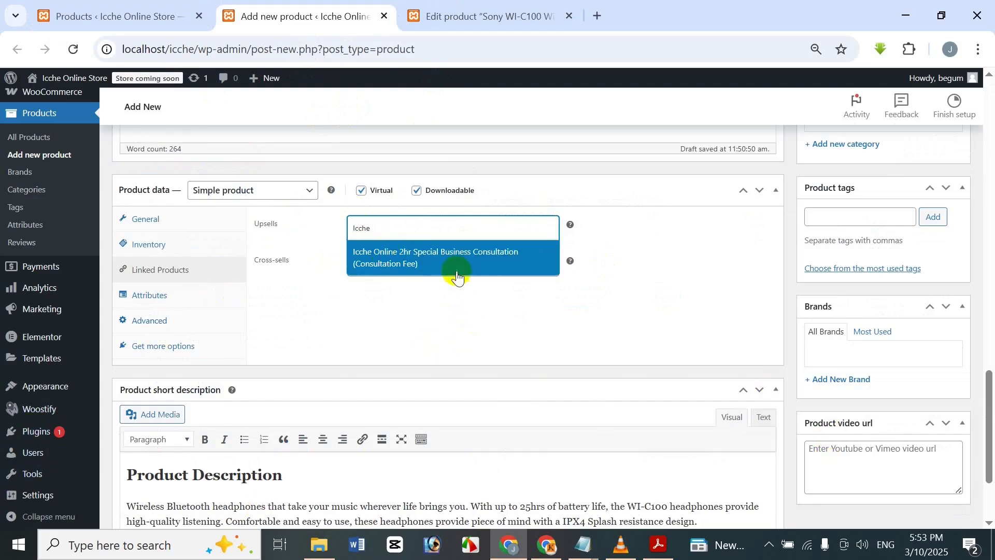
click(456, 253)
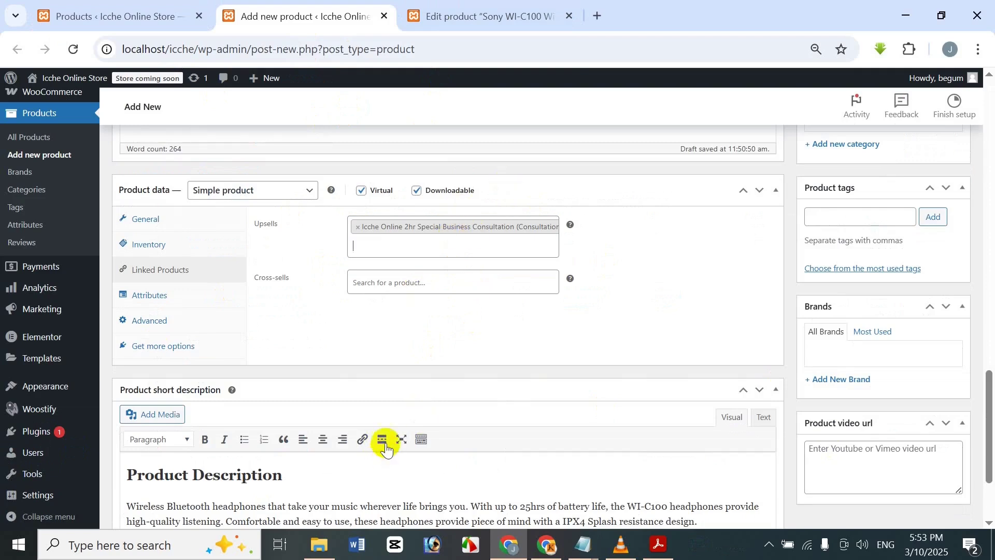
- Search for "sony" and add the Sony WH-CH520 Wireless Headphones Bluetooth On-Ear Headset as a cross-sell for the e-book
click(388, 293)
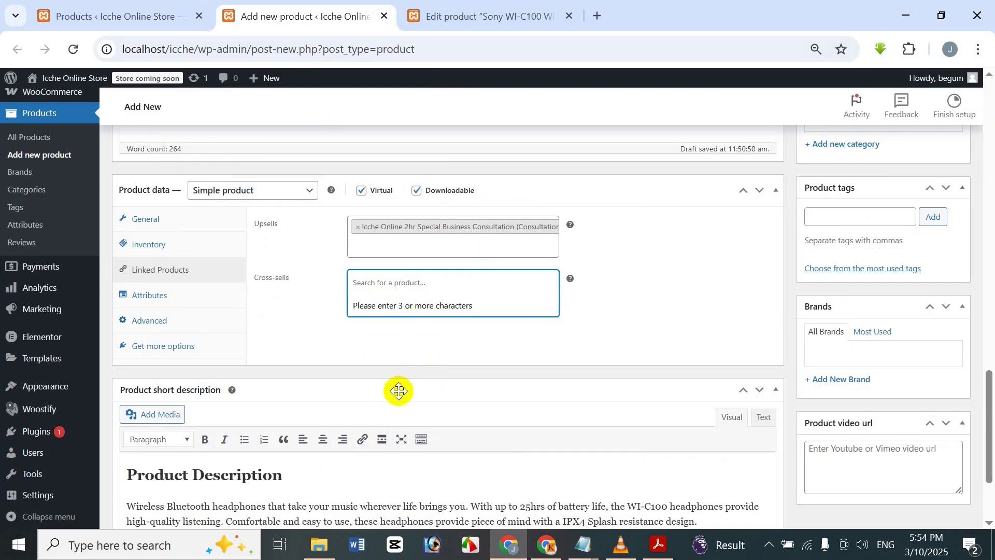
text(ony)
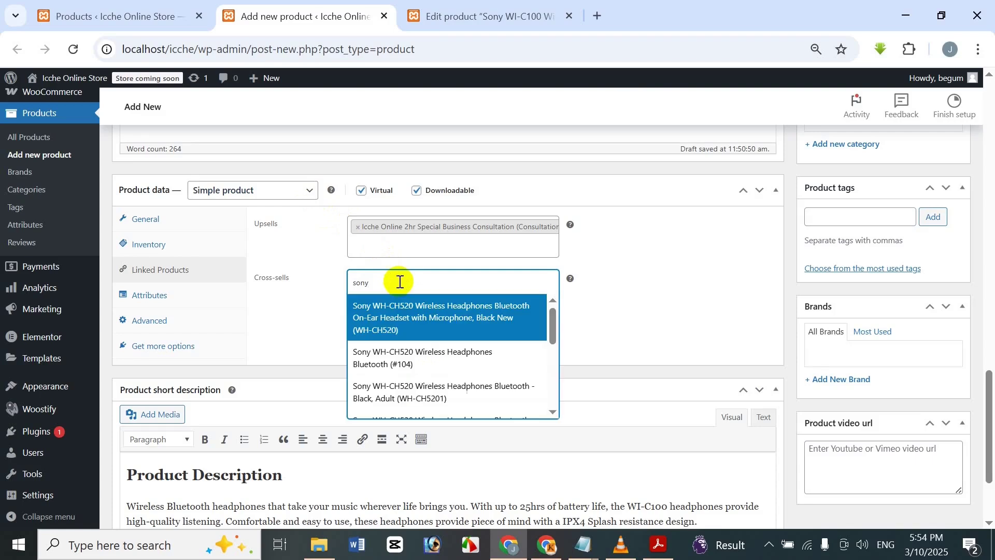
click(416, 313)
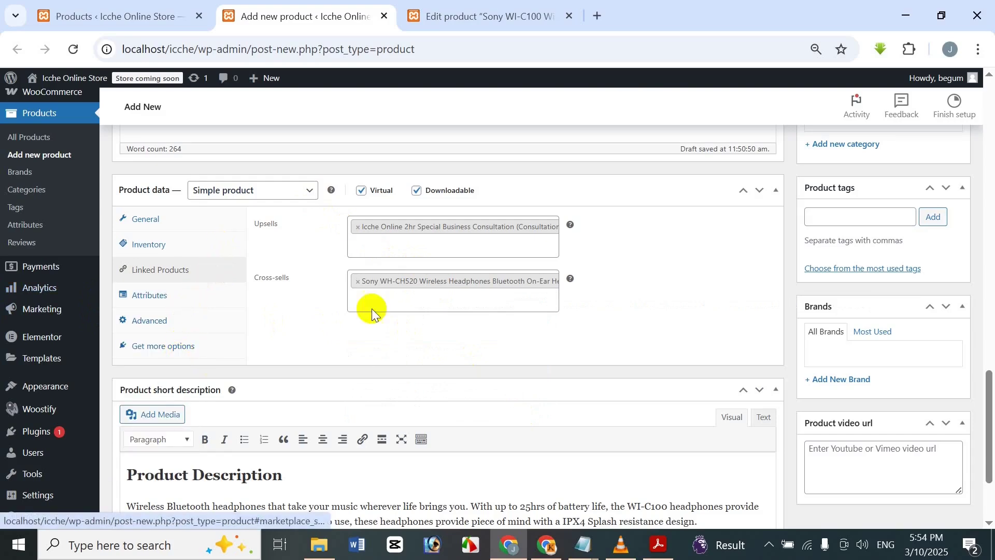
- Upload Downloadable-Product-1 from the Products folder and set it as the e-book's product image
scroll(425, 344, down, 3)
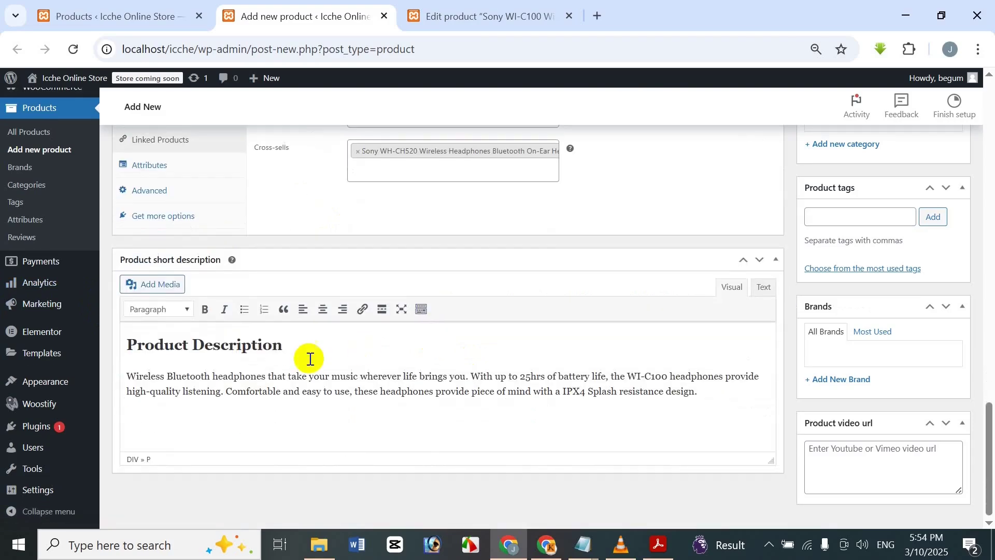
scroll(314, 400, up, 15)
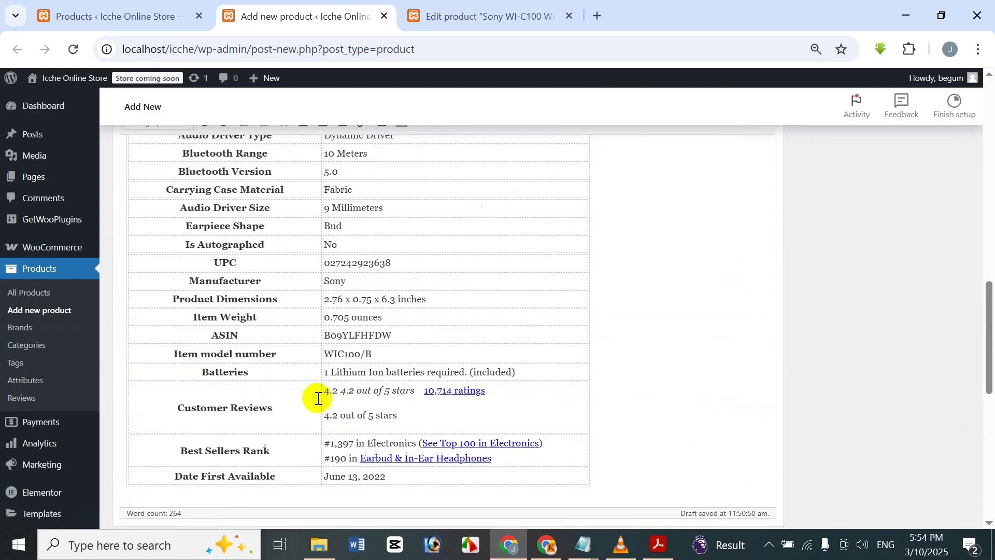
scroll(321, 395, up, 1)
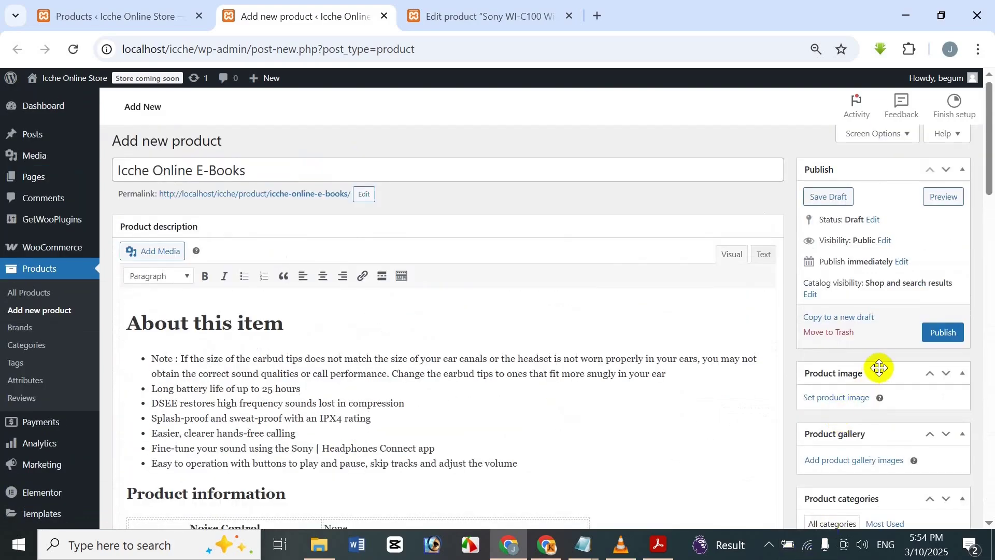
click(837, 398)
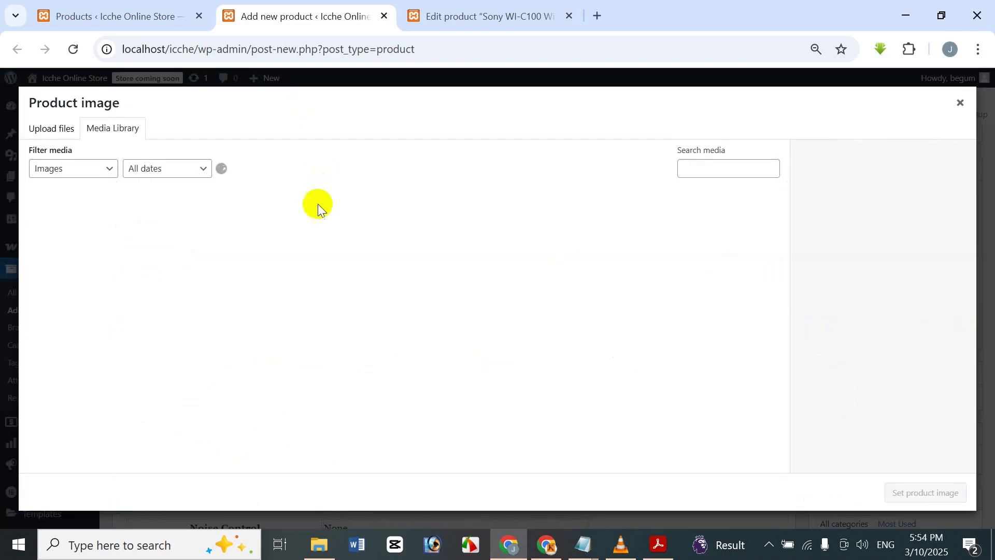
click(56, 128)
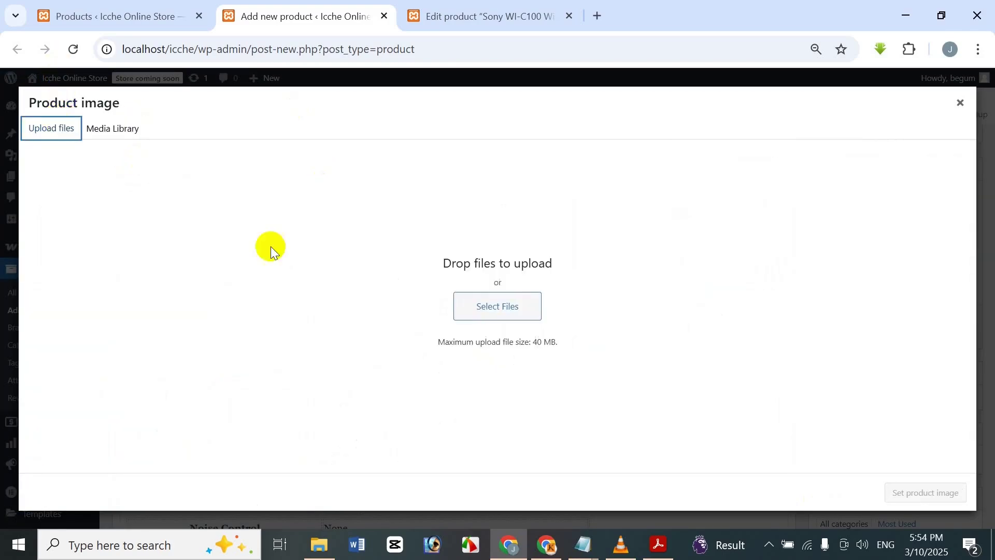
click(516, 314)
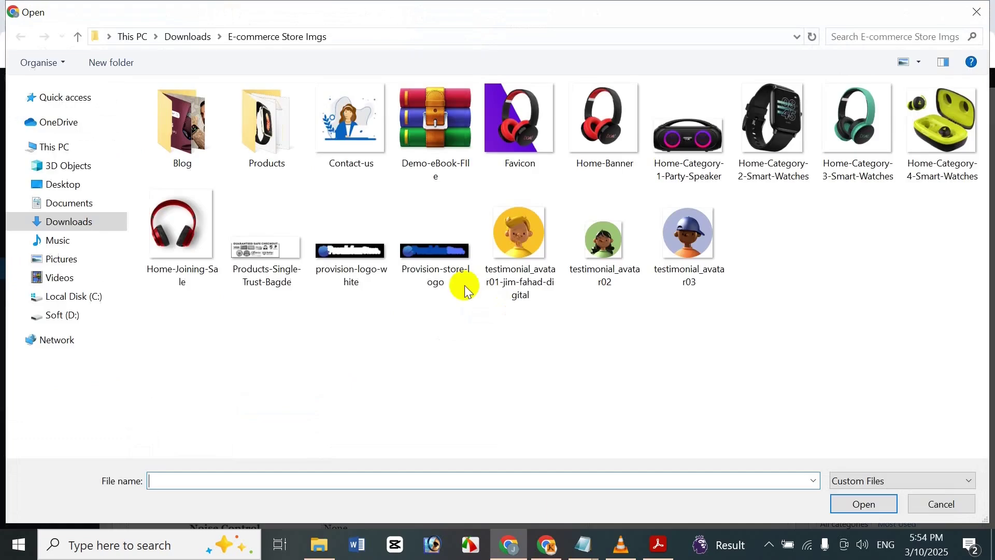
double_click(275, 119)
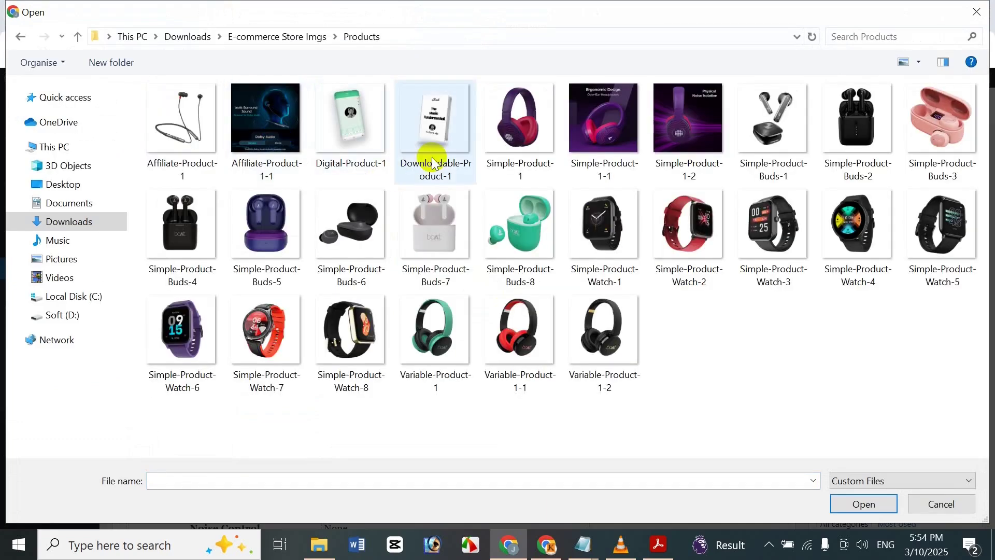
click(434, 162)
click(865, 504)
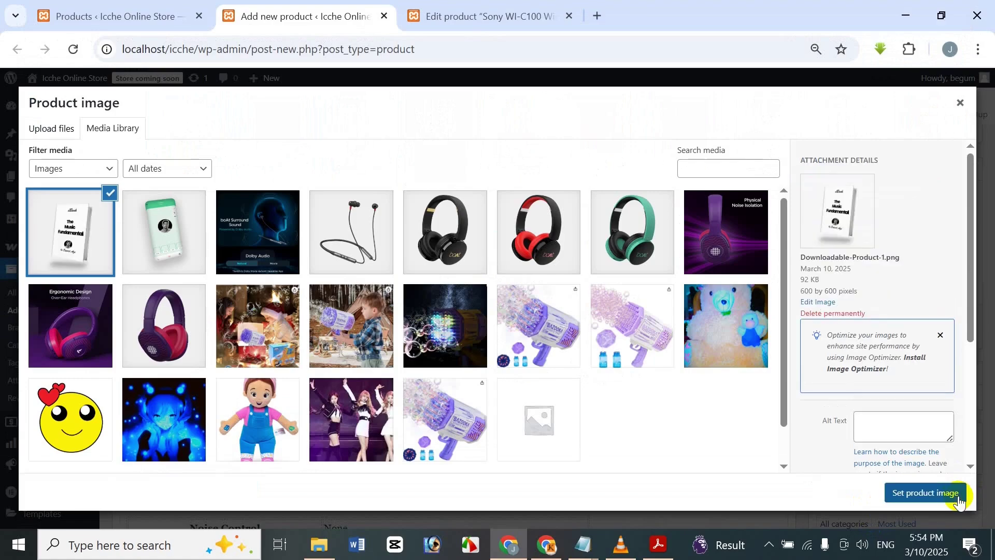
click(955, 490)
- Create a new product category named E-Books without a parent and assign it to the e-book
scroll(871, 347, down, 6)
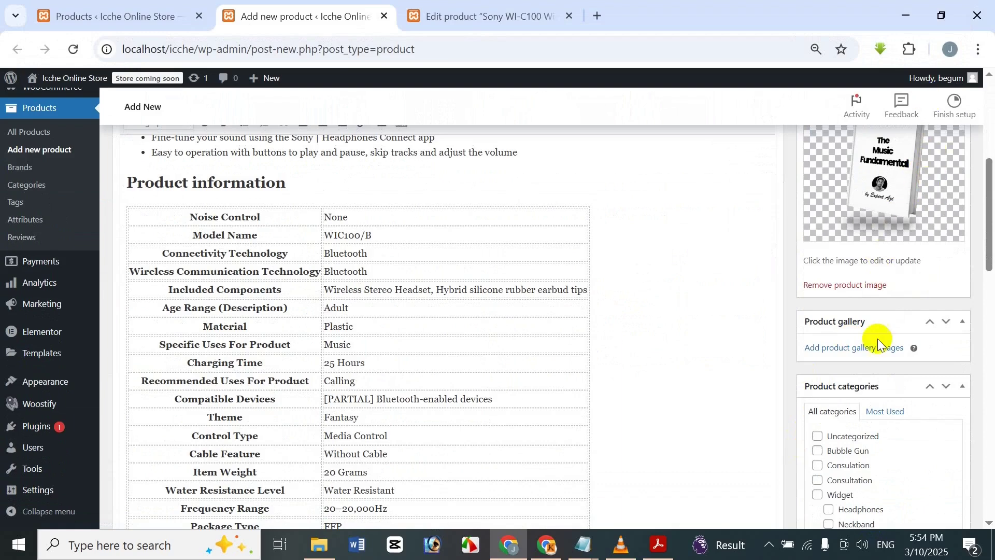
scroll(527, 342, down, 4)
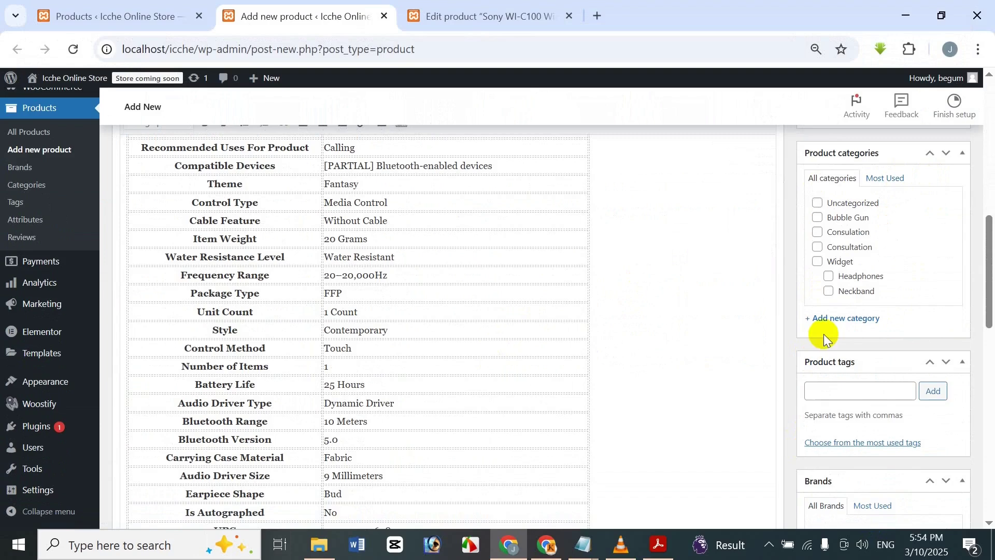
click(838, 323)
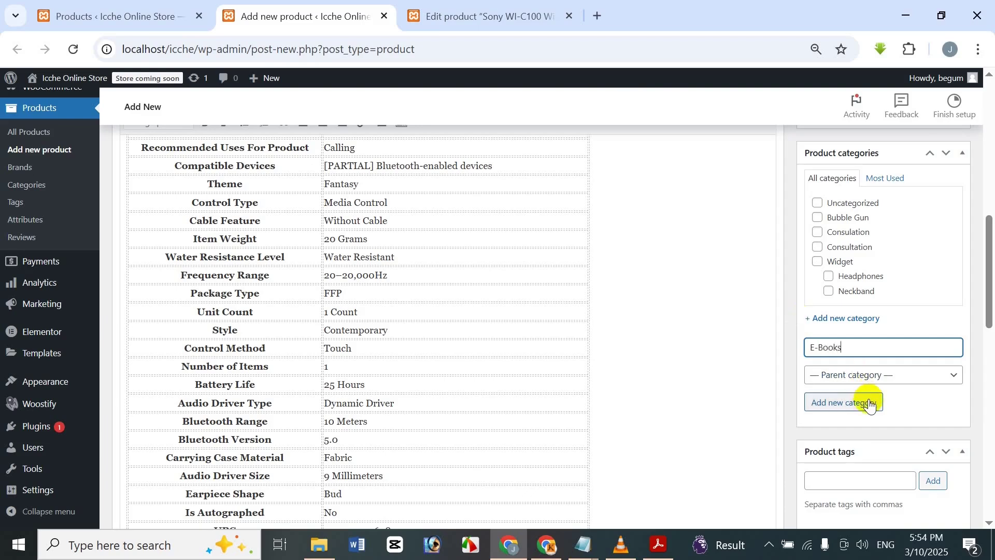
click(855, 404)
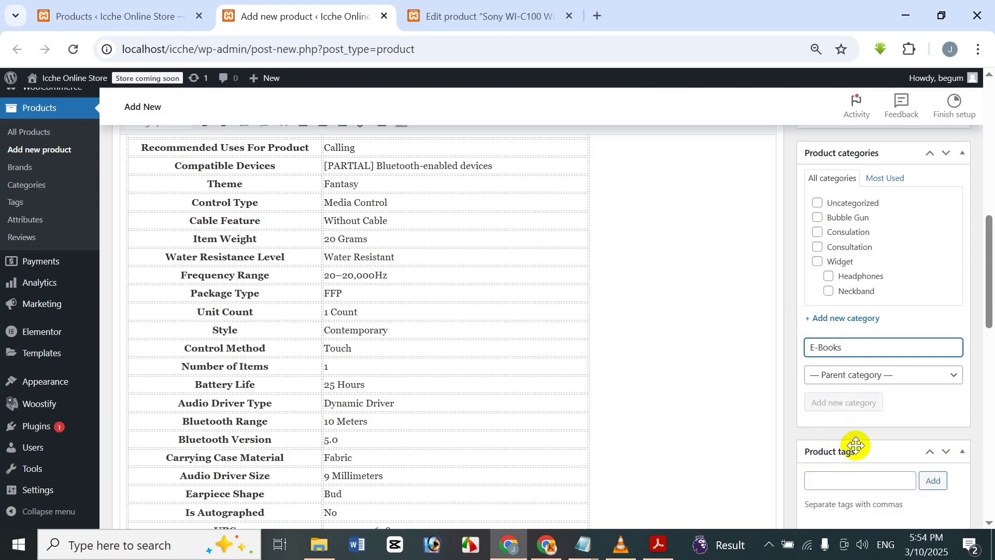
- Add the product tag E-Books to the e-book
scroll(856, 446, down, 2)
click(850, 407)
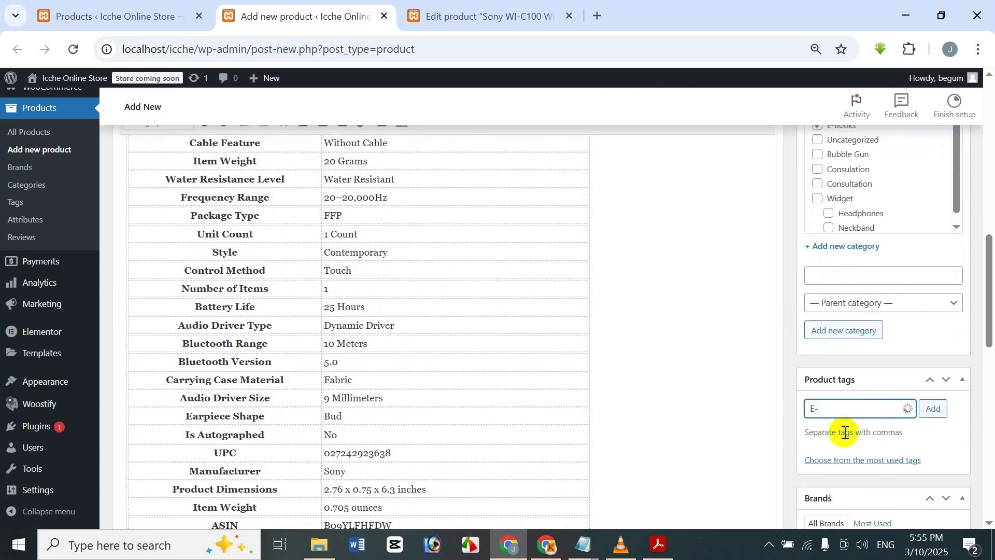
click(934, 409)
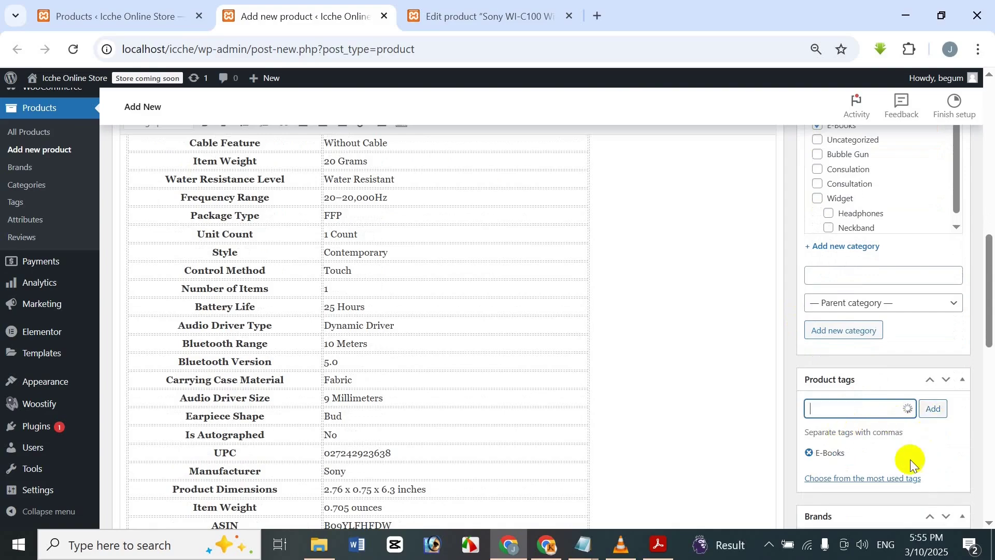
- Check the remaining brand and video URL settings, leave them empty, and publish the Icche Online E-Books product
scroll(912, 435, down, 3)
scroll(900, 444, down, 1)
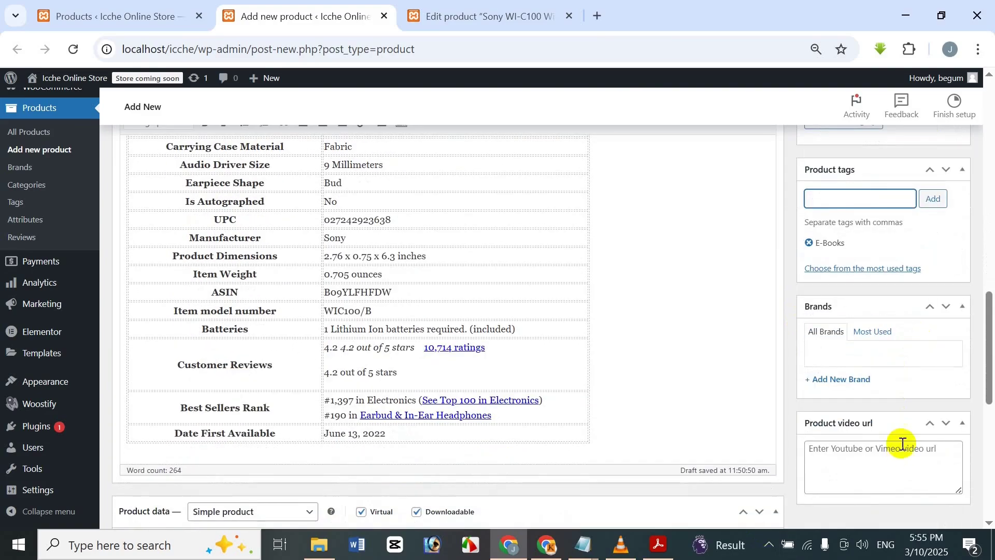
scroll(785, 511, up, 13)
scroll(789, 506, up, 3)
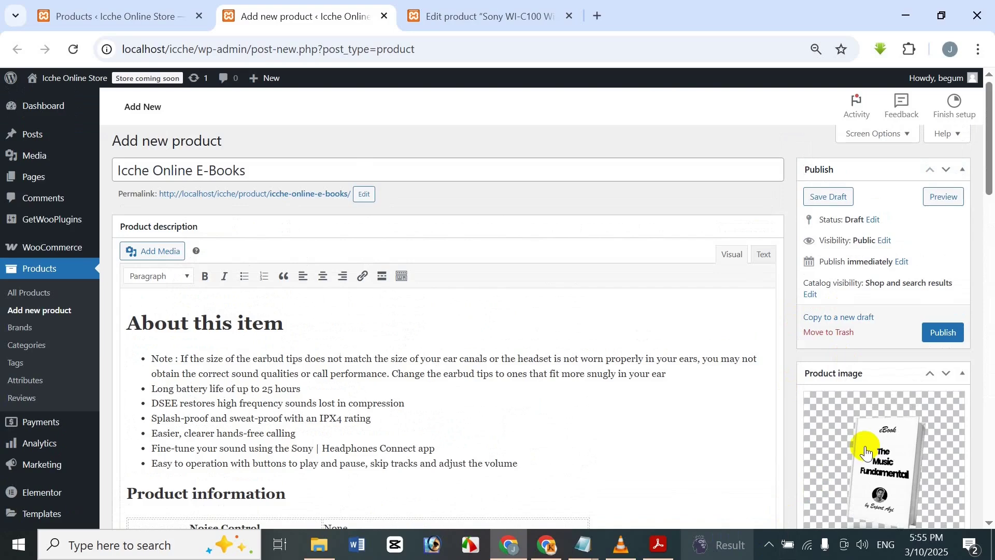
click(946, 333)
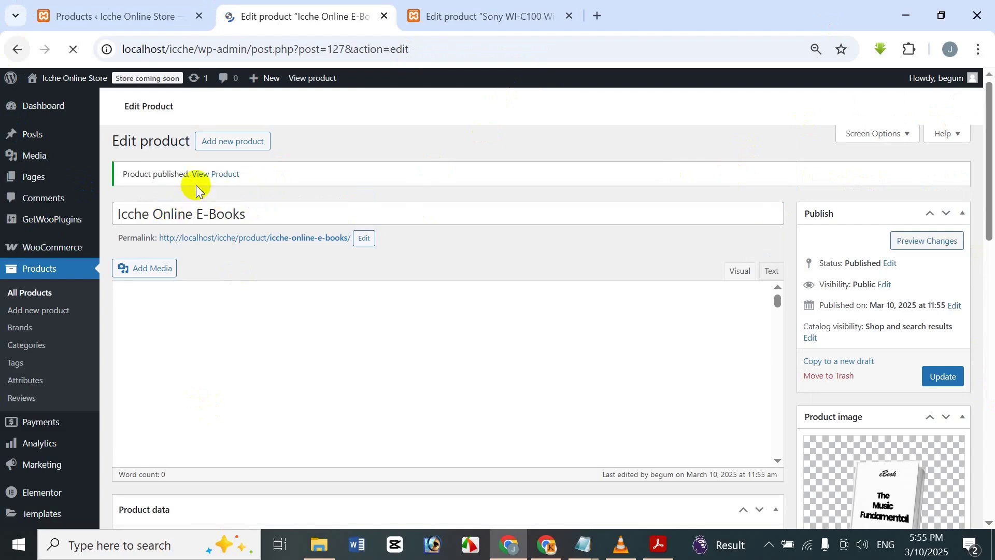
- Open the published e-book's store page in a new tab and examine its price, image, description, SKU, category and tag
right_click(232, 181)
click(270, 191)
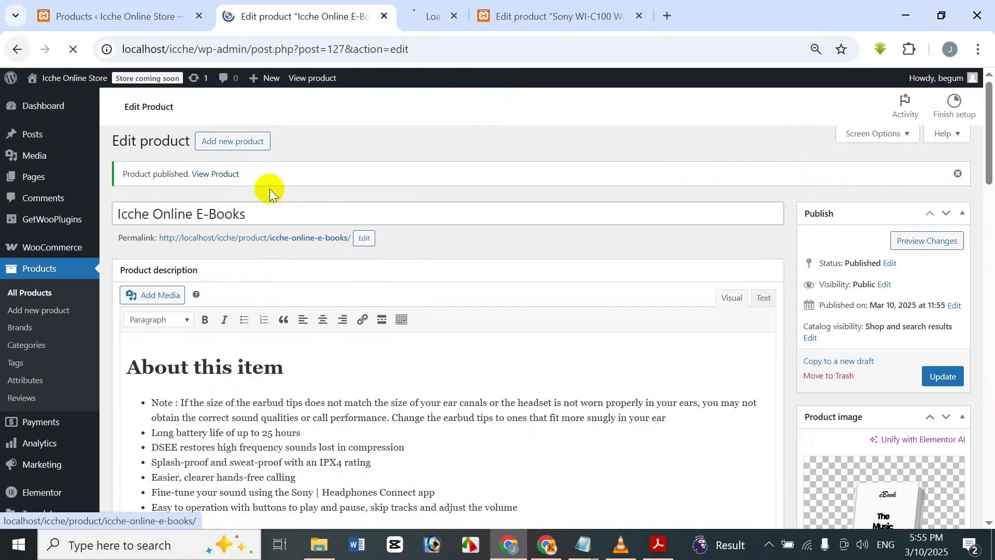
click(451, 20)
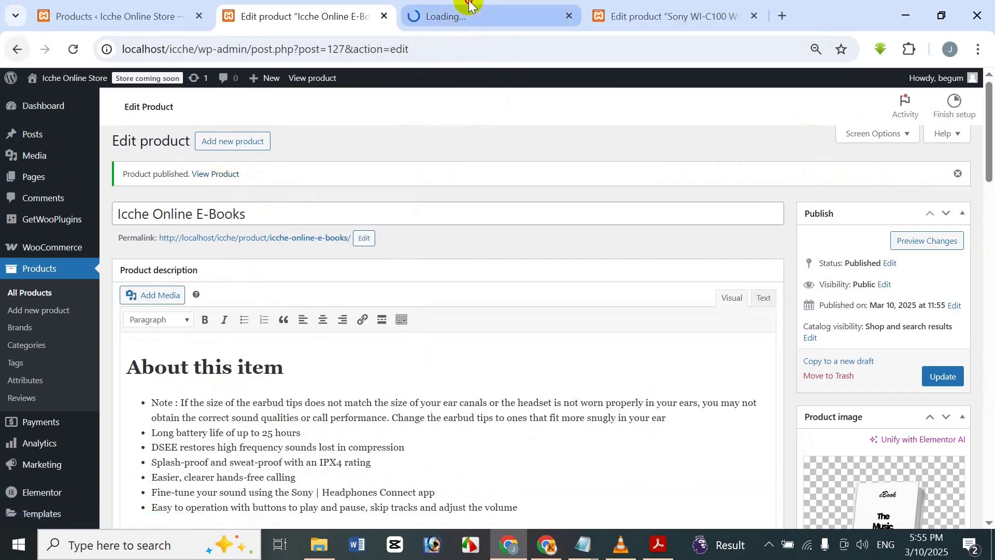
click(384, 556)
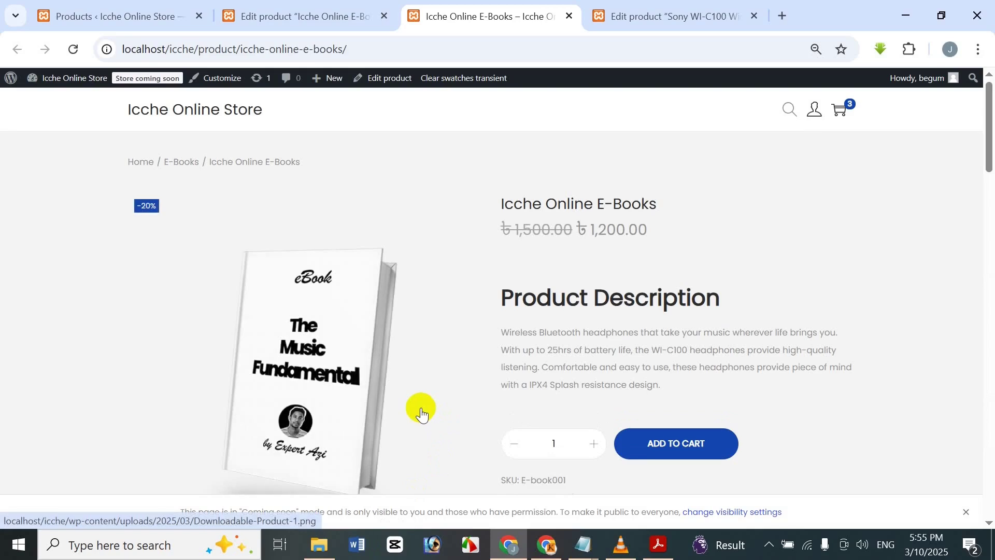
scroll(338, 373, down, 1)
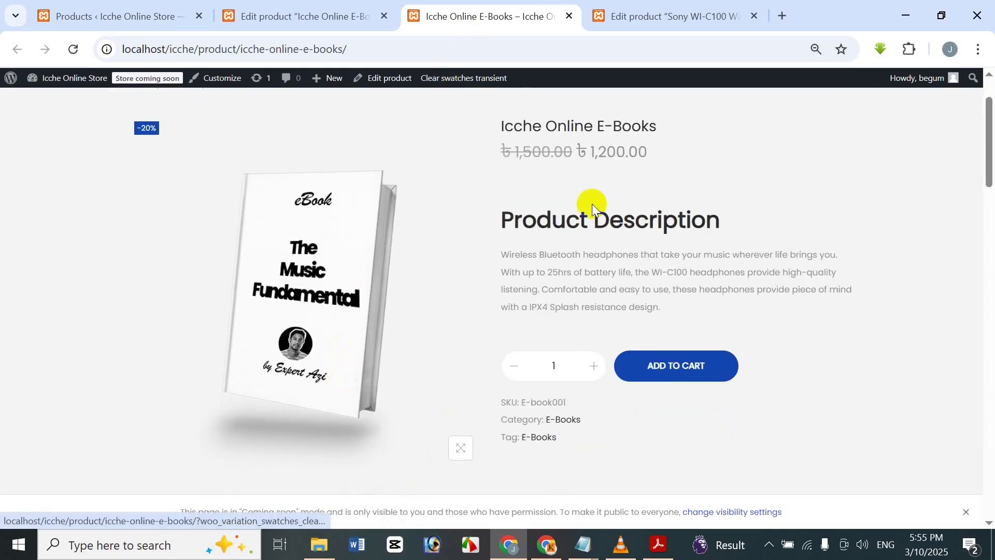
scroll(595, 210, up, 1)
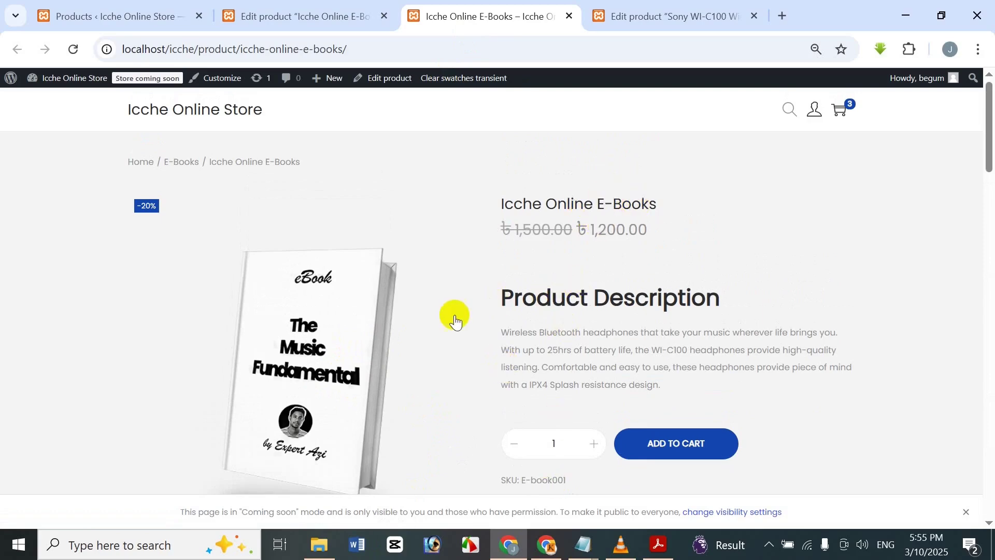
scroll(532, 310, down, 3)
scroll(565, 329, down, 2)
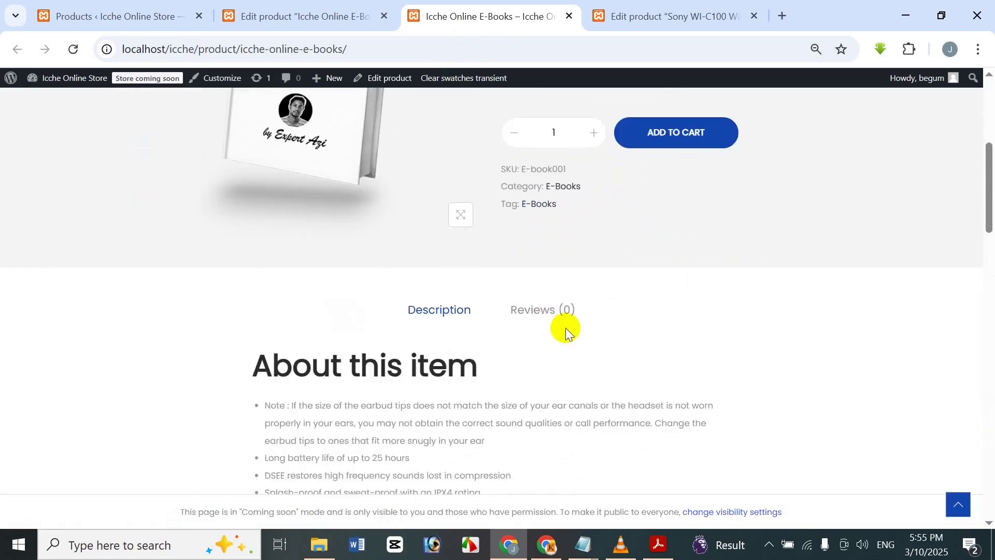
scroll(667, 460, down, 1)
scroll(707, 337, up, 4)
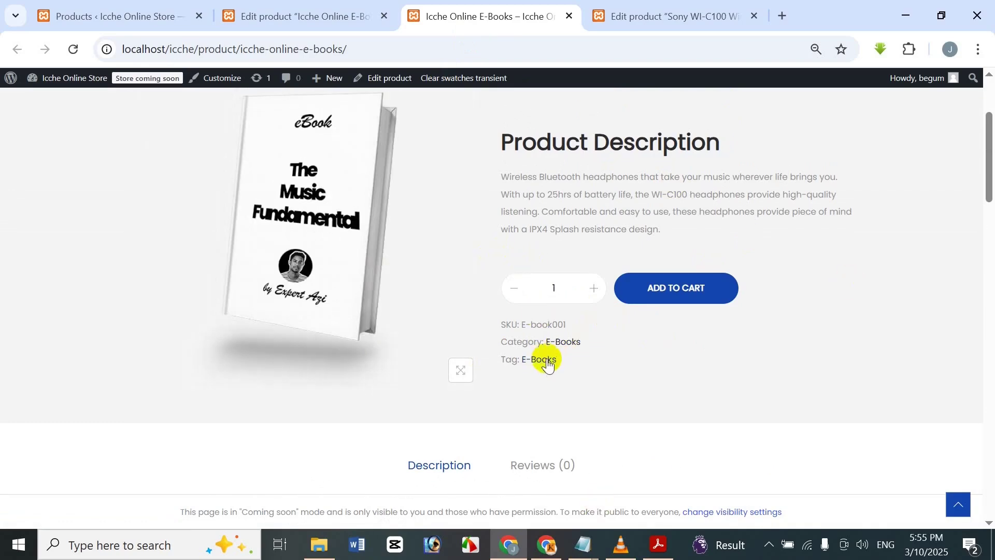
scroll(596, 332, up, 1)
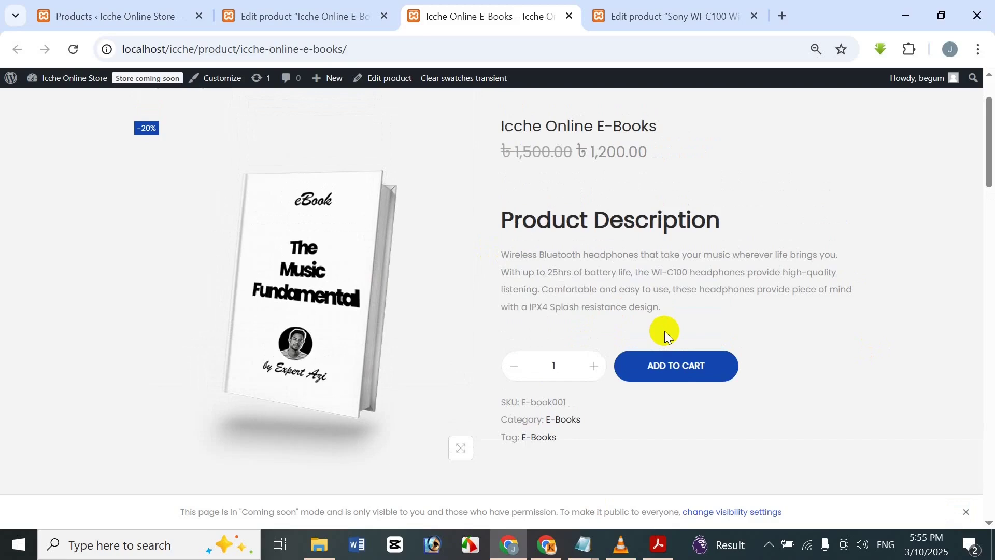
- Try order quantities of 3 and 2 for the e-book on its store page
click(592, 378)
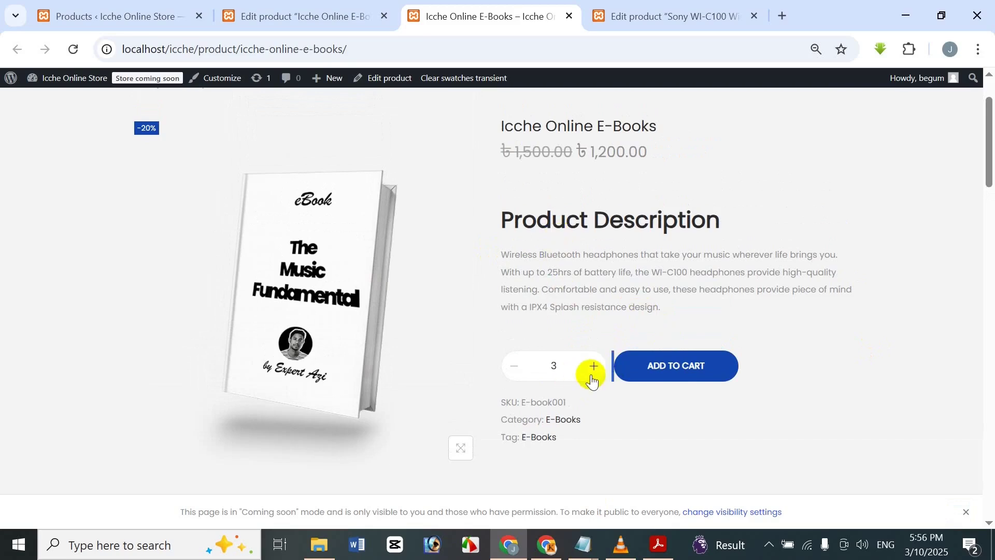
click(515, 367)
click(515, 366)
double_click(553, 367)
click(604, 415)
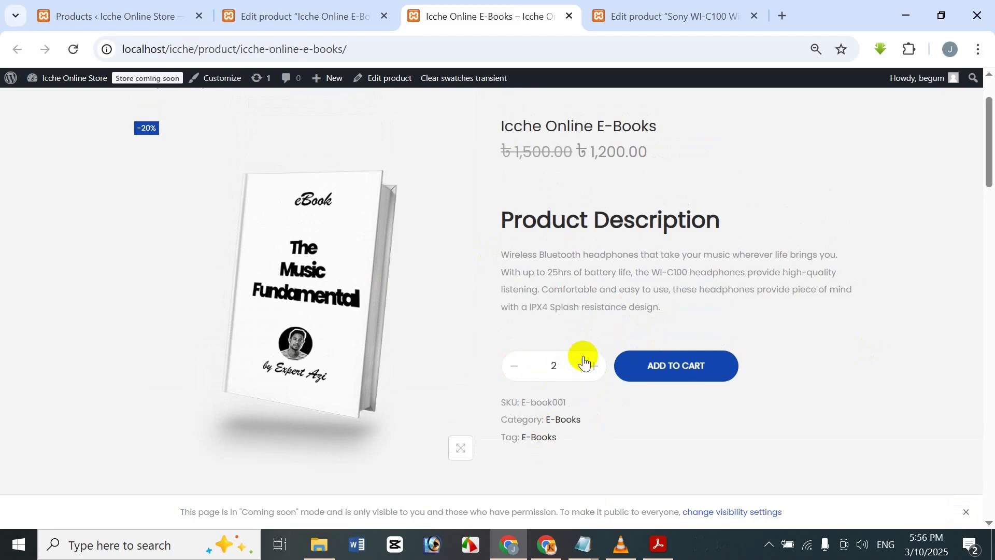
click(709, 373)
- Limit purchases of the e-book to 1 item per order in its inventory settings and update the product
click(316, 11)
scroll(331, 259, down, 20)
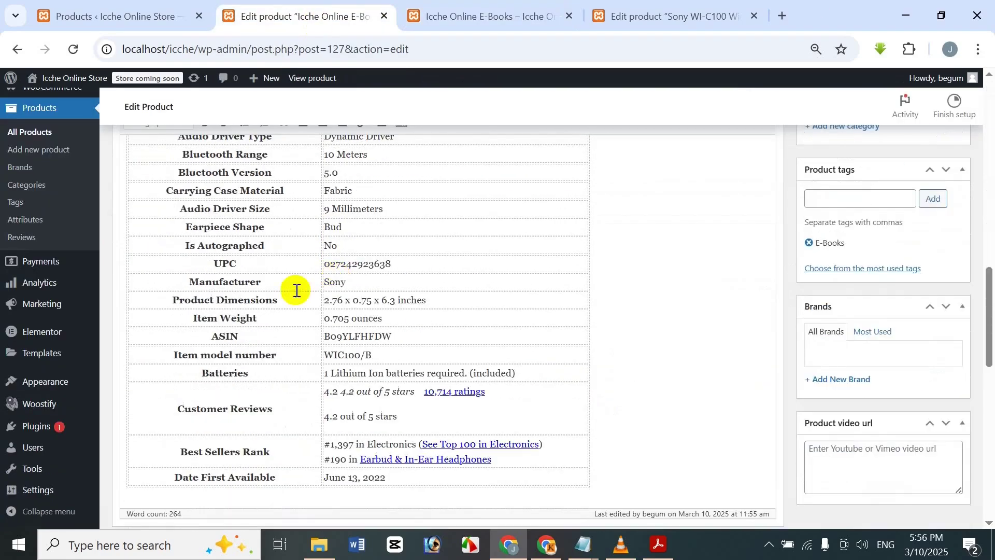
scroll(155, 182, up, 3)
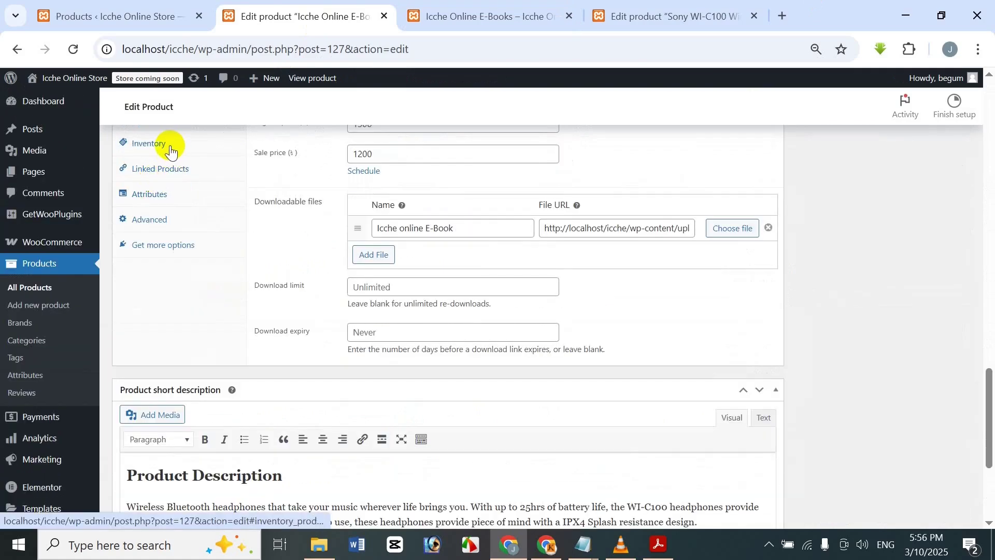
click(164, 147)
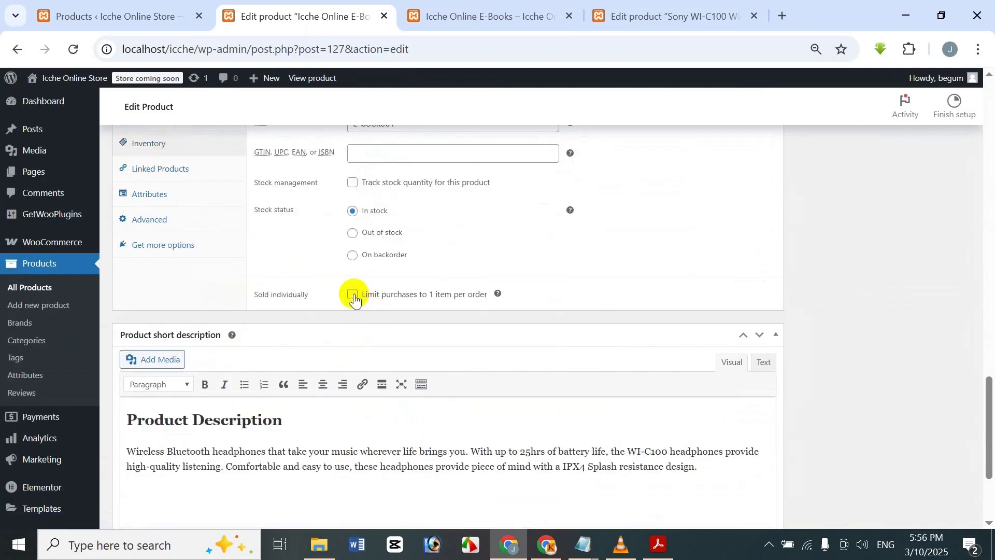
click(353, 295)
scroll(513, 287, up, 10)
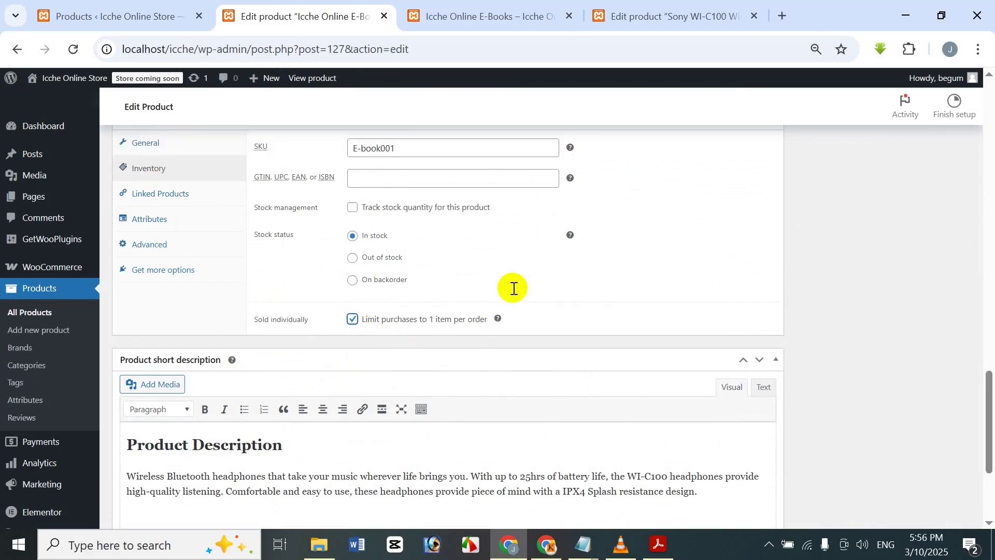
scroll(733, 262, up, 10)
click(944, 375)
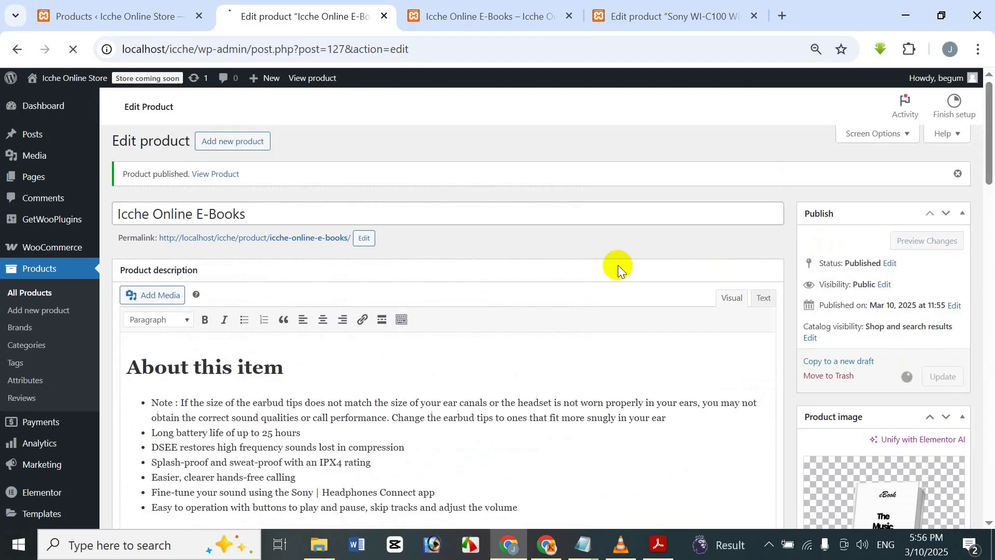
- Close the outdated store page, reopen the updated e-book's page in a new tab and check its purchase options
click(465, 5)
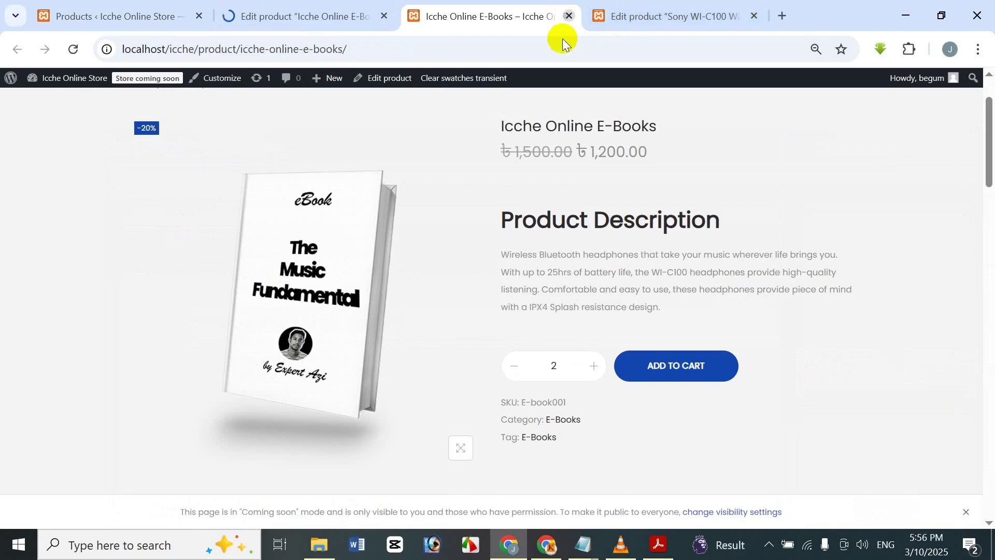
click(569, 16)
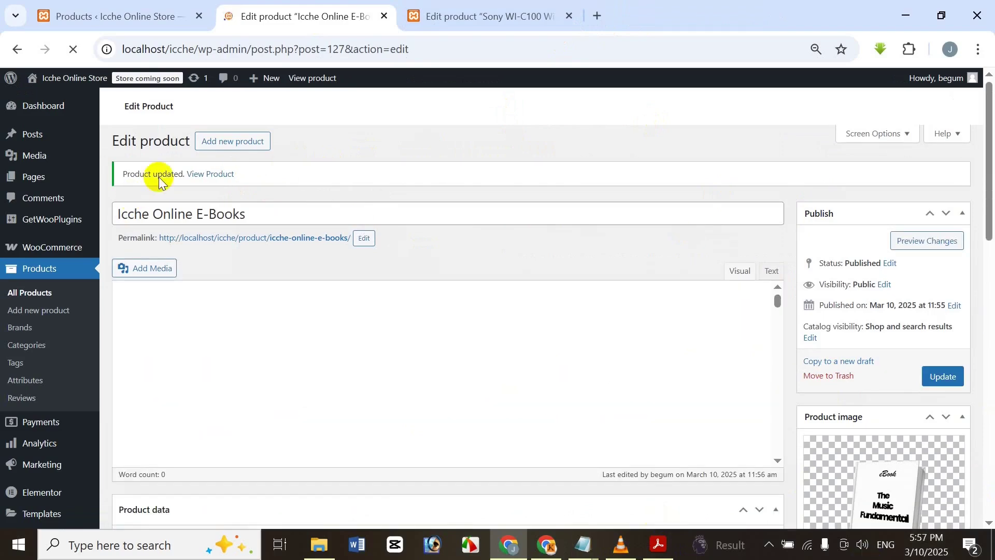
right_click(227, 178)
click(267, 193)
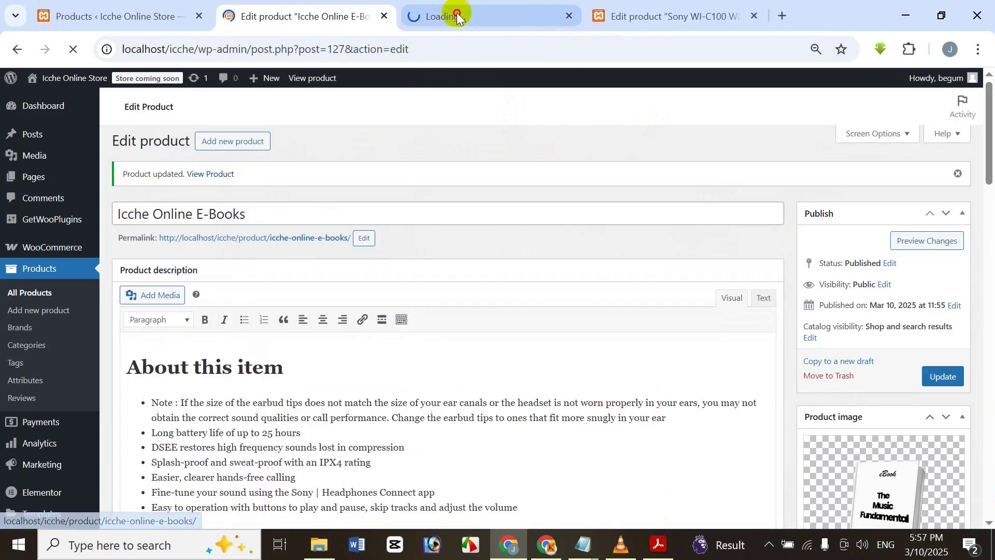
click(454, 15)
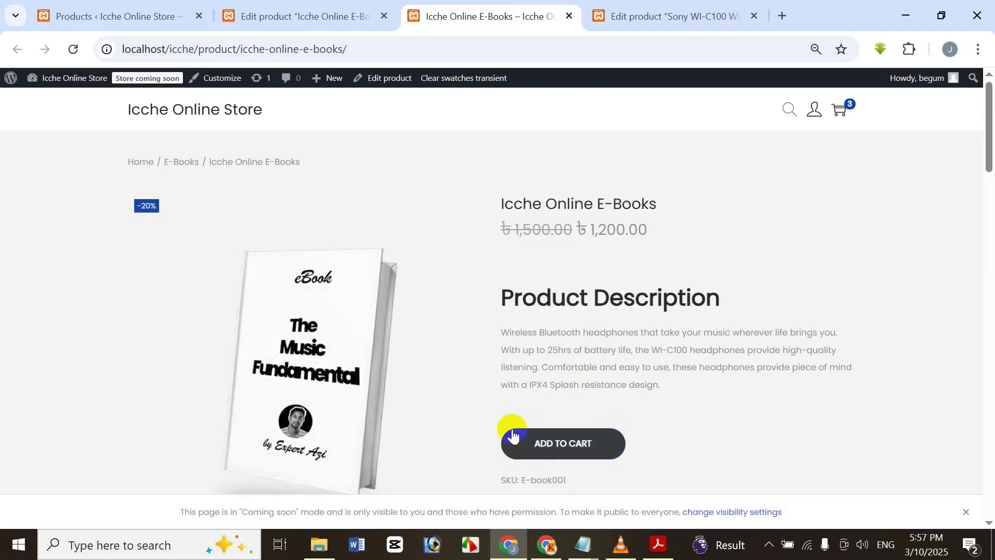
scroll(498, 466, down, 3)
scroll(528, 282, up, 3)
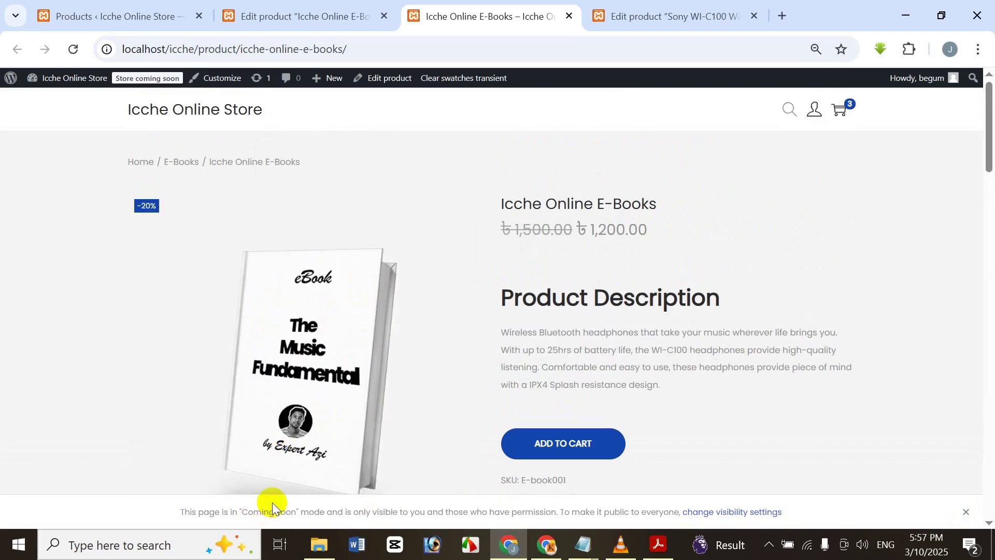
- Open a blank new product form in its own tab and close the e-book's editing and store page tabs
click(251, 14)
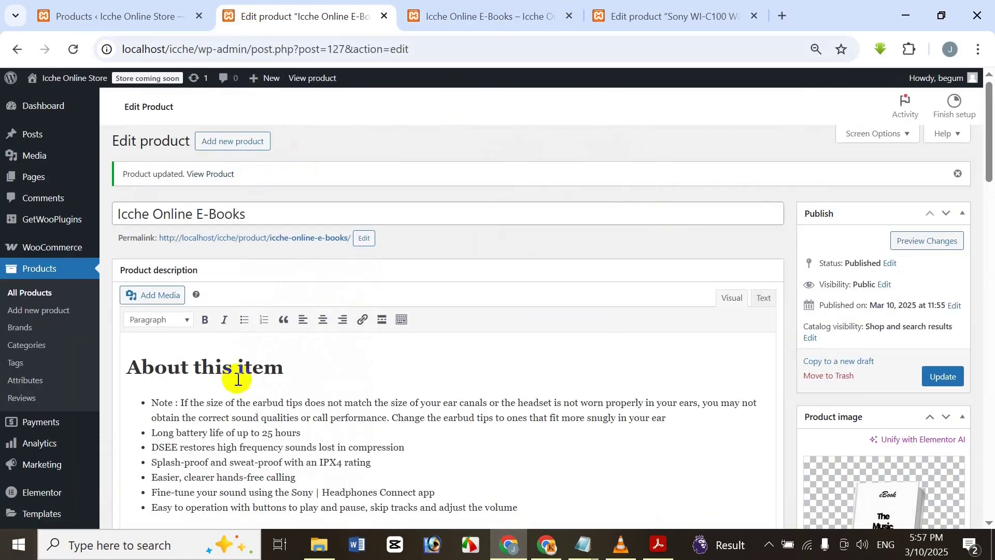
click(76, 316)
right_click(75, 312)
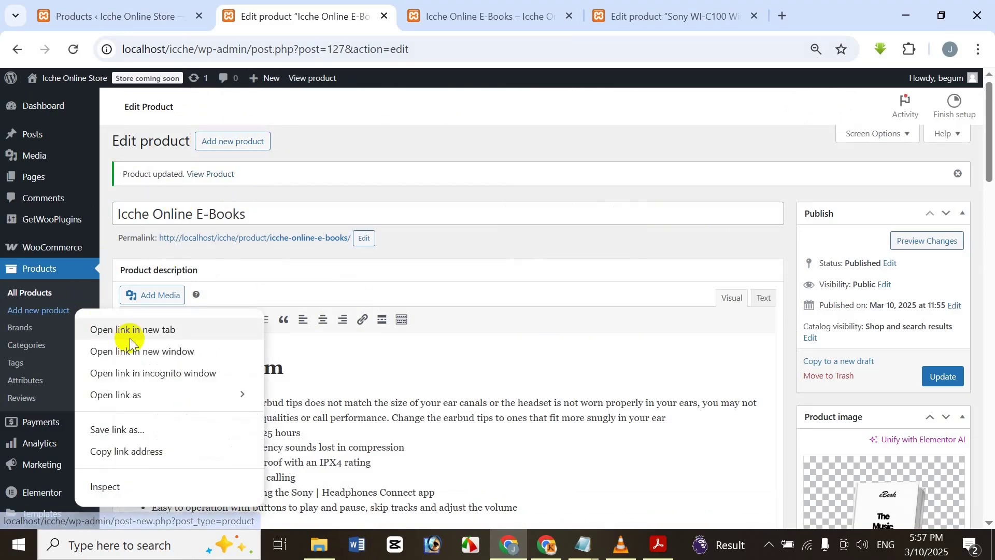
click(122, 329)
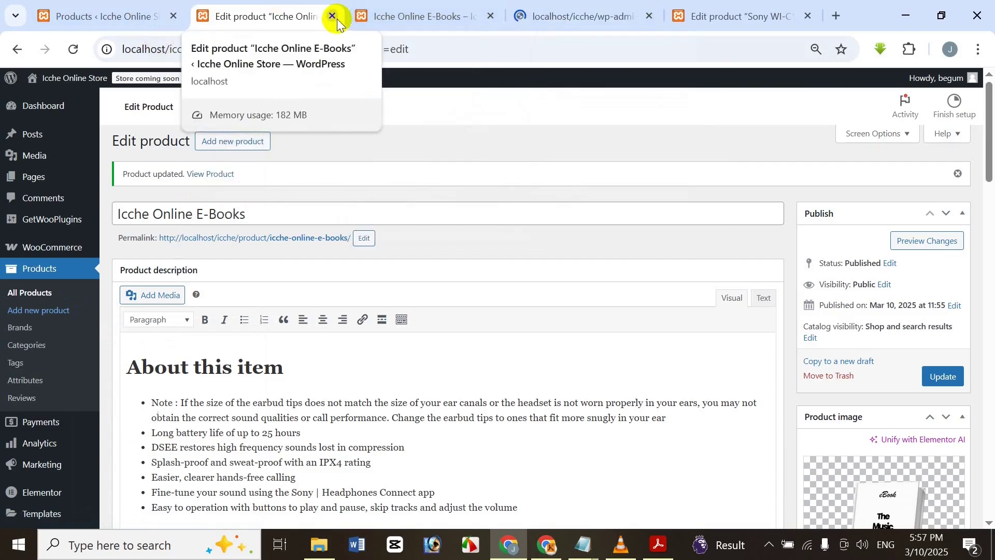
click(332, 16)
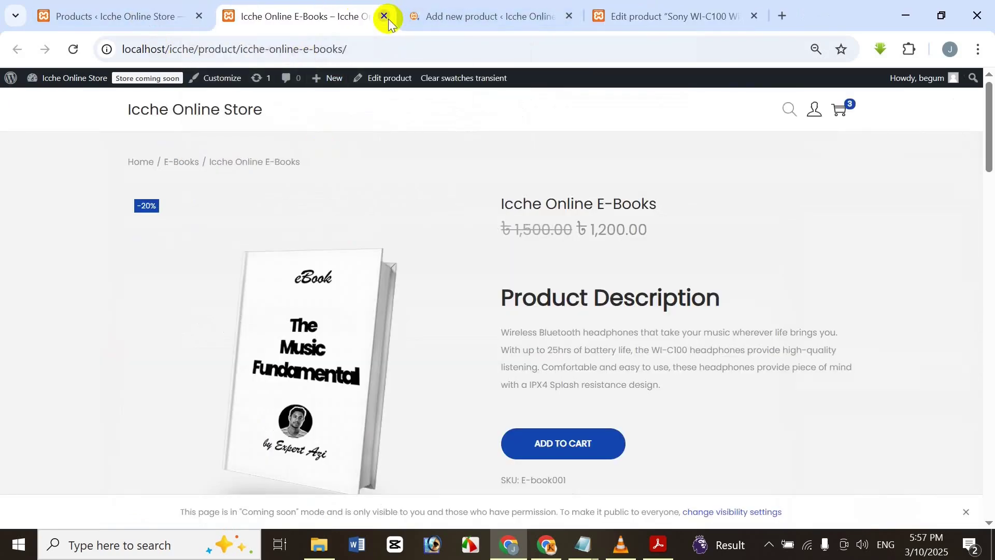
click(384, 16)
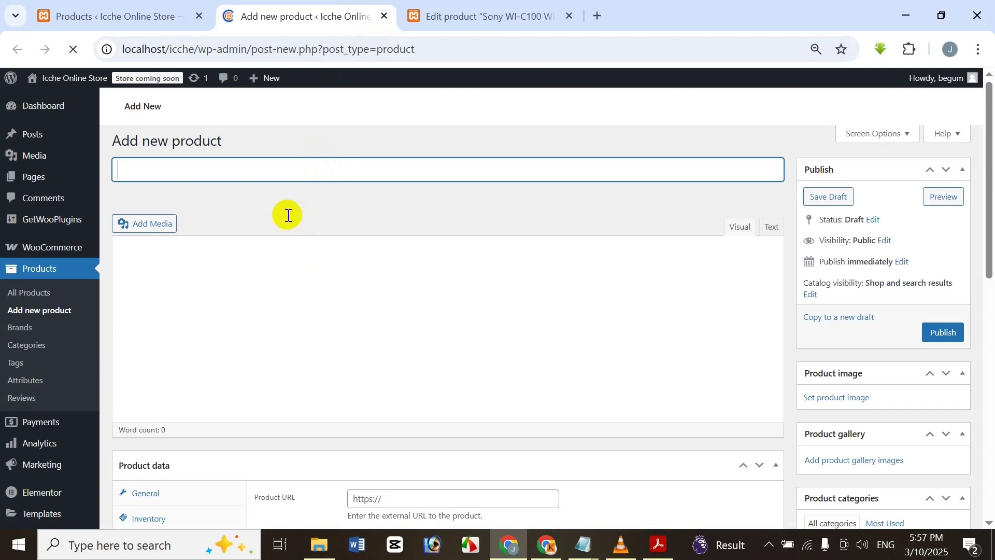
- Open amazon.com in a new browser tab
click(601, 11)
text(a)
key(Return)
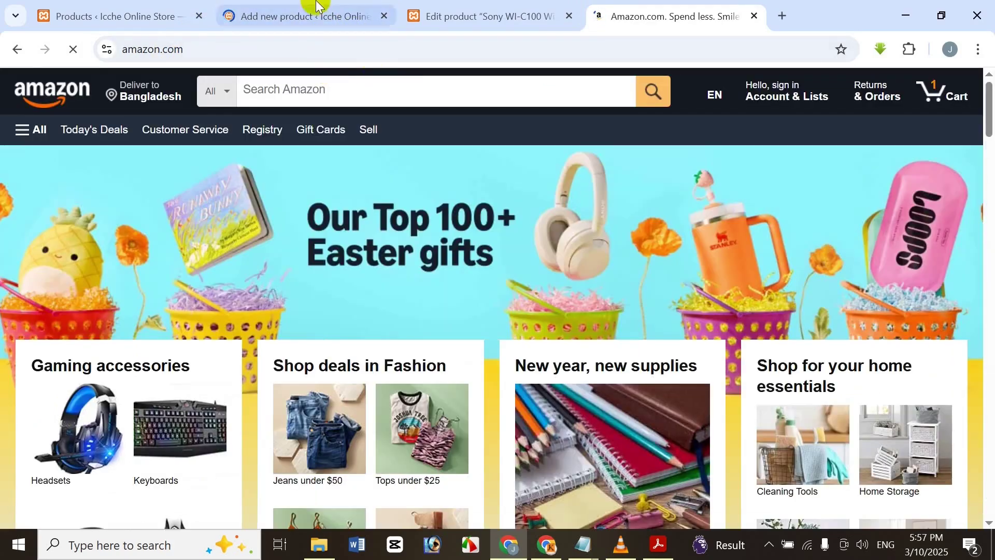
- Check the blank new product form, return to Amazon and search for "e-books free download"
click(318, 10)
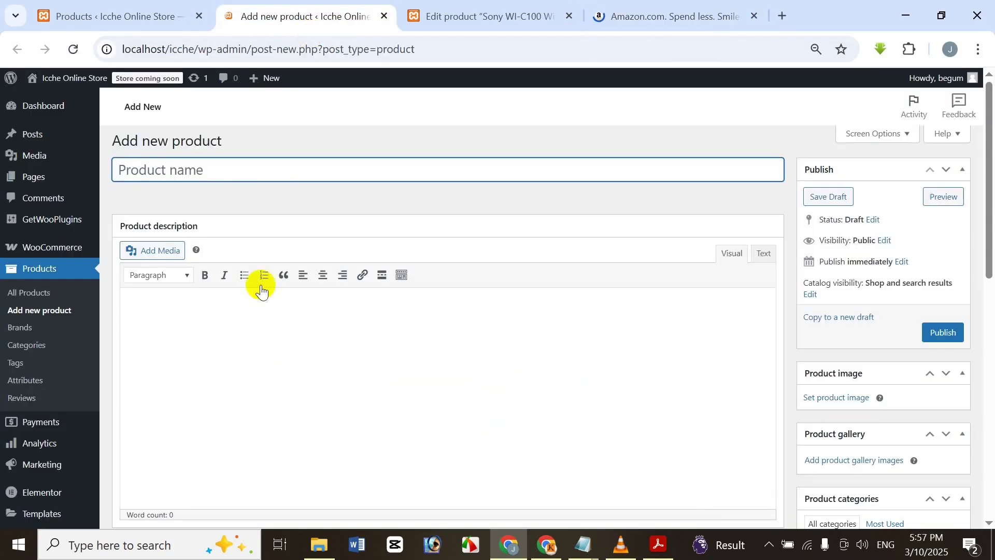
click(693, 9)
click(511, 91)
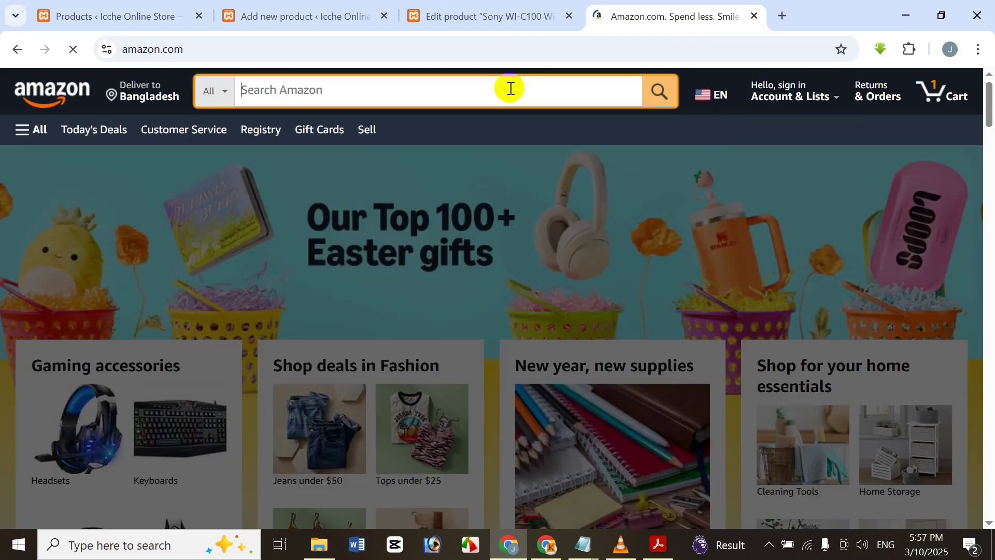
text(e)
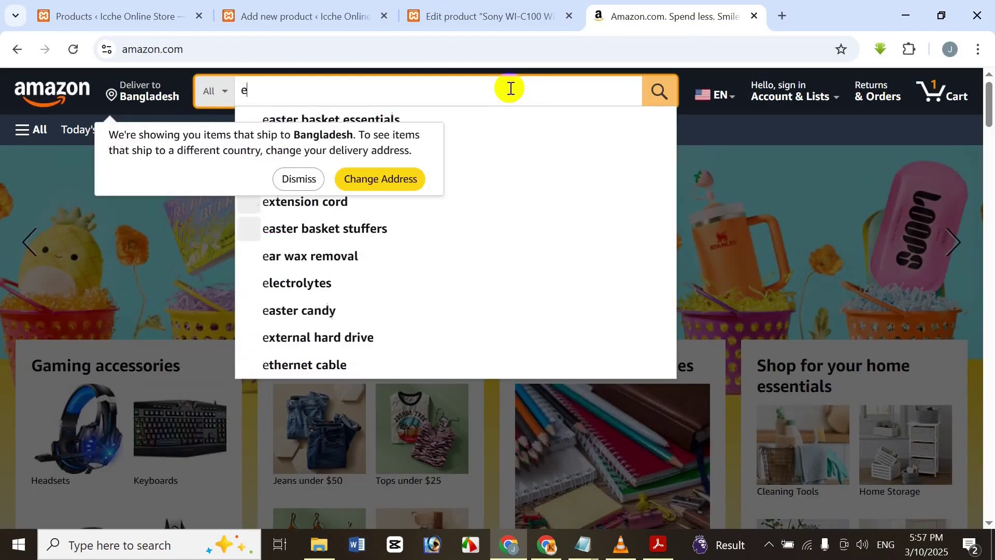
text(-bo)
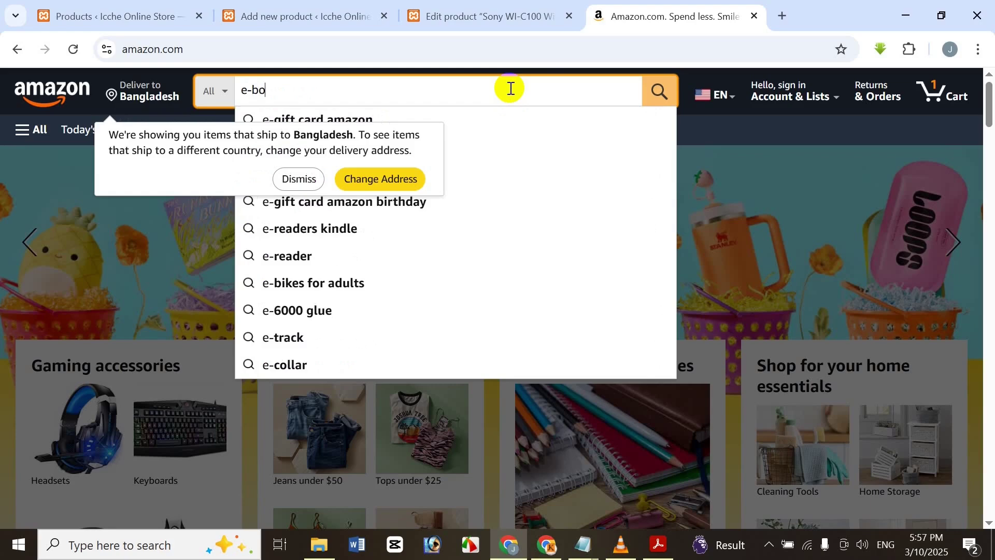
text(oks d)
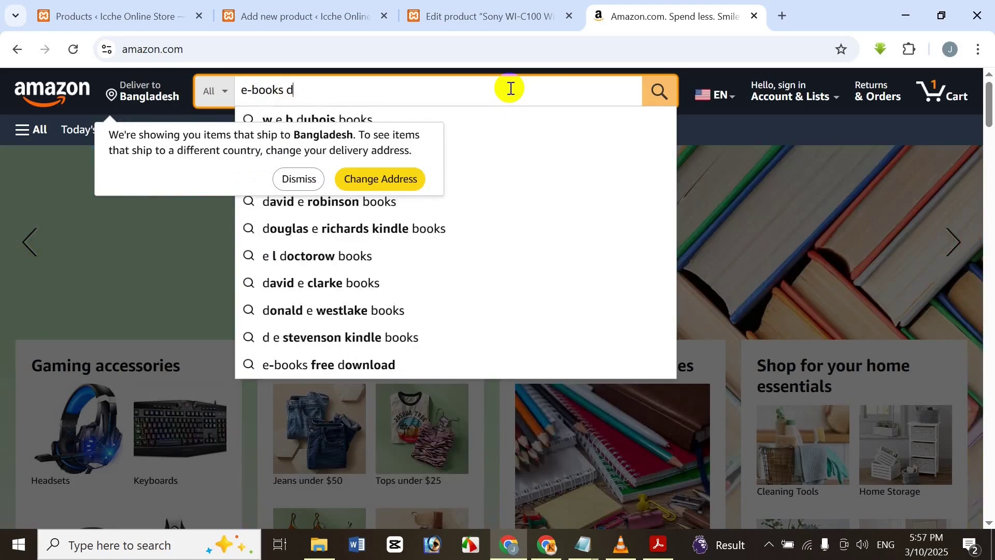
text(ow)
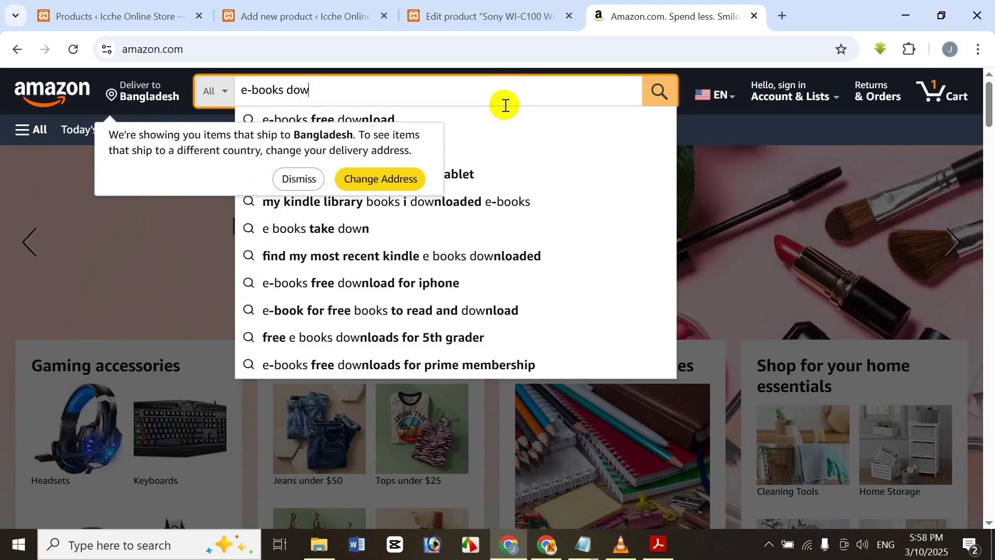
key(Down)
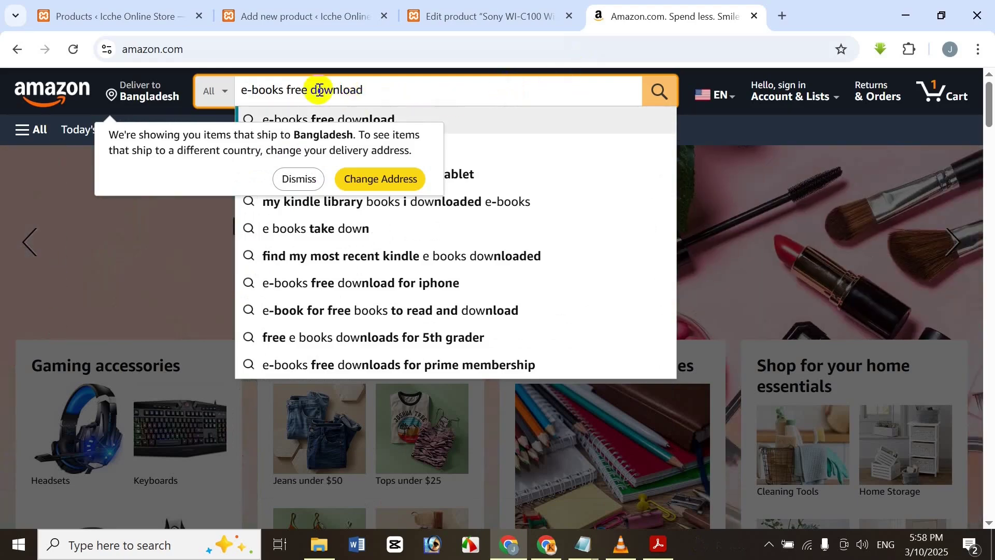
drag(294, 95, 284, 97)
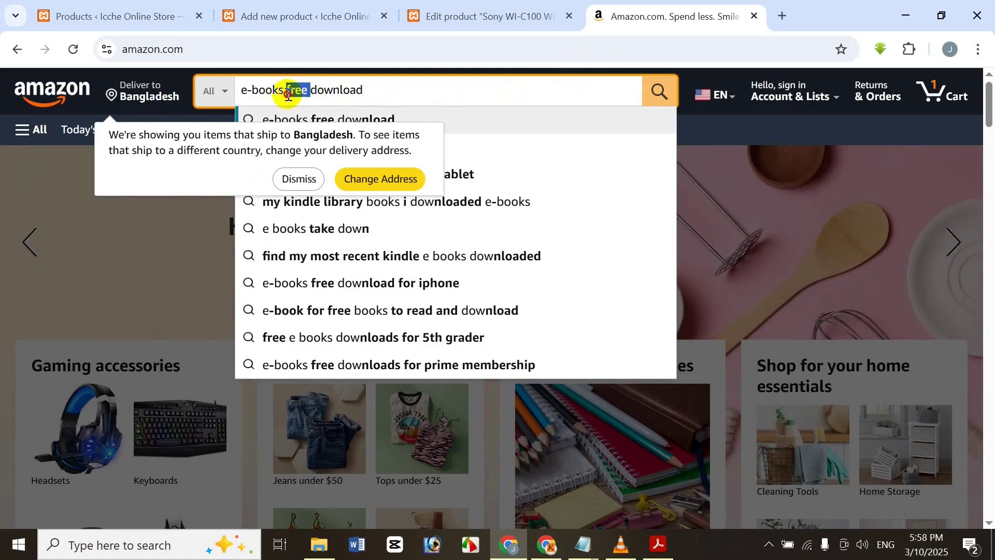
key(BackSpace)
key(Return)
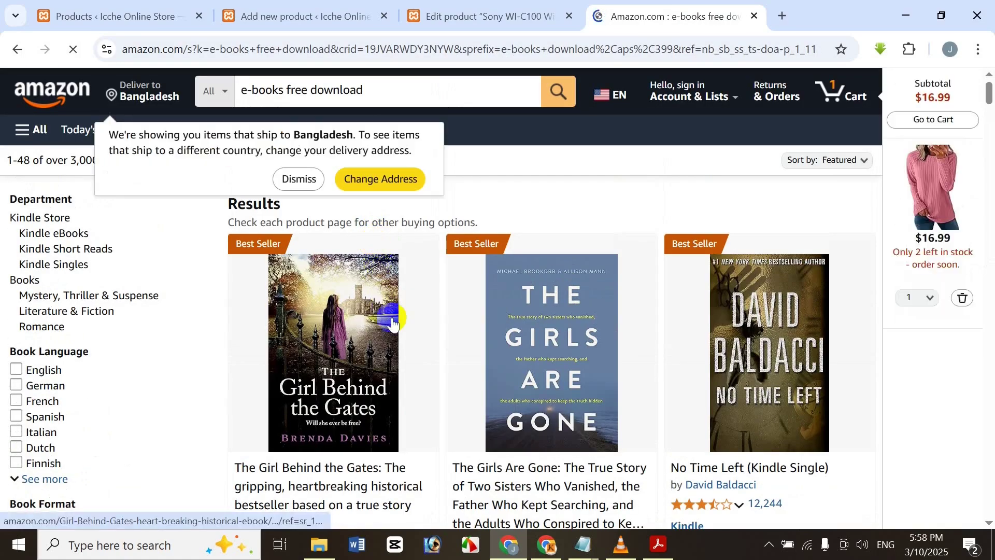
- Open the first search result, "The Girl Behind the Gates", and copy its full title without "Kindle Edition" into the new product's name
scroll(551, 359, down, 15)
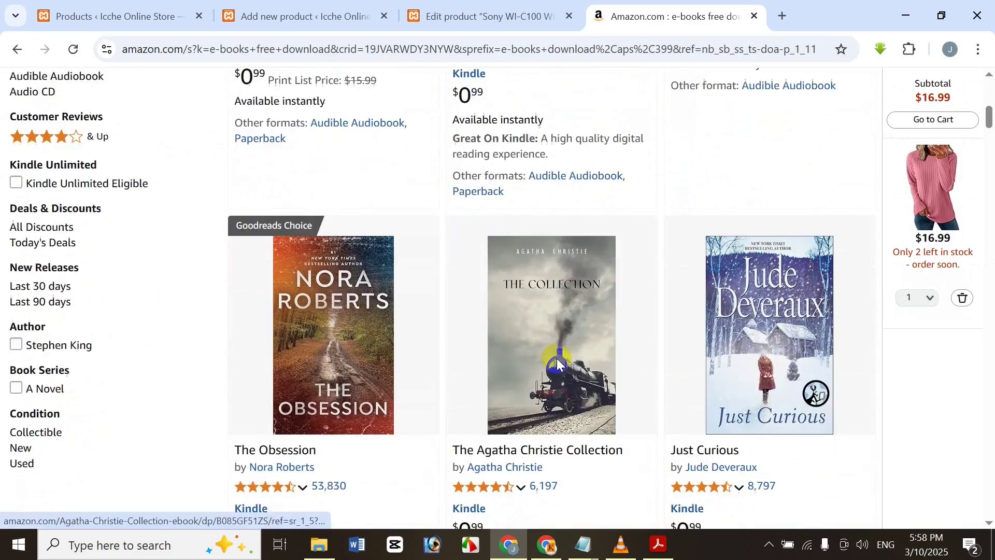
scroll(569, 357, up, 15)
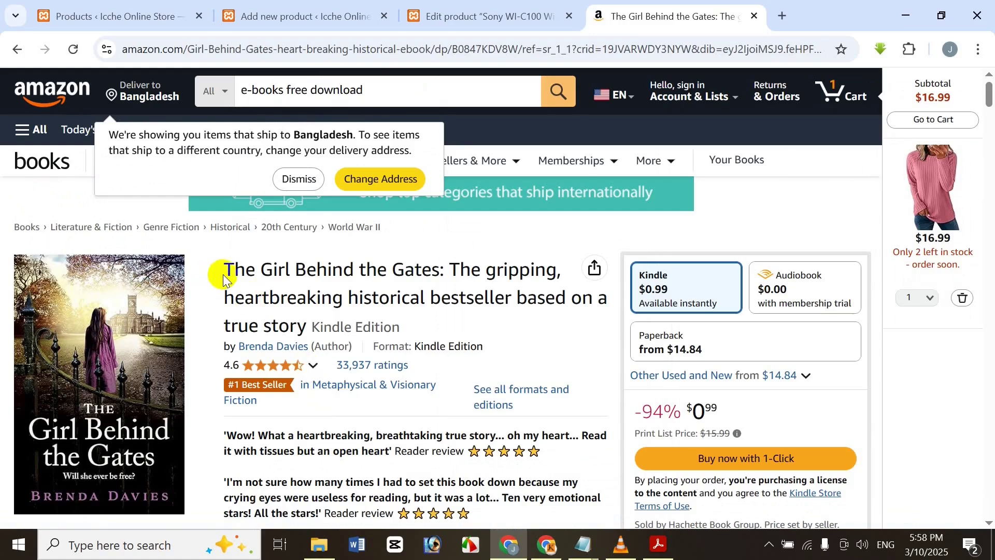
drag(226, 270, 318, 323)
key(ctrl+c)
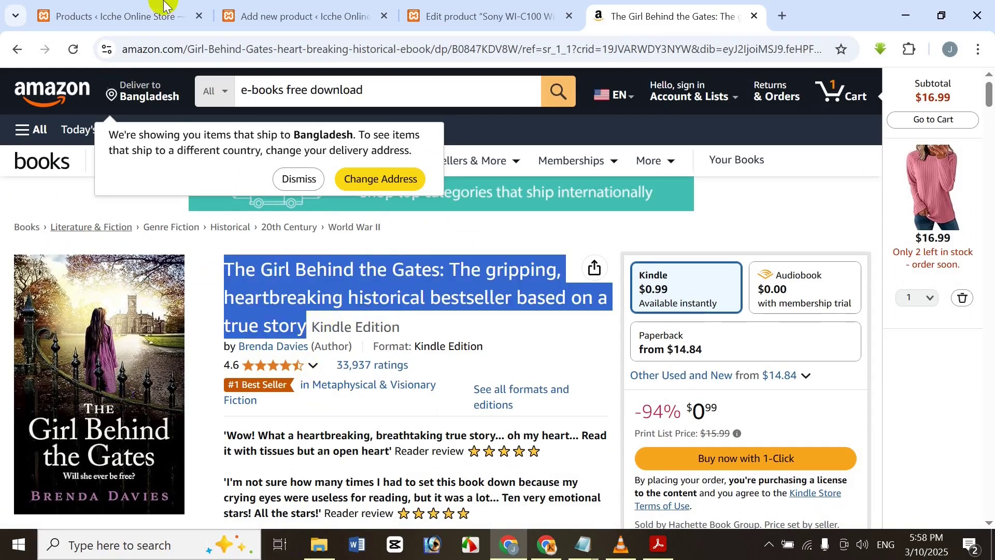
click(289, 11)
key(ctrl+v)
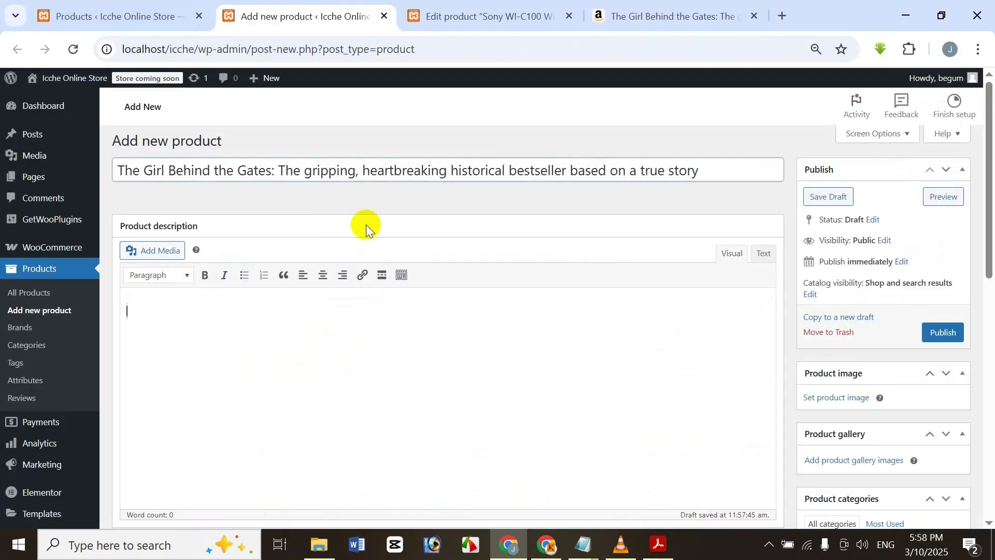
- Copy the book's blurb and reader reviews from Amazon into the new product's description
click(674, 13)
scroll(307, 367, down, 2)
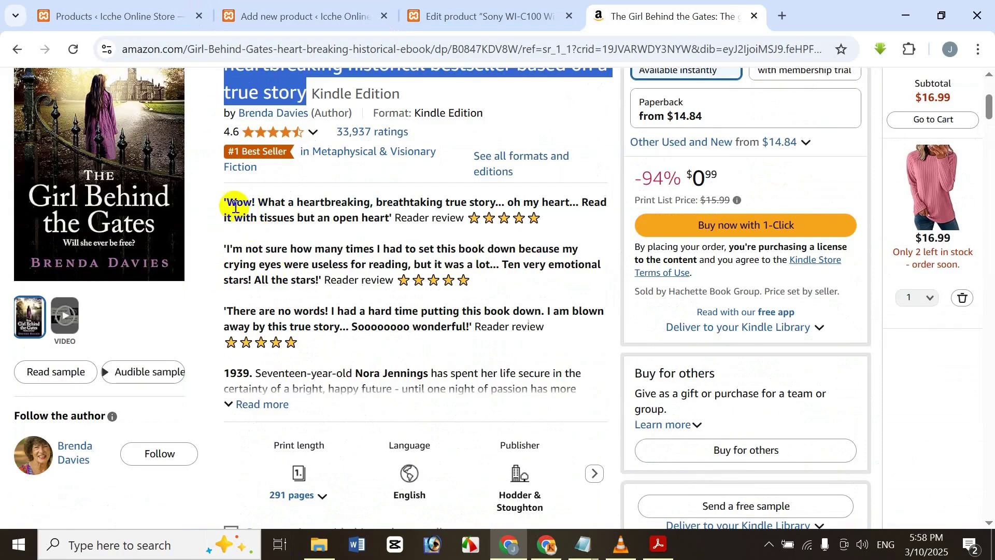
drag(226, 199, 581, 394)
click(340, 10)
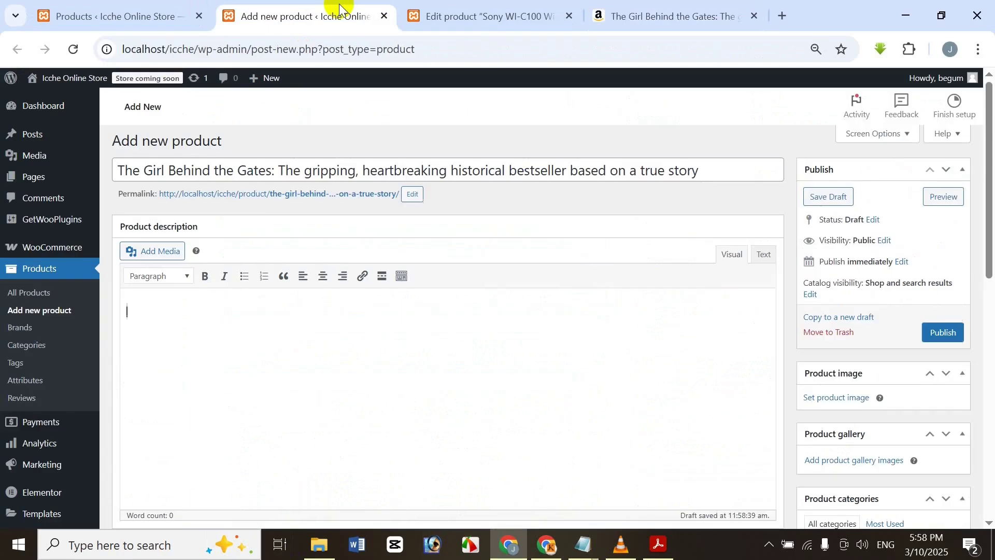
key(ctrl+v)
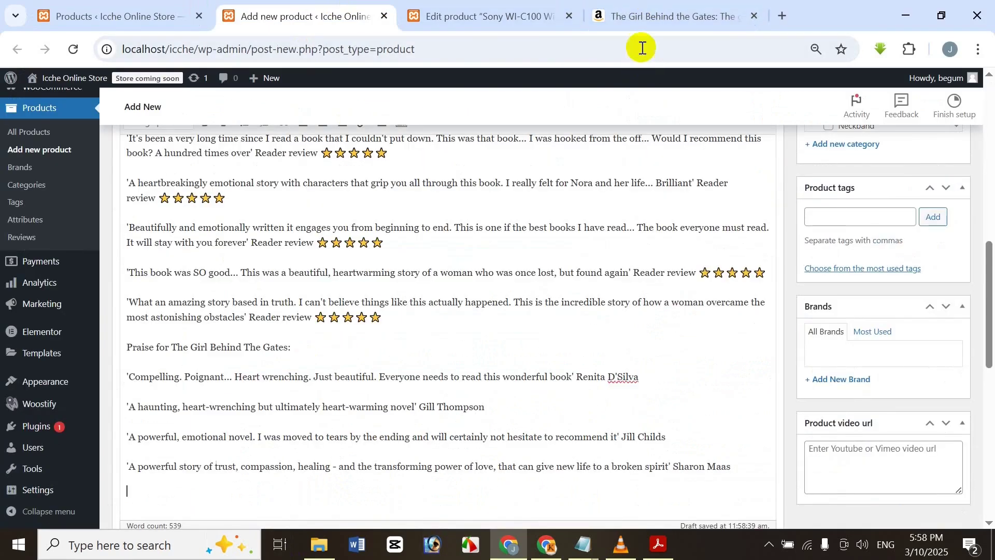
- Copy the book's "Product details" section, from the heading through Customer Reviews, and append it to the end of the new product's description
click(643, 16)
scroll(504, 354, down, 20)
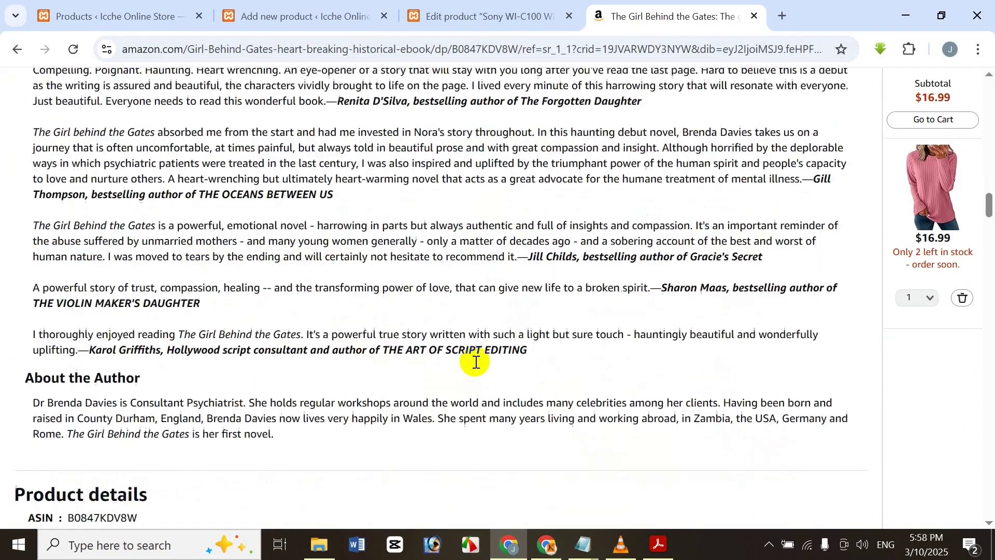
scroll(475, 362, up, 15)
scroll(471, 366, down, 10)
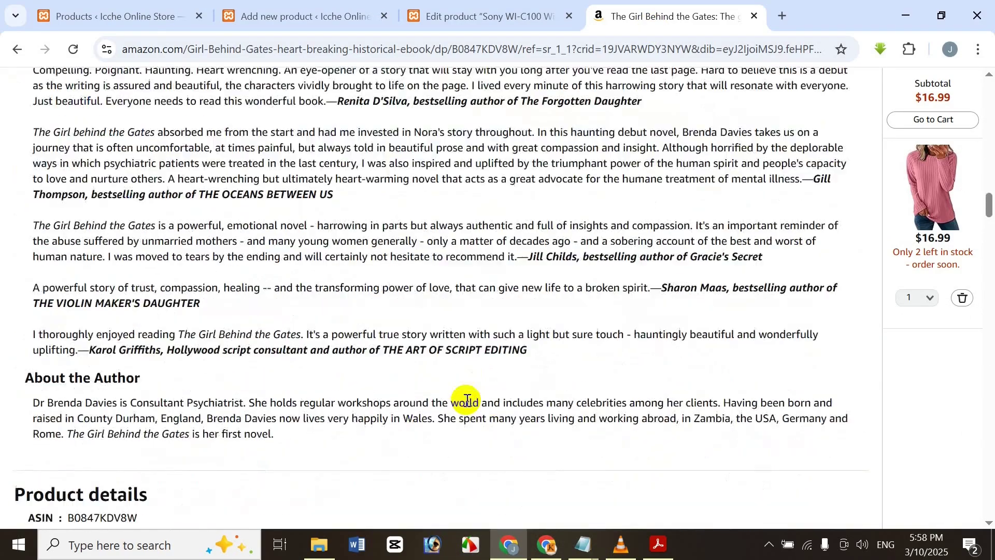
scroll(467, 400, down, 1)
drag(18, 257, 326, 220)
click(475, 14)
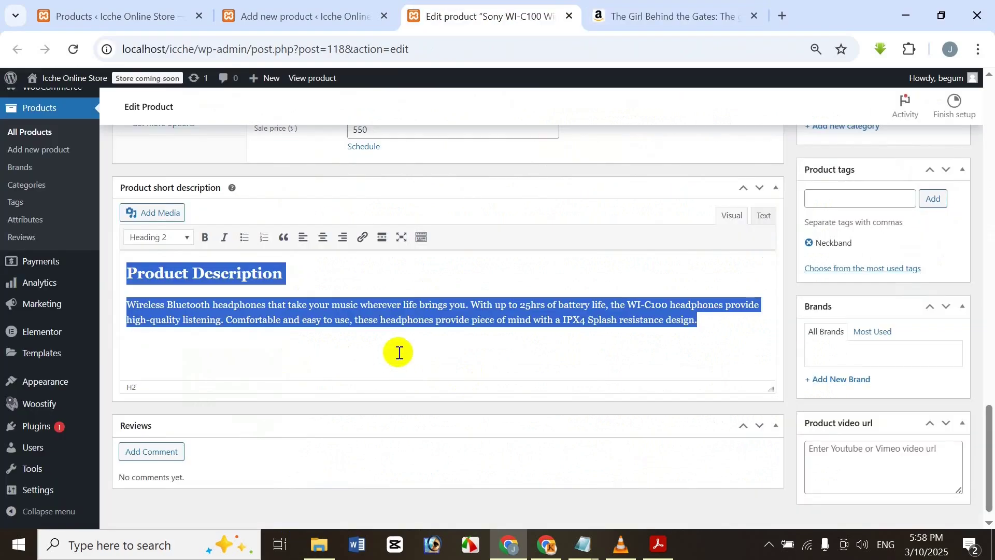
scroll(519, 311, up, 4)
click(358, 7)
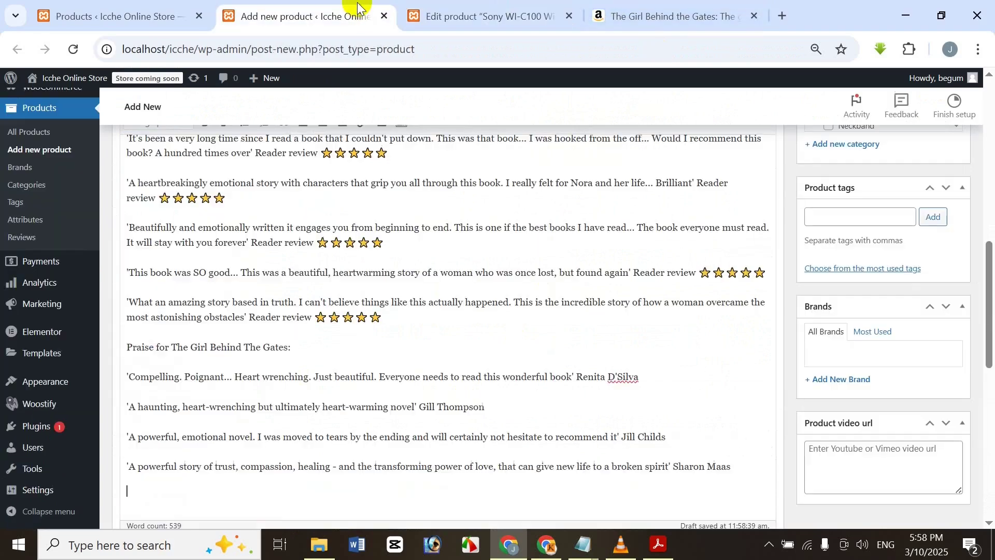
text(Product details ASIN : B0847KDV8W Publisher : Hodder & Stoughton (May 28, 2020) Publication date : May 28, 2020 Language : English File size : 2.3 MB Text-to-Speech : Enabled Screen Reader : Supported Enhanced typesetting : Enabled X-Ray : Enabled Word Wise : Enabled Print length : 291 pages Best Sellers Rank: #317 in Kindle Store (See Top 100 in Kindle Store) #1 in Metaphysical & Visionary Fiction (Books) #3 in Historical World War II Fiction (Kindle Store) #3 in Family Saga Fiction Customer Reviews: 4.6 4.6 out of 5 stars 33,937 ratings)
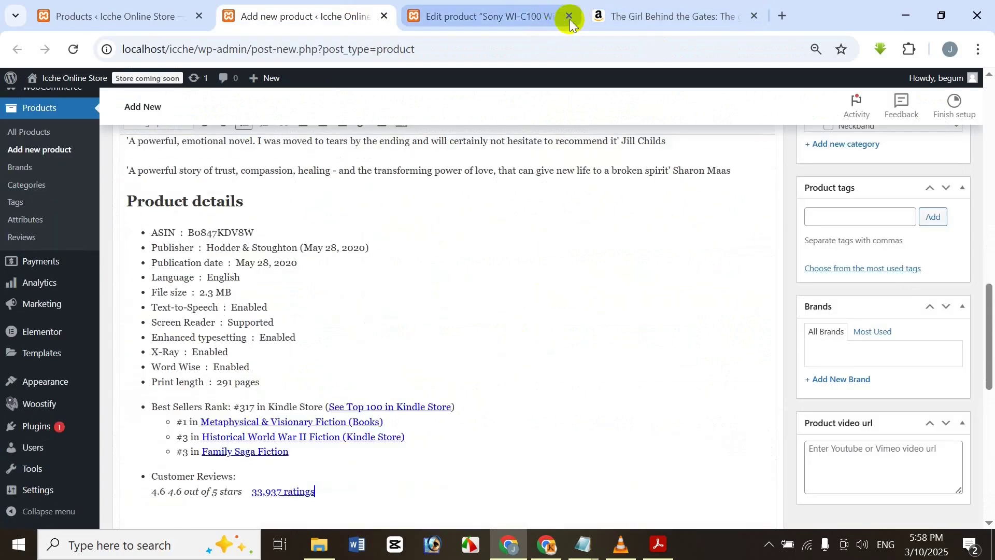
- Close the Sony WI-C100 product's editor tab and return to the new product's product data settings
click(537, 12)
click(569, 16)
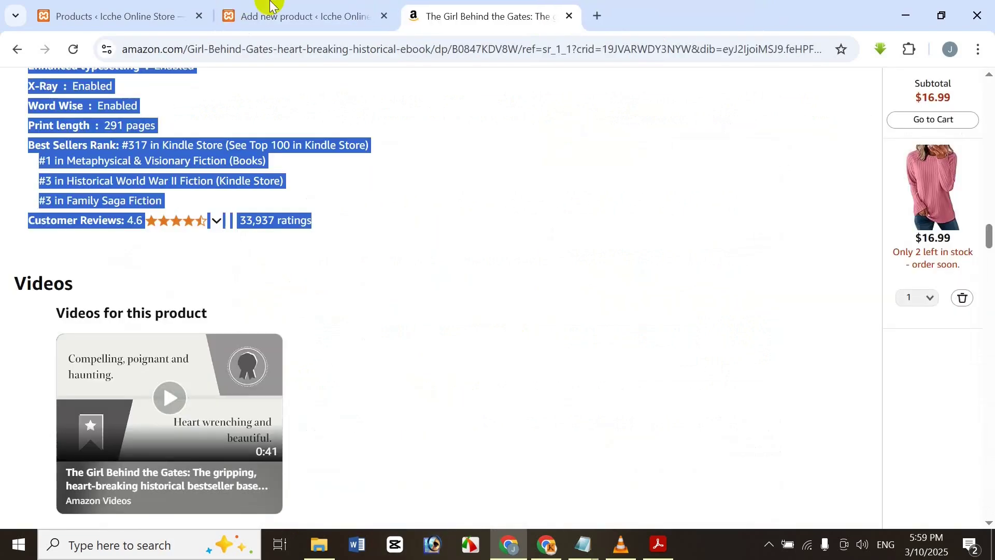
click(332, 6)
scroll(349, 284, down, 9)
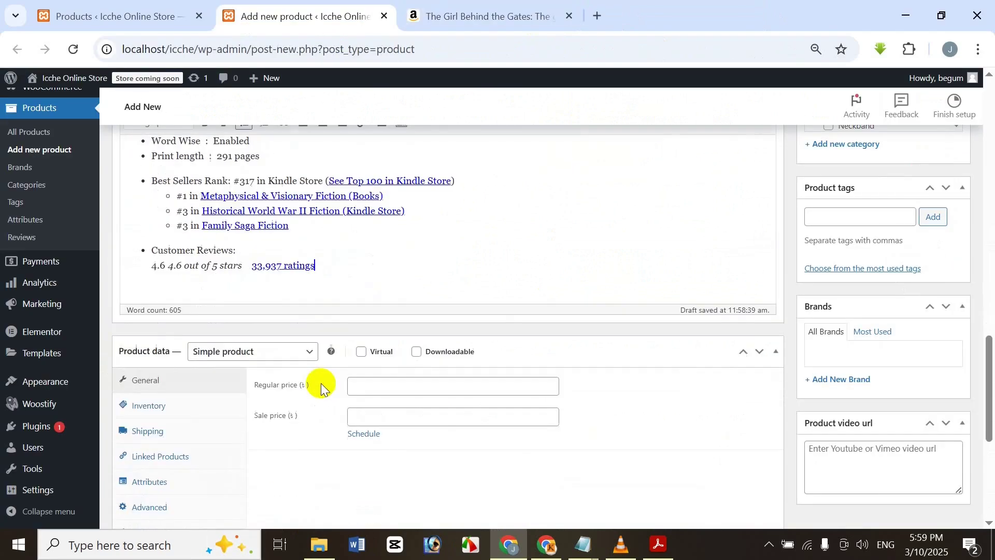
- Look through the video and author sections of the book's Amazon page, then return to the new product form
click(461, 15)
scroll(277, 421, down, 10)
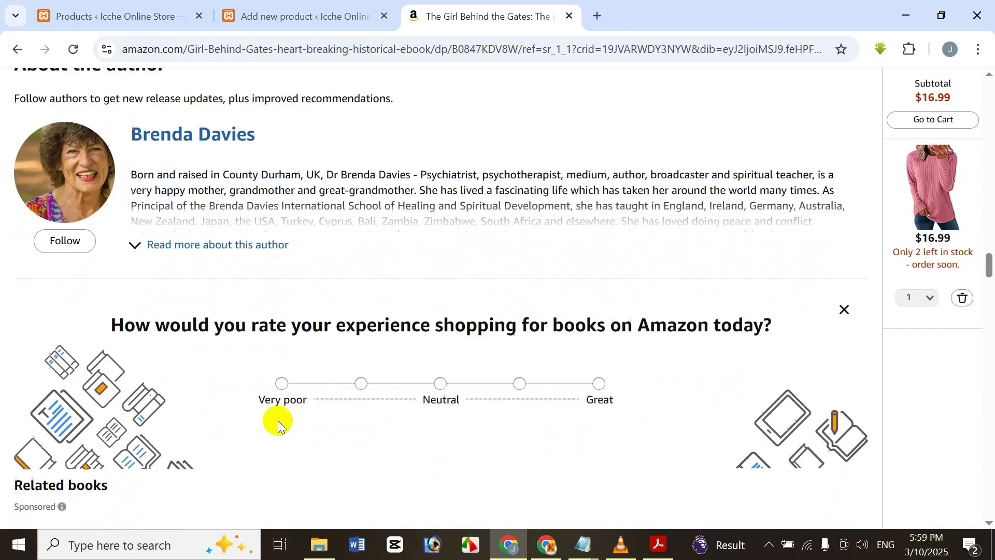
scroll(254, 447, up, 3)
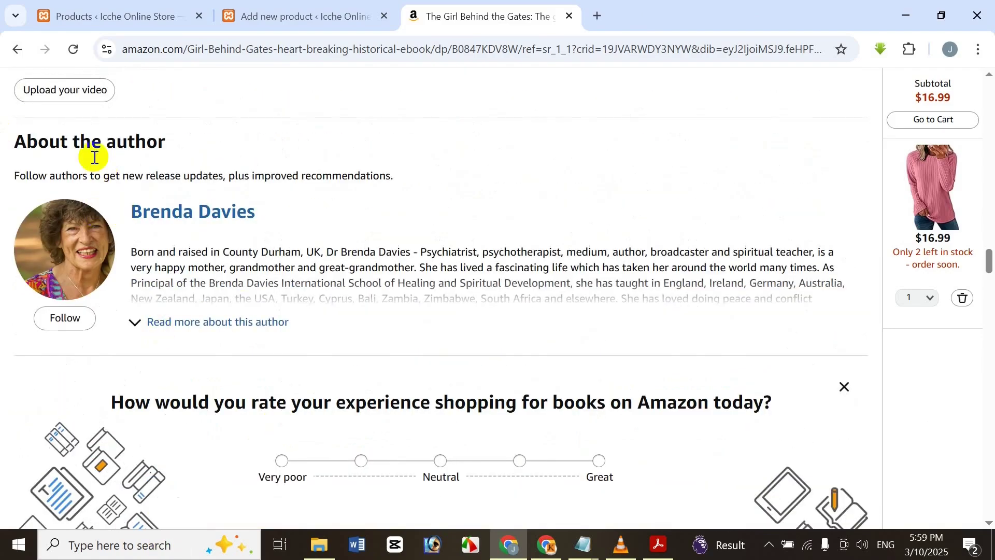
scroll(249, 298, up, 4)
click(344, 10)
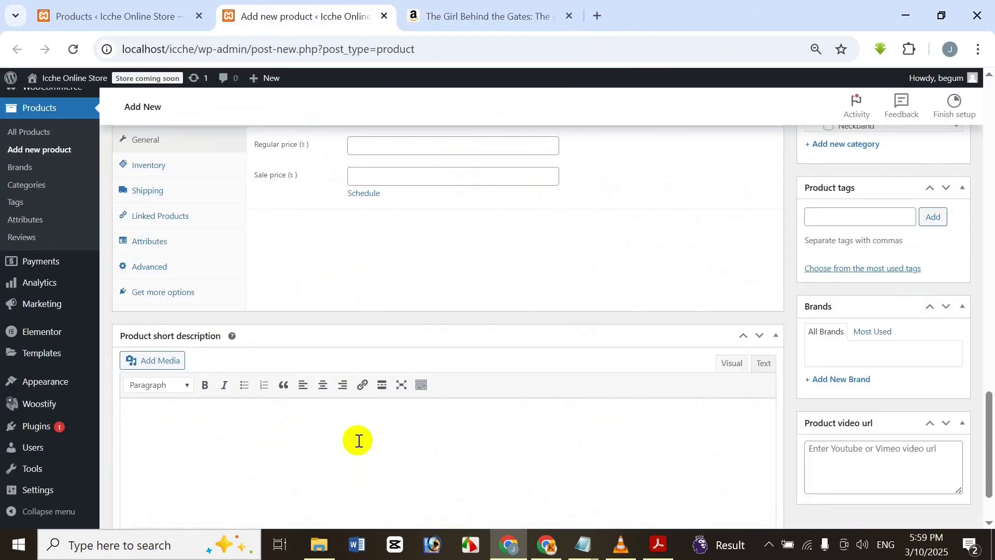
- Mark the new simple product as both virtual and downloadable in its product data
scroll(322, 482, up, 6)
scroll(285, 415, down, 2)
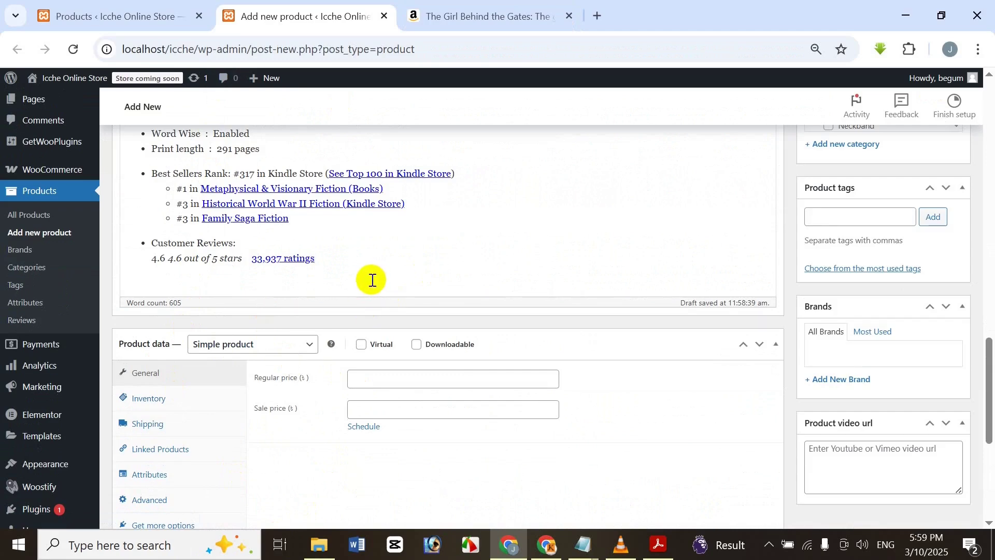
click(361, 345)
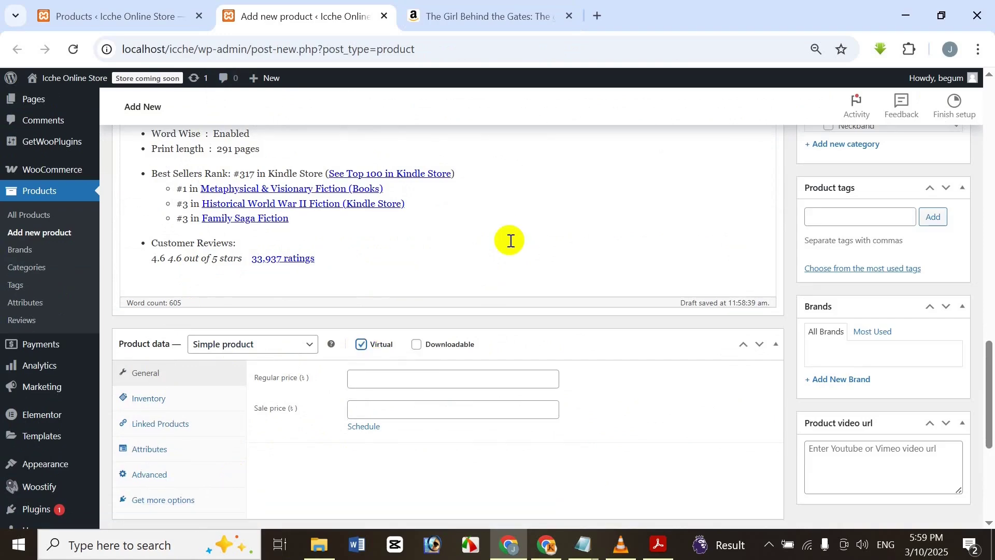
click(418, 345)
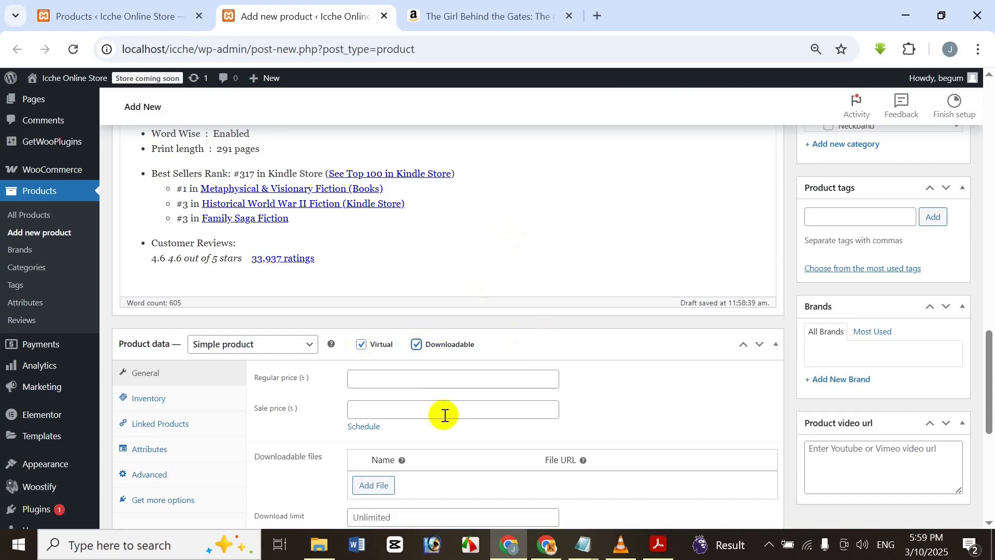
- Set the product's regular price to 1500 and its sale price to 1200
scroll(424, 415, down, 3)
click(420, 218)
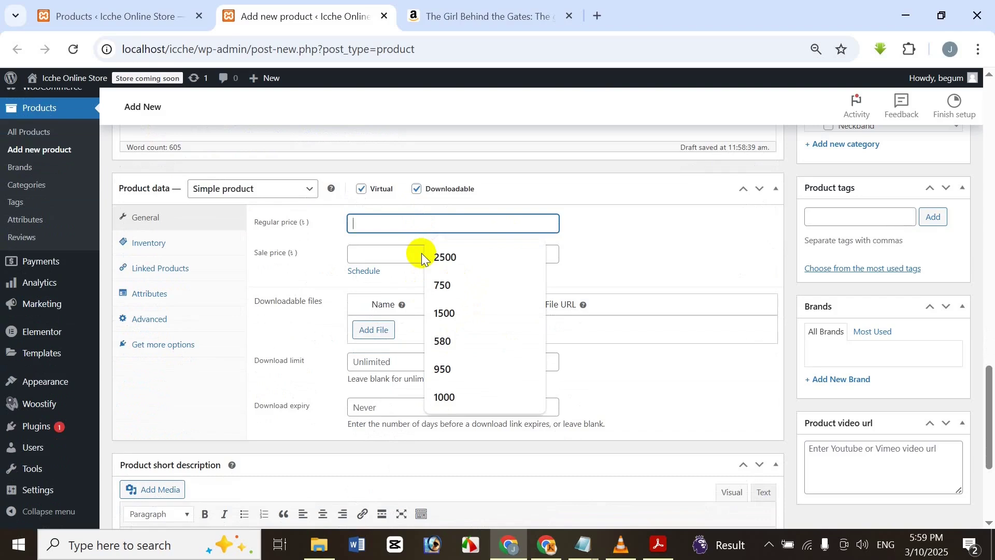
click(465, 313)
click(449, 255)
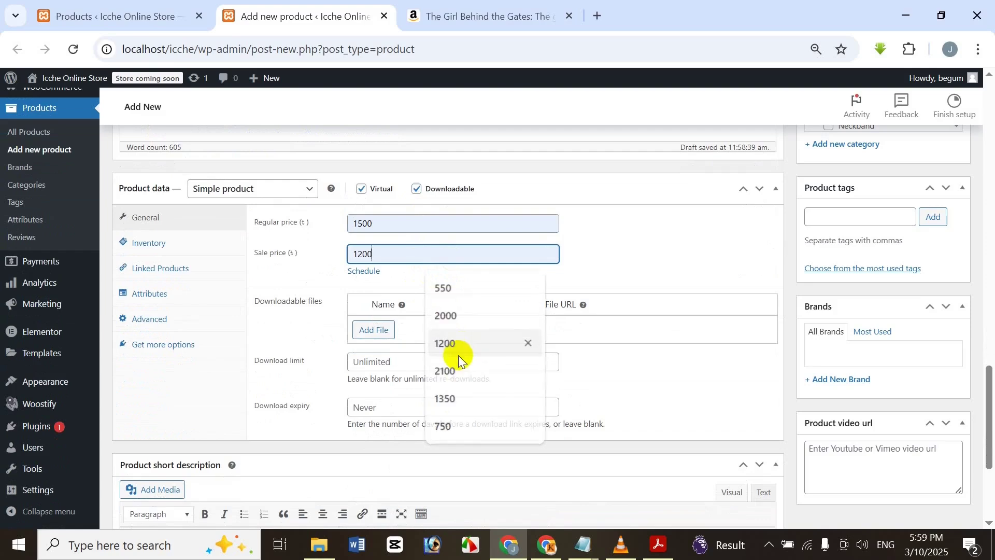
click(459, 354)
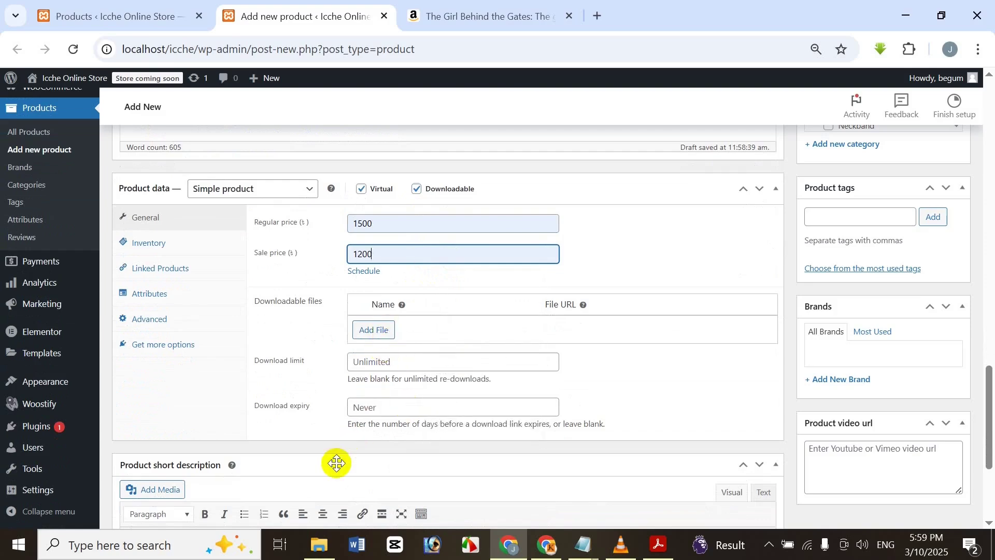
- Add a downloadable file entry to the product, then check the book's title and cover on its Amazon page and return to the form
click(383, 331)
click(482, 5)
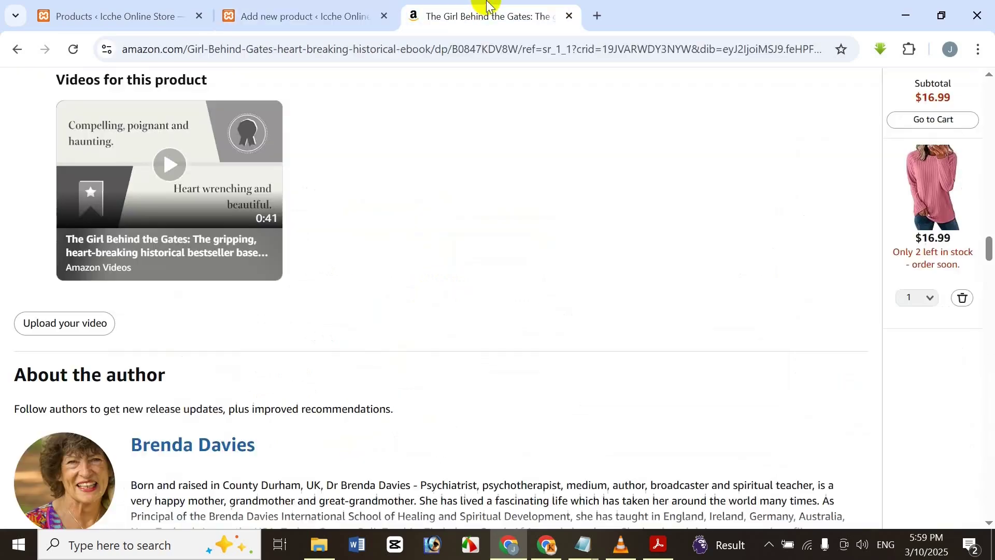
scroll(329, 260, up, 5)
scroll(328, 260, up, 15)
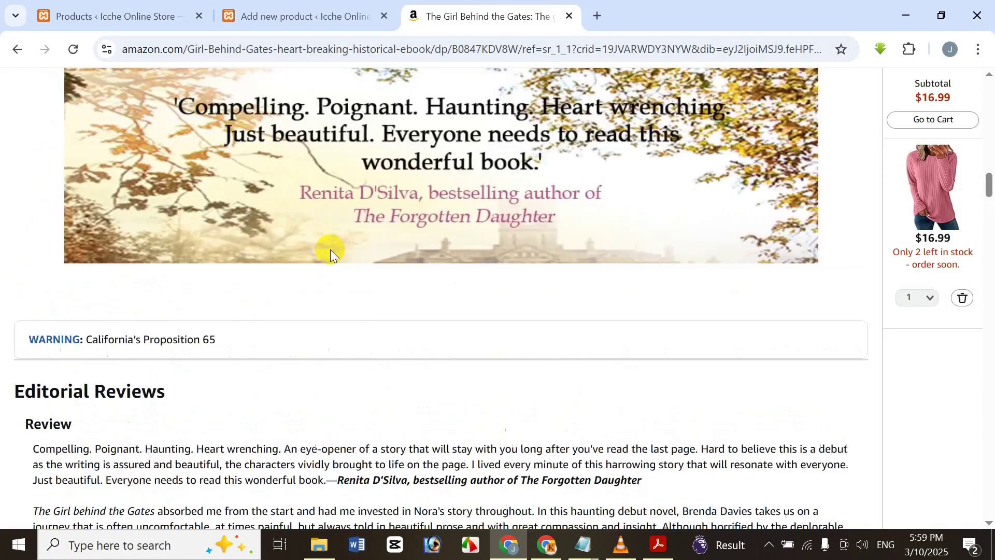
scroll(281, 302, down, 3)
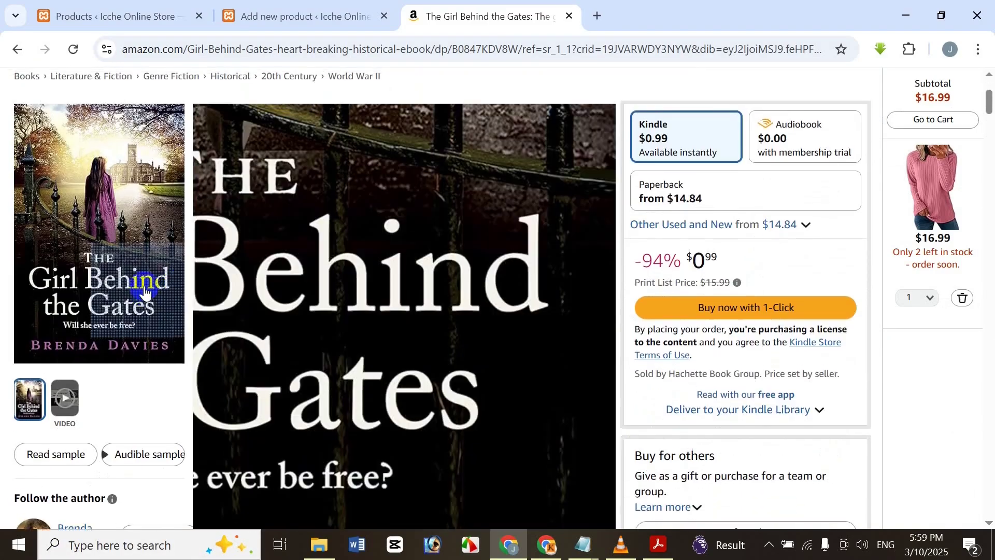
scroll(138, 291, up, 1)
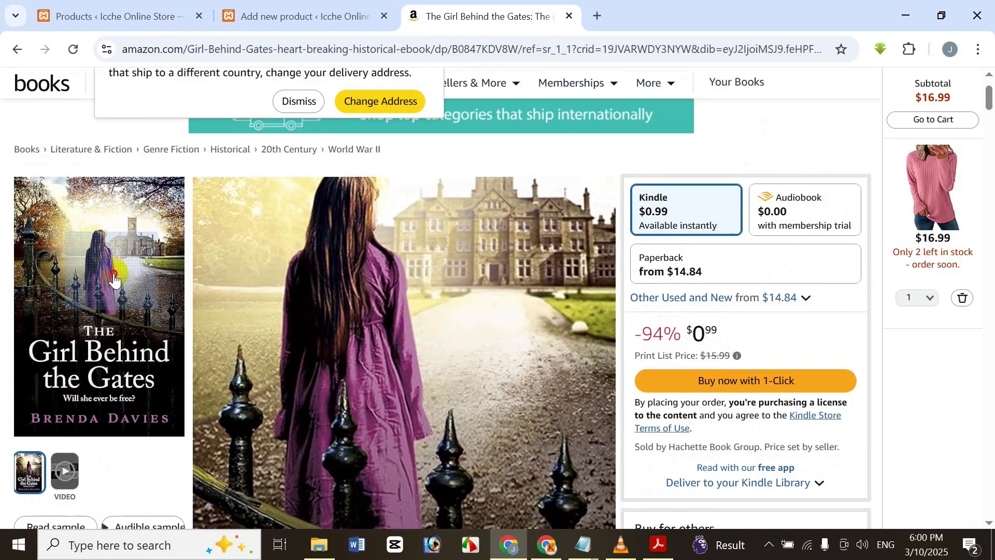
scroll(254, 154, up, 2)
drag(224, 268, 326, 303)
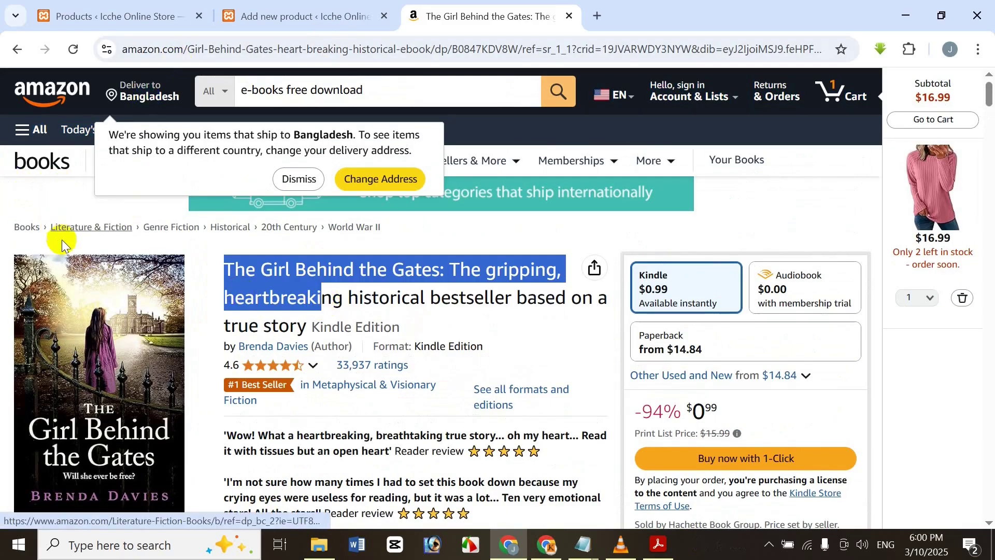
click(663, 248)
key(ctrl+shift+Tab)
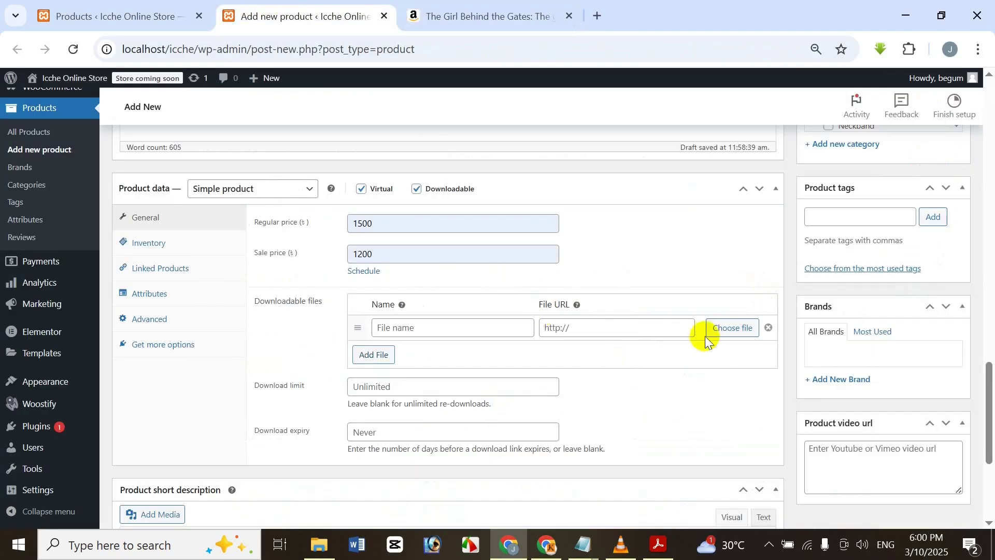
- Upload the Demo-eBook-FIle archive from the E-commerce Store Imgs folder and insert its URL into the downloadable file entry
click(731, 328)
click(60, 136)
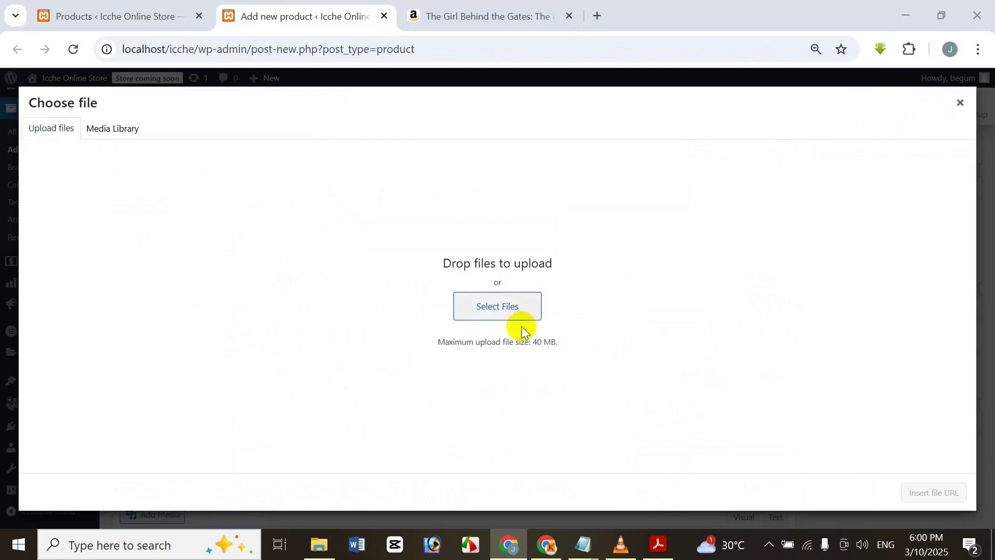
click(521, 317)
click(461, 365)
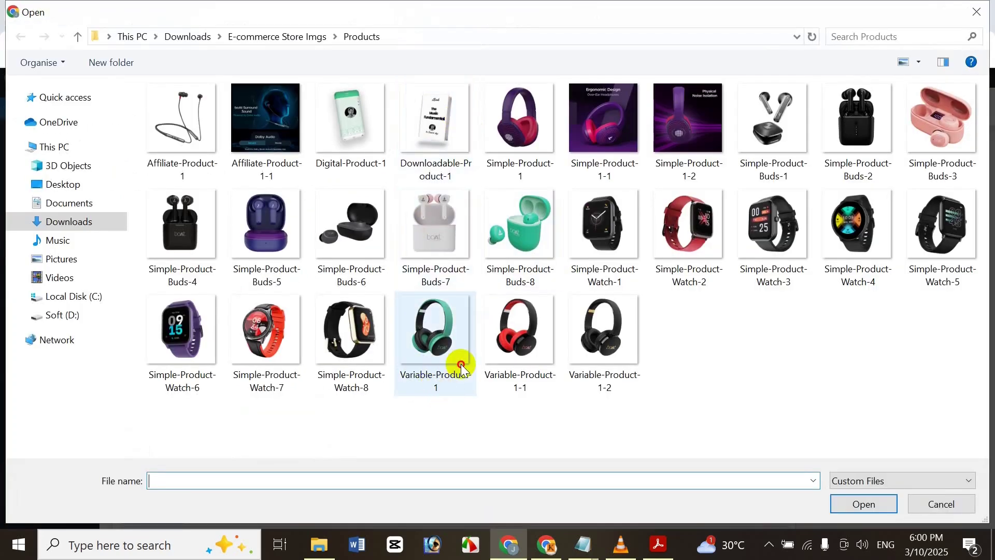
key(alt+Up)
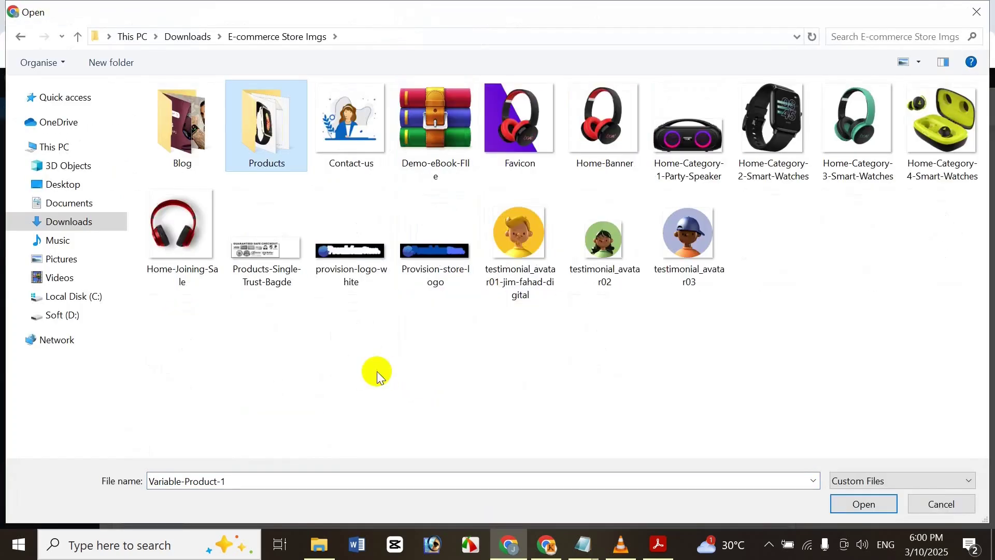
click(456, 134)
click(885, 510)
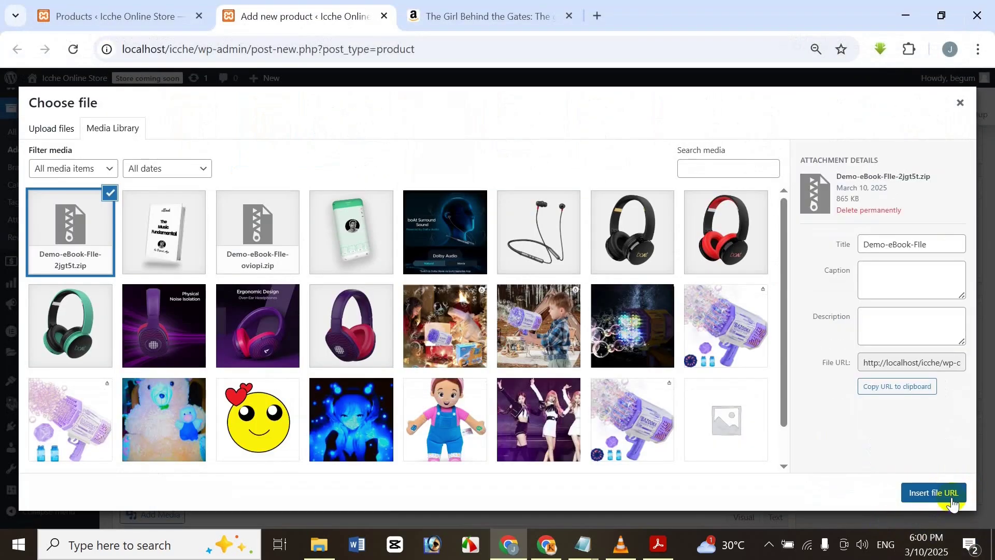
click(933, 492)
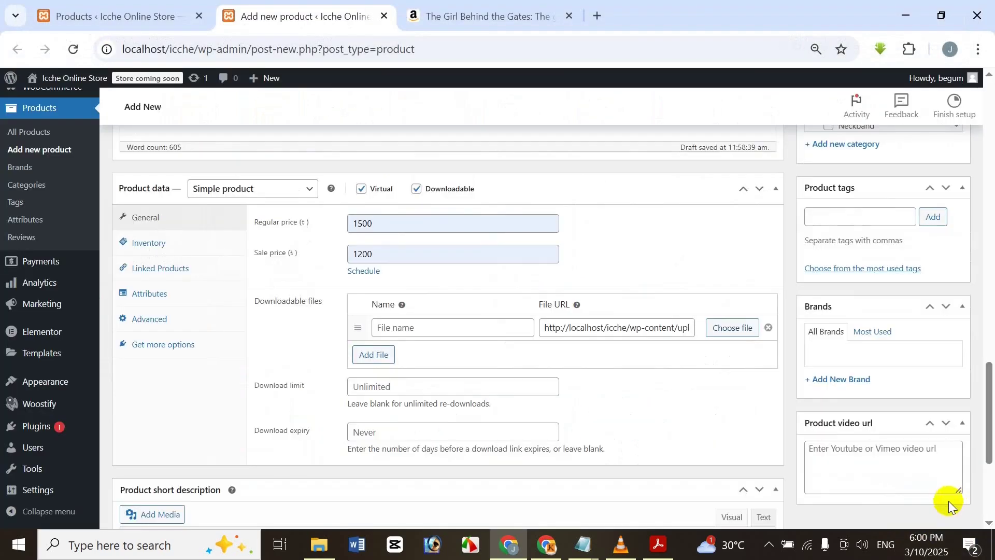
- Name the downloadable file "The Girl Behind the Gates"
click(438, 327)
click(472, 362)
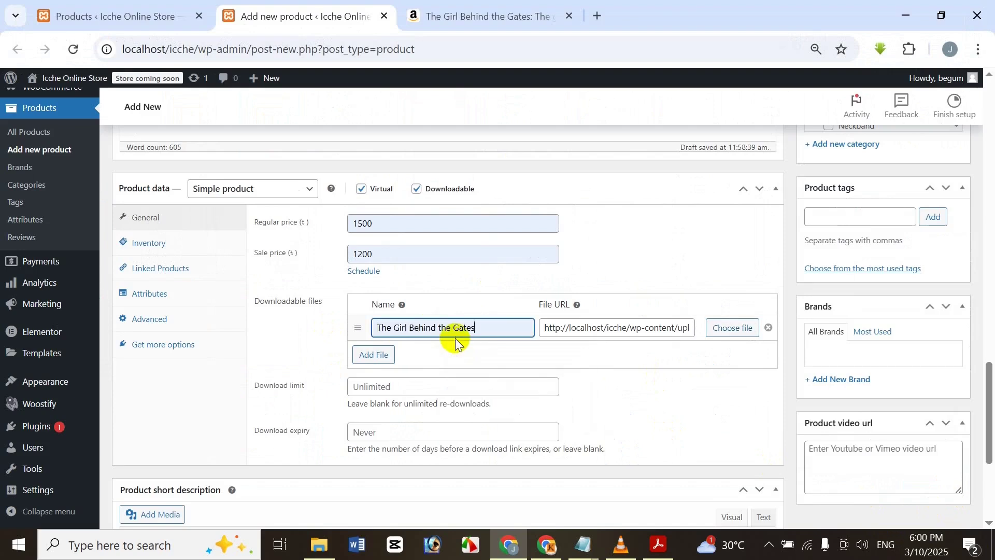
click(449, 388)
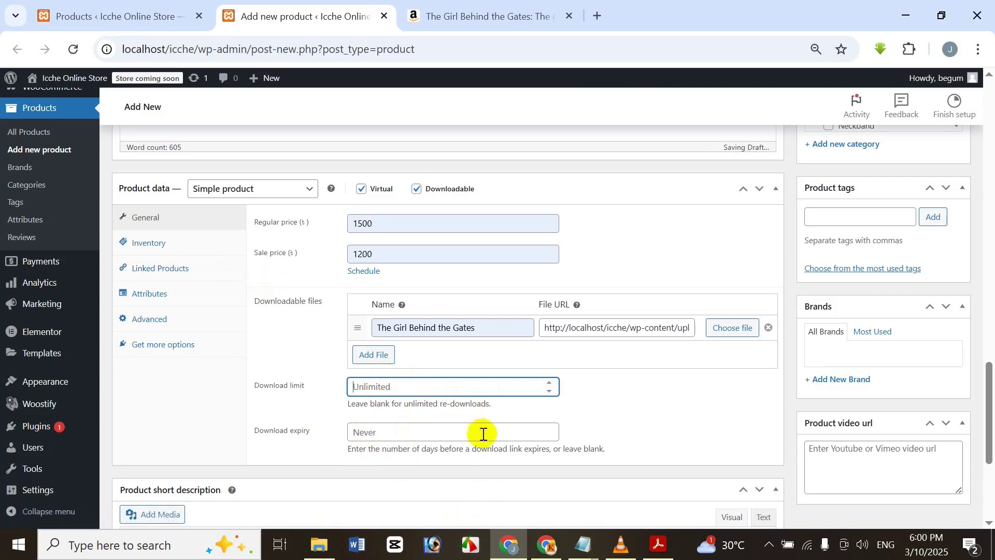
- Set the product's SKU to "The Girl Behind the Gates123" in the inventory settings
click(137, 253)
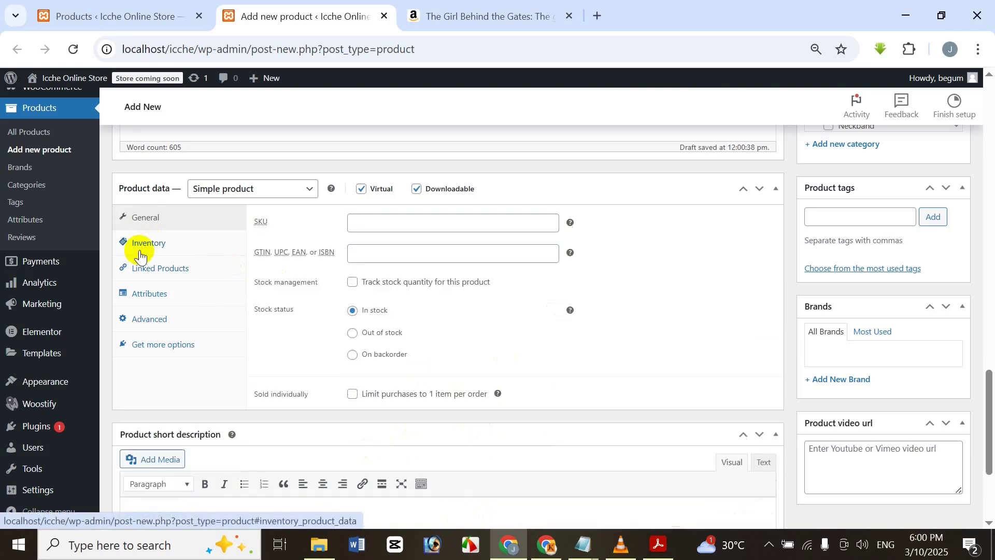
click(394, 225)
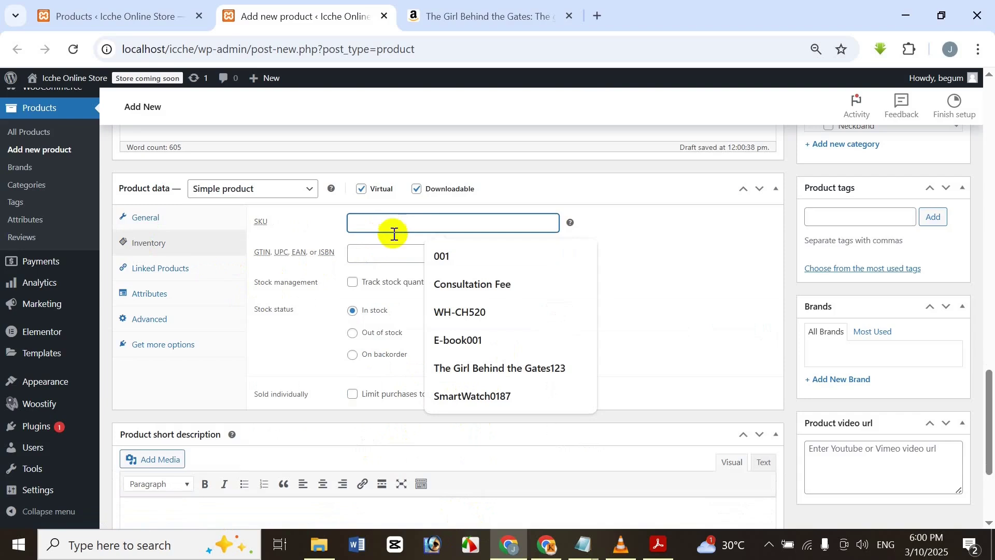
click(473, 371)
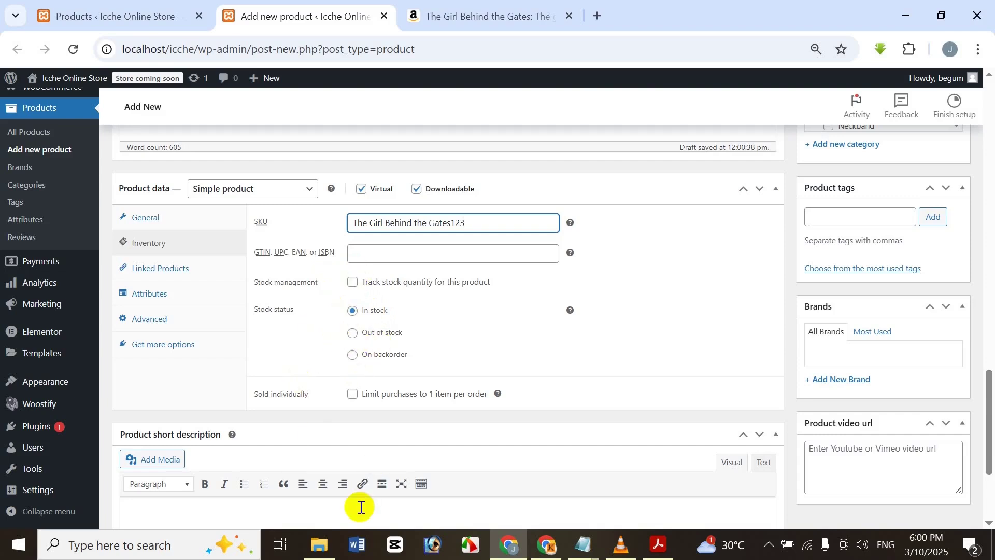
- Link "Icche Online 2hr Special Business Consultation" to the product as an upsell, checking the existing product list for its name
click(193, 270)
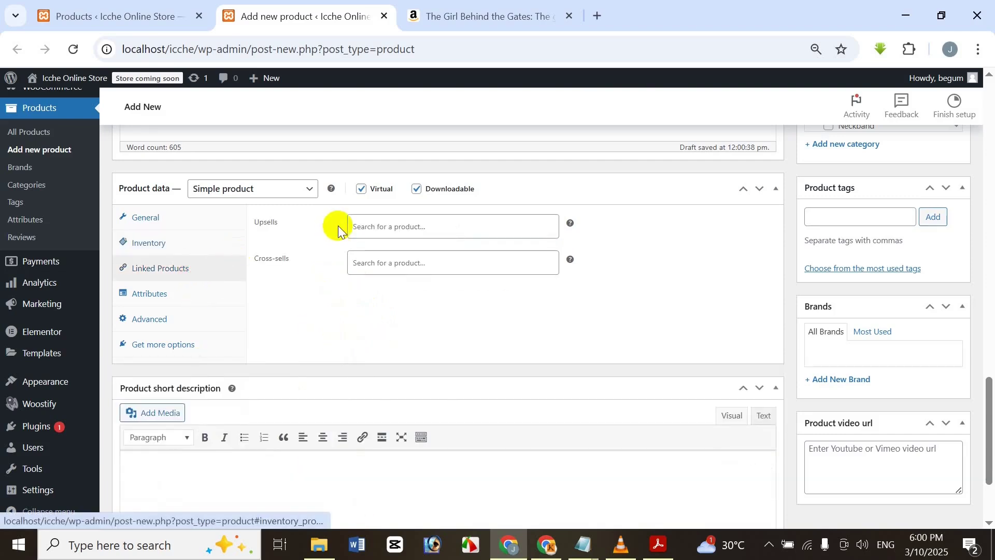
click(370, 230)
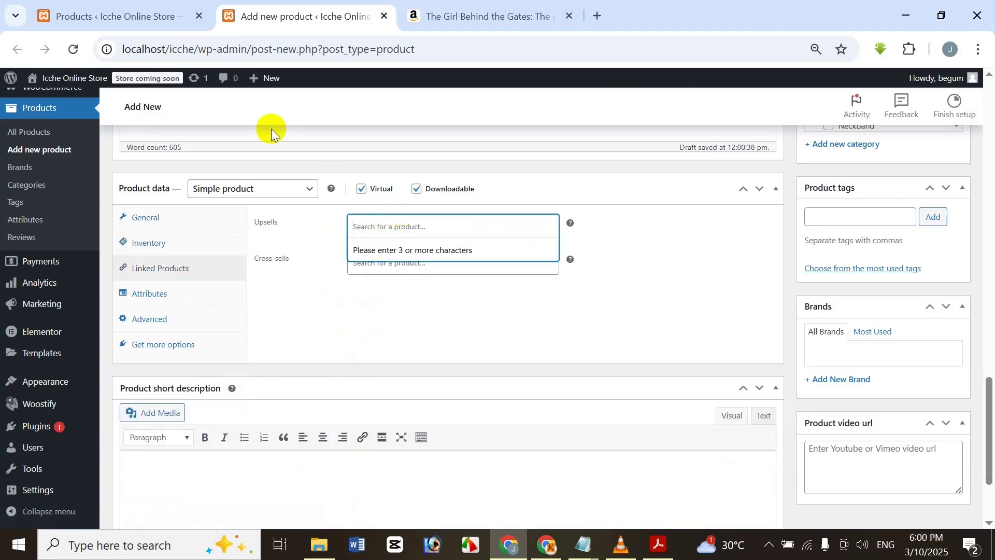
click(165, 10)
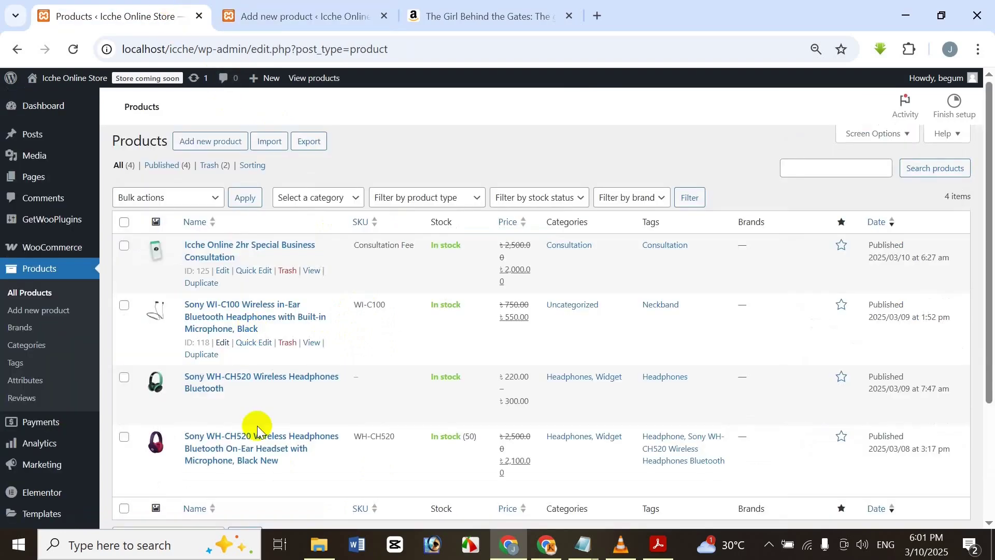
click(334, 8)
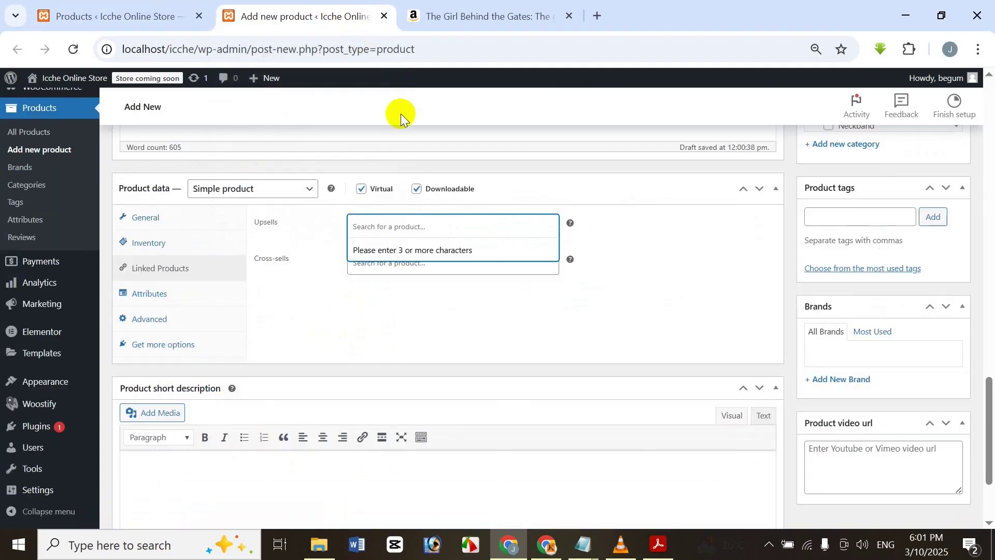
text(o)
key(BackSpace)
text(icche)
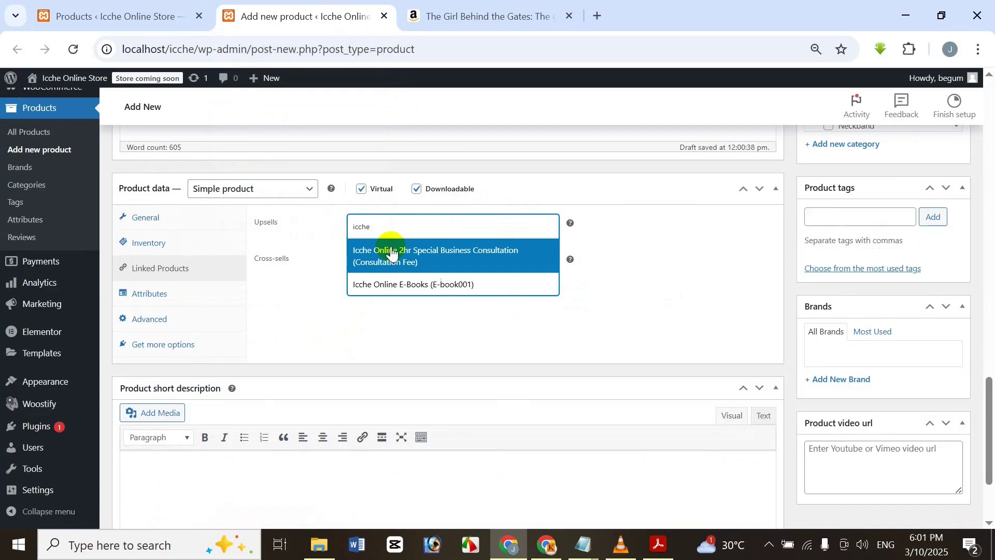
click(396, 263)
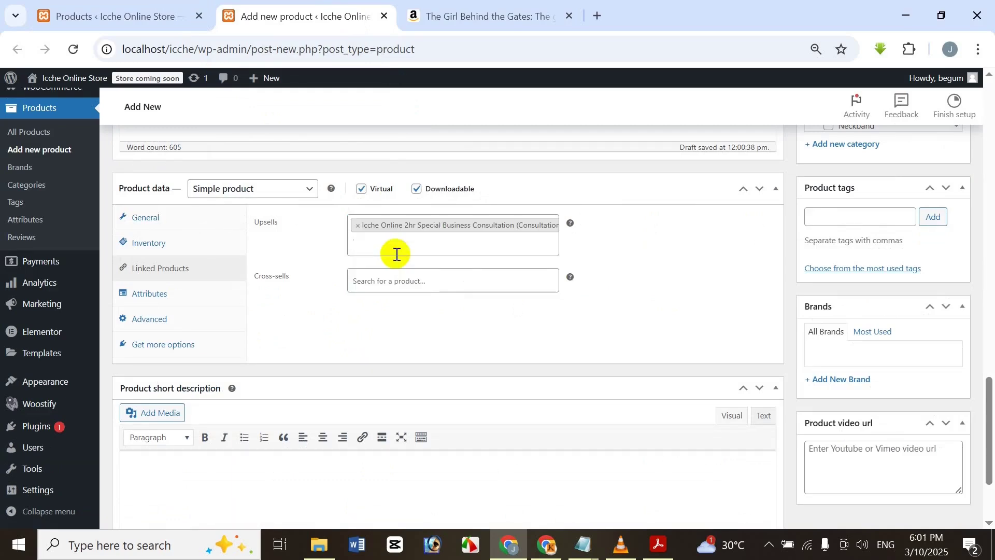
- Open the media chooser for setting the new product's main image
scroll(397, 275, down, 2)
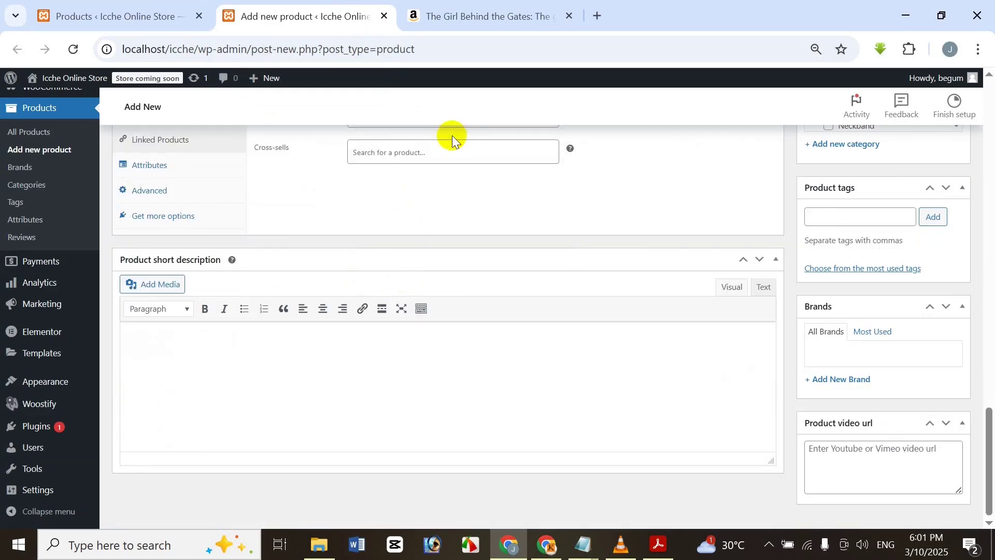
scroll(601, 429, up, 20)
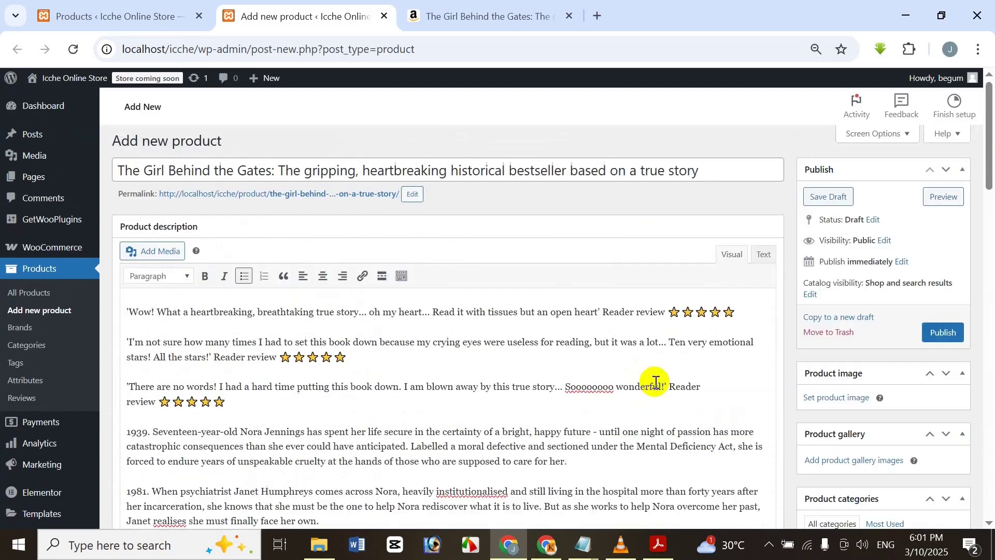
scroll(792, 363, down, 1)
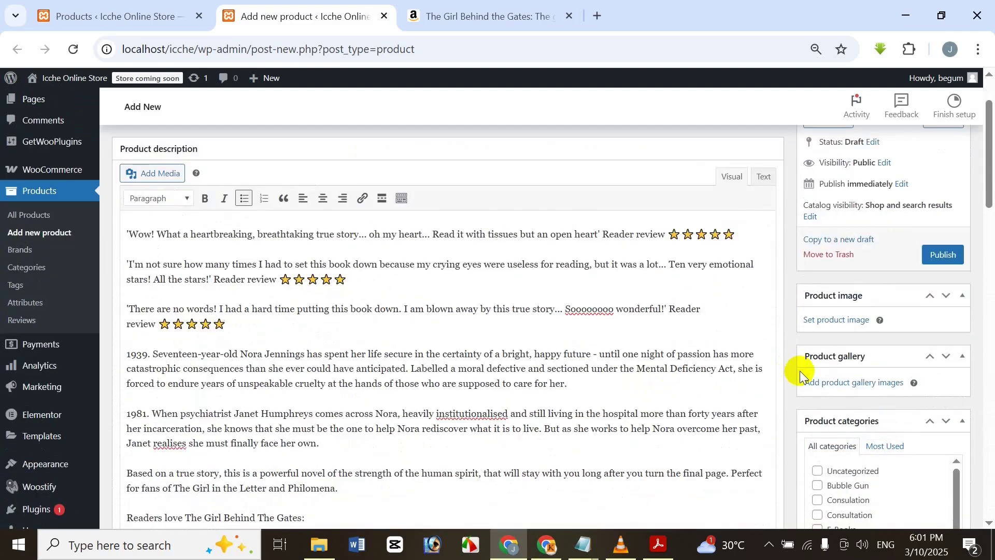
click(844, 327)
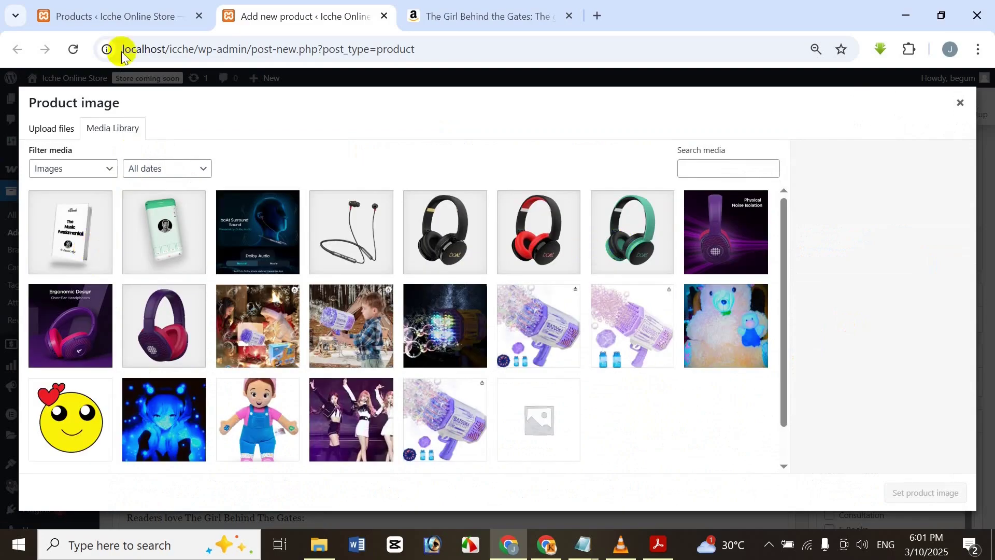
- Capture the book cover on the Amazon page with Lightshot and save it as a PNG named "The Story" in Documents
click(501, 16)
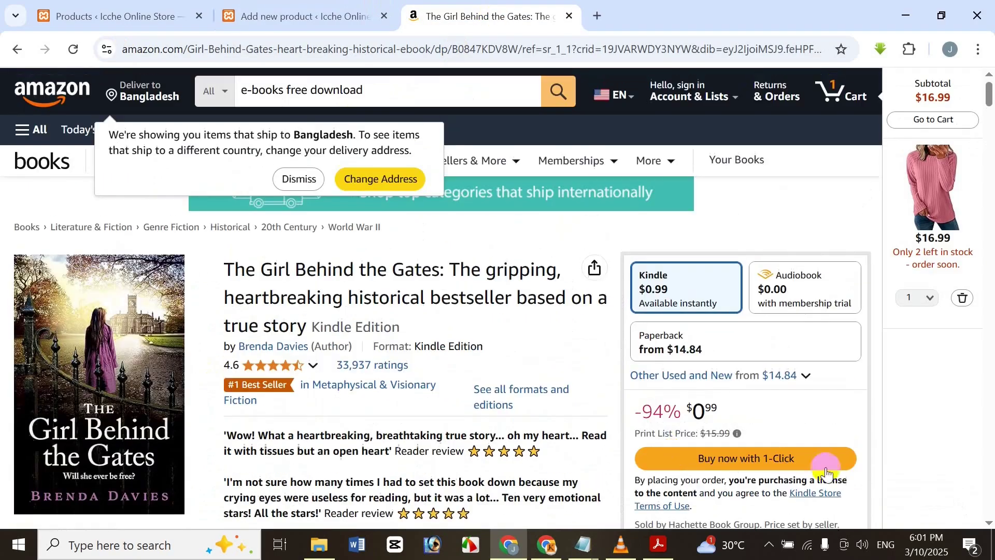
mouse_move(111, 352)
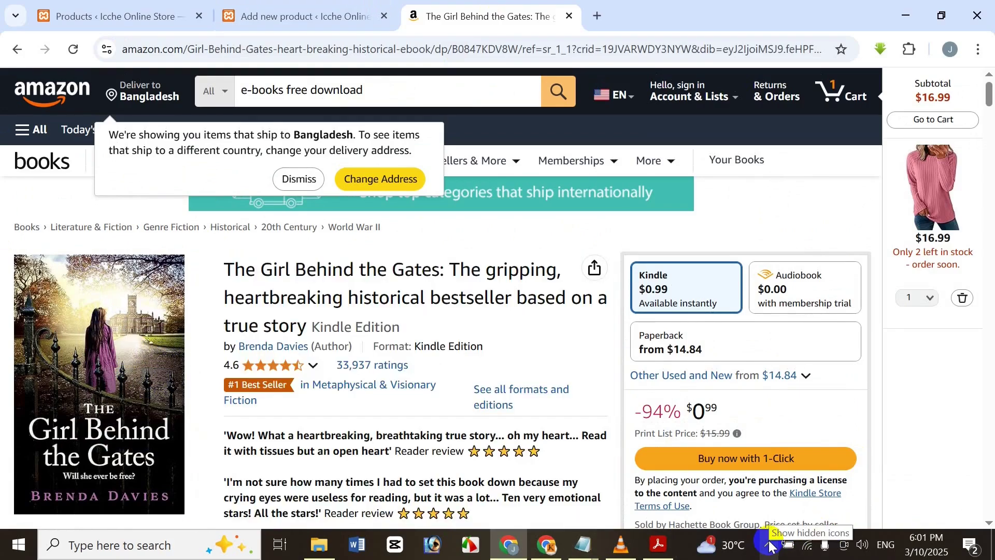
click(770, 543)
click(738, 513)
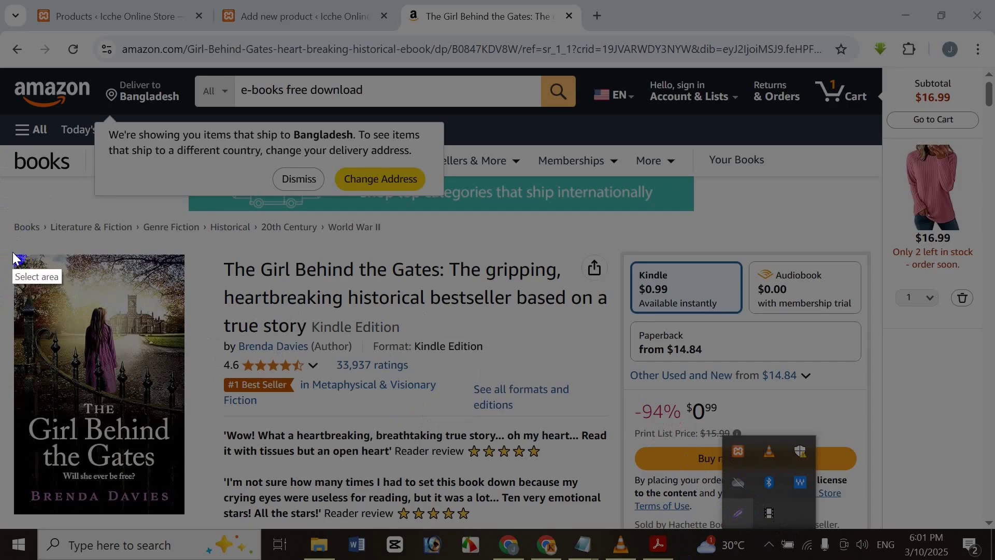
mouse_move(14, 254)
mouse_down()
mouse_move(187, 474)
mouse_move(183, 514)
mouse_up()
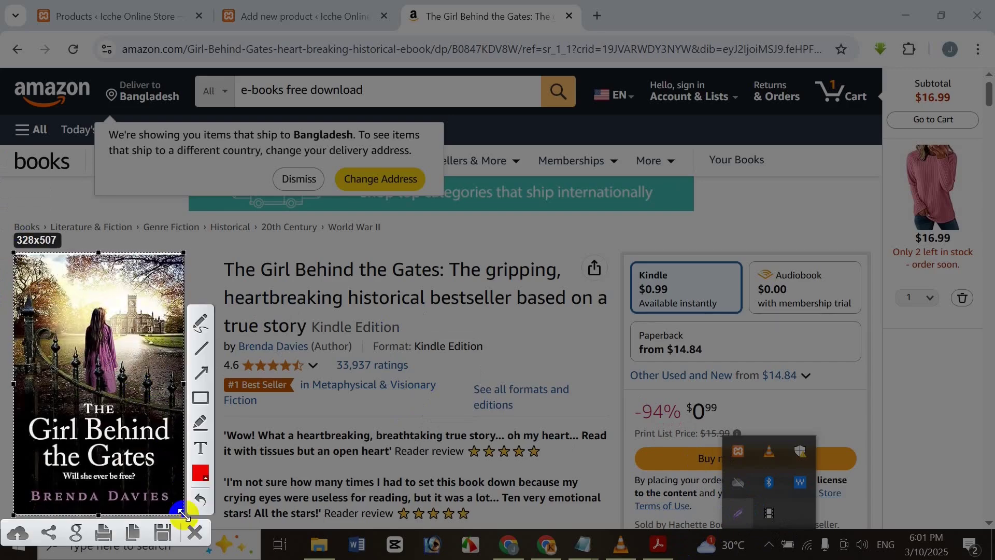
click(167, 542)
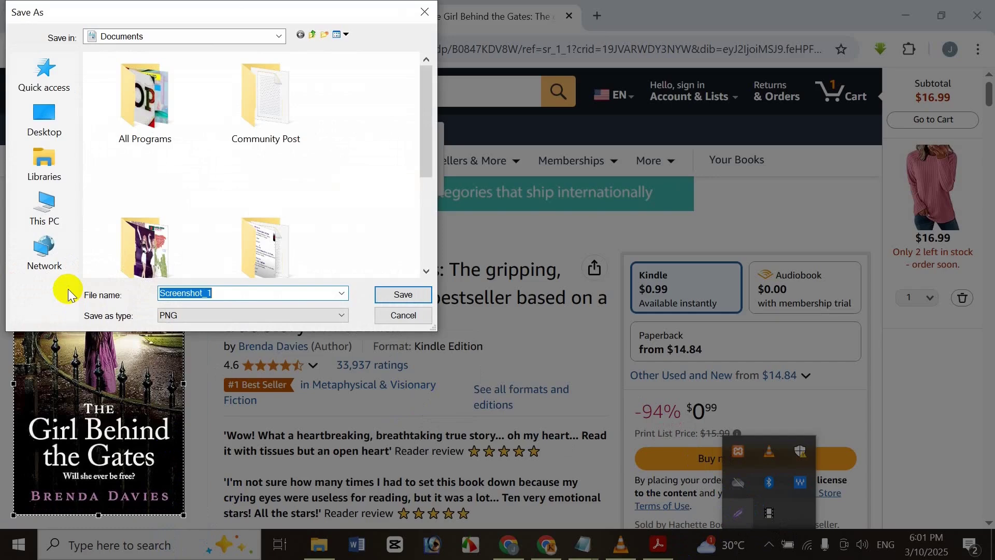
text(The Story)
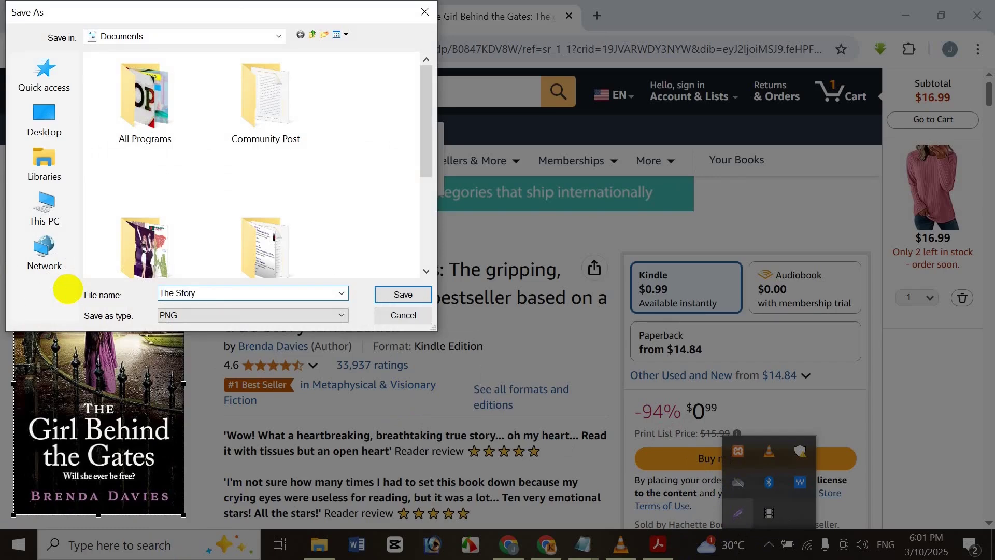
key(Return)
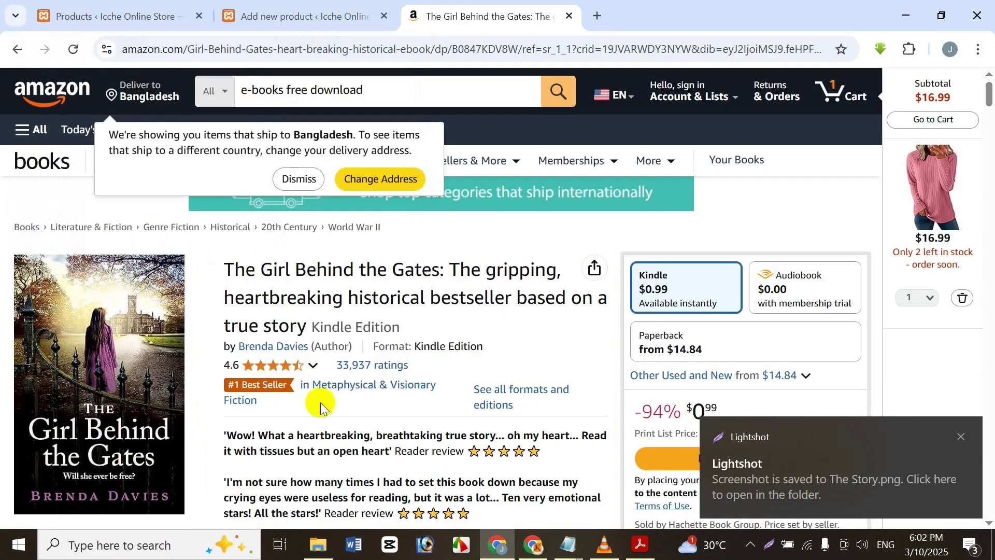
- Upload "The Story.png" from Documents through the product editor's media chooser and set it as the main product image
click(289, 6)
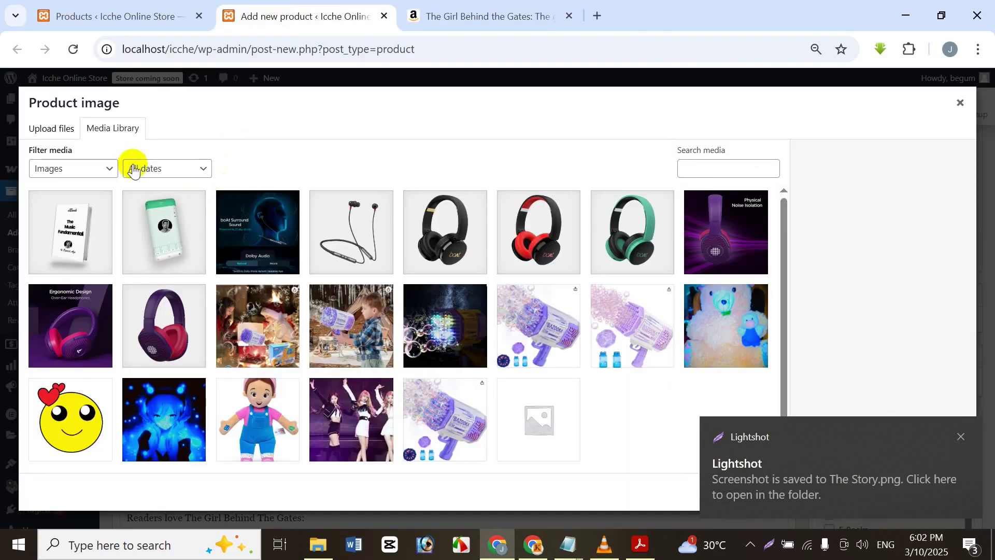
click(67, 131)
click(509, 304)
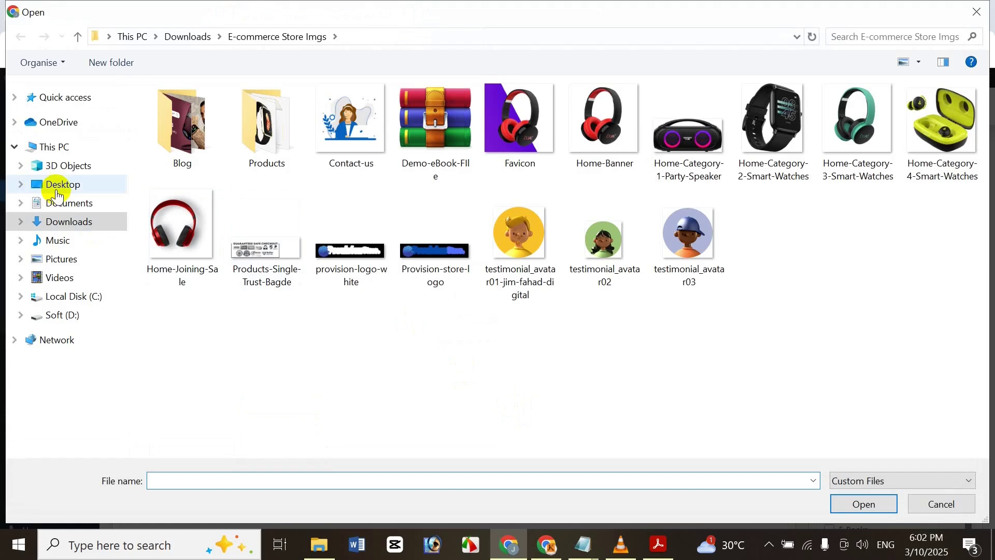
click(67, 203)
double_click(906, 122)
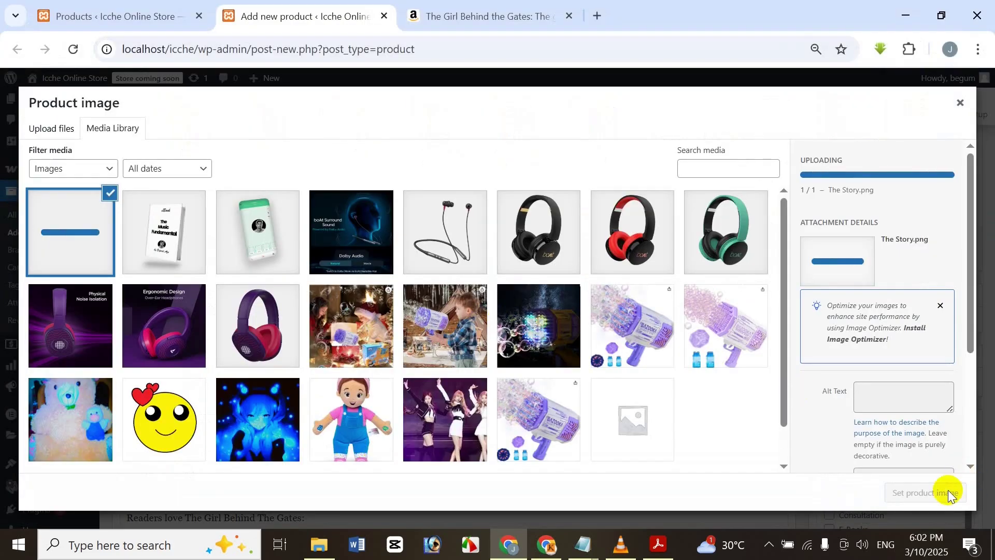
click(951, 493)
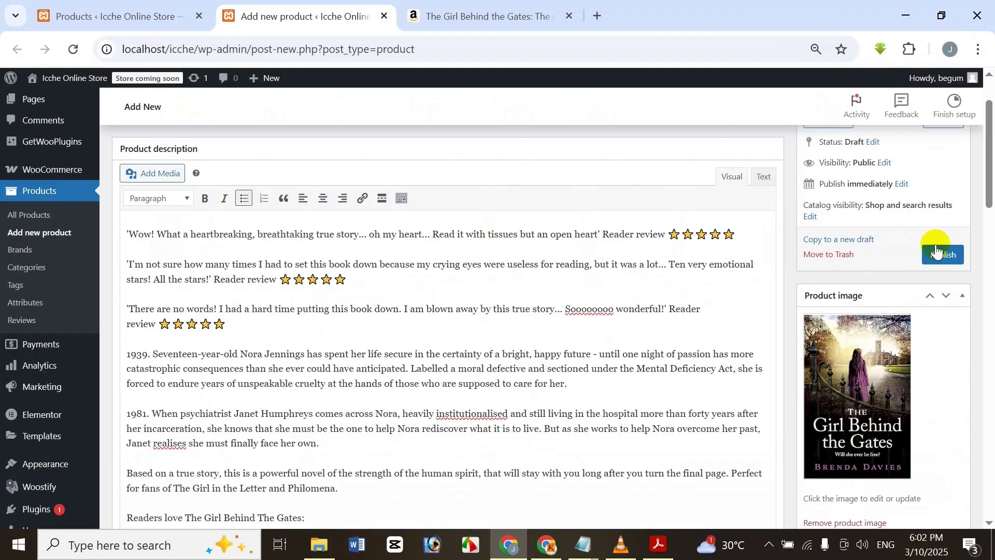
- Add "The Music Fundamental" e-book mockup from the media library to the product gallery
scroll(906, 319, down, 3)
click(842, 433)
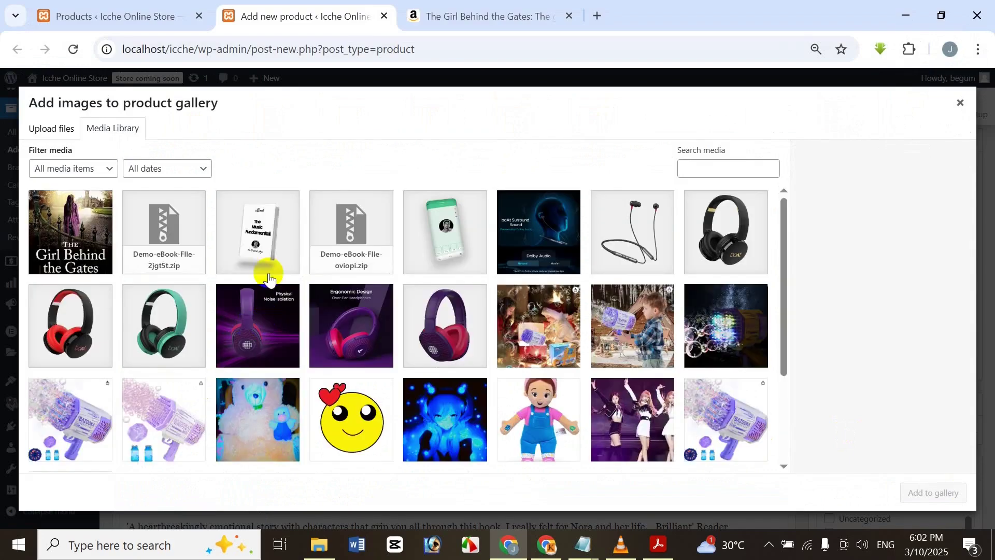
click(269, 252)
click(911, 492)
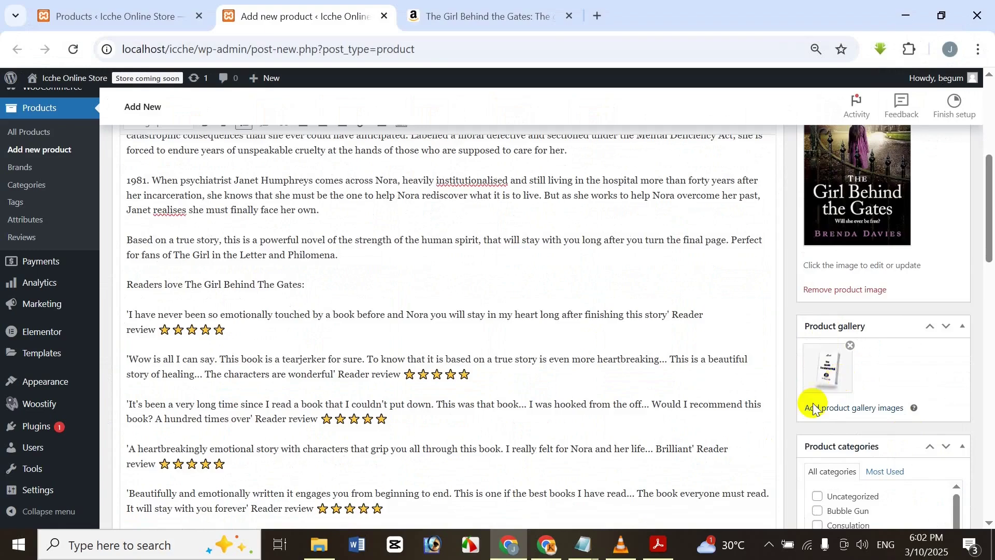
- Copy "The Girl Behind the Gates" from the product title and add it as a new product category
scroll(814, 403, down, 4)
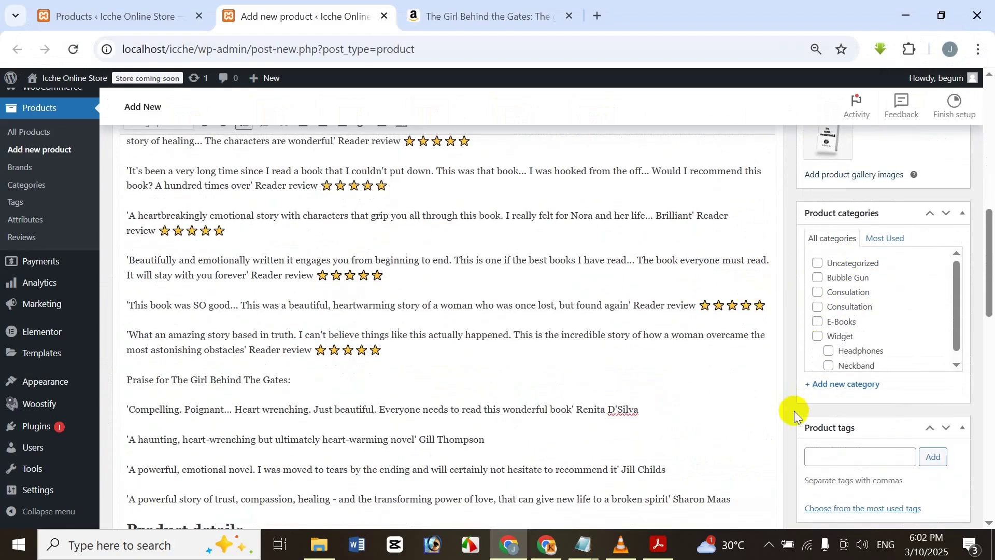
scroll(710, 271, up, 10)
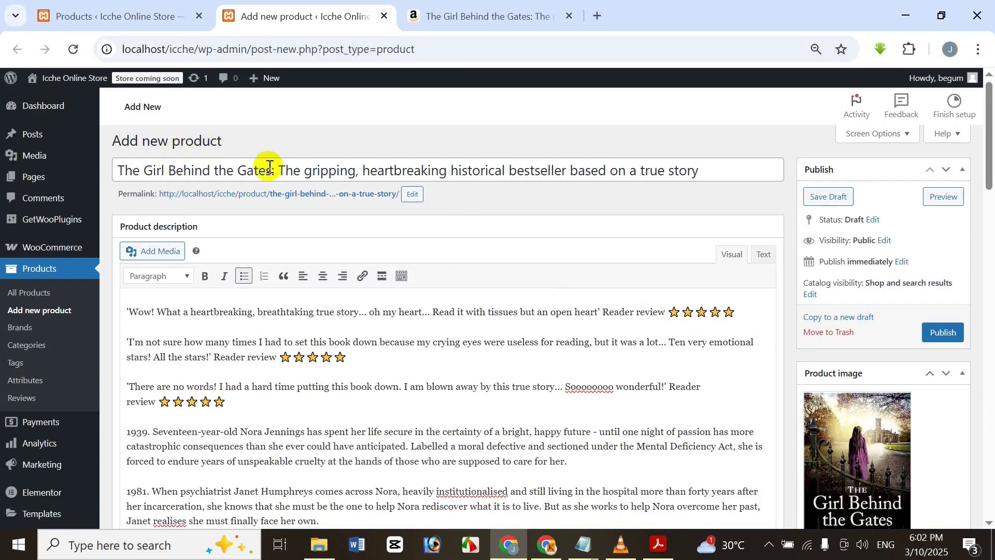
drag(271, 169, 100, 133)
key(ctrl+c)
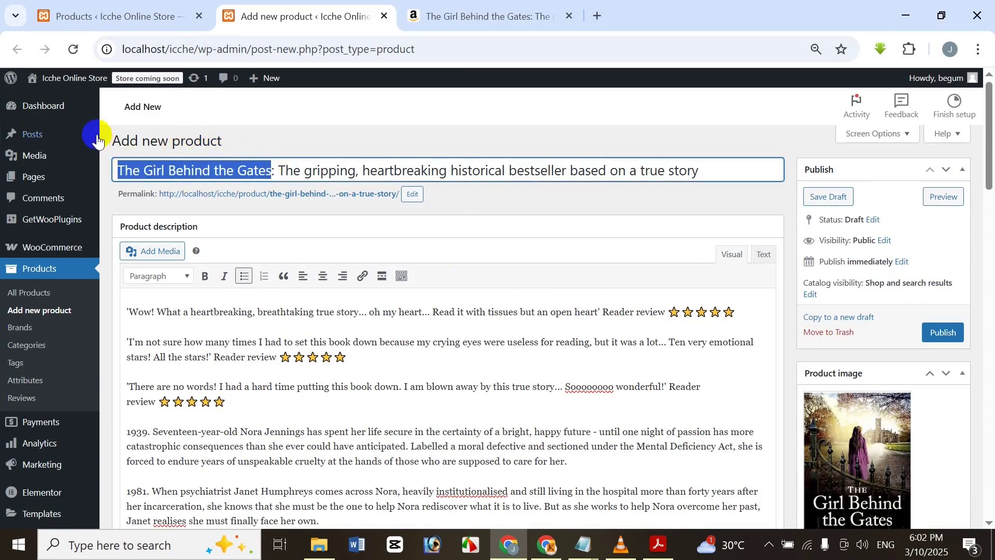
click(359, 157)
scroll(918, 251, down, 15)
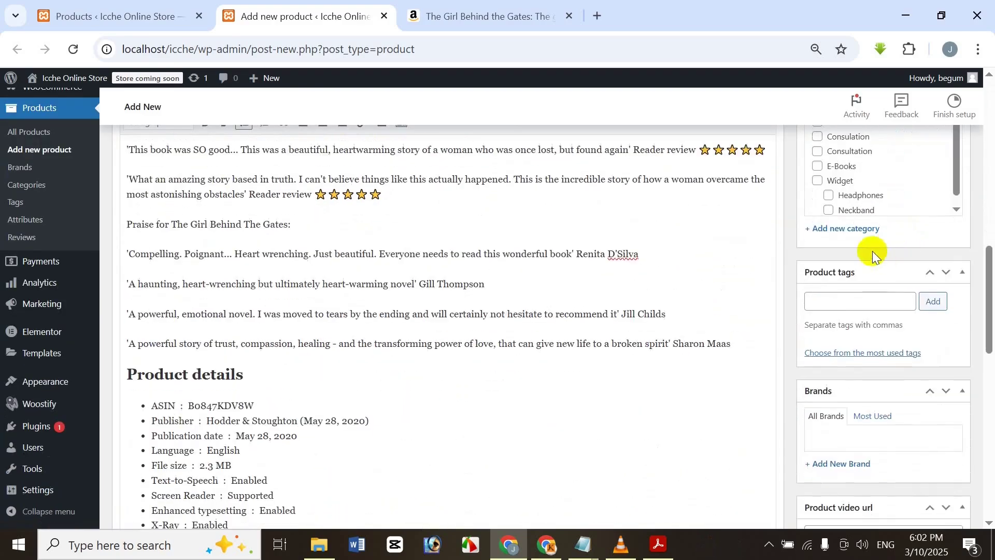
click(861, 229)
key(ctrl+v)
click(878, 314)
- Add the product tag "The Girl Behind the Gates"
scroll(840, 363, down, 1)
click(851, 312)
key(ctrl+v)
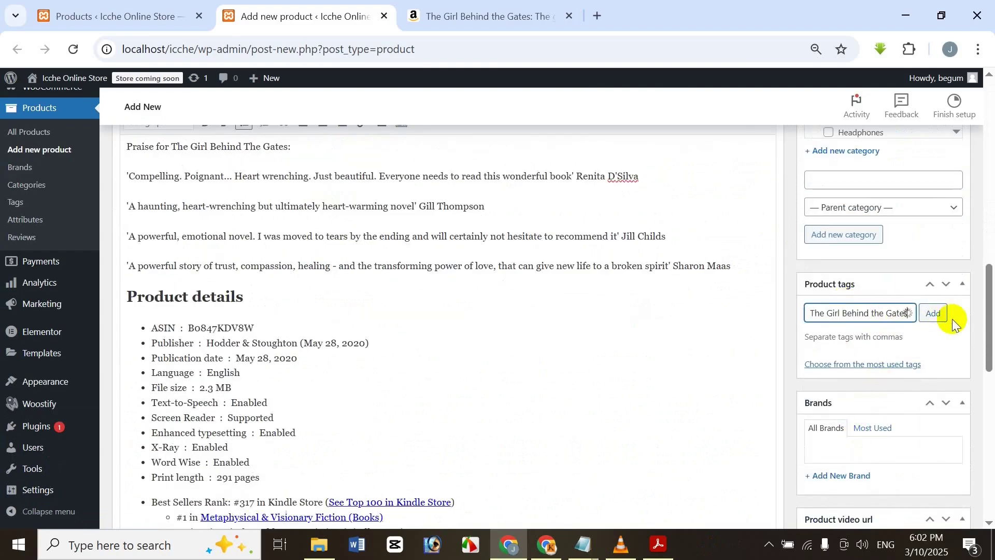
click(935, 313)
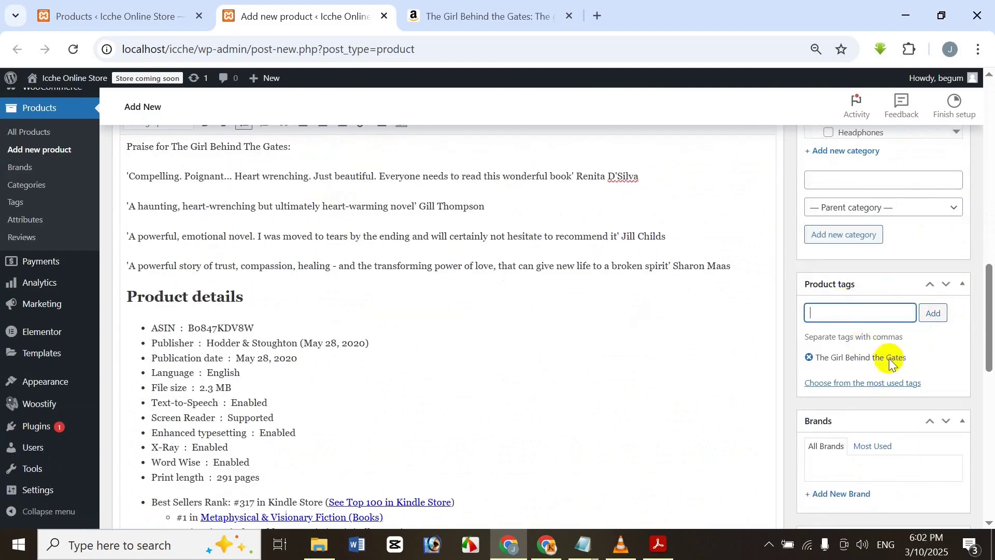
- Limit purchases of the product to 1 item per order in its inventory settings
scroll(881, 374, up, 3)
scroll(886, 384, down, 5)
scroll(900, 362, down, 2)
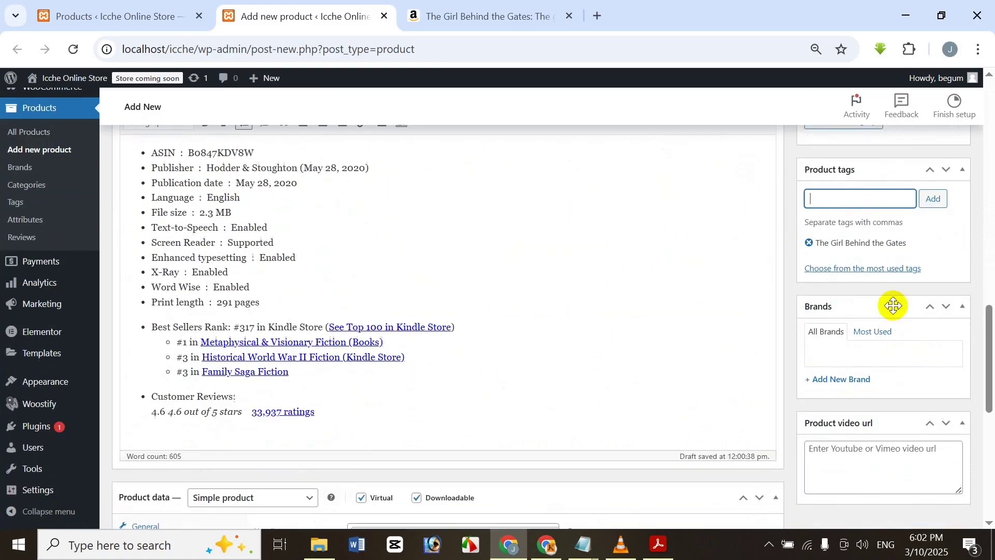
scroll(887, 394, up, 15)
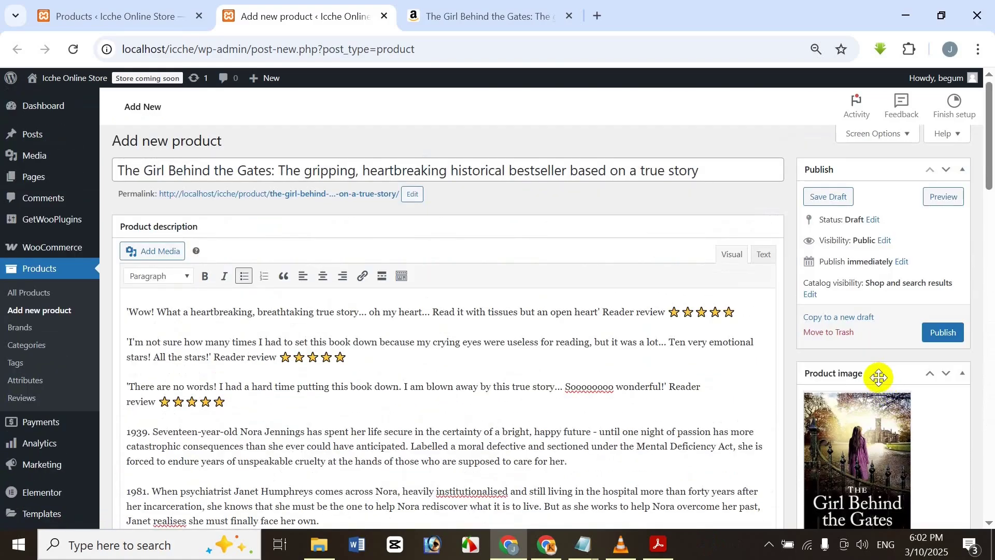
scroll(684, 258, down, 20)
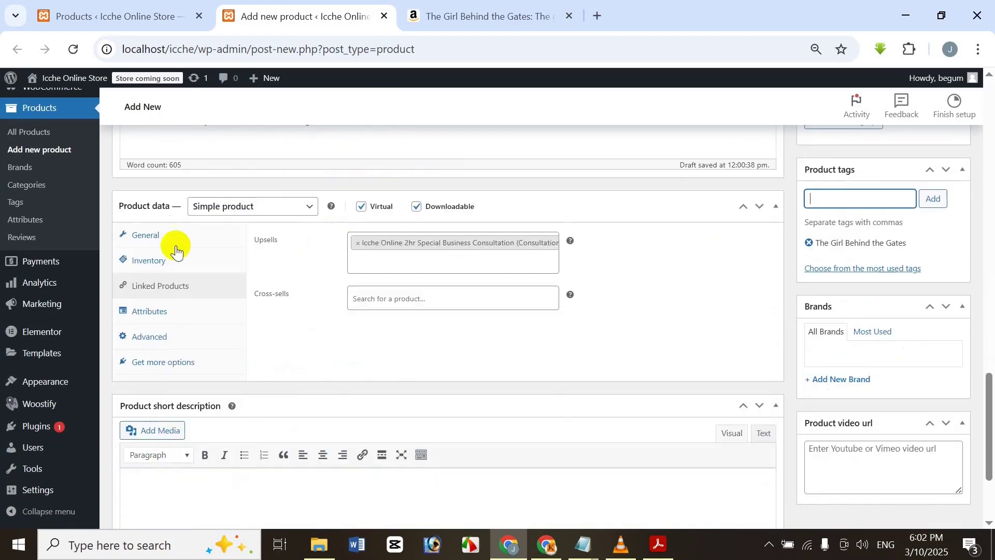
click(155, 261)
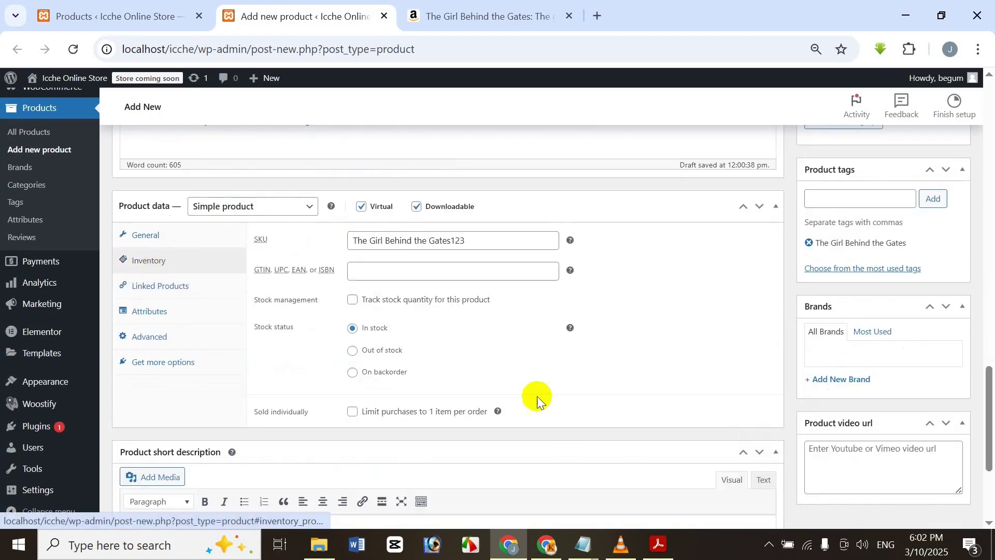
click(354, 412)
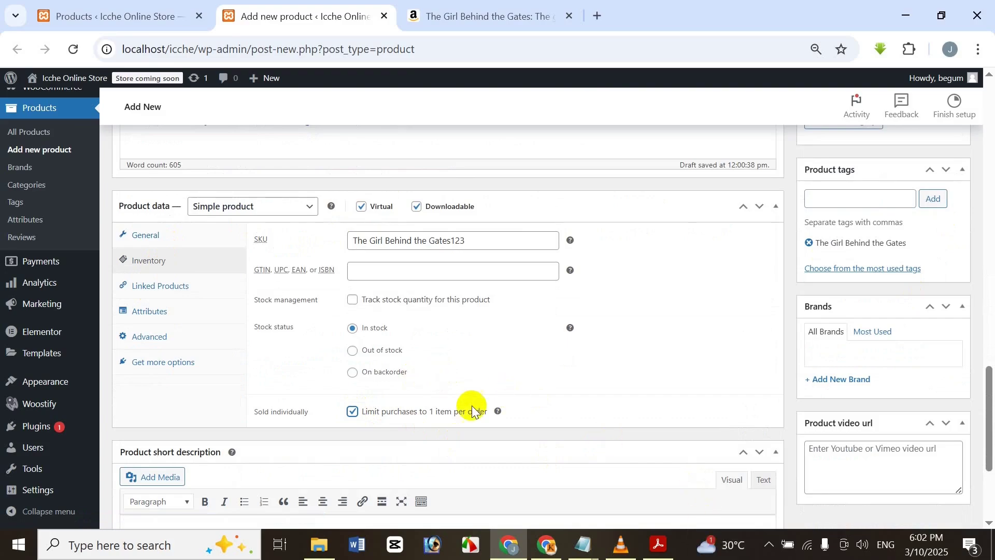
- Publish the product and open its store page in a new browser tab
scroll(885, 344, up, 20)
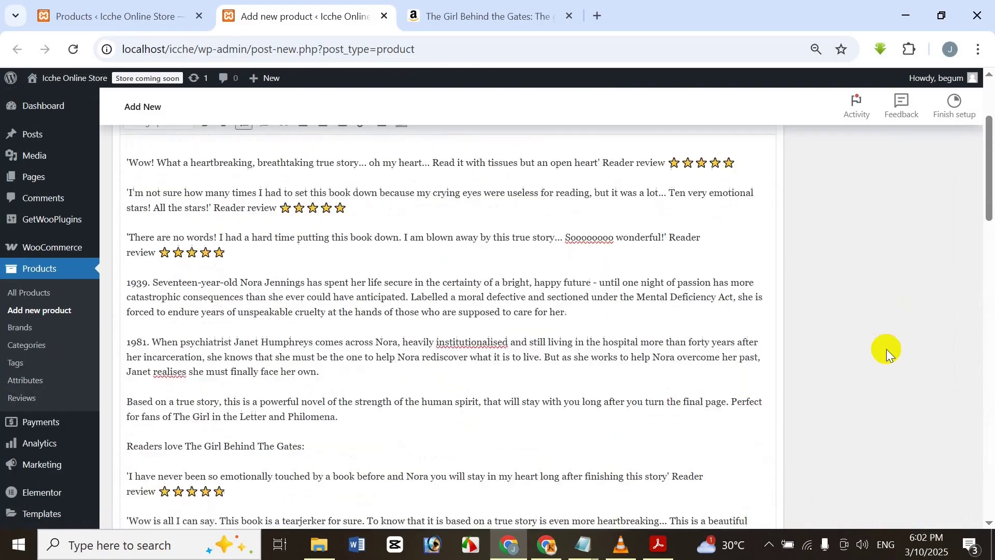
click(944, 333)
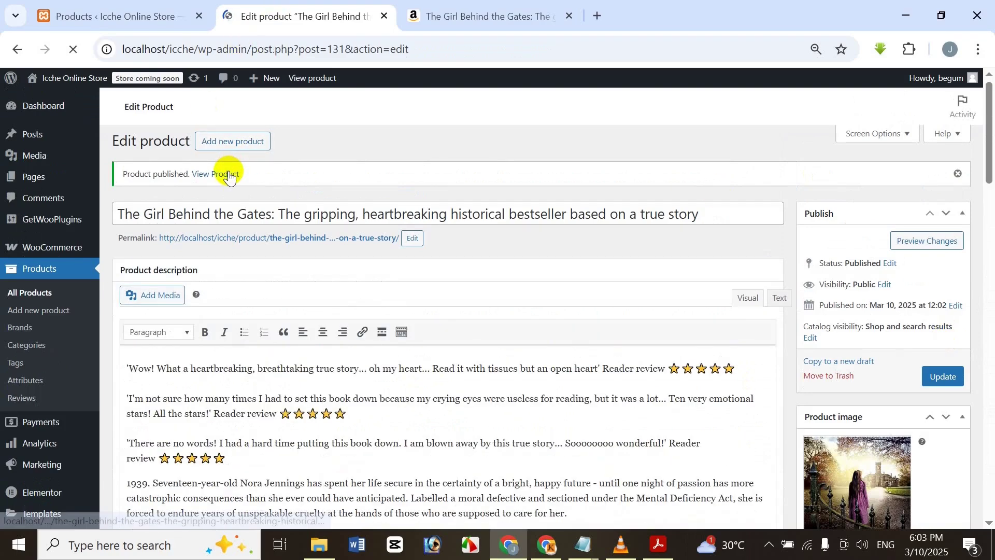
right_click(229, 173)
click(273, 193)
click(497, 11)
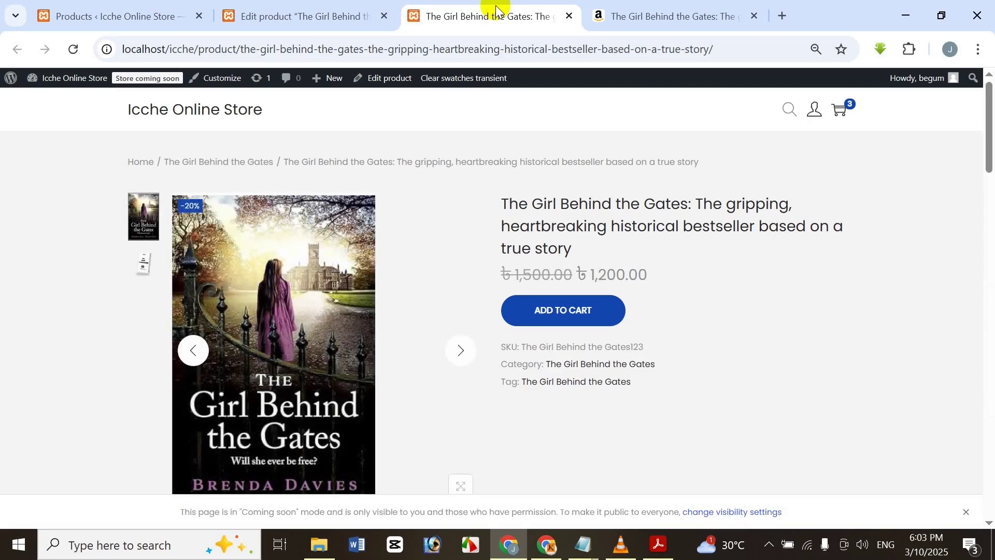
- Check both gallery images on the product's store page and view the book cover enlarged
click(143, 261)
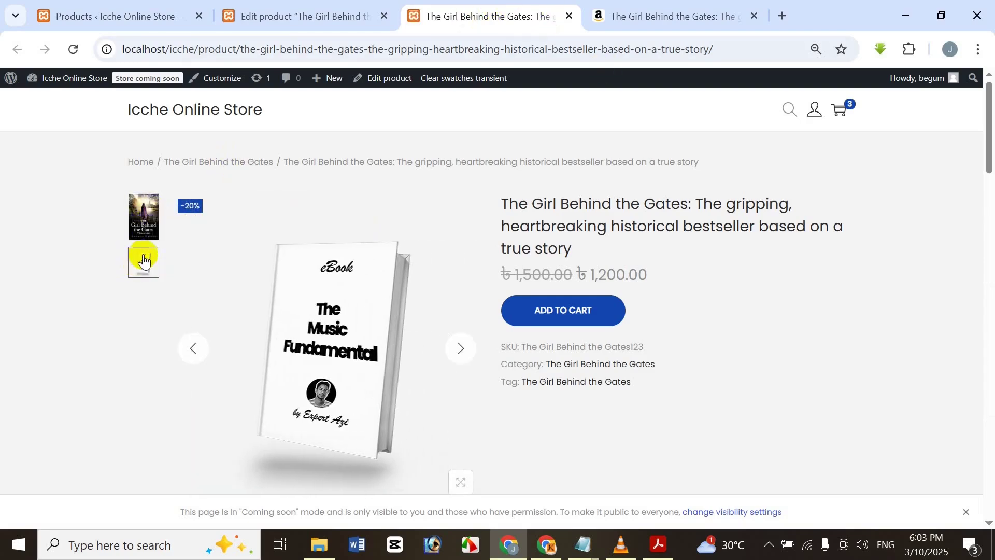
click(146, 223)
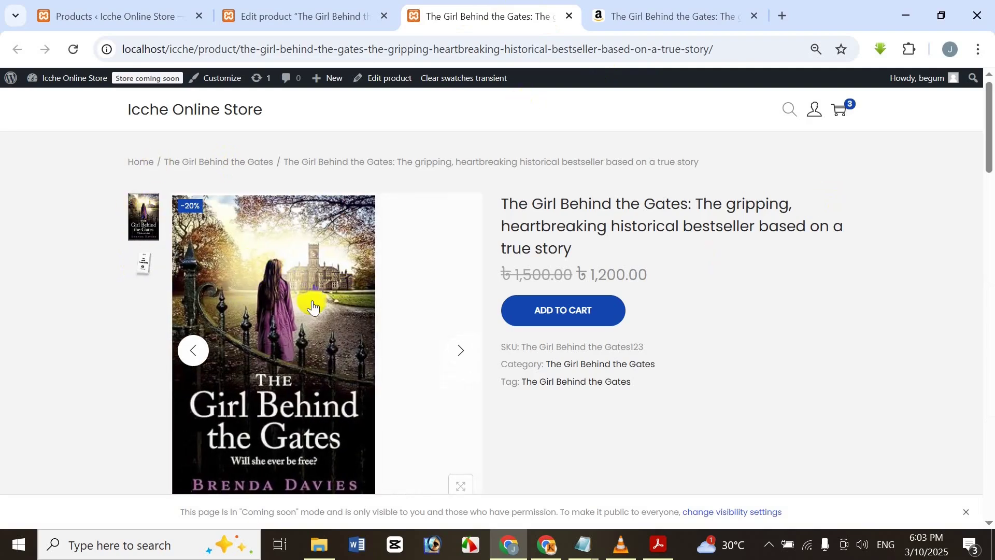
click(468, 356)
click(195, 346)
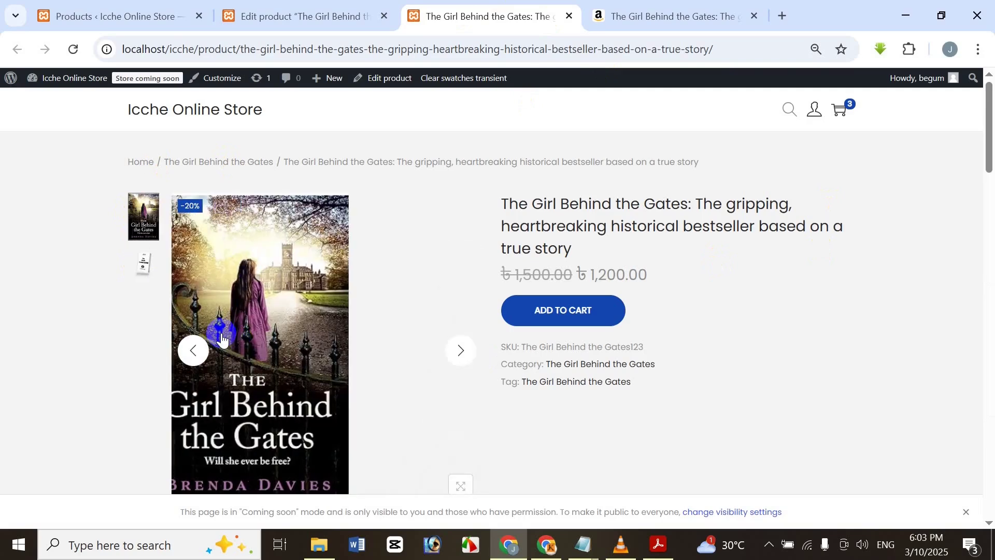
click(269, 323)
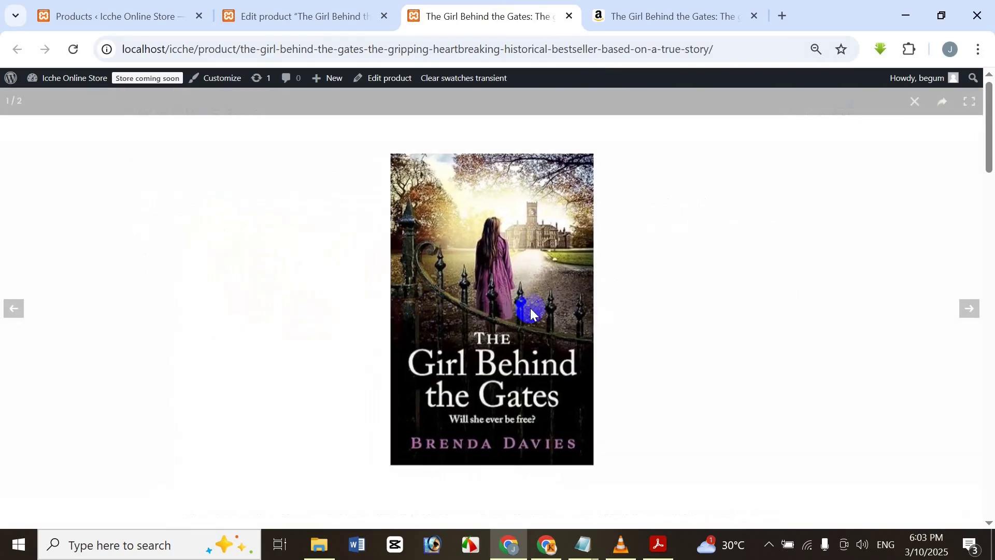
click(850, 289)
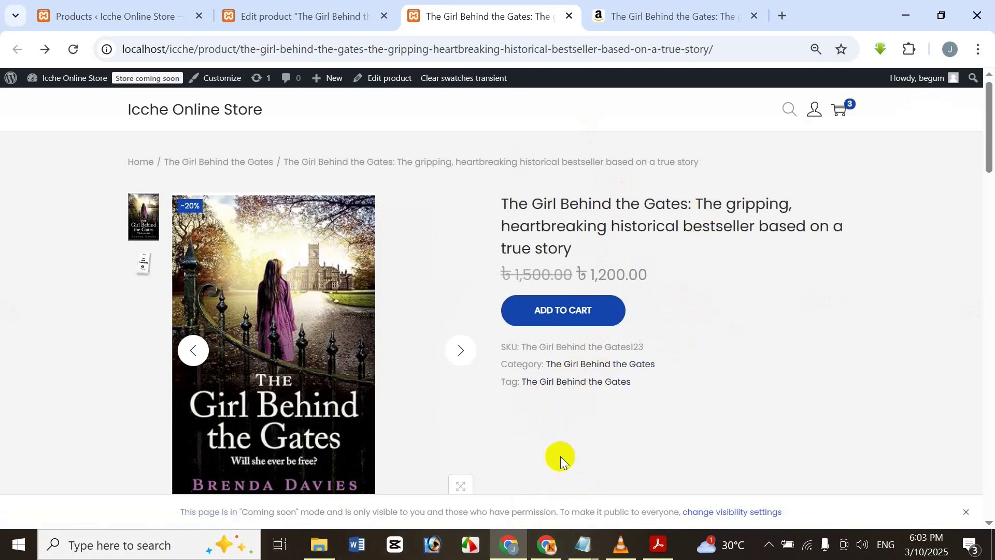
- Review the store page's description and suggested products, and return to the product's edit page
scroll(560, 457, down, 5)
scroll(558, 458, down, 20)
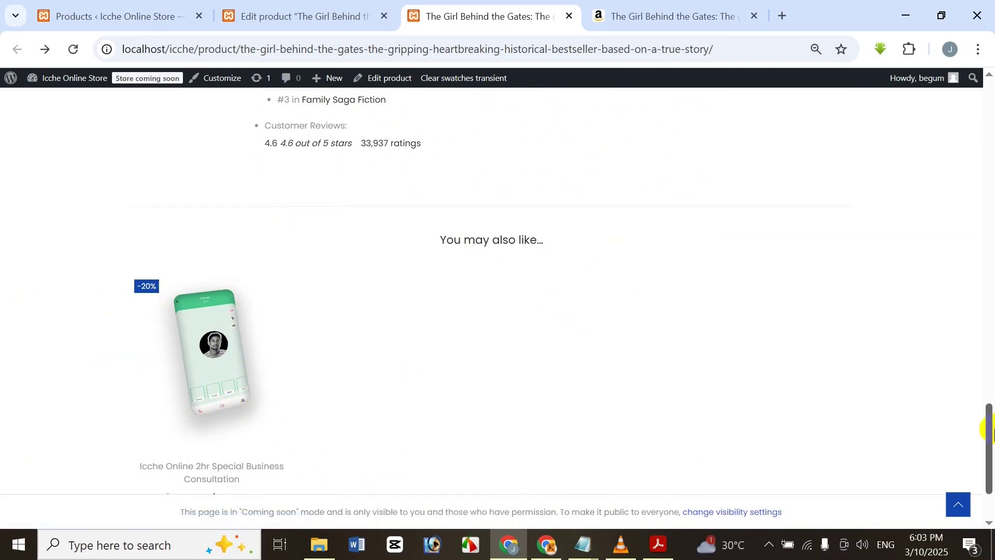
drag(991, 433, 991, 160)
drag(992, 253, 989, 47)
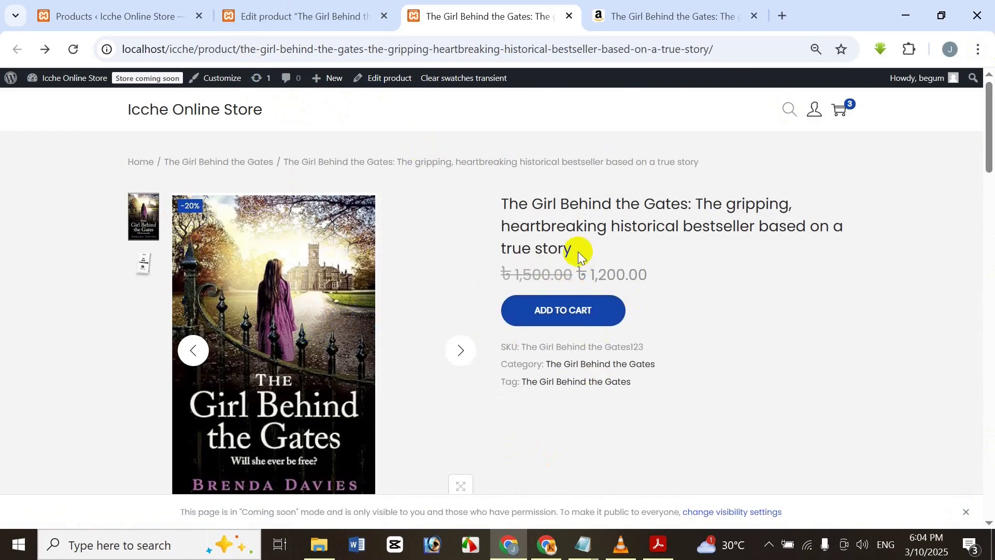
click(296, 6)
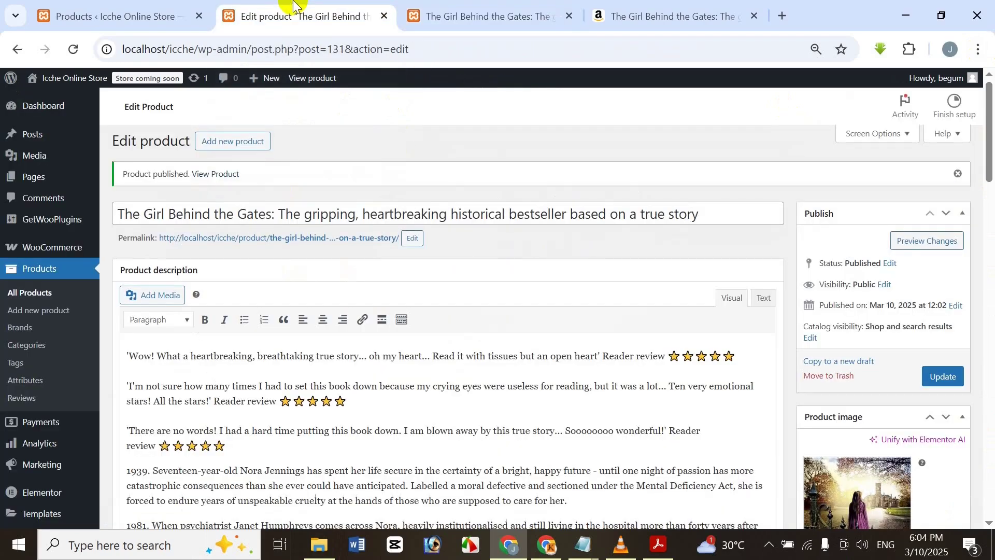